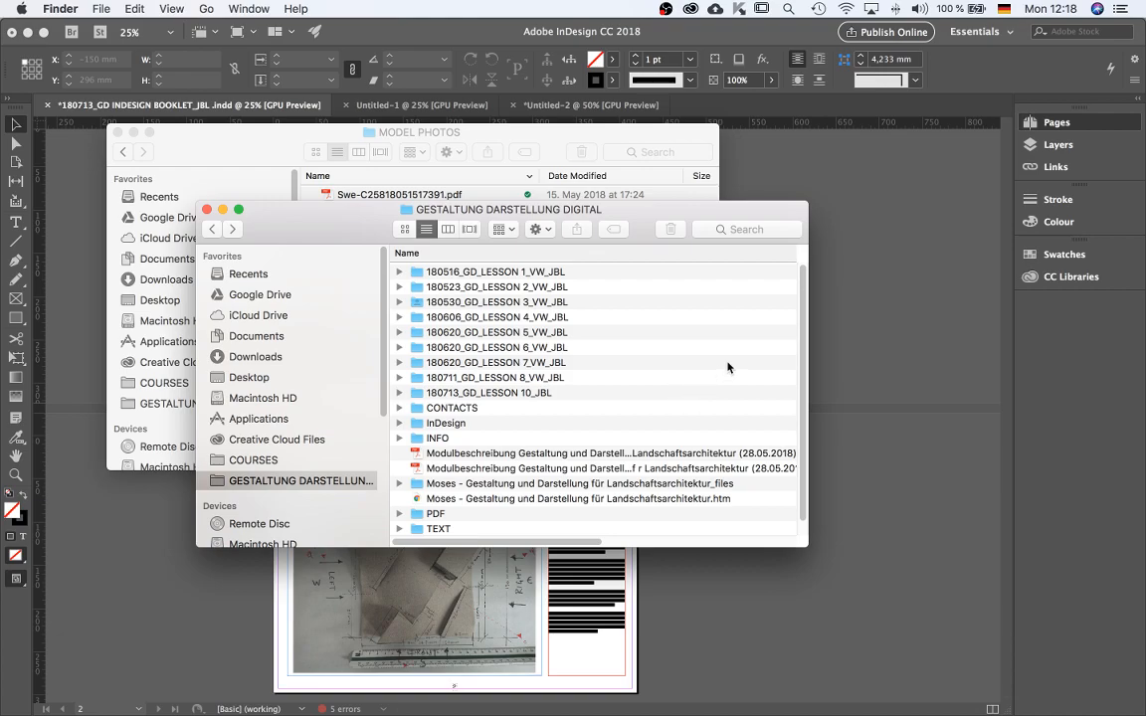
Open the 180713_GD_LESSON 10_JBL folder in the Finder window.
{"action": "double_click", "coordinate": [509, 394]}
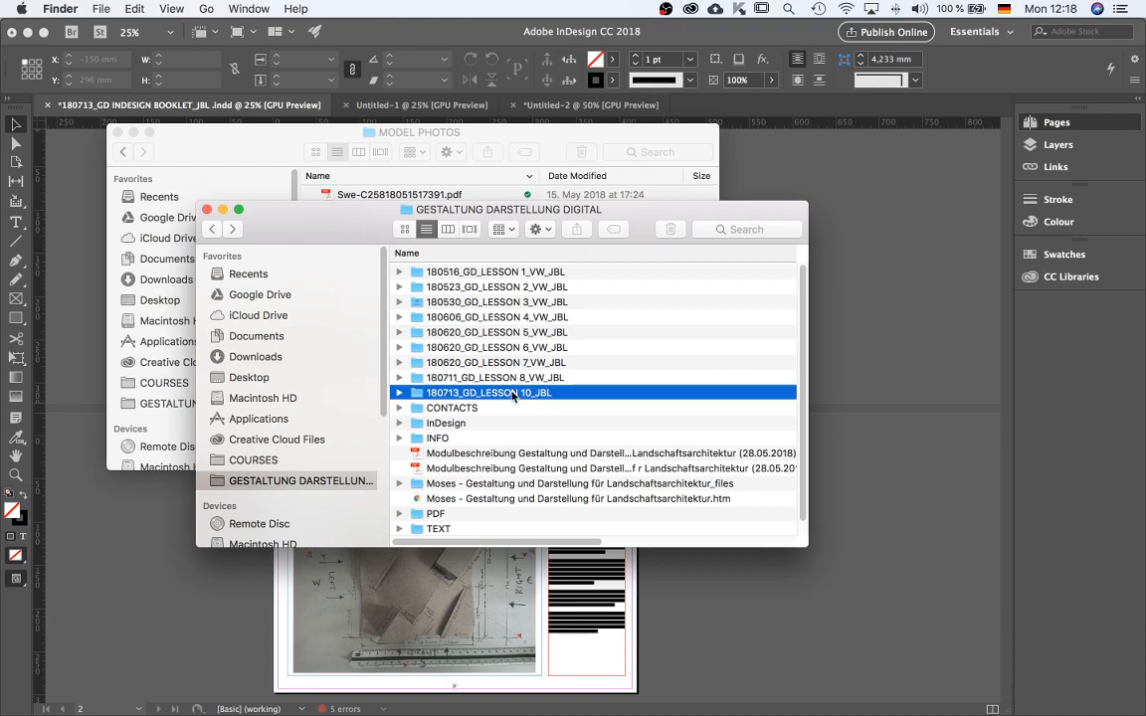
{"action": "left_click", "coordinate": [211, 229]}
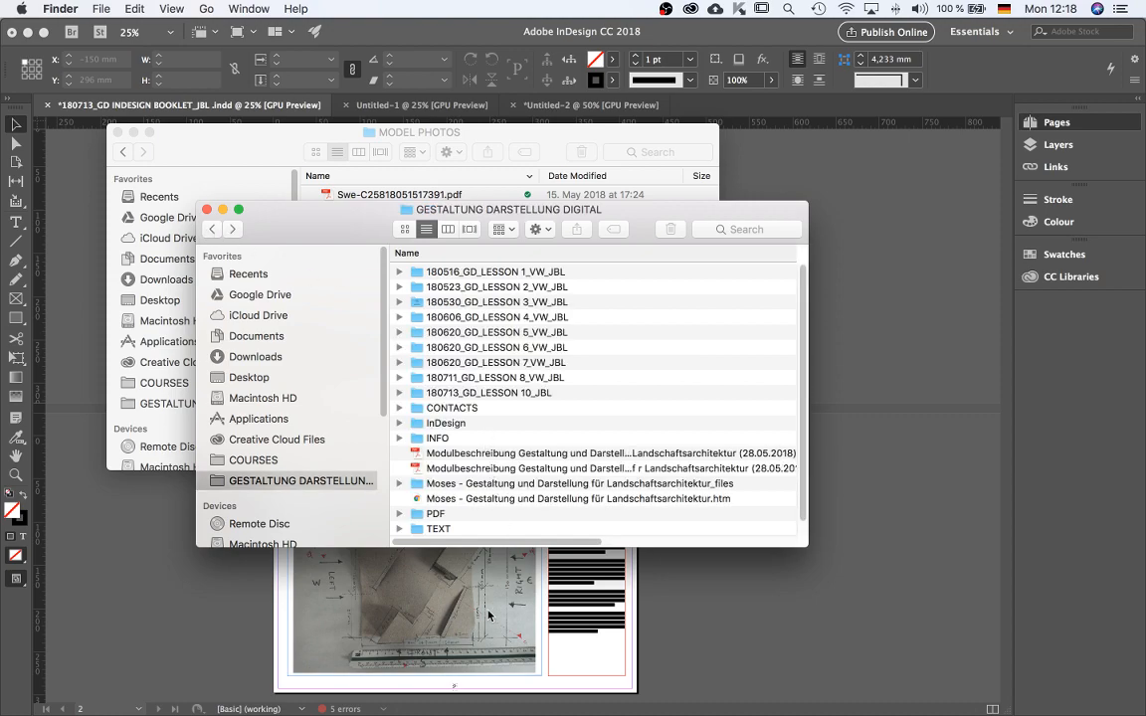
{"action": "double_click", "coordinate": [504, 394]}
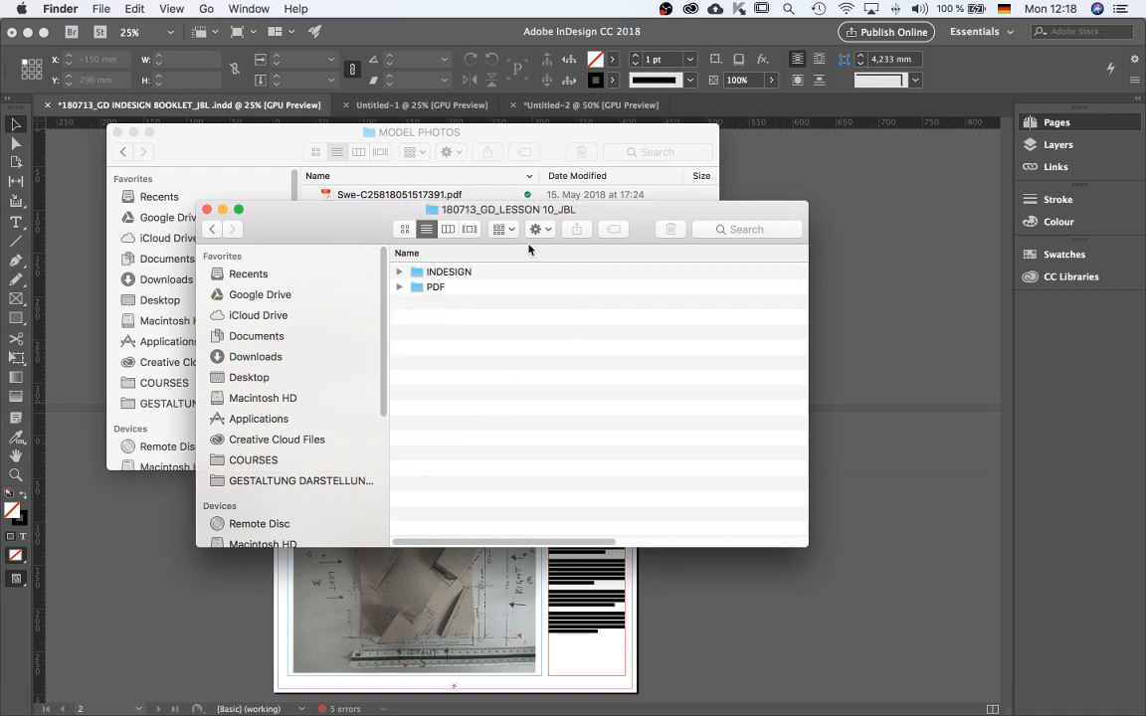
{"action": "left_click", "coordinate": [209, 229]}
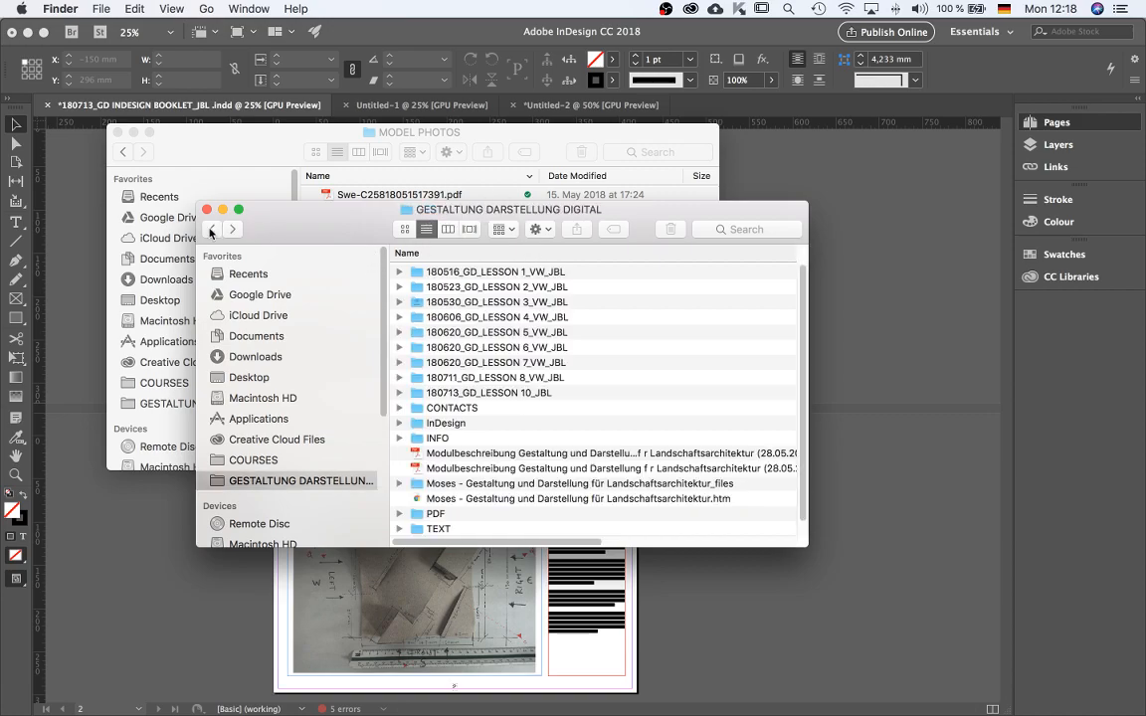
{"action": "double_click", "coordinate": [507, 394]}
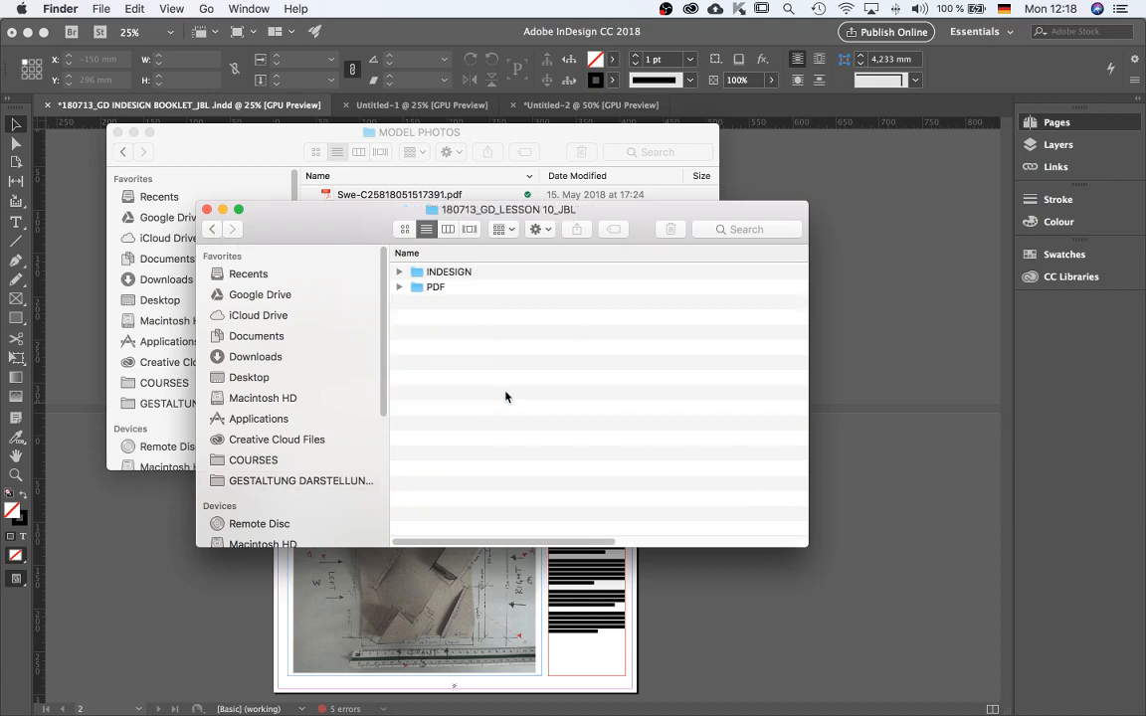
Browse through the INDESIGN and MEDIA folders into TEXT and open the 180716_GD Booklet Text_JBL document.
{"action": "double_click", "coordinate": [449, 273]}
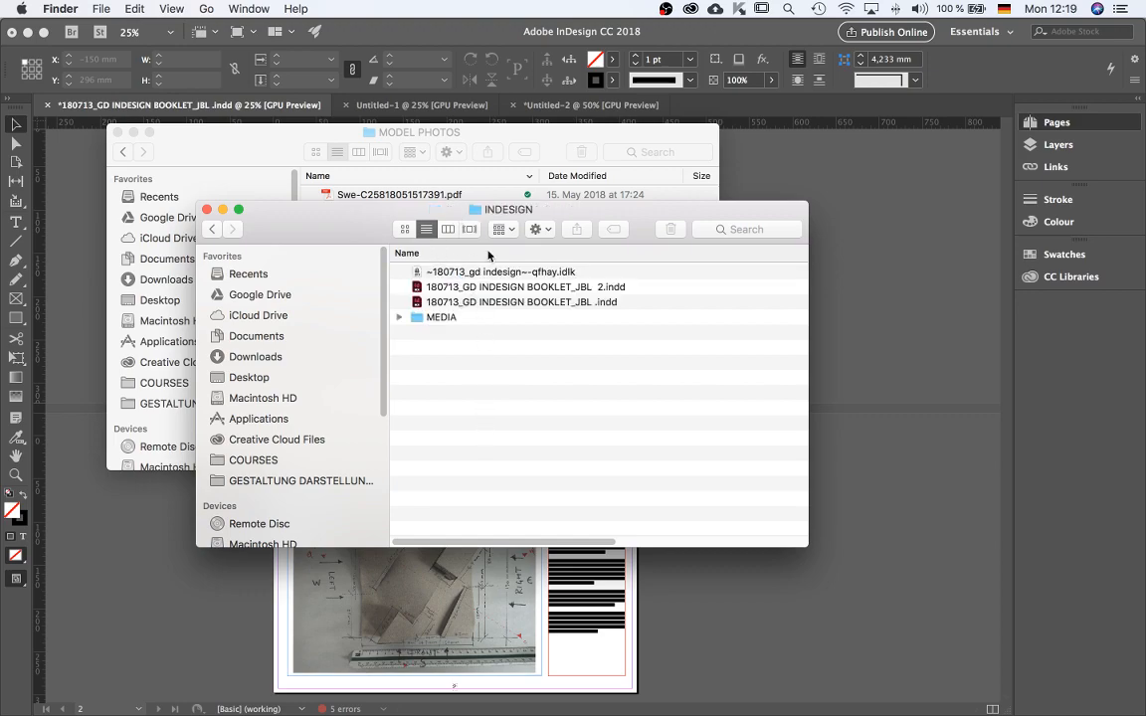
{"action": "double_click", "coordinate": [450, 319]}
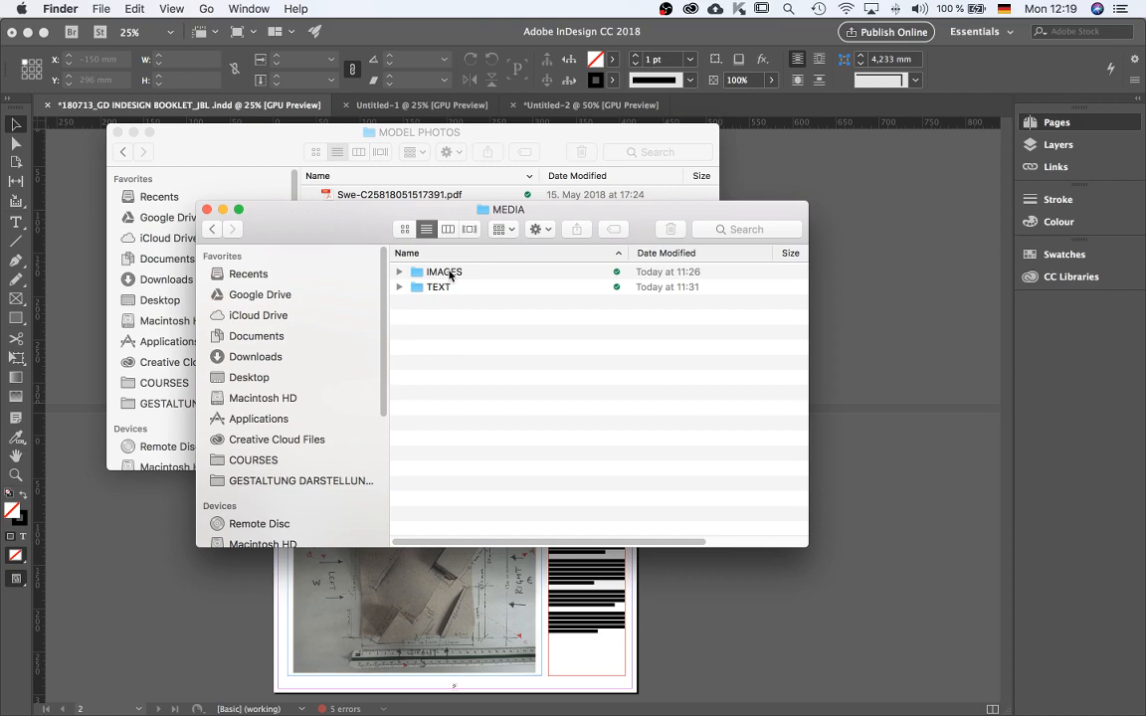
{"action": "double_click", "coordinate": [451, 273]}
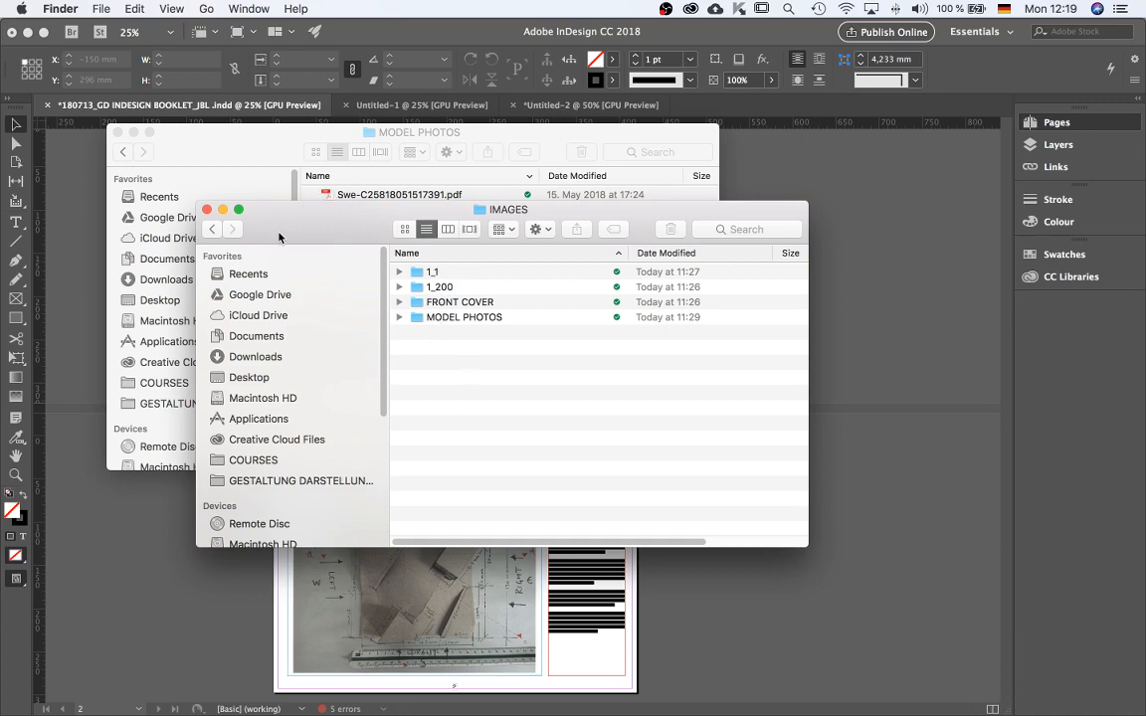
{"action": "left_click", "coordinate": [211, 229]}
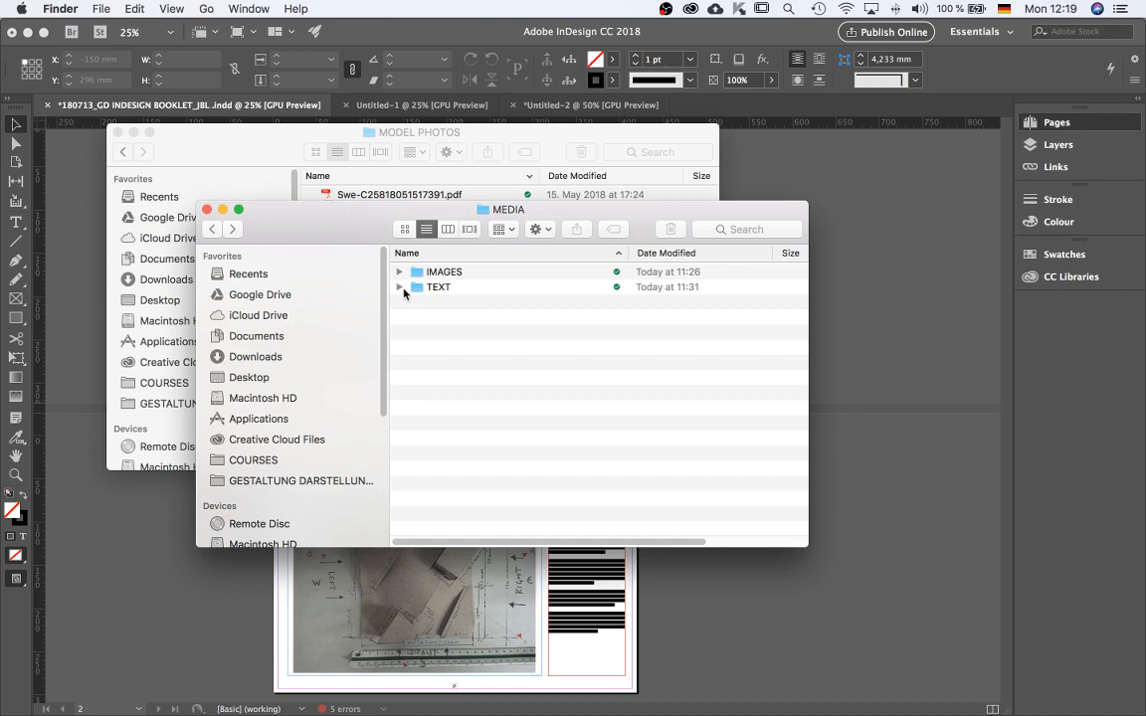
{"action": "double_click", "coordinate": [434, 288]}
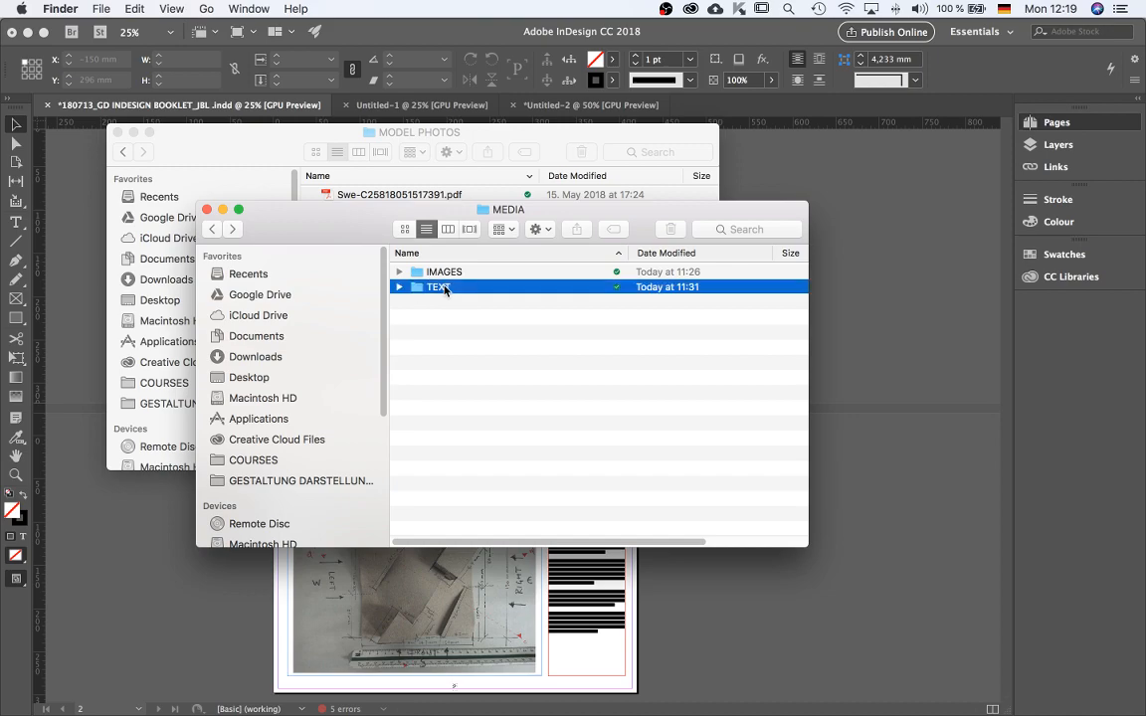
{"action": "mouse_move", "coordinate": [515, 706]}
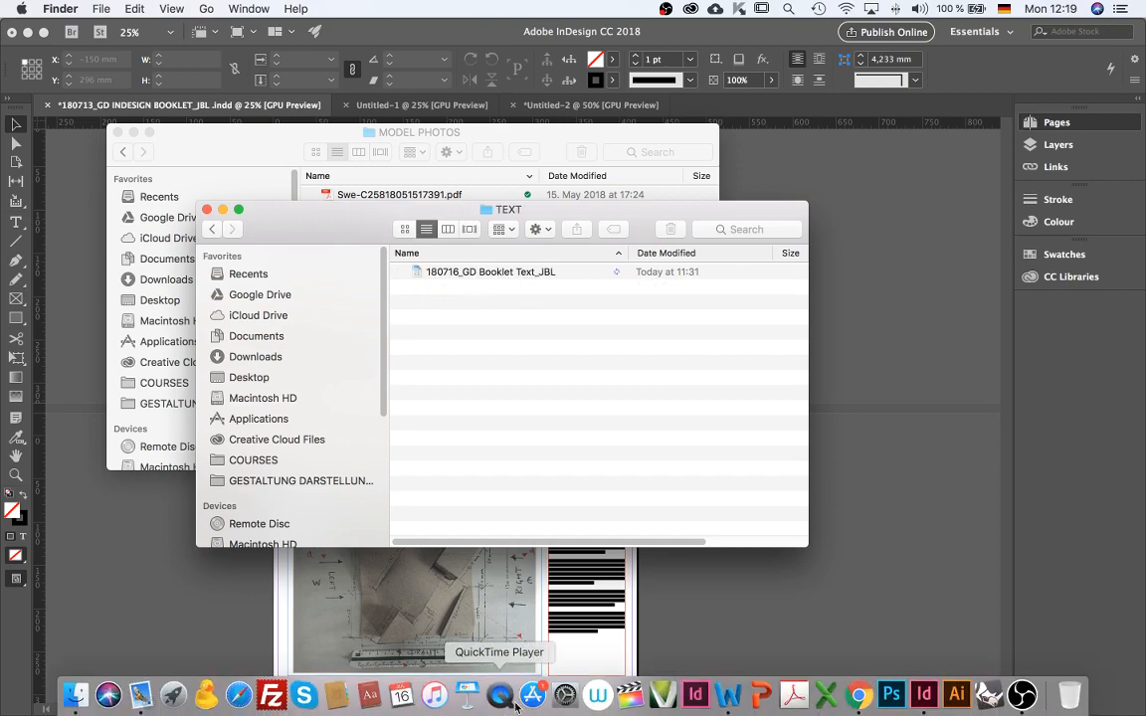
{"action": "double_click", "coordinate": [507, 273]}
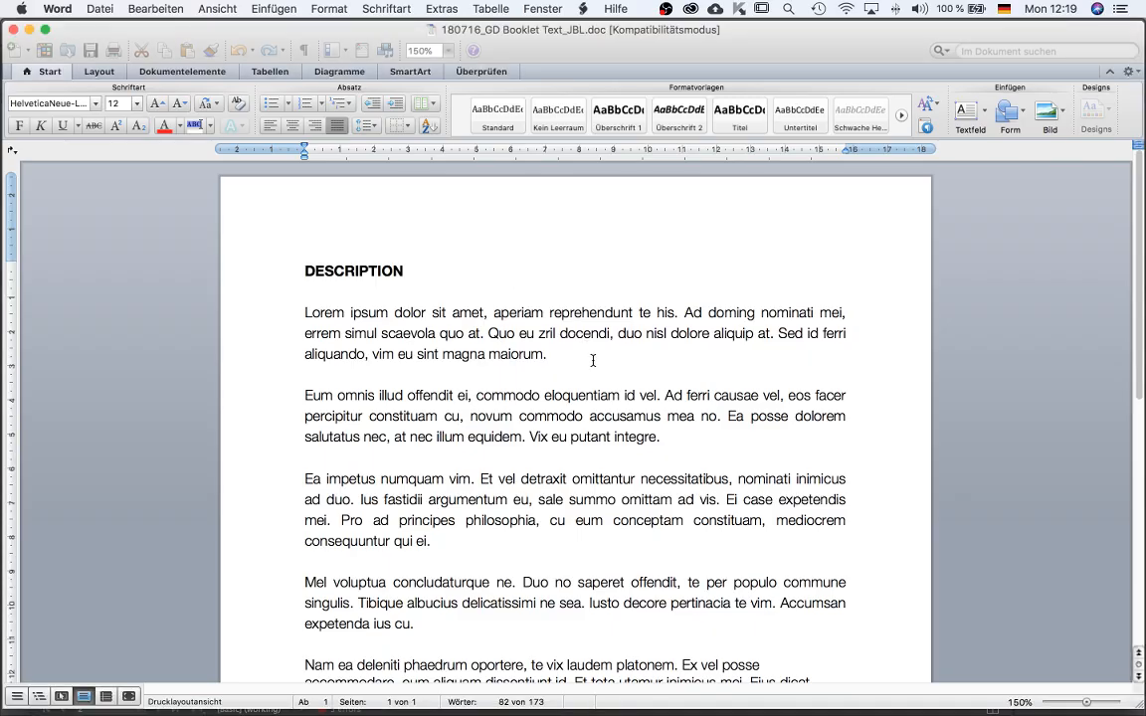
Scroll through the booklet text document to review its paragraphs.
{"action": "scroll", "coordinate": [594, 378], "scroll_direction": "down", "scroll_amount": 4}
{"action": "scroll", "coordinate": [595, 391], "scroll_direction": "down", "scroll_amount": 3}
{"action": "scroll", "coordinate": [646, 398], "scroll_direction": "up", "scroll_amount": 5}
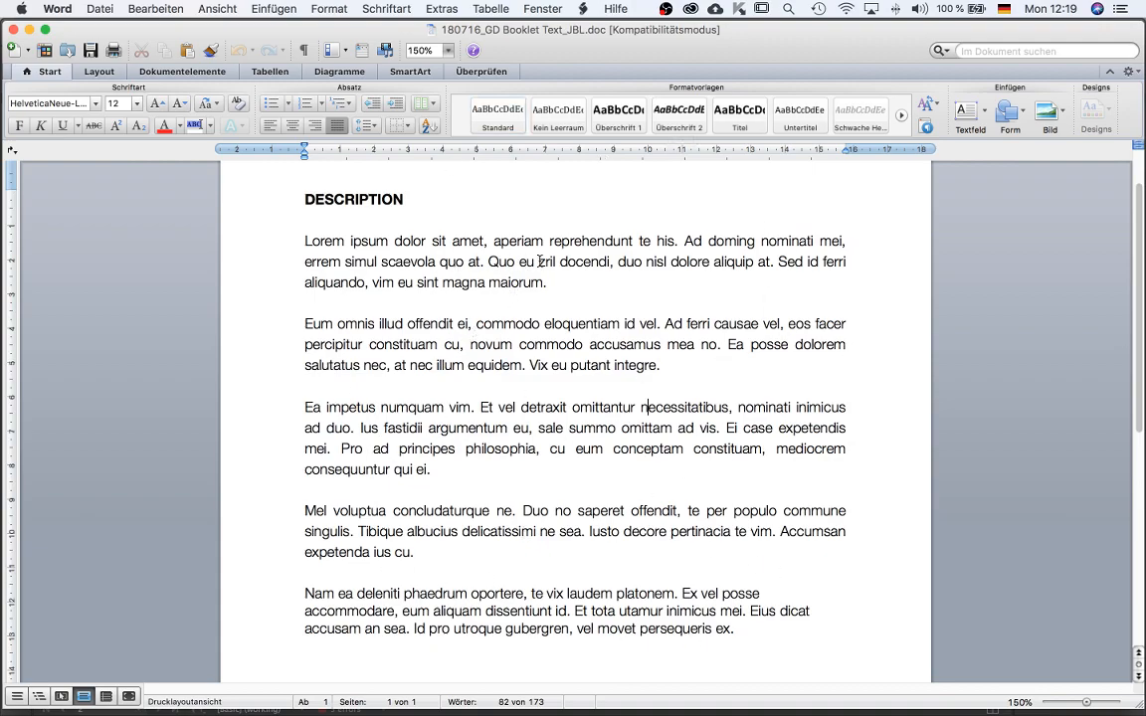
{"action": "scroll", "coordinate": [686, 382], "scroll_direction": "up", "scroll_amount": 2}
{"action": "scroll", "coordinate": [699, 374], "scroll_direction": "down", "scroll_amount": 10}
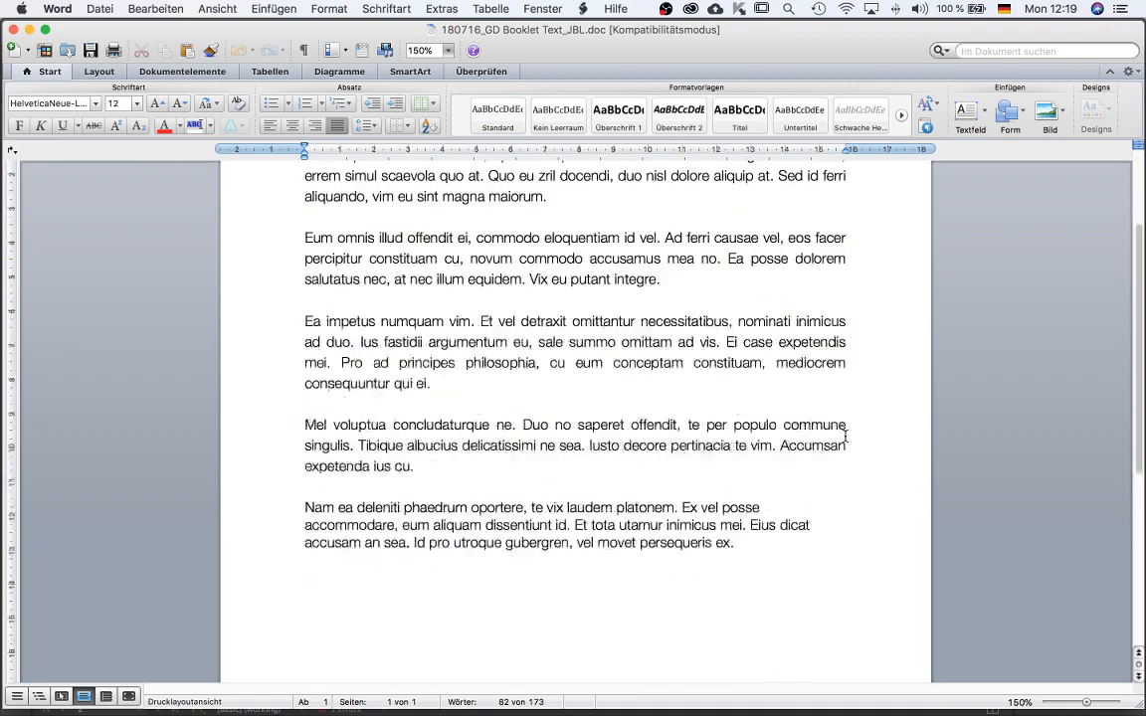
{"action": "scroll", "coordinate": [845, 440], "scroll_direction": "up", "scroll_amount": 9}
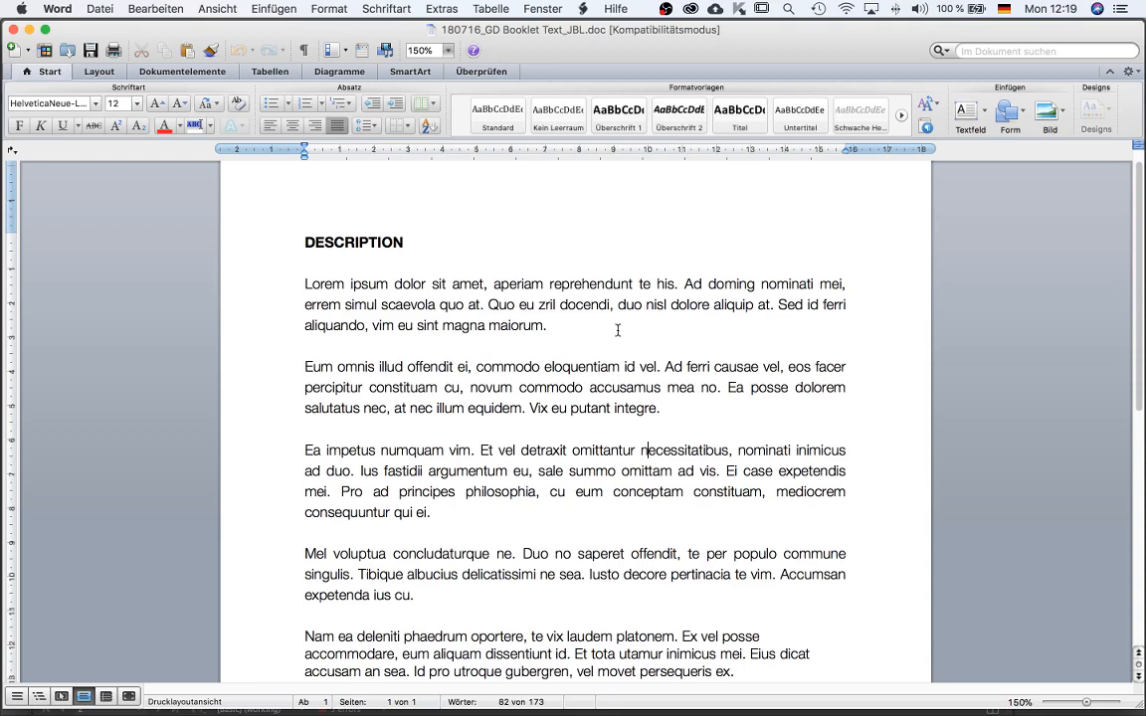
{"action": "scroll", "coordinate": [790, 532], "scroll_direction": "down", "scroll_amount": 5}
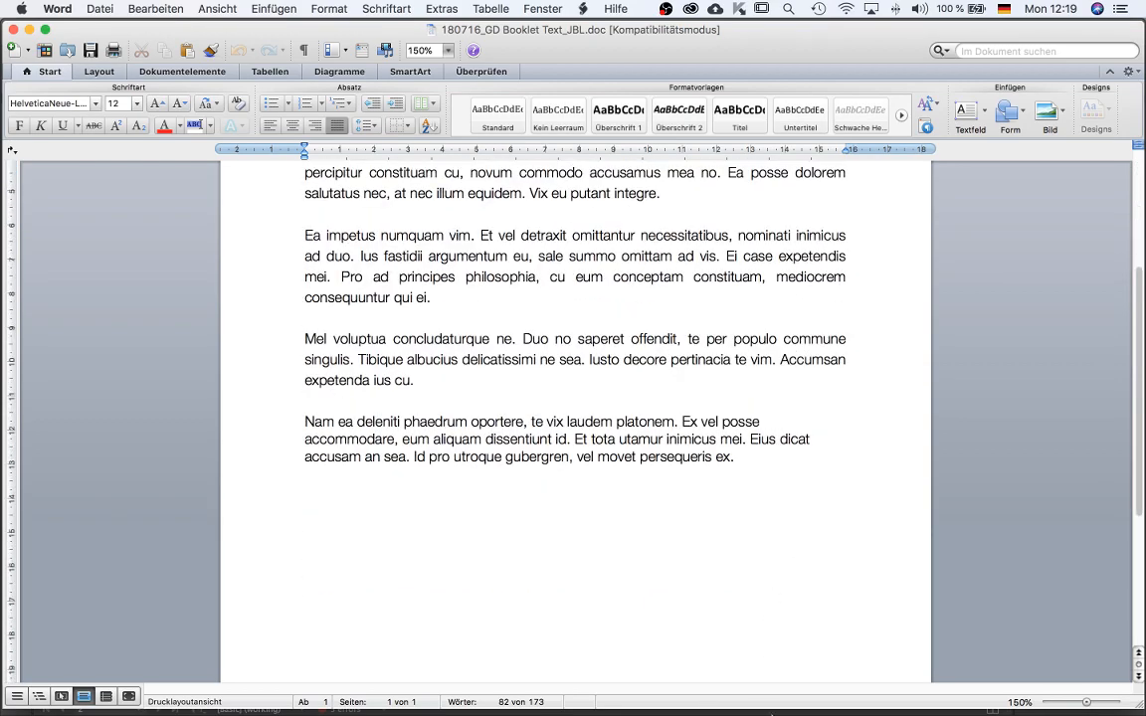
Switch to the Finder window and navigate back to the INDESIGN folder.
{"action": "key", "text": "ctrl+Up"}
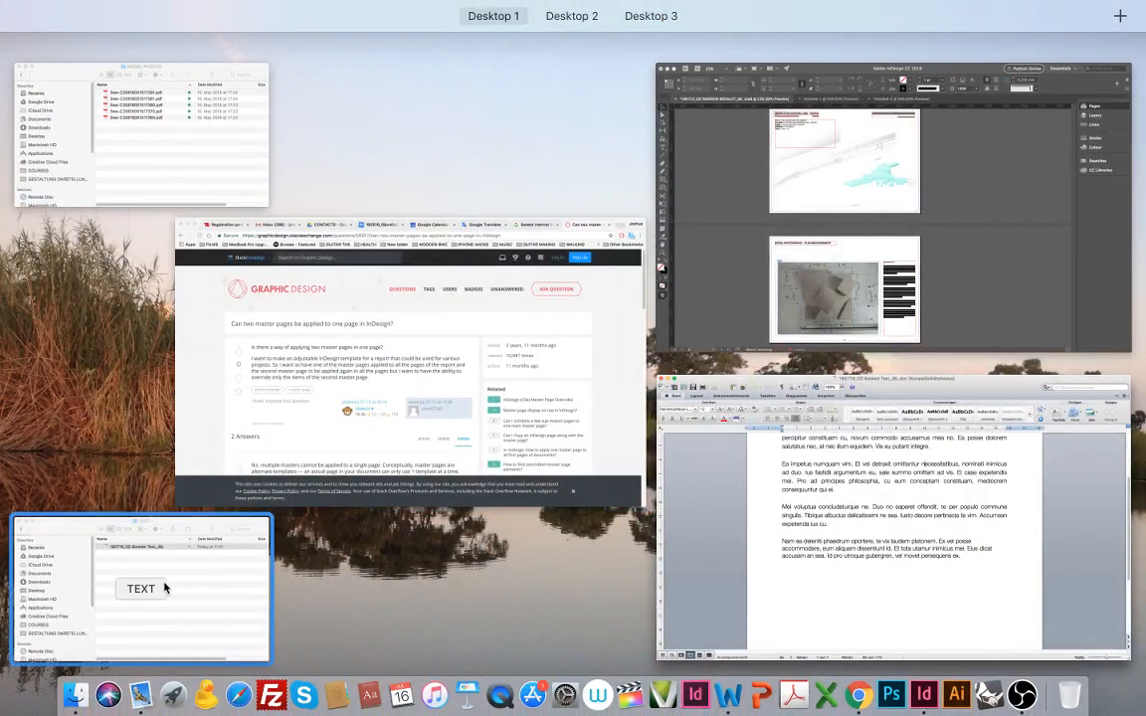
{"action": "left_click", "coordinate": [186, 544]}
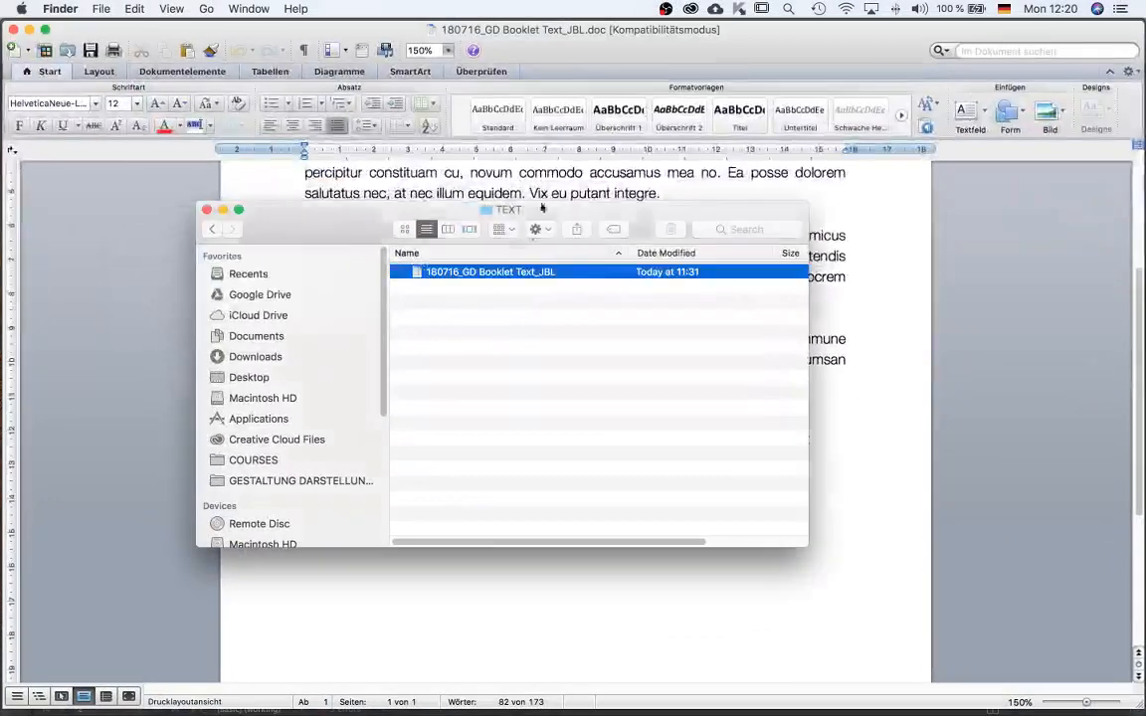
{"action": "left_click", "coordinate": [210, 230]}
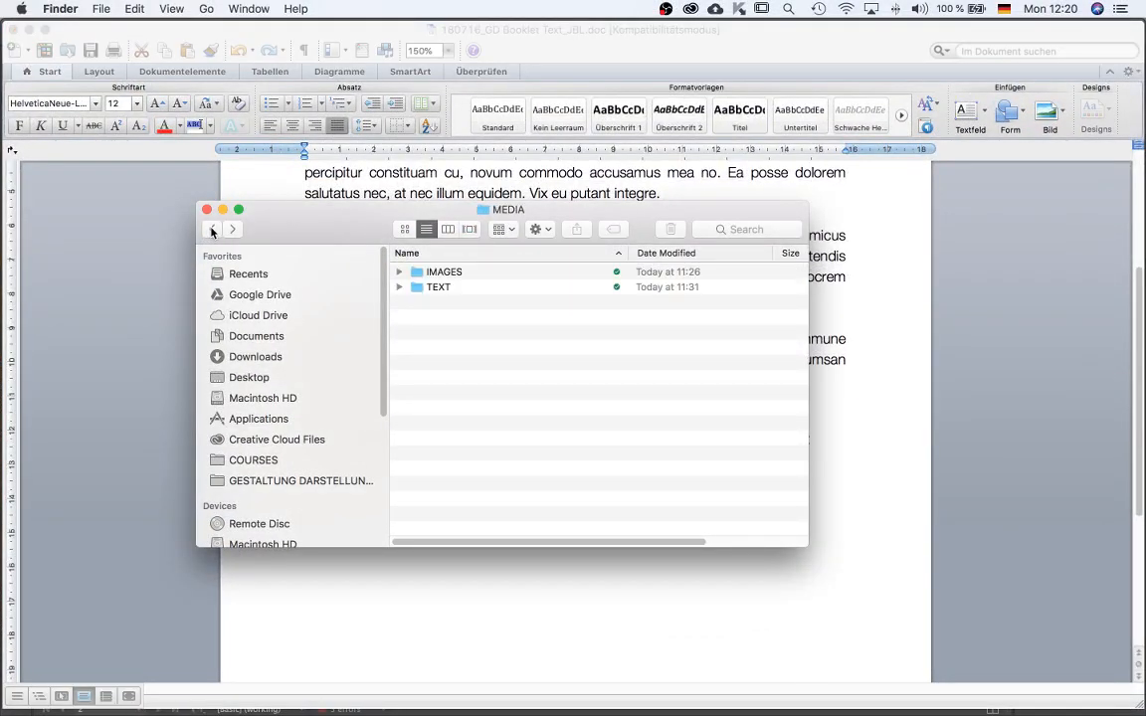
{"action": "left_click", "coordinate": [209, 230]}
{"action": "left_click", "coordinate": [209, 230]}
{"action": "left_click", "coordinate": [230, 229]}
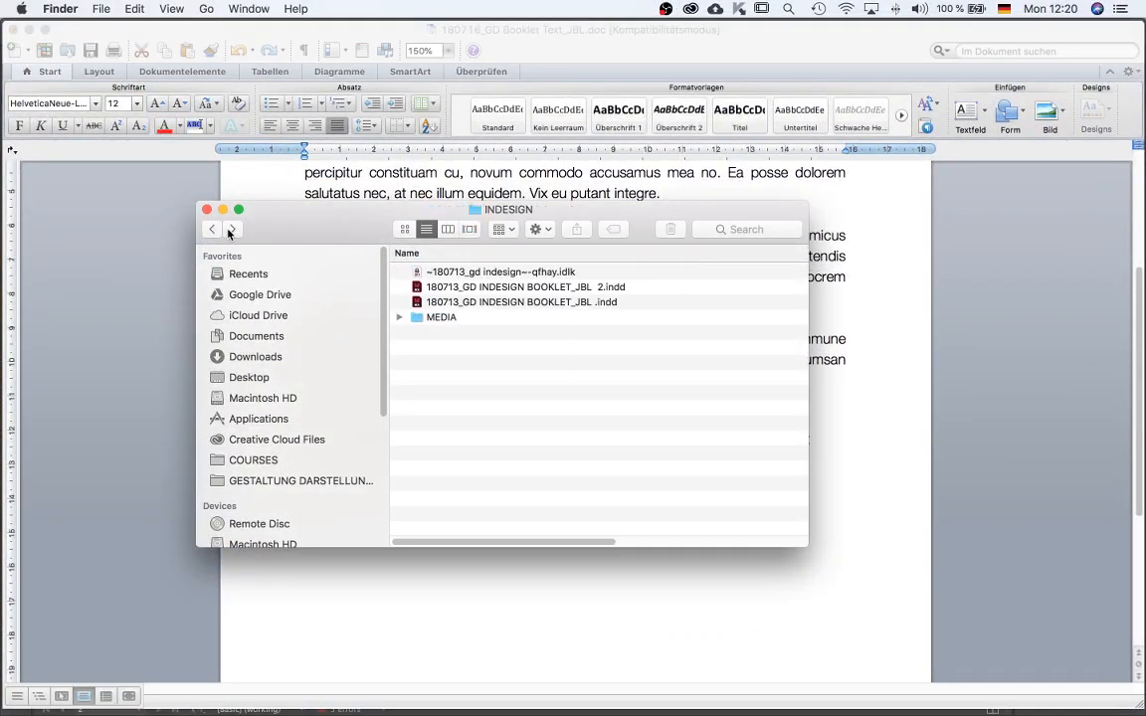
Switch back to the InDesign booklet document and view its first page.
{"action": "key", "text": "ctrl+Up"}
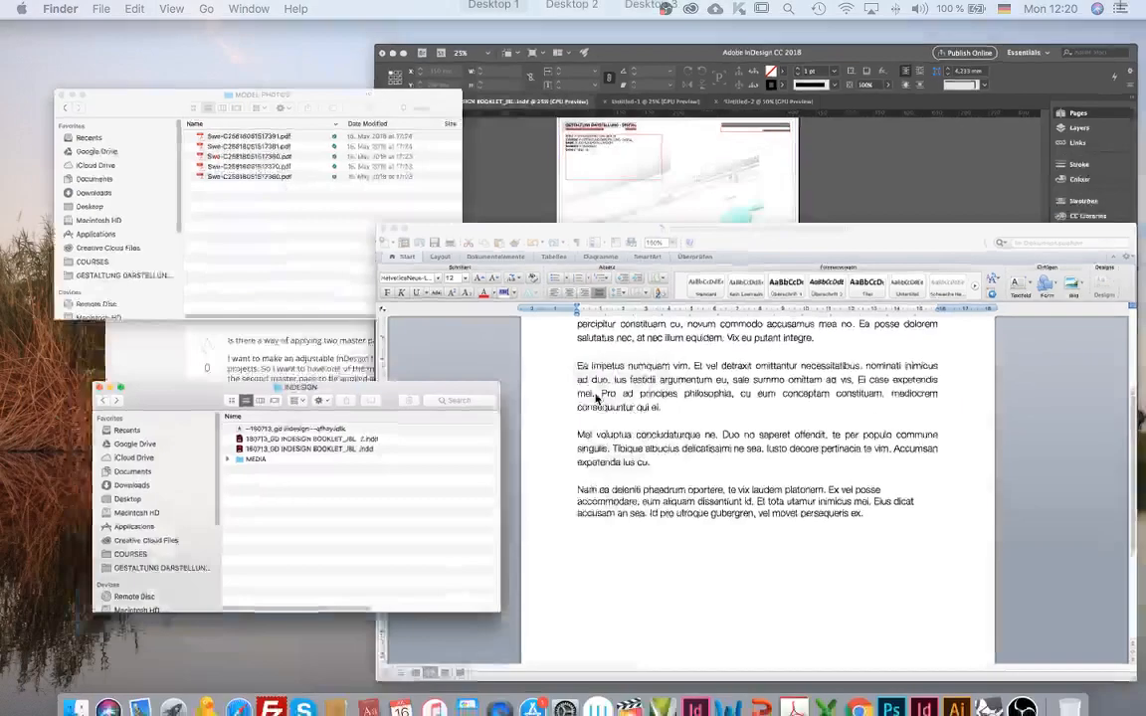
{"action": "left_click", "coordinate": [960, 265]}
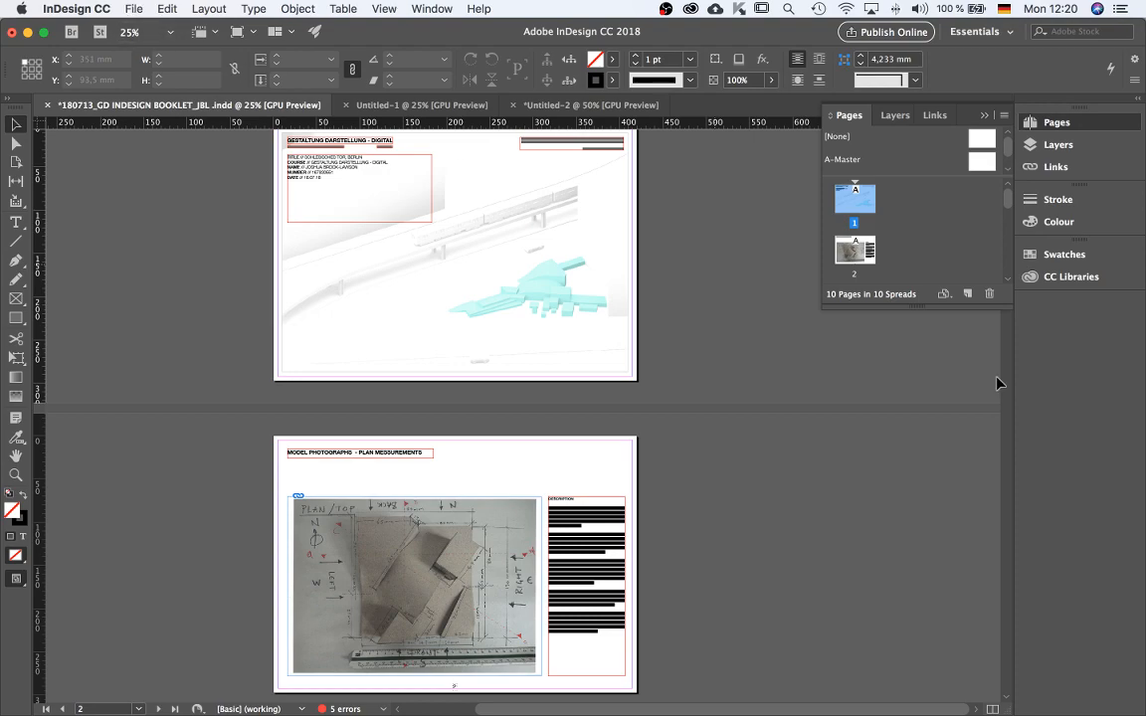
{"action": "scroll", "coordinate": [895, 460], "scroll_direction": "up", "scroll_amount": 2}
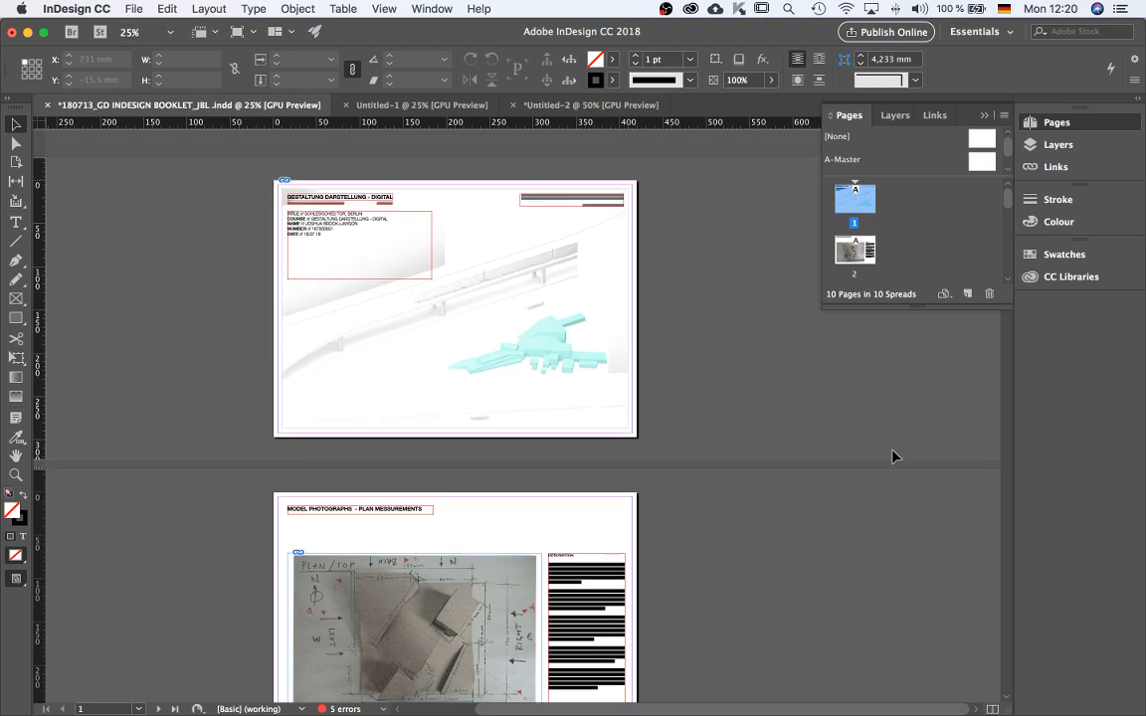
Start a new document from the A3 print preset and set its orientation to landscape.
{"action": "left_click", "coordinate": [132, 10]}
{"action": "mouse_move", "coordinate": [146, 28]}
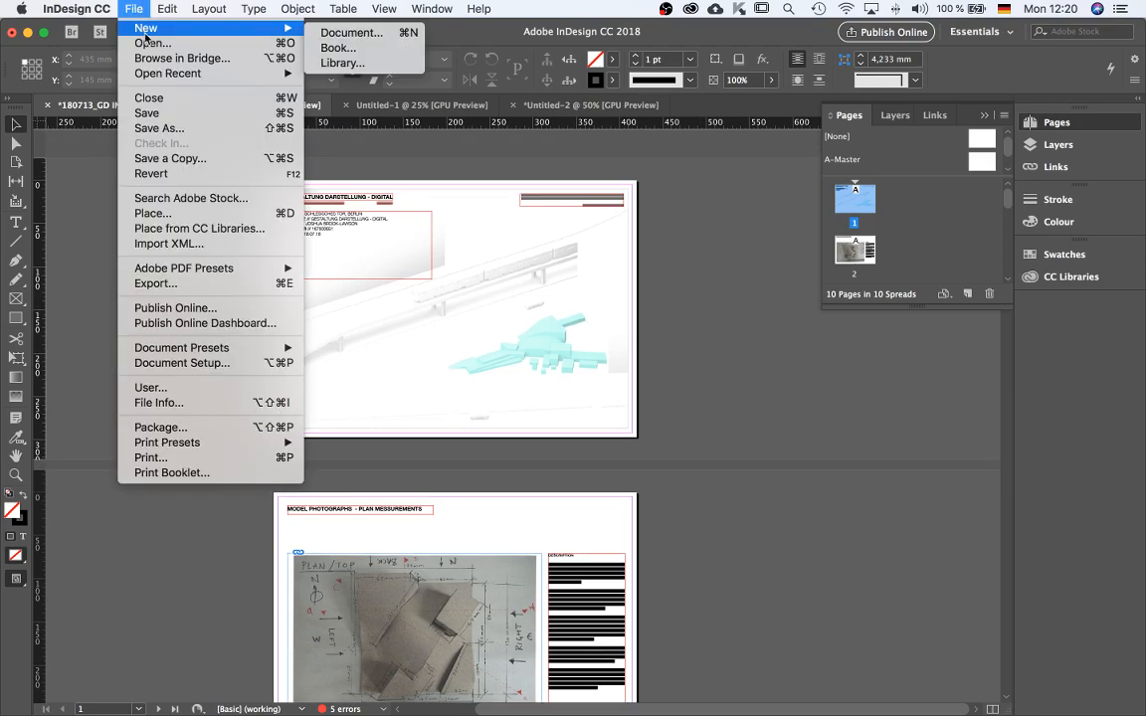
{"action": "left_click", "coordinate": [729, 225]}
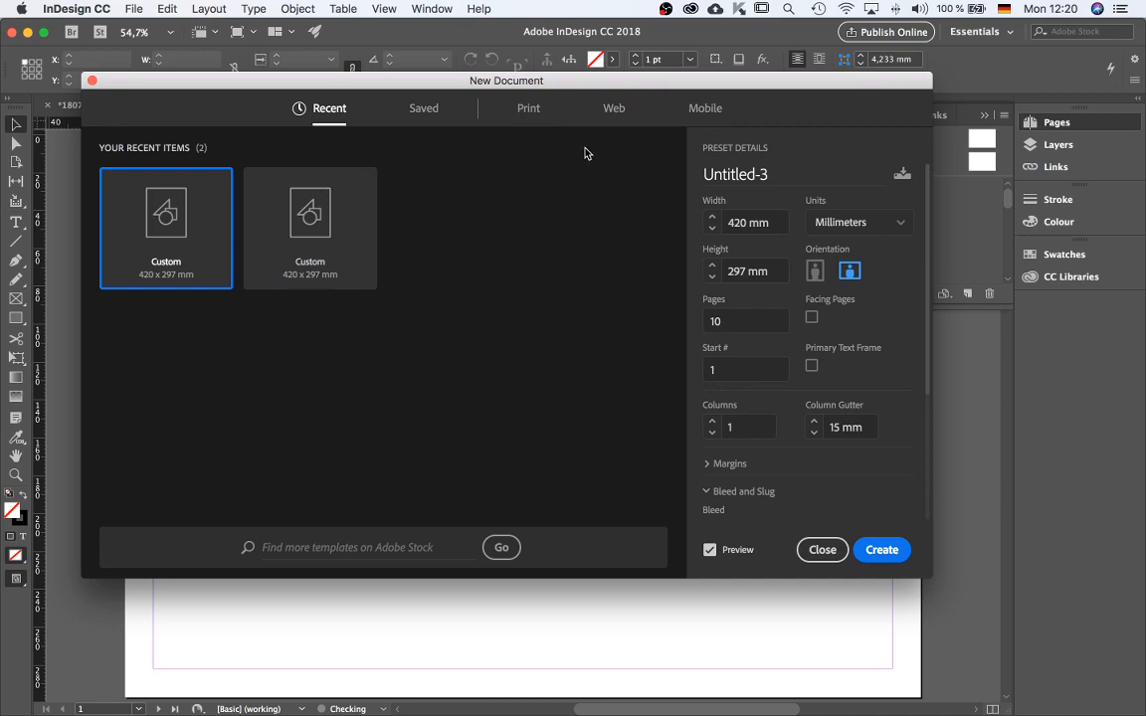
{"action": "left_click", "coordinate": [530, 112]}
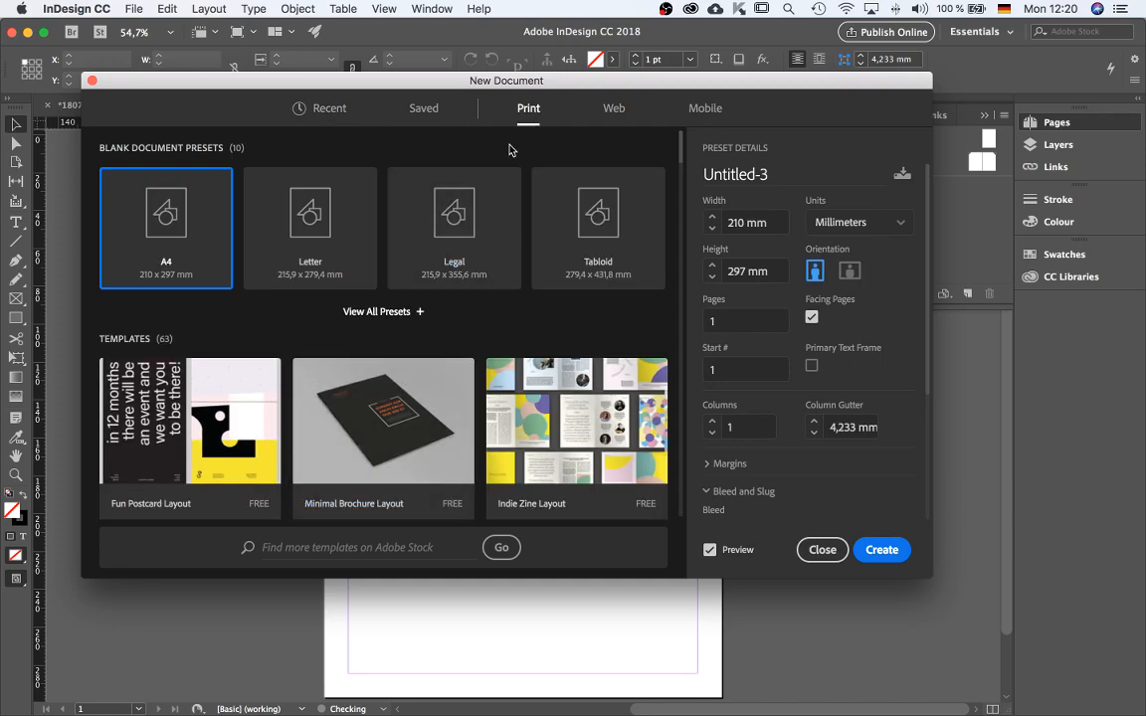
{"action": "left_click", "coordinate": [385, 311]}
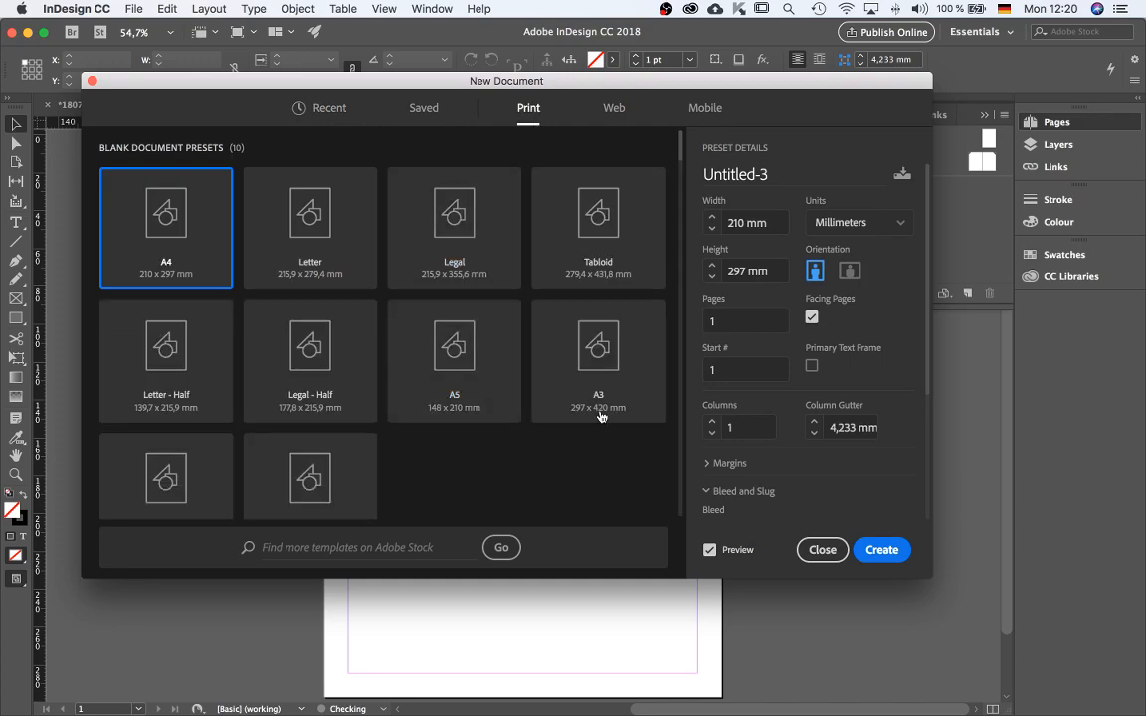
{"action": "left_click", "coordinate": [547, 317]}
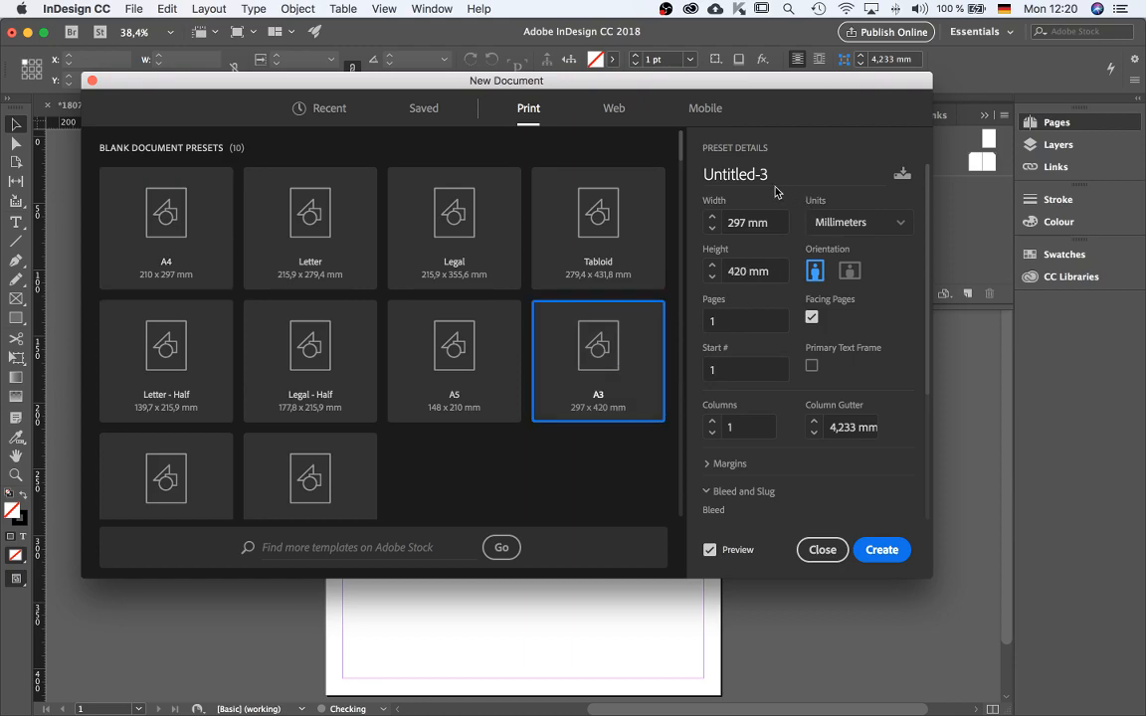
{"action": "left_click", "coordinate": [852, 270]}
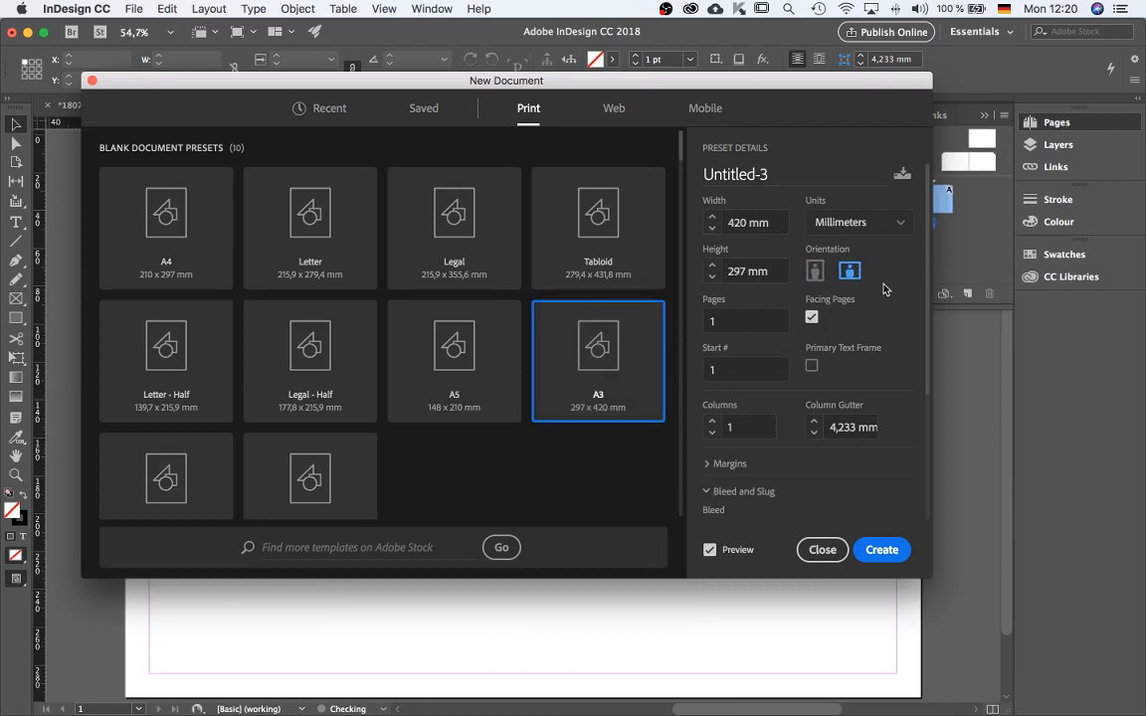
Turn off facing pages and set the number of pages to 10.
{"action": "scroll", "coordinate": [925, 303], "scroll_direction": "down", "scroll_amount": 2}
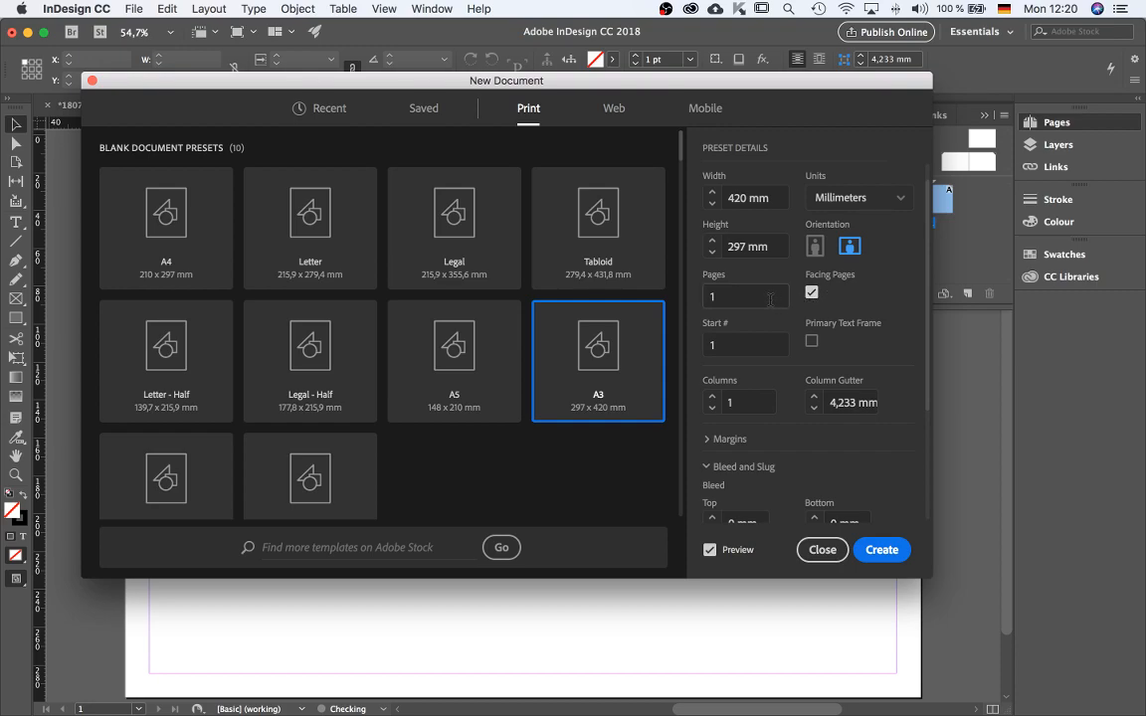
{"action": "left_click", "coordinate": [812, 292]}
{"action": "left_click", "coordinate": [736, 296]}
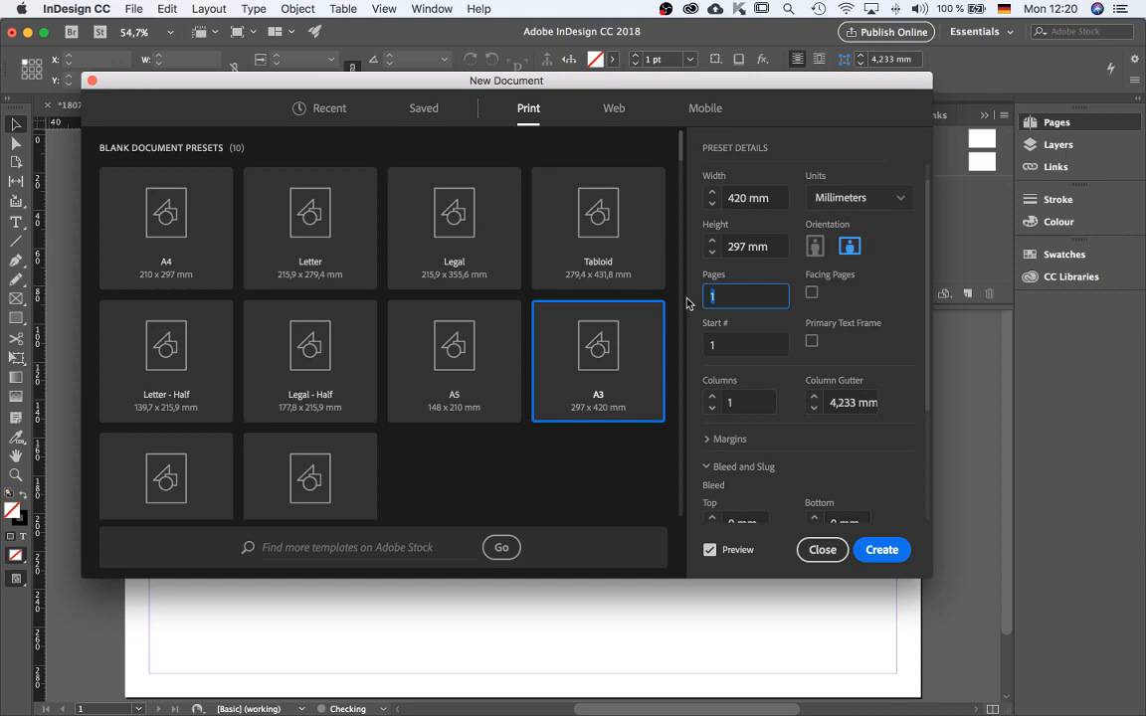
{"action": "type", "text": "10"}
{"action": "key", "text": "Tab"}
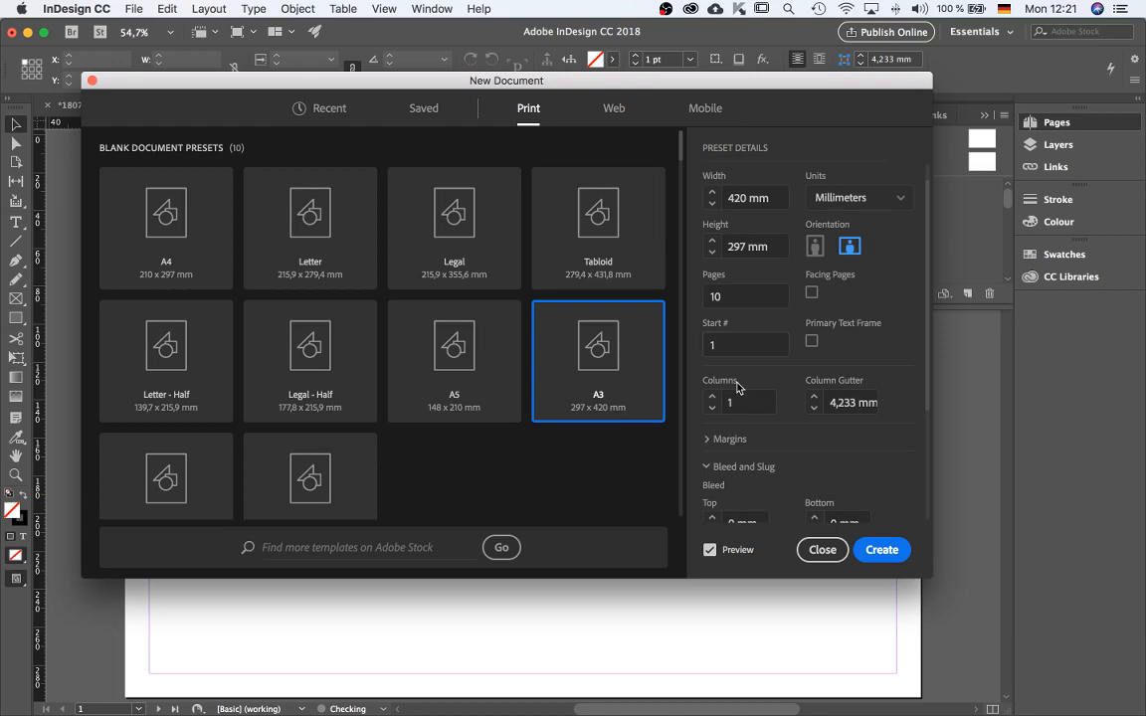
Set the column gutter to 15 mm.
{"action": "key", "text": "Tab"}
{"action": "type", "text": "3 mm"}
{"action": "key", "text": "Up"}
{"action": "key", "text": "Up"}
{"action": "key", "text": "Up"}
{"action": "key", "text": "Up"}
{"action": "key", "text": "Up"}
{"action": "key", "text": "Up"}
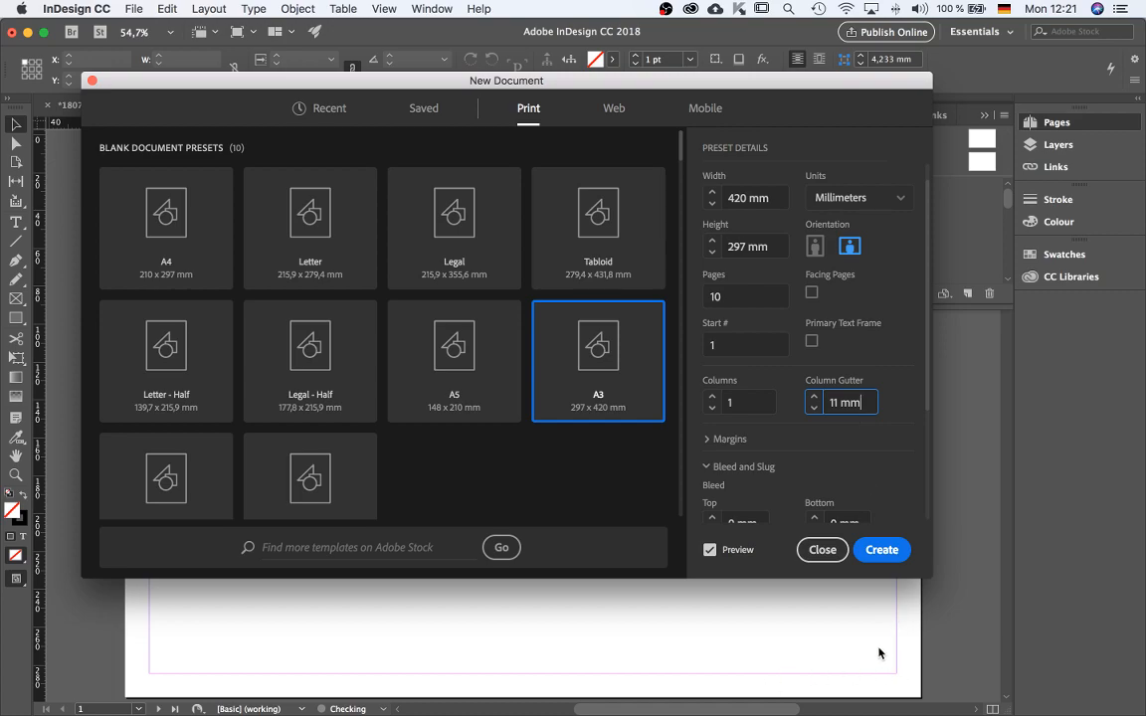
{"action": "triple_click", "coordinate": [835, 402]}
{"action": "type", "text": "15"}
{"action": "key", "text": "Tab"}
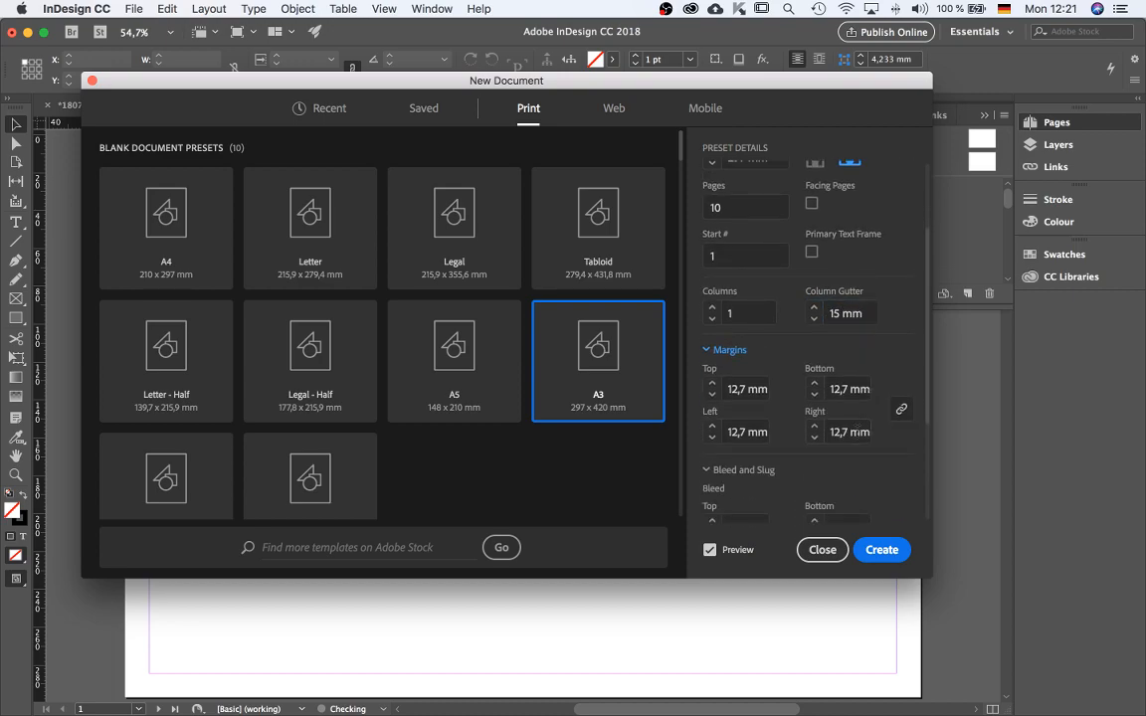
Set all four margins to 15 mm and collapse the margin settings.
{"action": "triple_click", "coordinate": [736, 388]}
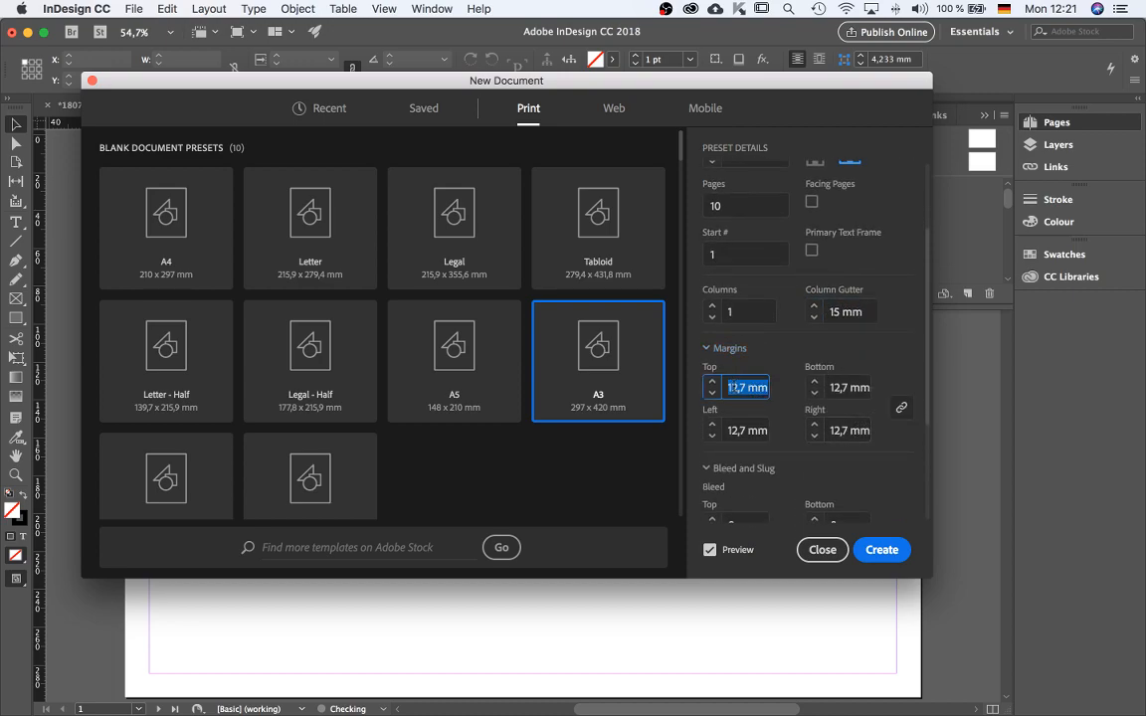
{"action": "type", "text": "15"}
{"action": "key", "text": "Tab"}
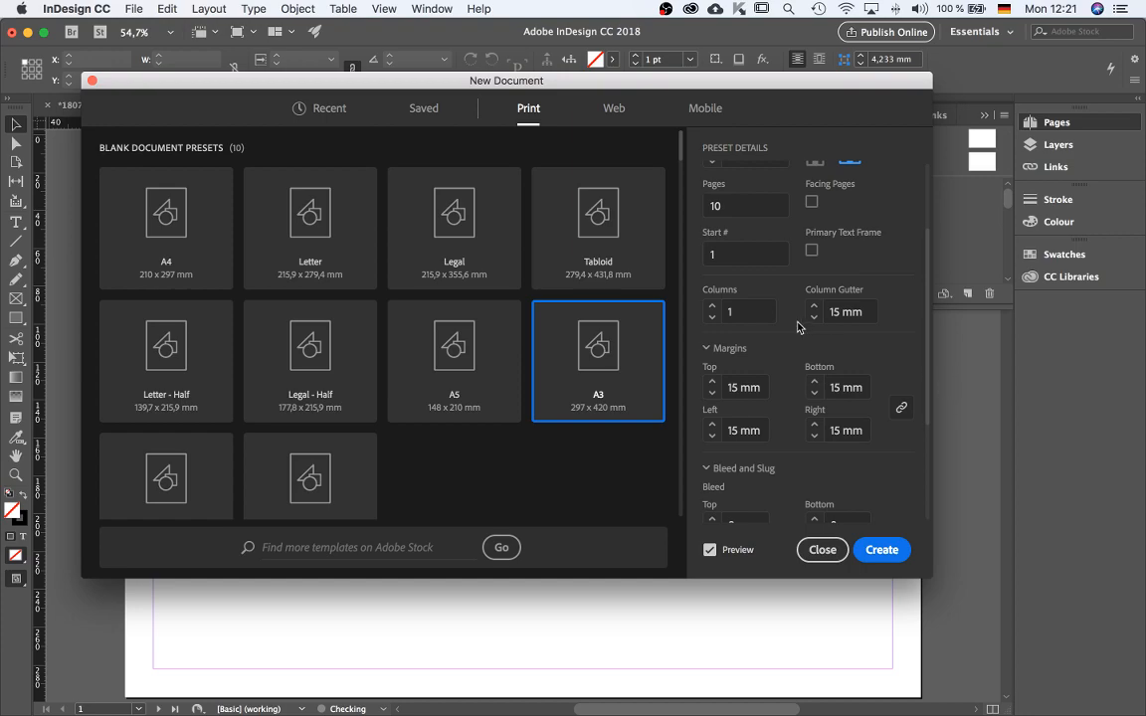
{"action": "scroll", "coordinate": [708, 448], "scroll_direction": "up", "scroll_amount": 3}
{"action": "scroll", "coordinate": [718, 413], "scroll_direction": "up", "scroll_amount": 3}
{"action": "left_click", "coordinate": [720, 463]}
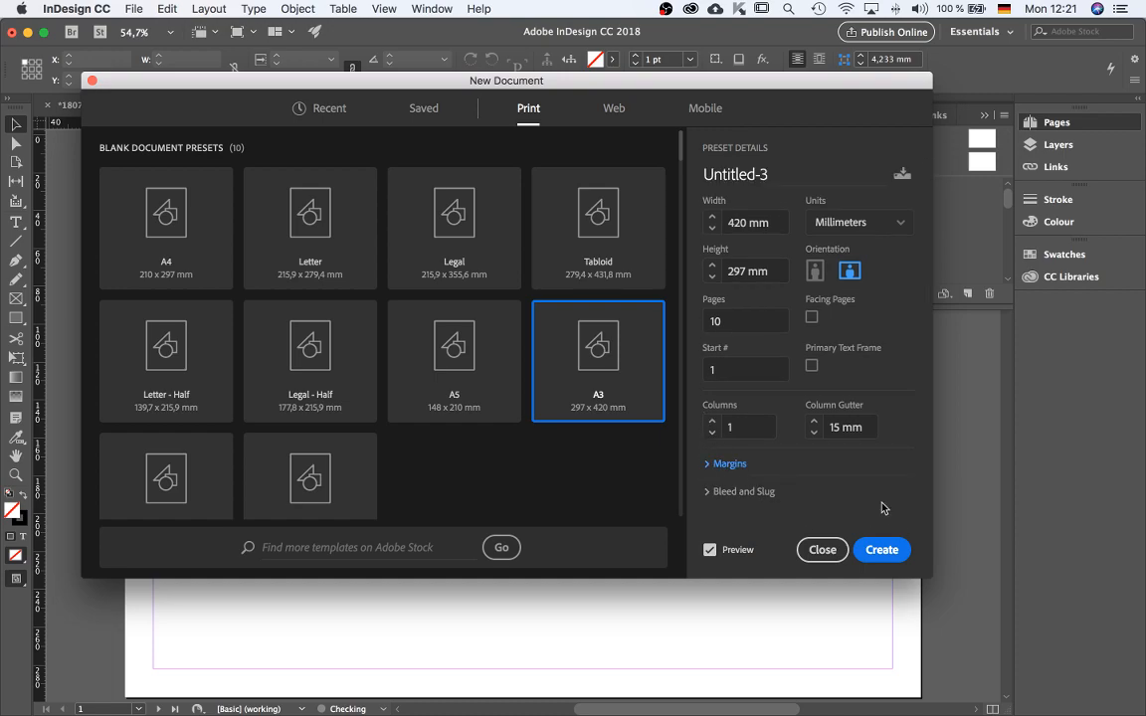
Review the bleed and slug settings and toggle the preview off and on.
{"action": "left_click", "coordinate": [707, 493]}
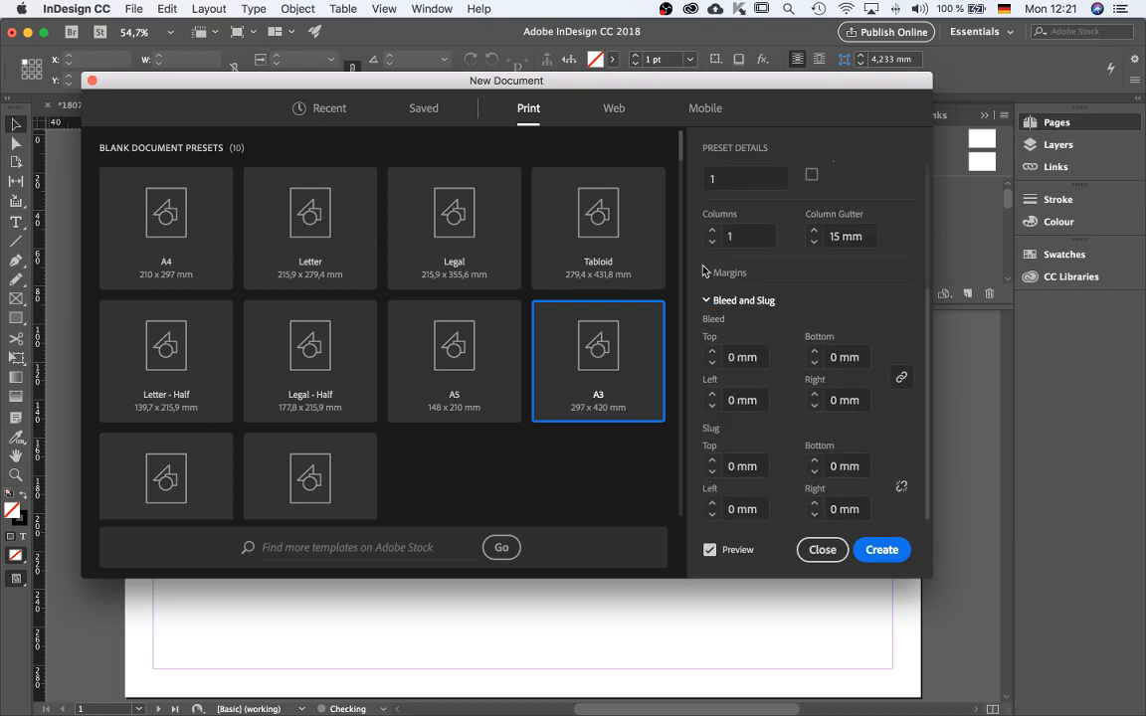
{"action": "left_click", "coordinate": [707, 302]}
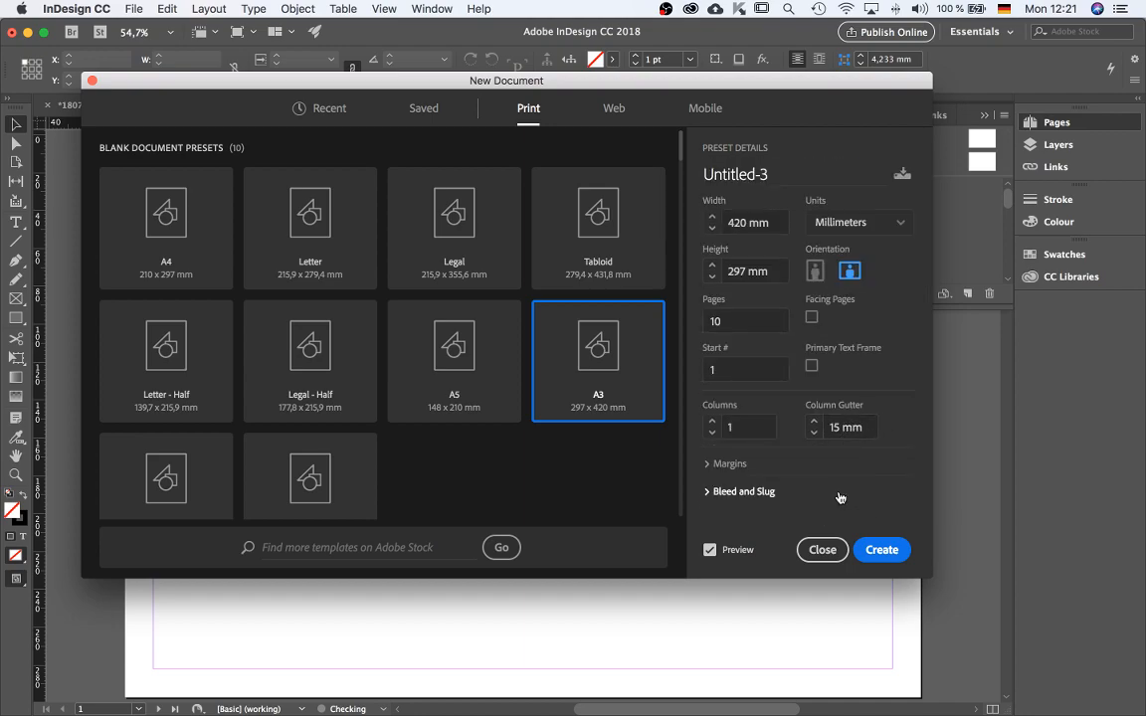
{"action": "left_click", "coordinate": [710, 550]}
{"action": "left_click", "coordinate": [710, 550]}
Name the new document 180716_GD Booklet_JBL and create it.
{"action": "left_click", "coordinate": [763, 174]}
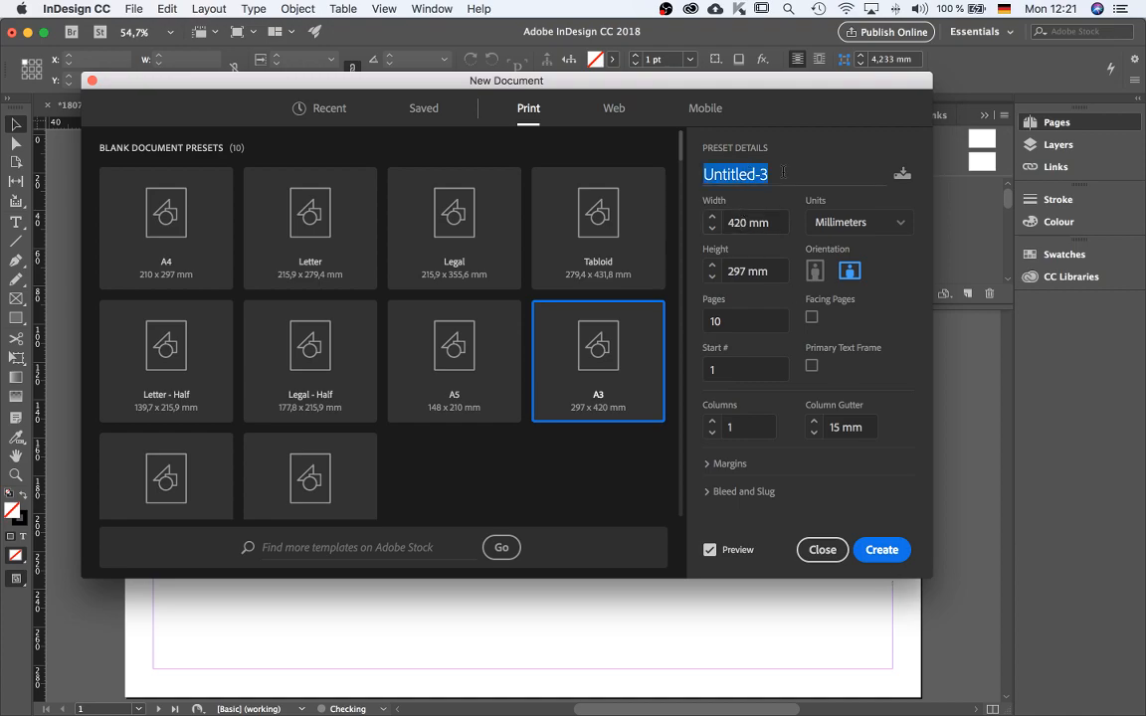
{"action": "type", "text": "1807"}
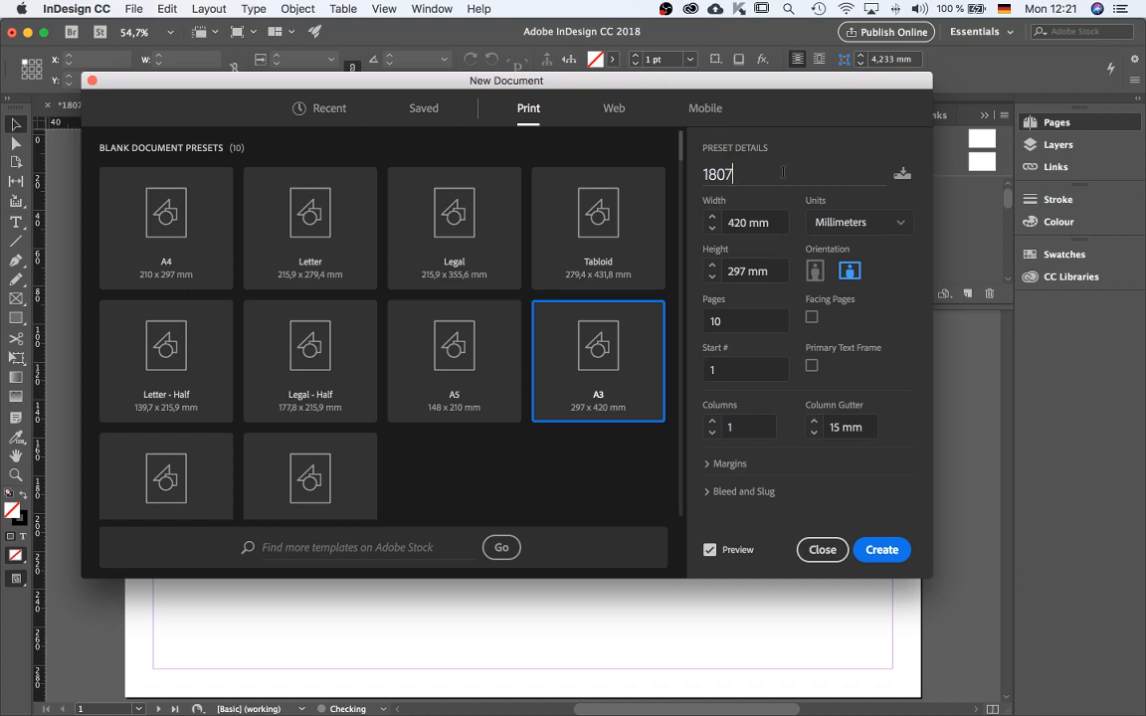
{"action": "type", "text": "16_GD Booklet_JBL"}
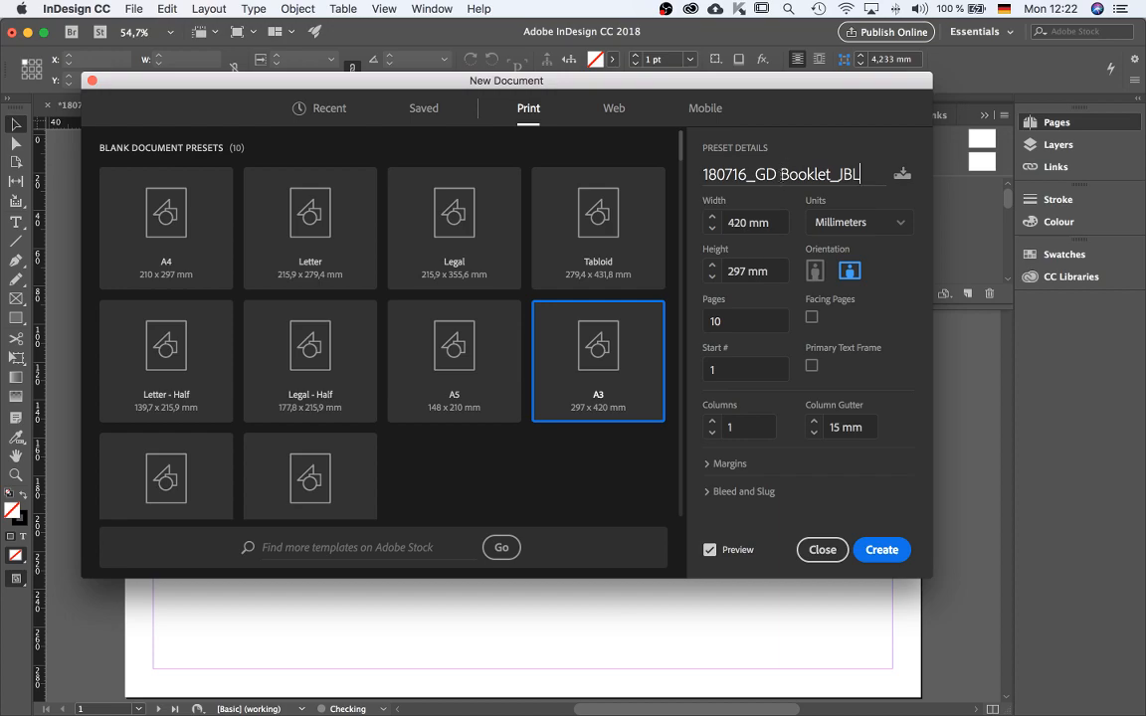
{"action": "left_click", "coordinate": [882, 550]}
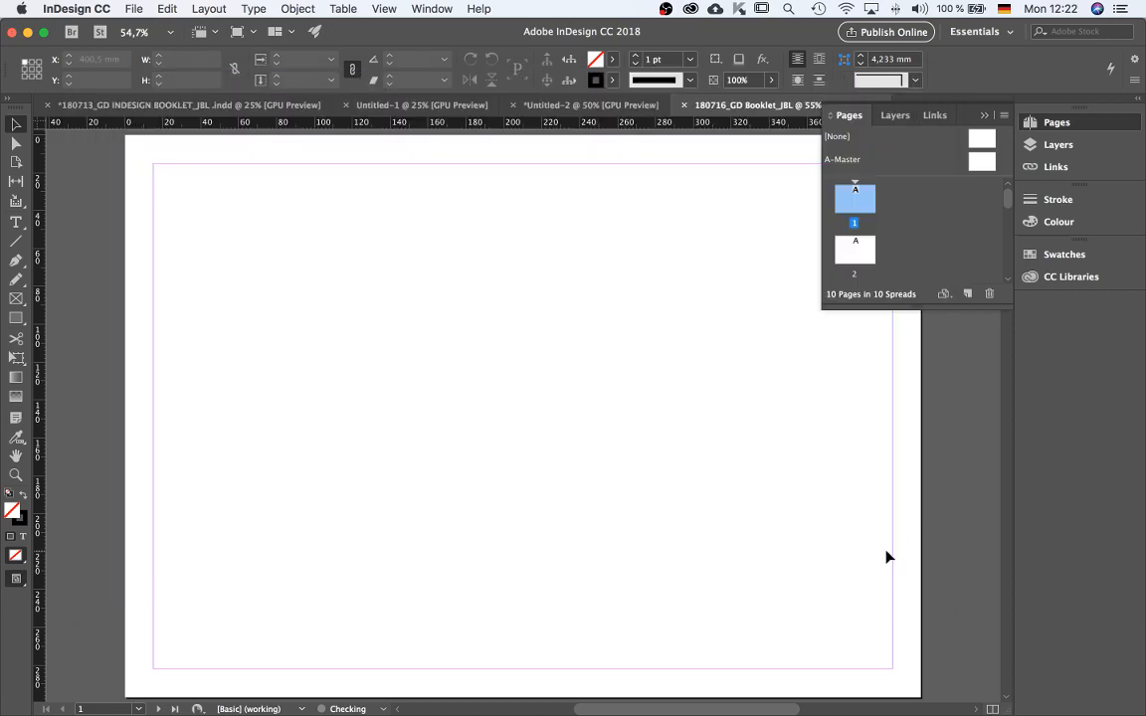
Zoom out and scroll to examine the new document's pages.
{"action": "key", "text": "super+minus"}
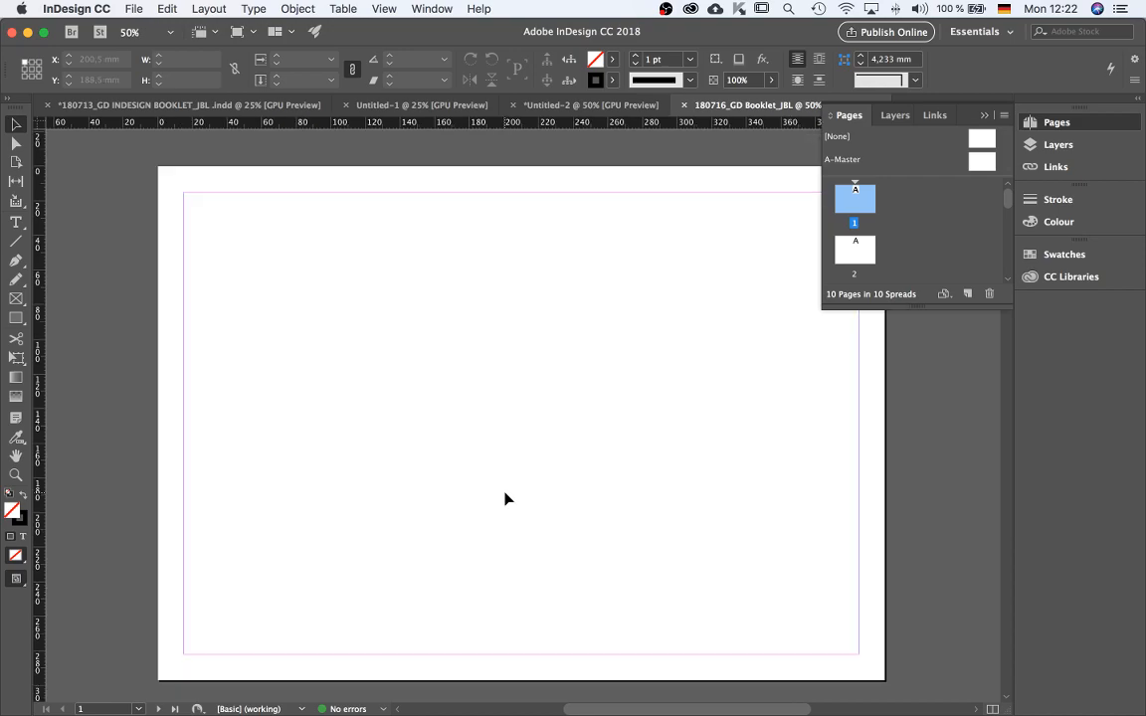
{"action": "scroll", "coordinate": [509, 496], "scroll_direction": "down", "scroll_amount": 5}
{"action": "key", "text": "super+minus"}
{"action": "key", "text": "super+minus"}
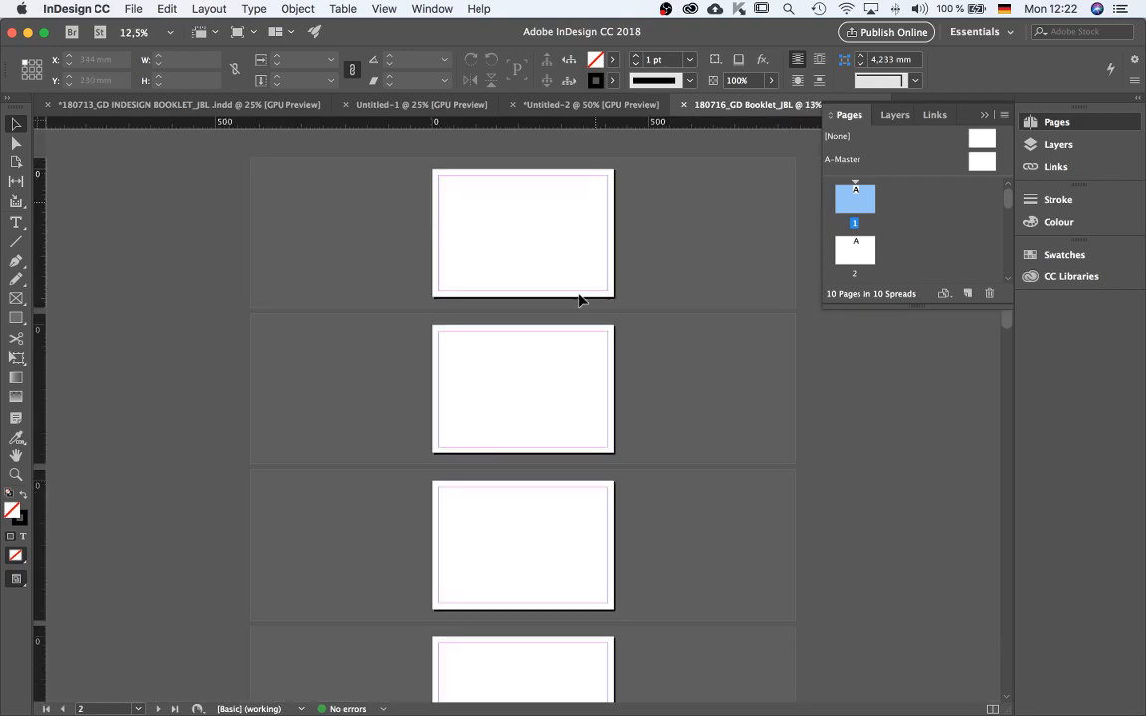
{"action": "scroll", "coordinate": [580, 530], "scroll_direction": "down", "scroll_amount": 10}
{"action": "scroll", "coordinate": [579, 534], "scroll_direction": "up", "scroll_amount": 10}
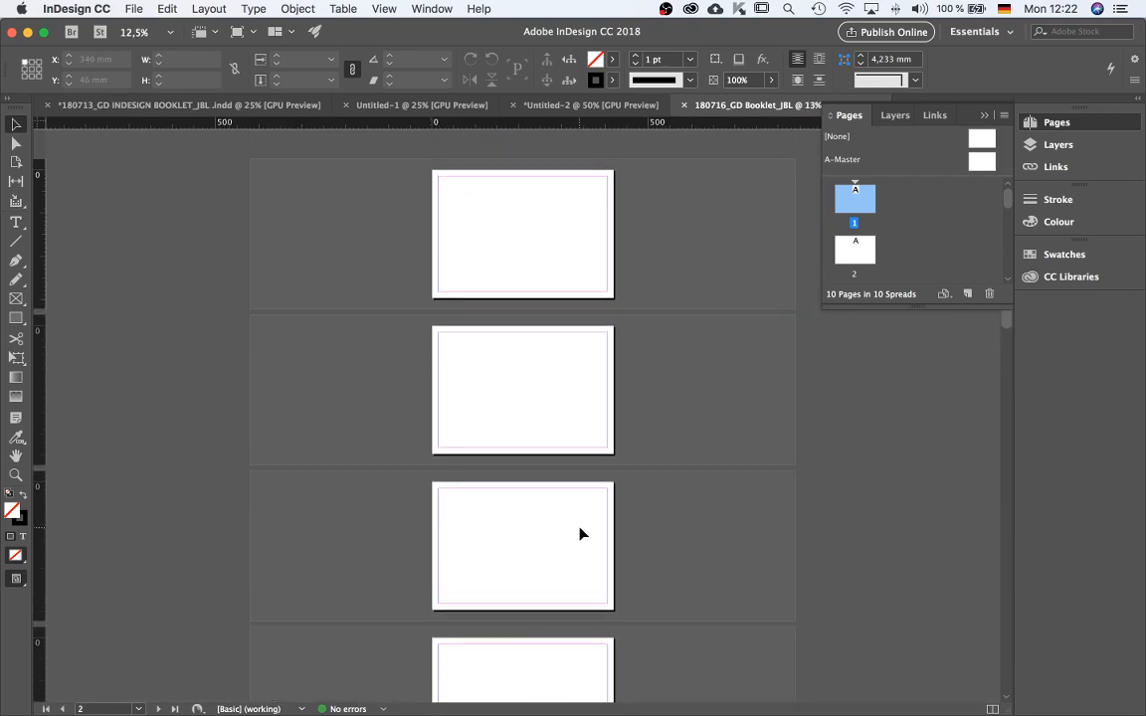
{"action": "key", "text": "super+plus"}
{"action": "key", "text": "super+plus"}
{"action": "scroll", "coordinate": [471, 522], "scroll_direction": "up", "scroll_amount": 4}
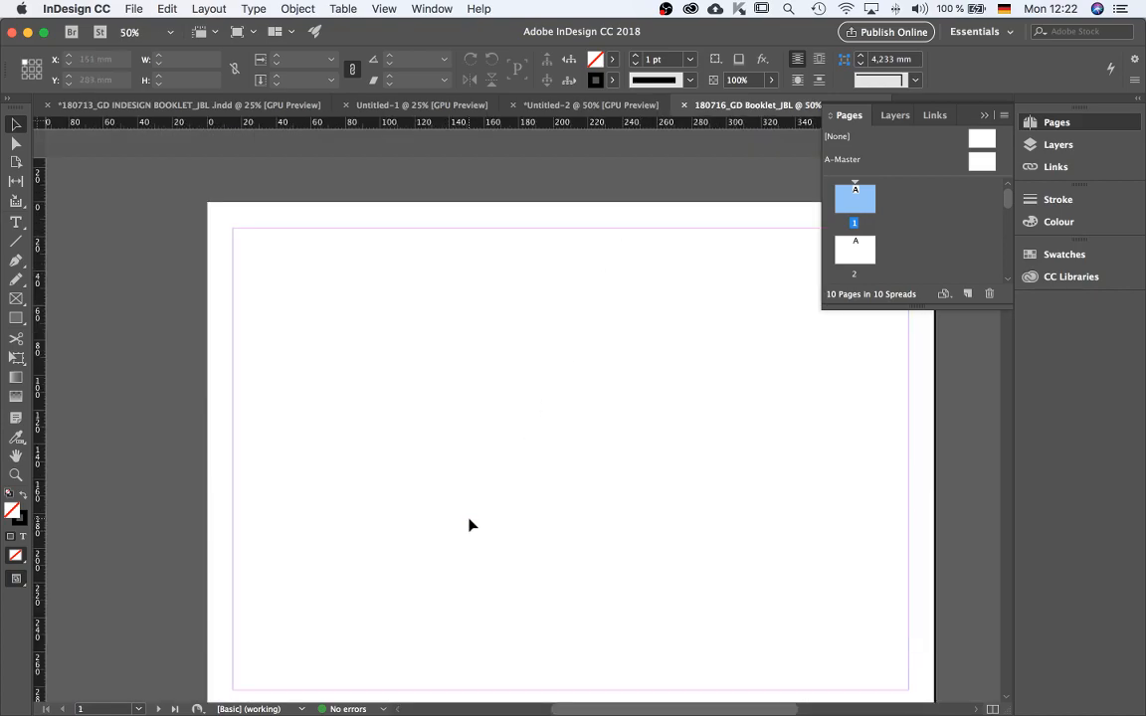
{"action": "key", "text": "super+minus"}
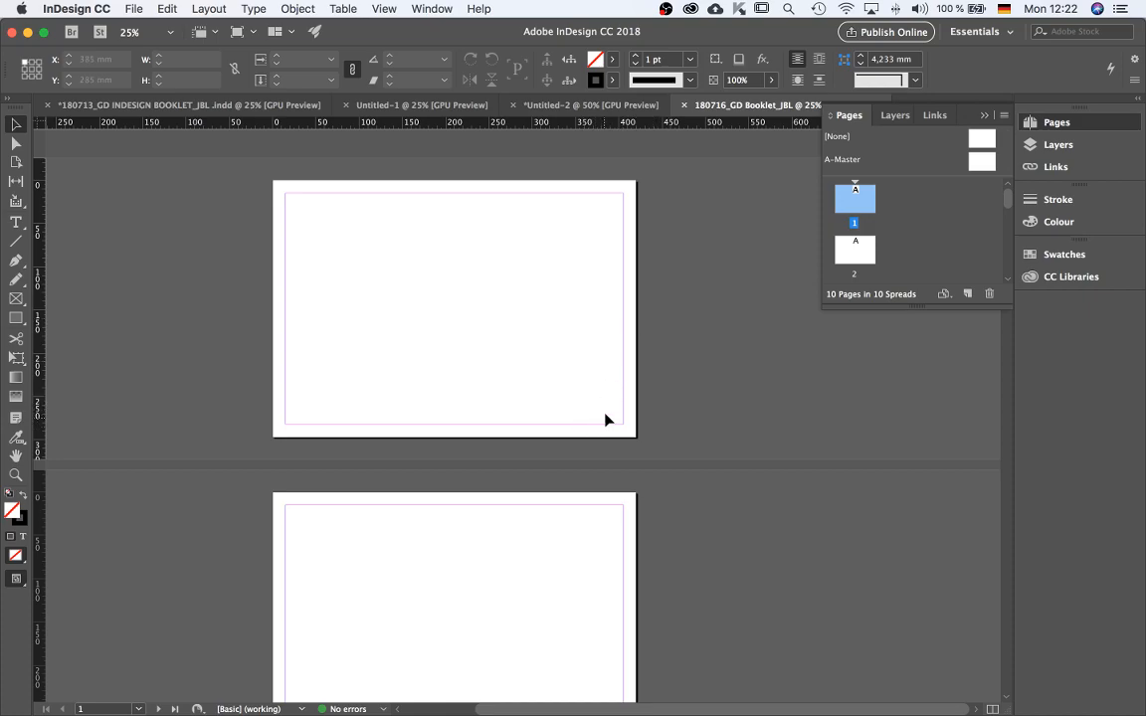
Rename the default layer to IMAGE.
{"action": "left_click", "coordinate": [893, 116]}
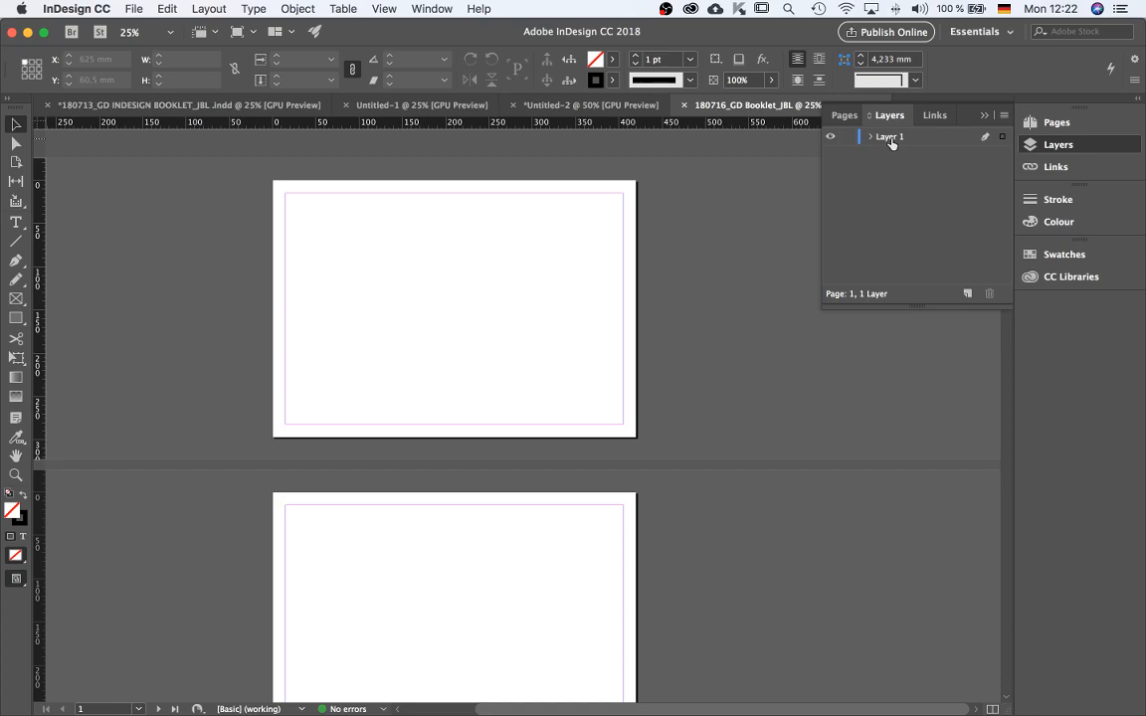
{"action": "double_click", "coordinate": [890, 138]}
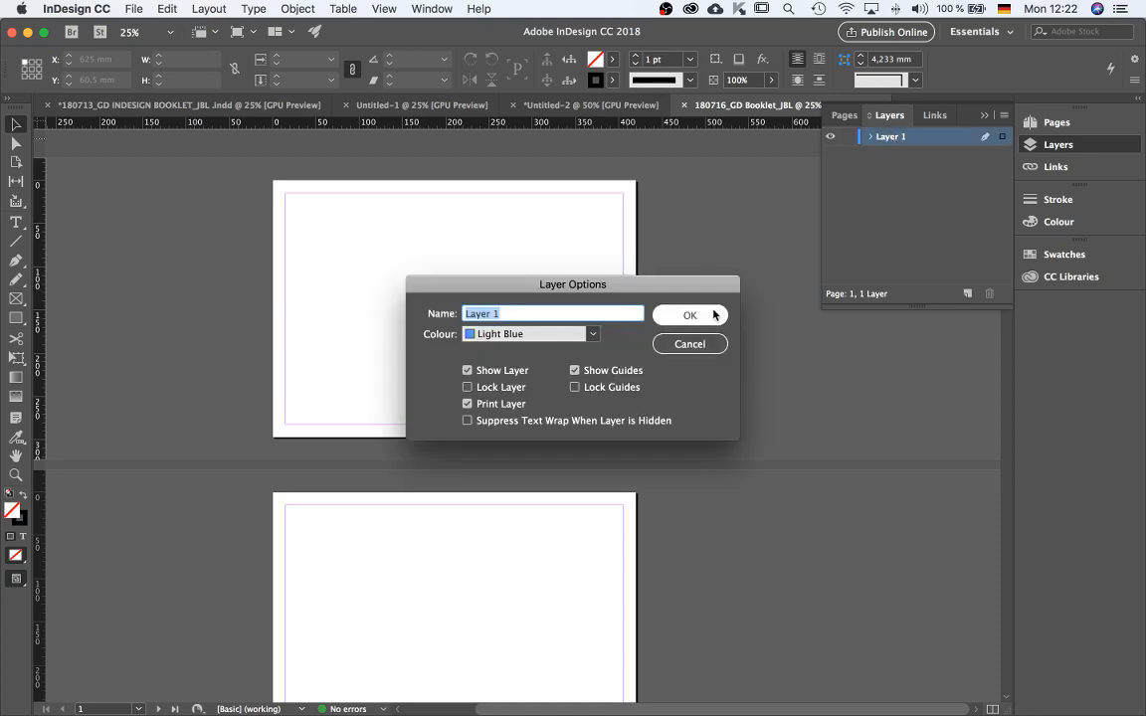
{"action": "key", "text": "BackSpace"}
{"action": "type", "text": "IAMGE"}
{"action": "key", "text": "BackSpace"}
{"action": "key", "text": "BackSpace"}
{"action": "key", "text": "BackSpace"}
{"action": "key", "text": "BackSpace"}
{"action": "key", "text": "BackSpace"}
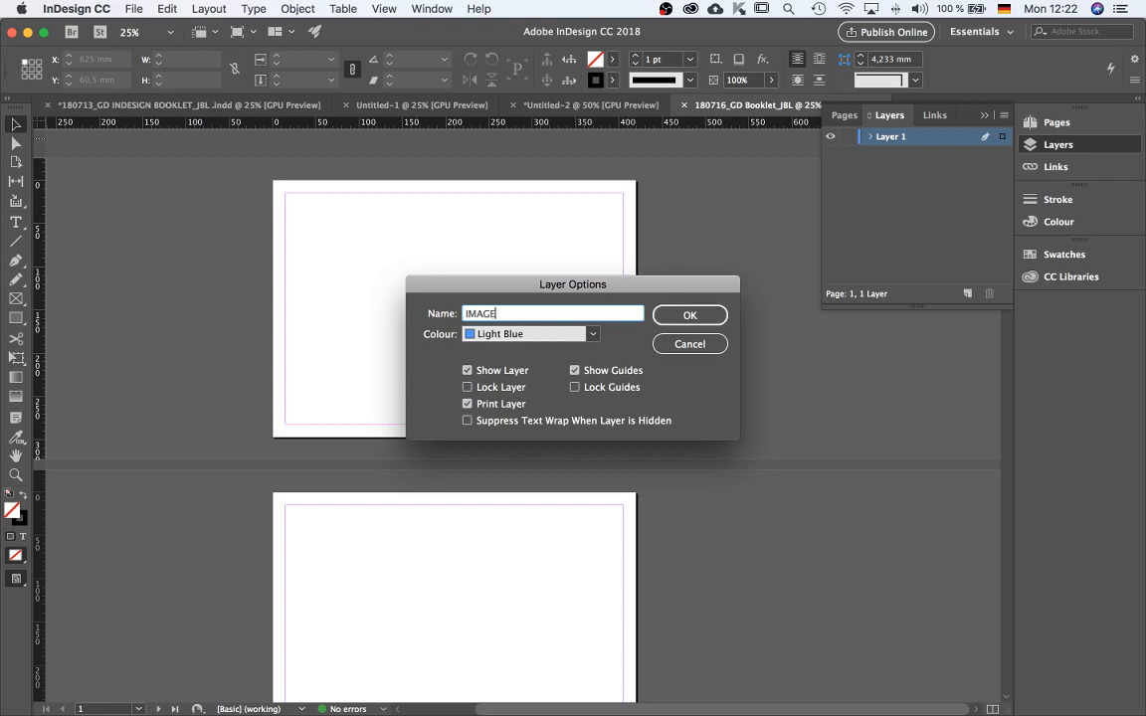
{"action": "left_click", "coordinate": [699, 313]}
Add a new layer and name it TEXT.
{"action": "left_click", "coordinate": [967, 294]}
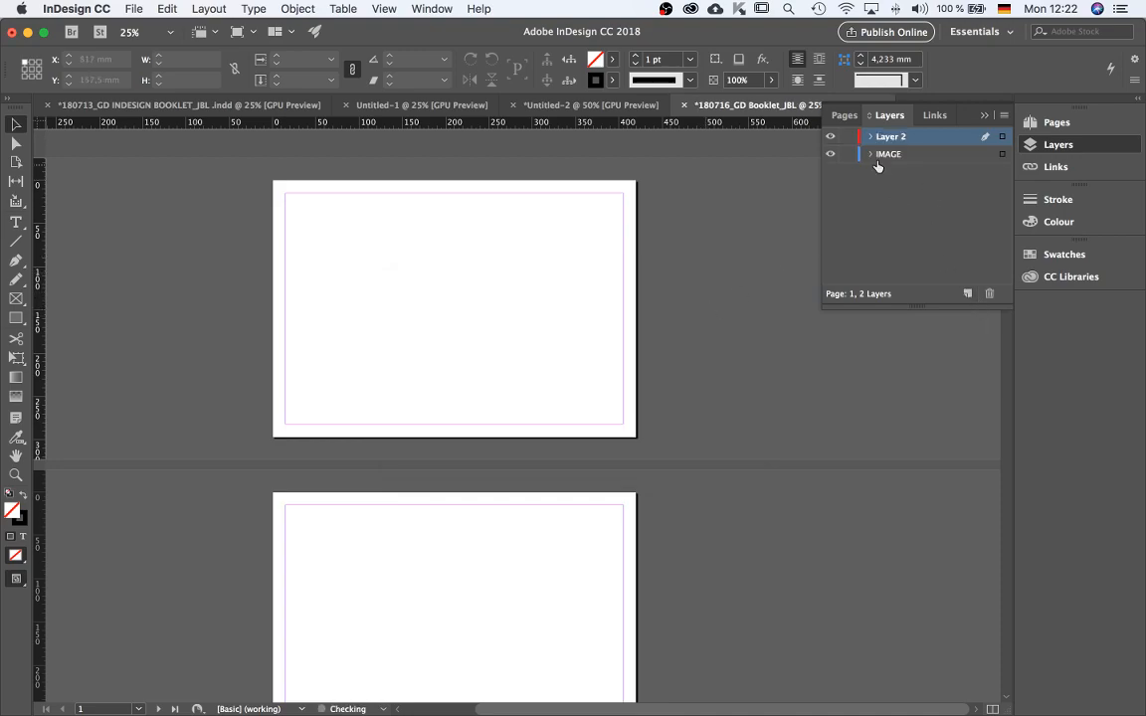
{"action": "double_click", "coordinate": [899, 137]}
{"action": "type", "text": "TEXT"}
{"action": "left_click", "coordinate": [690, 315]}
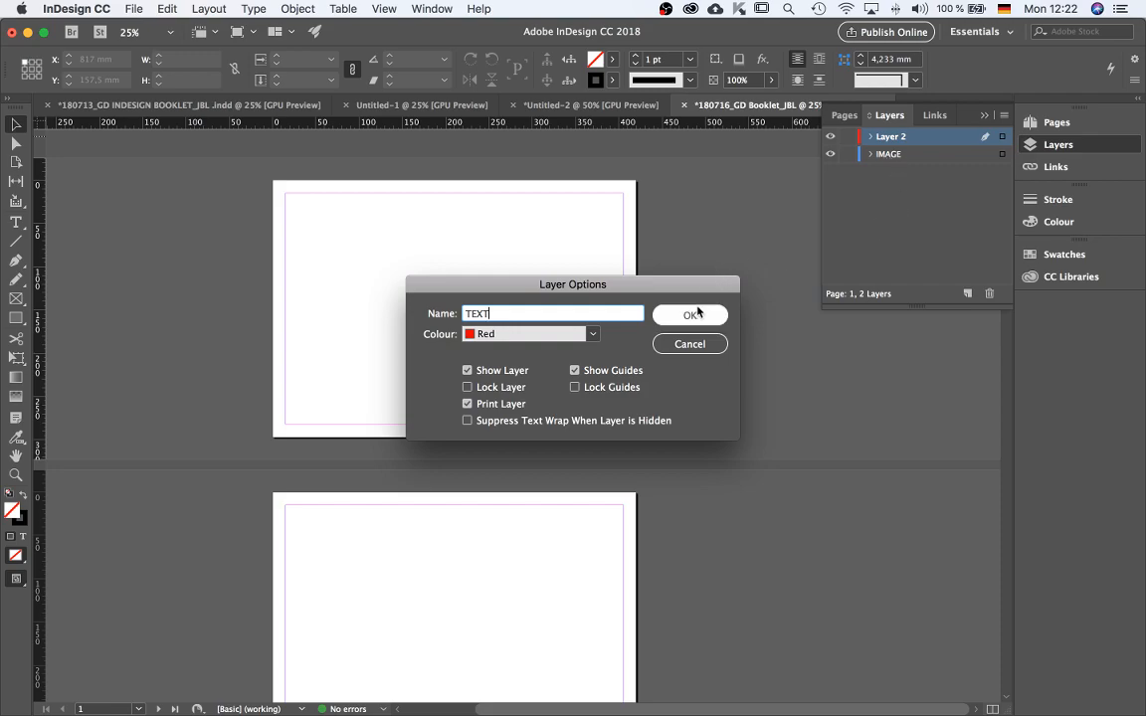
Enlarge the masters section of the pages list and open the A-Master page for editing.
{"action": "left_click", "coordinate": [844, 118]}
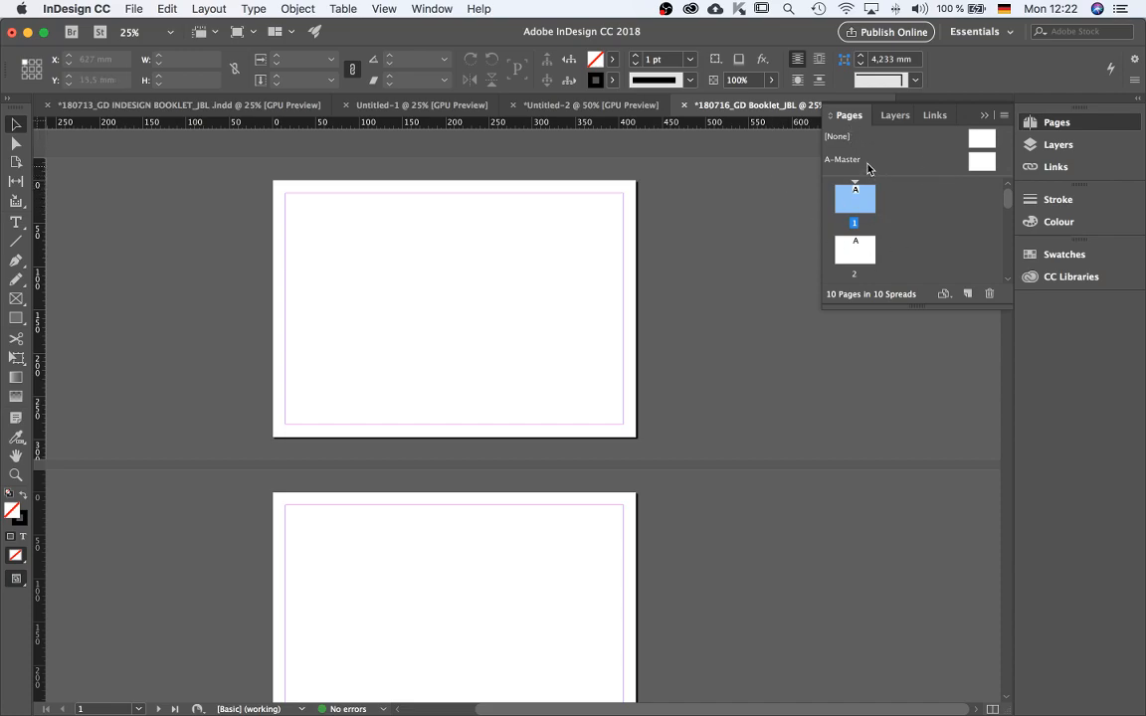
{"action": "left_click", "coordinate": [922, 220]}
{"action": "scroll", "coordinate": [885, 242], "scroll_direction": "down", "scroll_amount": 8}
{"action": "scroll", "coordinate": [883, 245], "scroll_direction": "up", "scroll_amount": 8}
{"action": "mouse_move", "coordinate": [905, 178]}
{"action": "left_mouse_down"}
{"action": "mouse_move", "coordinate": [908, 243]}
{"action": "mouse_move", "coordinate": [909, 187]}
{"action": "left_mouse_up"}
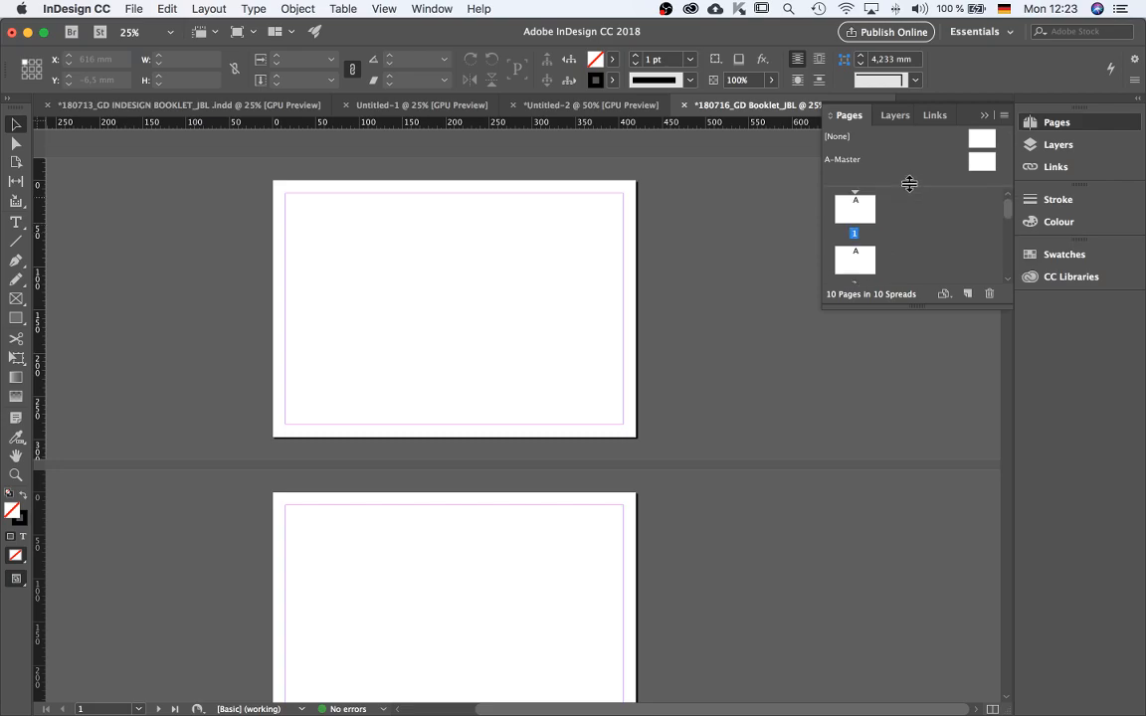
{"action": "left_click", "coordinate": [970, 162]}
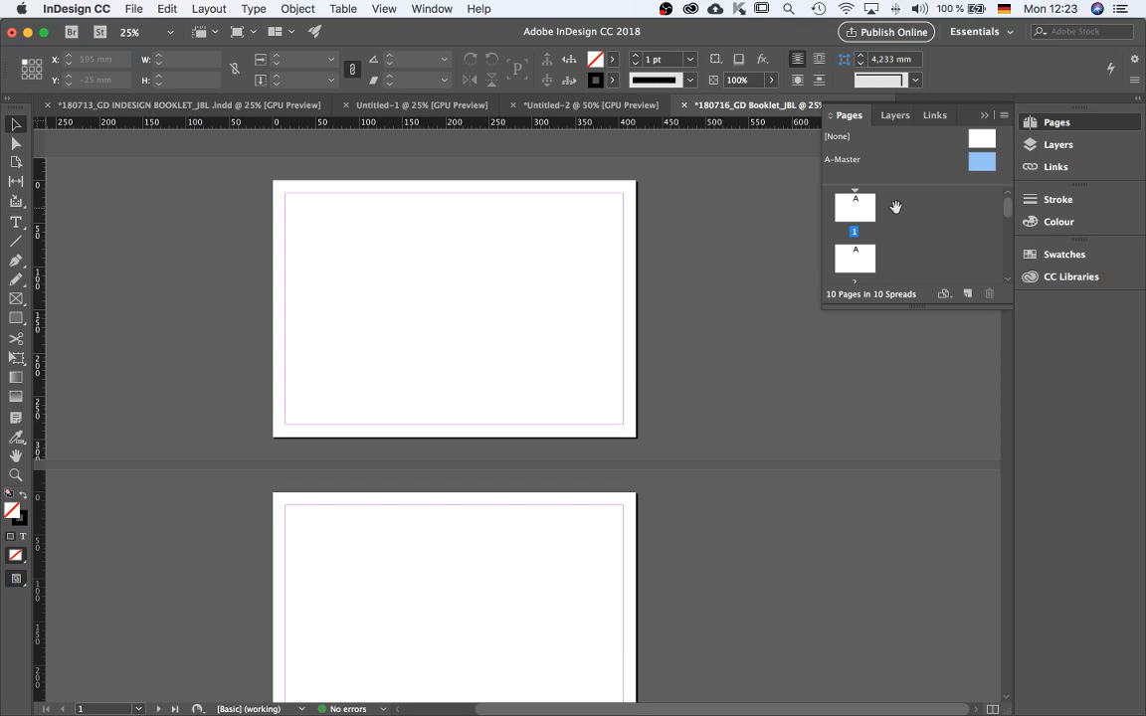
{"action": "double_click", "coordinate": [977, 163]}
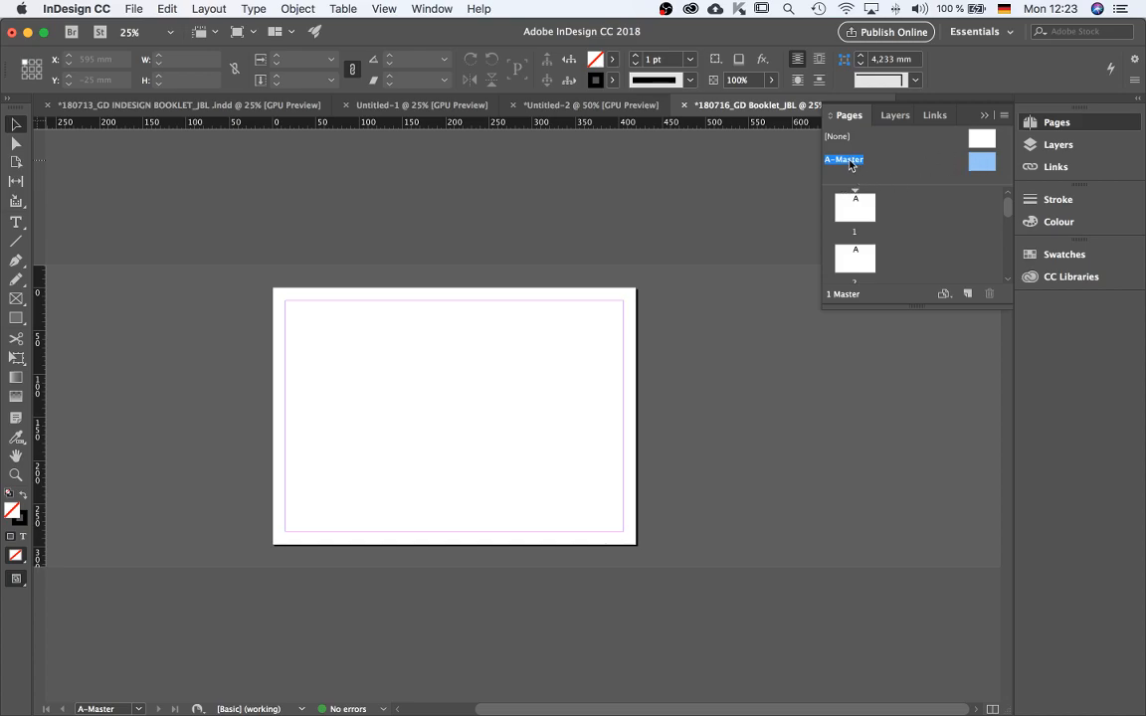
Rename the A-Master master to IMAGE in its master options.
{"action": "right_click", "coordinate": [878, 151]}
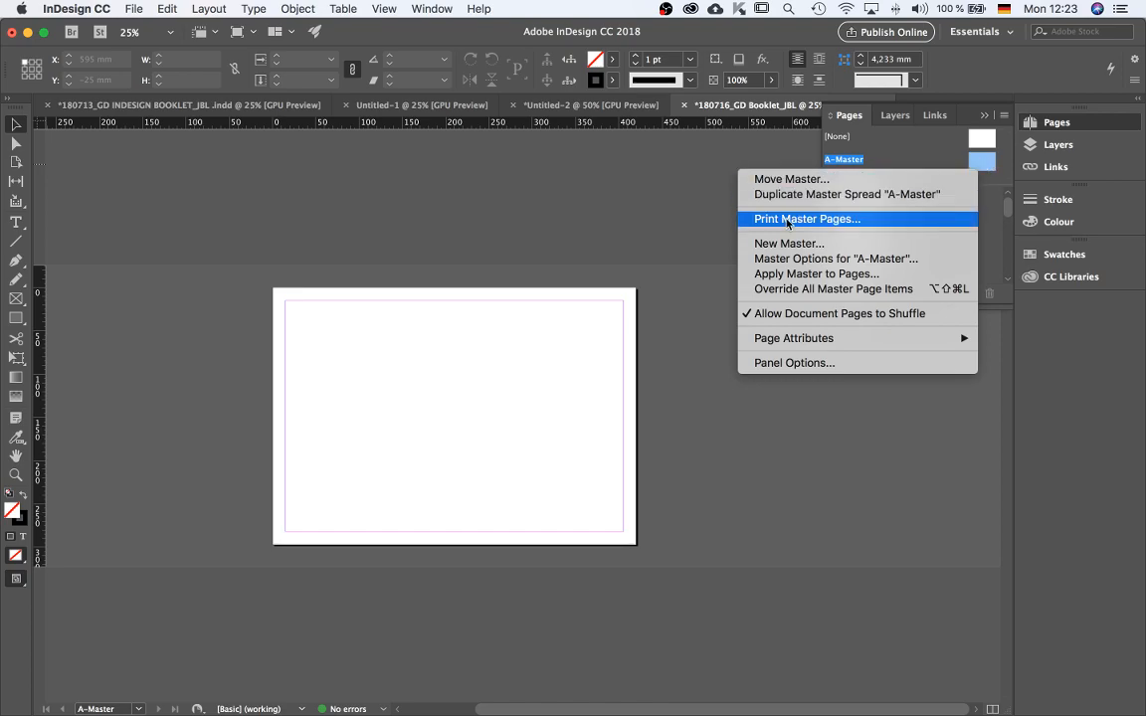
{"action": "left_click", "coordinate": [818, 259]}
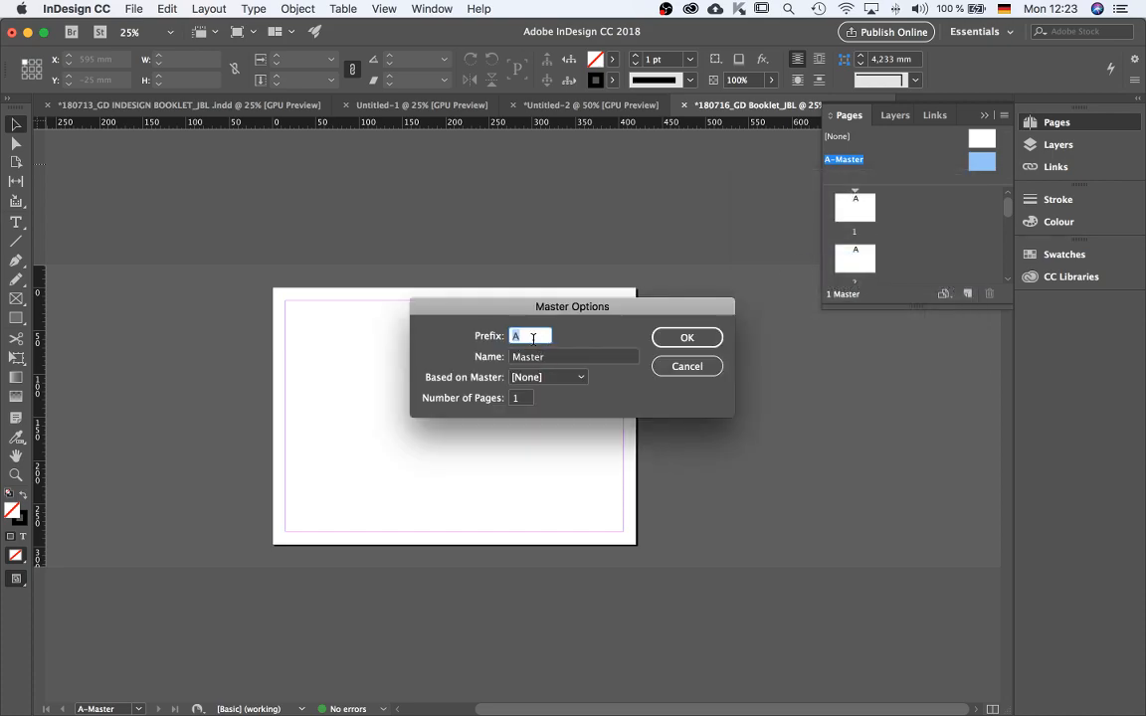
{"action": "key", "text": "Tab"}
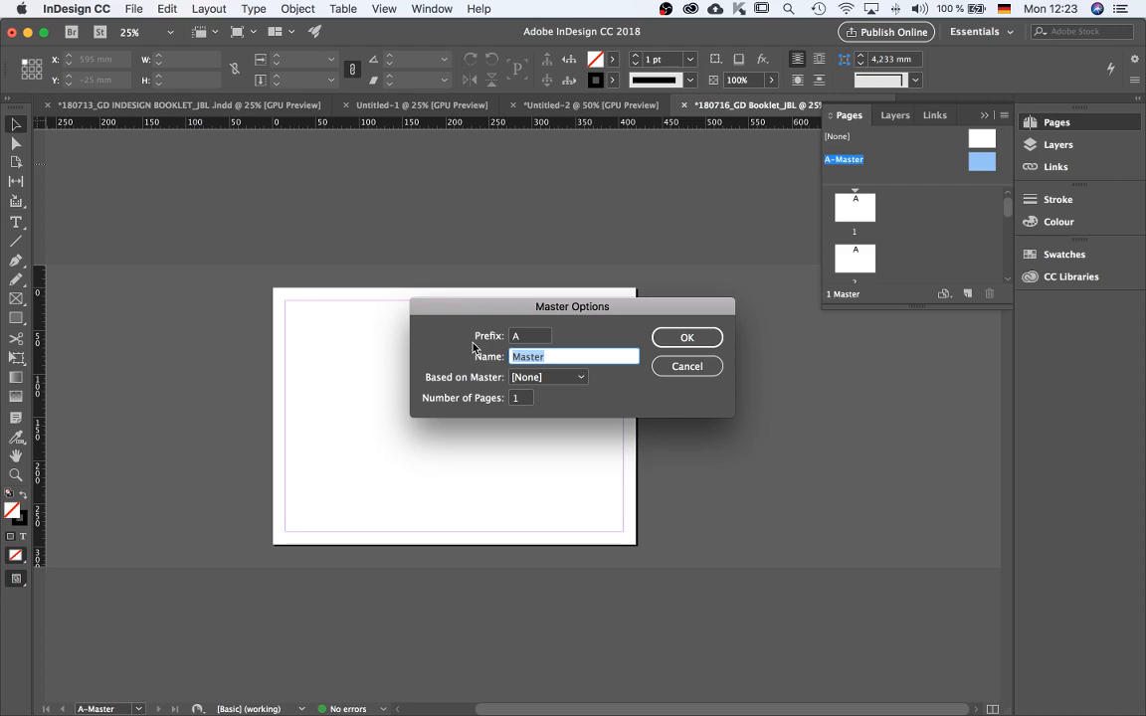
{"action": "key", "text": "BackSpace"}
{"action": "left_click", "coordinate": [564, 382]}
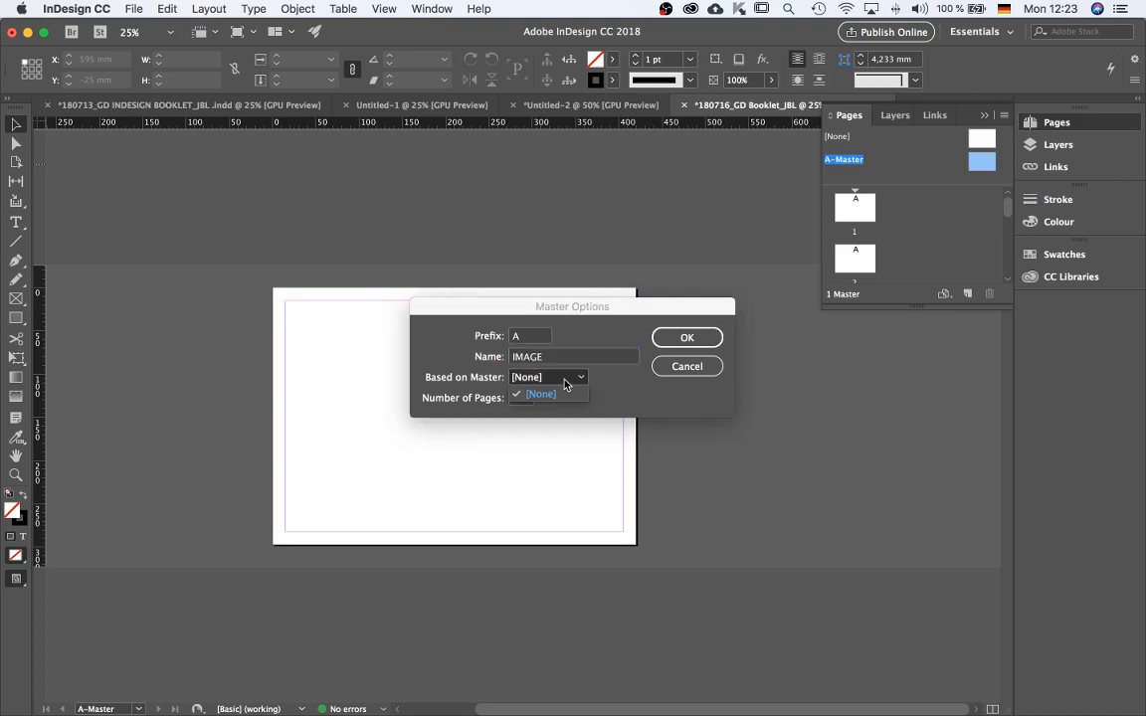
{"action": "left_click", "coordinate": [617, 388]}
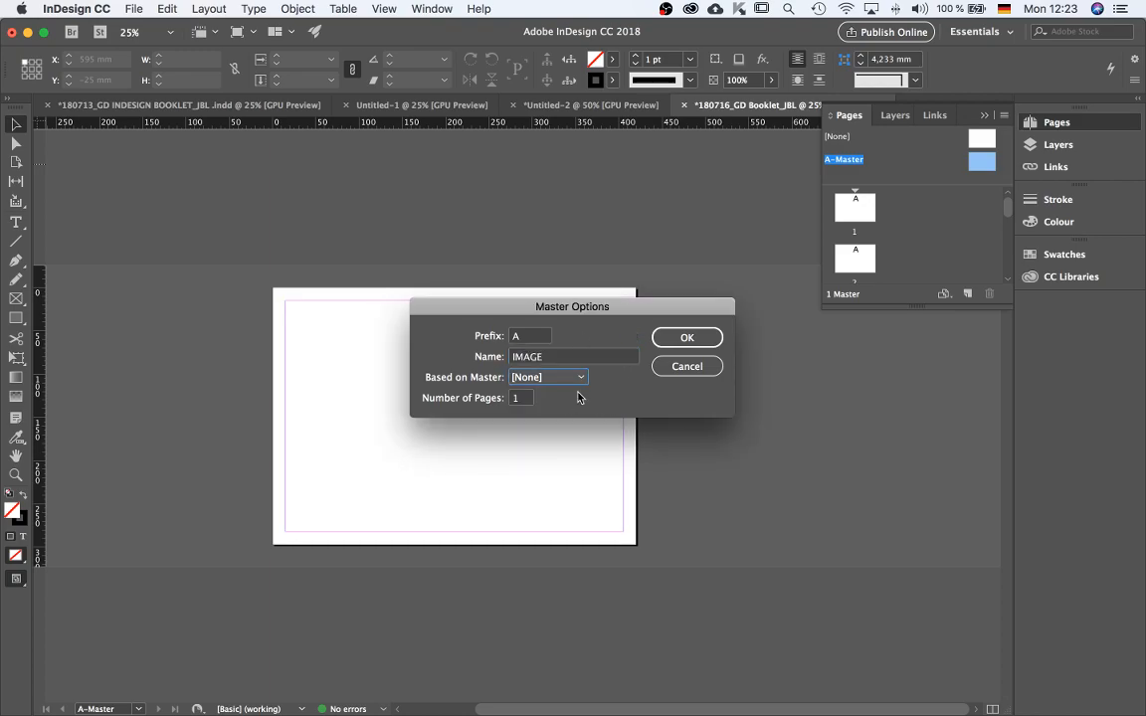
{"action": "left_click", "coordinate": [676, 341]}
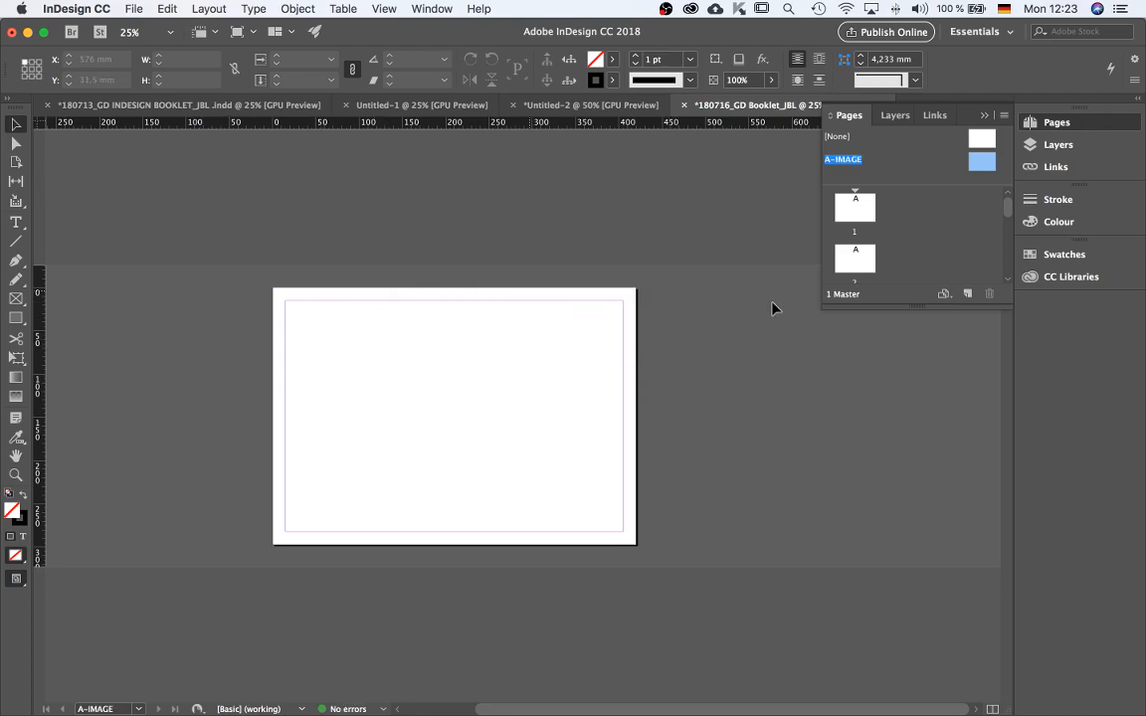
{"action": "left_click", "coordinate": [16, 299]}
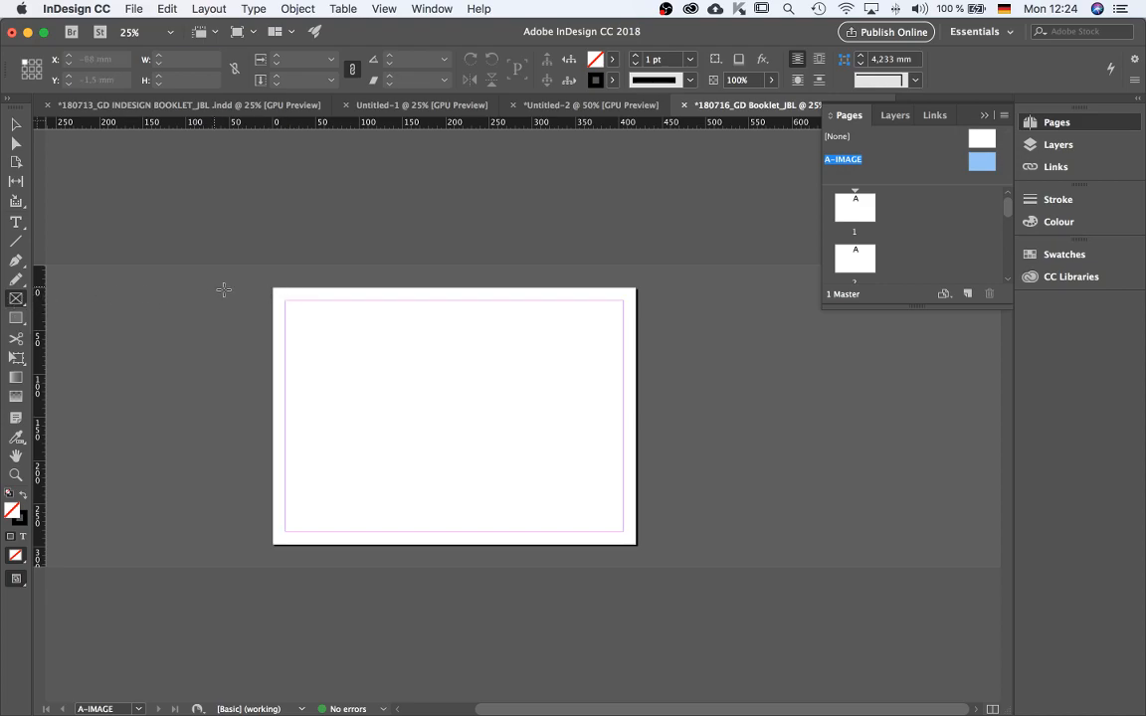
{"action": "left_click_drag", "start_coordinate": [272, 286], "coordinate": [591, 544]}
{"action": "key", "text": "super+z"}
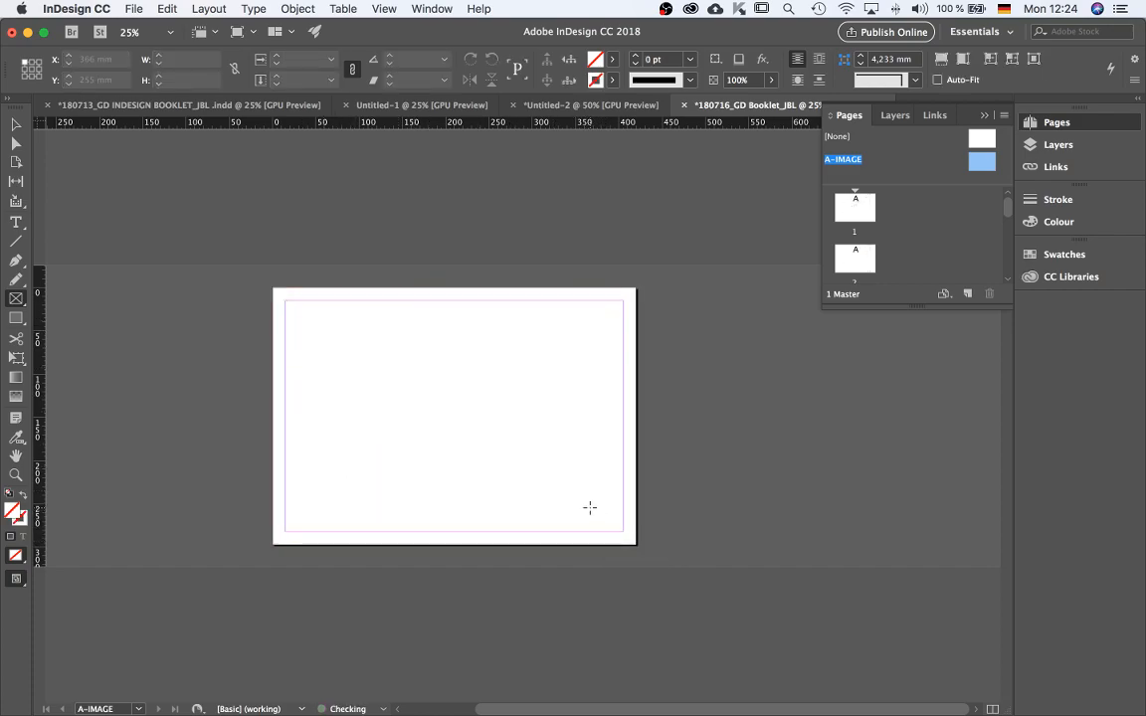
Make IMAGE the current drawing layer and lock the TEXT layer.
{"action": "left_click", "coordinate": [892, 115]}
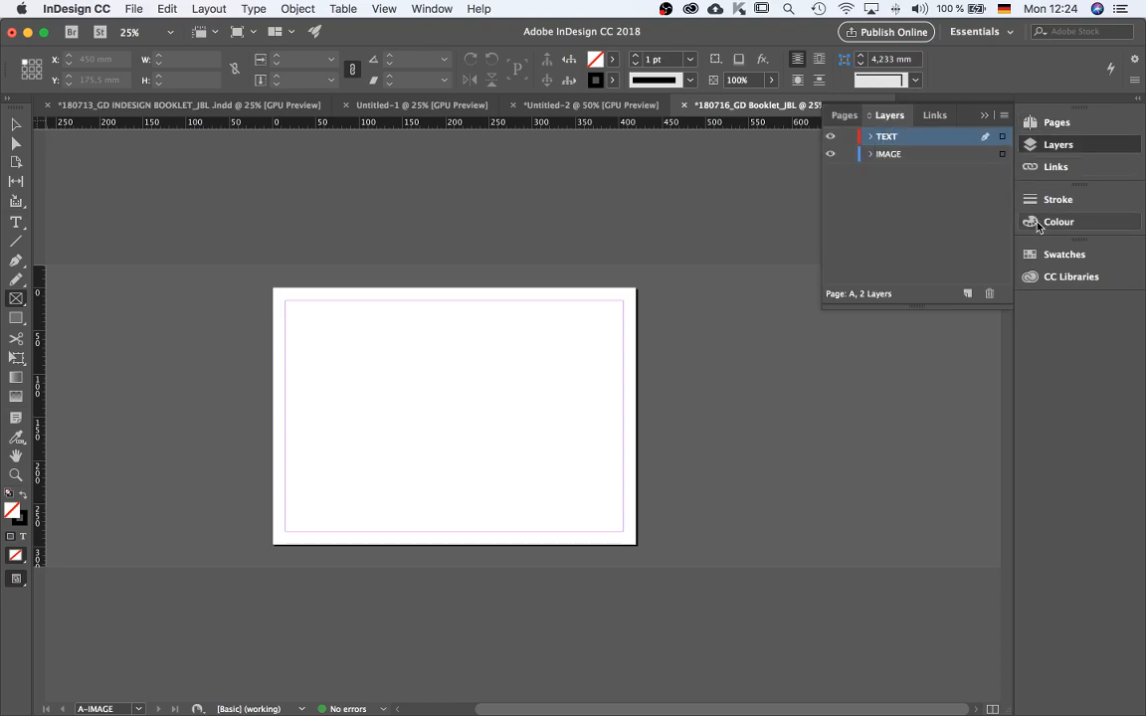
{"action": "left_click", "coordinate": [966, 159]}
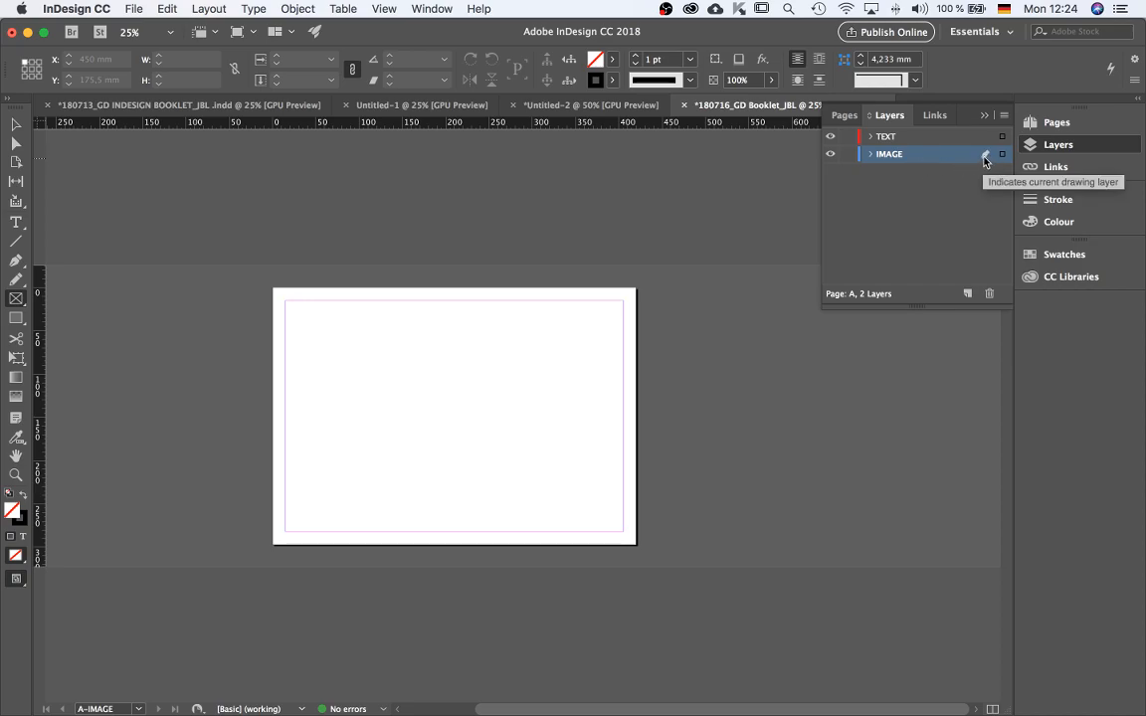
{"action": "left_click", "coordinate": [847, 138]}
{"action": "left_click", "coordinate": [876, 232]}
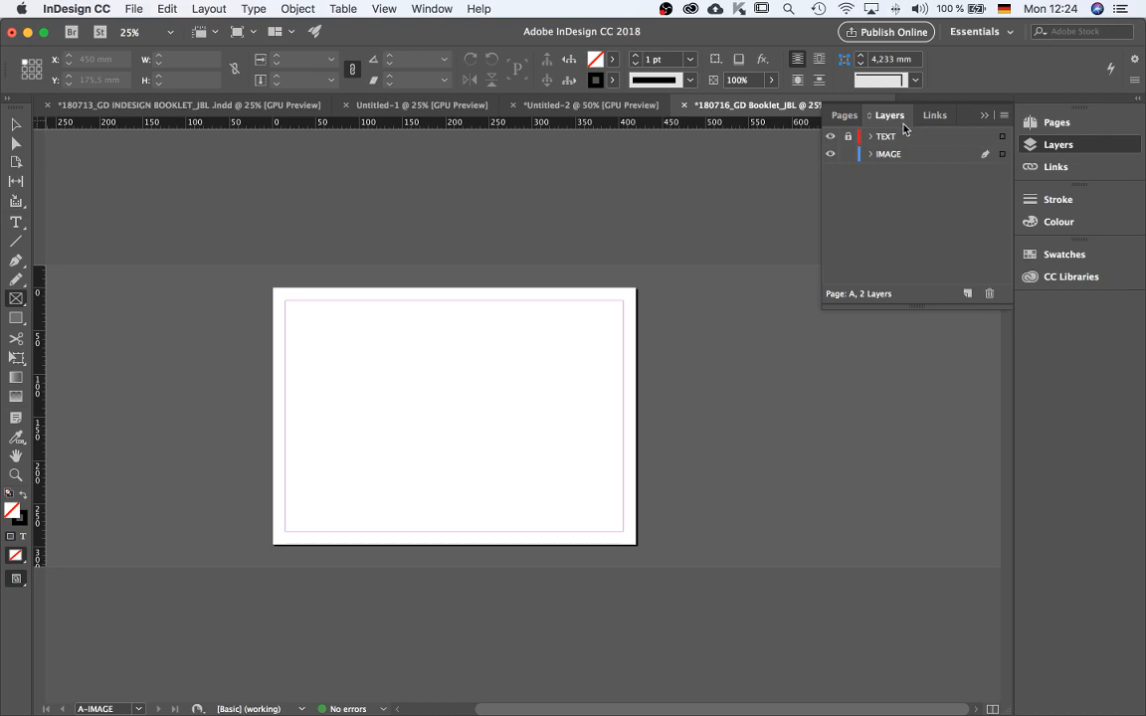
Open the A-IMAGE master page fitted in the window.
{"action": "left_click", "coordinate": [852, 118]}
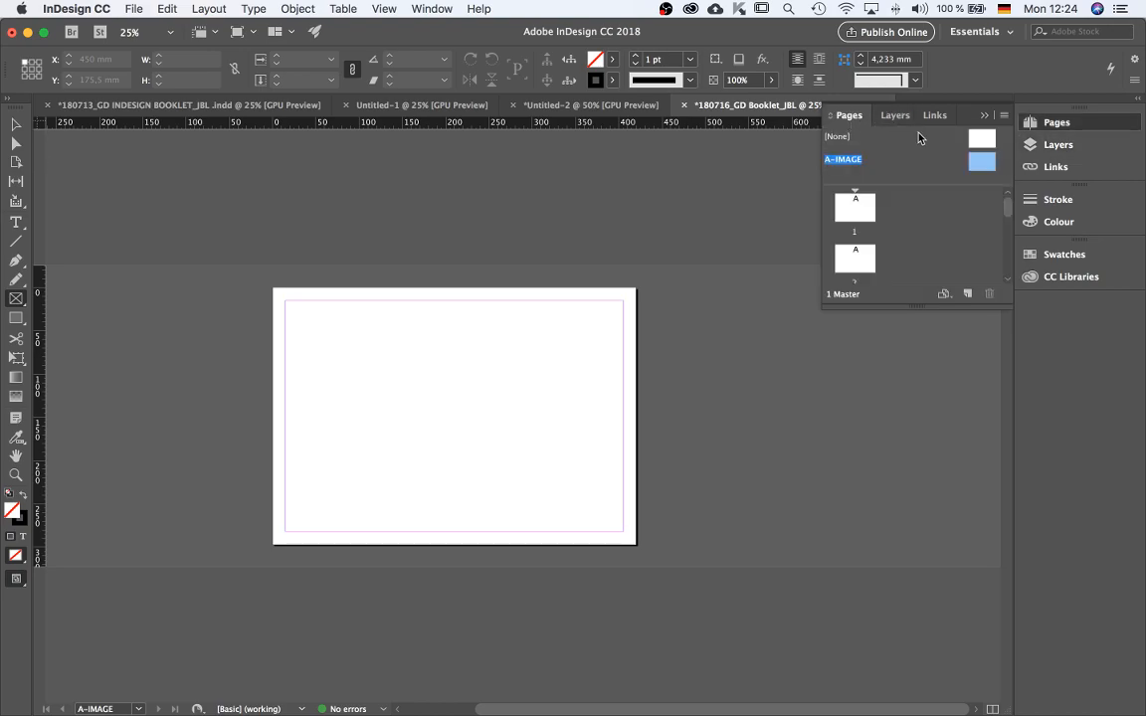
{"action": "double_click", "coordinate": [977, 164]}
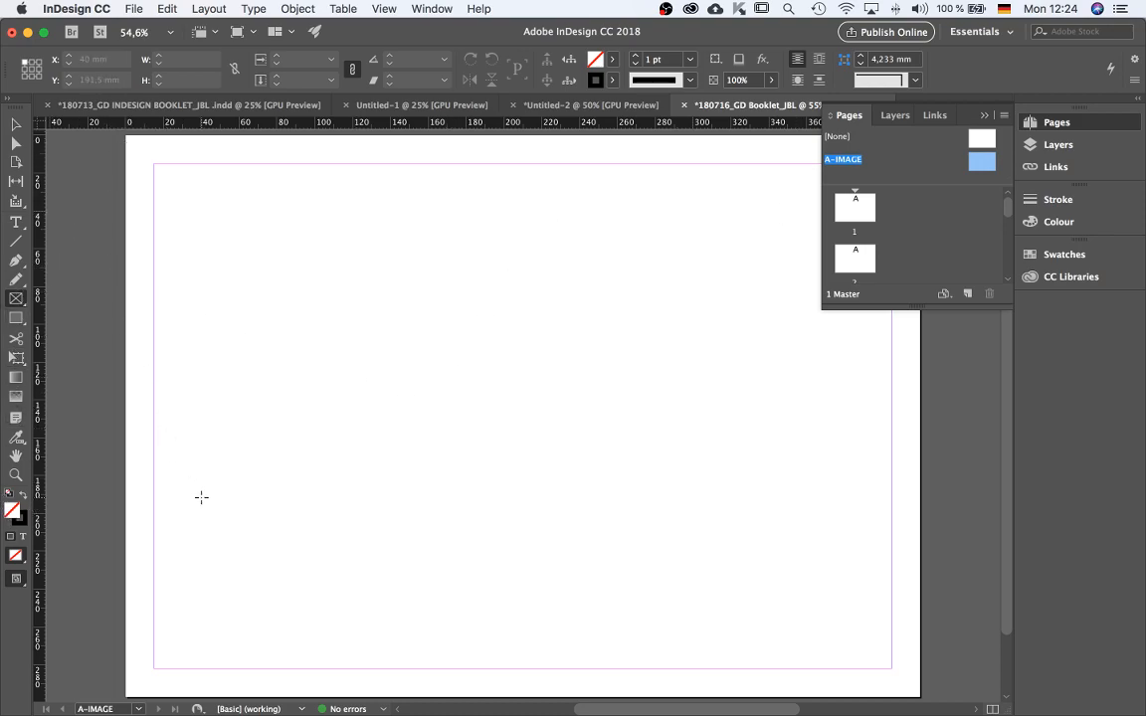
Draw an image placeholder frame covering the whole A-IMAGE master page, 420 × 297 mm, then deselect it.
{"action": "key", "text": "super+minus"}
{"action": "left_click_drag", "start_coordinate": [134, 166], "coordinate": [860, 681]}
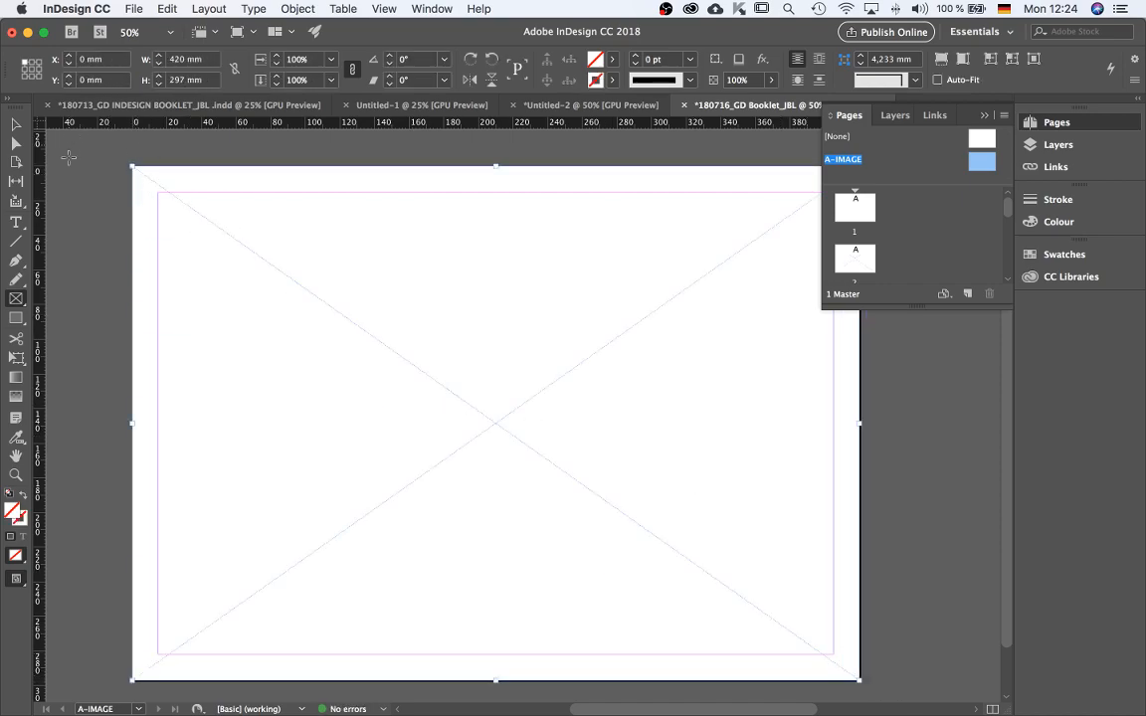
{"action": "left_click", "coordinate": [15, 123]}
{"action": "left_click", "coordinate": [125, 182]}
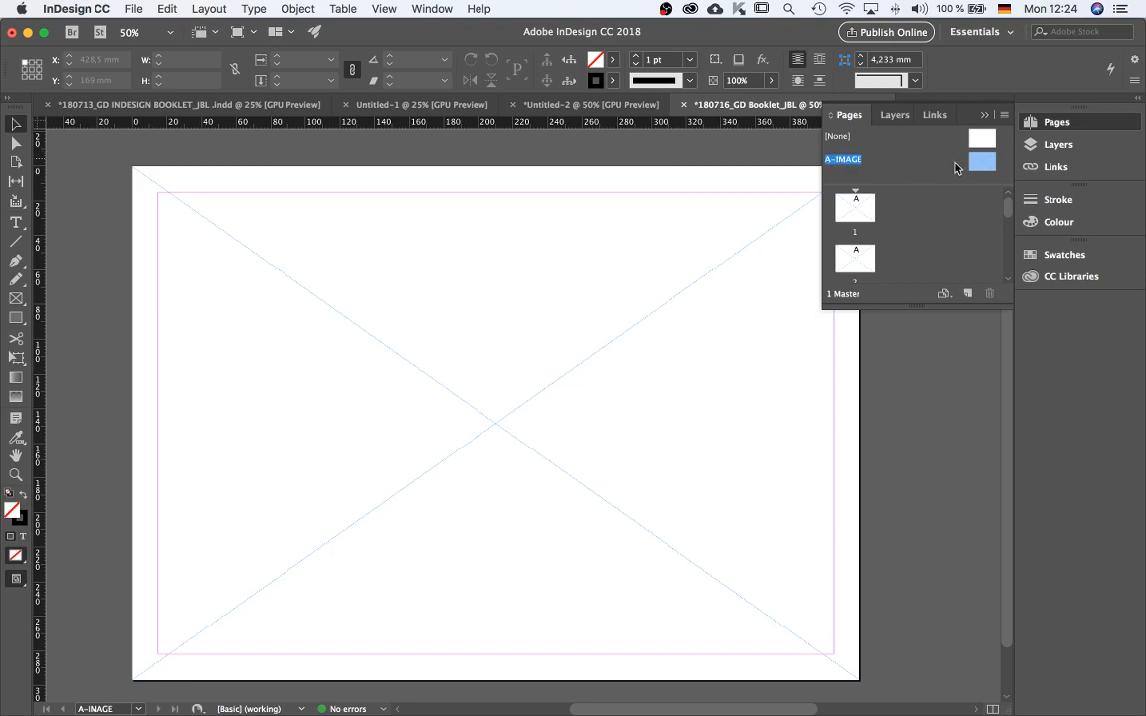
Create a new master with prefix B named Page Numbers, based on the A-IMAGE master.
{"action": "right_click", "coordinate": [981, 166]}
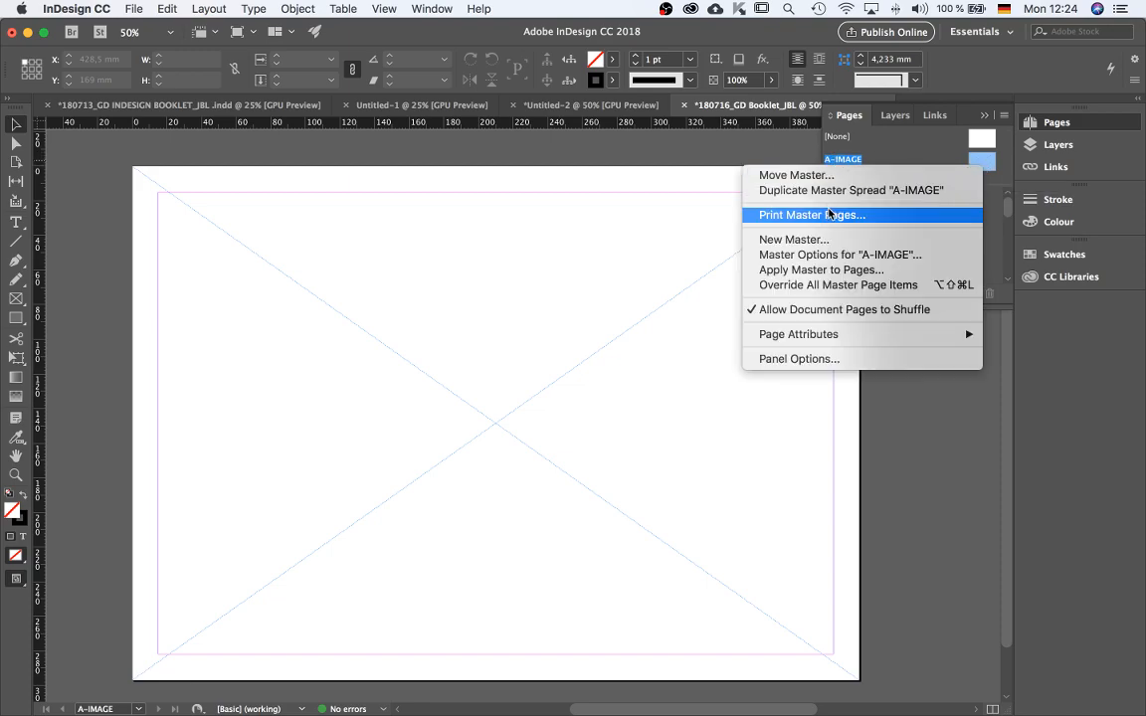
{"action": "left_click", "coordinate": [824, 239]}
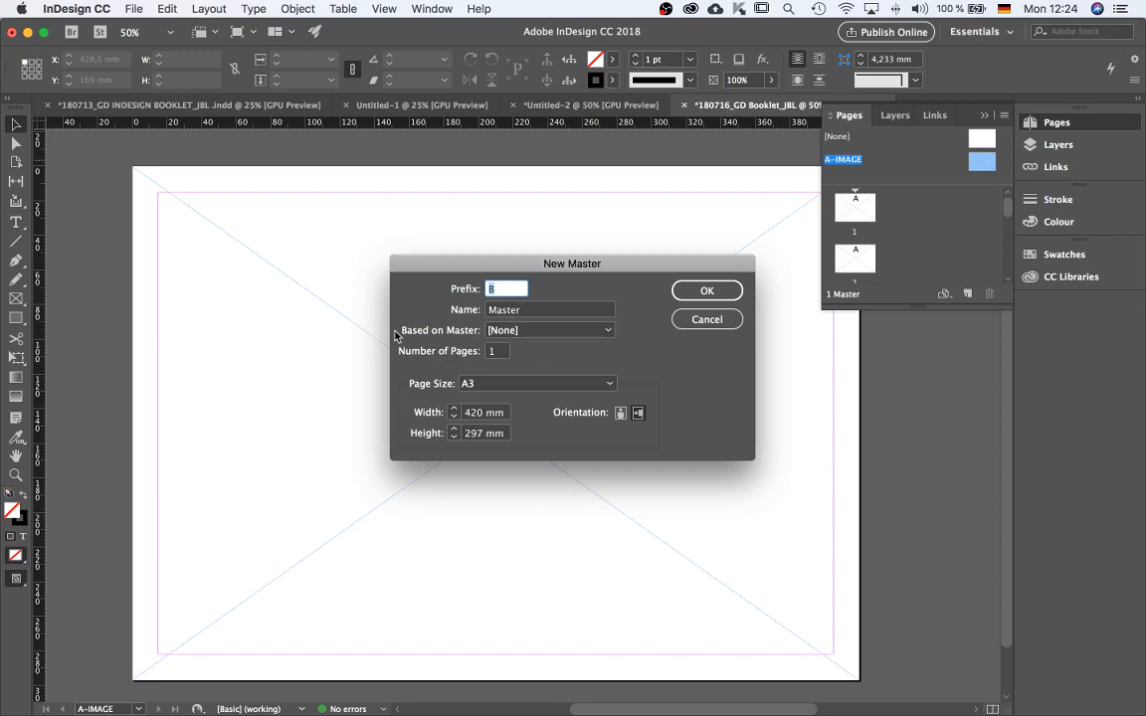
{"action": "left_click", "coordinate": [500, 330]}
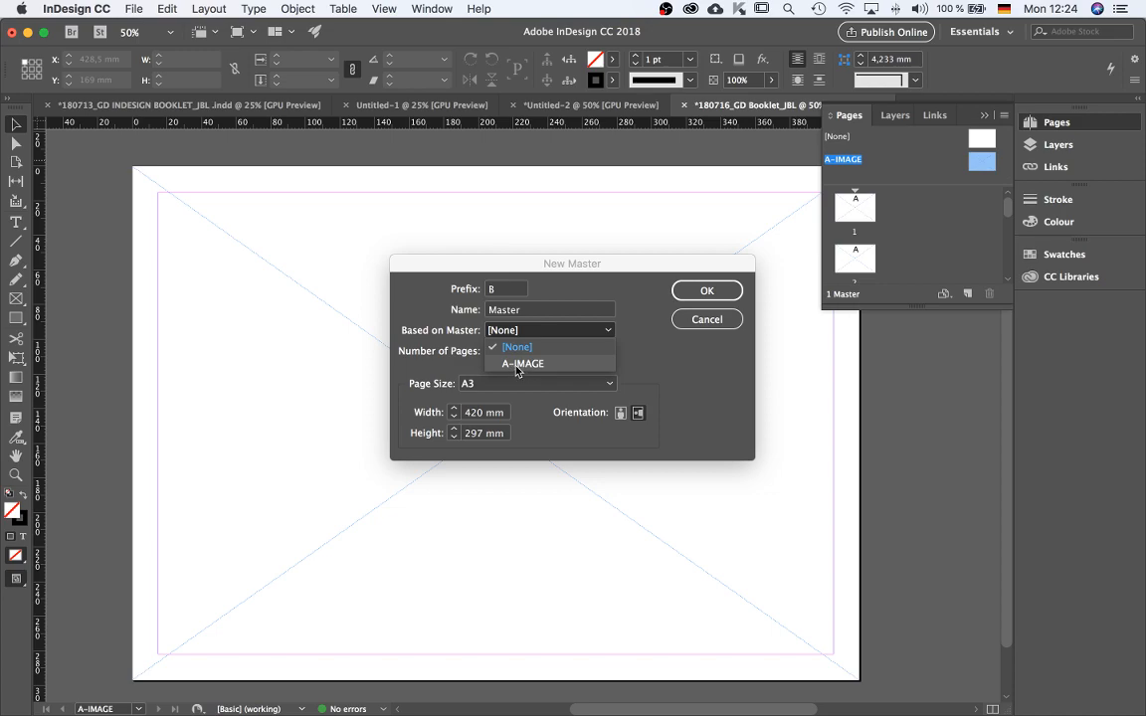
{"action": "left_click", "coordinate": [524, 364]}
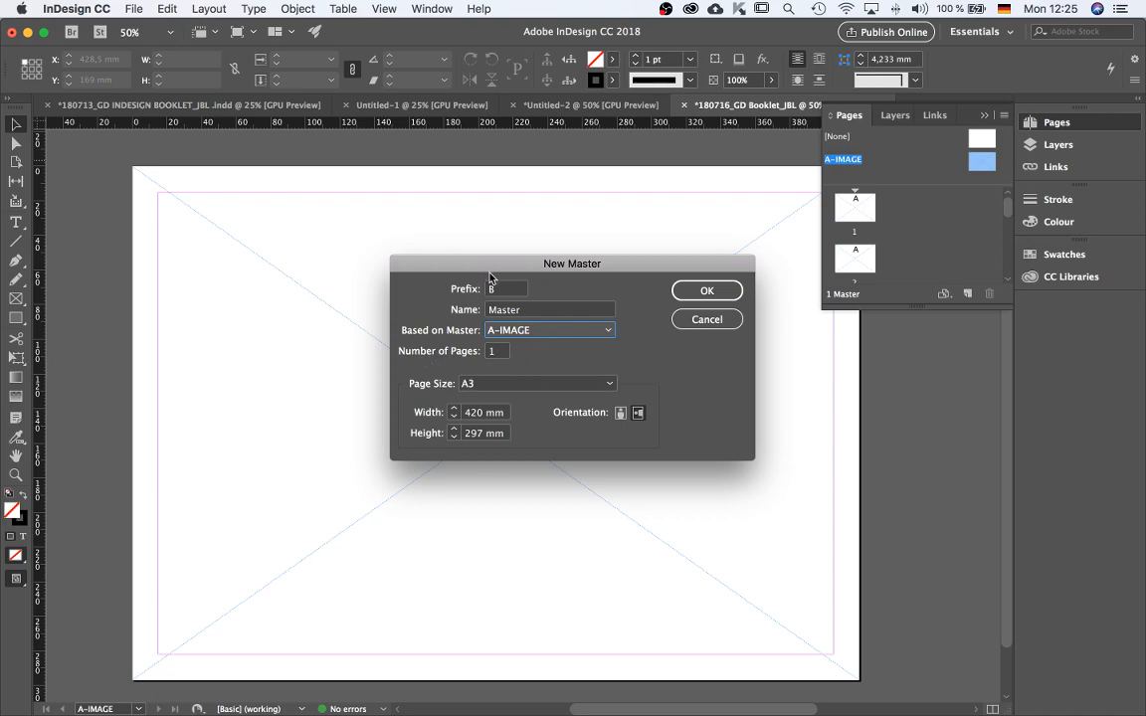
{"action": "left_click_drag", "start_coordinate": [528, 311], "coordinate": [451, 307]}
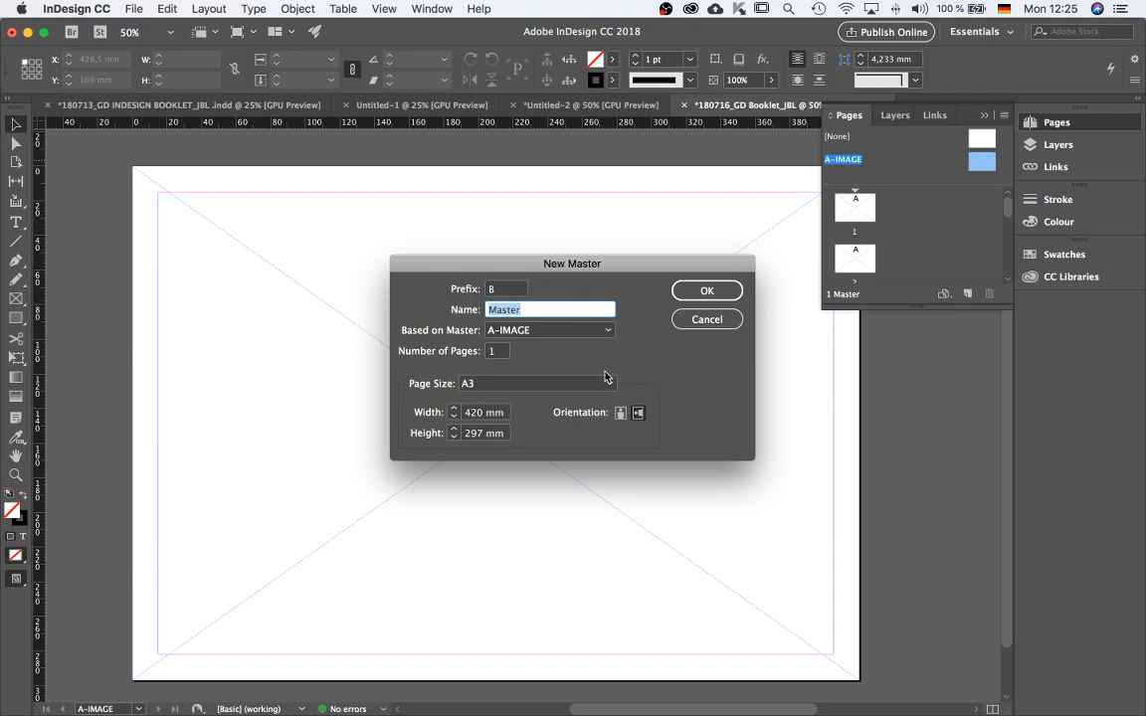
{"action": "type", "text": "P"}
{"action": "key", "text": "BackSpace"}
{"action": "key", "text": "BackSpace"}
{"action": "key", "text": "BackSpace"}
{"action": "left_click", "coordinate": [705, 291]}
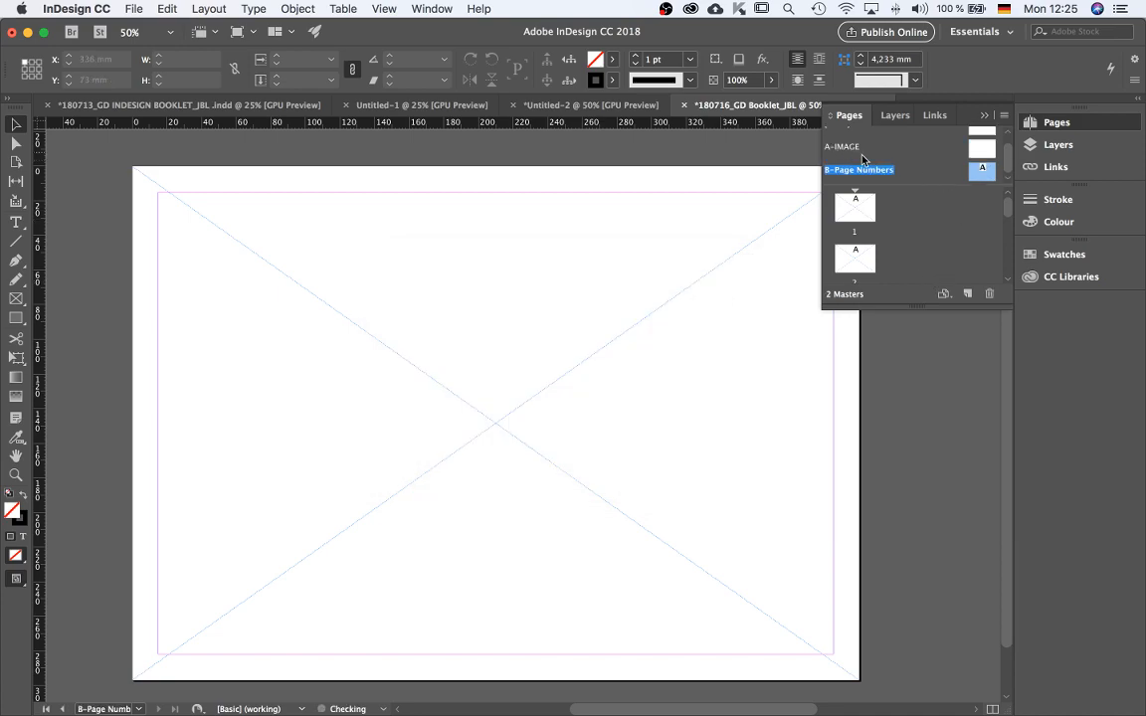
Create a new master with prefix C named Page Header, based on the B-Page Numbers master.
{"action": "right_click", "coordinate": [977, 176]}
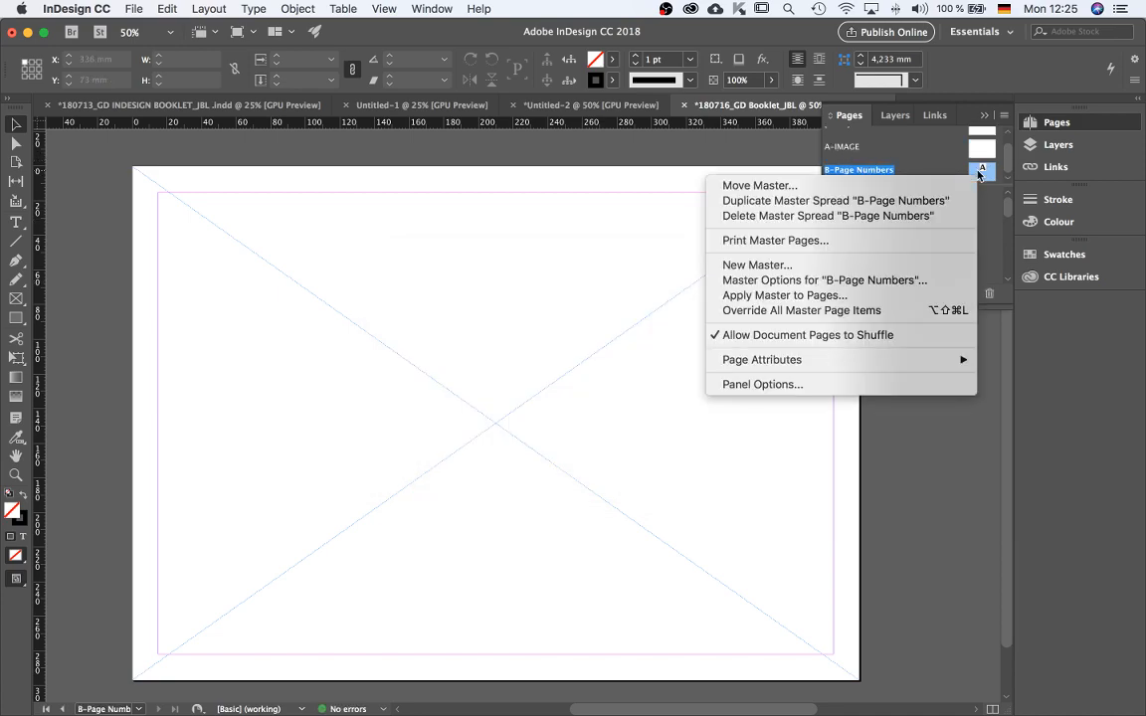
{"action": "left_click", "coordinate": [804, 266]}
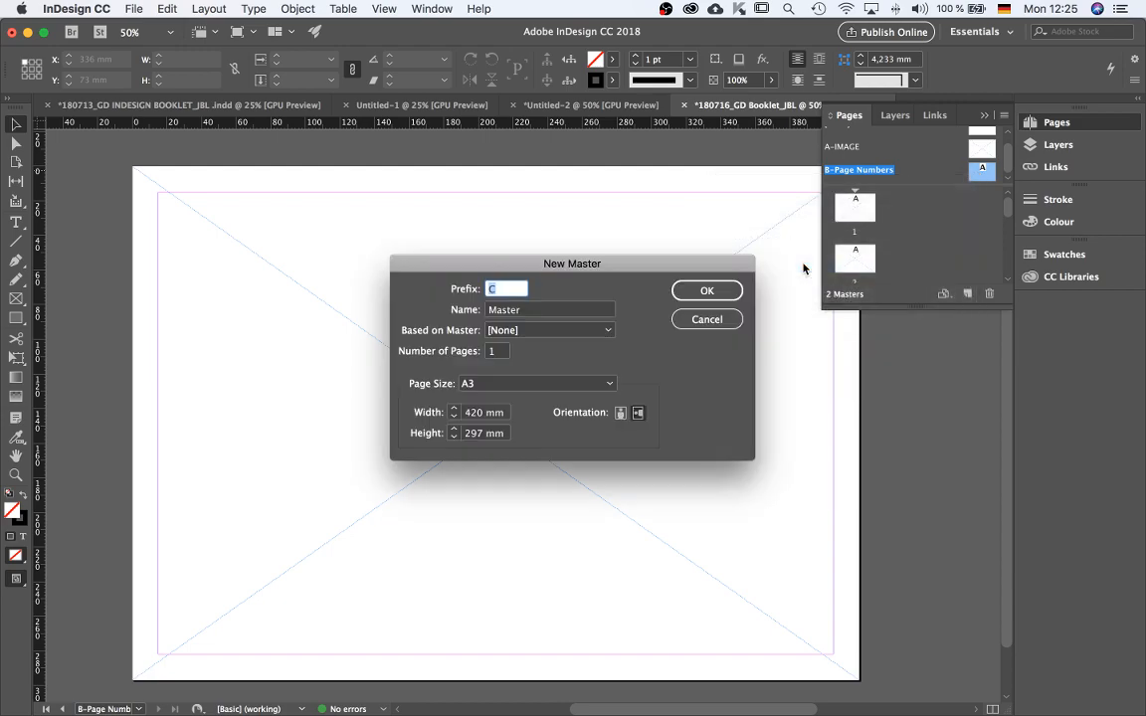
{"action": "left_click", "coordinate": [514, 311]}
{"action": "left_click", "coordinate": [537, 329]}
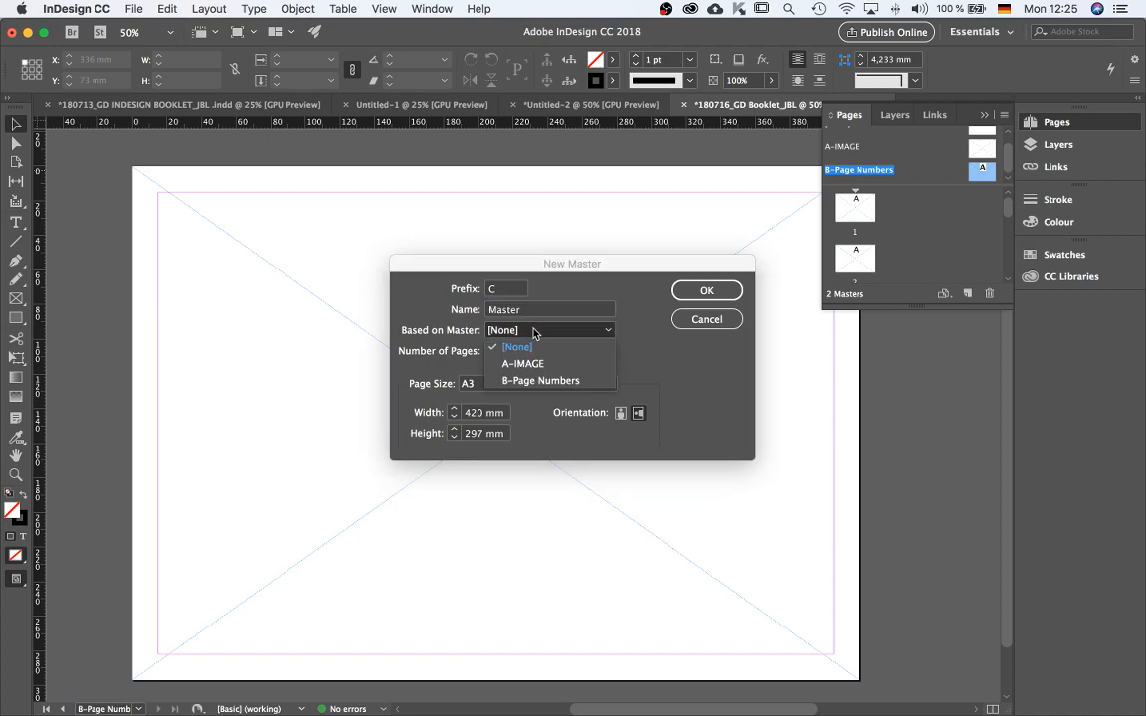
{"action": "left_click", "coordinate": [548, 380]}
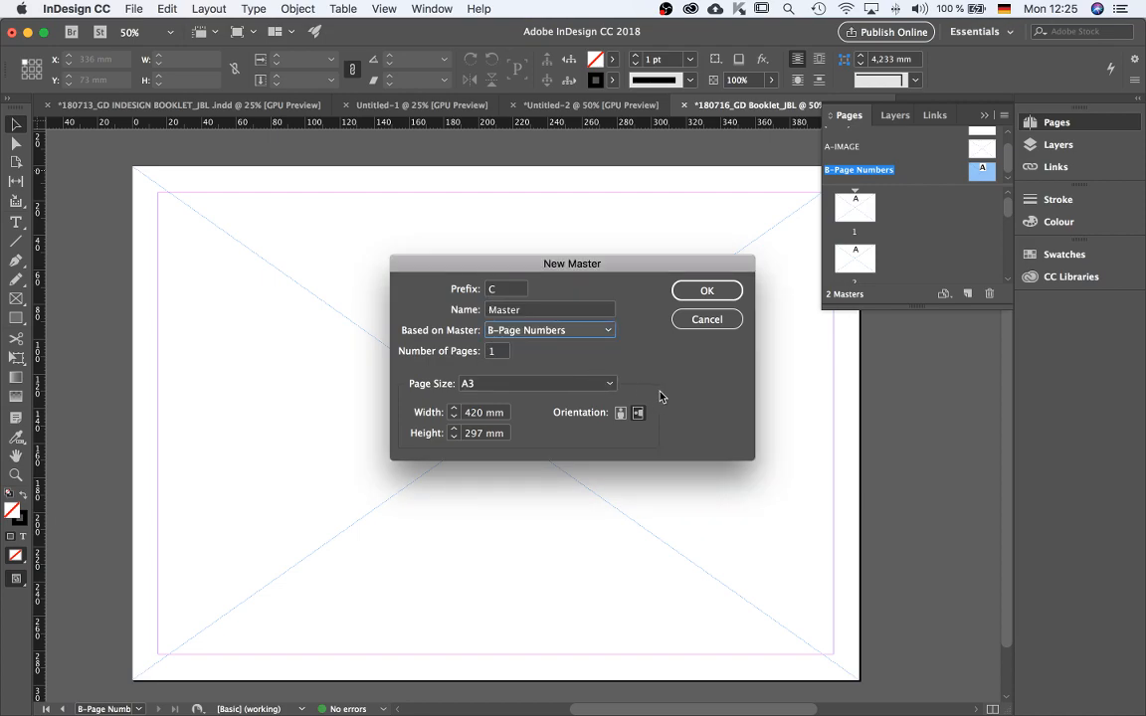
{"action": "key", "text": "shift+Tab"}
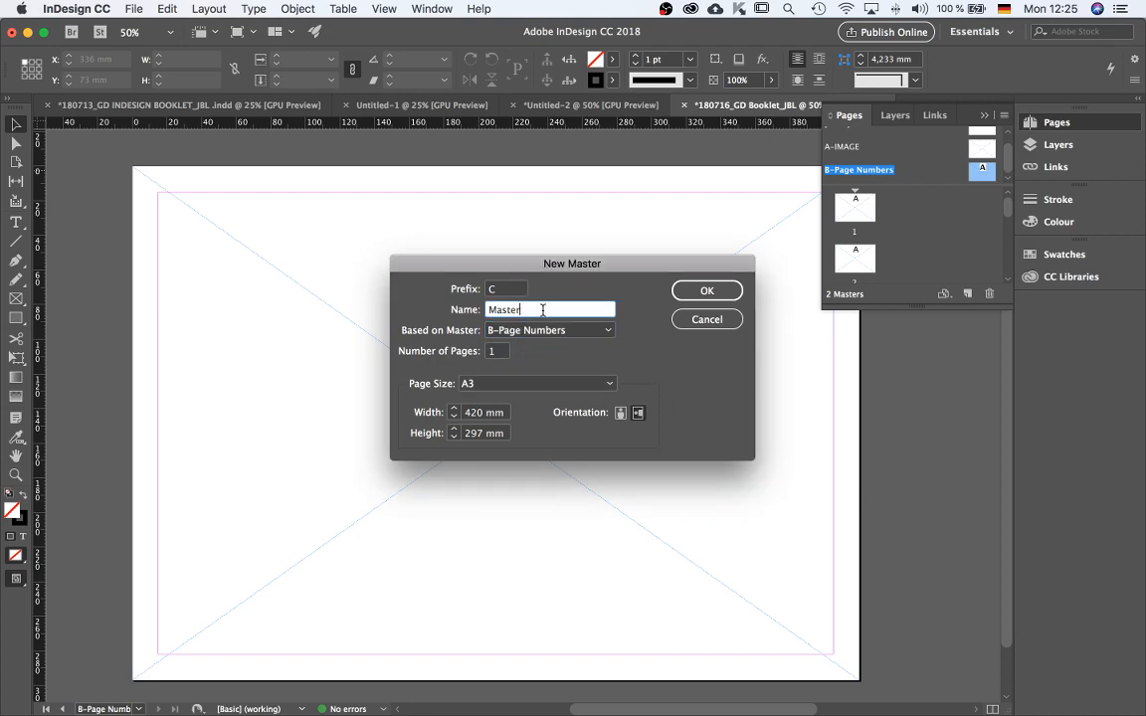
{"action": "type", "text": "Page Head"}
{"action": "left_click", "coordinate": [705, 292]}
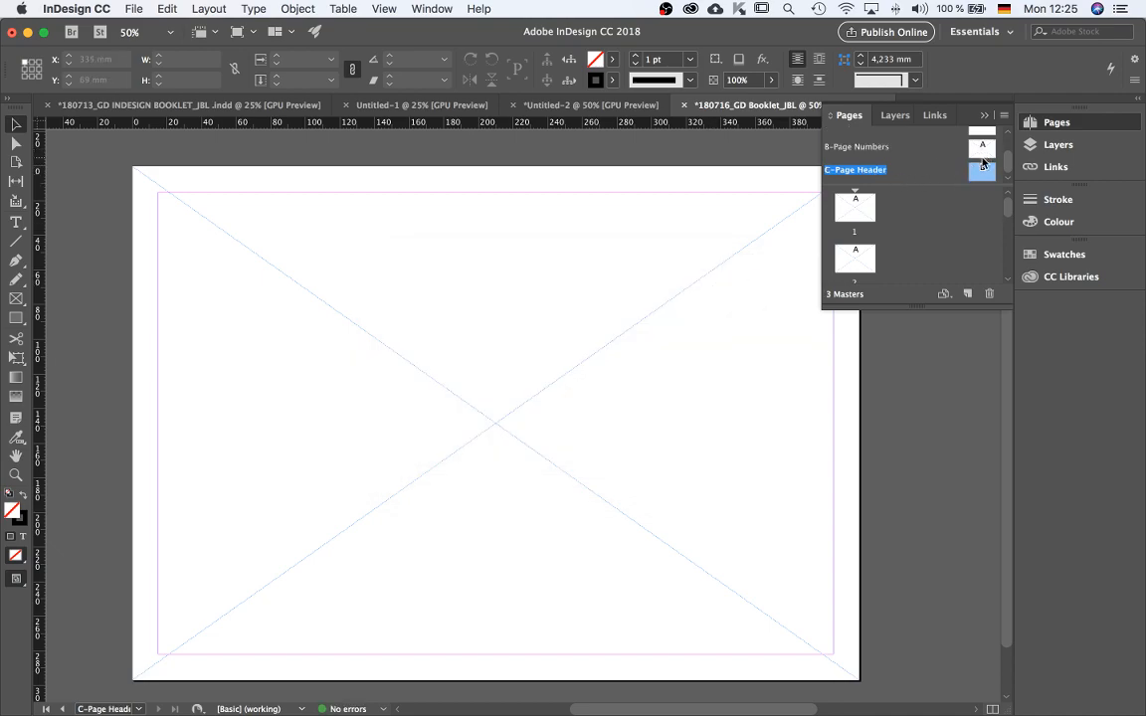
Create a new master with prefix D named Page Title, not based on any master.
{"action": "right_click", "coordinate": [978, 180]}
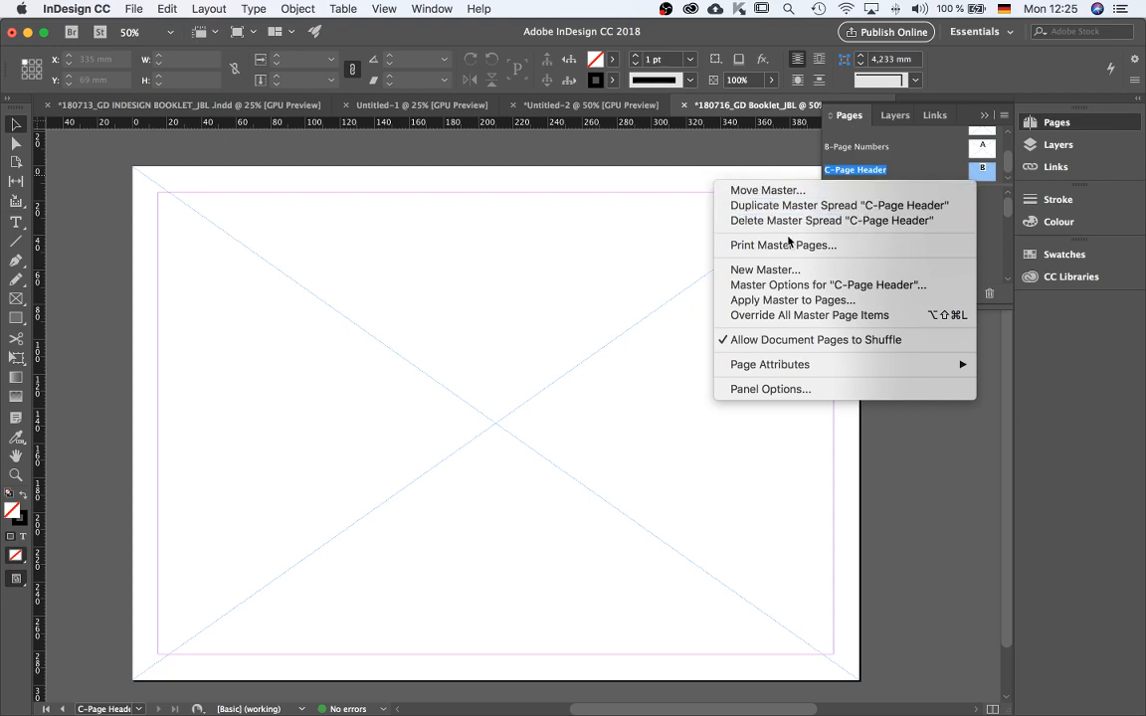
{"action": "left_click", "coordinate": [765, 270]}
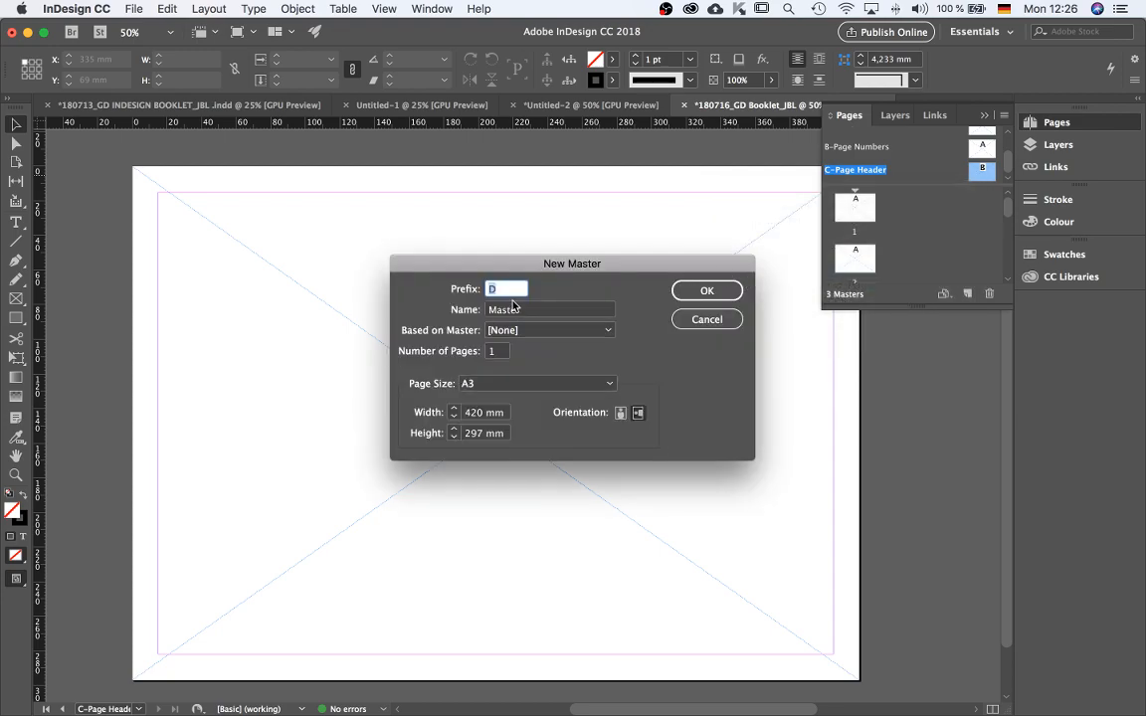
{"action": "key", "text": "Tab"}
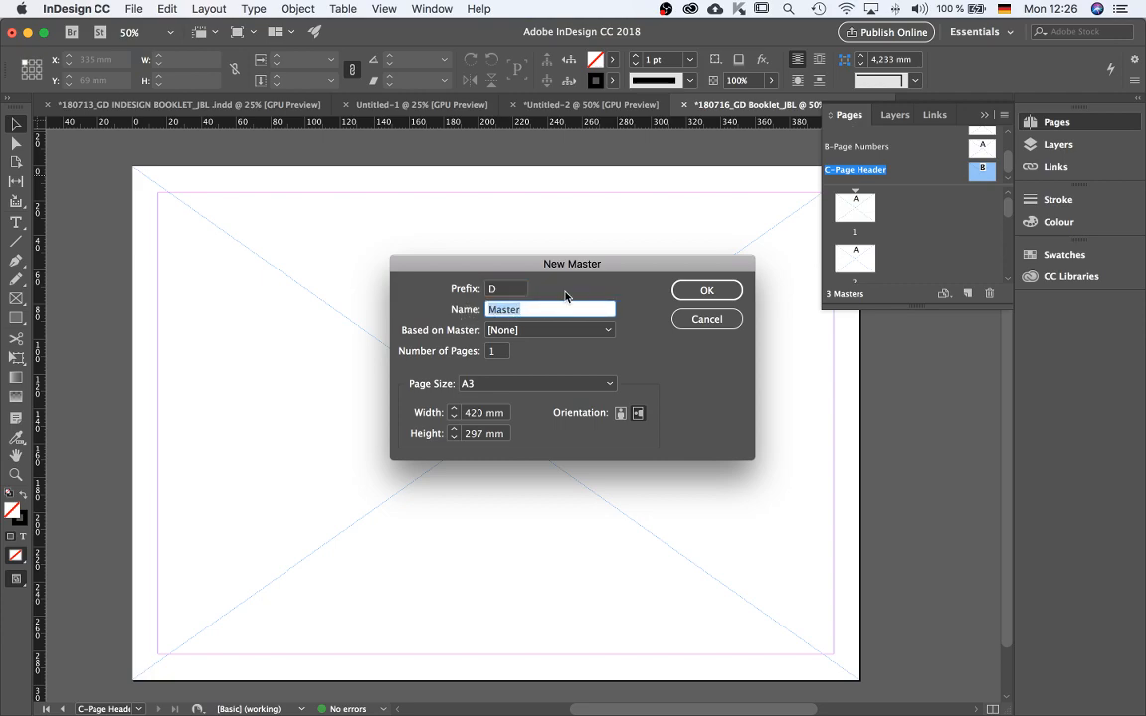
{"action": "type", "text": "P"}
{"action": "key", "text": "BackSpace"}
{"action": "key", "text": "BackSpace"}
{"action": "left_click", "coordinate": [708, 291]}
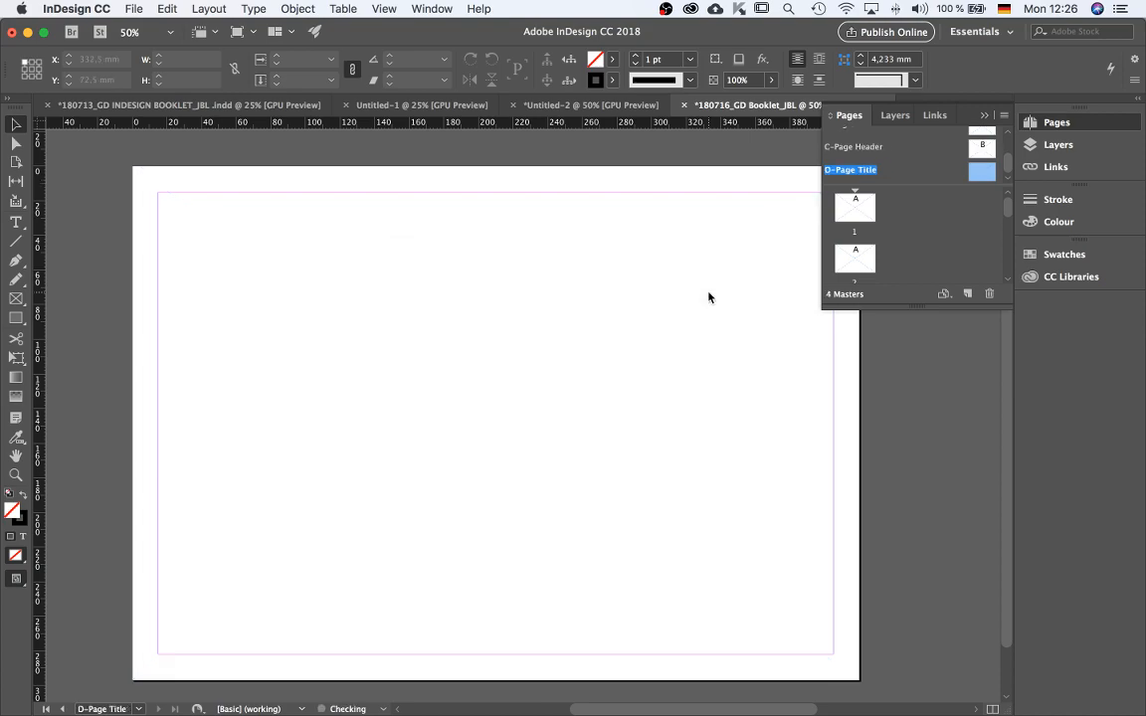
Open page 1 and scroll through the document pages to review the applied master frames.
{"action": "scroll", "coordinate": [920, 170], "scroll_direction": "up", "scroll_amount": 3}
{"action": "left_click", "coordinate": [980, 164]}
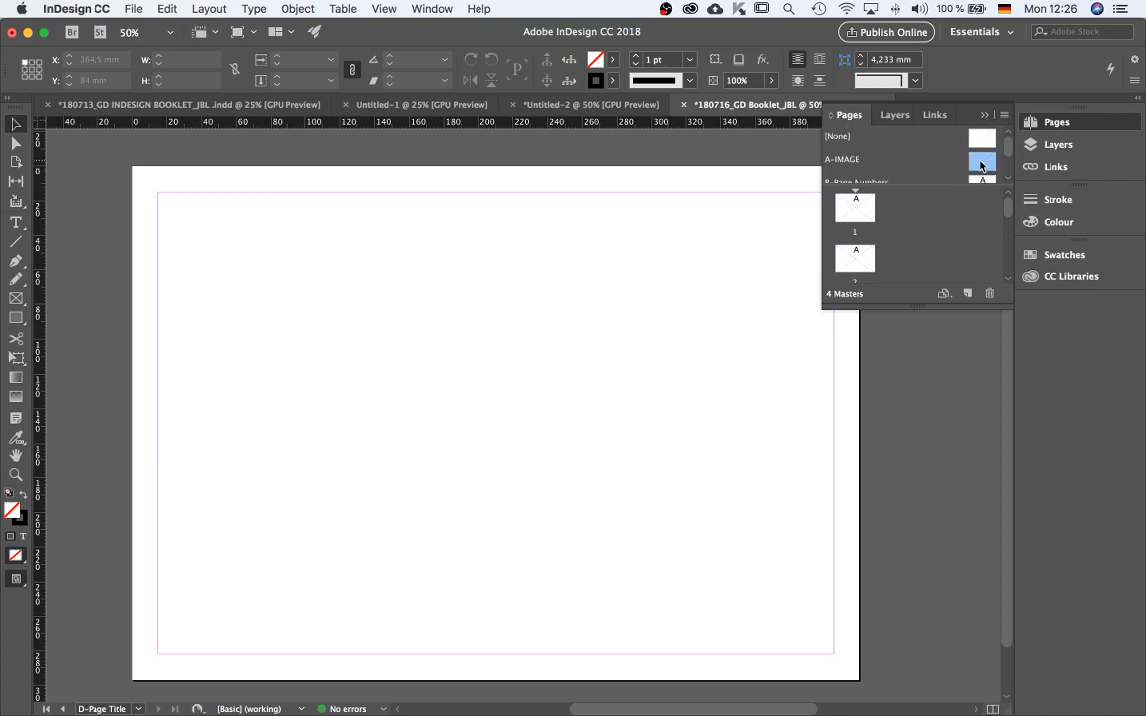
{"action": "double_click", "coordinate": [860, 217]}
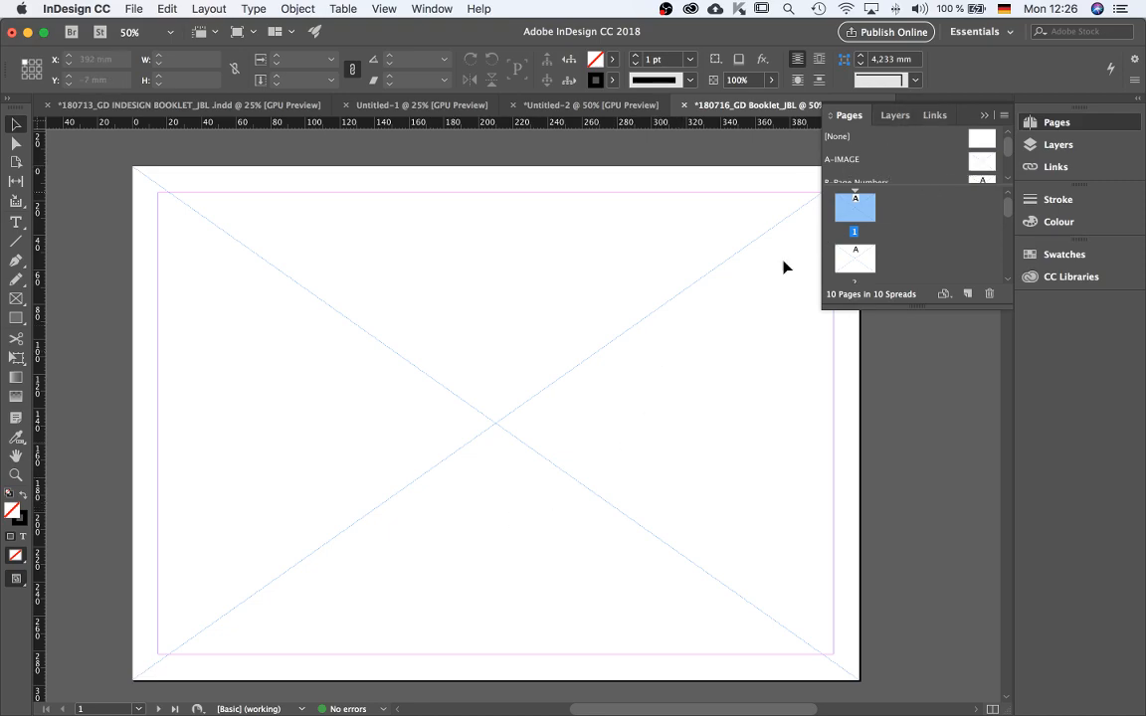
{"action": "key", "text": "super+minus"}
{"action": "key", "text": "super+minus"}
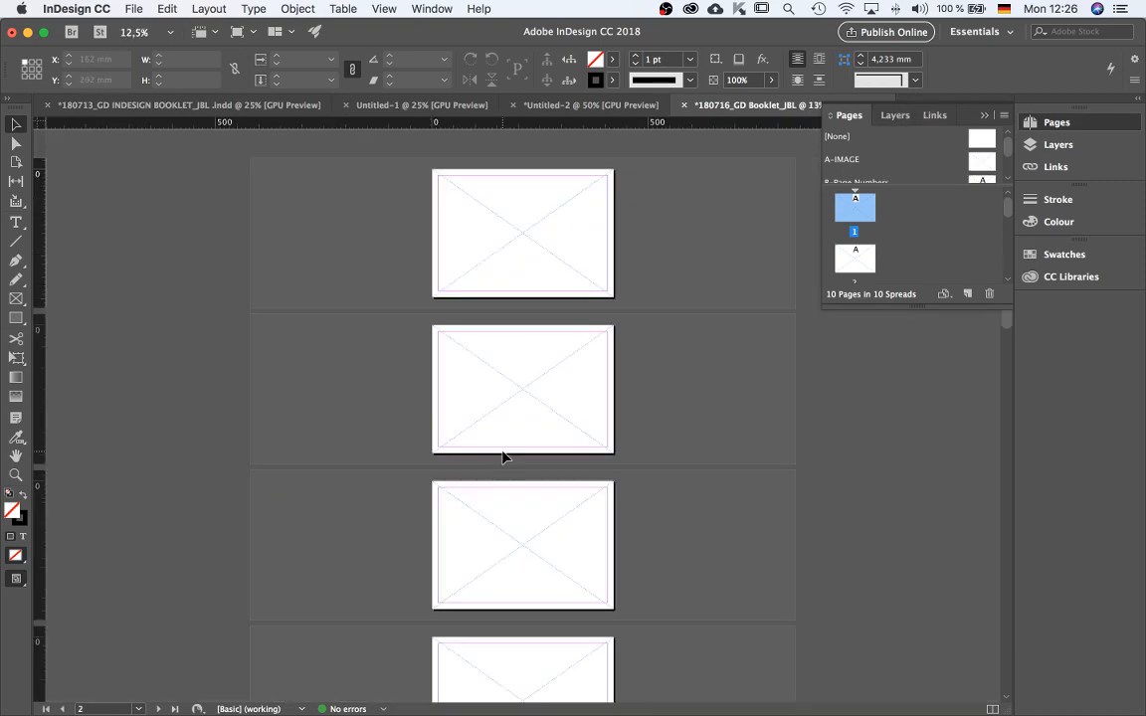
{"action": "scroll", "coordinate": [568, 467], "scroll_direction": "down", "scroll_amount": 8}
{"action": "scroll", "coordinate": [573, 627], "scroll_direction": "up", "scroll_amount": 7}
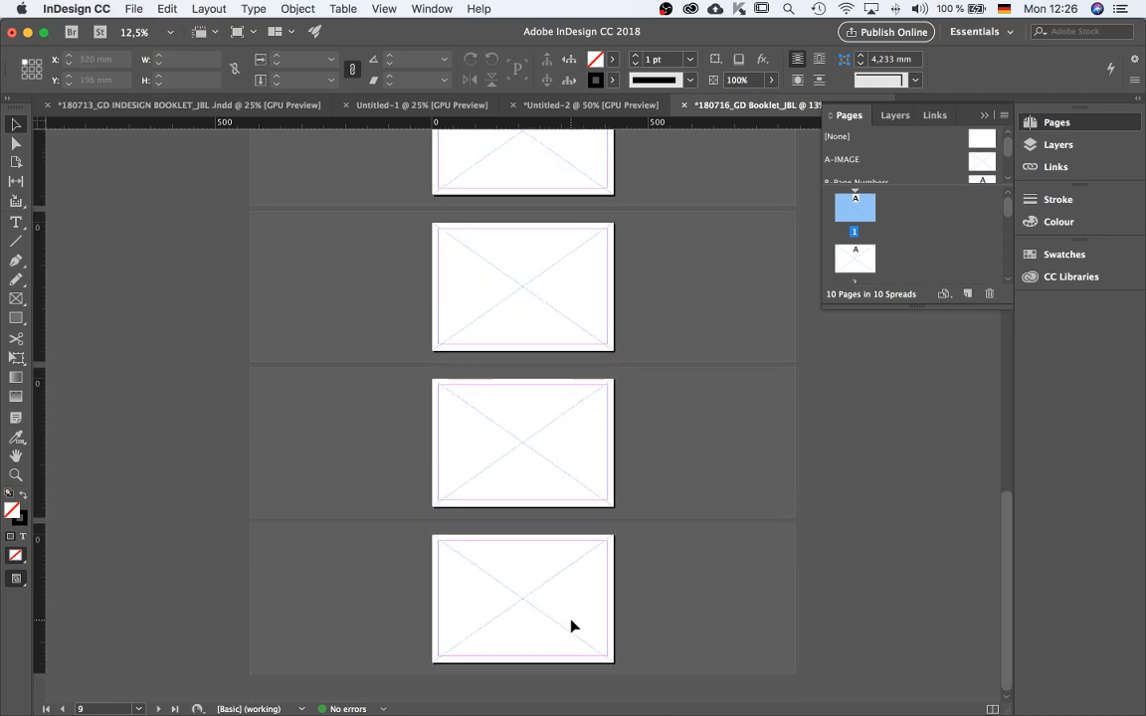
{"action": "scroll", "coordinate": [540, 243], "scroll_direction": "up", "scroll_amount": 3}
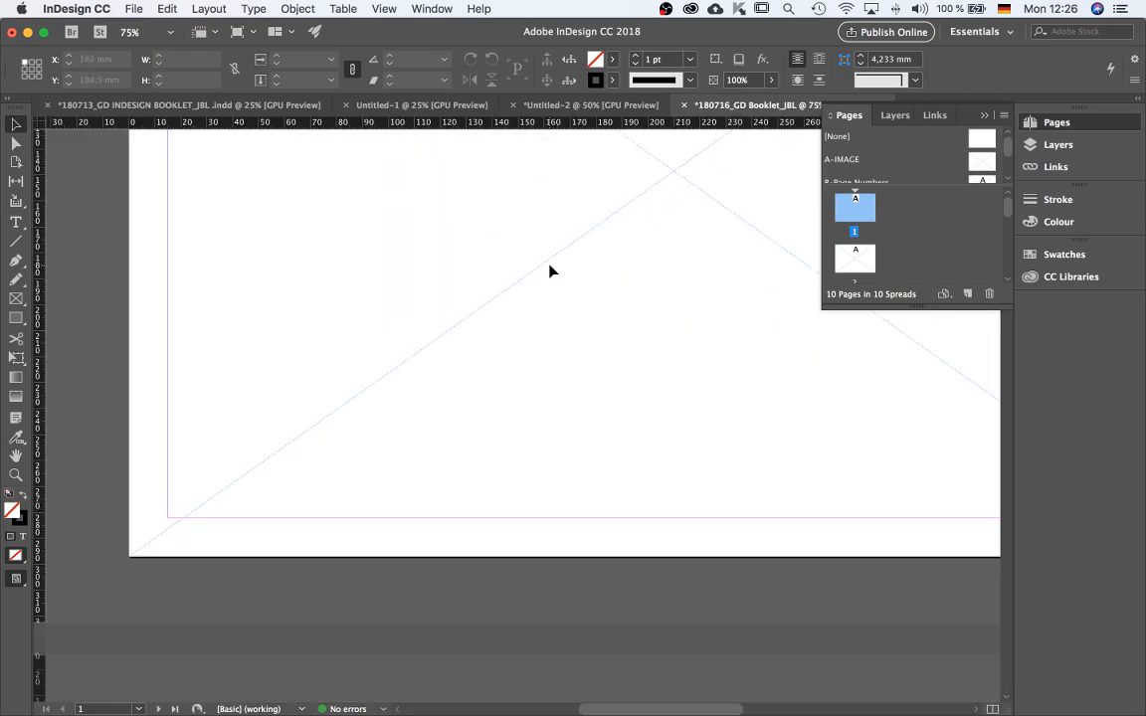
{"action": "scroll", "coordinate": [322, 484], "scroll_direction": "down", "scroll_amount": 1}
{"action": "scroll", "coordinate": [322, 488], "scroll_direction": "down", "scroll_amount": 1}
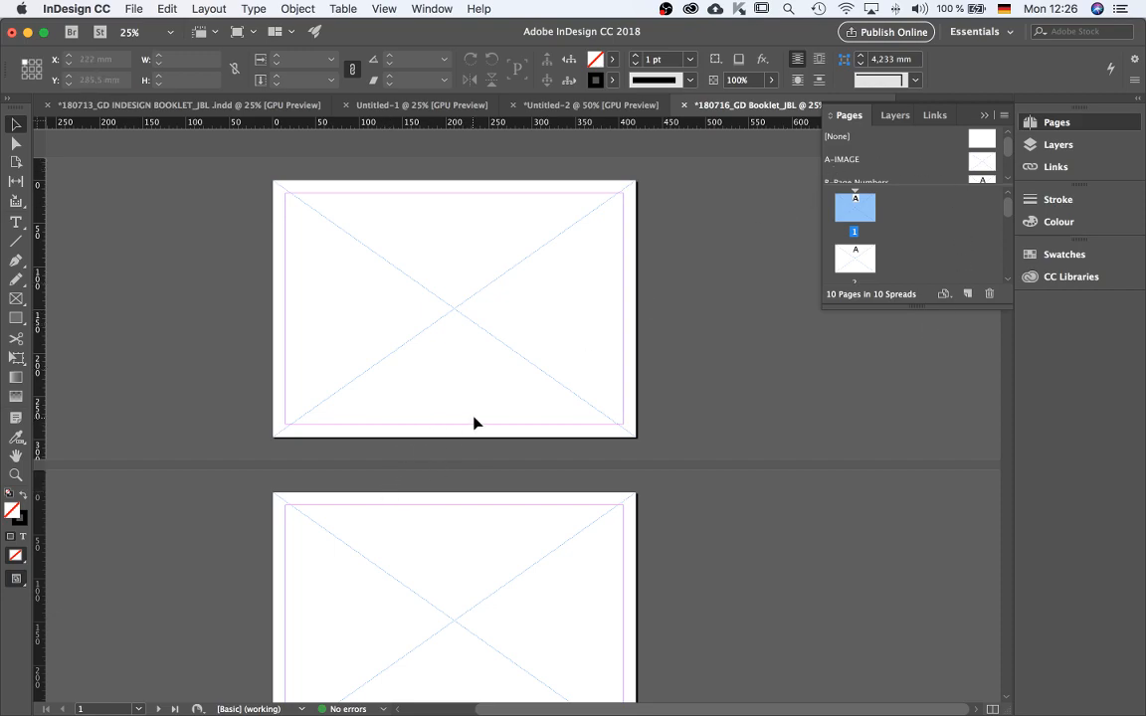
{"action": "scroll", "coordinate": [476, 438], "scroll_direction": "down", "scroll_amount": 1}
{"action": "scroll", "coordinate": [449, 593], "scroll_direction": "down", "scroll_amount": 5}
{"action": "scroll", "coordinate": [440, 404], "scroll_direction": "up", "scroll_amount": 5}
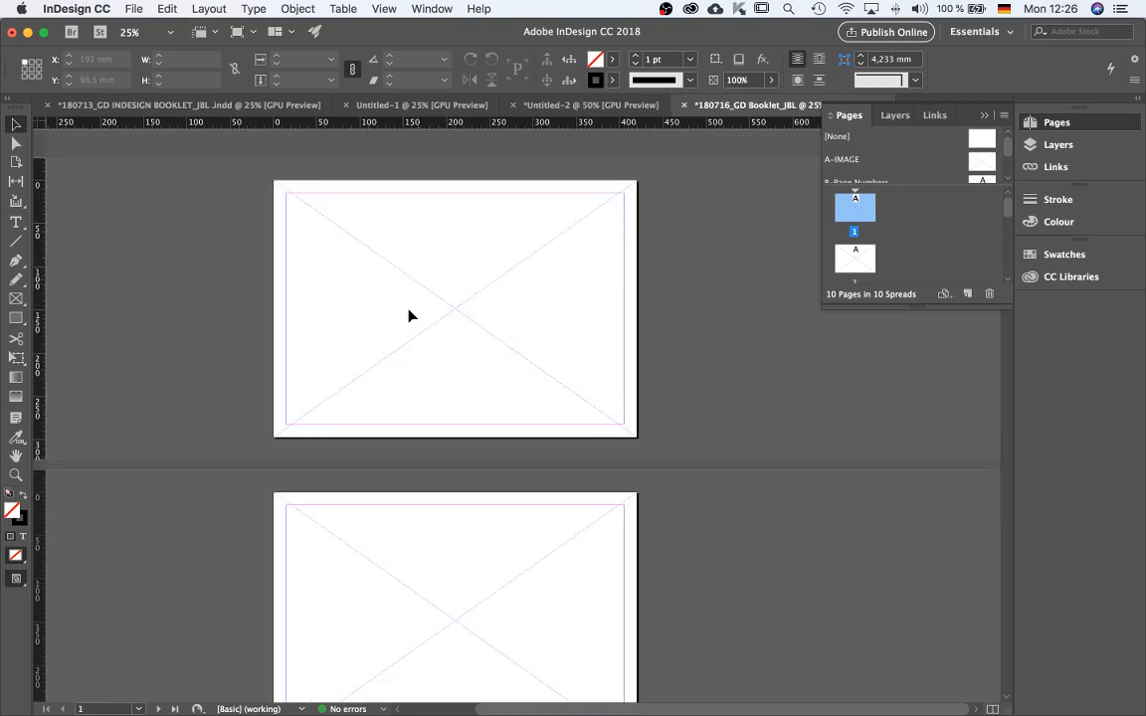
Open the B-Page Numbers master and draw a small text frame at the bottom centre of the page.
{"action": "left_click_drag", "start_coordinate": [988, 159], "coordinate": [990, 179]}
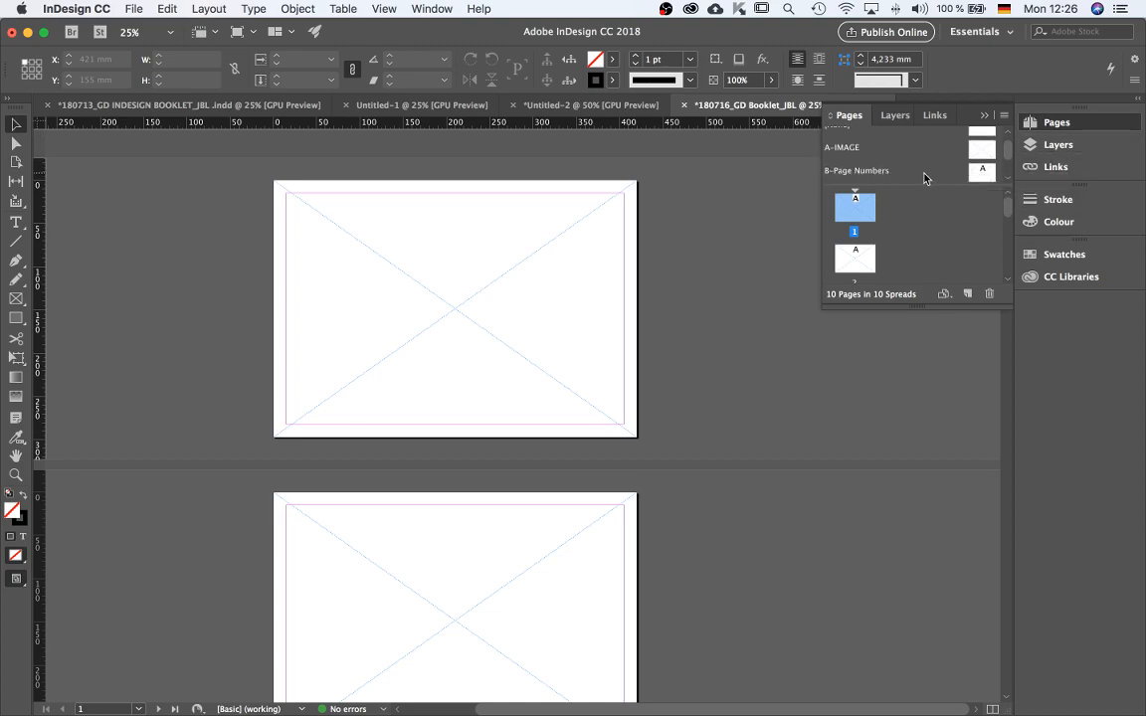
{"action": "double_click", "coordinate": [980, 173]}
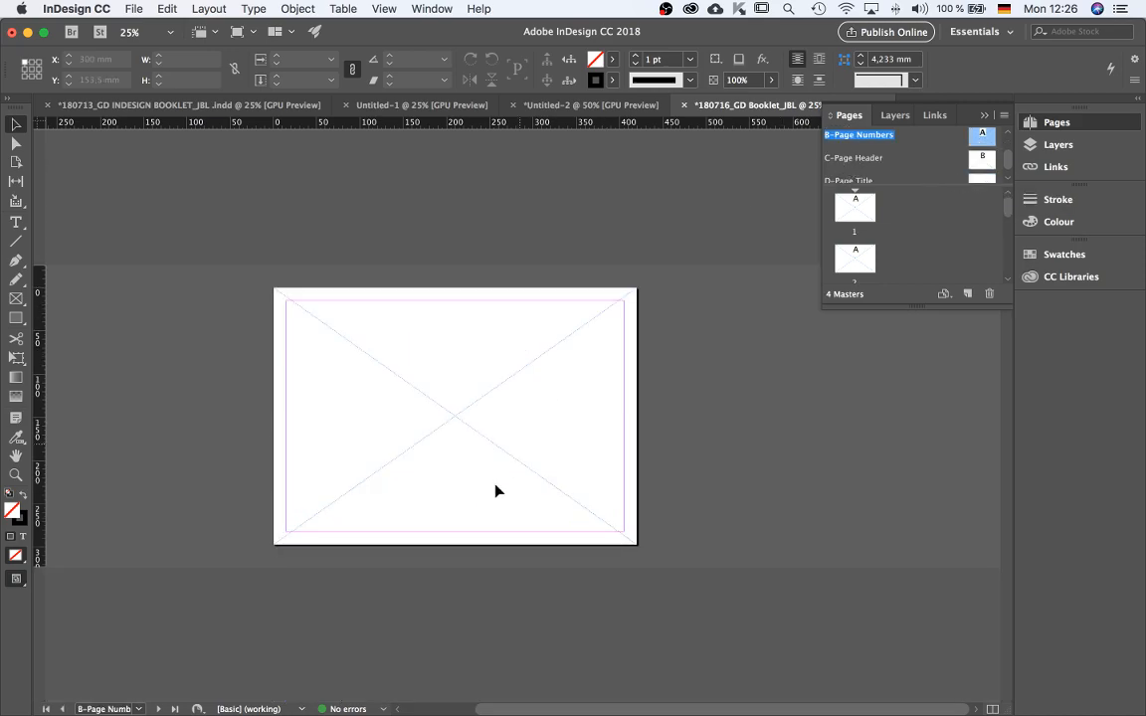
{"action": "key", "text": "super+equal"}
{"action": "key", "text": "super+equal"}
{"action": "scroll", "coordinate": [521, 548], "scroll_direction": "down", "scroll_amount": 5}
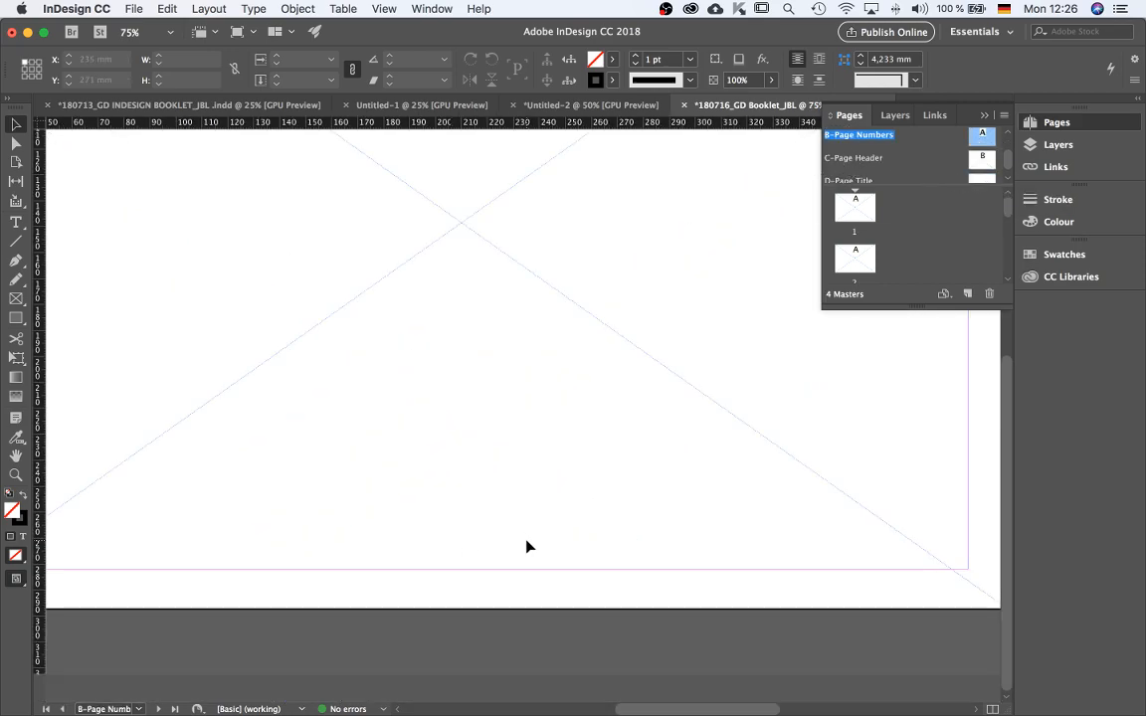
{"action": "left_click", "coordinate": [17, 222]}
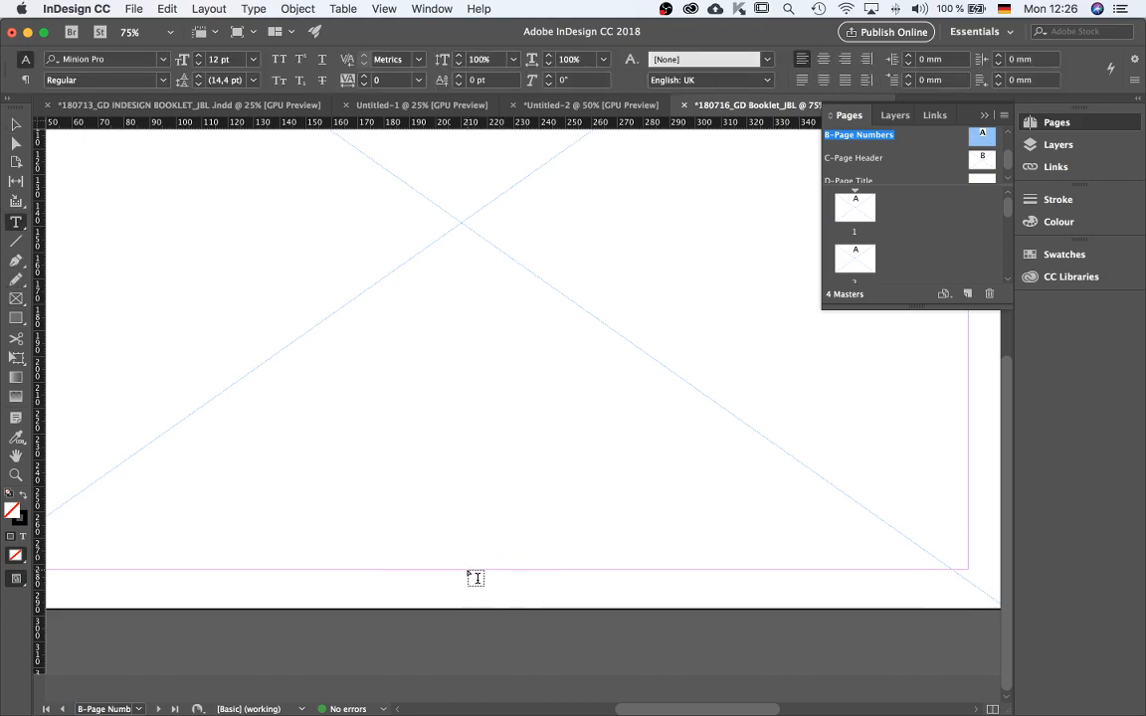
{"action": "left_click_drag", "start_coordinate": [462, 570], "coordinate": [486, 598]}
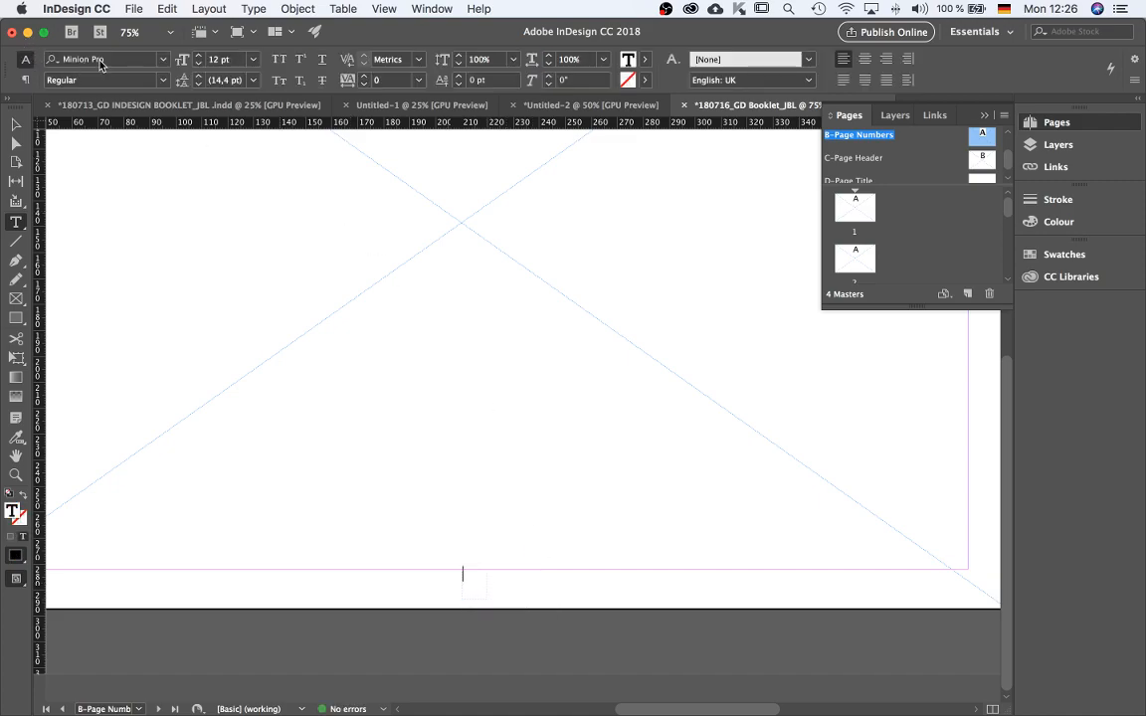
Set the font to Helvetica Neue Light and insert the current page number marker, shown as A, in the frame.
{"action": "left_click", "coordinate": [116, 58]}
{"action": "type", "text": "hel"}
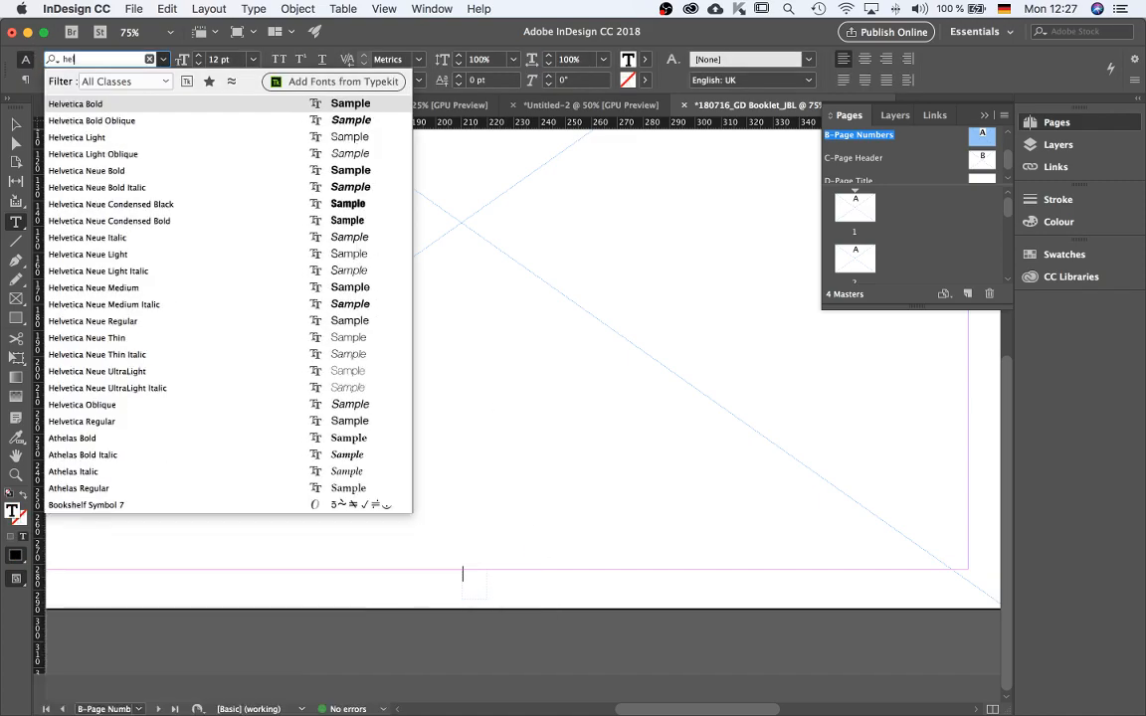
{"action": "left_click", "coordinate": [111, 254]}
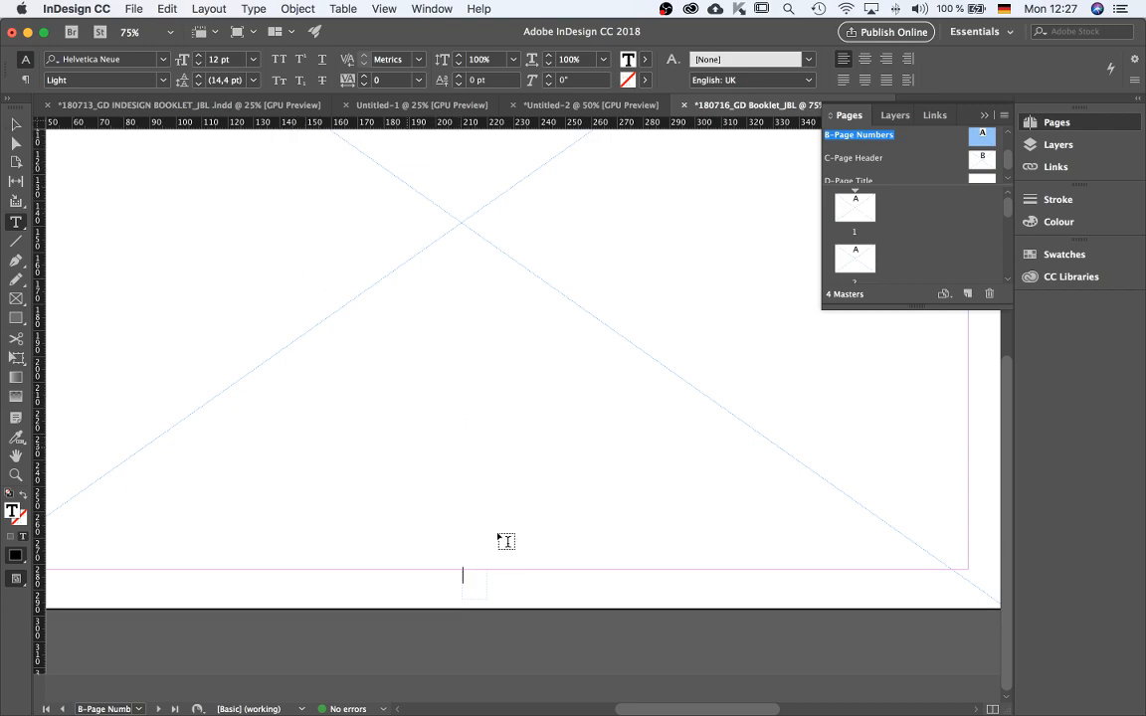
{"action": "type", "text": "A"}
Select the page number character and set its size to 18 pt.
{"action": "double_click", "coordinate": [472, 577]}
{"action": "left_click", "coordinate": [255, 59]}
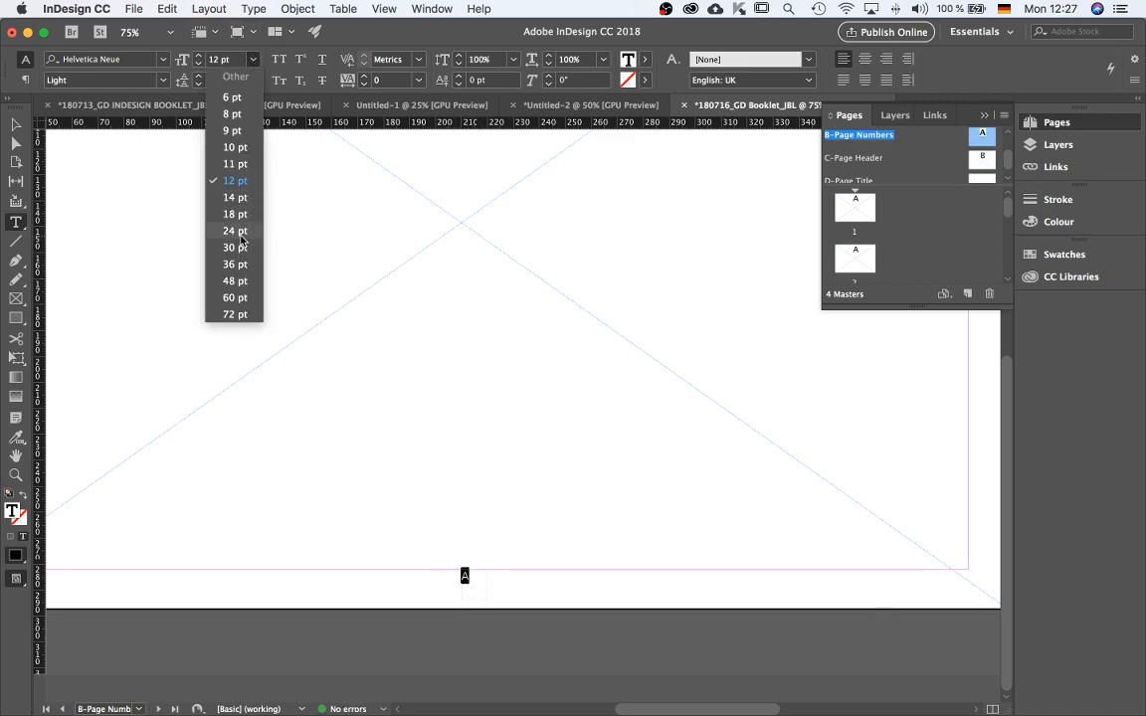
{"action": "left_click", "coordinate": [237, 214]}
Shrink the page number text frame to fit its character, about 6 mm wide.
{"action": "left_click", "coordinate": [15, 124]}
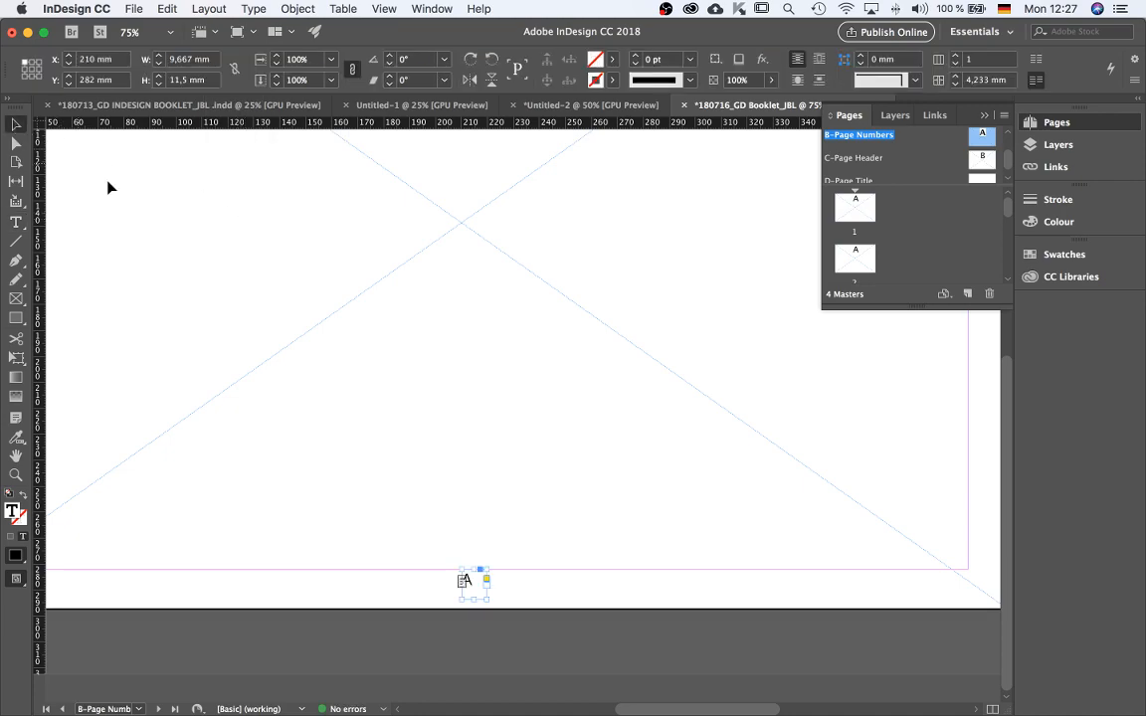
{"action": "left_click", "coordinate": [458, 351]}
{"action": "left_click", "coordinate": [468, 586]}
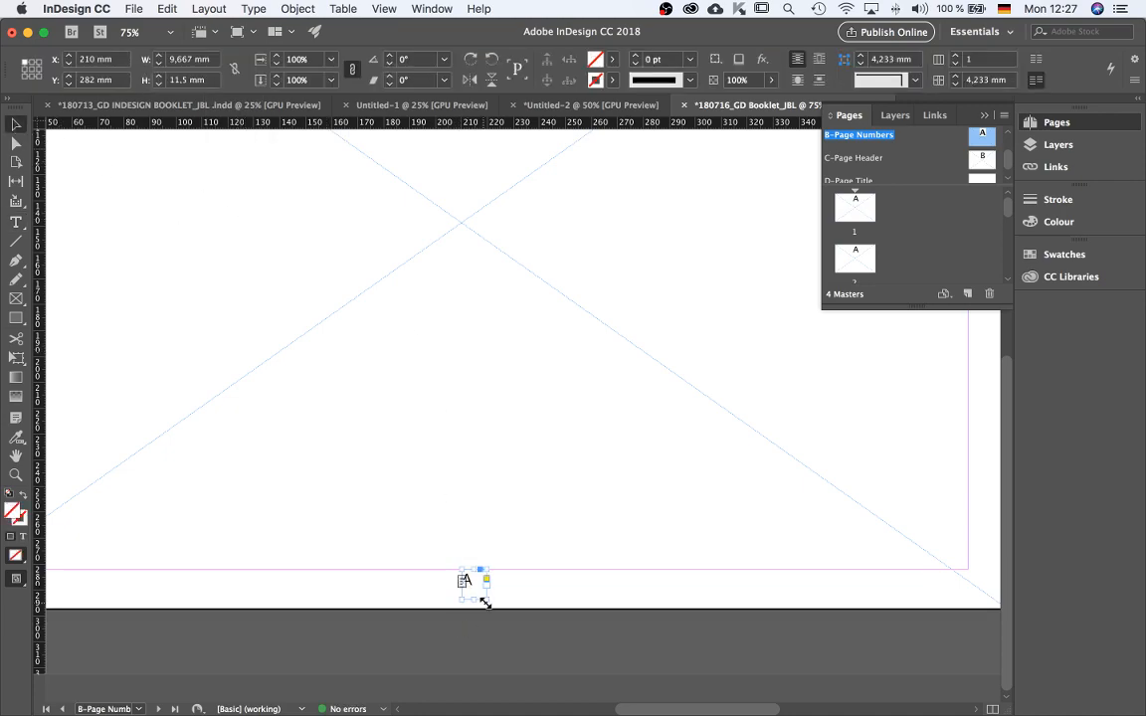
{"action": "left_click_drag", "start_coordinate": [483, 600], "coordinate": [460, 586]}
{"action": "left_click", "coordinate": [483, 589]}
{"action": "scroll", "coordinate": [466, 596], "scroll_direction": "down", "scroll_amount": 1}
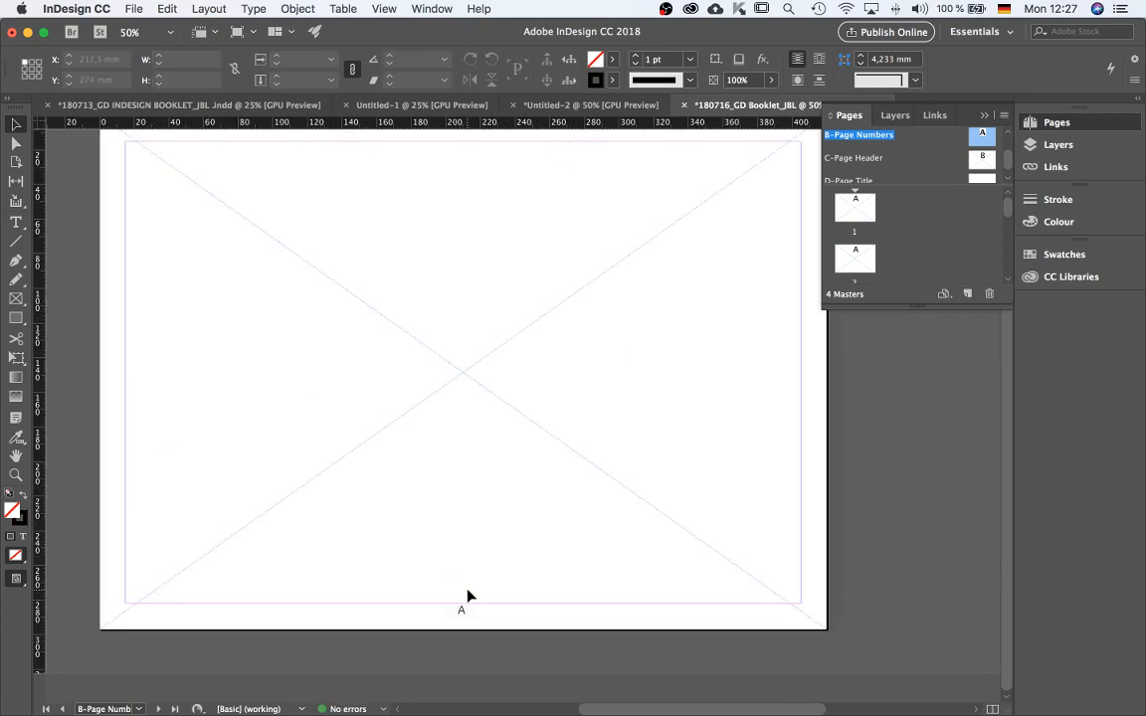
{"action": "left_click_drag", "start_coordinate": [467, 615], "coordinate": [795, 611]}
{"action": "left_click", "coordinate": [772, 532]}
{"action": "left_click_drag", "start_coordinate": [796, 614], "coordinate": [463, 608]}
{"action": "left_click", "coordinate": [573, 614]}
Unlock the TEXT layer, move the page number frame onto it, and lock the IMAGE layer.
{"action": "key", "text": "super+1"}
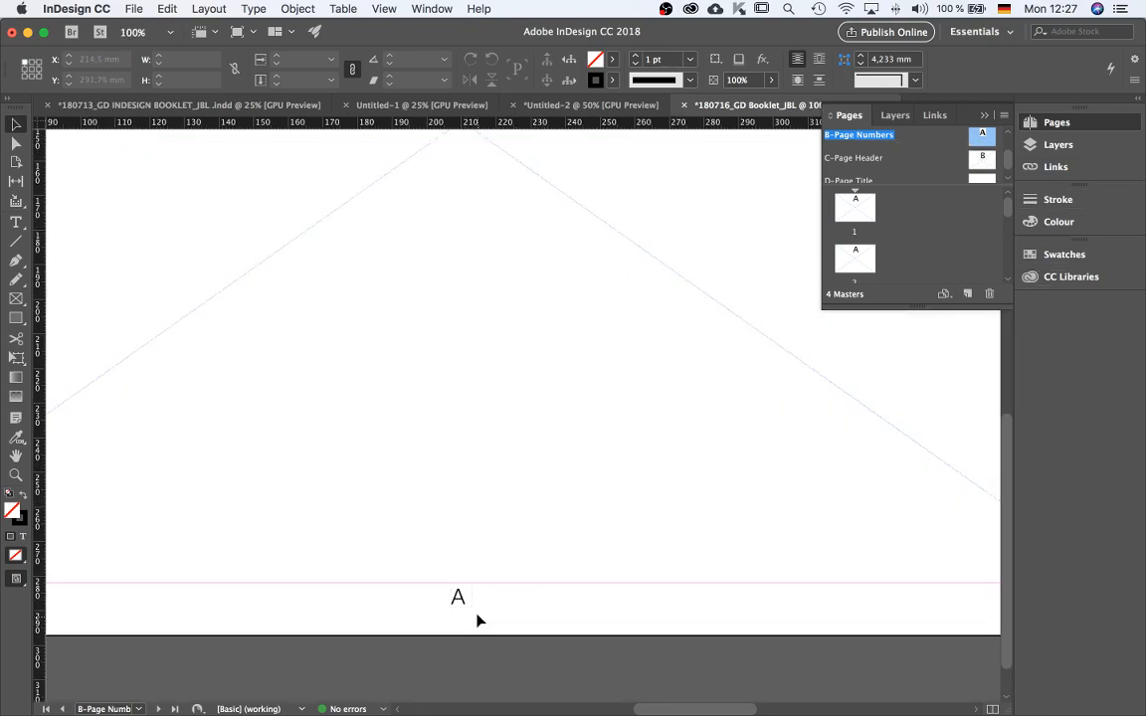
{"action": "left_click", "coordinate": [456, 596]}
{"action": "left_click", "coordinate": [897, 114]}
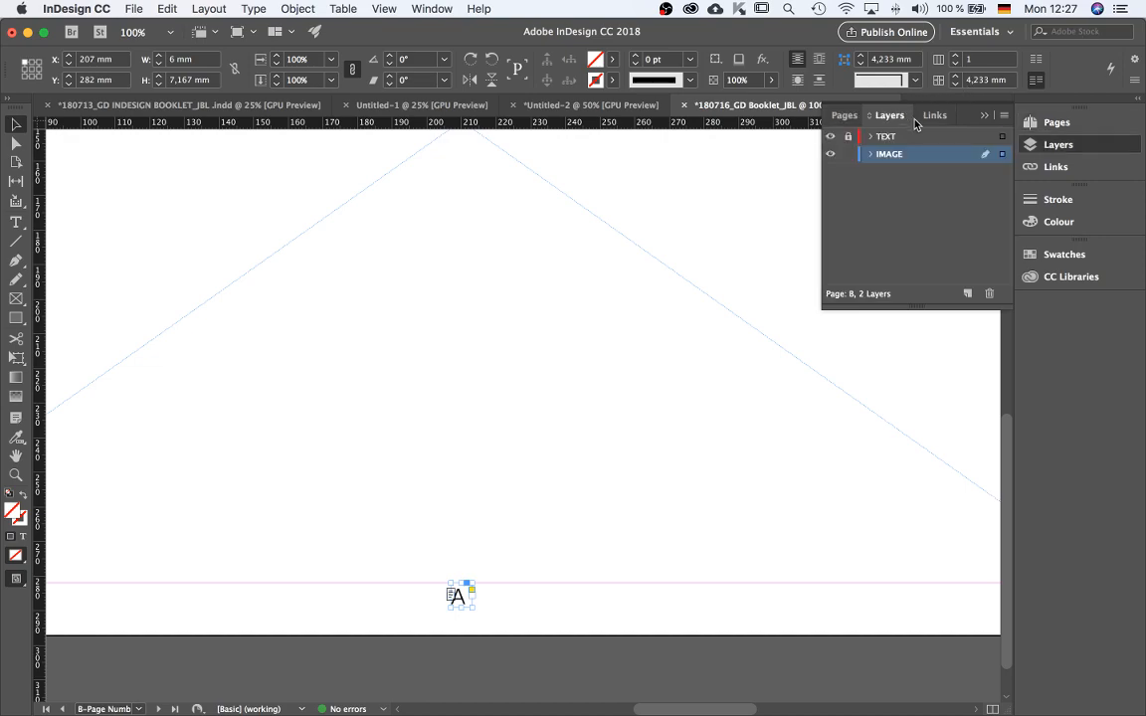
{"action": "left_click", "coordinate": [847, 138]}
{"action": "left_click_drag", "start_coordinate": [1003, 157], "coordinate": [1003, 140]}
{"action": "left_click_drag", "start_coordinate": [921, 60], "coordinate": [1025, 104]}
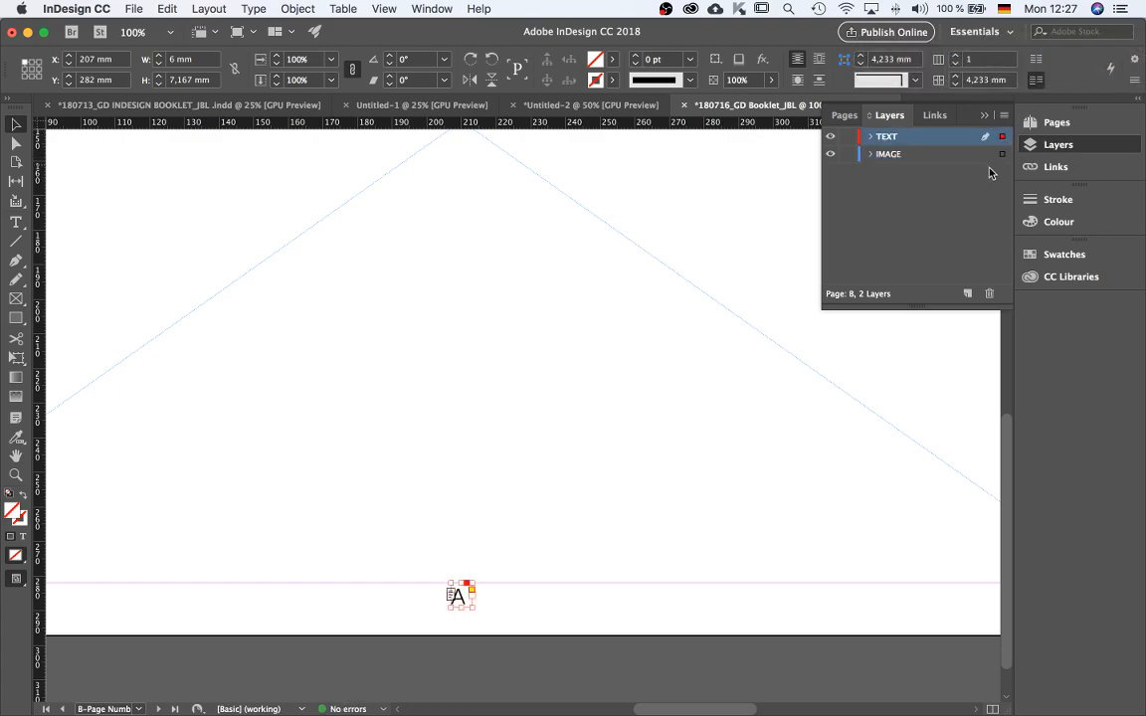
{"action": "left_click", "coordinate": [848, 155]}
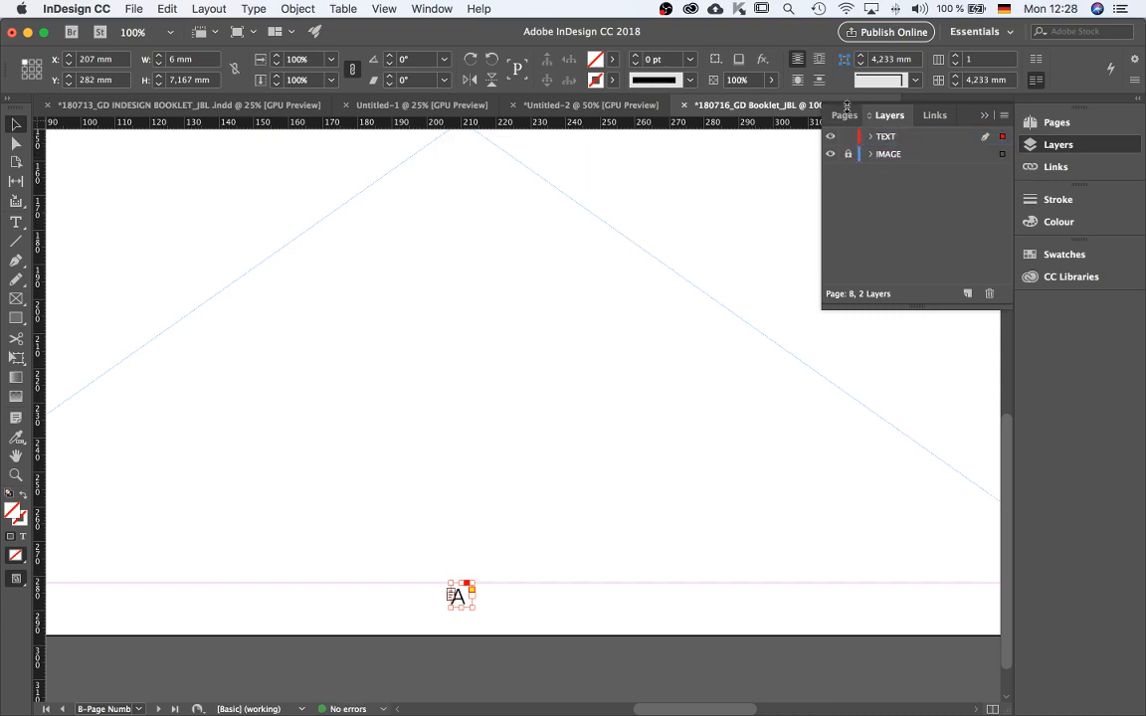
{"action": "left_click", "coordinate": [845, 115]}
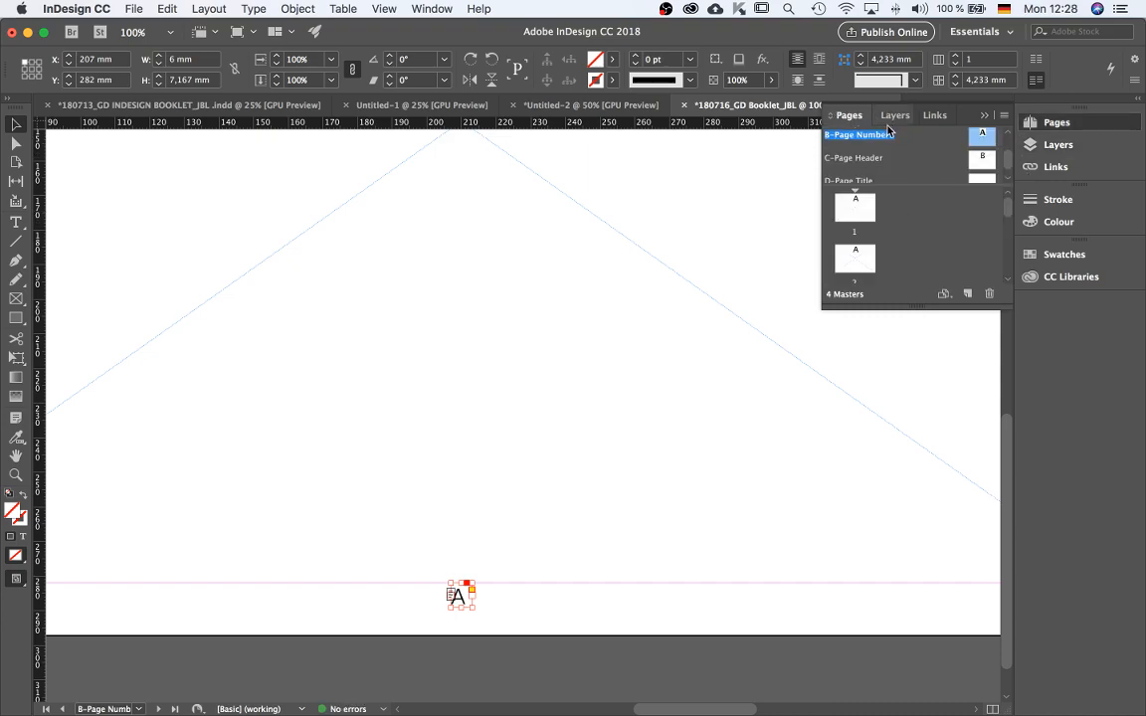
Open the C-Page Header master and return to the B-Page Numbers master.
{"action": "left_click_drag", "start_coordinate": [886, 134], "coordinate": [983, 166]}
{"action": "double_click", "coordinate": [980, 165]}
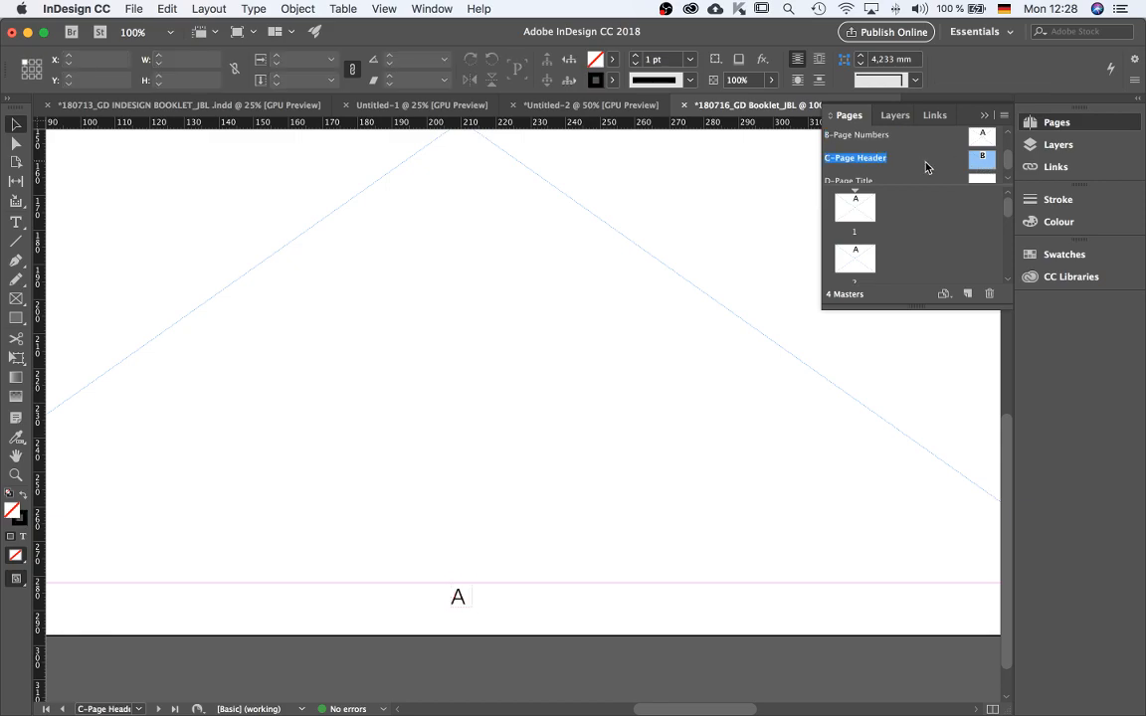
{"action": "scroll", "coordinate": [970, 169], "scroll_direction": "up", "scroll_amount": 2}
{"action": "scroll", "coordinate": [975, 175], "scroll_direction": "down", "scroll_amount": 1}
{"action": "double_click", "coordinate": [980, 157]}
{"action": "left_click", "coordinate": [465, 599]}
{"action": "left_click", "coordinate": [597, 595]}
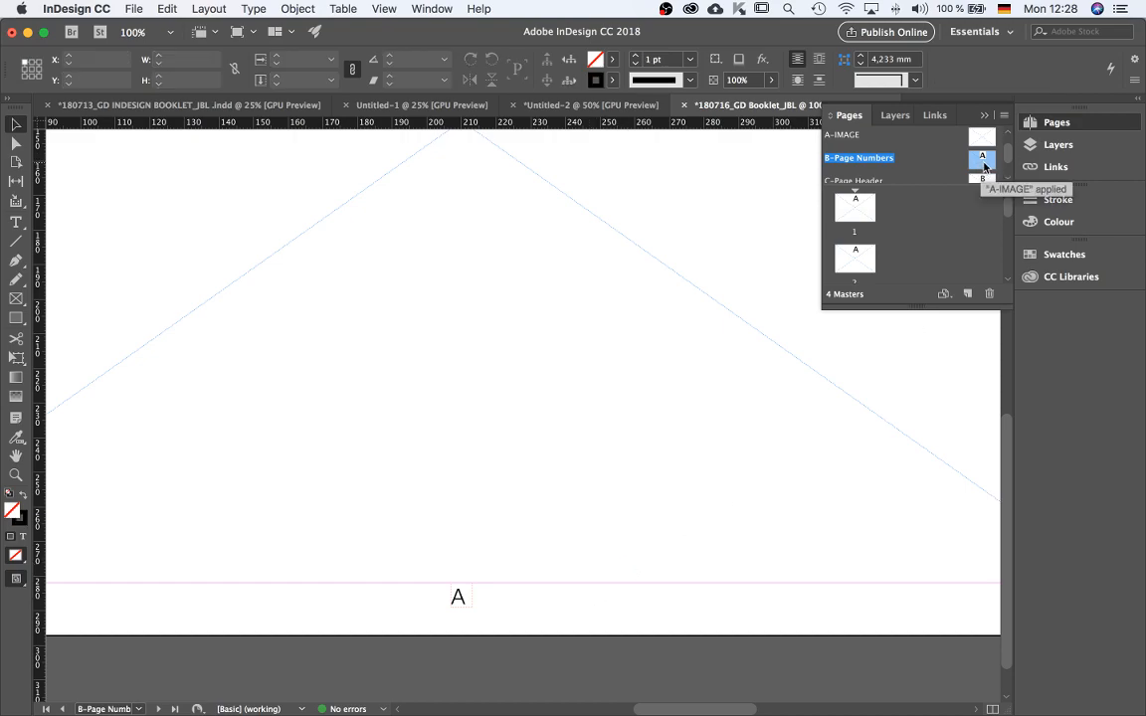
Apply the B-Page Numbers master to pages 2-10.
{"action": "right_click", "coordinate": [983, 167]}
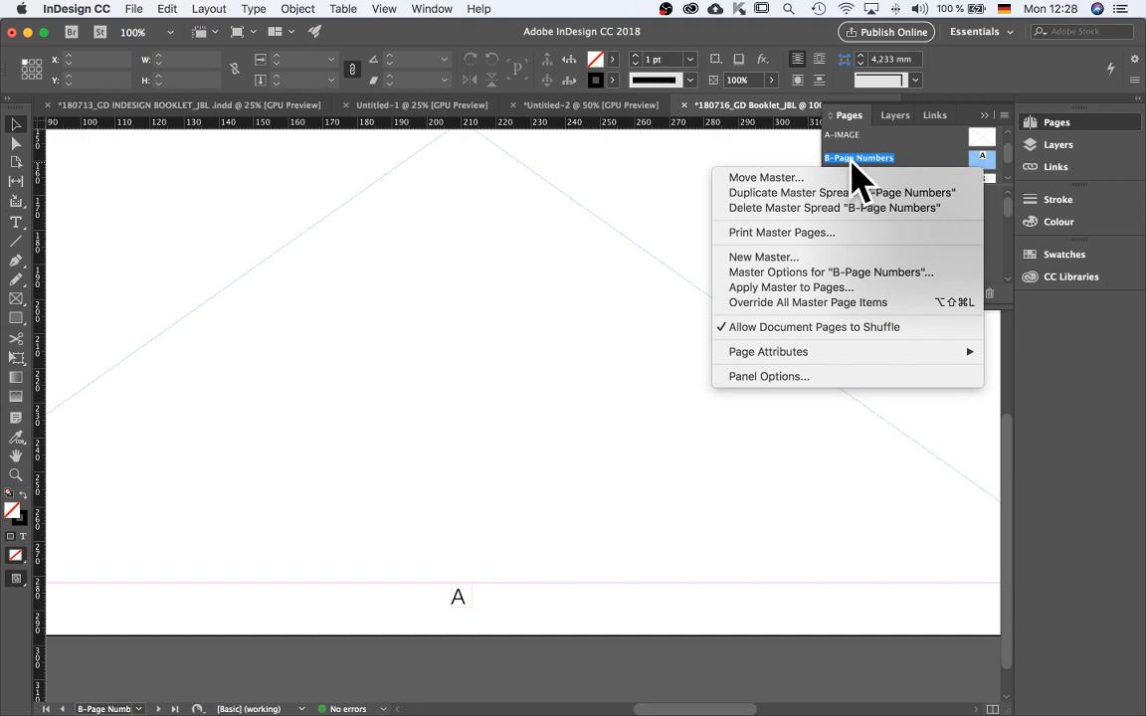
{"action": "left_click", "coordinate": [791, 288]}
{"action": "type", "text": "2-10"}
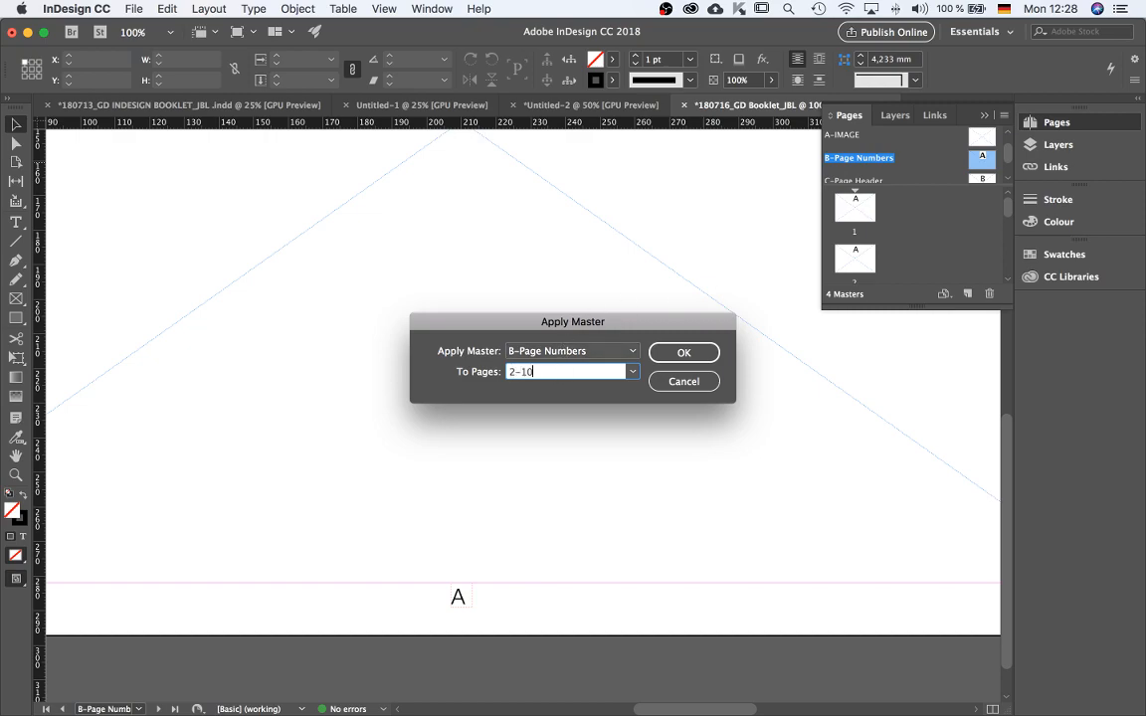
{"action": "left_click", "coordinate": [672, 355]}
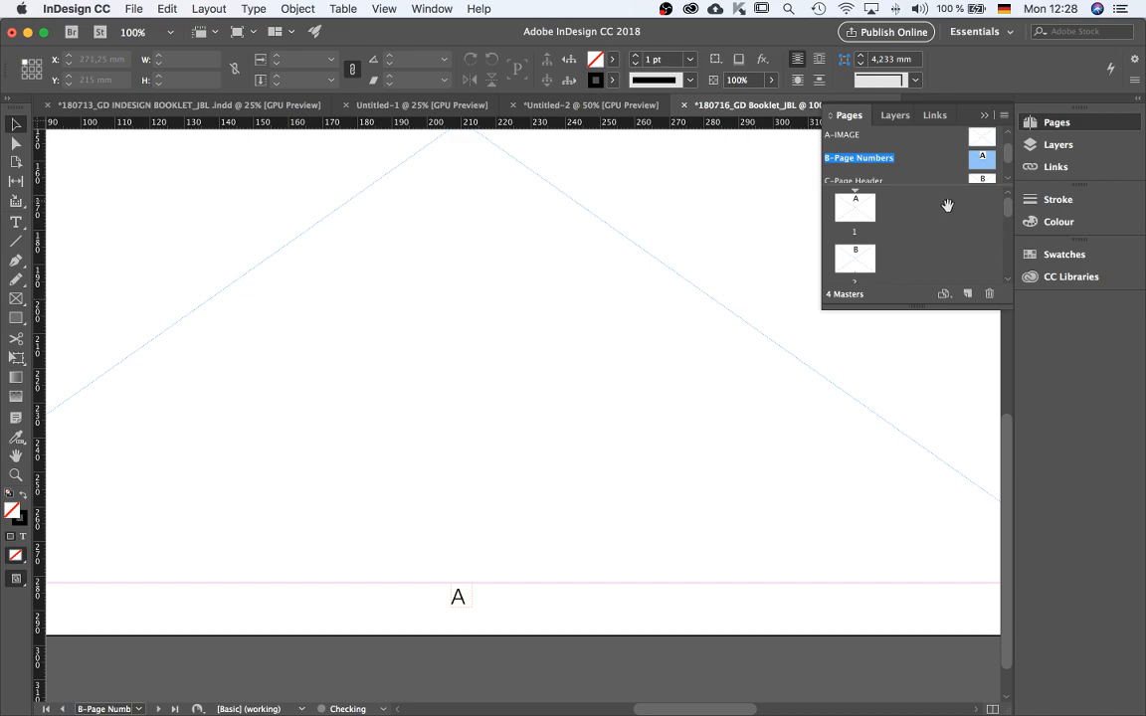
Open page 1 and scroll through the document pages to check the page number frames.
{"action": "double_click", "coordinate": [856, 209]}
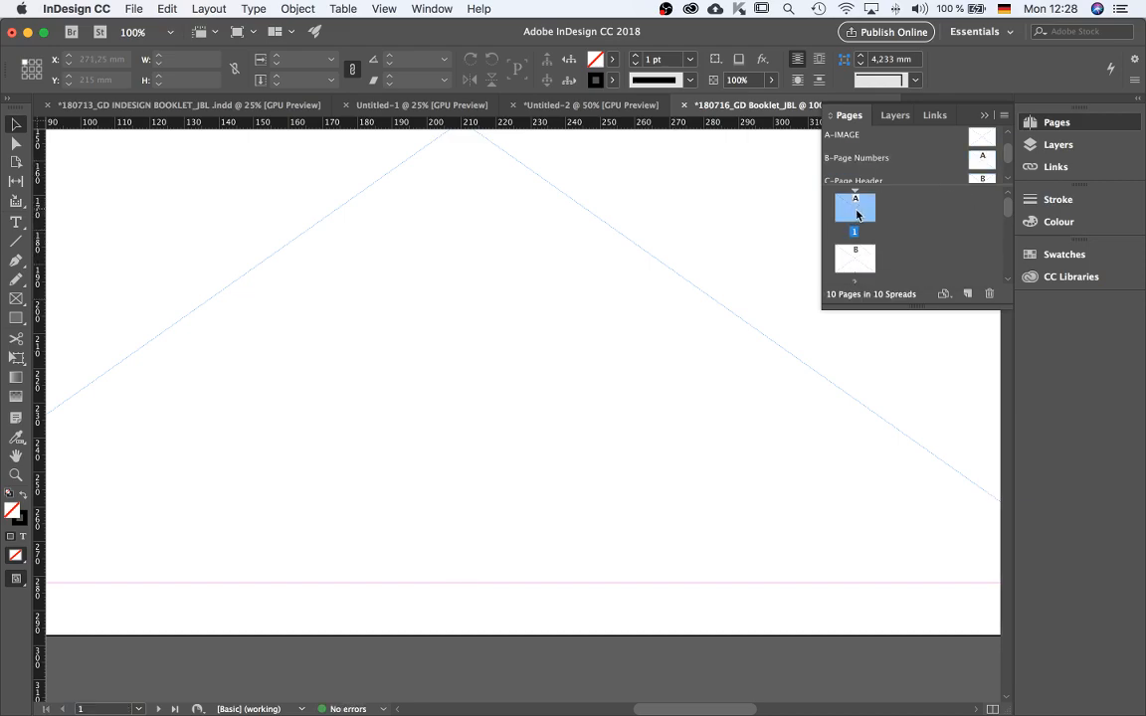
{"action": "key", "text": "super+minus"}
{"action": "scroll", "coordinate": [581, 388], "scroll_direction": "down", "scroll_amount": 3}
{"action": "key", "text": "super+minus"}
{"action": "key", "text": "super+minus"}
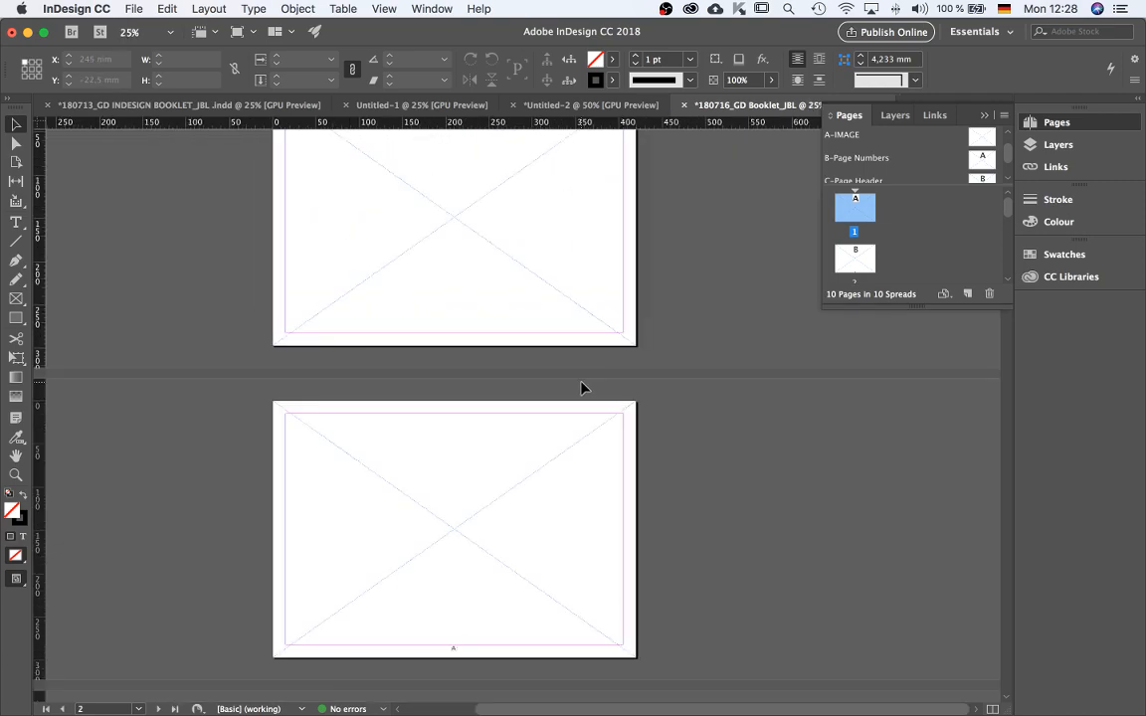
{"action": "key", "text": "super+equal"}
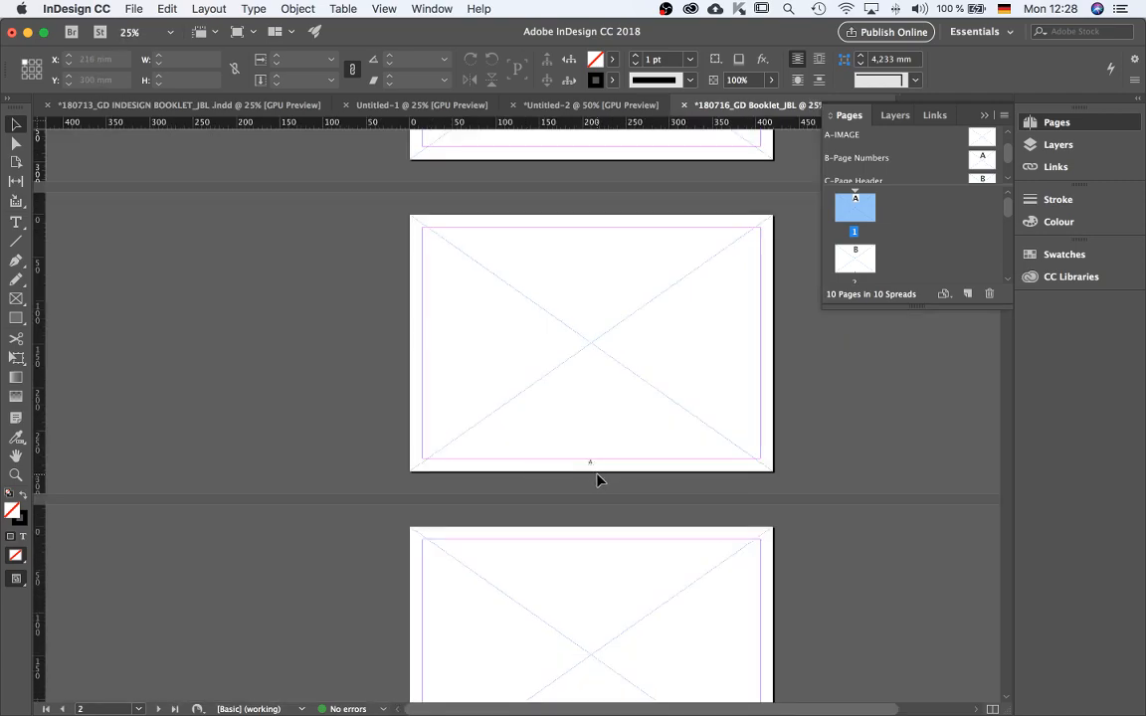
{"action": "scroll", "coordinate": [589, 471], "scroll_direction": "up", "scroll_amount": 2}
{"action": "scroll", "coordinate": [591, 452], "scroll_direction": "up", "scroll_amount": 3}
{"action": "scroll", "coordinate": [591, 452], "scroll_direction": "down", "scroll_amount": 3}
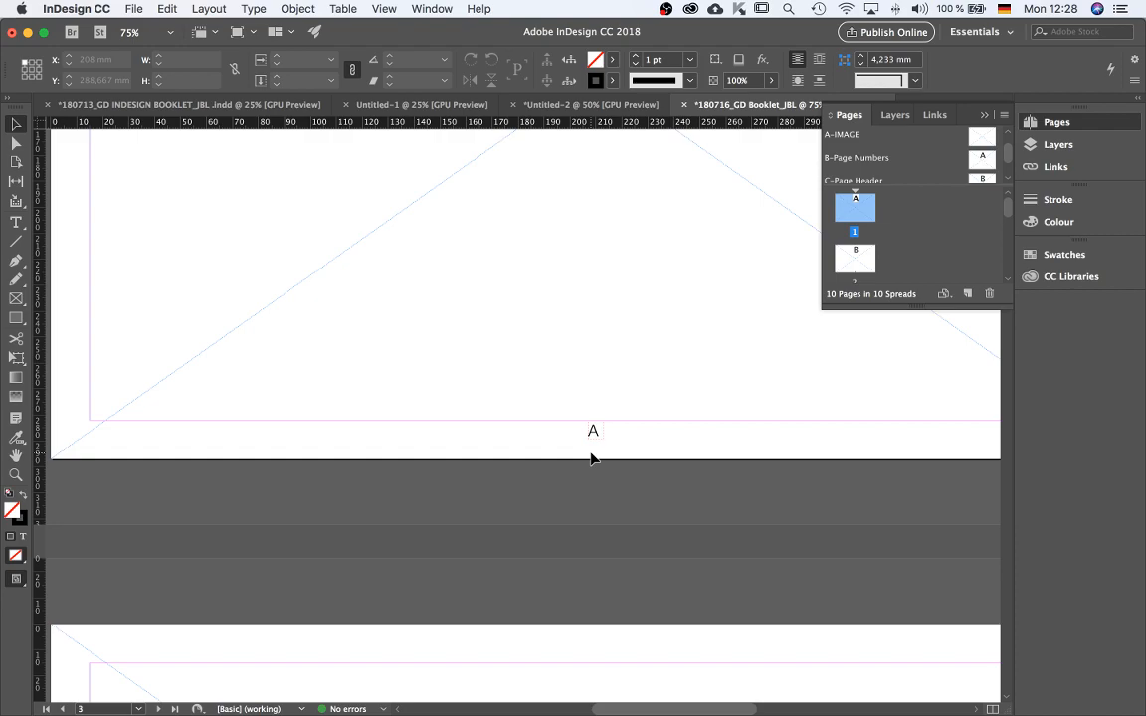
{"action": "scroll", "coordinate": [591, 459], "scroll_direction": "down", "scroll_amount": 15}
{"action": "scroll", "coordinate": [595, 463], "scroll_direction": "down", "scroll_amount": 10}
{"action": "scroll", "coordinate": [595, 464], "scroll_direction": "down", "scroll_amount": 4}
{"action": "scroll", "coordinate": [530, 146], "scroll_direction": "up", "scroll_amount": 3}
{"action": "scroll", "coordinate": [629, 437], "scroll_direction": "down", "scroll_amount": 5}
{"action": "scroll", "coordinate": [629, 437], "scroll_direction": "up", "scroll_amount": 12}
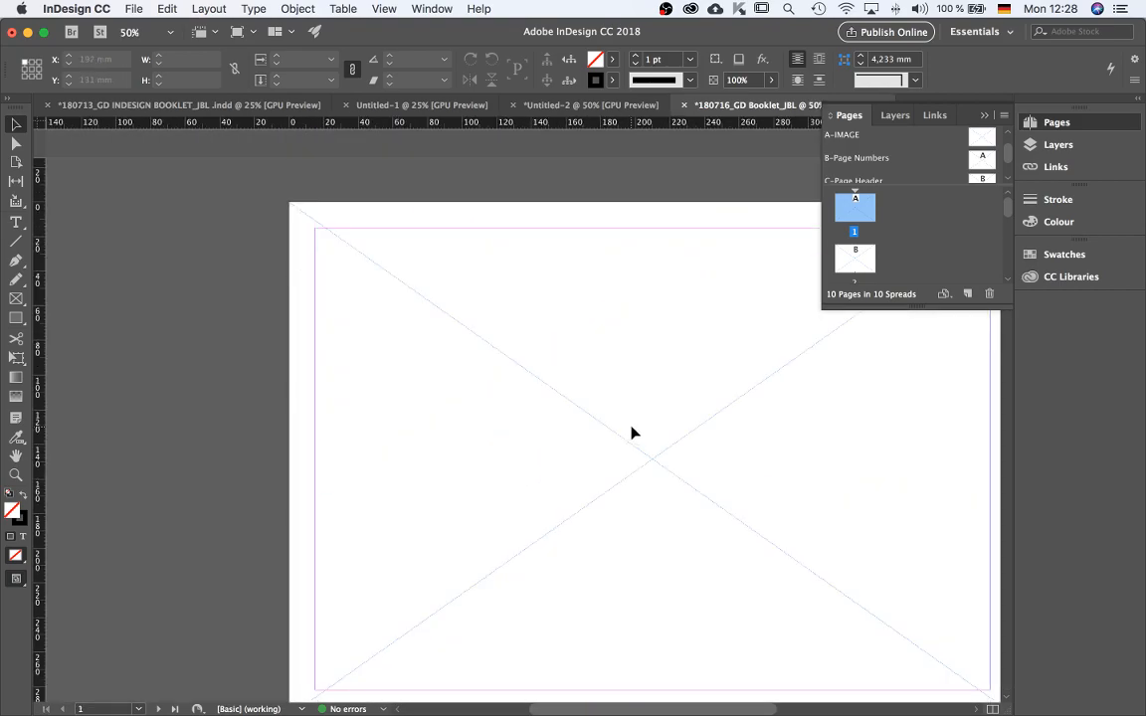
{"action": "scroll", "coordinate": [632, 433], "scroll_direction": "down", "scroll_amount": 3}
{"action": "scroll", "coordinate": [635, 481], "scroll_direction": "down", "scroll_amount": 2}
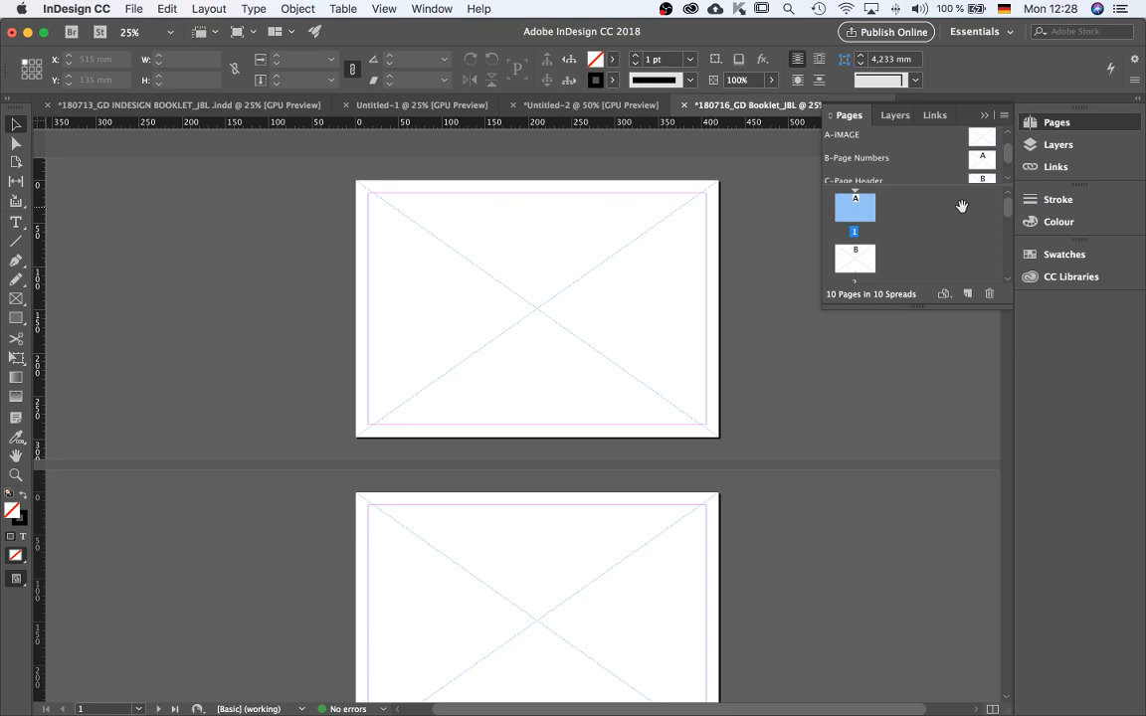
In the B-Page Numbers master, replace the page number character with a Current Page Number marker.
{"action": "double_click", "coordinate": [982, 159]}
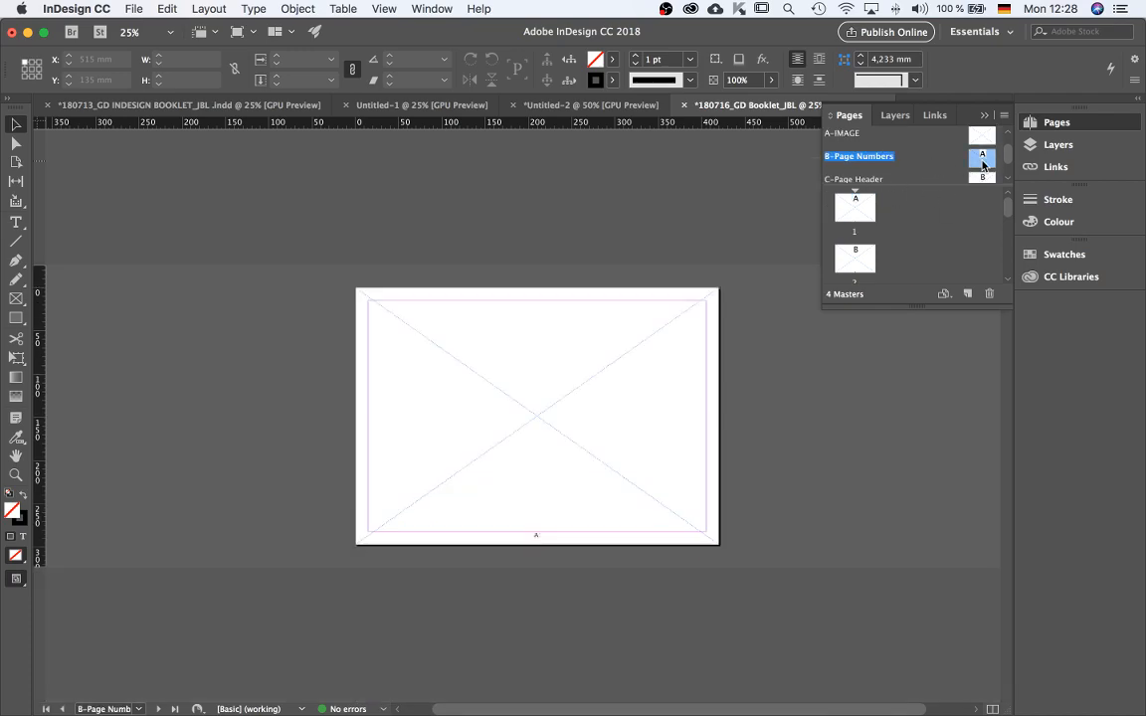
{"action": "key", "text": "super+1"}
{"action": "scroll", "coordinate": [573, 480], "scroll_direction": "down", "scroll_amount": 5}
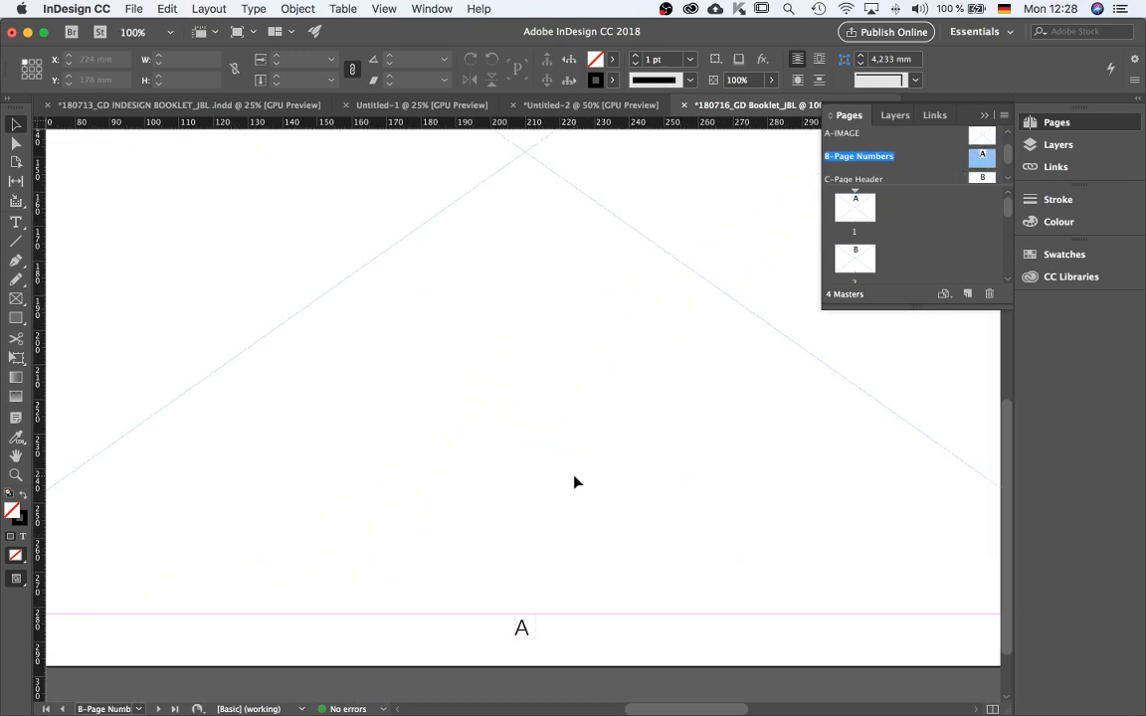
{"action": "double_click", "coordinate": [523, 627]}
{"action": "double_click", "coordinate": [532, 628]}
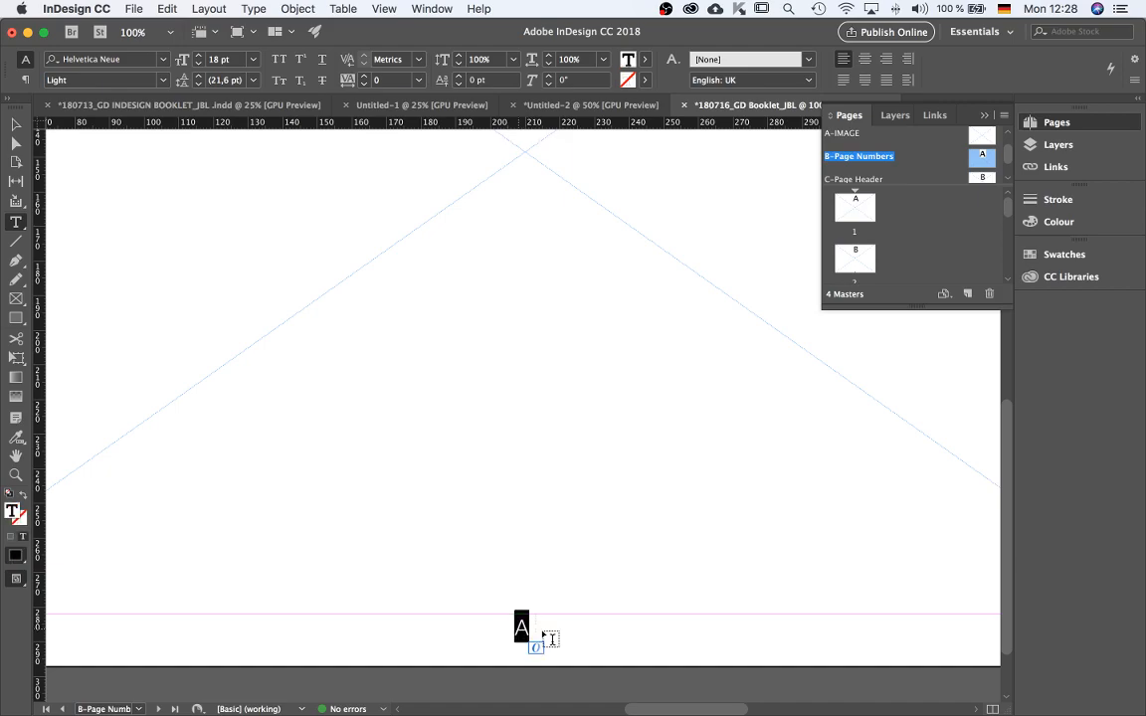
{"action": "left_click", "coordinate": [255, 9]}
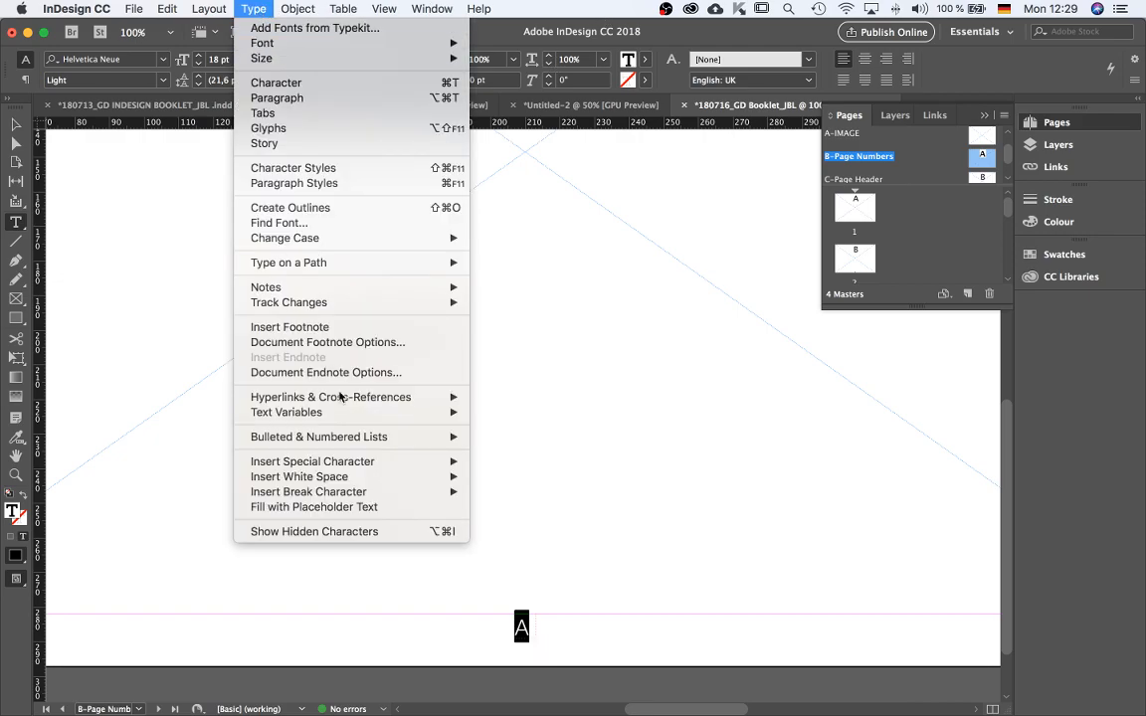
{"action": "mouse_move", "coordinate": [351, 462]}
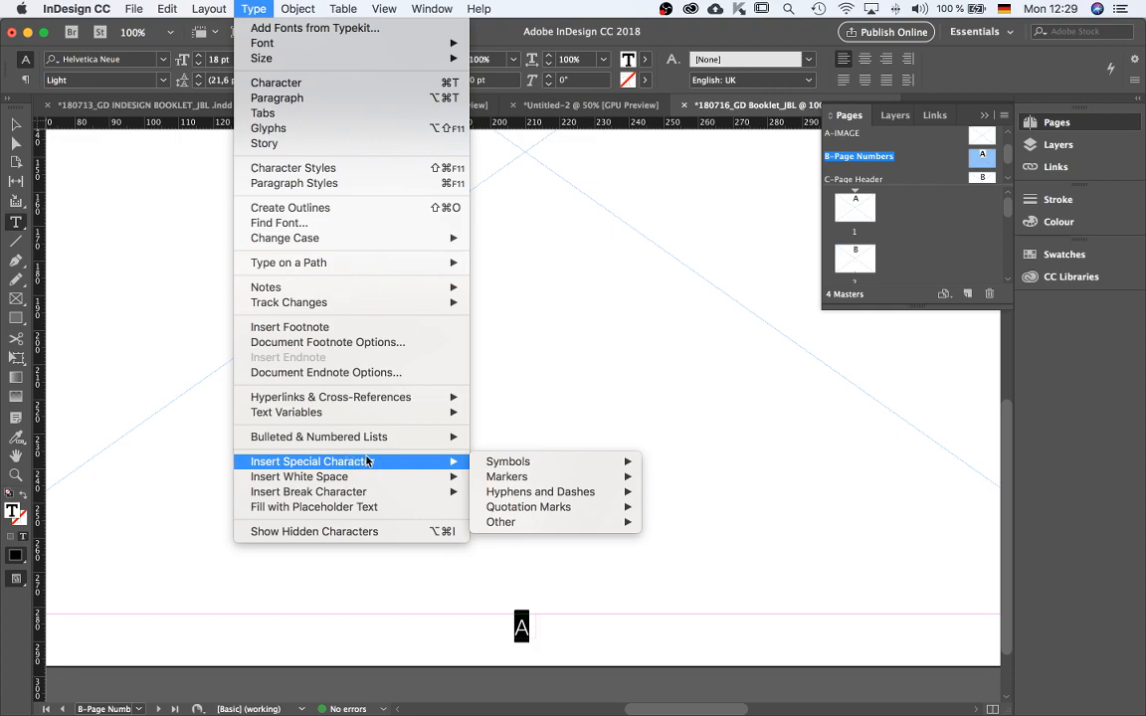
{"action": "mouse_move", "coordinate": [510, 465]}
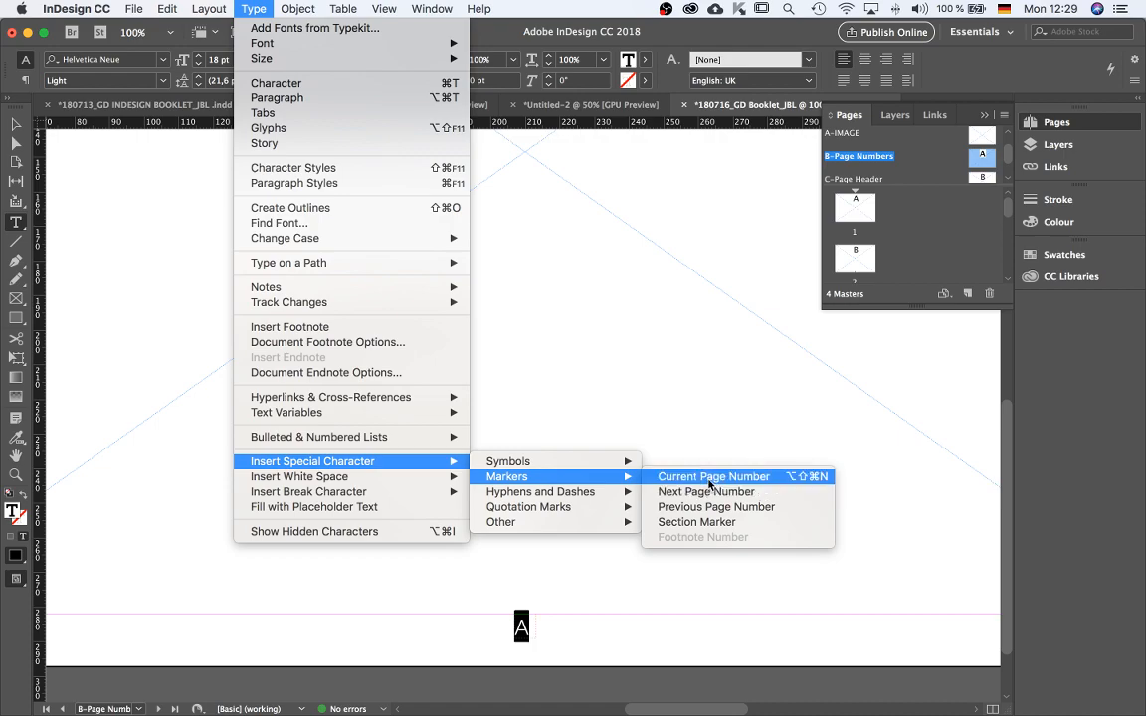
{"action": "left_click", "coordinate": [711, 483]}
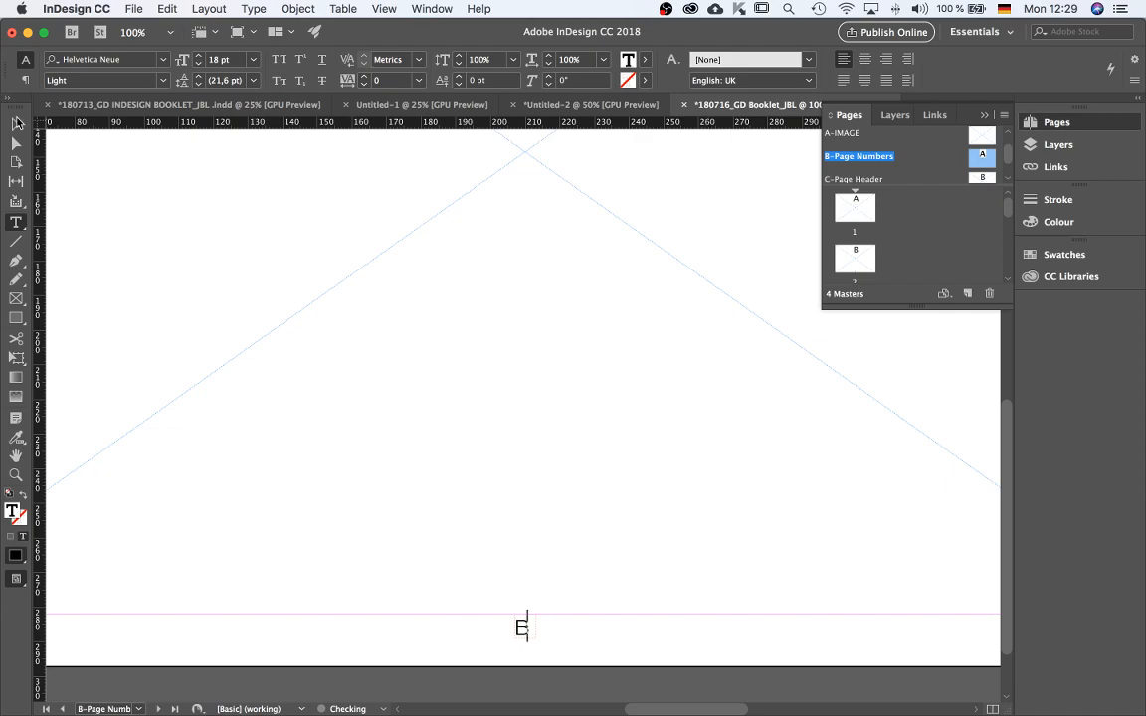
Open page 3 and scroll through the pages to review the page numbers.
{"action": "left_click", "coordinate": [15, 126]}
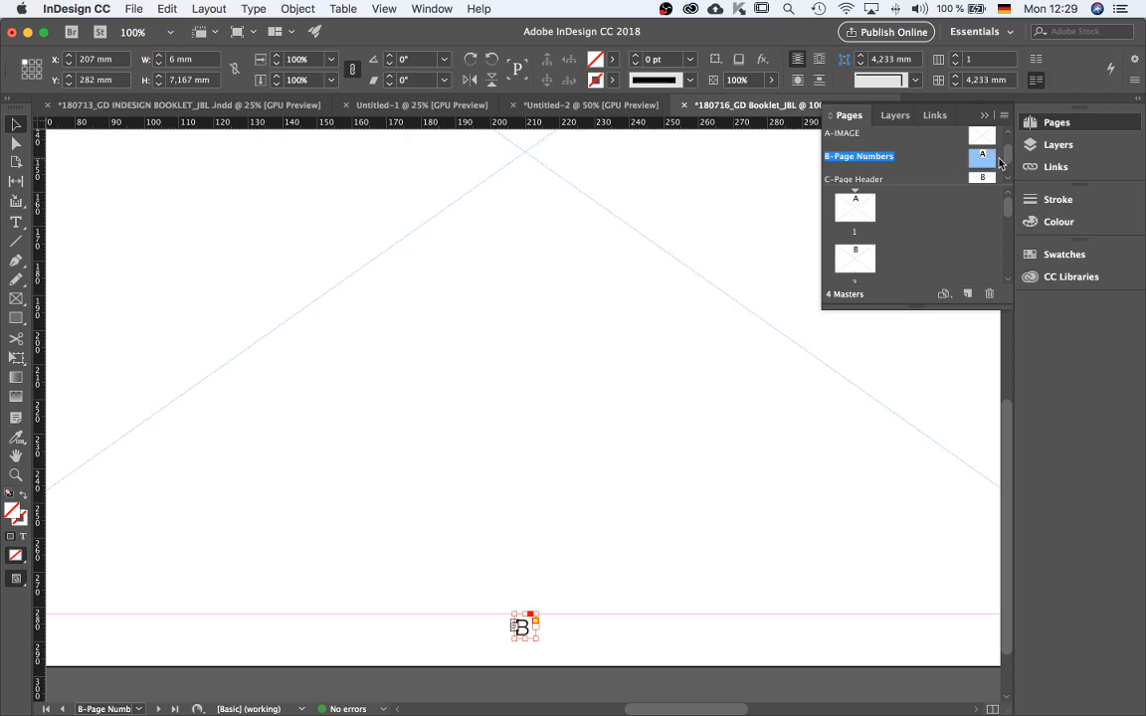
{"action": "scroll", "coordinate": [684, 350], "scroll_direction": "down", "scroll_amount": 1}
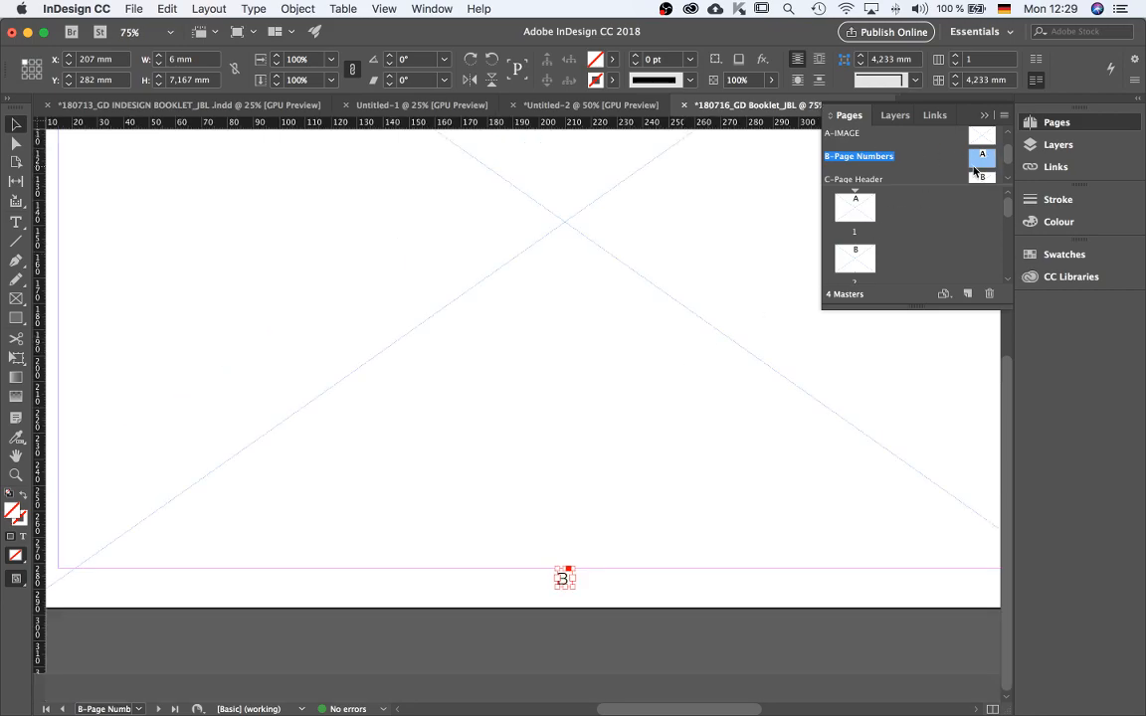
{"action": "scroll", "coordinate": [881, 152], "scroll_direction": "down", "scroll_amount": 2}
{"action": "scroll", "coordinate": [858, 251], "scroll_direction": "down", "scroll_amount": 5}
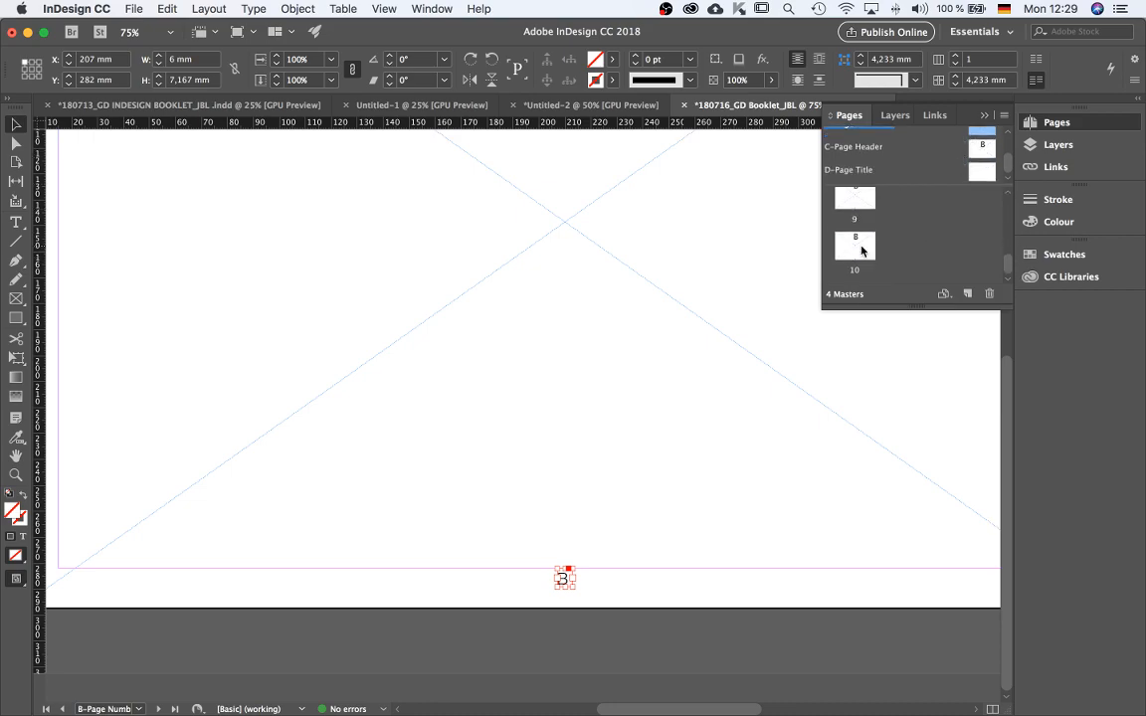
{"action": "scroll", "coordinate": [863, 252], "scroll_direction": "up", "scroll_amount": 5}
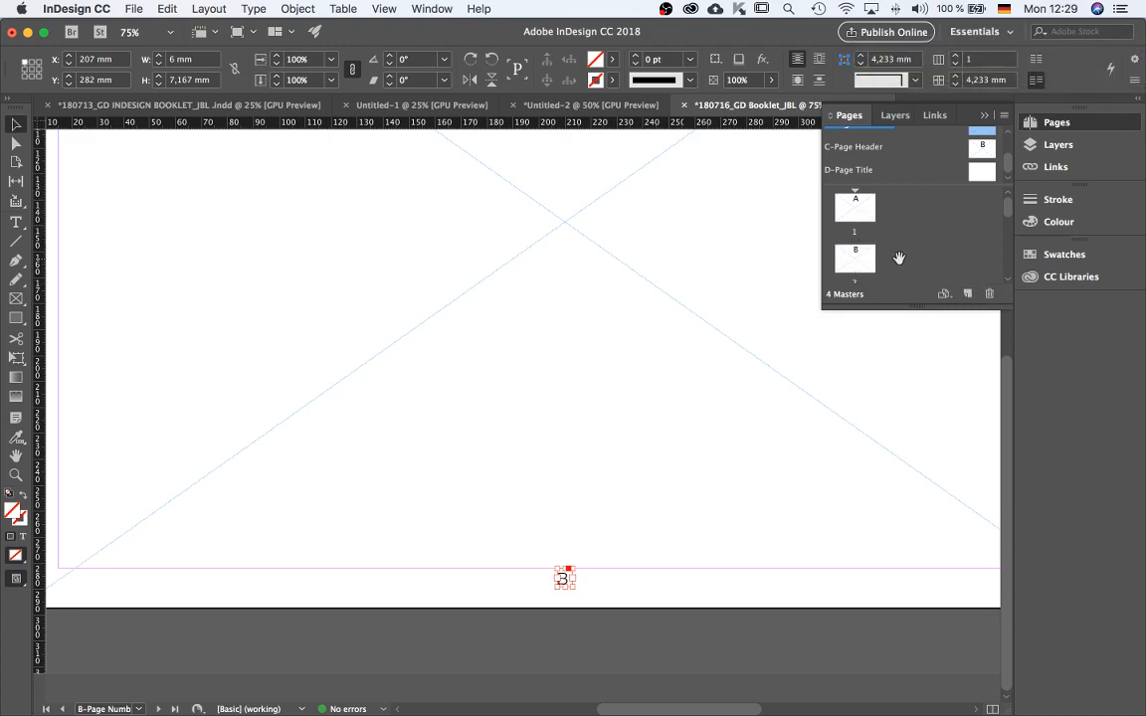
{"action": "scroll", "coordinate": [889, 261], "scroll_direction": "down", "scroll_amount": 1}
{"action": "scroll", "coordinate": [881, 288], "scroll_direction": "down", "scroll_amount": 5}
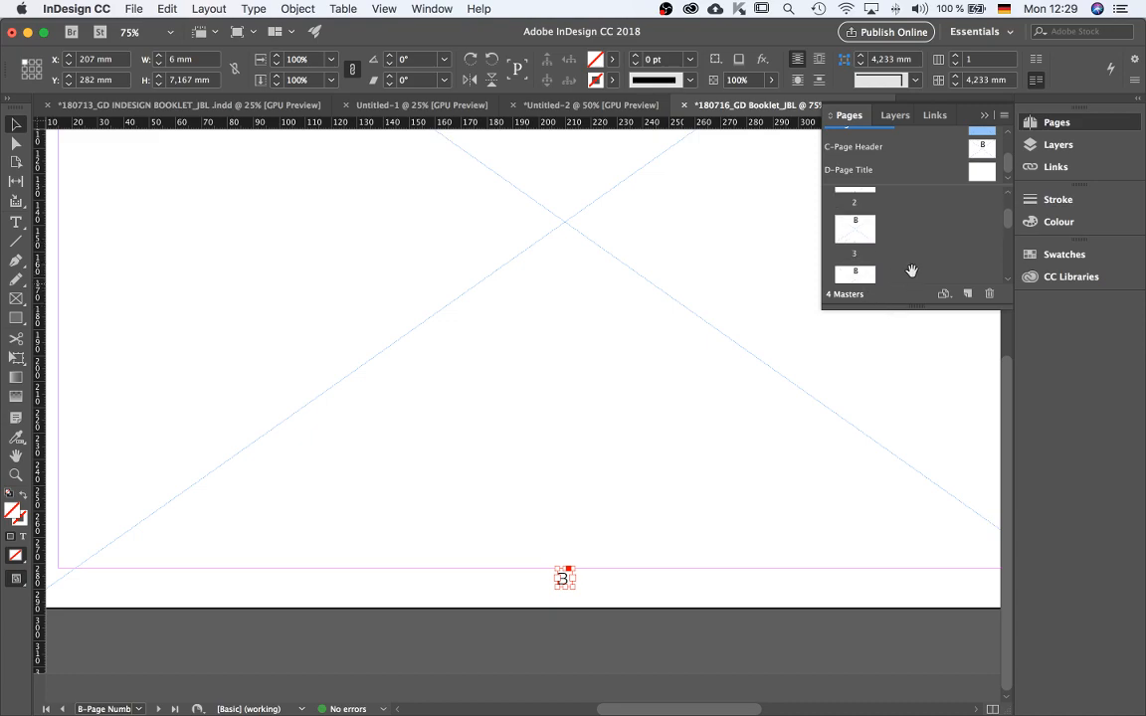
{"action": "left_click", "coordinate": [627, 474]}
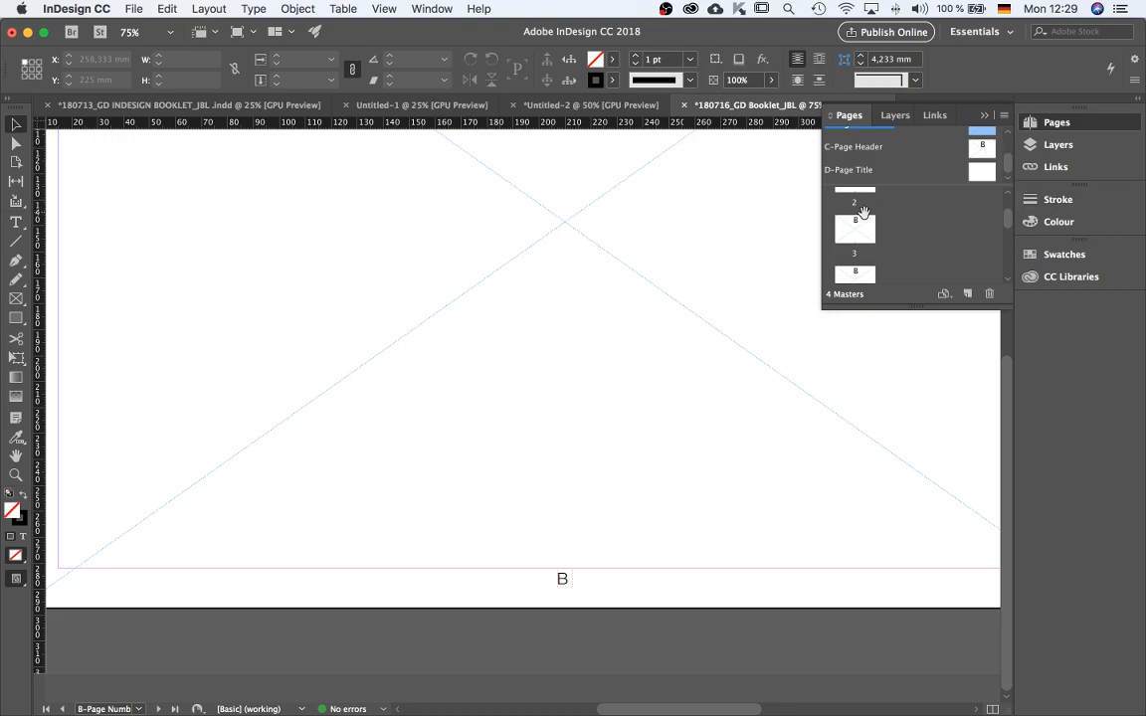
{"action": "scroll", "coordinate": [577, 513], "scroll_direction": "down", "scroll_amount": 1}
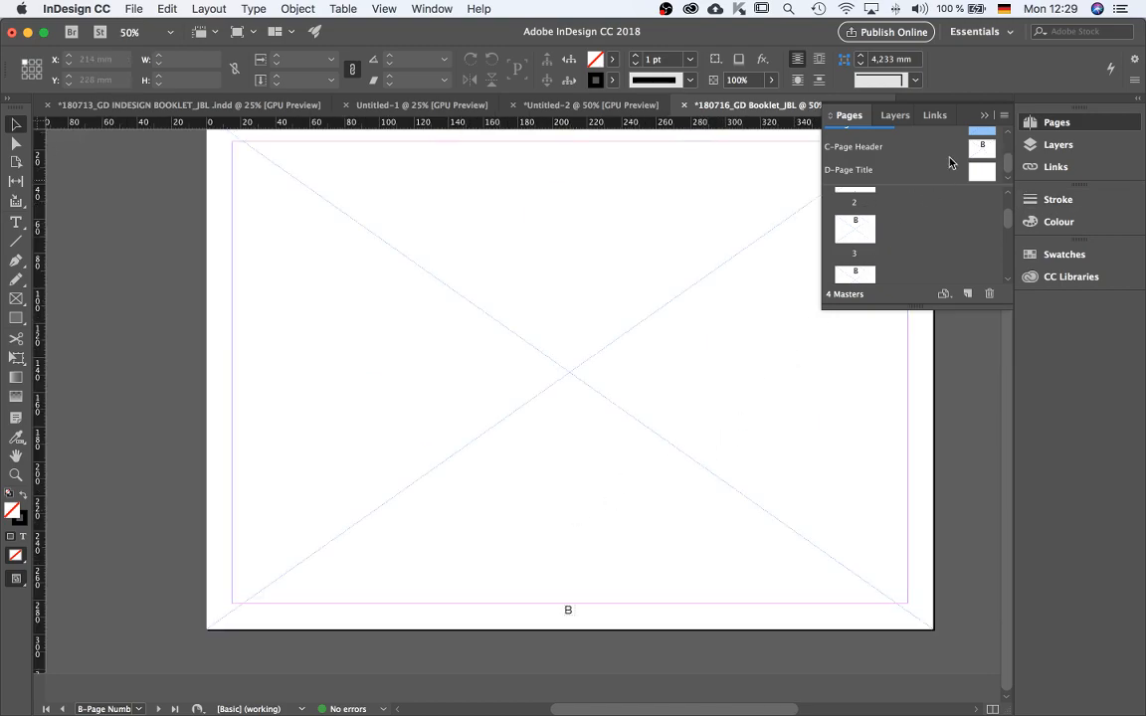
{"action": "double_click", "coordinate": [854, 241]}
{"action": "scroll", "coordinate": [582, 463], "scroll_direction": "up", "scroll_amount": 1}
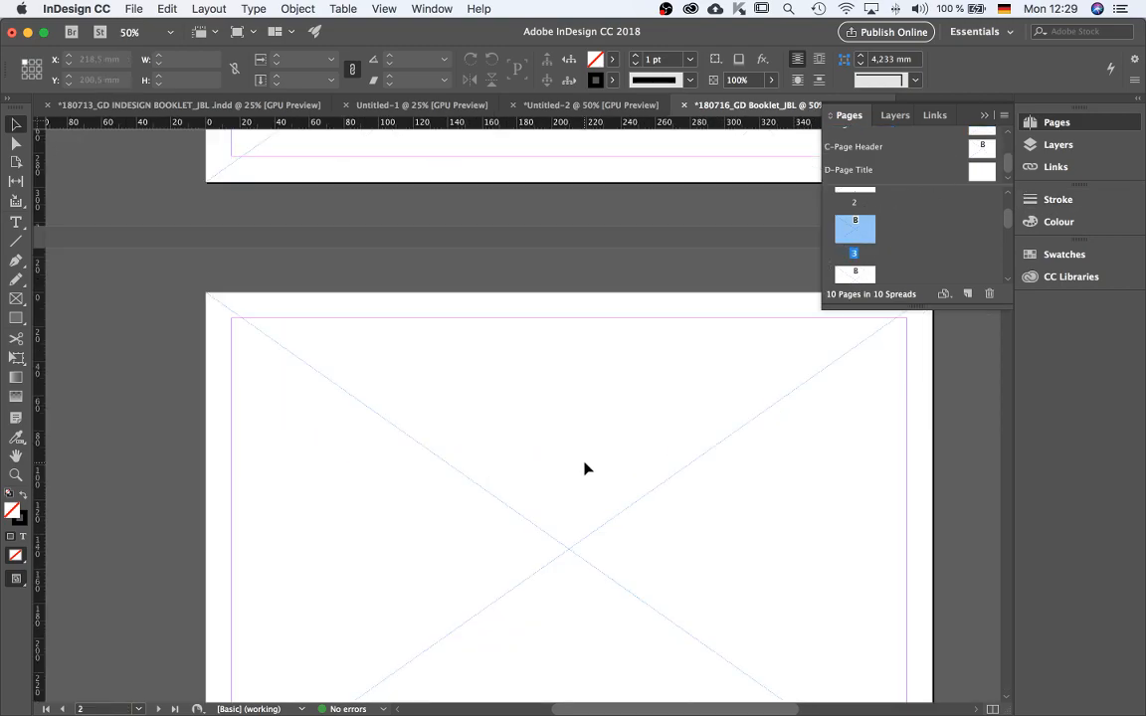
{"action": "scroll", "coordinate": [595, 427], "scroll_direction": "down", "scroll_amount": 3}
{"action": "scroll", "coordinate": [594, 426], "scroll_direction": "down", "scroll_amount": 1}
{"action": "scroll", "coordinate": [593, 428], "scroll_direction": "down", "scroll_amount": 10}
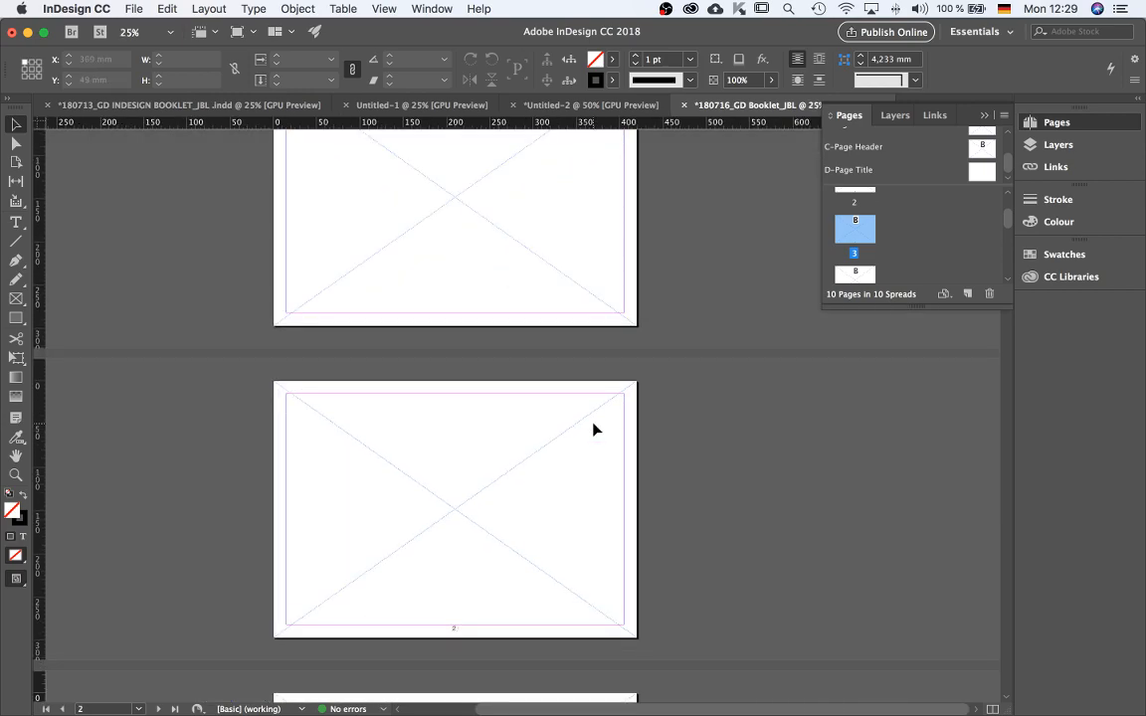
Open the C-Page Header master for editing.
{"action": "scroll", "coordinate": [595, 429], "scroll_direction": "up", "scroll_amount": 10}
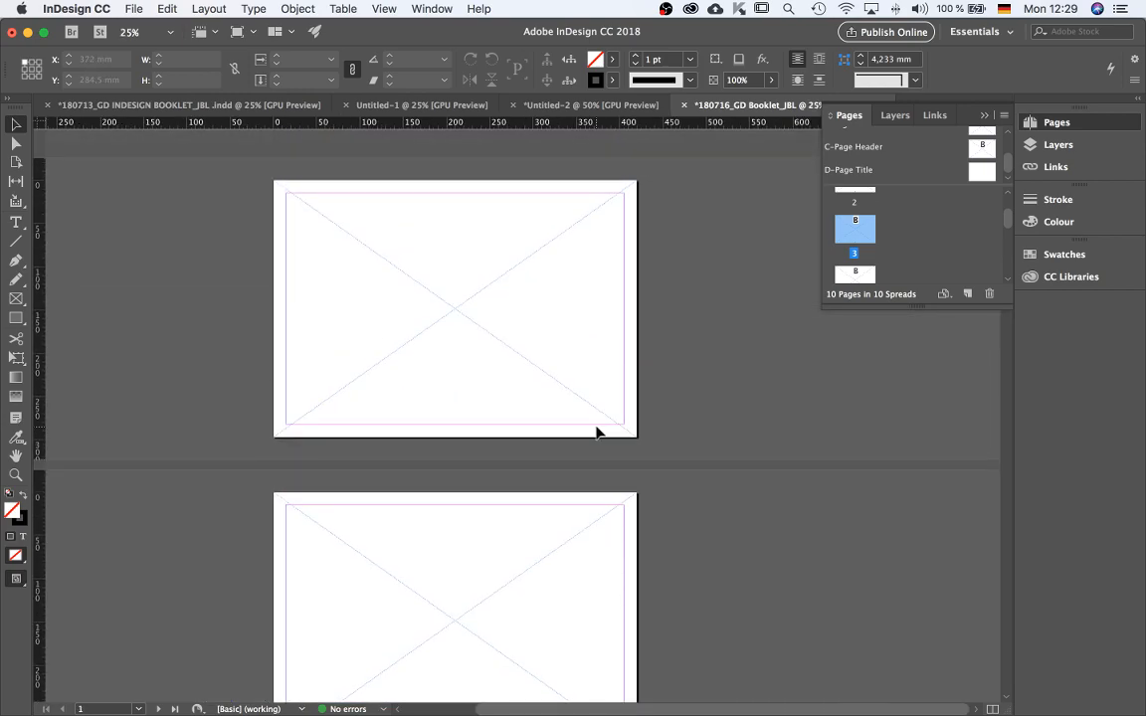
{"action": "scroll", "coordinate": [923, 234], "scroll_direction": "up", "scroll_amount": 2}
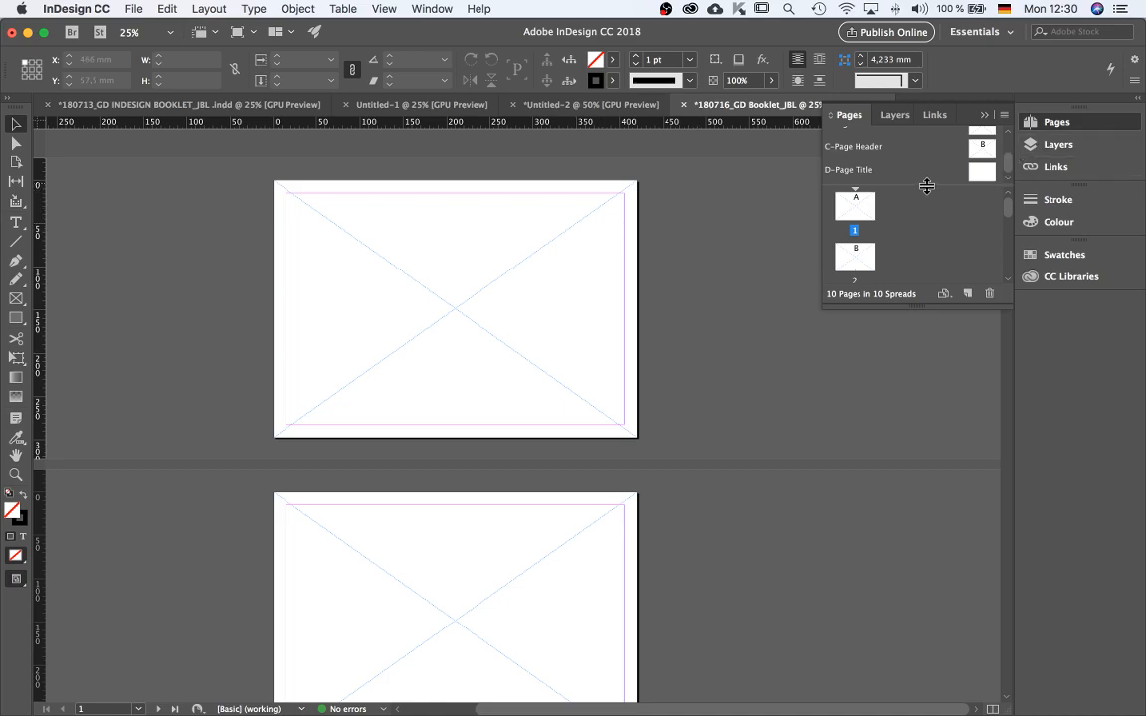
{"action": "scroll", "coordinate": [950, 165], "scroll_direction": "up", "scroll_amount": 2}
{"action": "scroll", "coordinate": [882, 173], "scroll_direction": "down", "scroll_amount": 1}
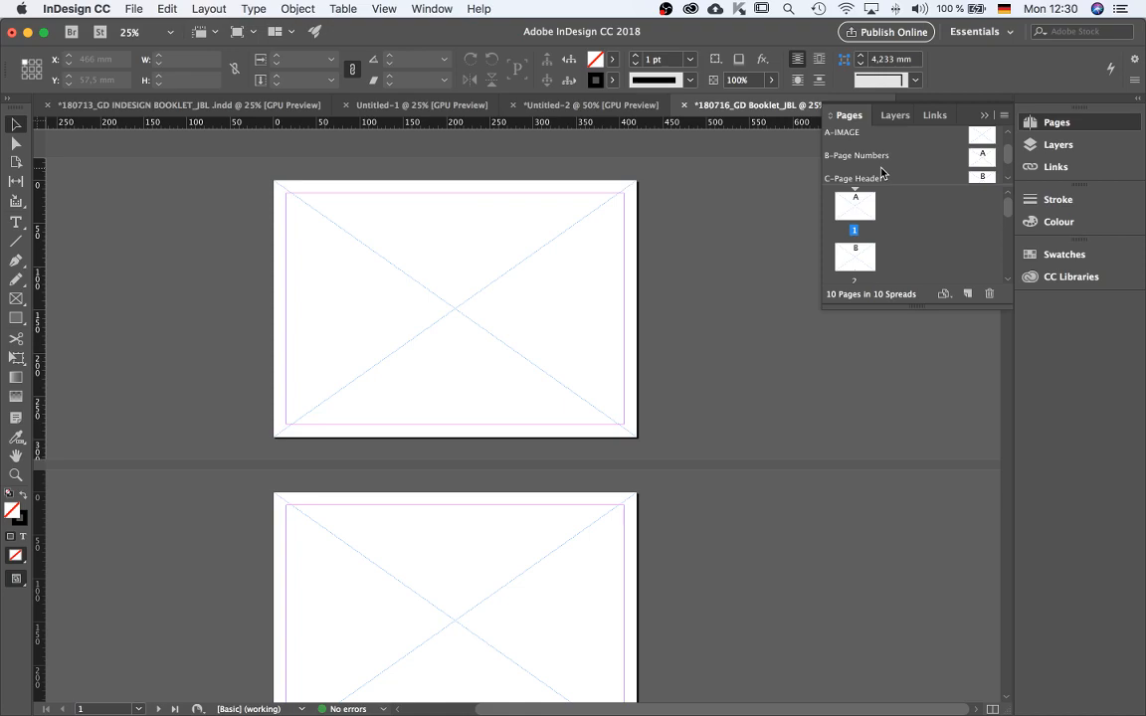
{"action": "scroll", "coordinate": [895, 162], "scroll_direction": "down", "scroll_amount": 1}
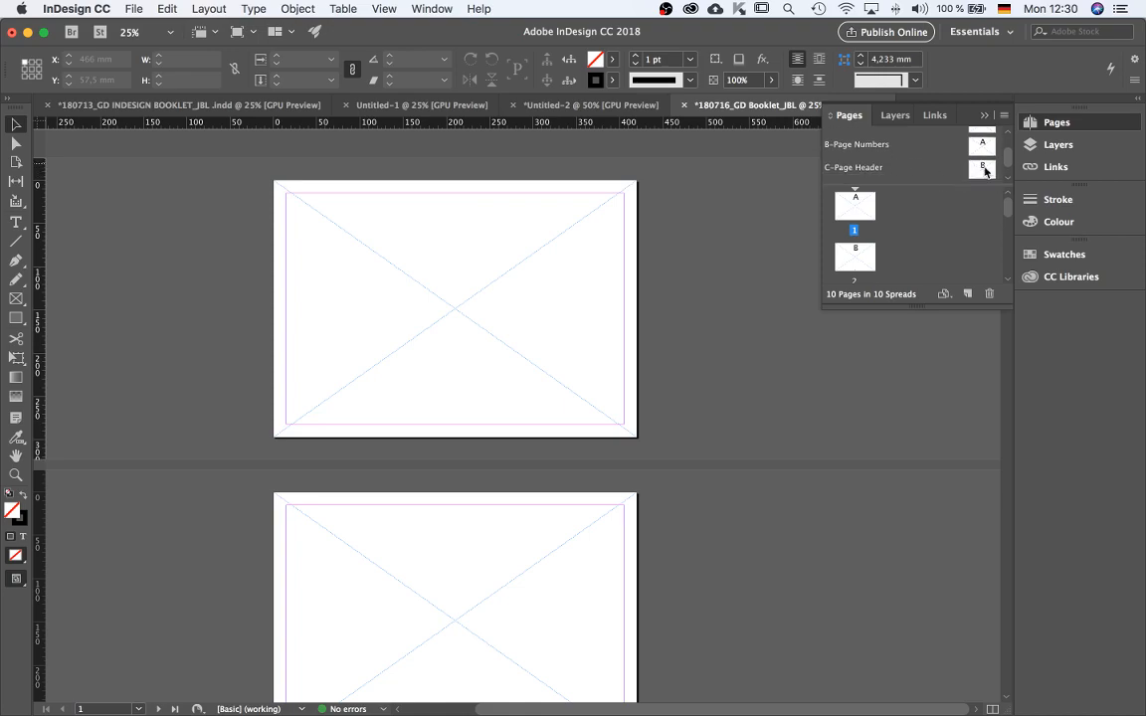
{"action": "double_click", "coordinate": [989, 168]}
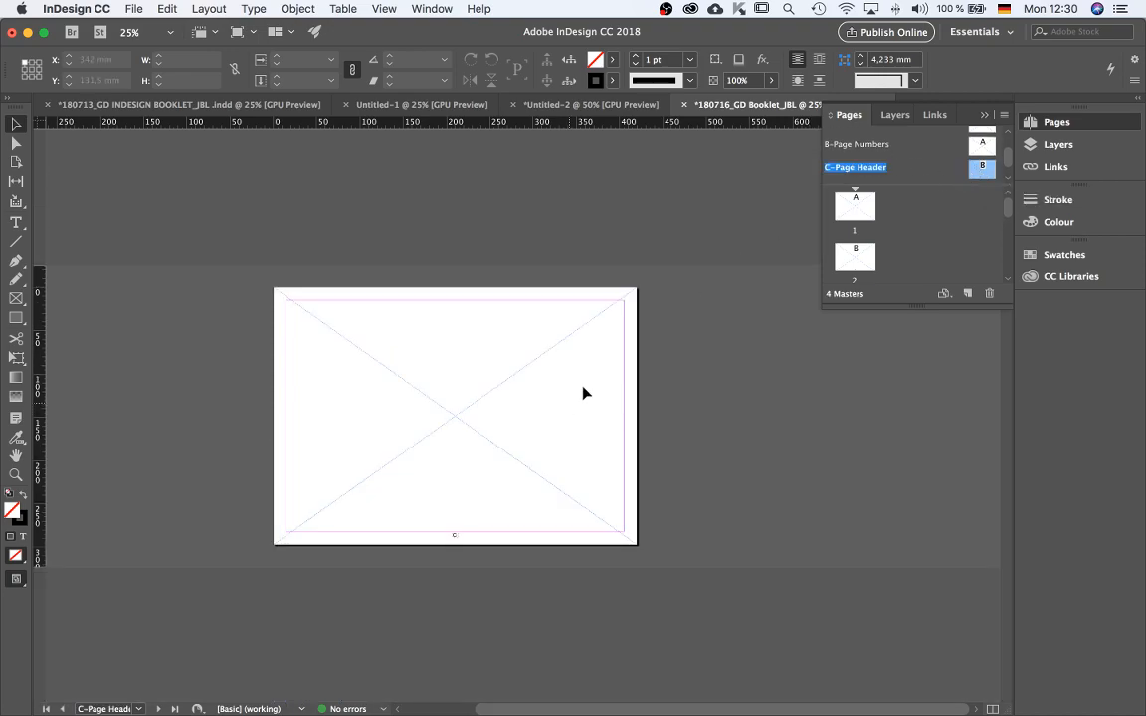
Copy the header text frame from the Untitled-2 document and paste it in place on the C-Page Header master.
{"action": "left_click", "coordinate": [517, 104]}
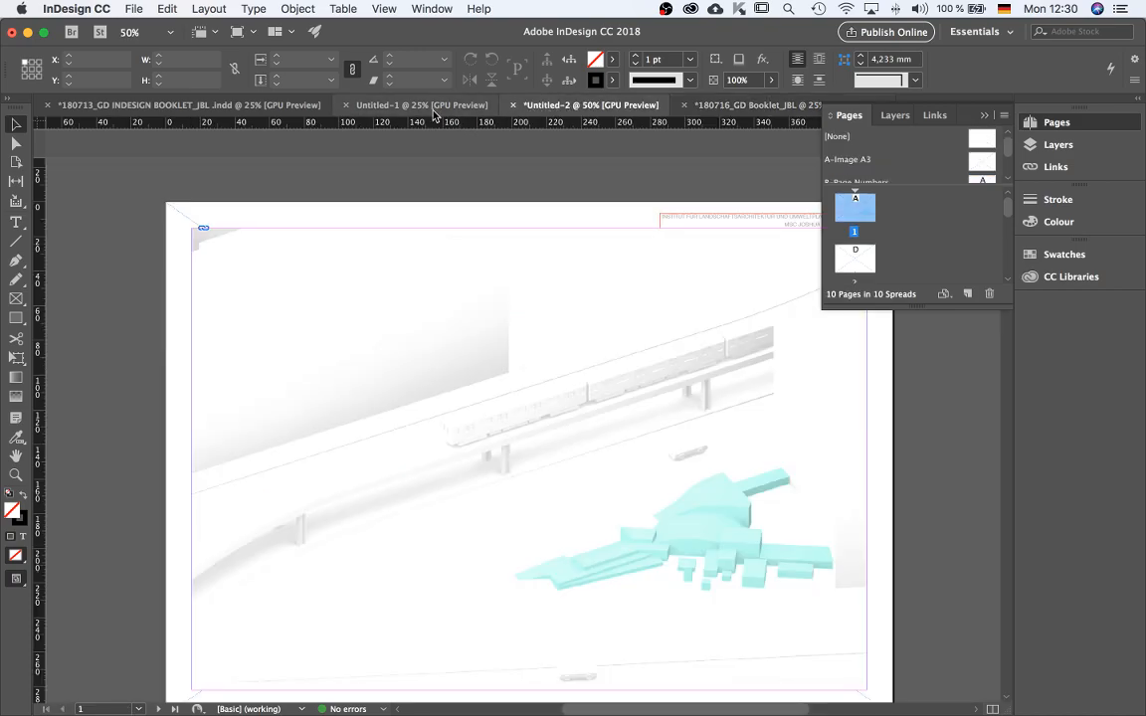
{"action": "scroll", "coordinate": [643, 278], "scroll_direction": "down", "scroll_amount": 1}
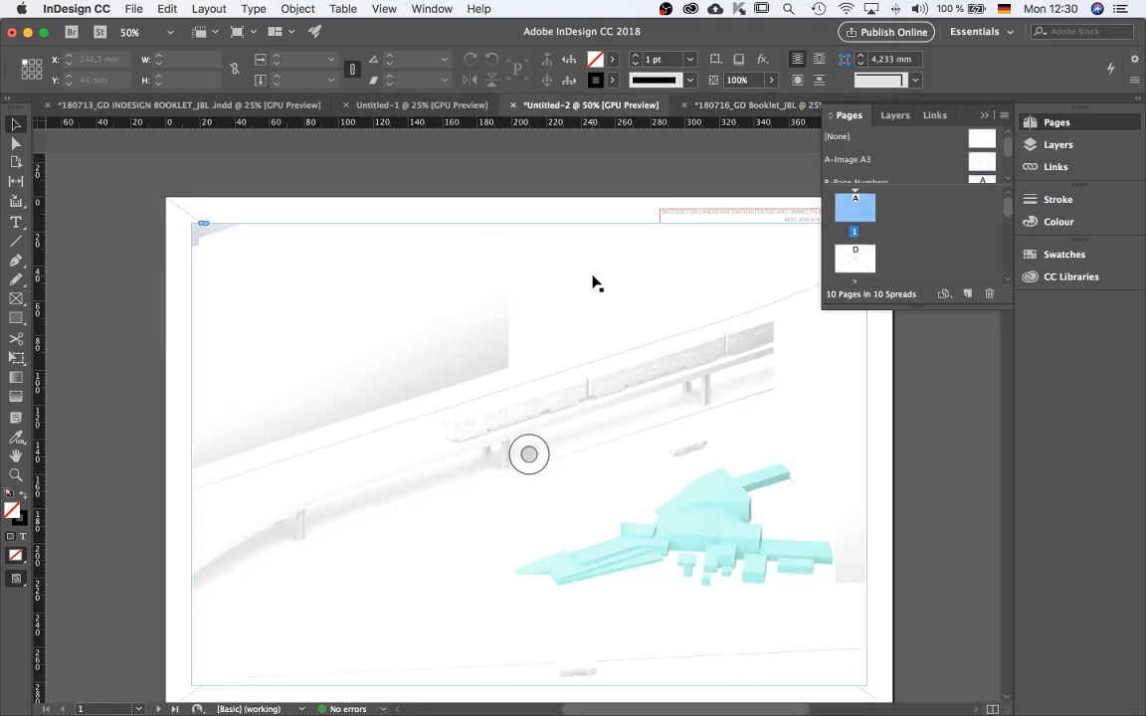
{"action": "scroll", "coordinate": [594, 280], "scroll_direction": "down", "scroll_amount": 1}
{"action": "scroll", "coordinate": [626, 212], "scroll_direction": "up", "scroll_amount": 1}
{"action": "left_click", "coordinate": [604, 222]}
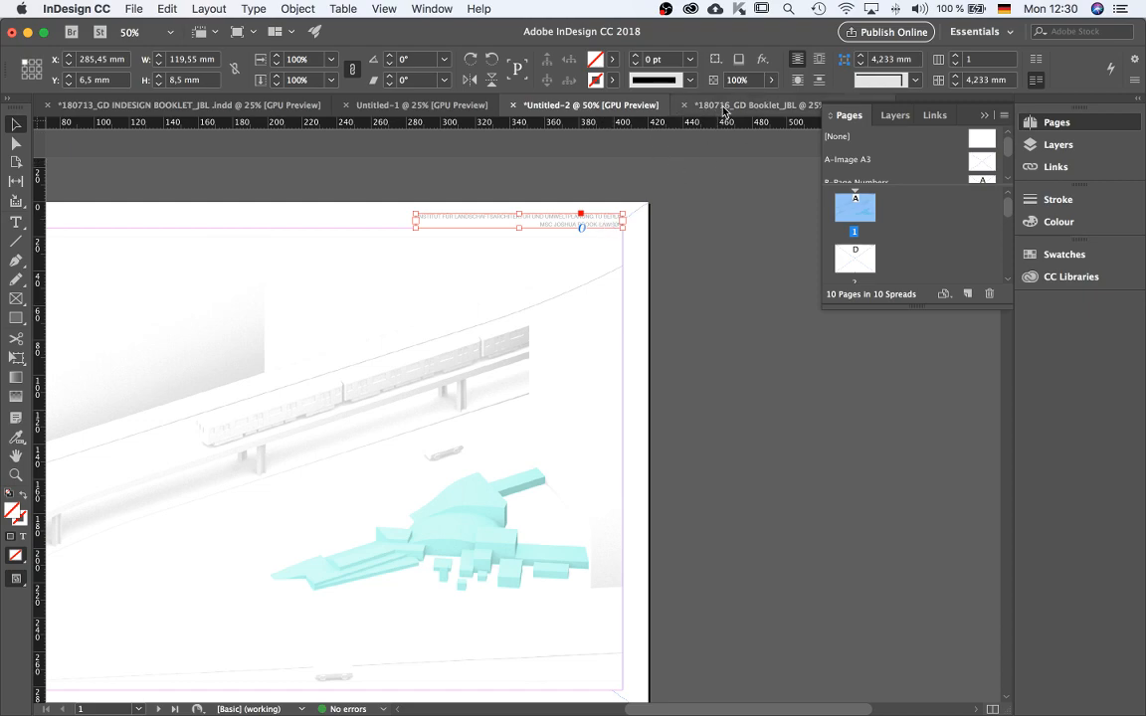
{"action": "left_click", "coordinate": [697, 105]}
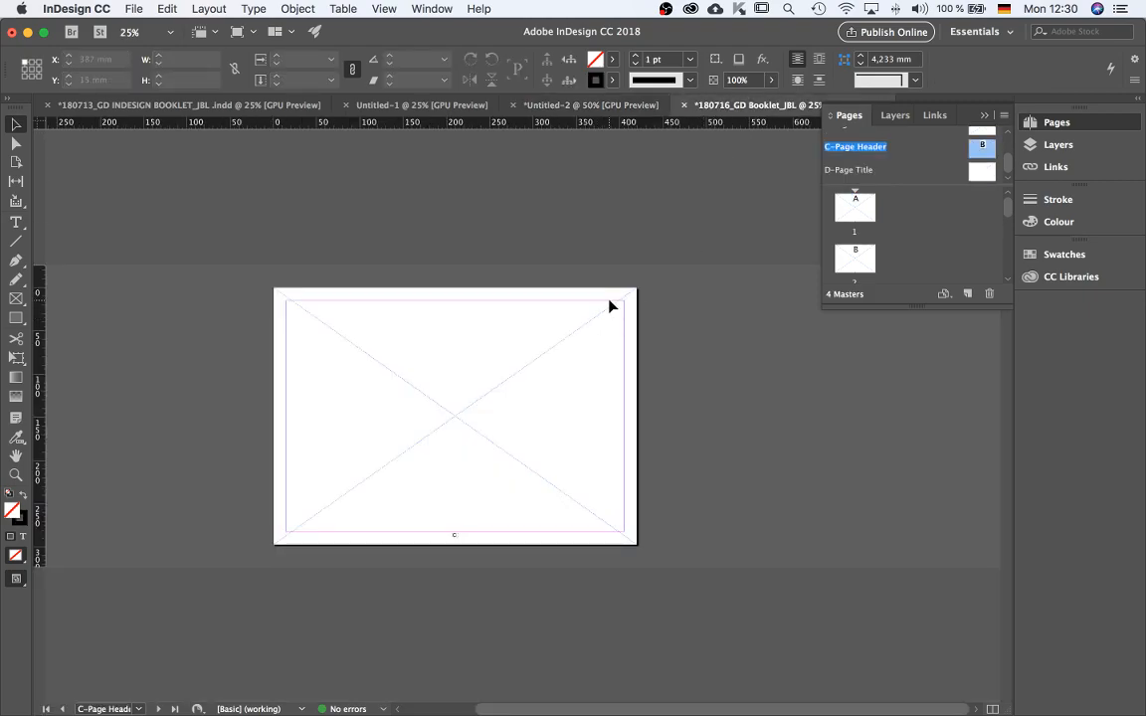
{"action": "scroll", "coordinate": [610, 307], "scroll_direction": "up", "scroll_amount": 1}
{"action": "scroll", "coordinate": [605, 278], "scroll_direction": "down", "scroll_amount": 1}
{"action": "scroll", "coordinate": [604, 305], "scroll_direction": "up", "scroll_amount": 1}
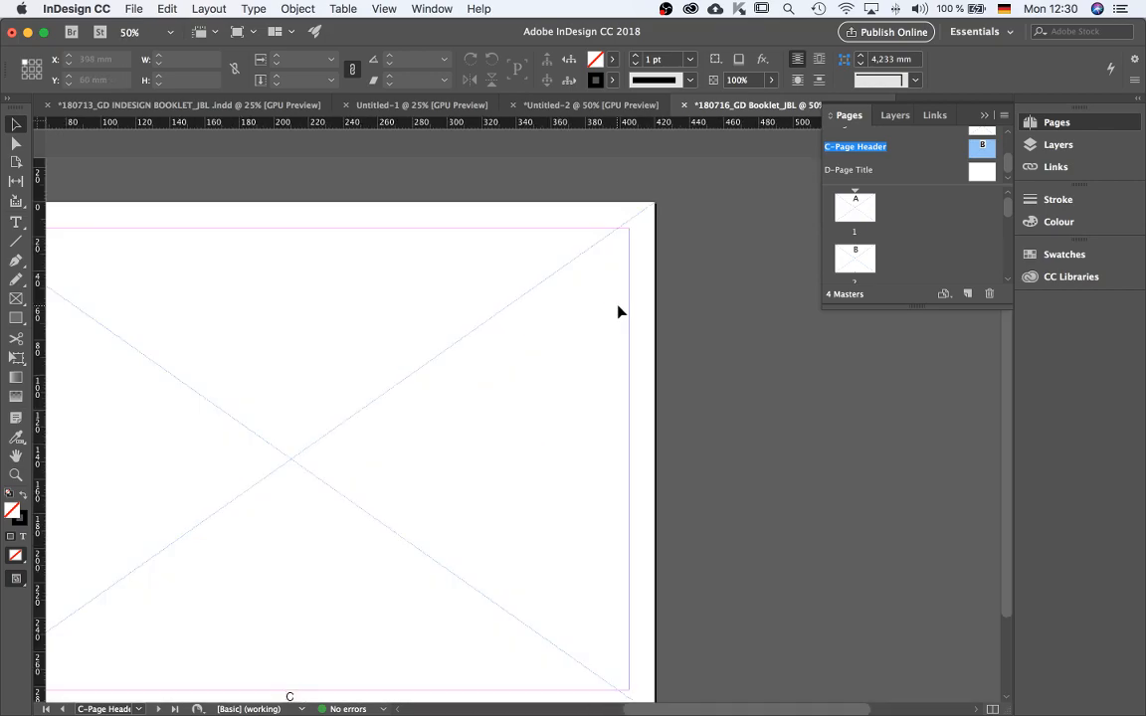
{"action": "scroll", "coordinate": [604, 297], "scroll_direction": "down", "scroll_amount": 1}
{"action": "scroll", "coordinate": [613, 284], "scroll_direction": "up", "scroll_amount": 1}
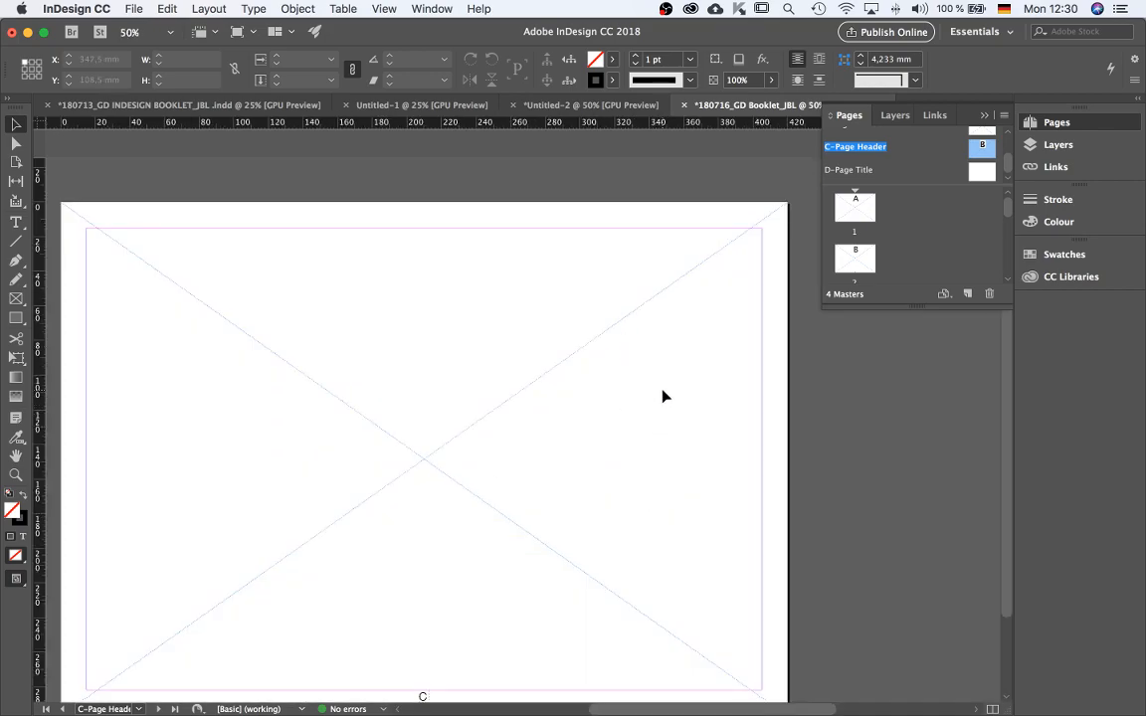
{"action": "key", "text": "super+alt+shift+v"}
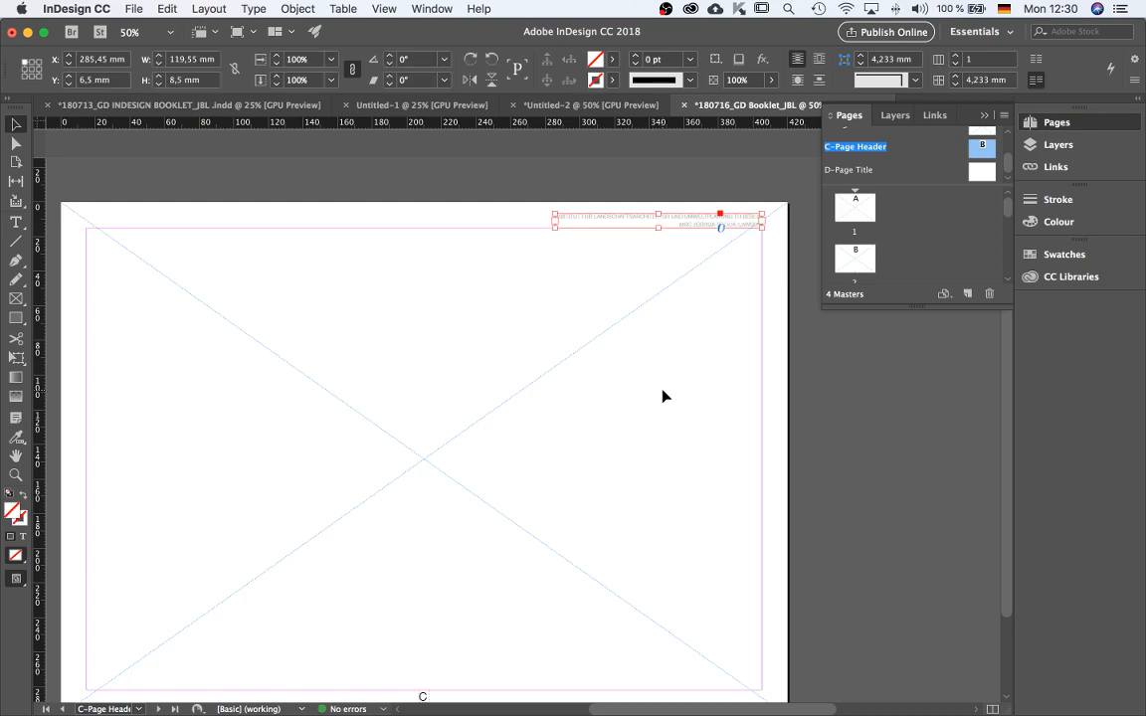
{"action": "left_click", "coordinate": [663, 389]}
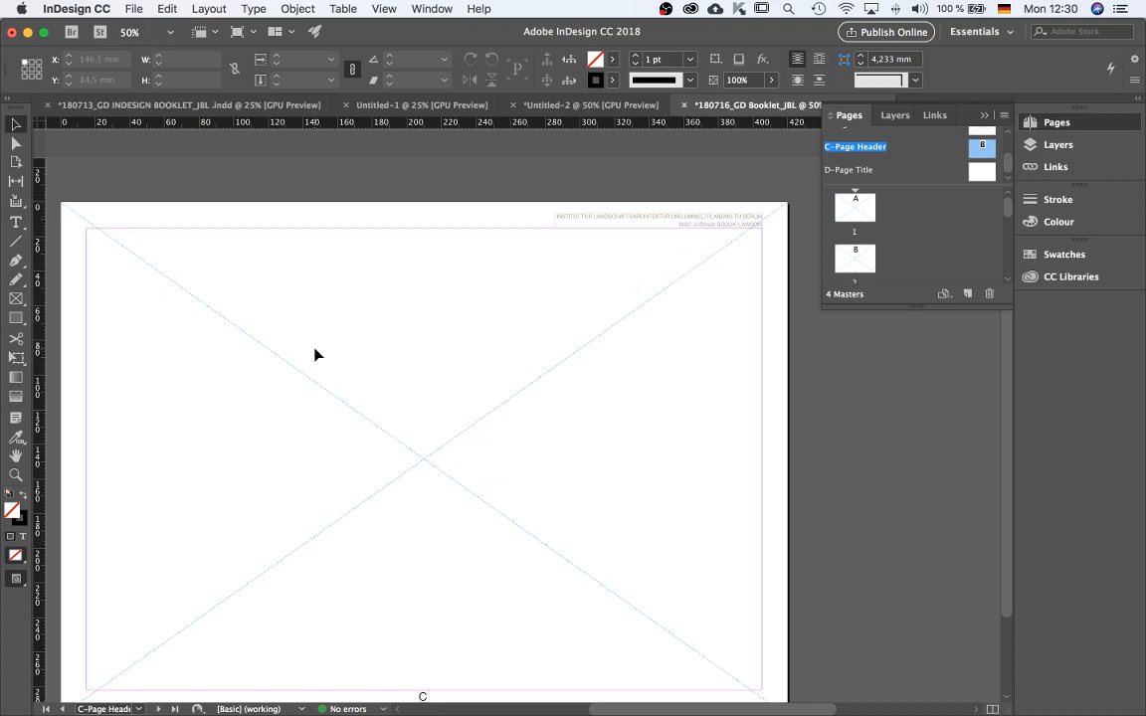
{"action": "key", "text": "shift+super+k"}
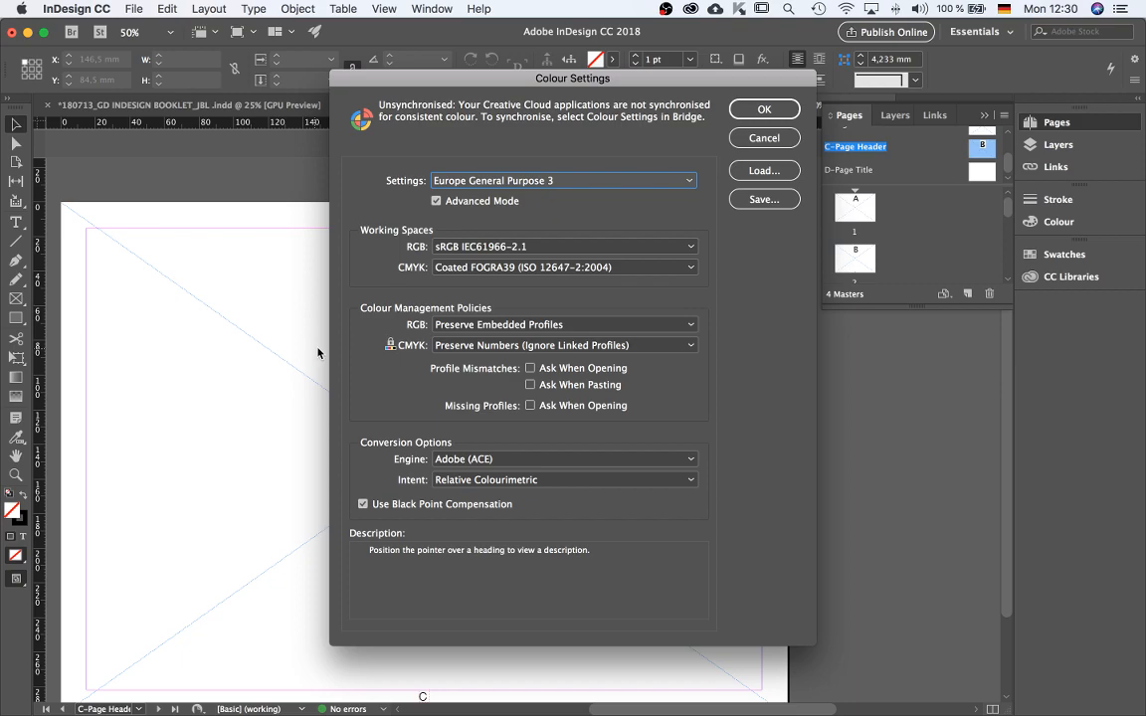
{"action": "left_click", "coordinate": [766, 144]}
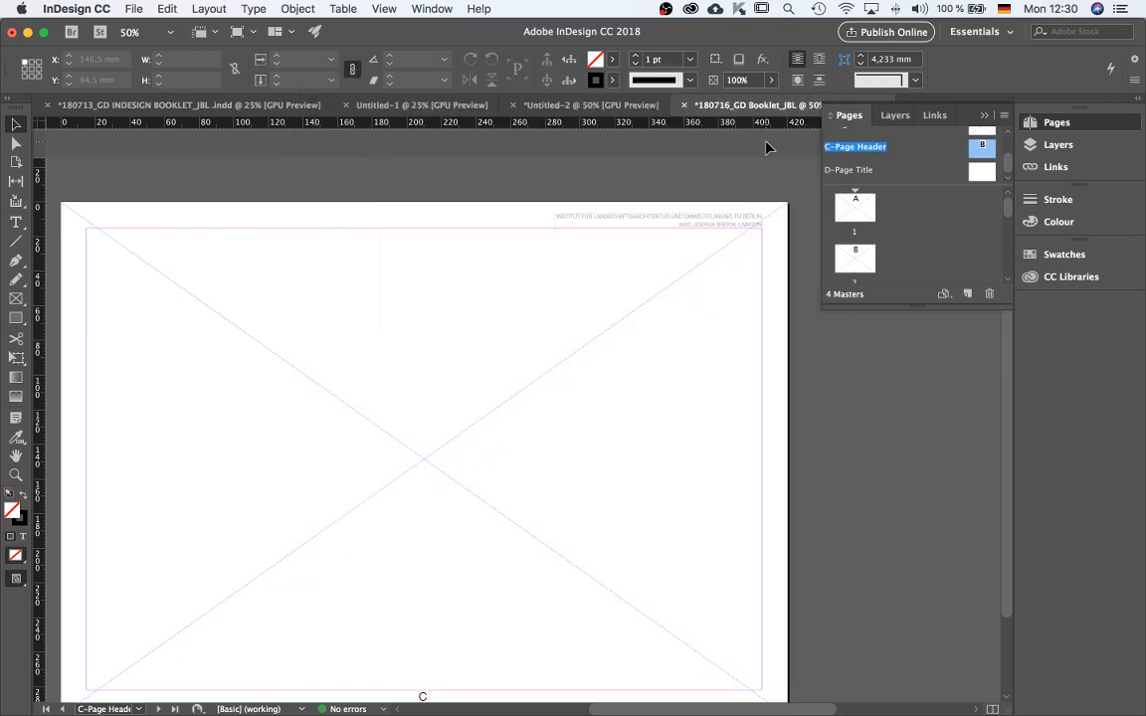
{"action": "key", "text": "alt+shift+super+k"}
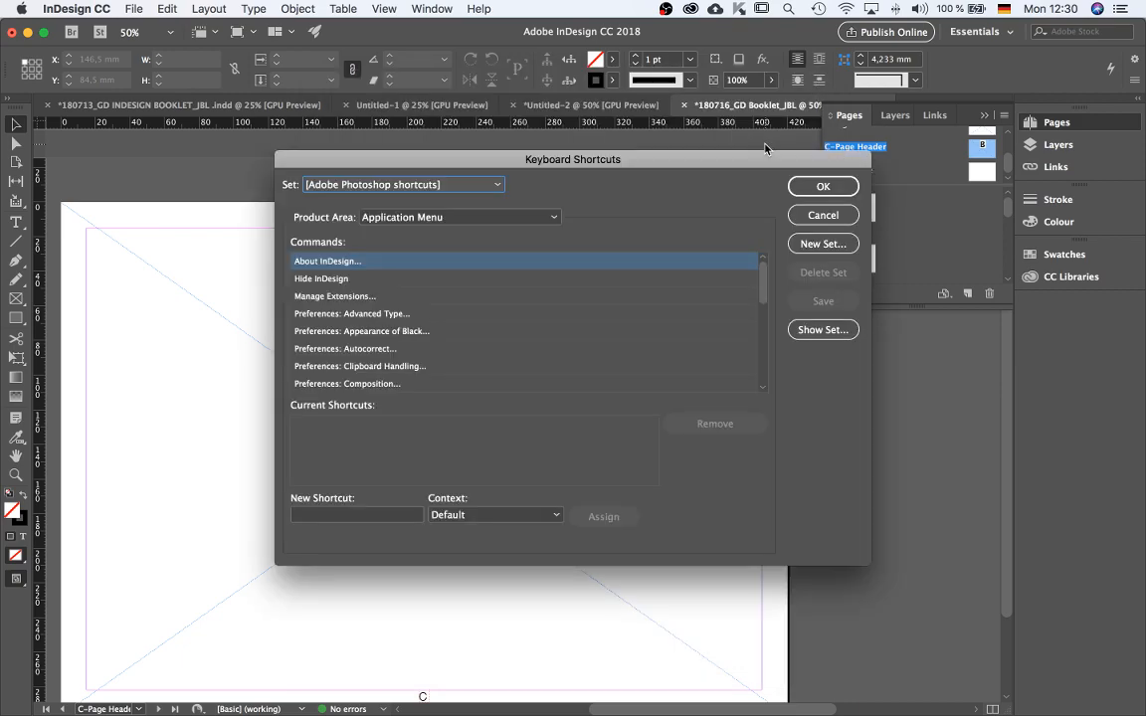
{"action": "left_click", "coordinate": [823, 215]}
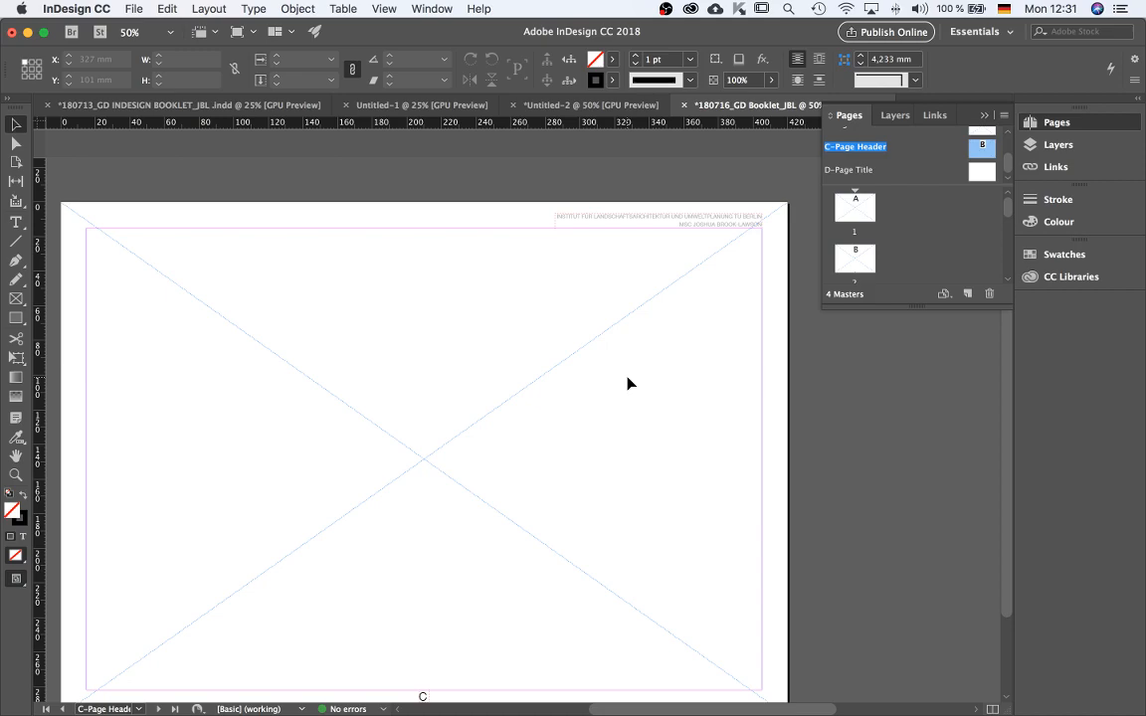
Browse the keyboard shortcut sets and product areas in the Keyboard Shortcuts dialog without changing anything.
{"action": "key", "text": "super+alt+shift+k"}
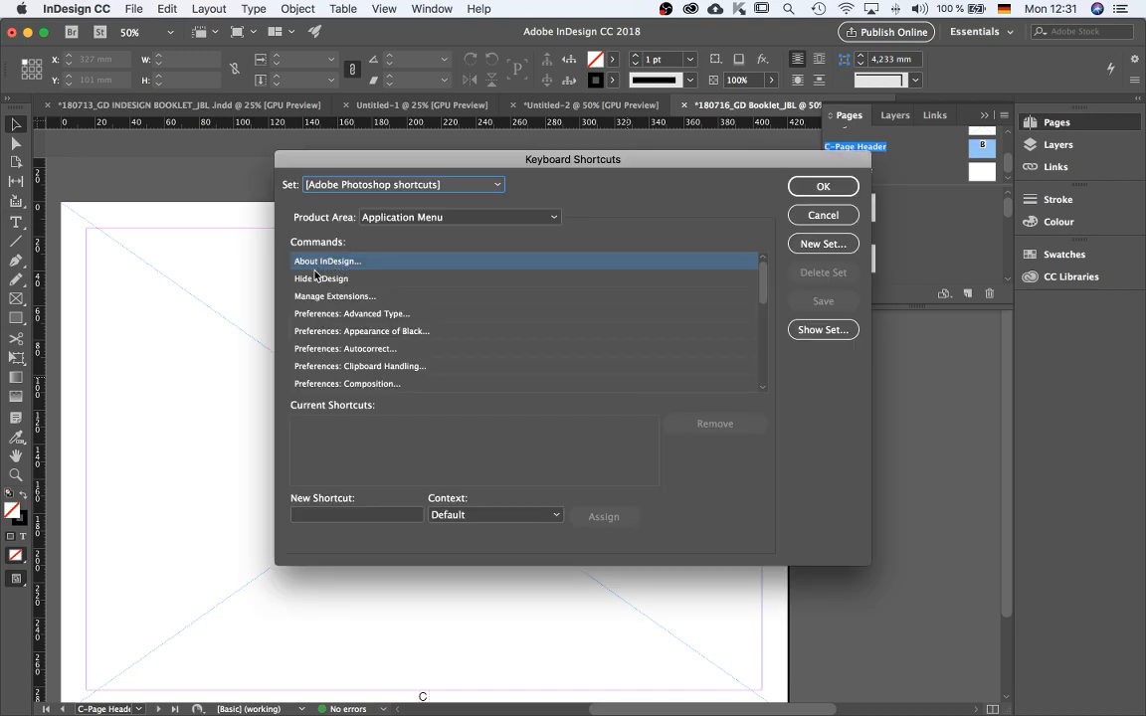
{"action": "scroll", "coordinate": [417, 300], "scroll_direction": "down", "scroll_amount": 7}
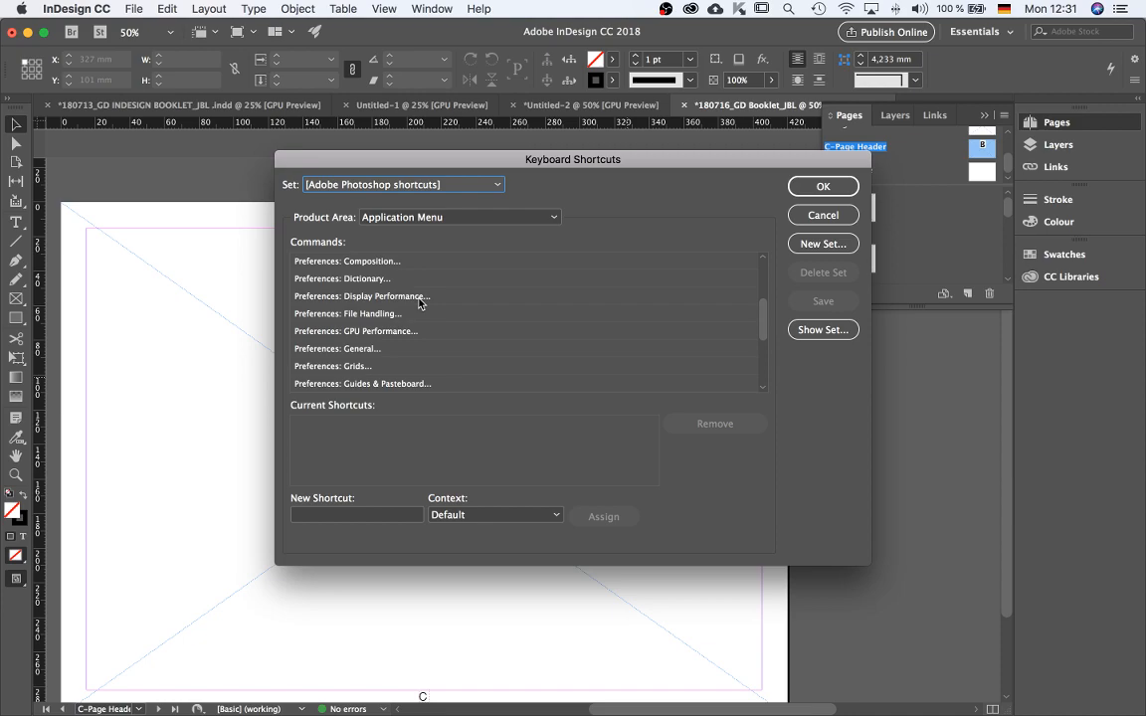
{"action": "left_click", "coordinate": [469, 217]}
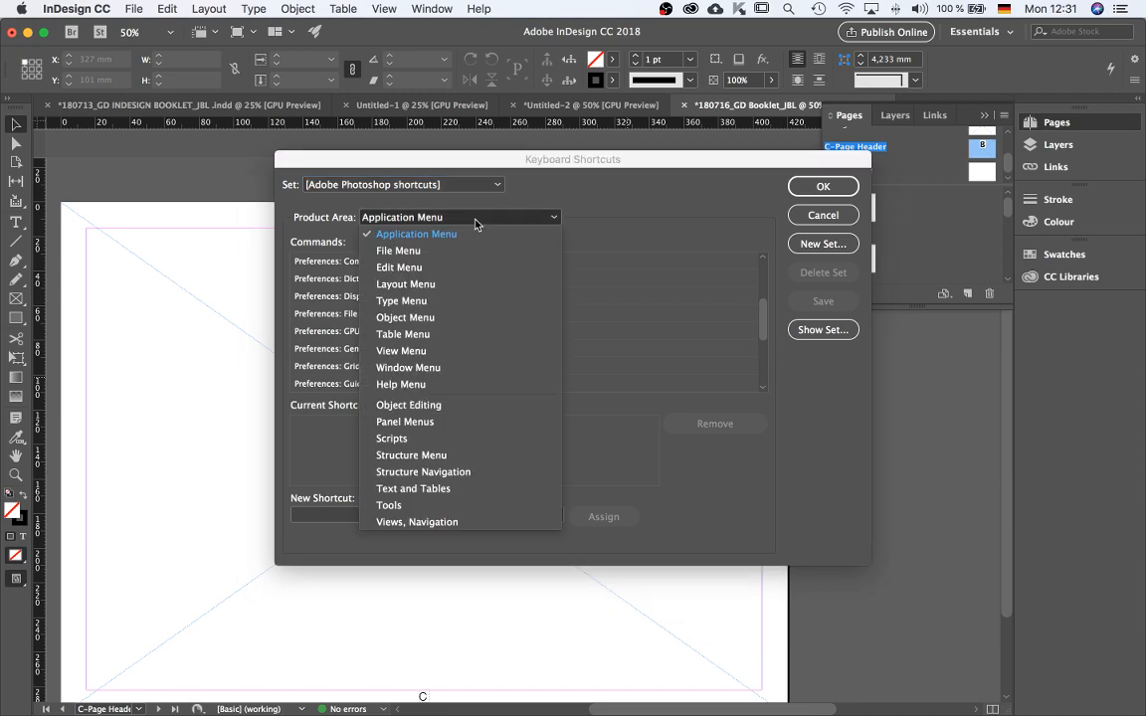
{"action": "left_click", "coordinate": [618, 161]}
{"action": "left_click", "coordinate": [418, 187]}
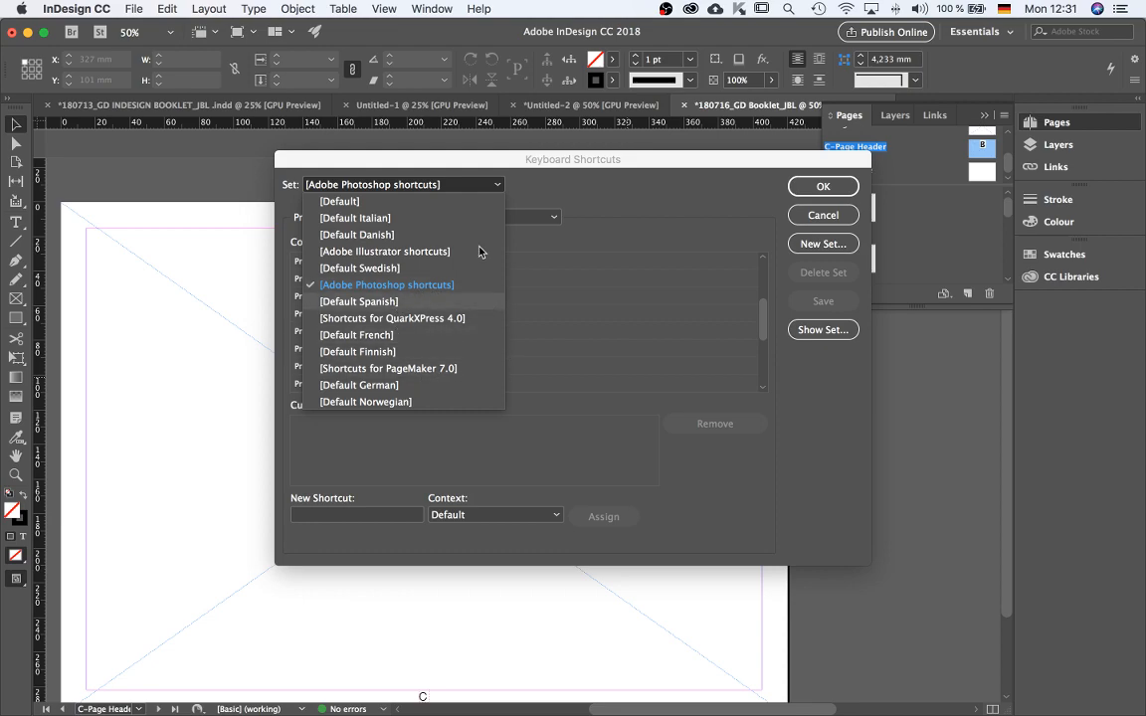
{"action": "left_click", "coordinate": [474, 156]}
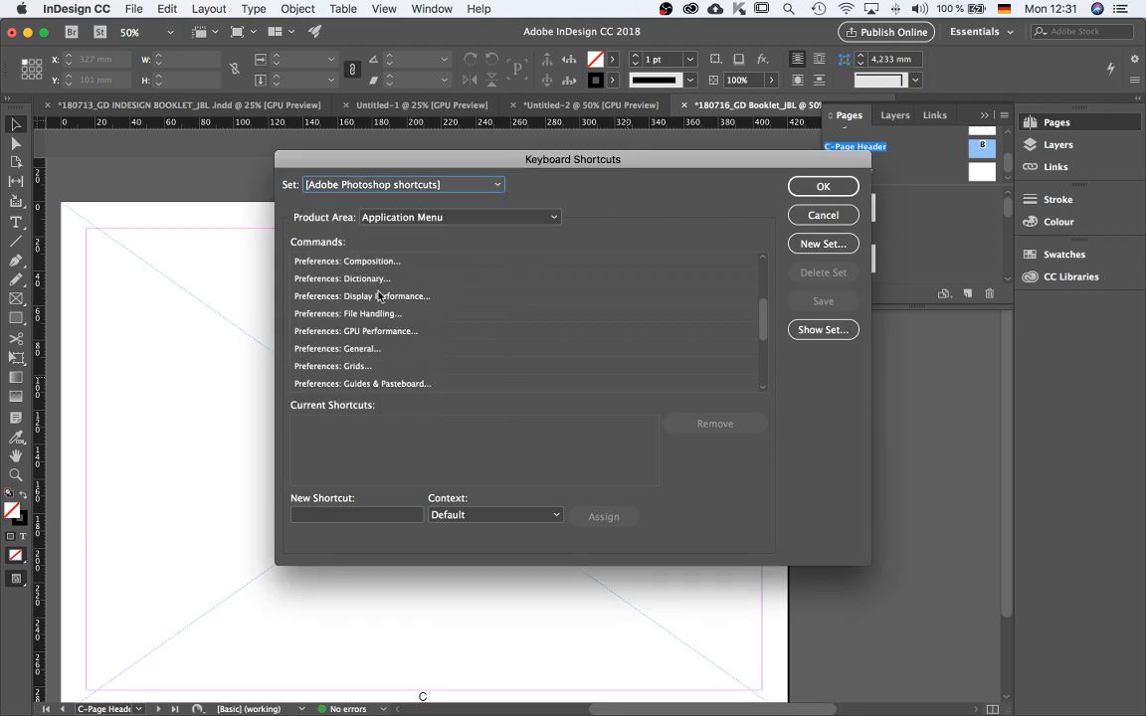
{"action": "scroll", "coordinate": [382, 298], "scroll_direction": "down", "scroll_amount": 3}
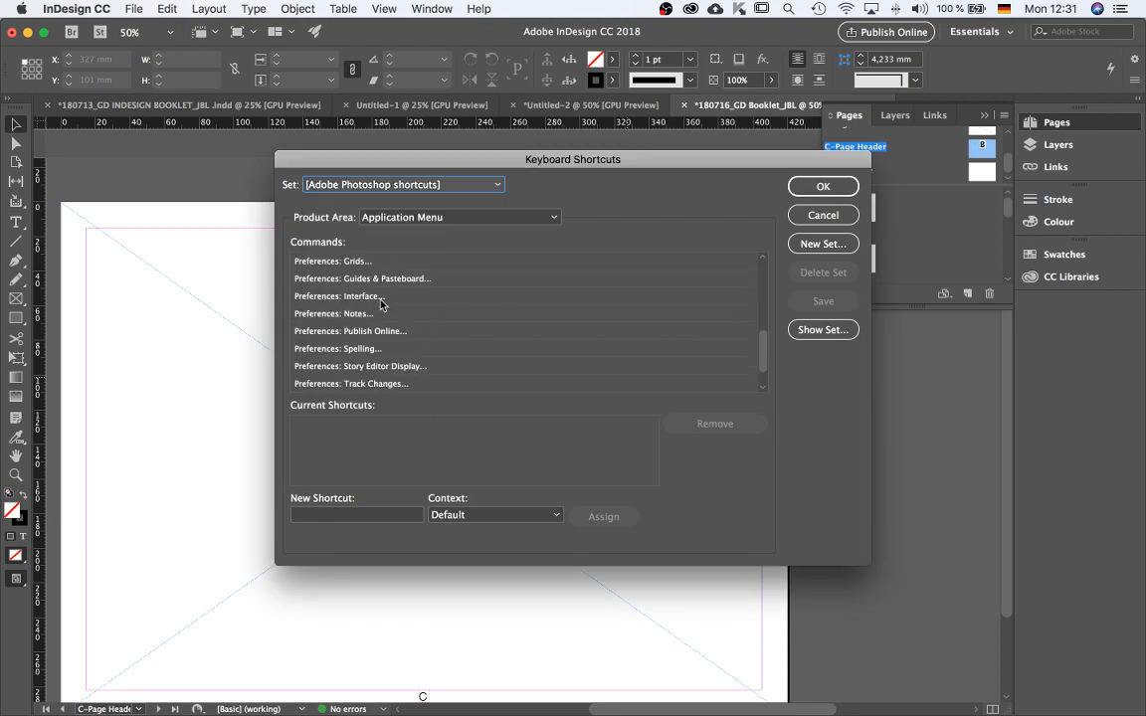
{"action": "left_click", "coordinate": [824, 244]}
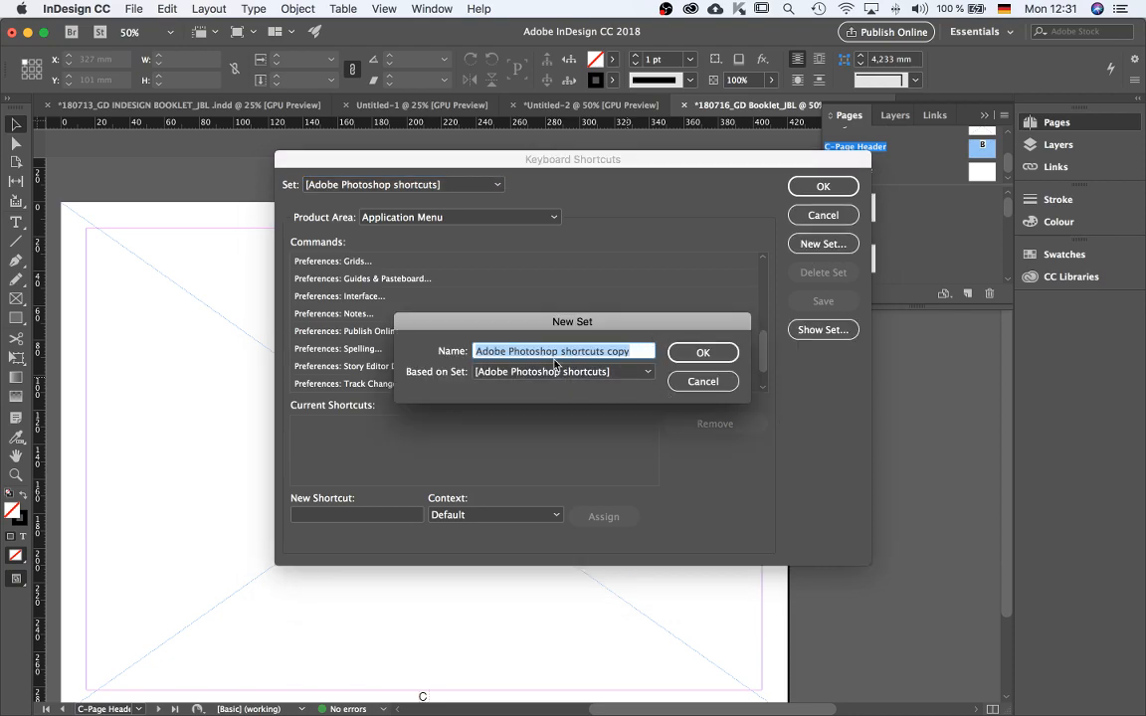
{"action": "left_click", "coordinate": [701, 381]}
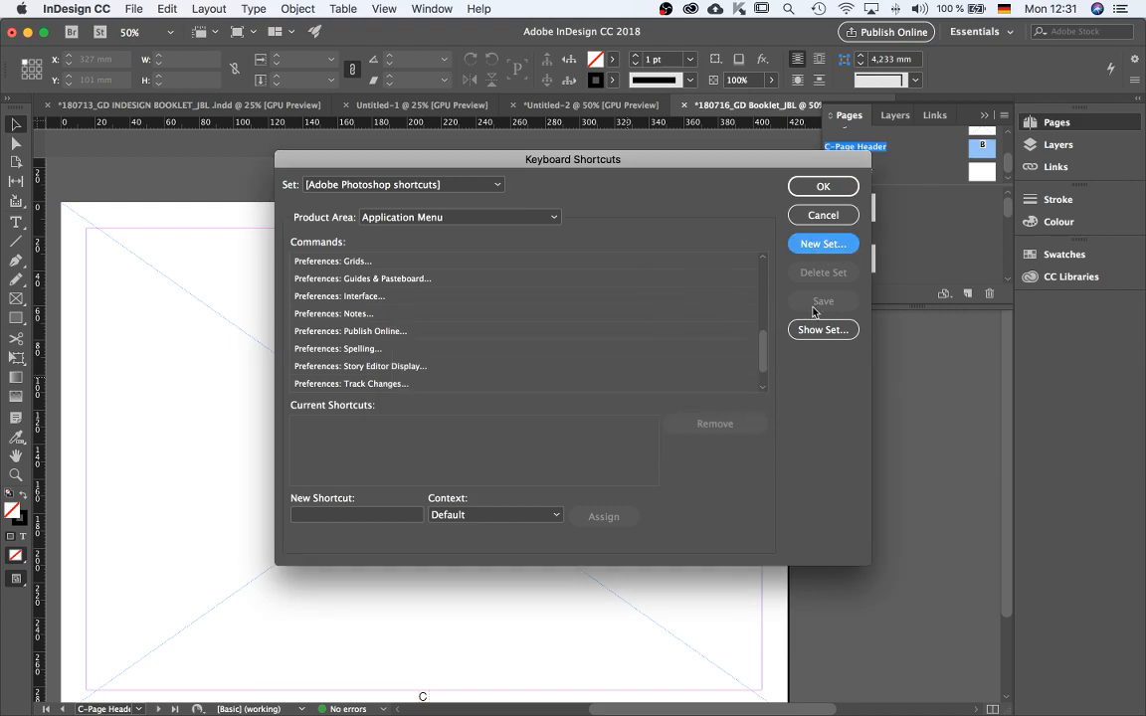
{"action": "left_click", "coordinate": [823, 214]}
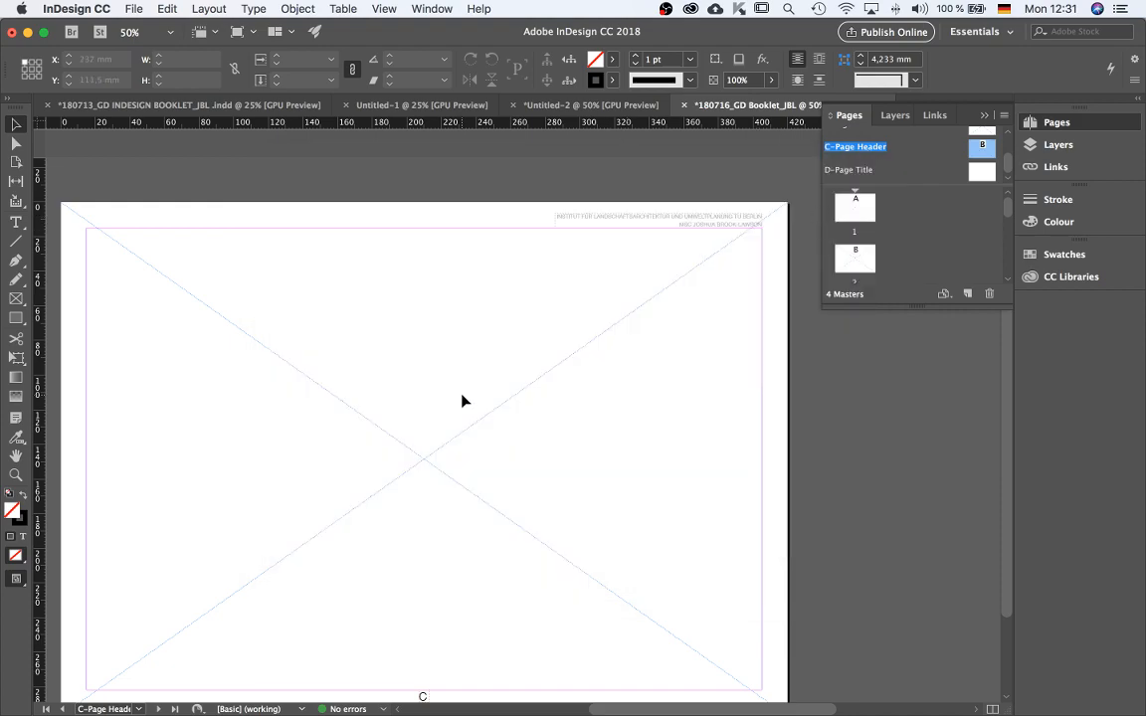
Zoom in to check the pasted header text on the C-Page Header master.
{"action": "scroll", "coordinate": [519, 376], "scroll_direction": "down", "scroll_amount": 2}
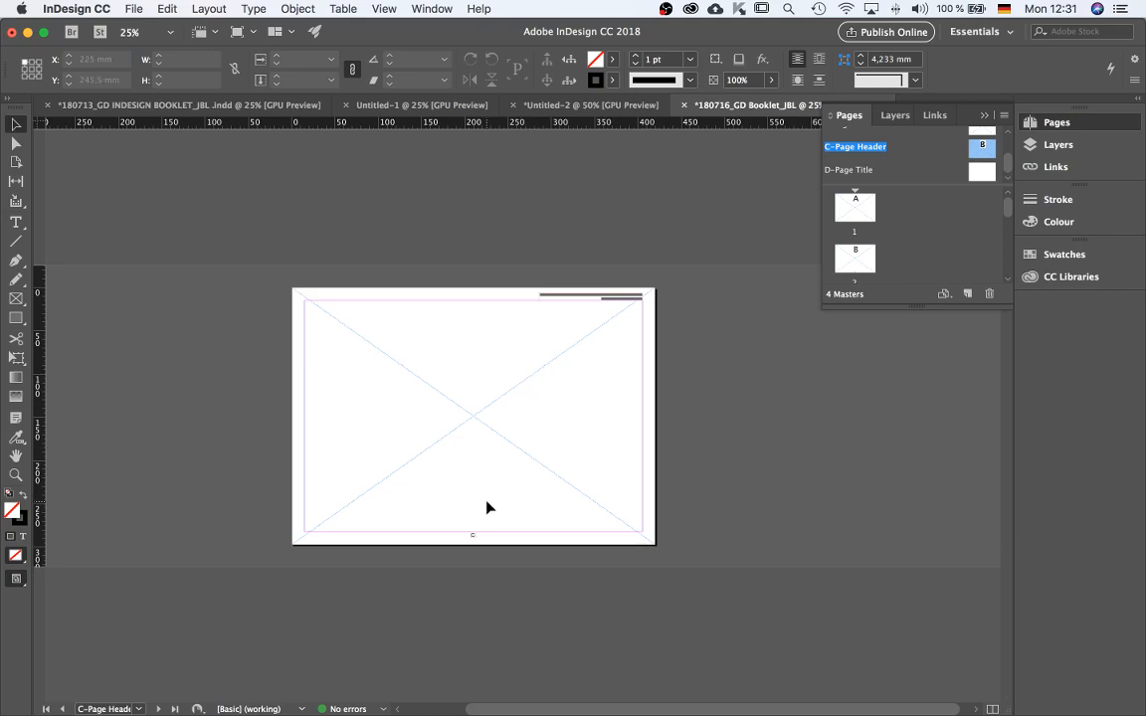
{"action": "scroll", "coordinate": [479, 537], "scroll_direction": "up", "scroll_amount": 4}
{"action": "scroll", "coordinate": [481, 545], "scroll_direction": "down", "scroll_amount": 4}
{"action": "scroll", "coordinate": [517, 498], "scroll_direction": "up", "scroll_amount": 2}
{"action": "scroll", "coordinate": [517, 500], "scroll_direction": "down", "scroll_amount": 2}
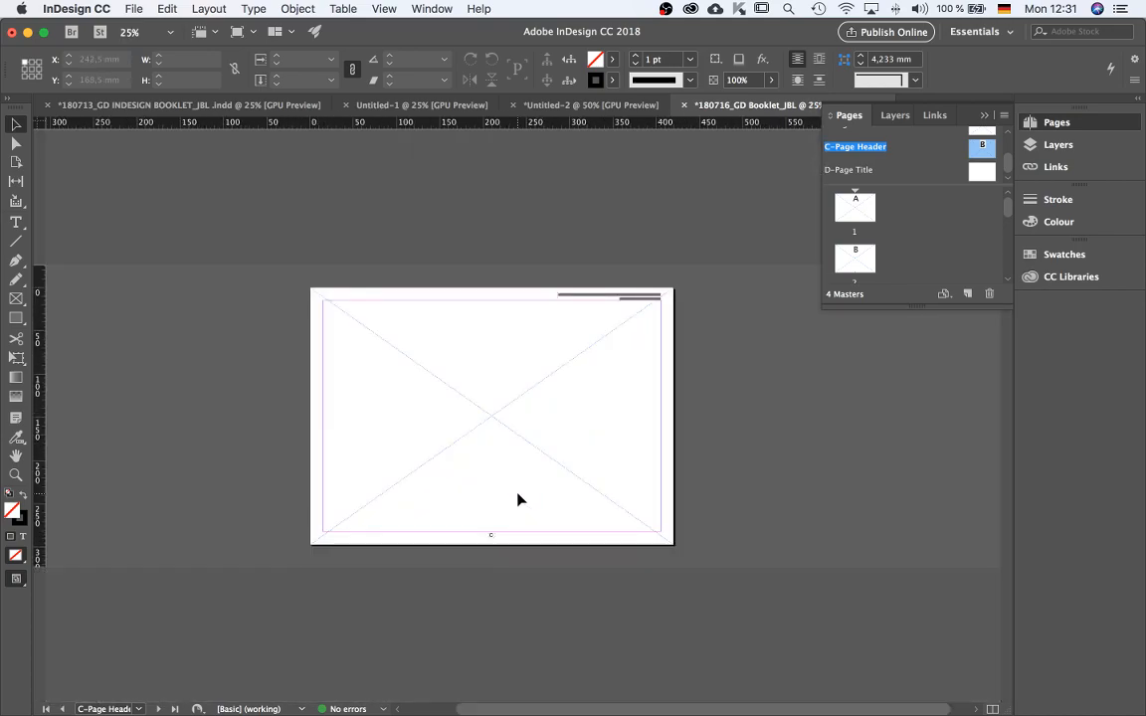
{"action": "scroll", "coordinate": [681, 297], "scroll_direction": "up", "scroll_amount": 3}
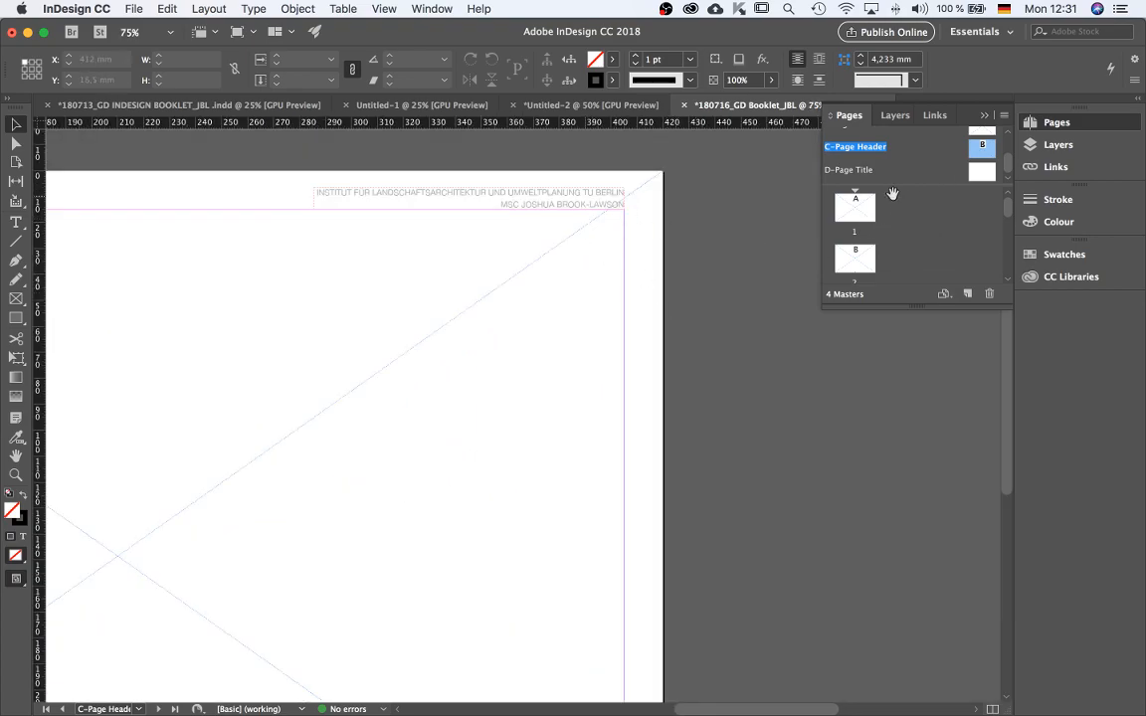
{"action": "scroll", "coordinate": [524, 205], "scroll_direction": "down", "scroll_amount": 2}
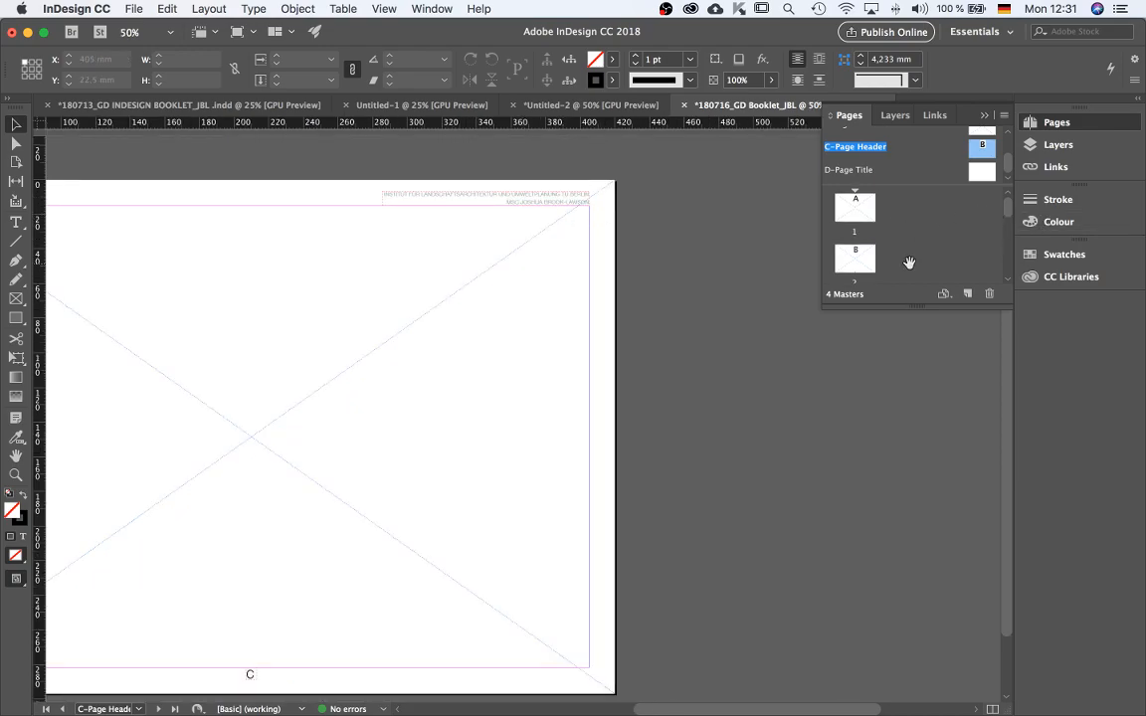
Apply the C-Page Header master to pages 1-10 and open page 1.
{"action": "right_click", "coordinate": [971, 152]}
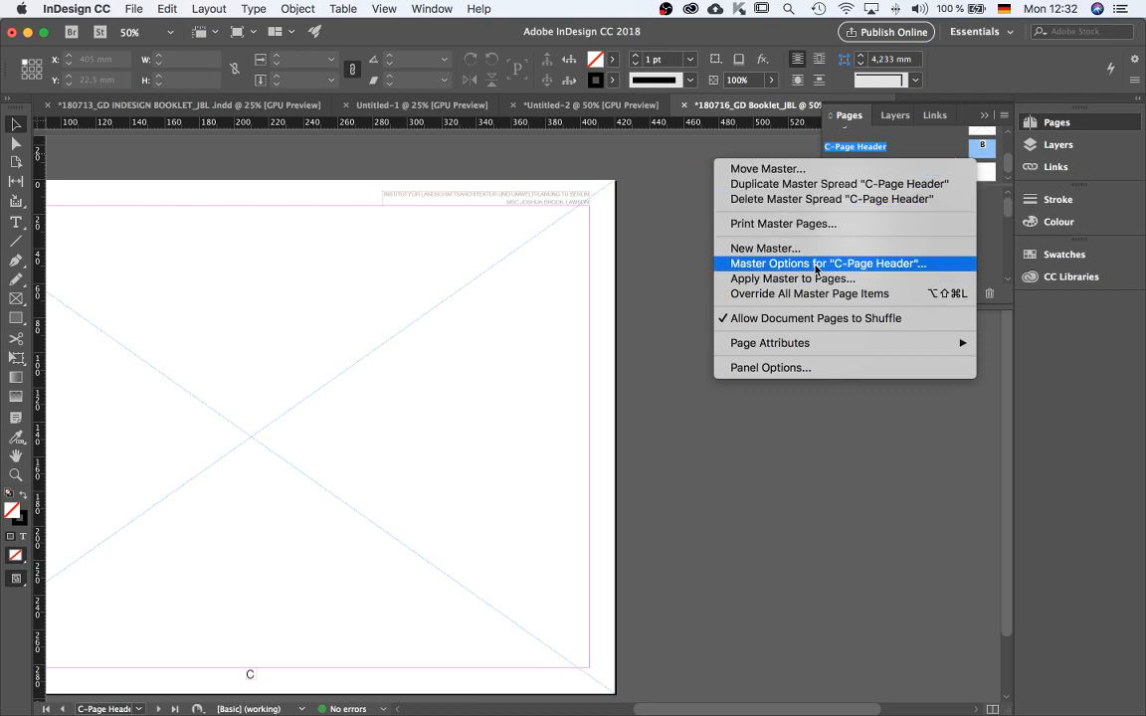
{"action": "left_click", "coordinate": [776, 279]}
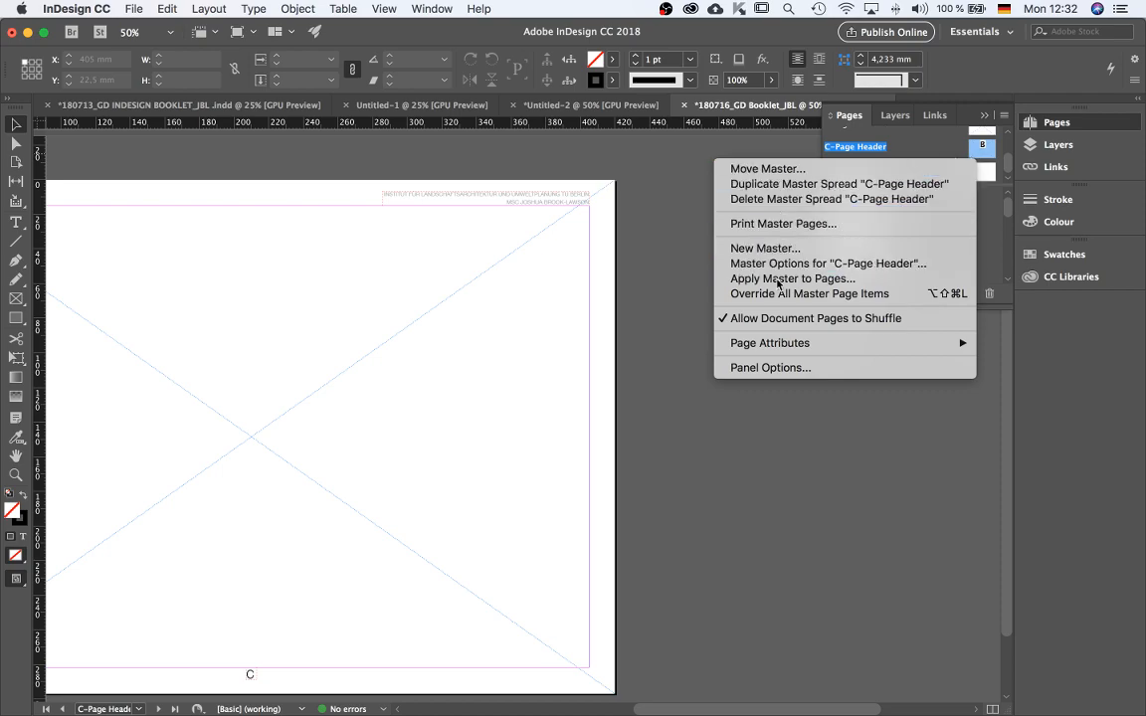
{"action": "type", "text": "1-10"}
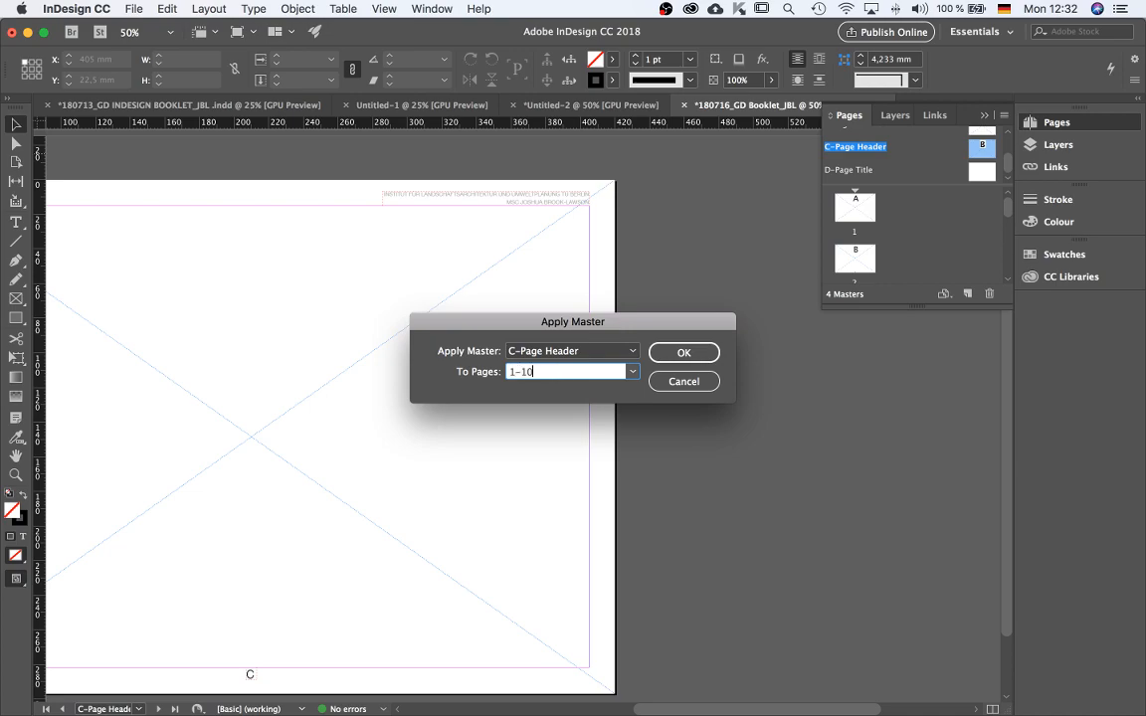
{"action": "left_click", "coordinate": [680, 350]}
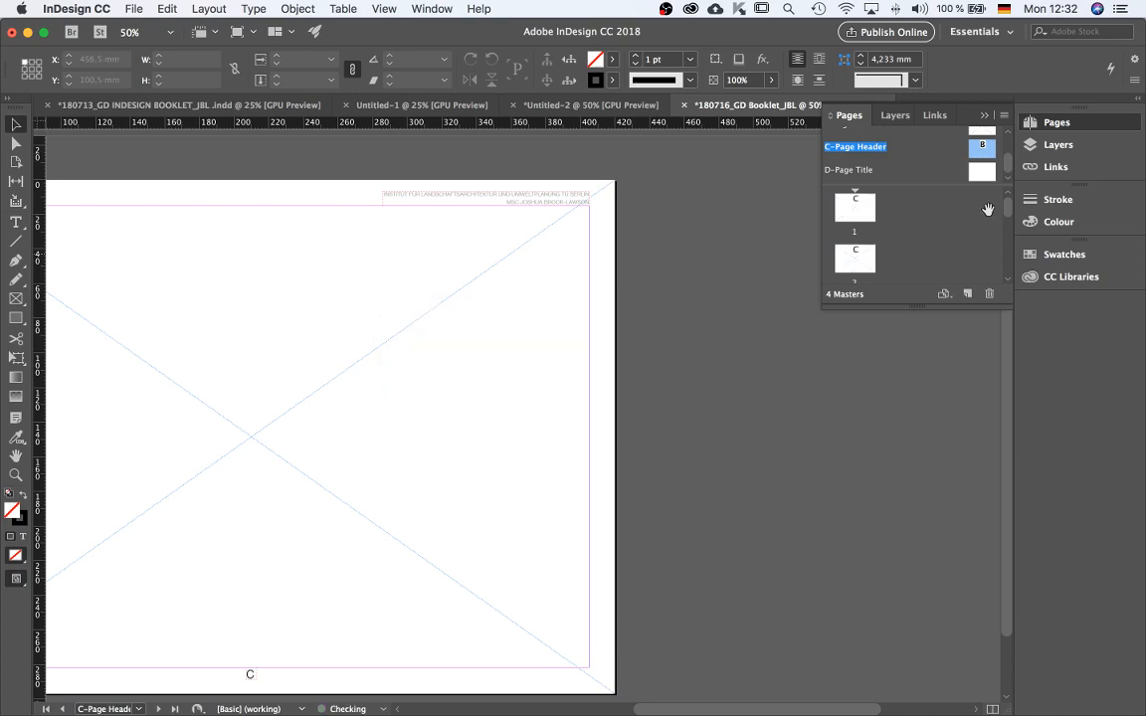
{"action": "double_click", "coordinate": [863, 205]}
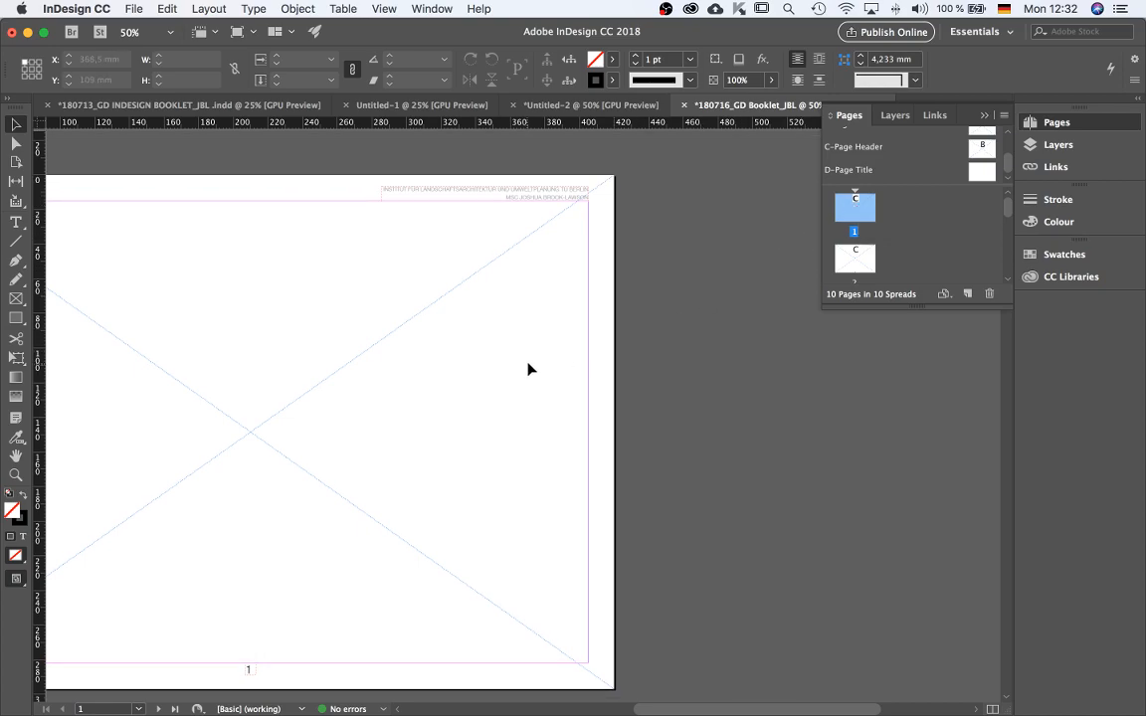
Scroll through the booklet pages and view page 1 in presentation preview to check the header and page number.
{"action": "scroll", "coordinate": [529, 370], "scroll_direction": "down", "scroll_amount": 2}
{"action": "scroll", "coordinate": [619, 188], "scroll_direction": "up", "scroll_amount": 2}
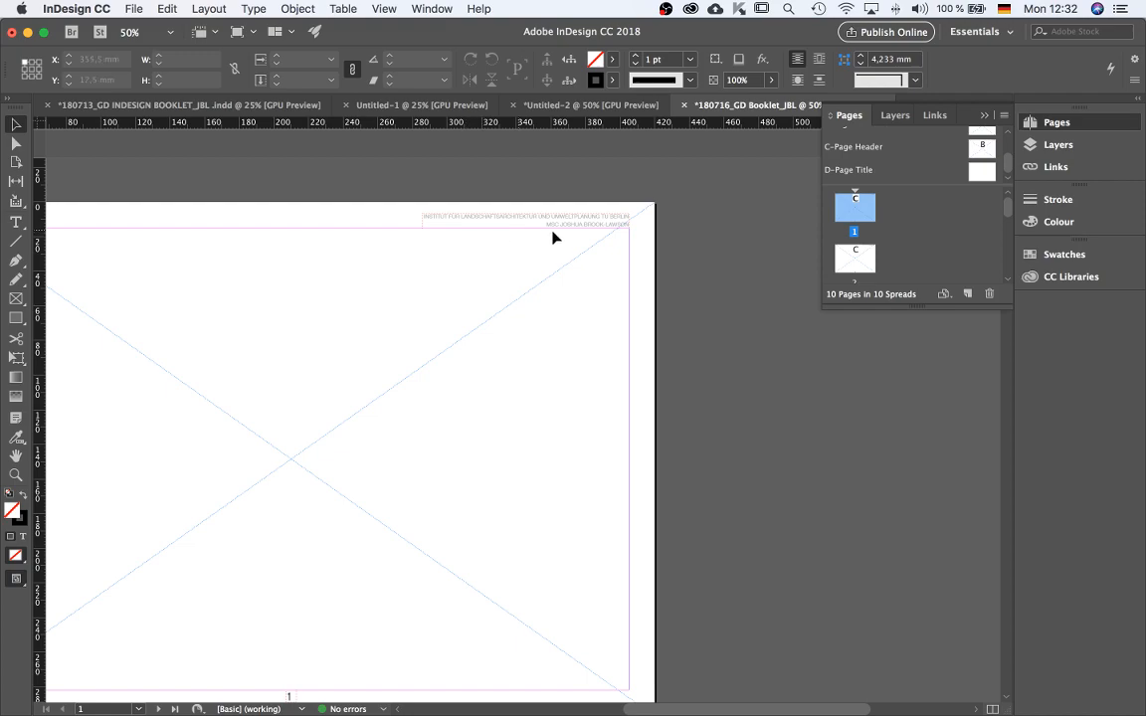
{"action": "scroll", "coordinate": [600, 248], "scroll_direction": "down", "scroll_amount": 5}
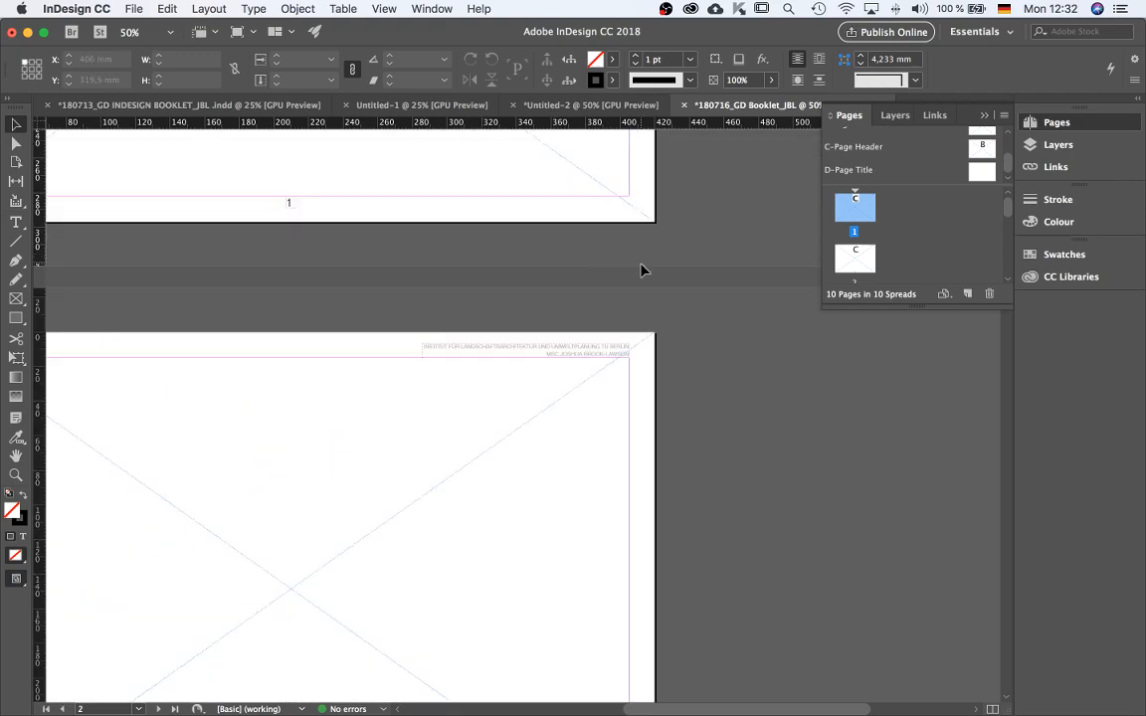
{"action": "scroll", "coordinate": [590, 298], "scroll_direction": "down", "scroll_amount": 2}
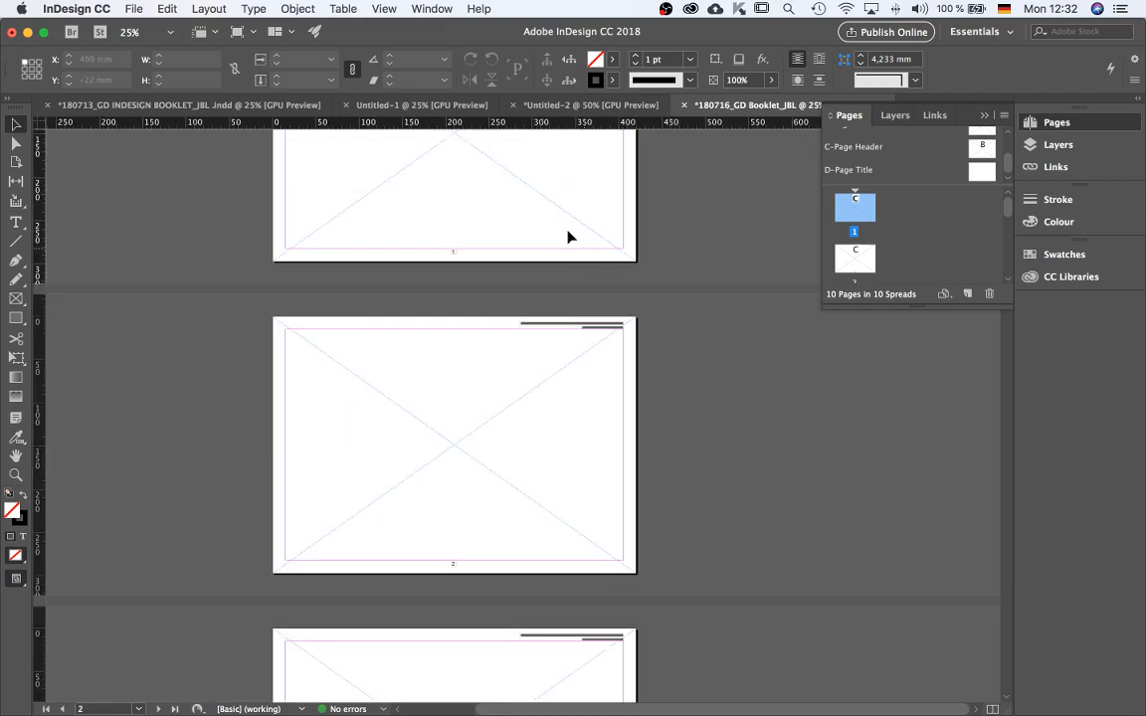
{"action": "scroll", "coordinate": [585, 254], "scroll_direction": "down", "scroll_amount": 1}
{"action": "scroll", "coordinate": [565, 468], "scroll_direction": "down", "scroll_amount": 1}
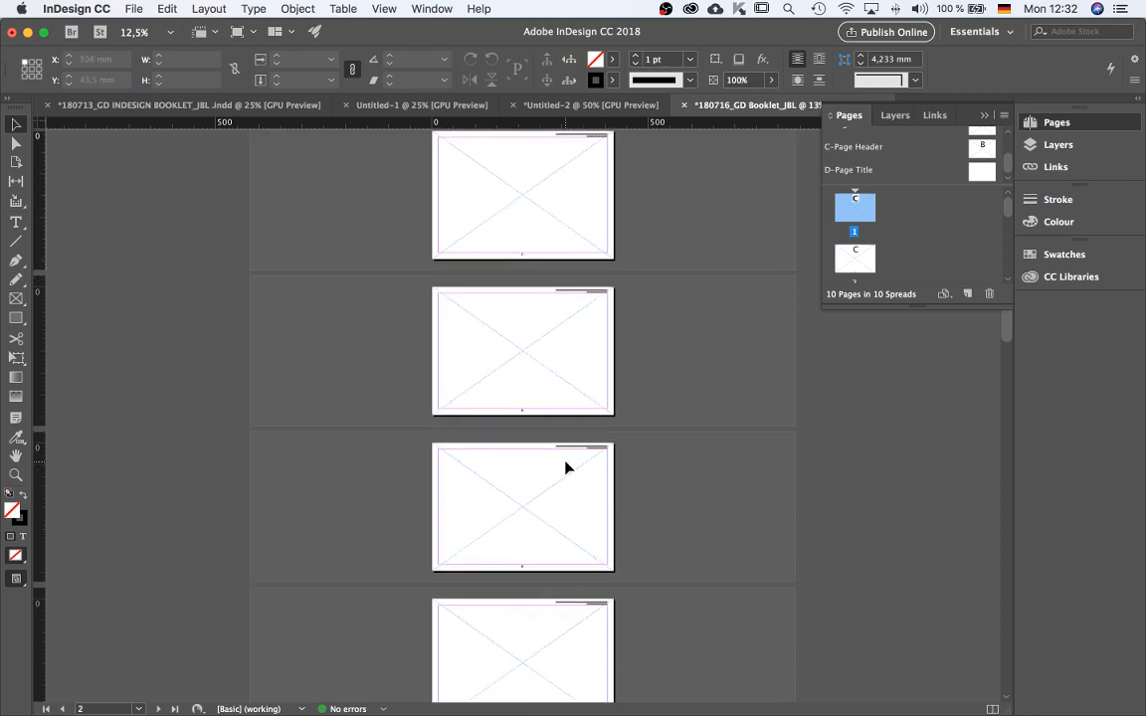
{"action": "scroll", "coordinate": [528, 583], "scroll_direction": "up", "scroll_amount": 2}
{"action": "scroll", "coordinate": [514, 557], "scroll_direction": "down", "scroll_amount": 2}
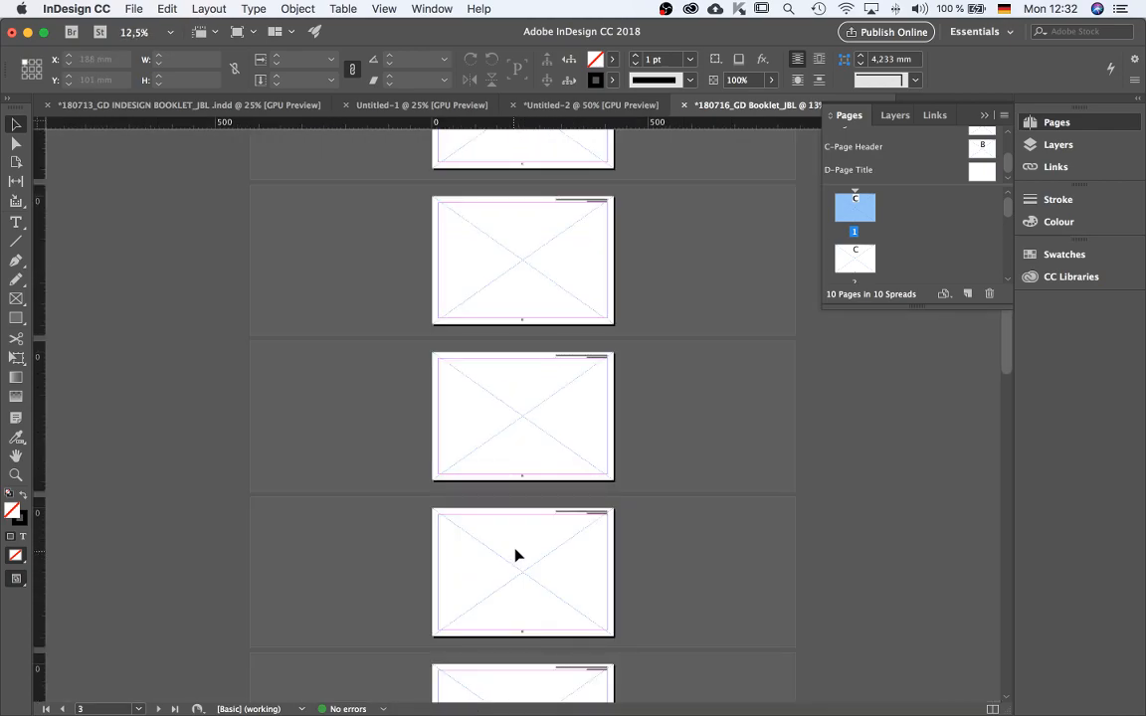
{"action": "scroll", "coordinate": [597, 597], "scroll_direction": "up", "scroll_amount": 1}
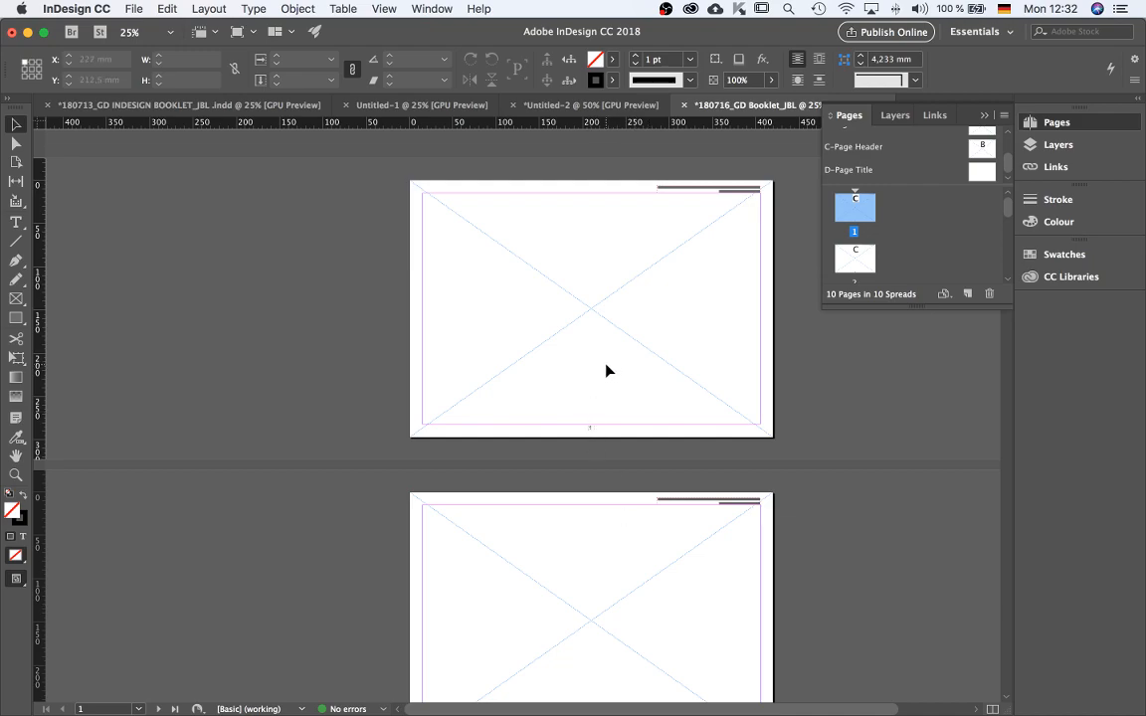
{"action": "key", "text": "shift+w"}
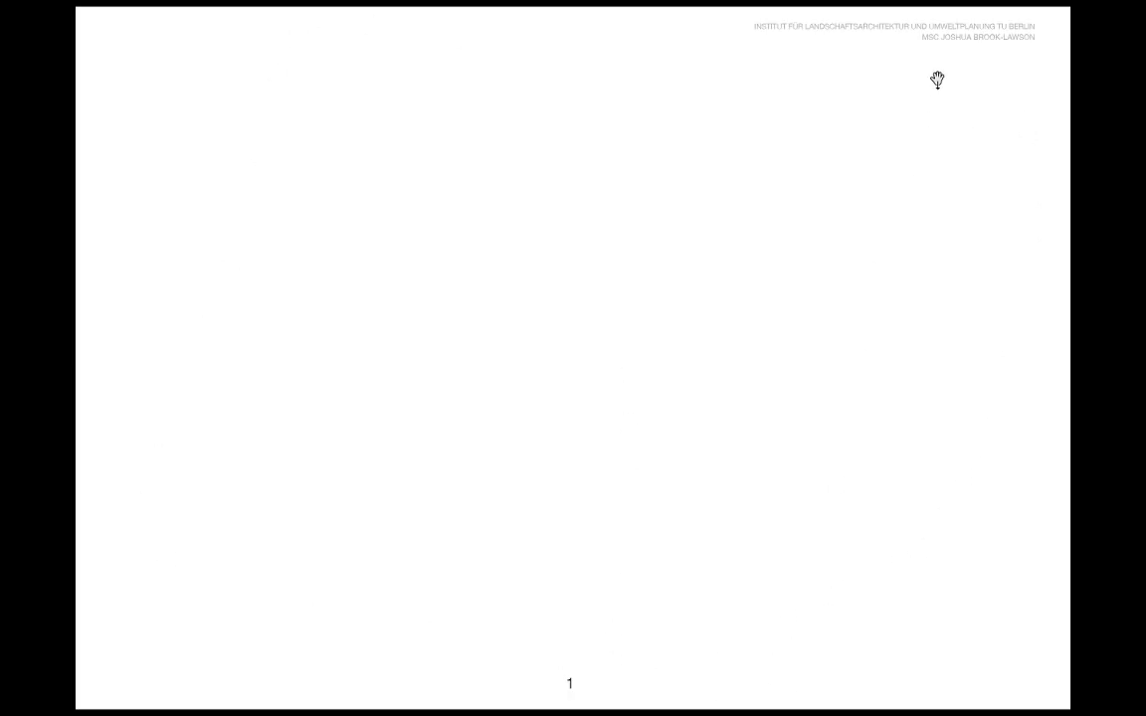
{"action": "key", "text": "Escape"}
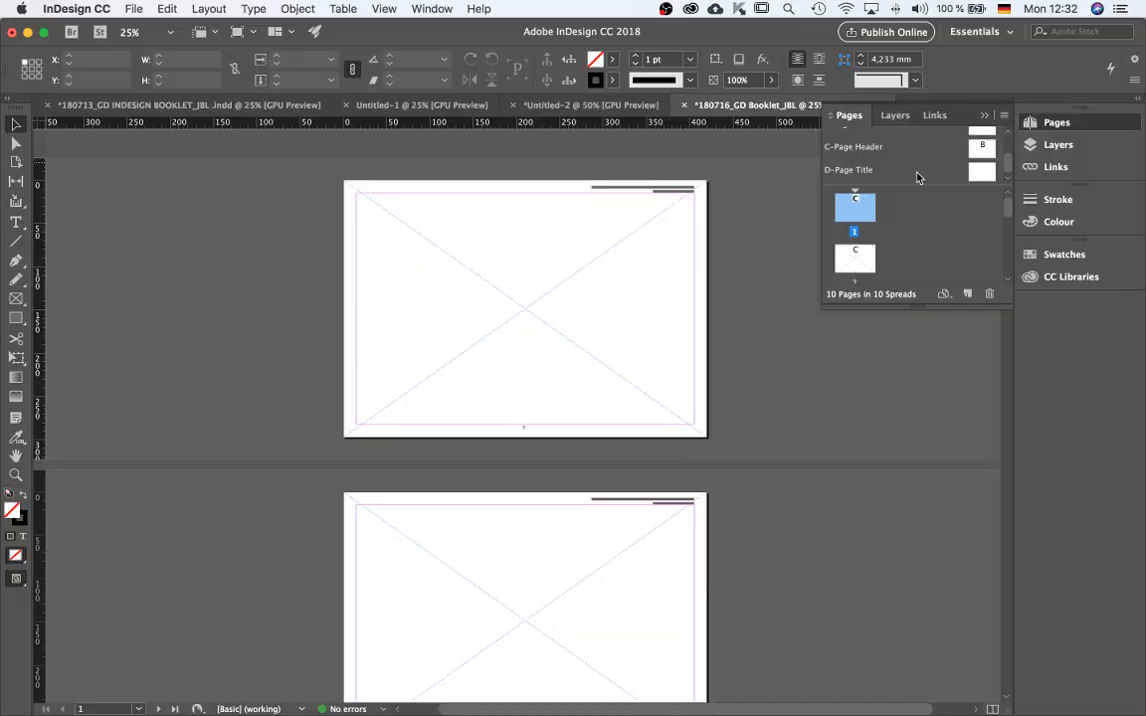
Zoom in to inspect the page number and header text on pages 1 and 2.
{"action": "scroll", "coordinate": [537, 485], "scroll_direction": "up", "scroll_amount": 2}
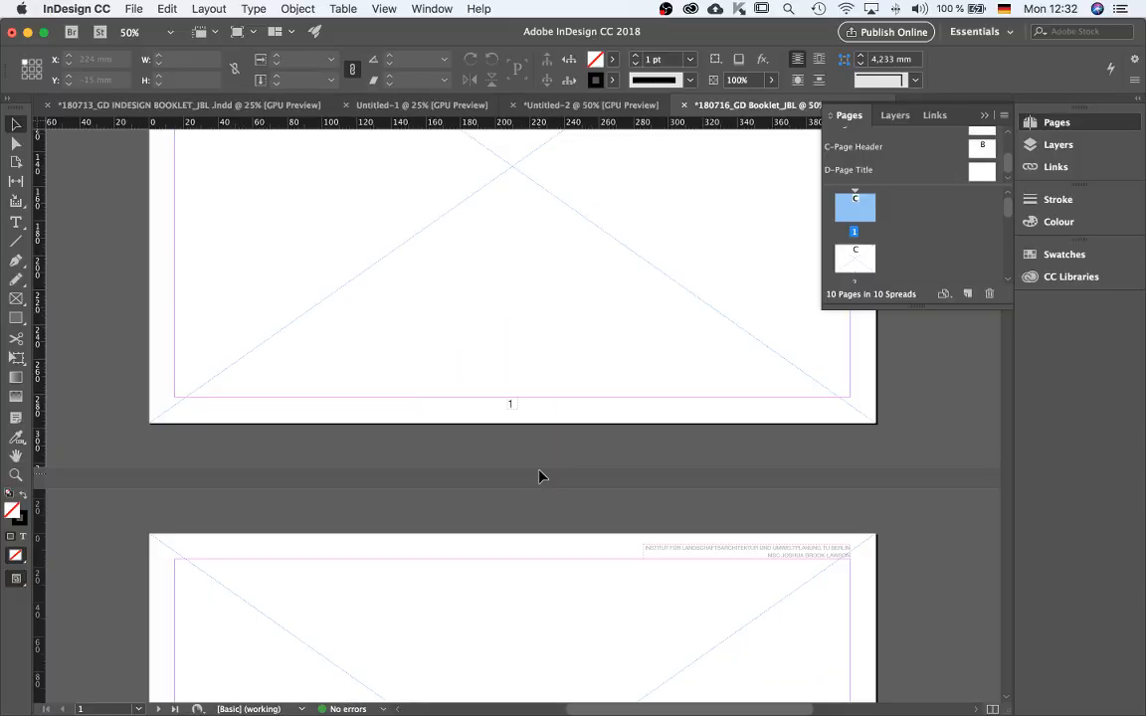
{"action": "scroll", "coordinate": [510, 401], "scroll_direction": "up", "scroll_amount": 2}
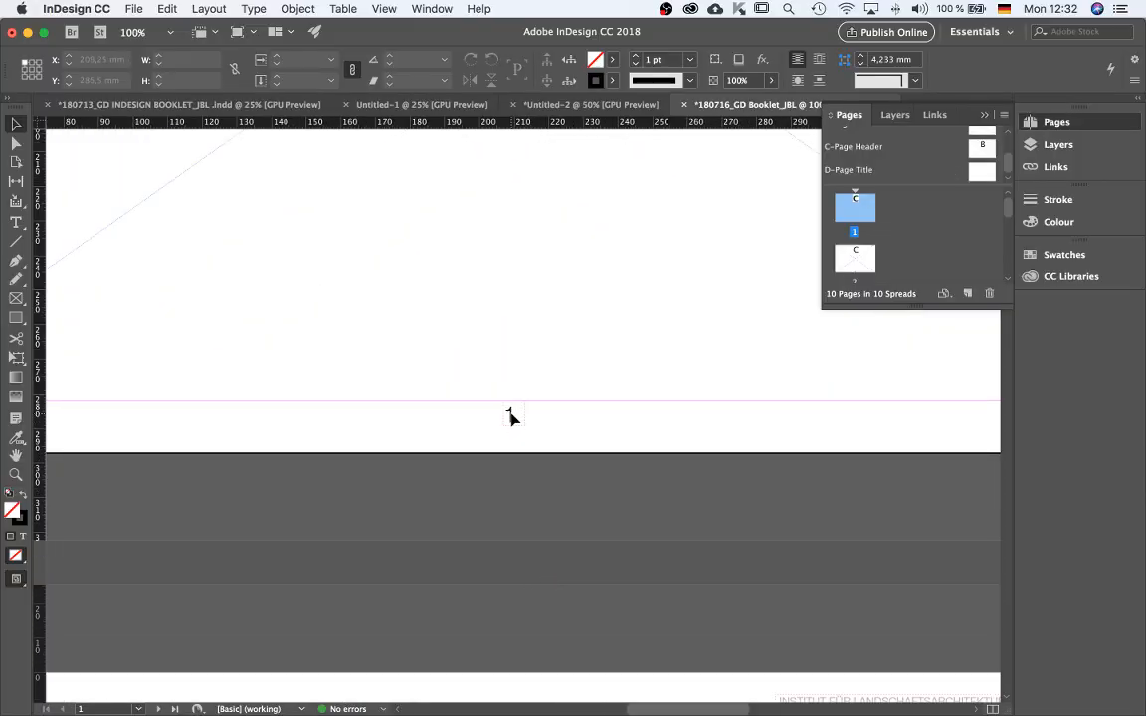
{"action": "scroll", "coordinate": [947, 196], "scroll_direction": "down", "scroll_amount": 1}
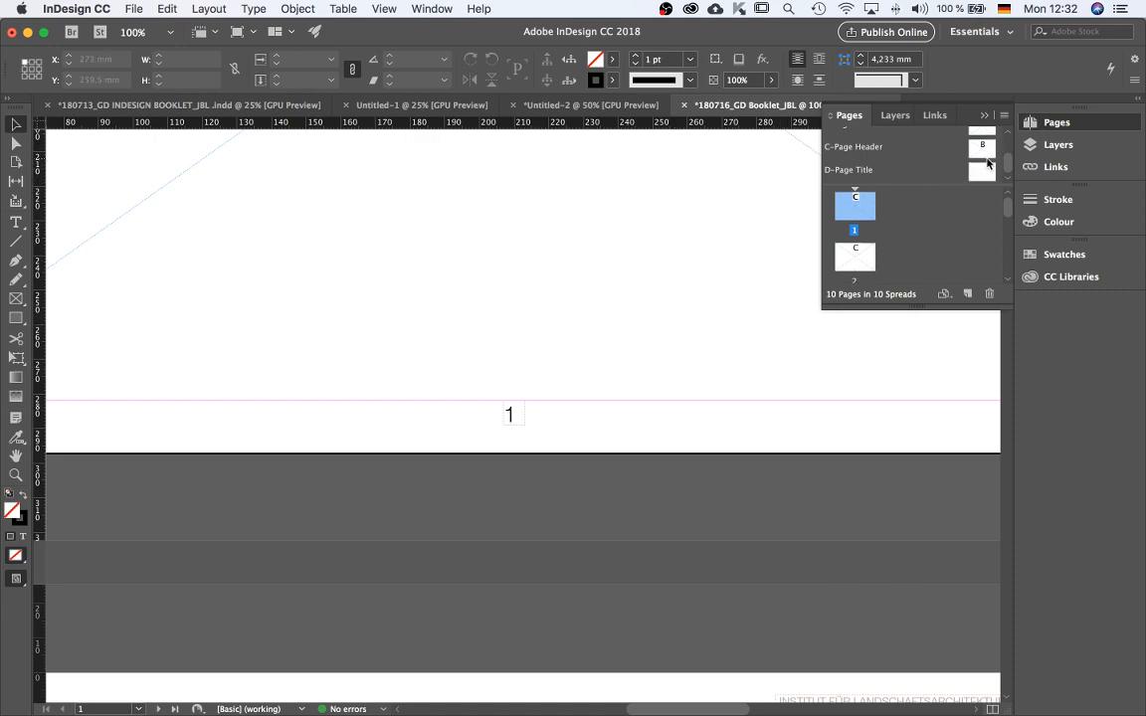
{"action": "scroll", "coordinate": [945, 155], "scroll_direction": "up", "scroll_amount": 1}
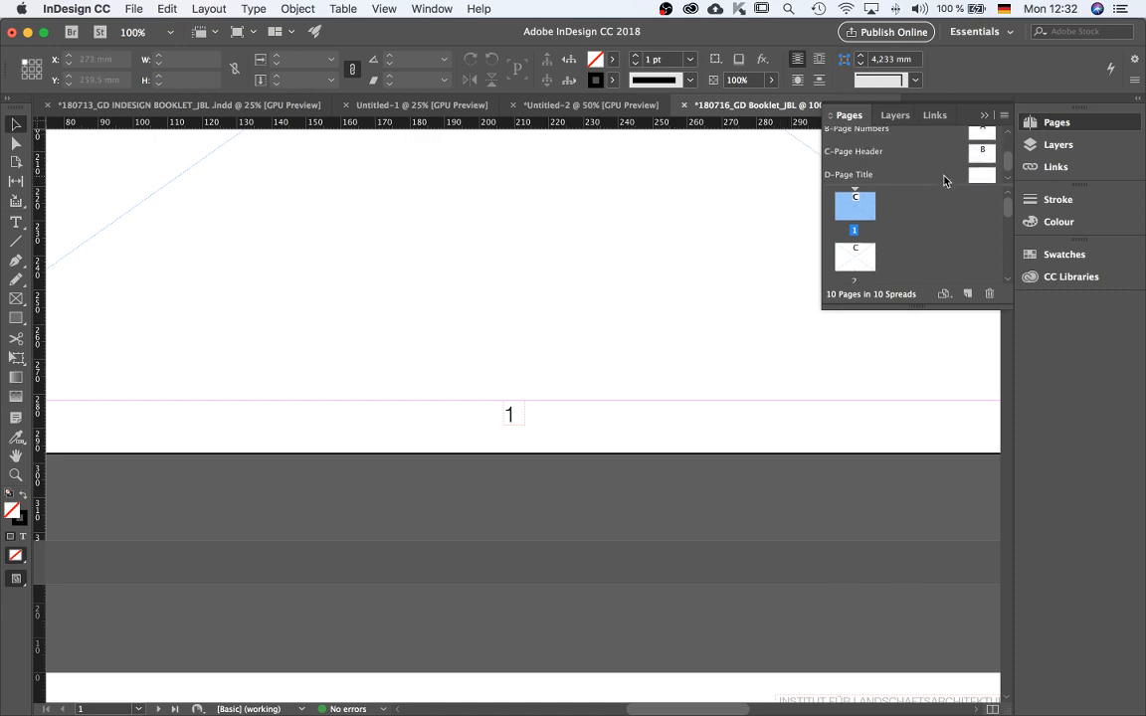
{"action": "scroll", "coordinate": [951, 167], "scroll_direction": "up", "scroll_amount": 1}
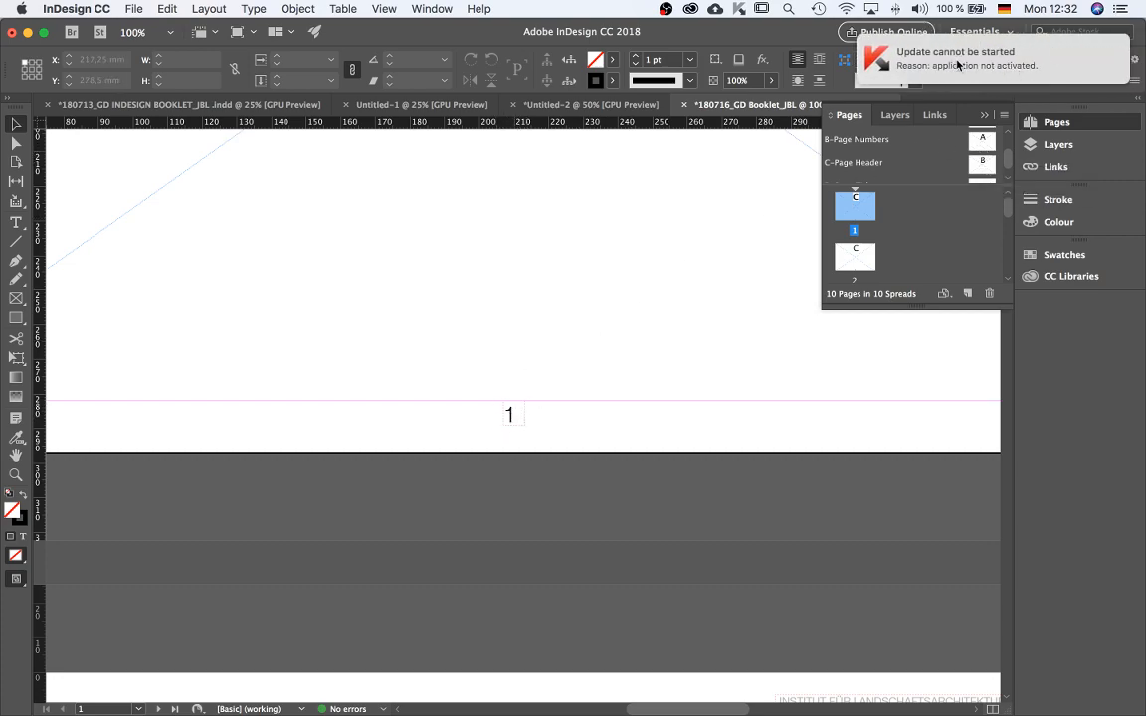
{"action": "scroll", "coordinate": [517, 447], "scroll_direction": "up", "scroll_amount": 1}
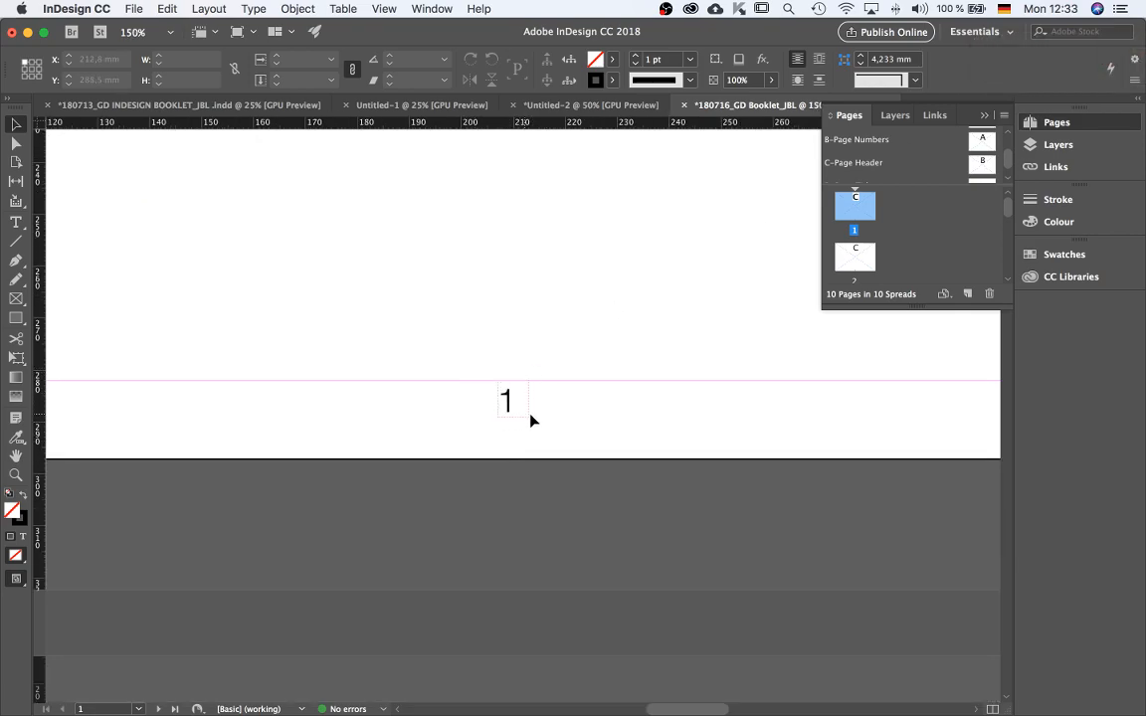
{"action": "scroll", "coordinate": [528, 370], "scroll_direction": "down", "scroll_amount": 1}
{"action": "scroll", "coordinate": [540, 366], "scroll_direction": "down", "scroll_amount": 2}
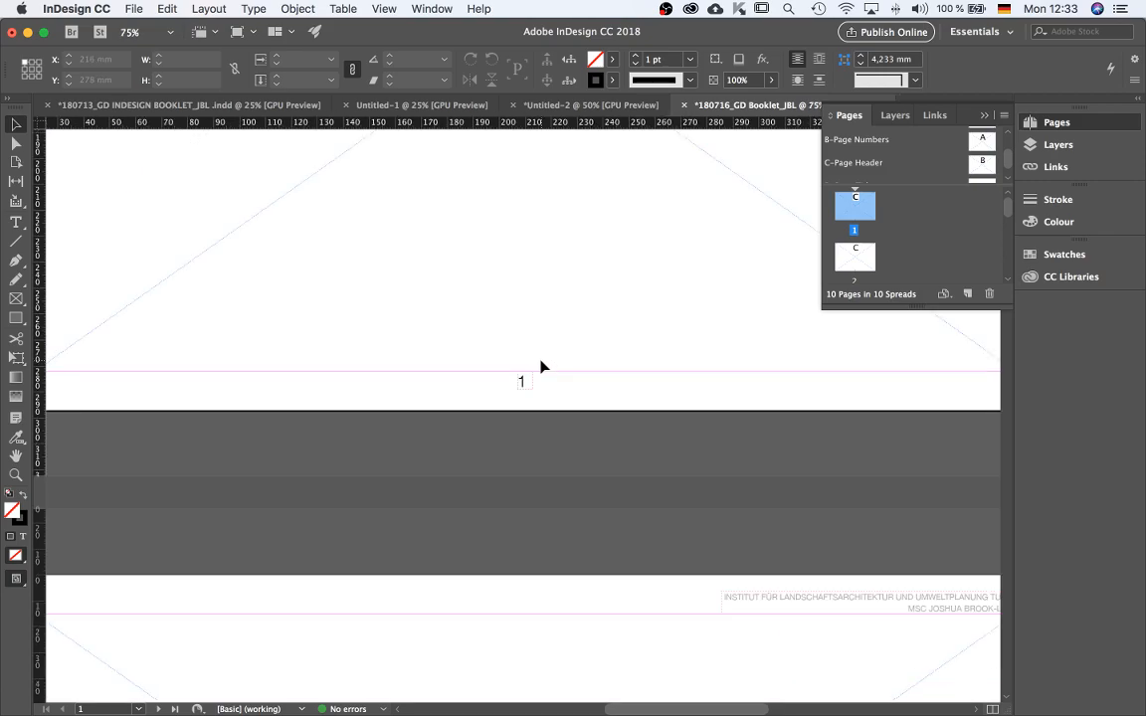
{"action": "scroll", "coordinate": [520, 391], "scroll_direction": "down", "scroll_amount": 3}
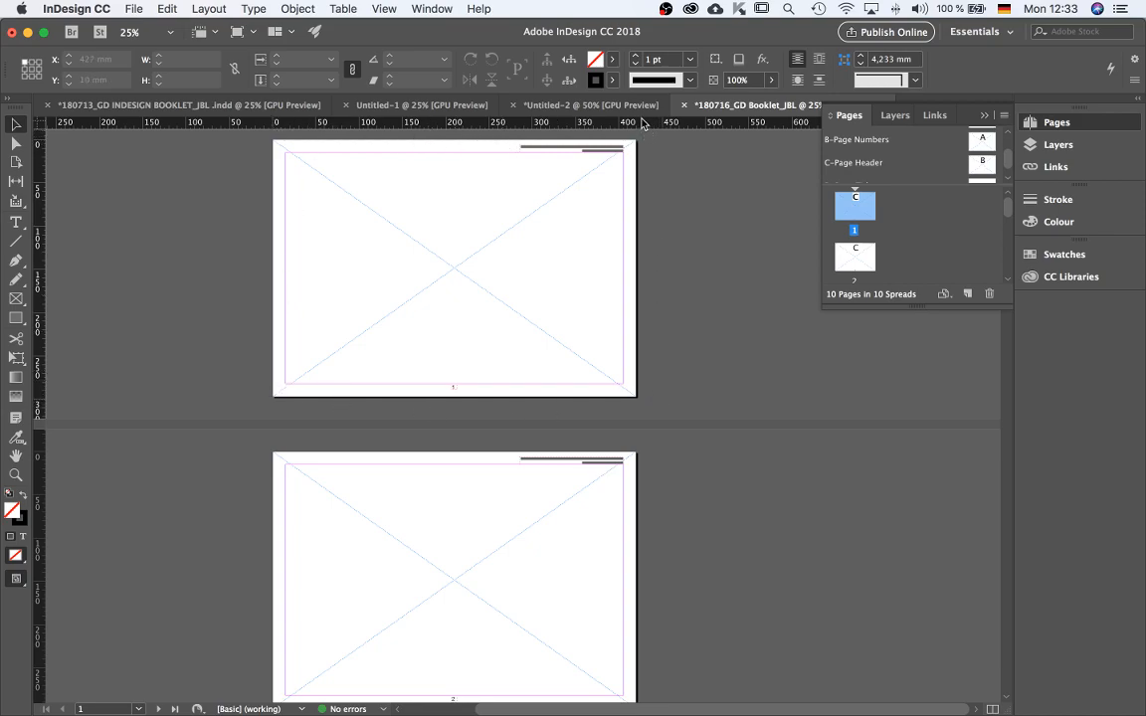
{"action": "scroll", "coordinate": [686, 438], "scroll_direction": "down", "scroll_amount": 3}
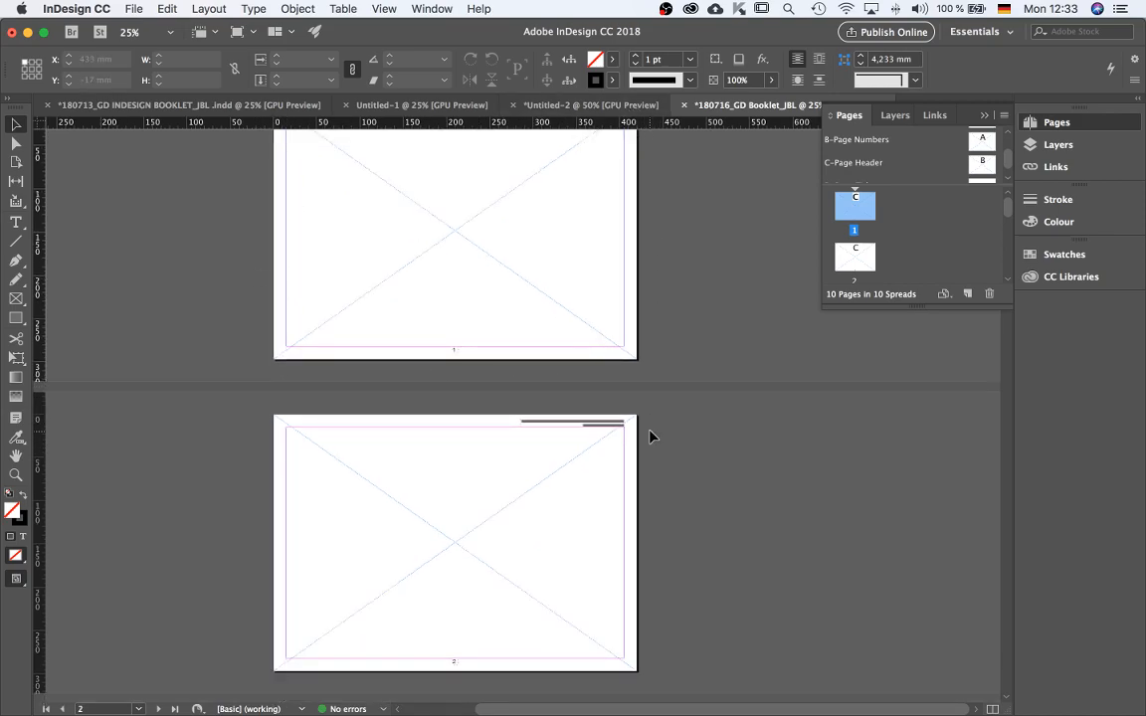
{"action": "scroll", "coordinate": [555, 466], "scroll_direction": "up", "scroll_amount": 2}
{"action": "scroll", "coordinate": [559, 464], "scroll_direction": "up", "scroll_amount": 1}
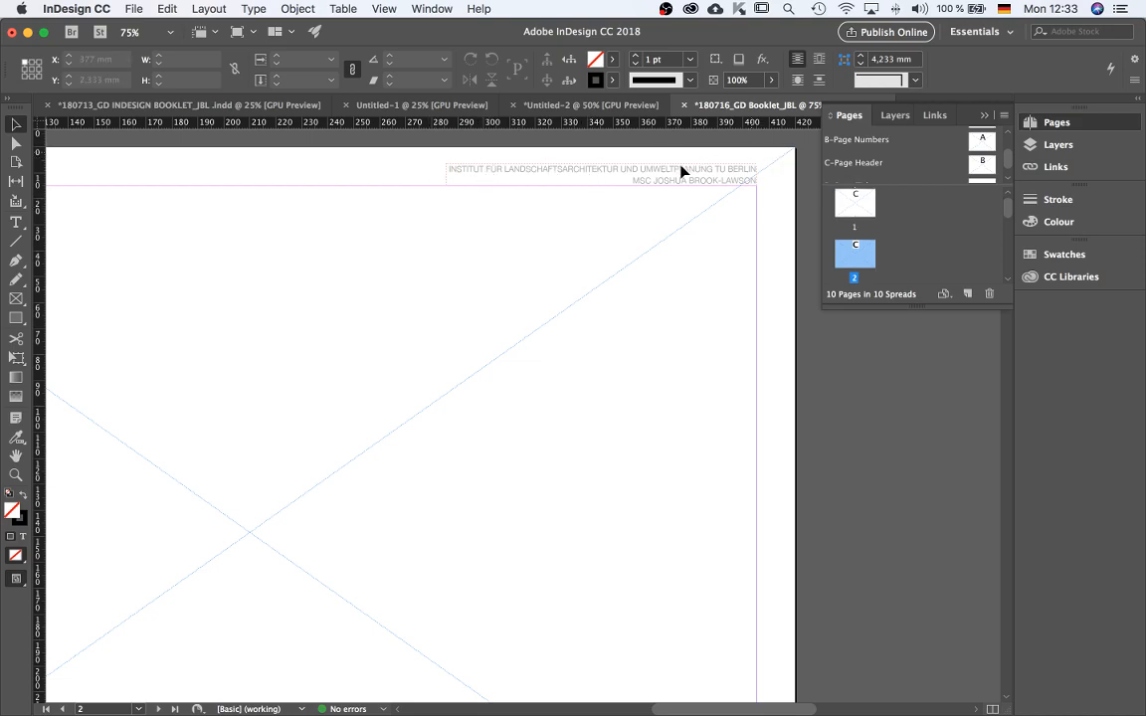
{"action": "scroll", "coordinate": [627, 404], "scroll_direction": "down", "scroll_amount": 2}
{"action": "scroll", "coordinate": [542, 423], "scroll_direction": "up", "scroll_amount": 5}
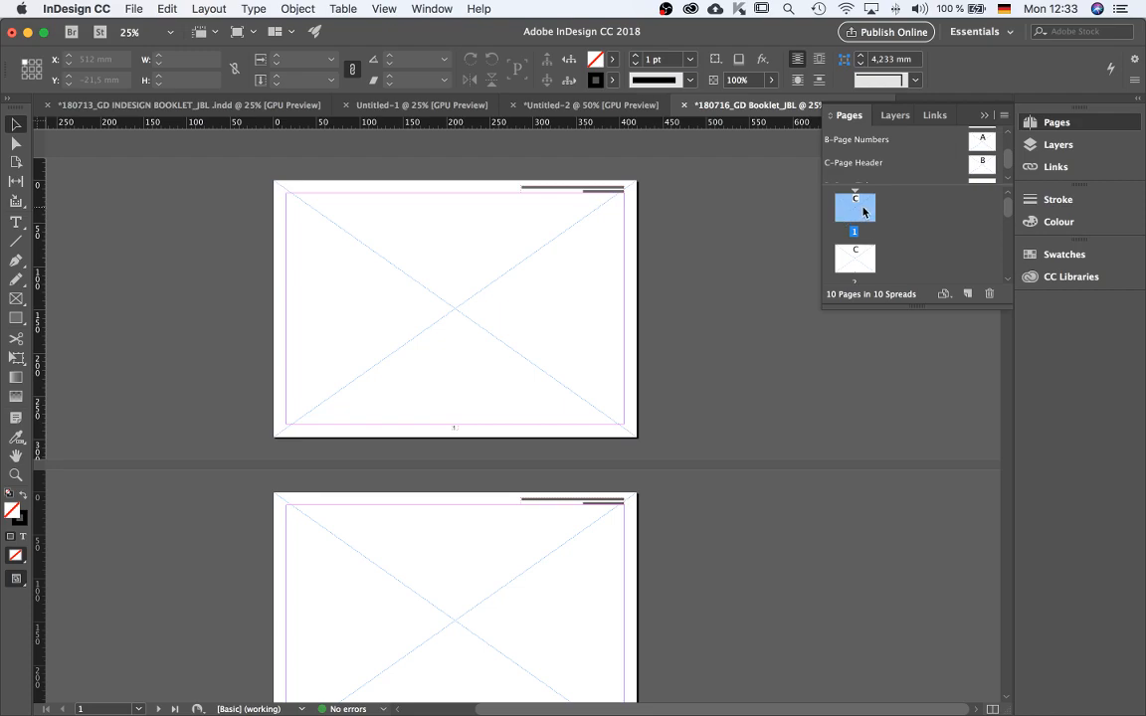
{"action": "scroll", "coordinate": [860, 218], "scroll_direction": "down", "scroll_amount": 3}
{"action": "scroll", "coordinate": [860, 219], "scroll_direction": "up", "scroll_amount": 3}
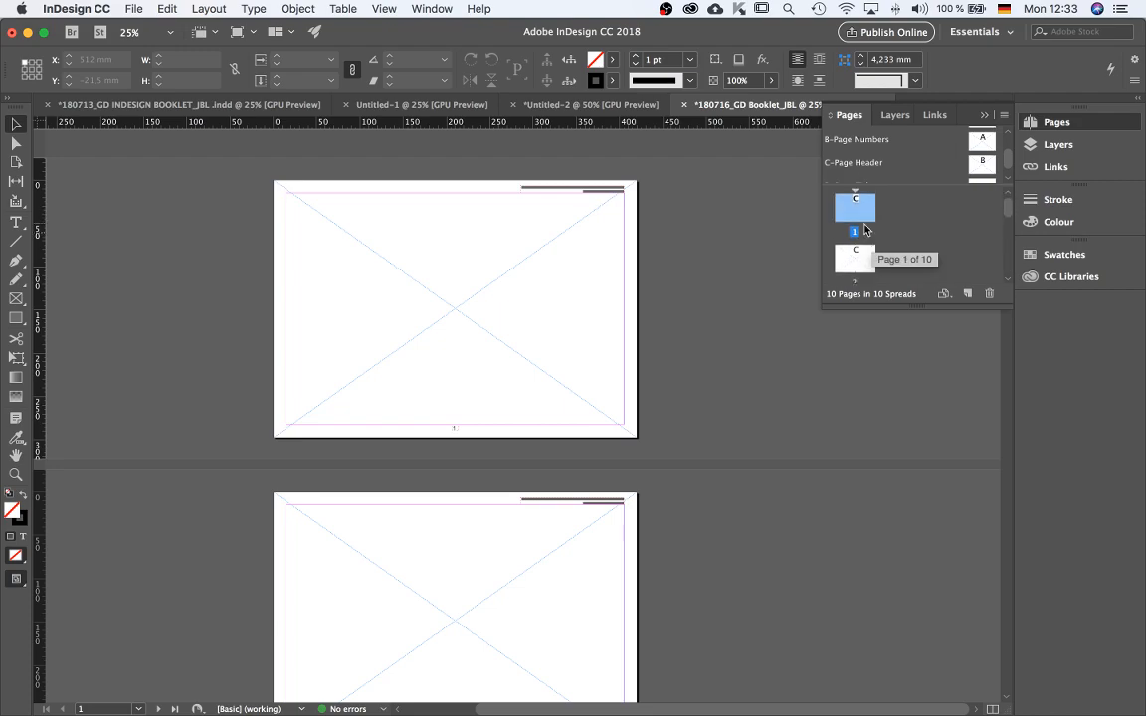
Override all master page items on page 1.
{"action": "left_click_drag", "start_coordinate": [912, 308], "coordinate": [933, 705]}
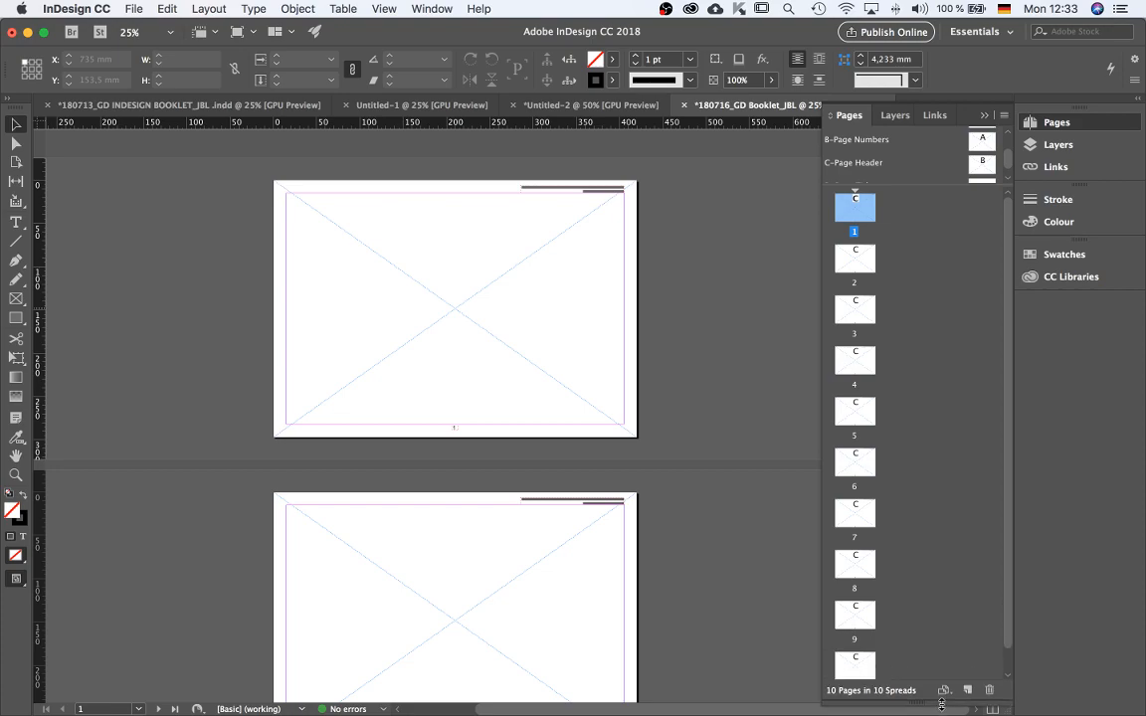
{"action": "right_click", "coordinate": [857, 212]}
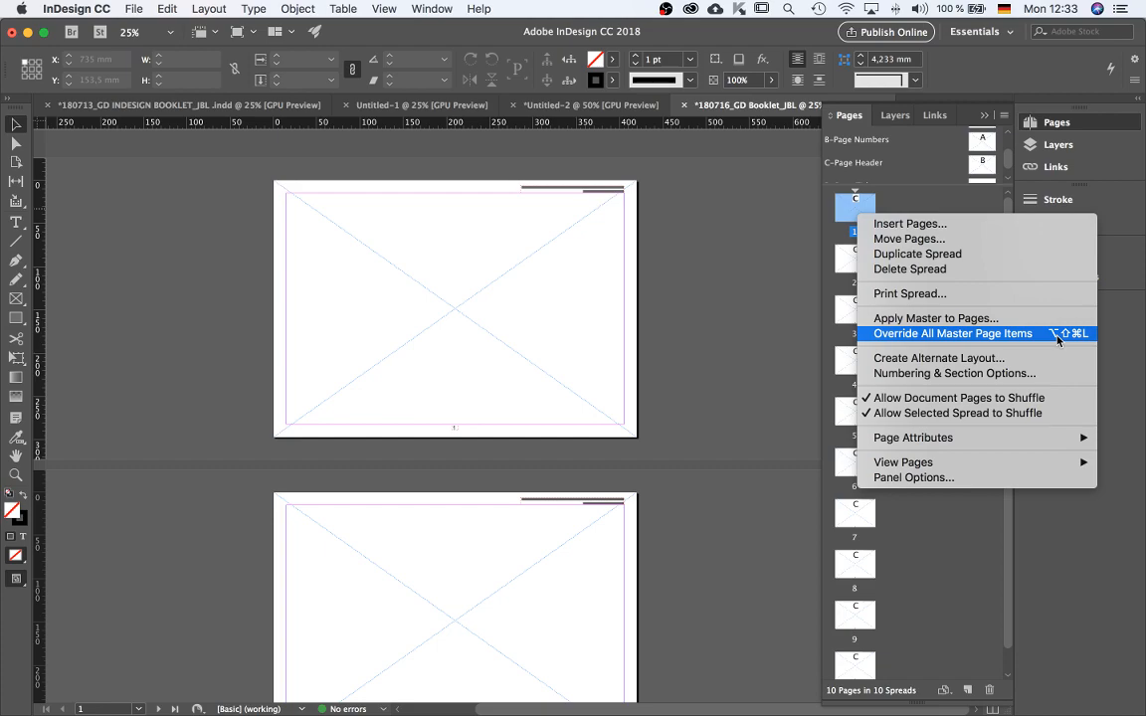
{"action": "left_click", "coordinate": [574, 320]}
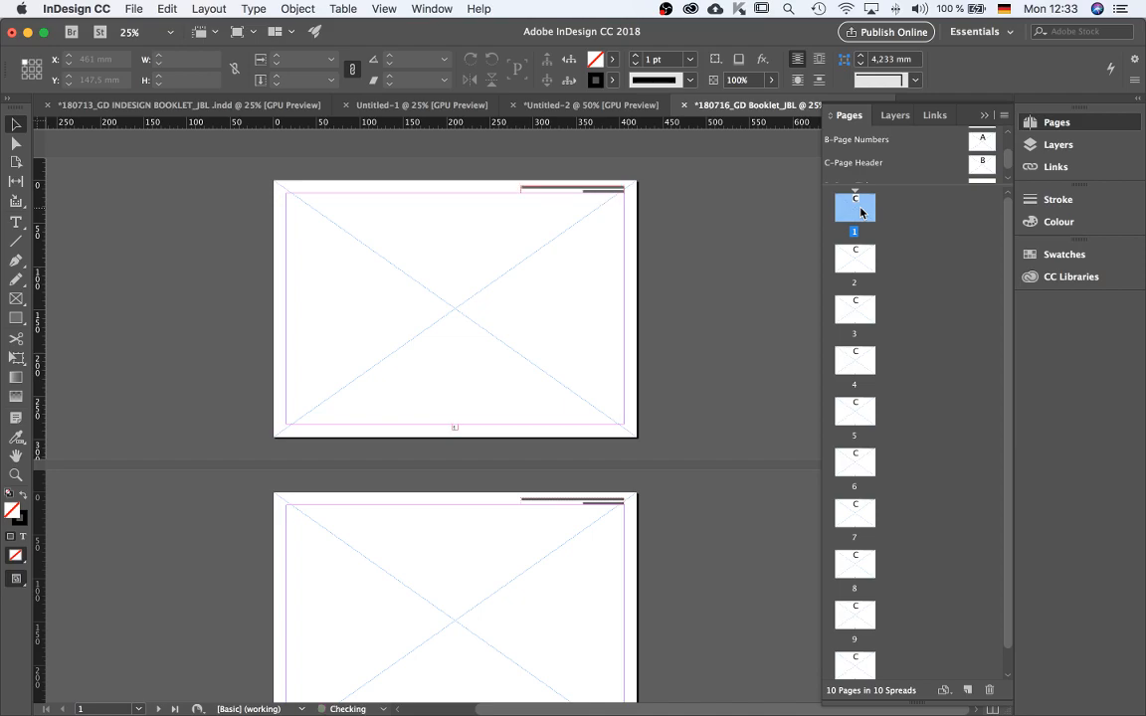
Delete the overridden header frame on page 1 and undo the deletion.
{"action": "key", "text": "super+plus"}
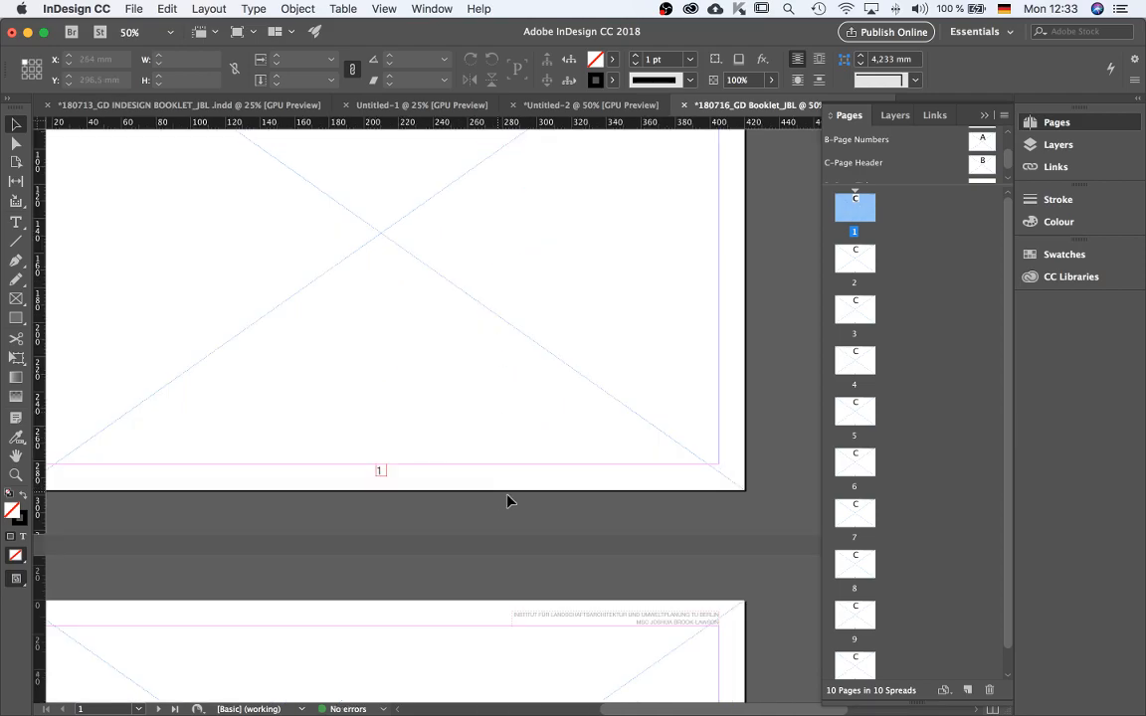
{"action": "scroll", "coordinate": [516, 538], "scroll_direction": "down", "scroll_amount": 5}
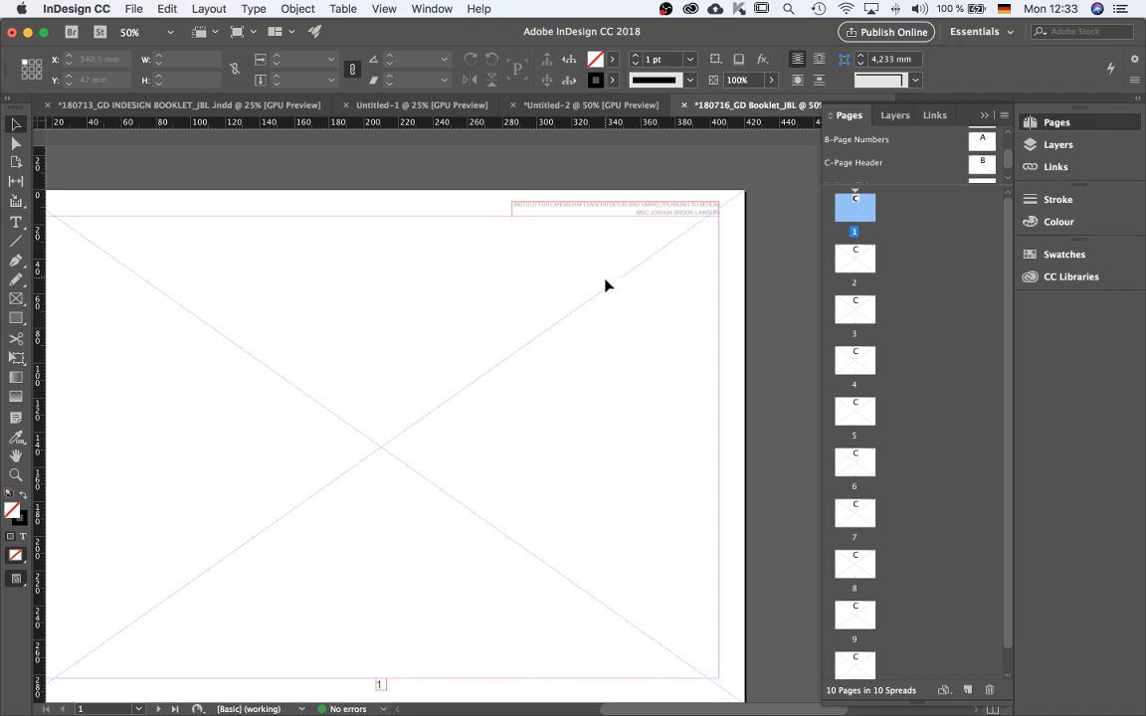
{"action": "scroll", "coordinate": [607, 284], "scroll_direction": "down", "scroll_amount": 10}
{"action": "scroll", "coordinate": [567, 348], "scroll_direction": "up", "scroll_amount": 9}
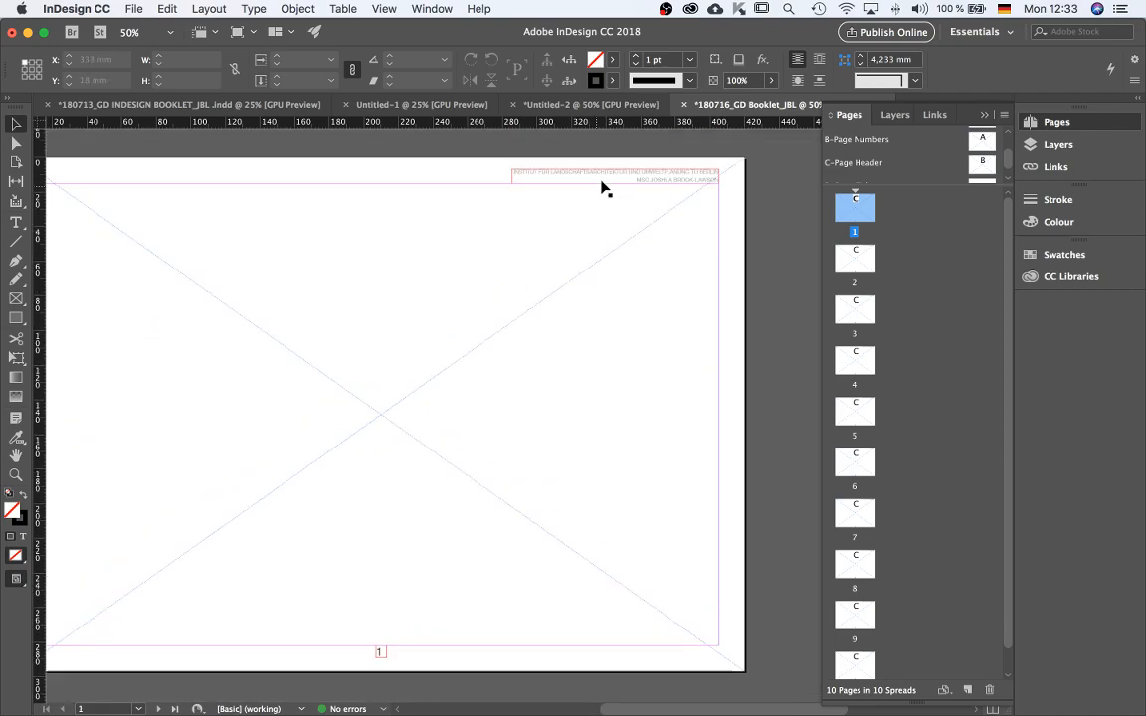
{"action": "left_click", "coordinate": [550, 175]}
{"action": "key", "text": "BackSpace"}
{"action": "key", "text": "super+z"}
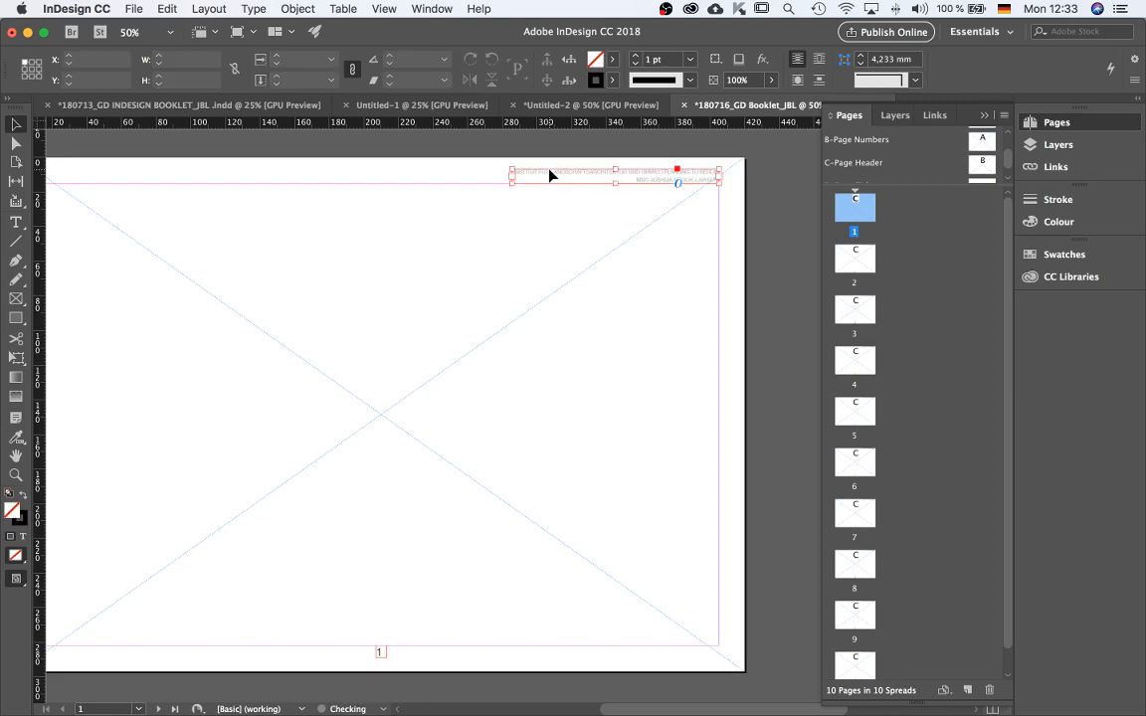
Delete the page number frame from page 1.
{"action": "scroll", "coordinate": [408, 474], "scroll_direction": "down", "scroll_amount": 5}
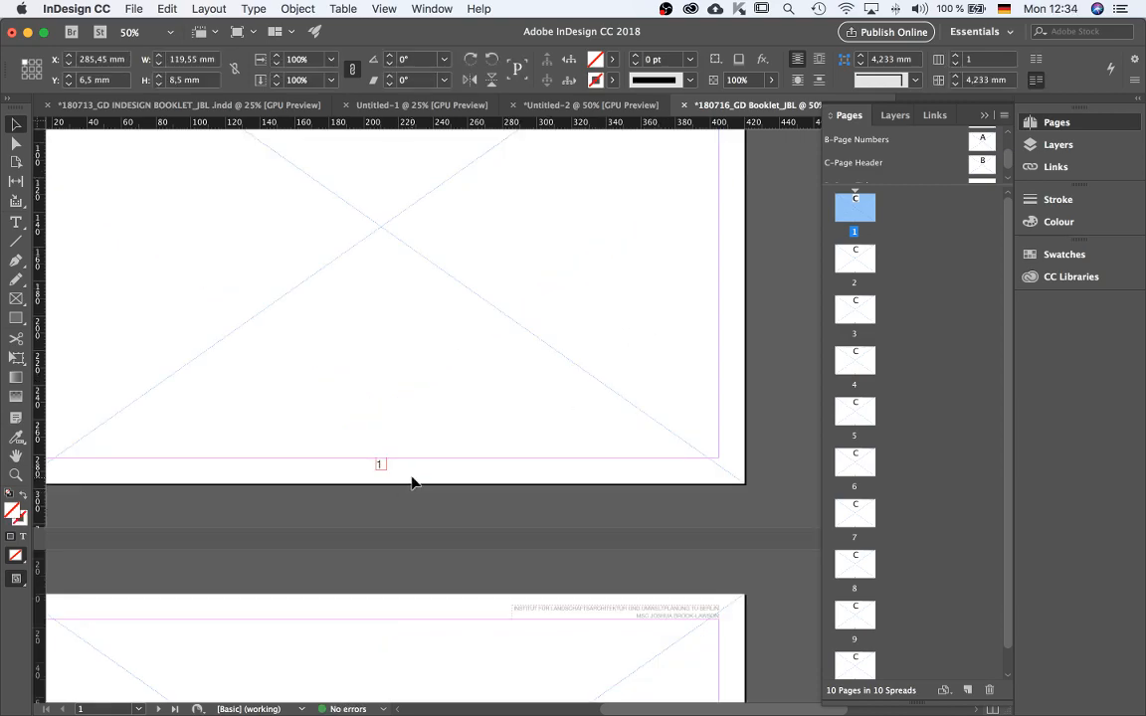
{"action": "left_click", "coordinate": [381, 465]}
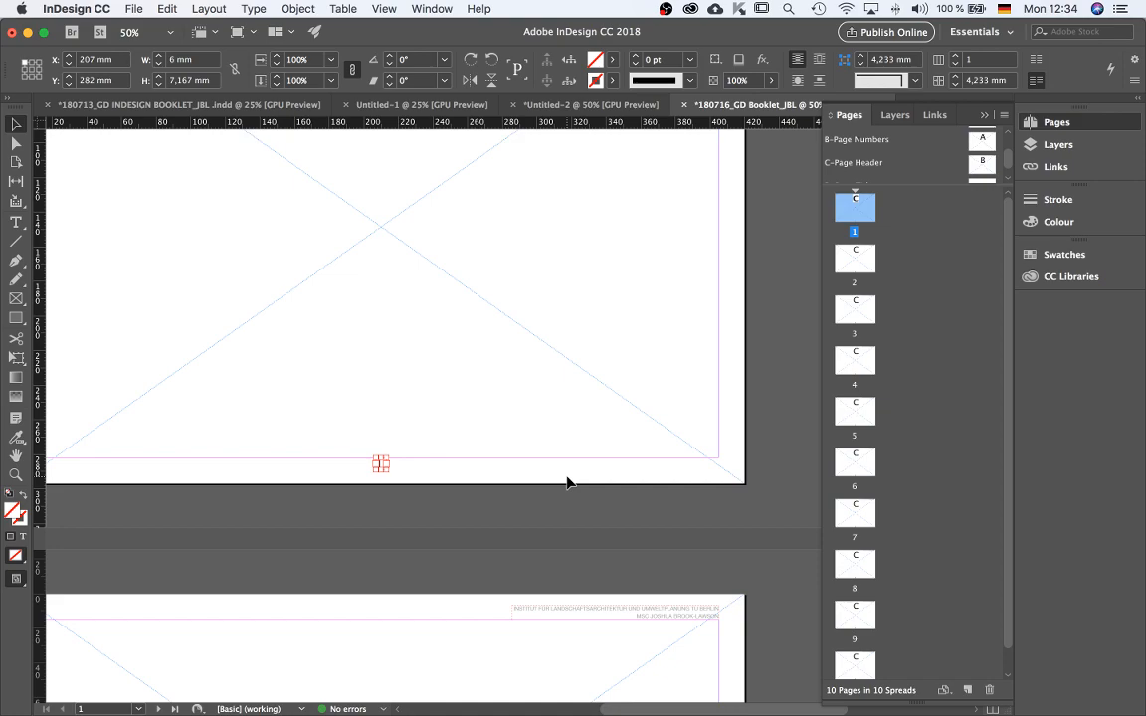
{"action": "key", "text": "BackSpace"}
{"action": "key", "text": "super+minus"}
{"action": "key", "text": "super+minus"}
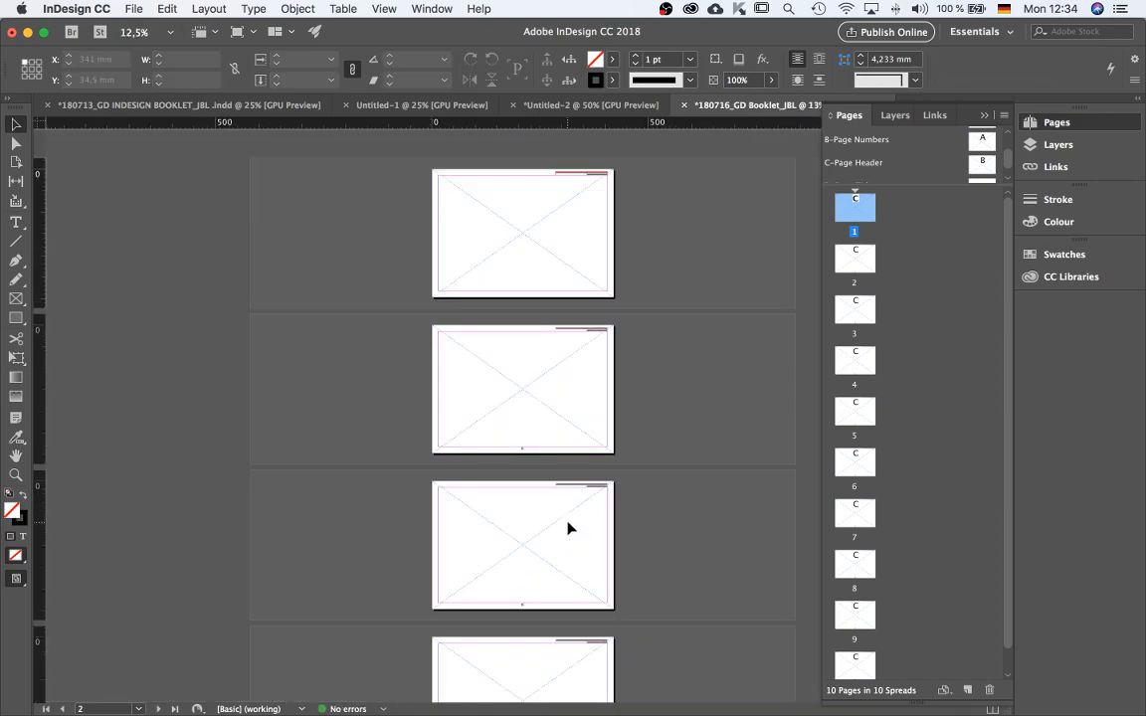
Check the page numbers on the following pages at different zoom levels.
{"action": "scroll", "coordinate": [534, 472], "scroll_direction": "up", "scroll_amount": 2}
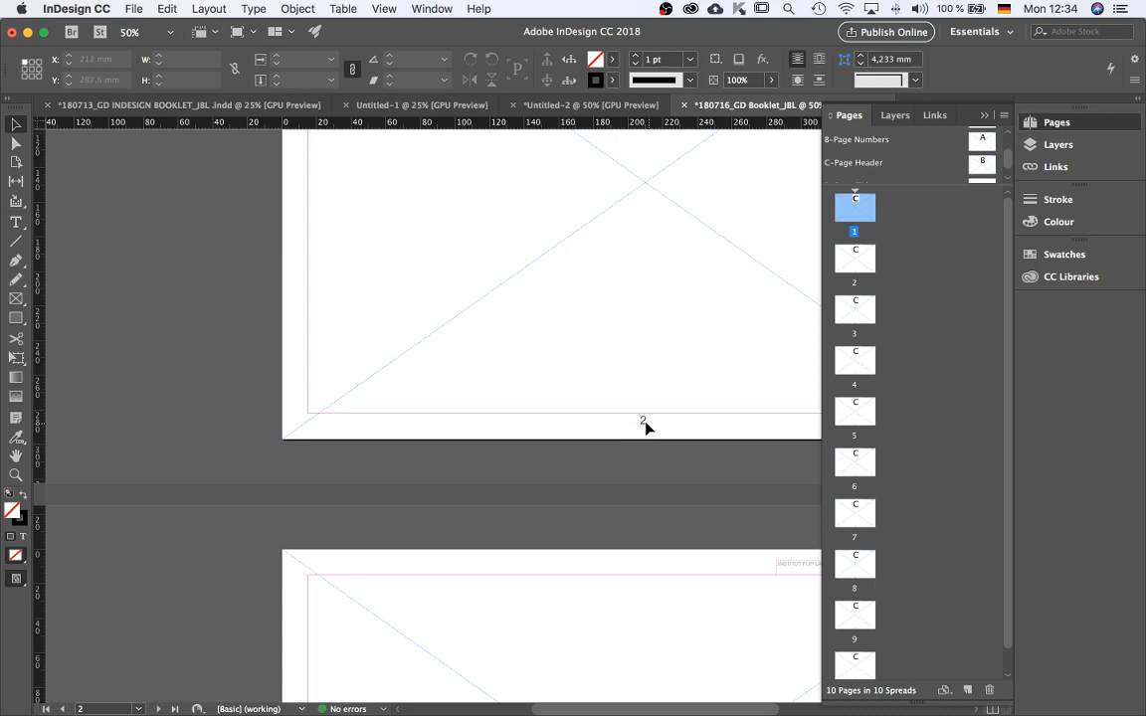
{"action": "left_click", "coordinate": [644, 423]}
{"action": "scroll", "coordinate": [646, 448], "scroll_direction": "down", "scroll_amount": 10}
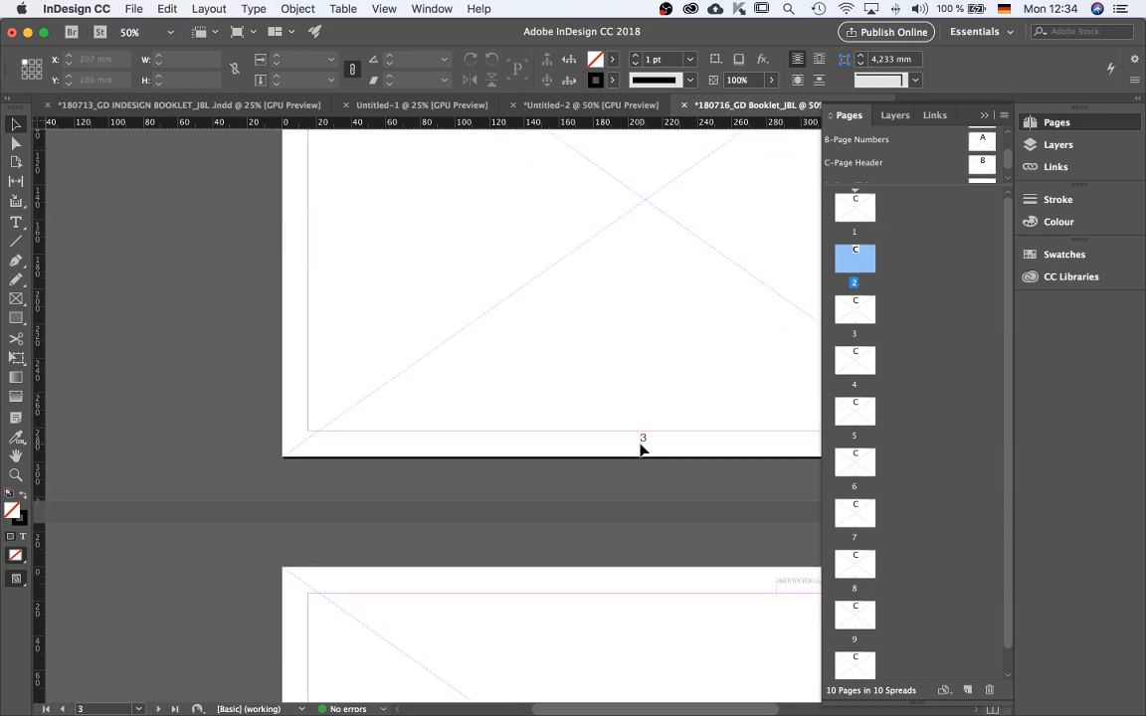
{"action": "key", "text": "super+minus"}
{"action": "key", "text": "super+minus"}
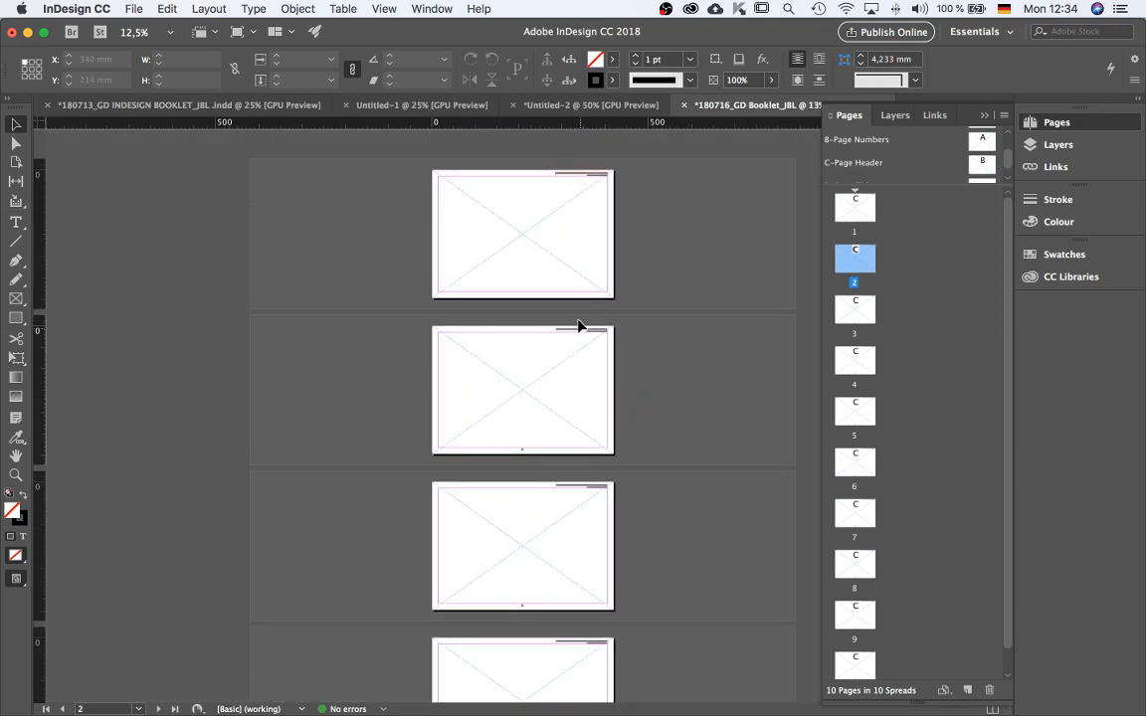
{"action": "scroll", "coordinate": [538, 212], "scroll_direction": "up", "scroll_amount": 2}
{"action": "left_click", "coordinate": [618, 269]}
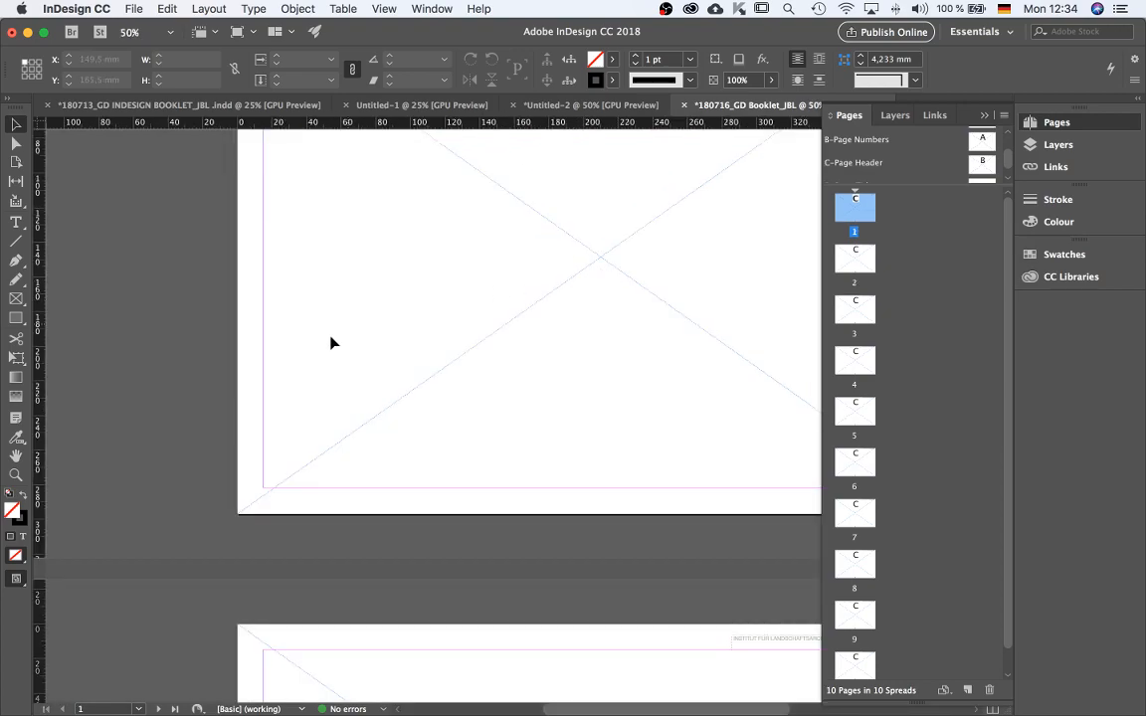
{"action": "scroll", "coordinate": [323, 346], "scroll_direction": "down", "scroll_amount": 2}
{"action": "key", "text": "super+minus"}
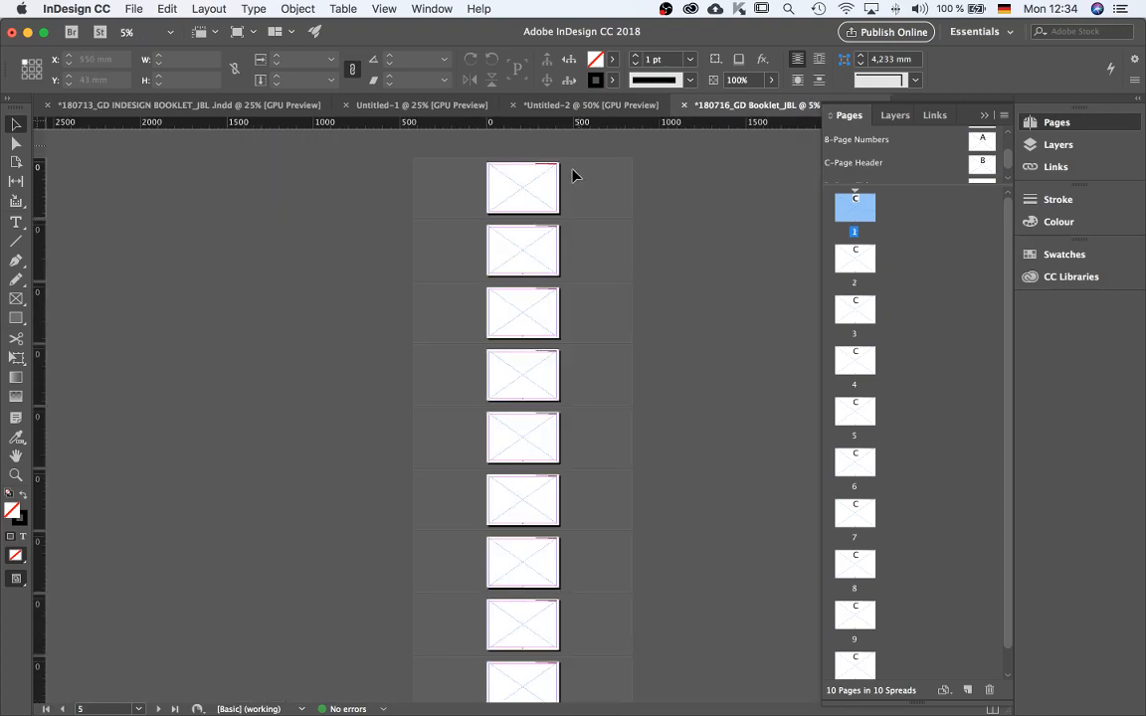
Load the image 180713_FRONT COVER_JBL.jpg from the MEDIA > IMAGES > FRONT COVER folder for placing.
{"action": "key", "text": "super+plus"}
{"action": "key", "text": "super+plus"}
{"action": "scroll", "coordinate": [658, 360], "scroll_direction": "up", "scroll_amount": 8}
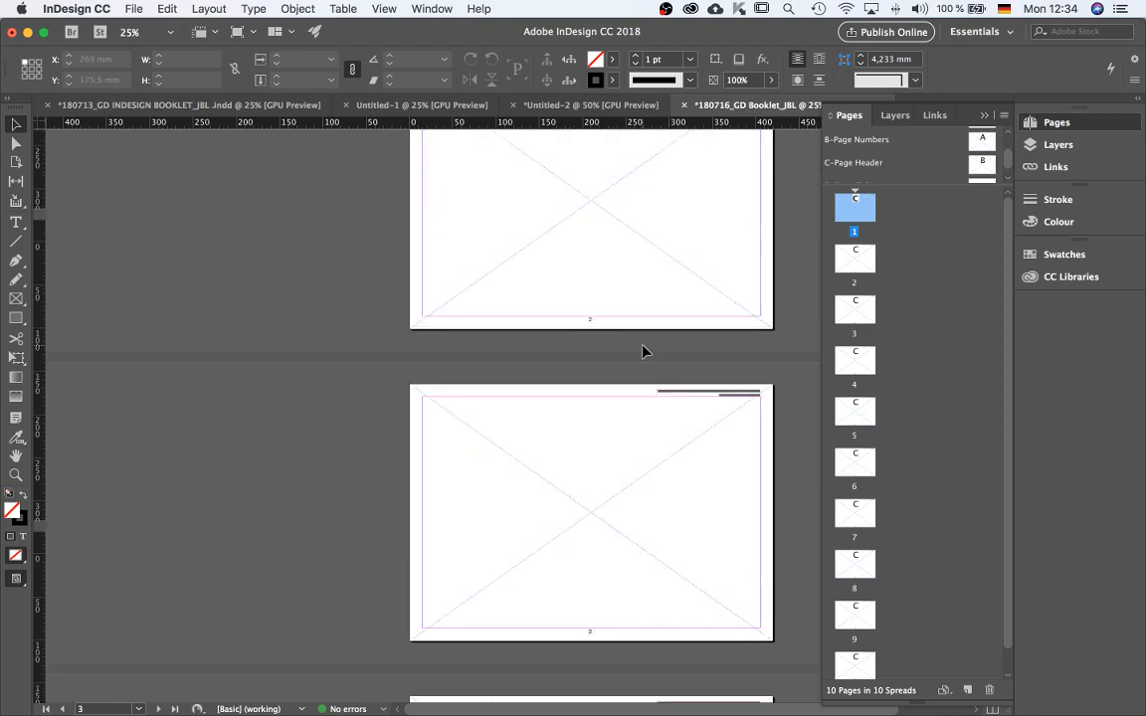
{"action": "scroll", "coordinate": [988, 142], "scroll_direction": "down", "scroll_amount": 1}
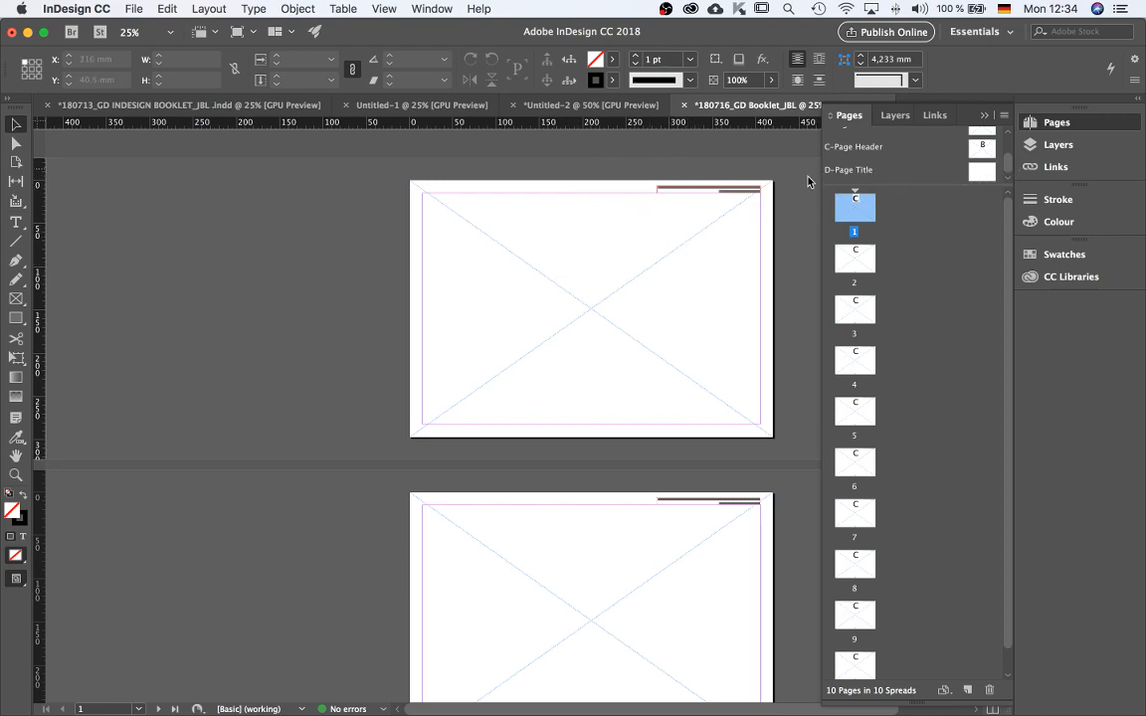
{"action": "scroll", "coordinate": [675, 301], "scroll_direction": "up", "scroll_amount": 1}
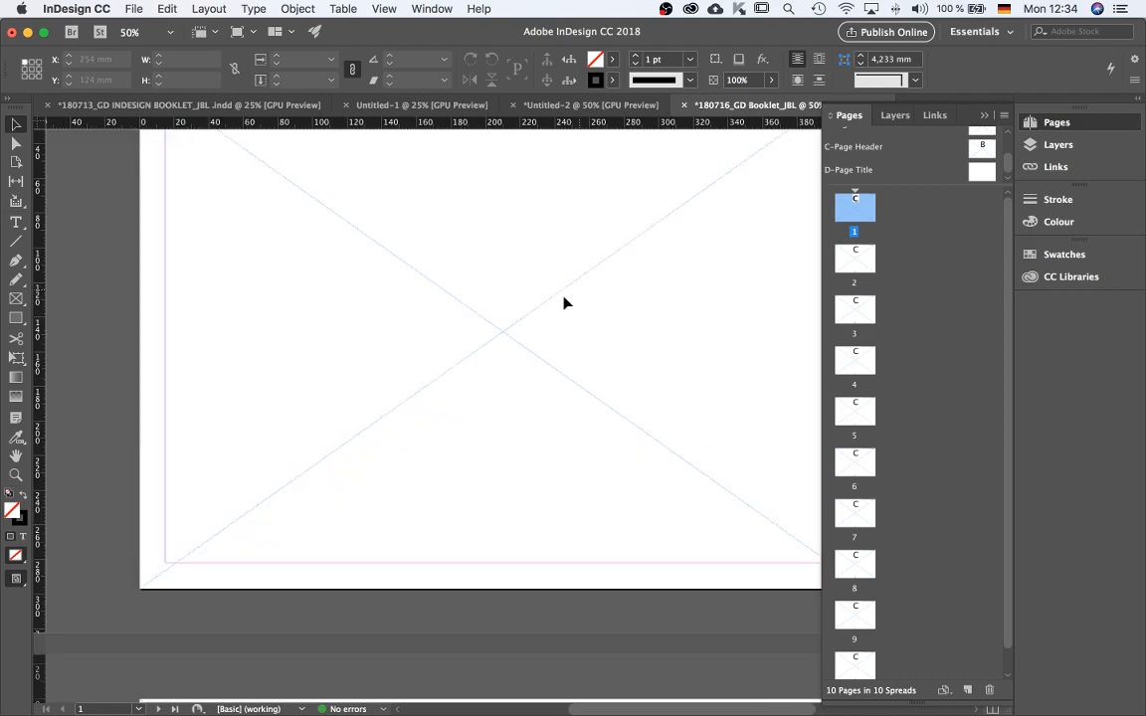
{"action": "scroll", "coordinate": [563, 297], "scroll_direction": "down", "scroll_amount": 1}
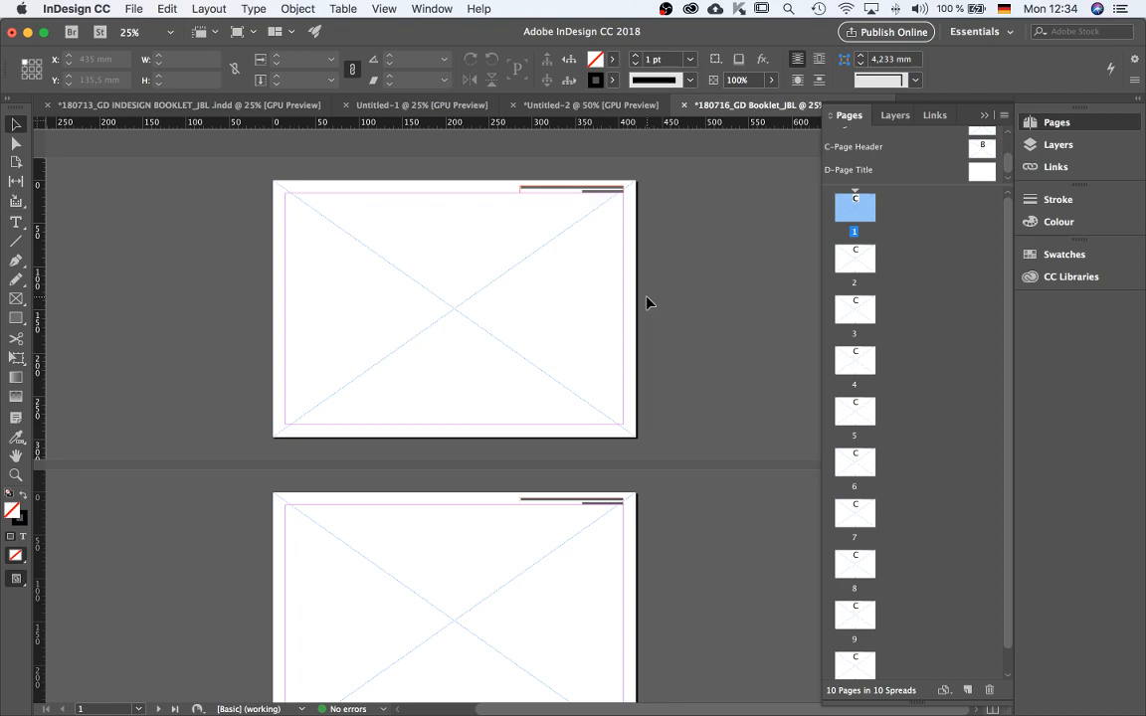
{"action": "left_click", "coordinate": [130, 9]}
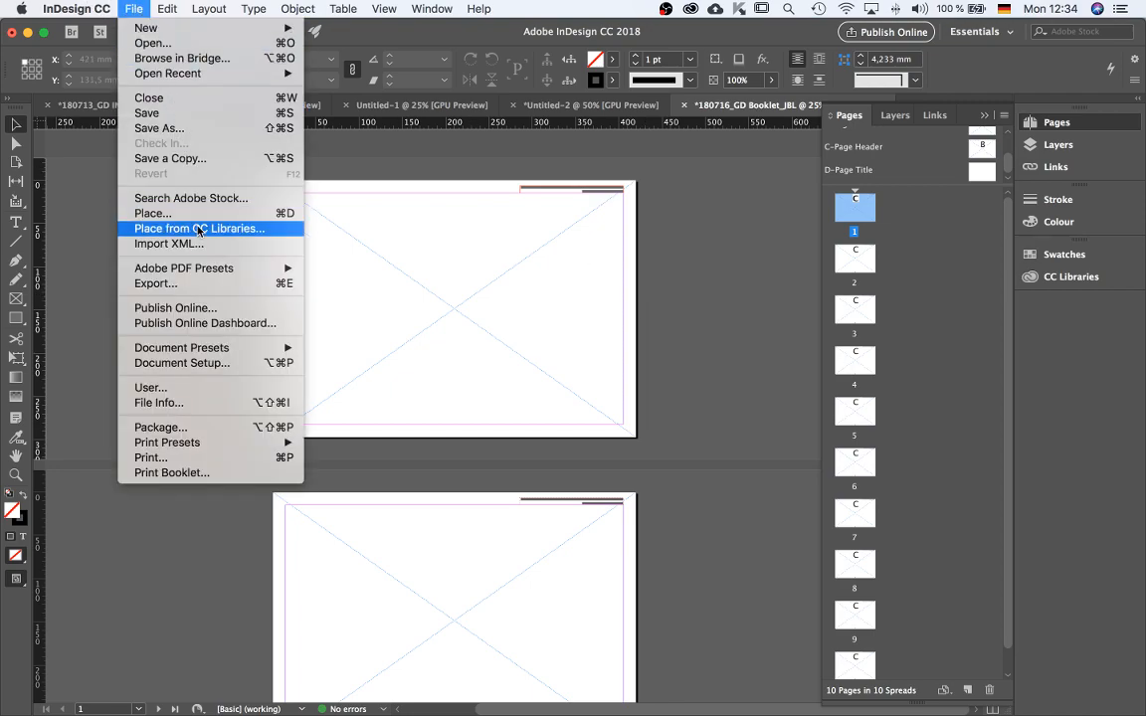
{"action": "left_click", "coordinate": [327, 271]}
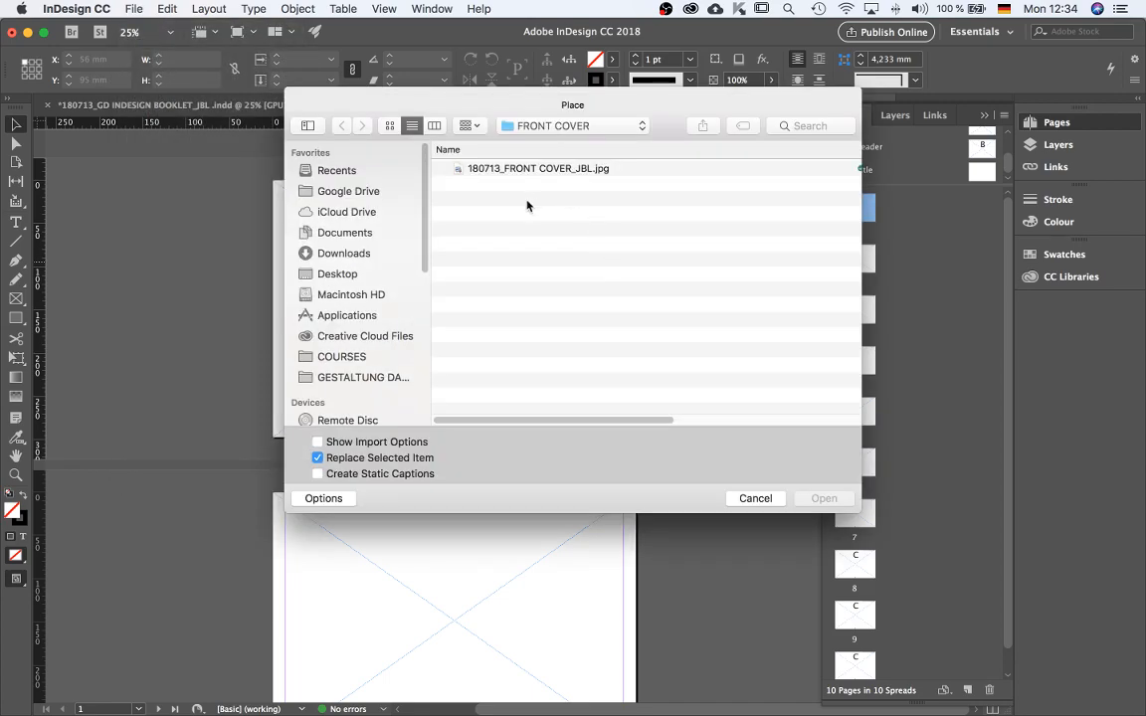
{"action": "left_click", "coordinate": [557, 126]}
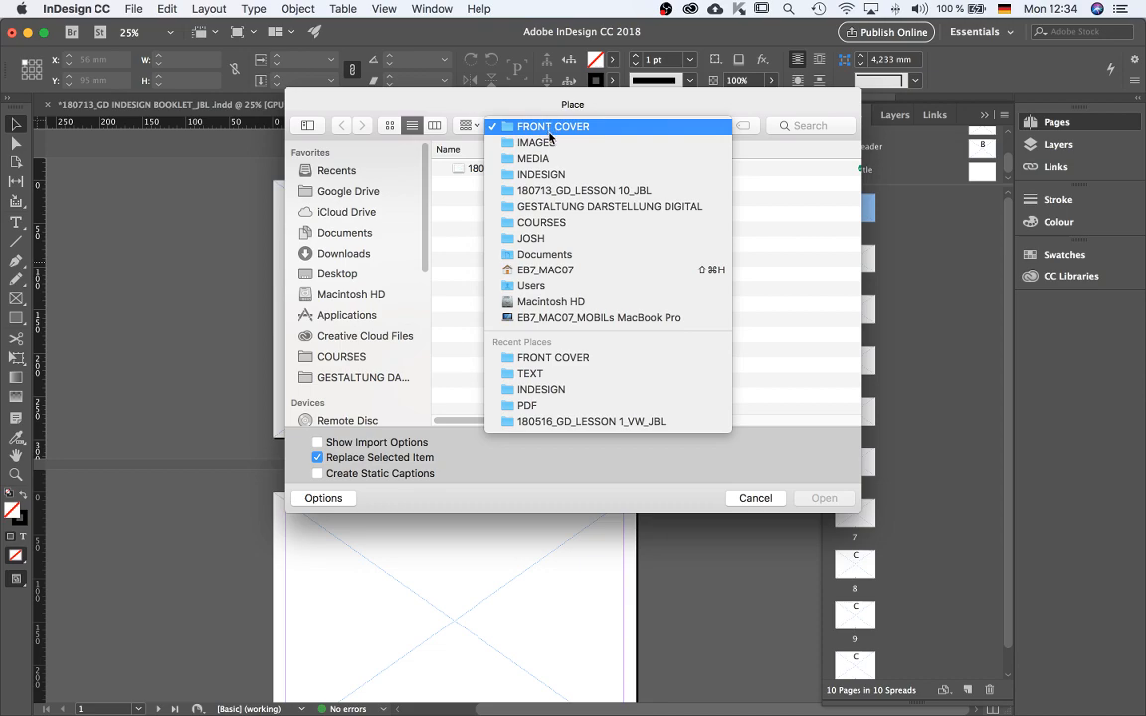
{"action": "left_click", "coordinate": [553, 190]}
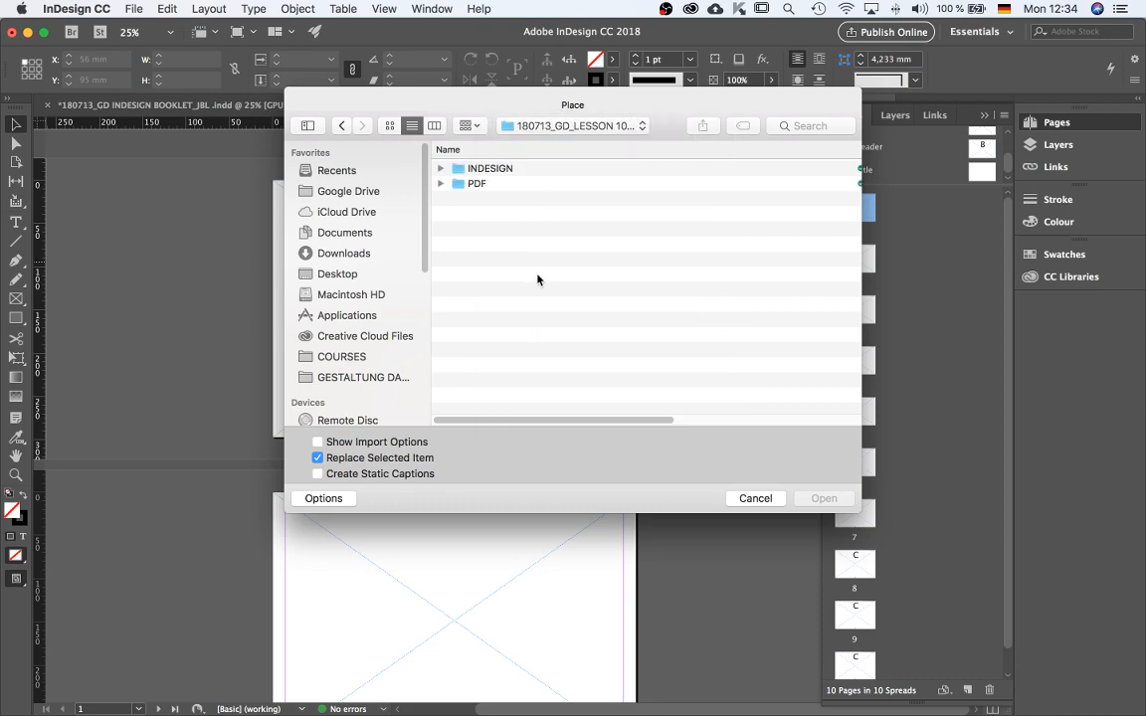
{"action": "left_click", "coordinate": [540, 127]}
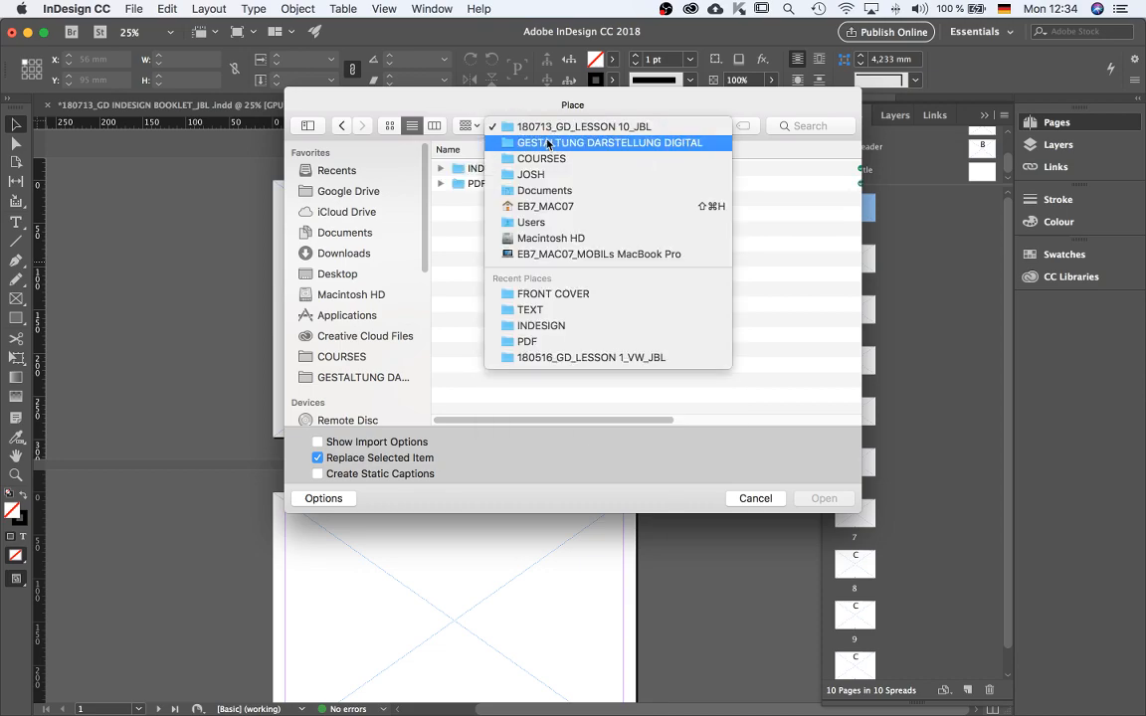
{"action": "left_click", "coordinate": [545, 143]}
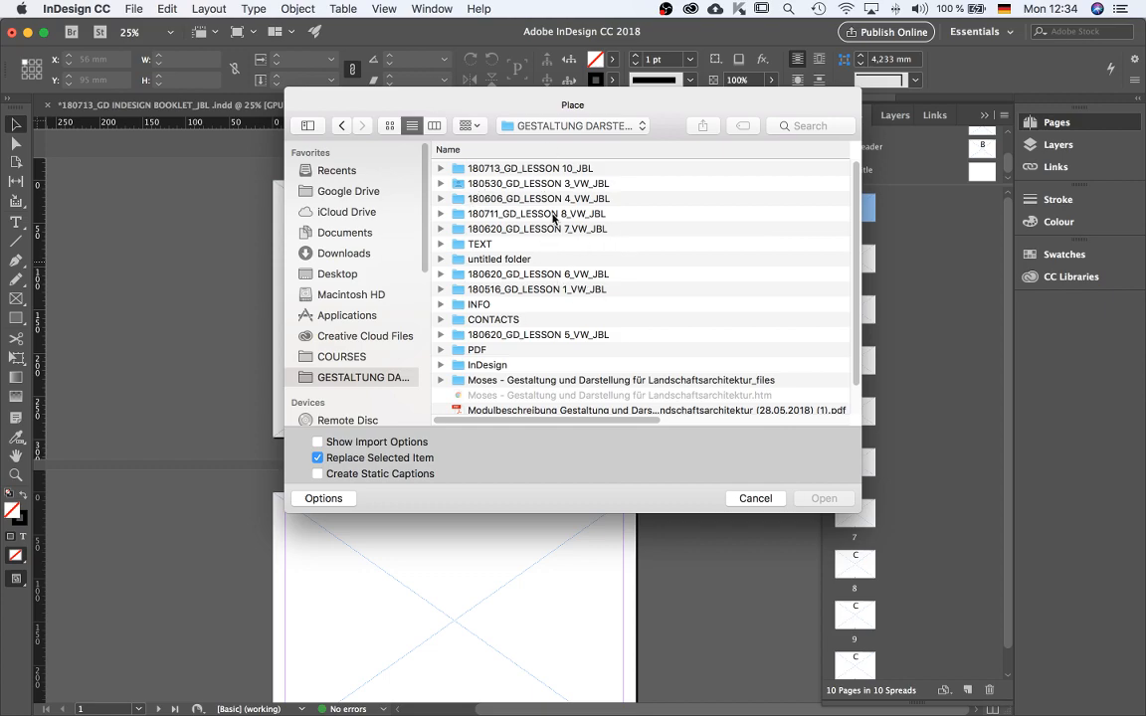
{"action": "double_click", "coordinate": [547, 169]}
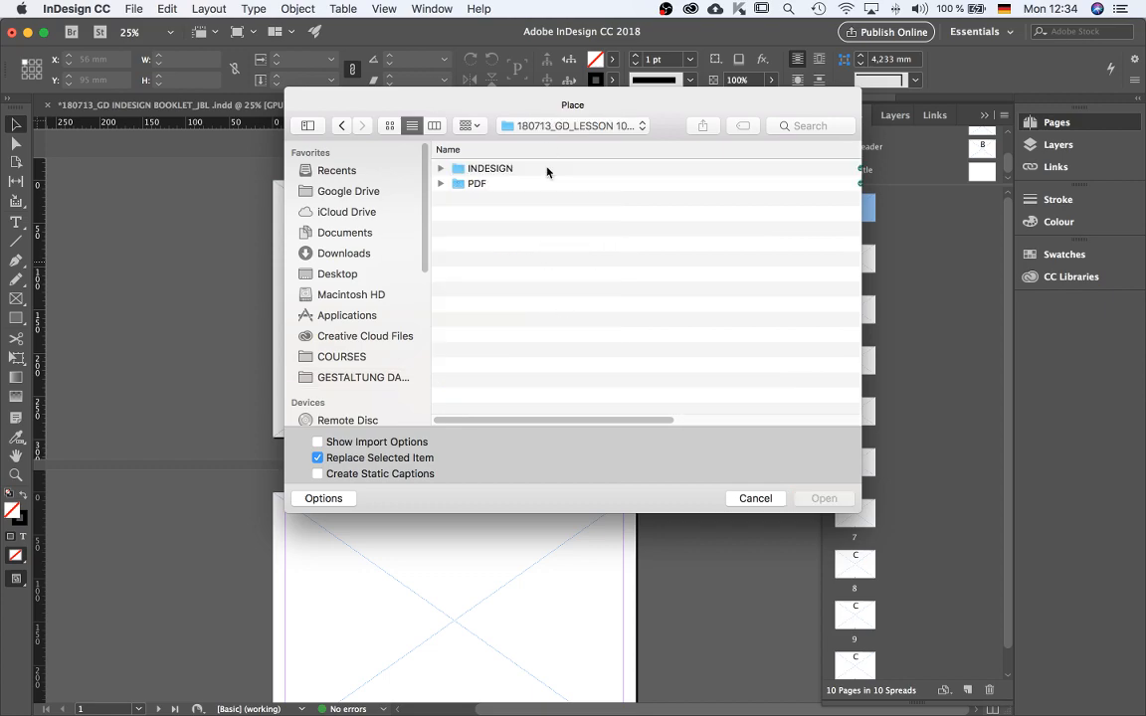
{"action": "double_click", "coordinate": [490, 170]}
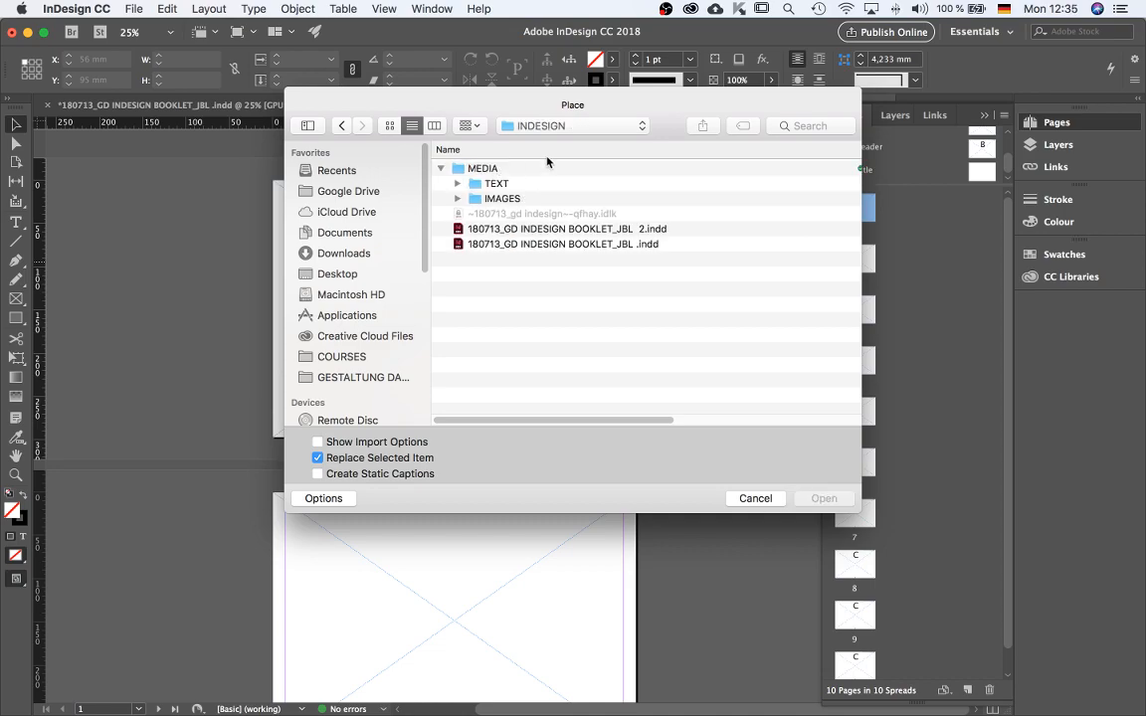
{"action": "left_click", "coordinate": [441, 171]}
{"action": "double_click", "coordinate": [498, 169]}
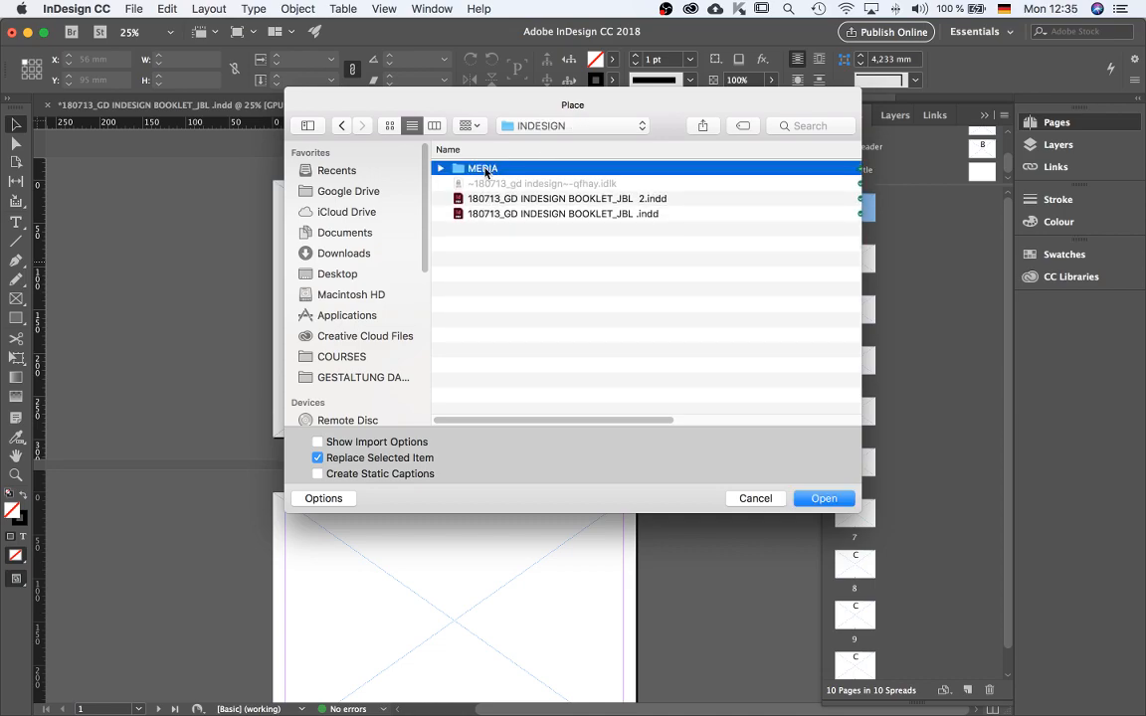
{"action": "double_click", "coordinate": [478, 184]}
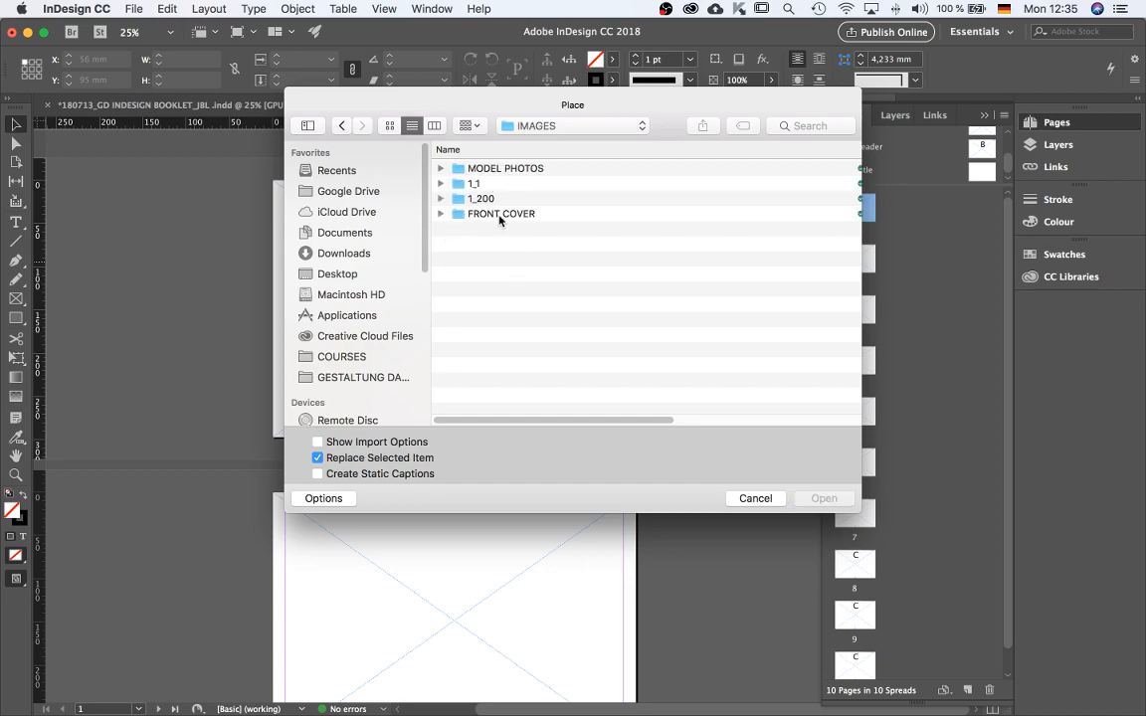
{"action": "double_click", "coordinate": [521, 215]}
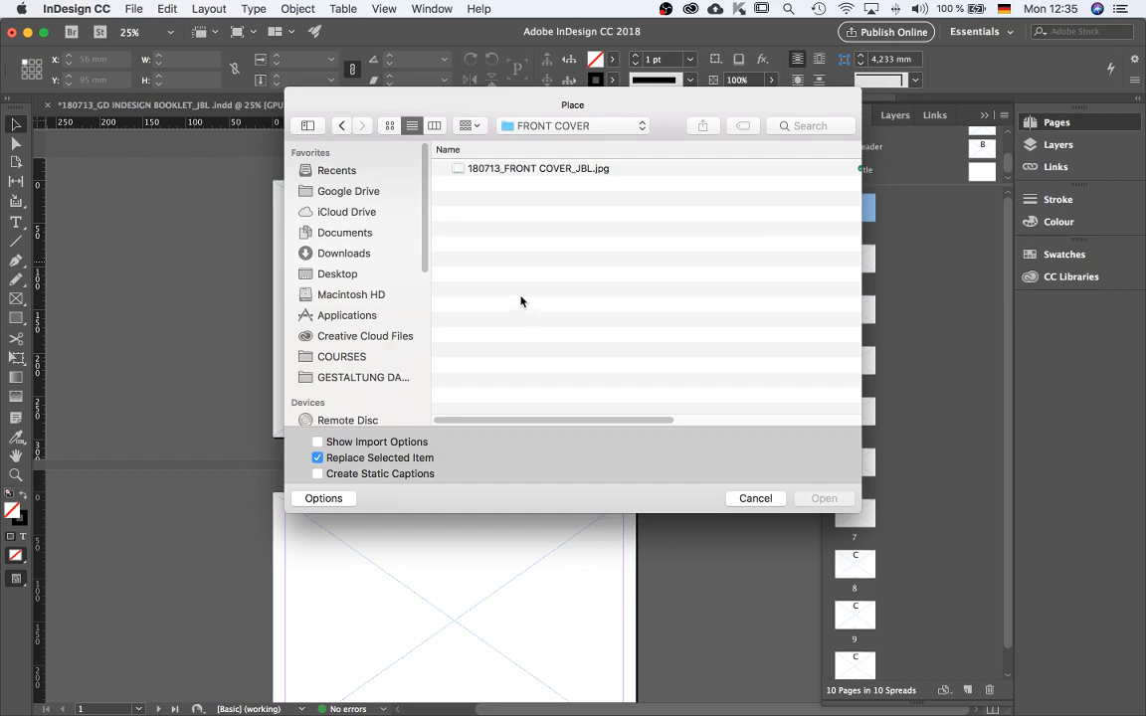
{"action": "left_click", "coordinate": [549, 172]}
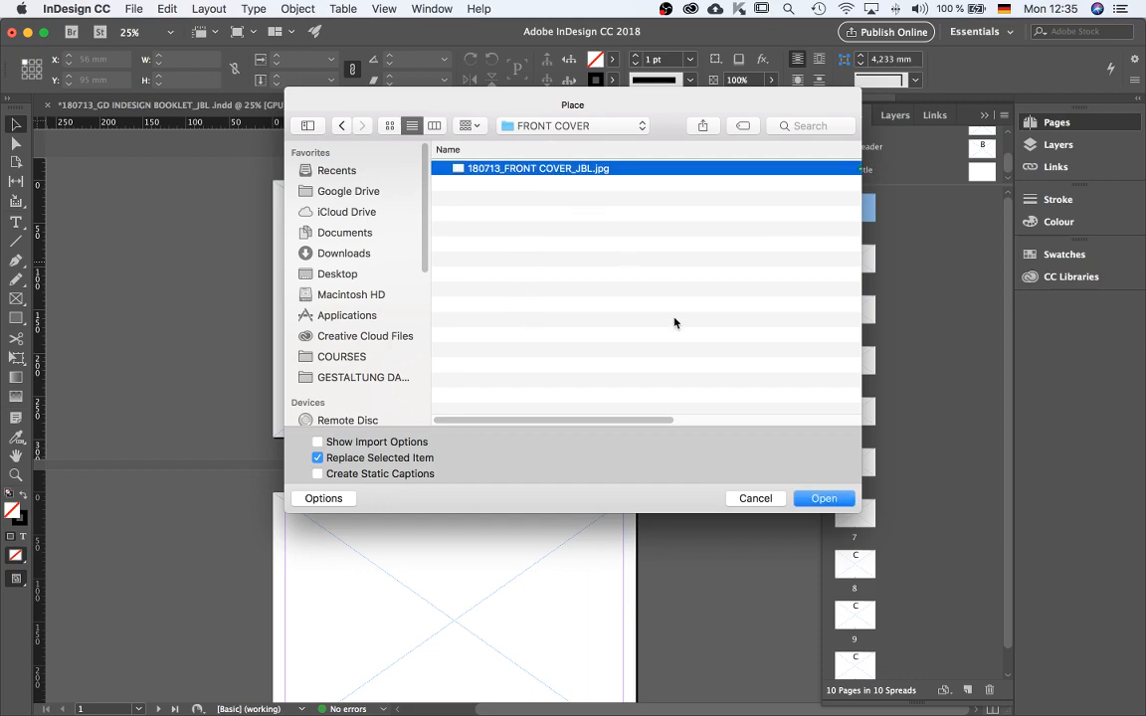
{"action": "left_click", "coordinate": [825, 498]}
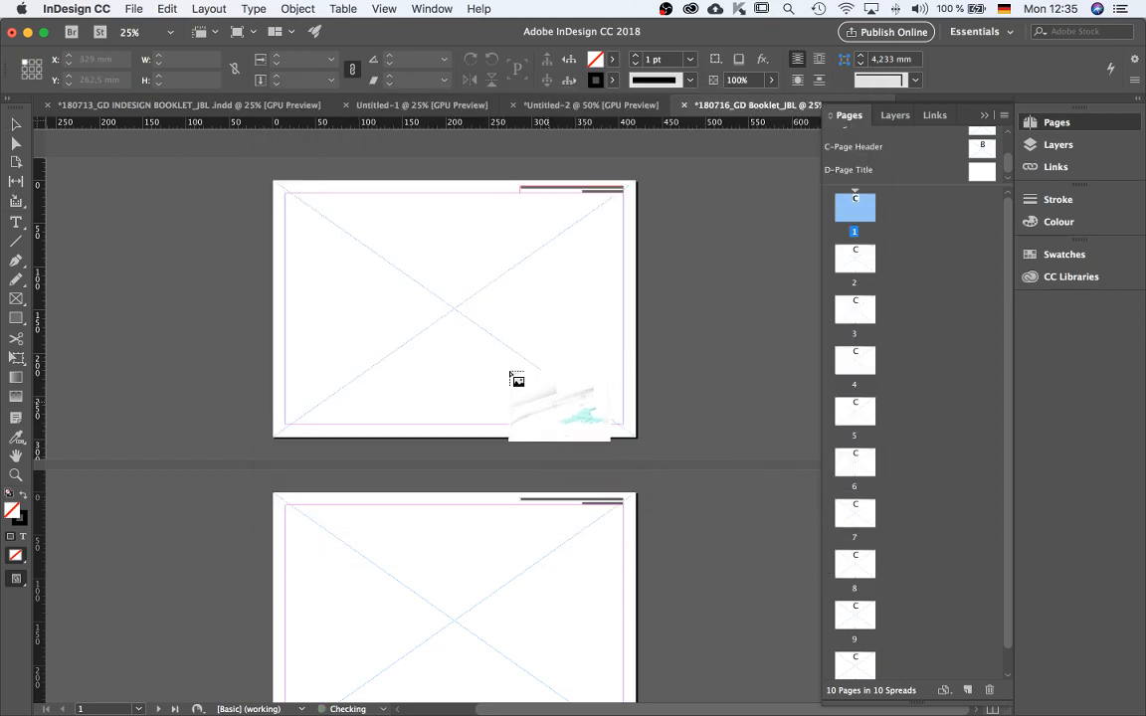
Place the front cover image on page 1 and undo the placement.
{"action": "left_click", "coordinate": [383, 265]}
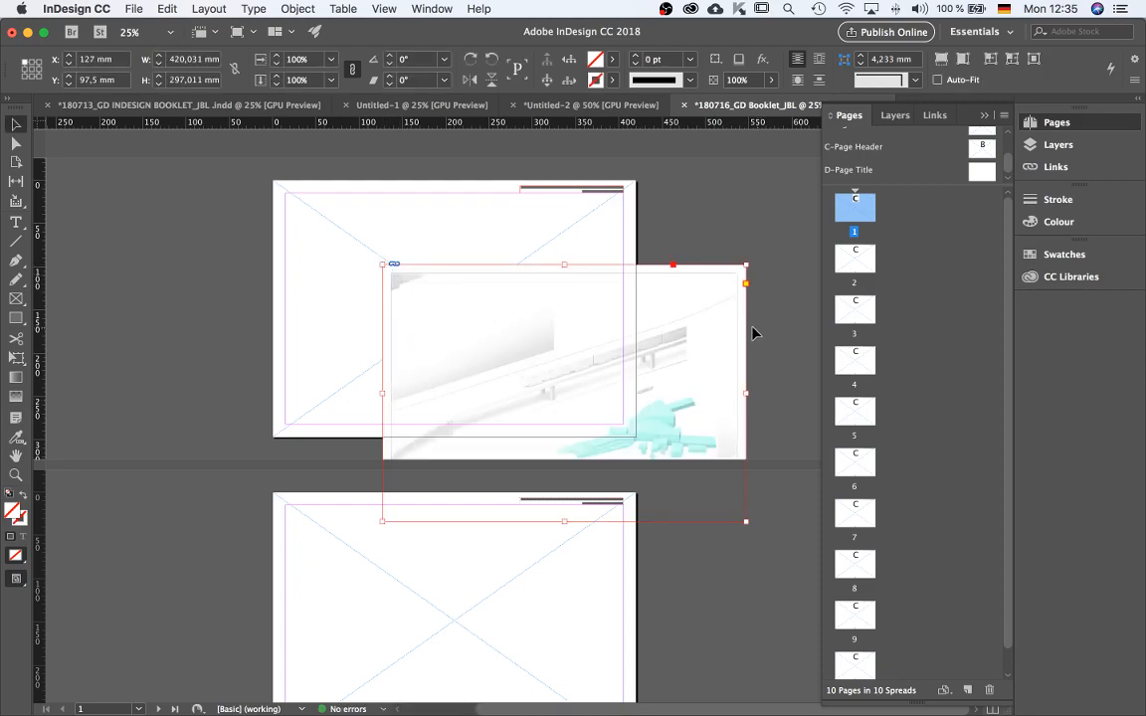
{"action": "key", "text": "super+z"}
Lock the TEXT layer and make the IMAGE layer the active layer.
{"action": "left_click", "coordinate": [895, 117]}
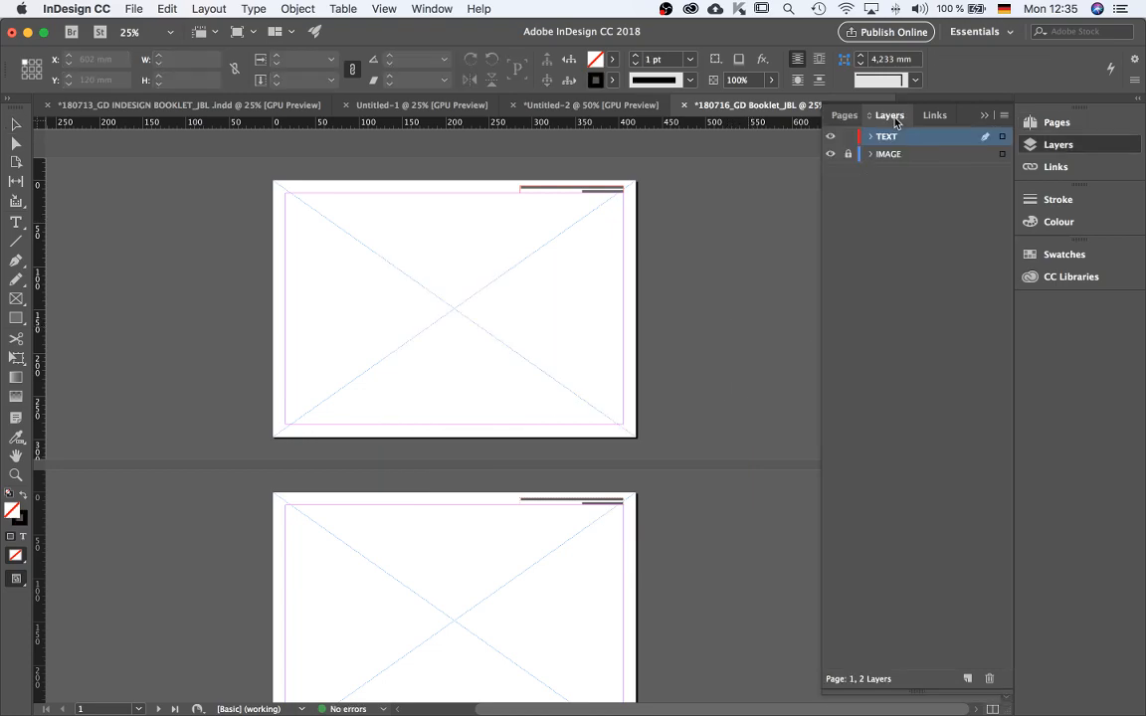
{"action": "left_click", "coordinate": [849, 138]}
{"action": "left_click", "coordinate": [847, 155]}
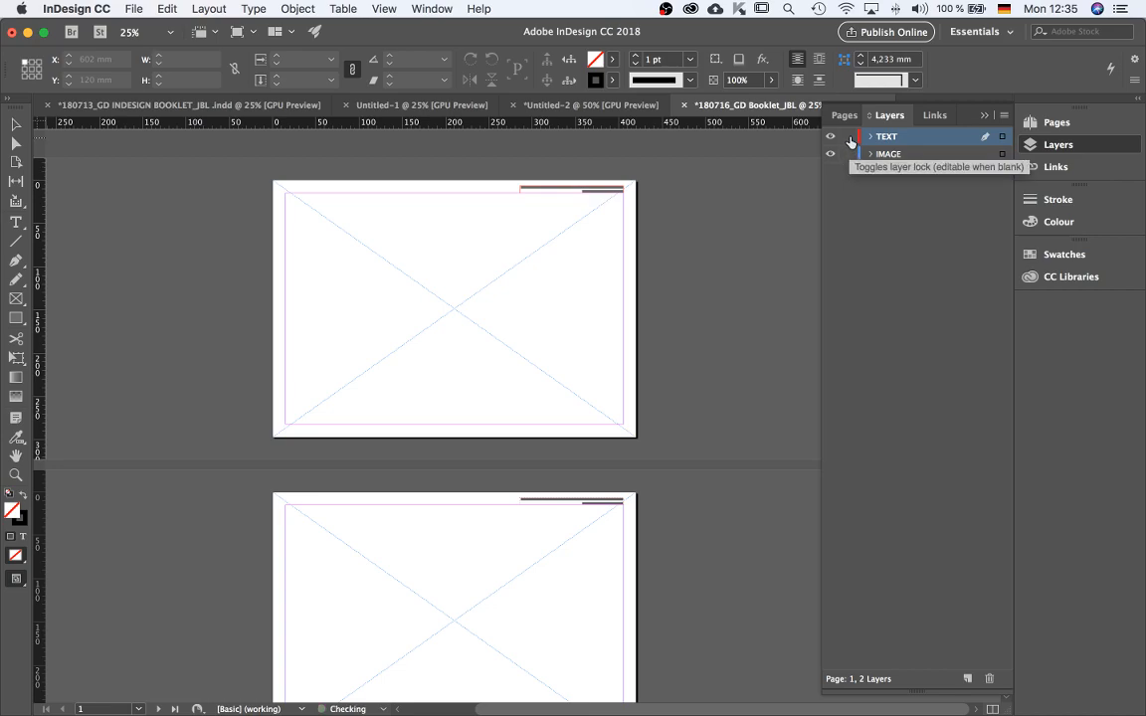
{"action": "left_click", "coordinate": [849, 137]}
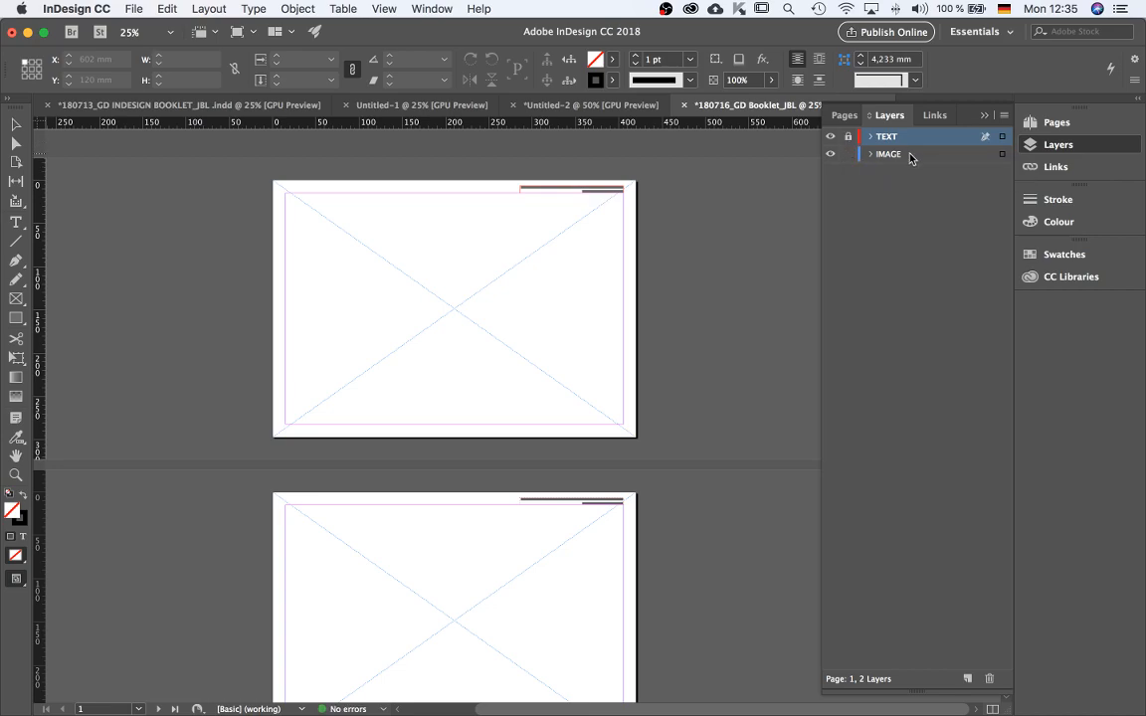
{"action": "left_click", "coordinate": [981, 157]}
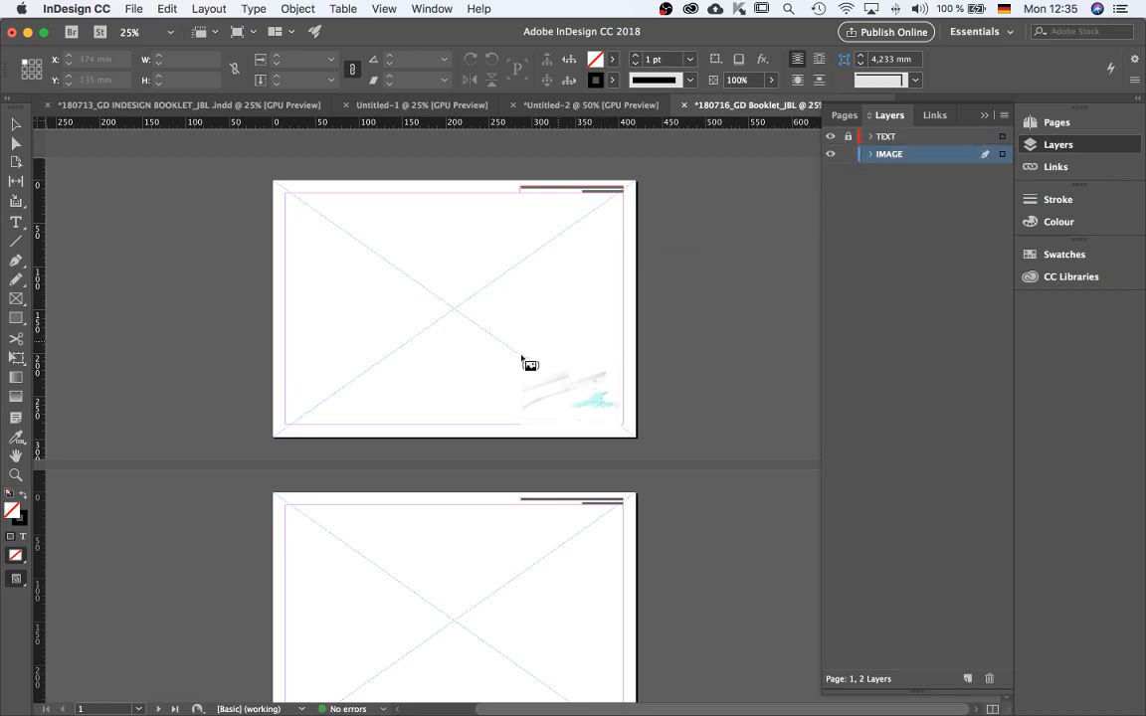
Place the front cover image on page 1's IMAGE layer at the top-left corner, filling the 420 × 297 mm page.
{"action": "left_click", "coordinate": [426, 283]}
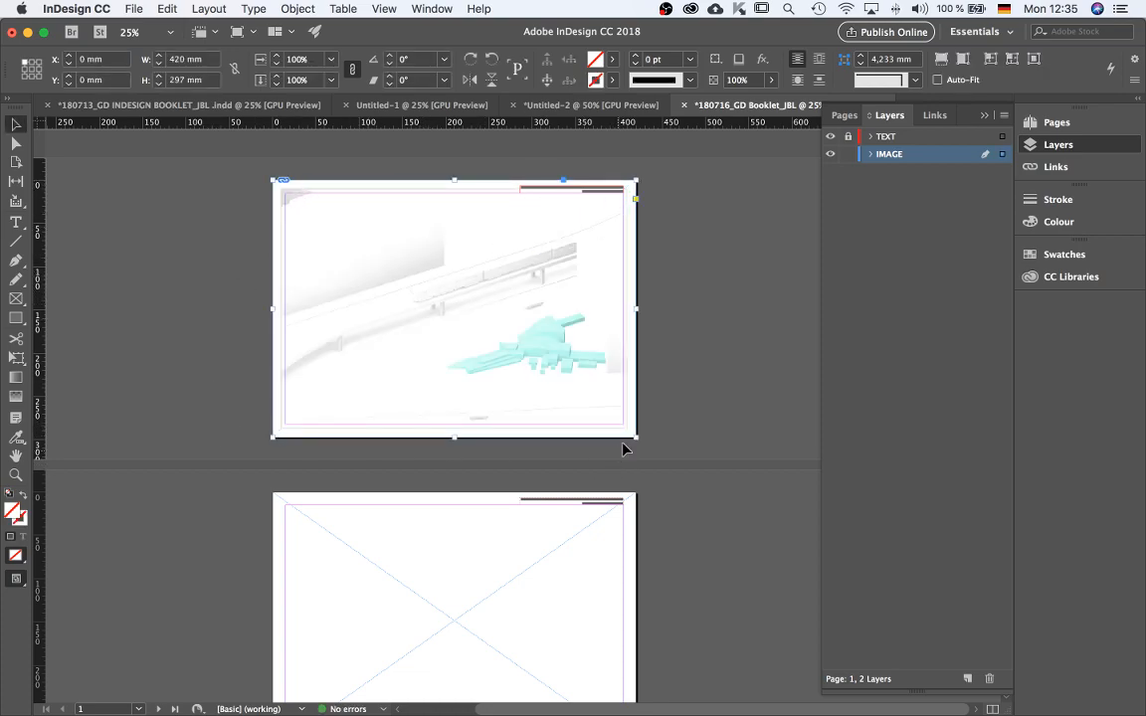
{"action": "left_click", "coordinate": [455, 309]}
{"action": "scroll", "coordinate": [517, 286], "scroll_direction": "up", "scroll_amount": 2}
{"action": "scroll", "coordinate": [516, 286], "scroll_direction": "down", "scroll_amount": 2}
{"action": "left_click", "coordinate": [179, 361]}
{"action": "left_click", "coordinate": [453, 308]}
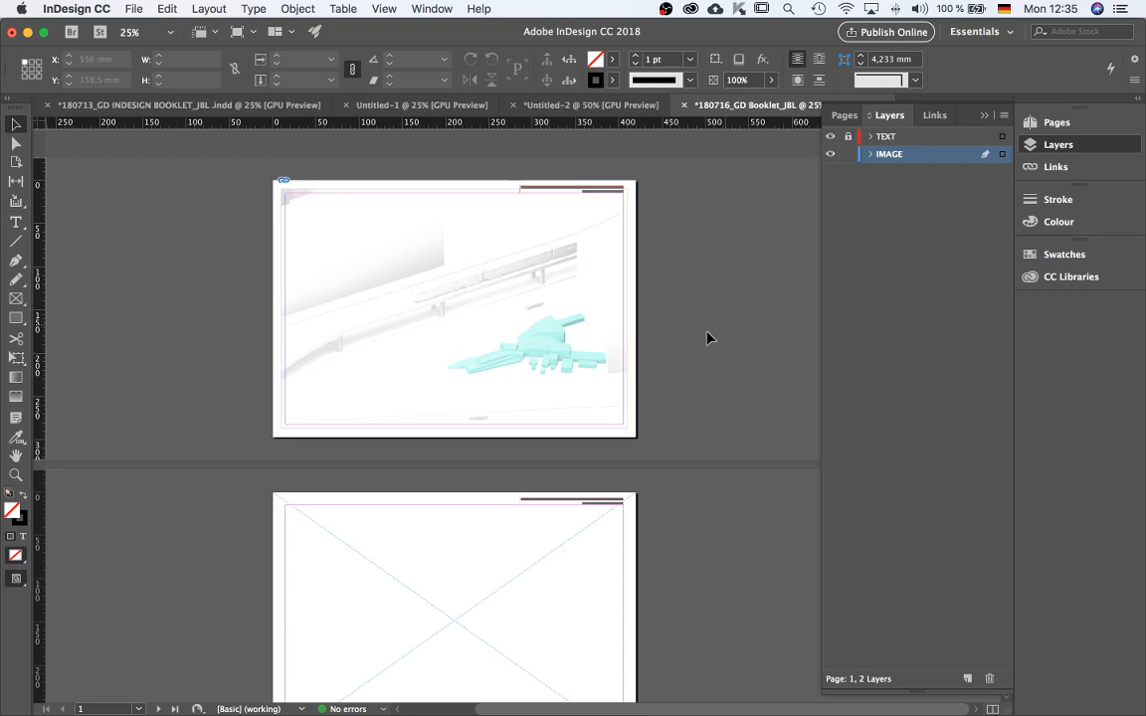
Review the first pages with the placed cover image, then view page 1 in presentation mode.
{"action": "scroll", "coordinate": [561, 292], "scroll_direction": "down", "scroll_amount": 2}
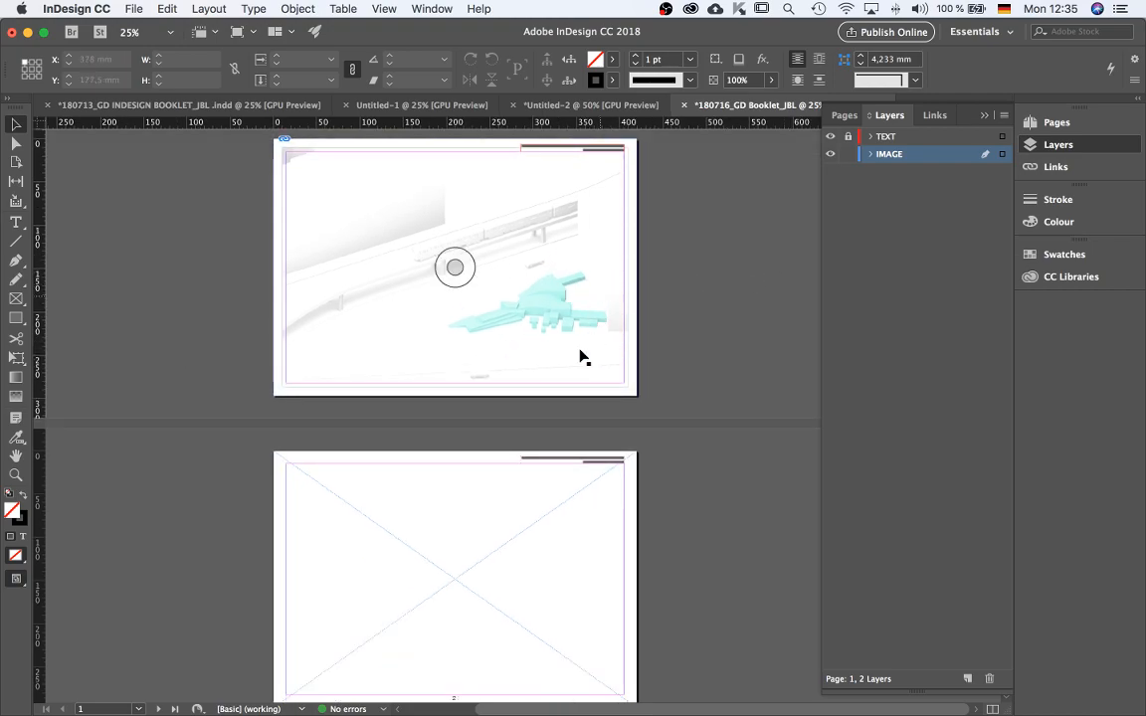
{"action": "scroll", "coordinate": [702, 331], "scroll_direction": "down", "scroll_amount": 4}
{"action": "scroll", "coordinate": [702, 331], "scroll_direction": "down", "scroll_amount": 2}
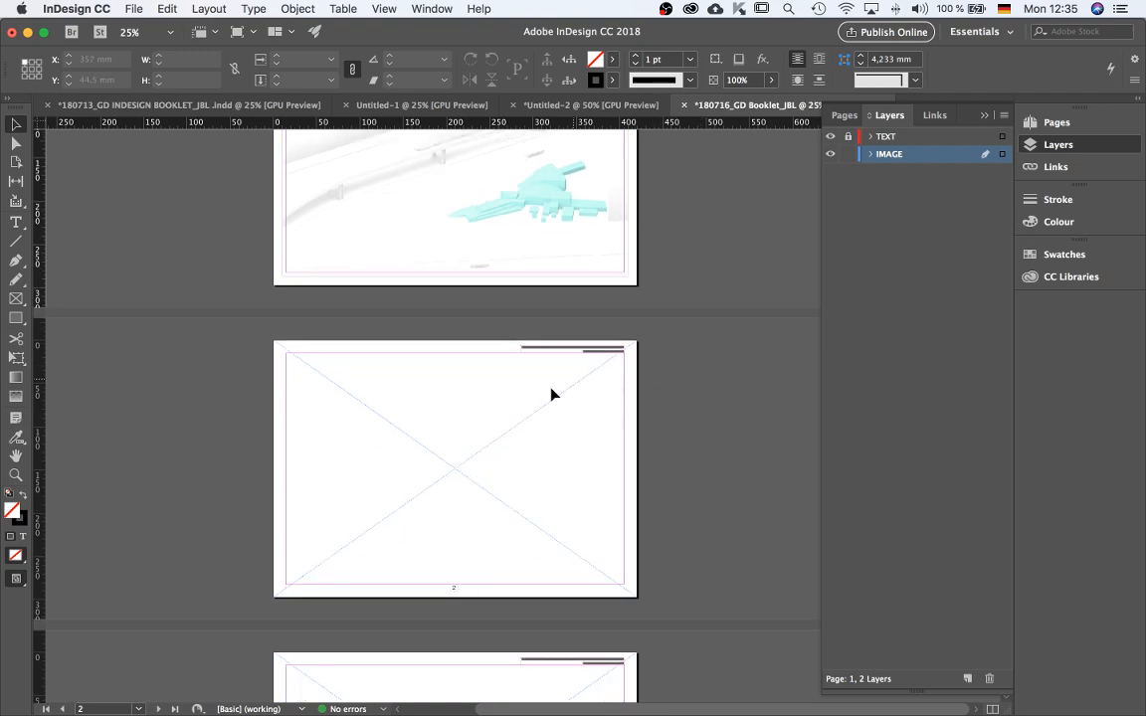
{"action": "scroll", "coordinate": [433, 298], "scroll_direction": "down", "scroll_amount": 9}
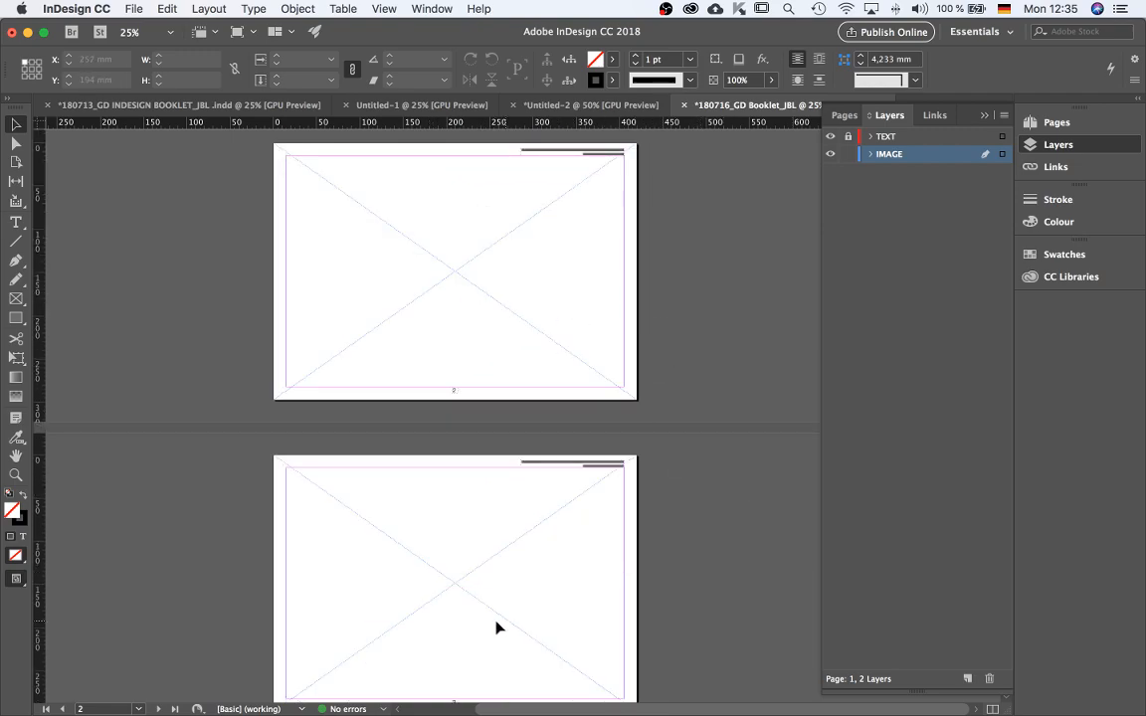
{"action": "scroll", "coordinate": [606, 398], "scroll_direction": "up", "scroll_amount": 15}
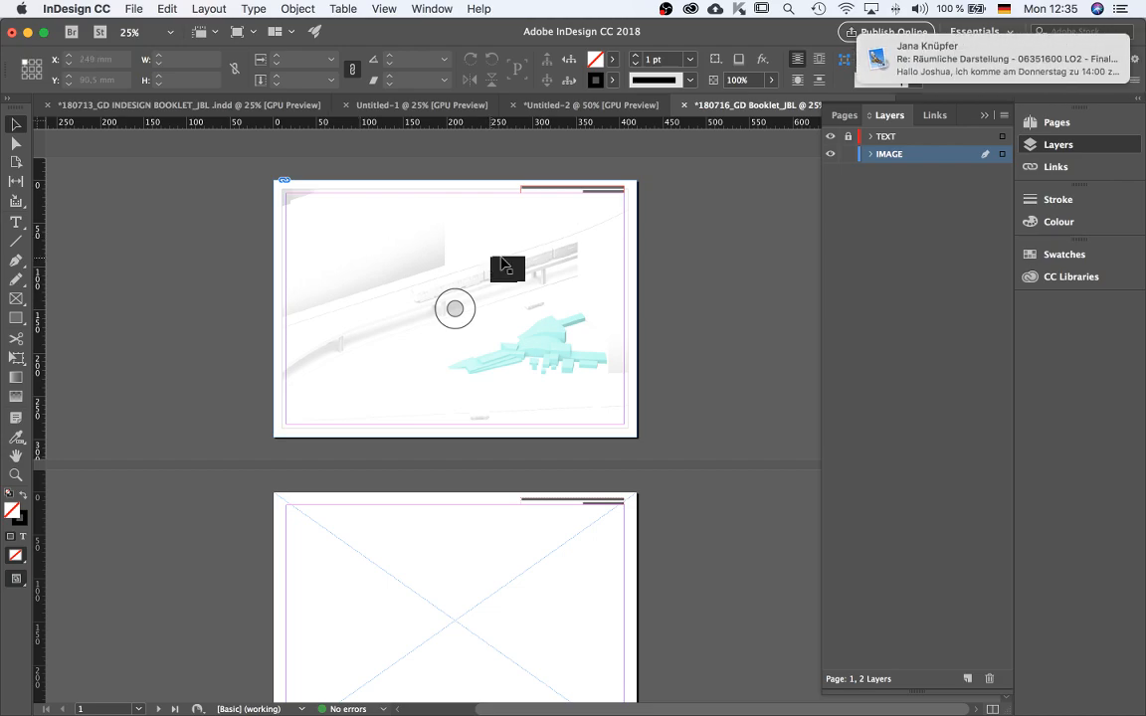
{"action": "key", "text": "shift+w"}
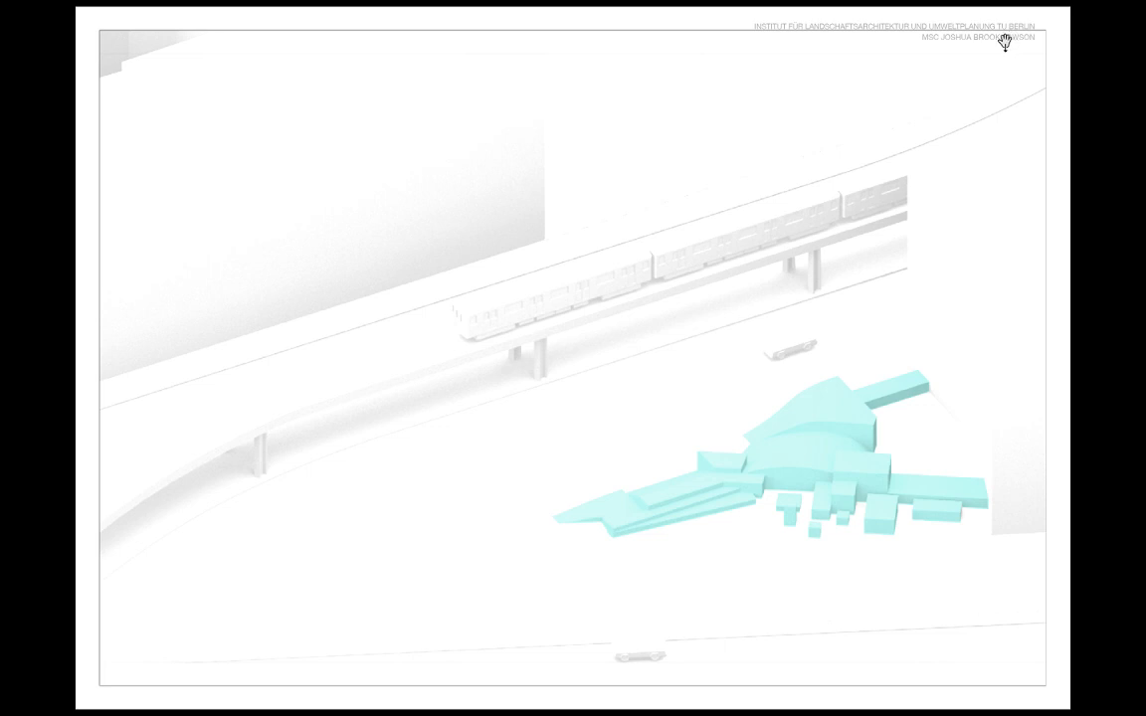
Try cropping the cover image from its top edge, undoing each attempt.
{"action": "key", "text": "Escape"}
{"action": "left_click", "coordinate": [608, 323]}
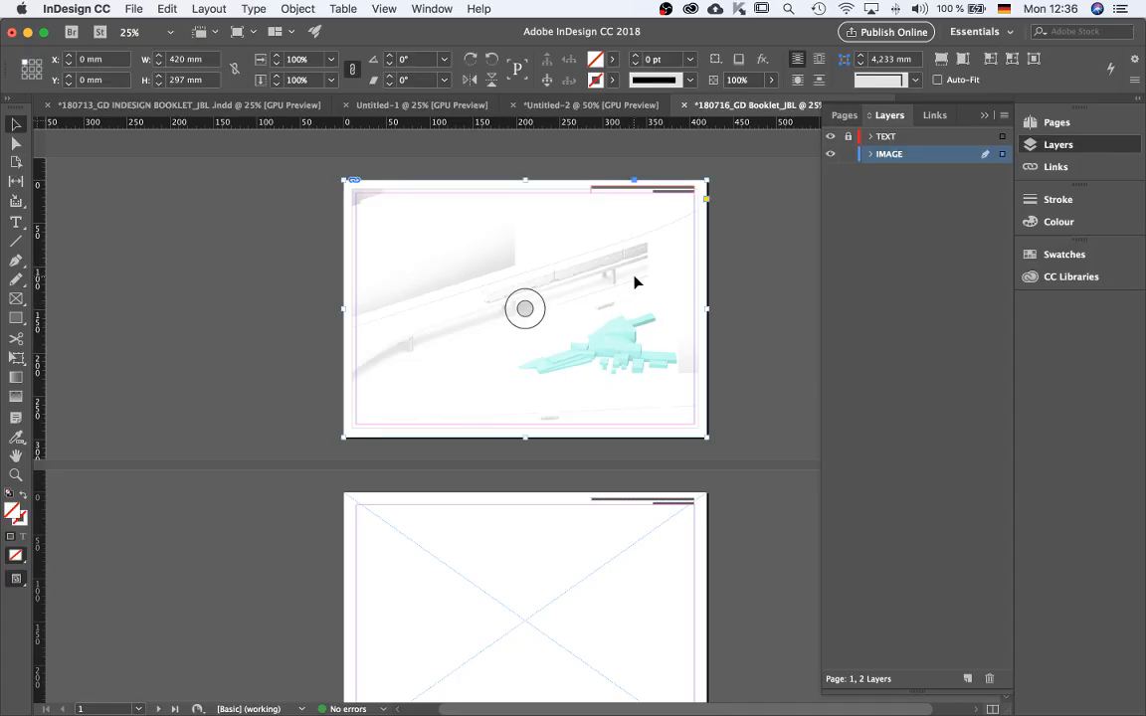
{"action": "scroll", "coordinate": [665, 275], "scroll_direction": "up", "scroll_amount": 1}
{"action": "scroll", "coordinate": [638, 375], "scroll_direction": "down", "scroll_amount": 1}
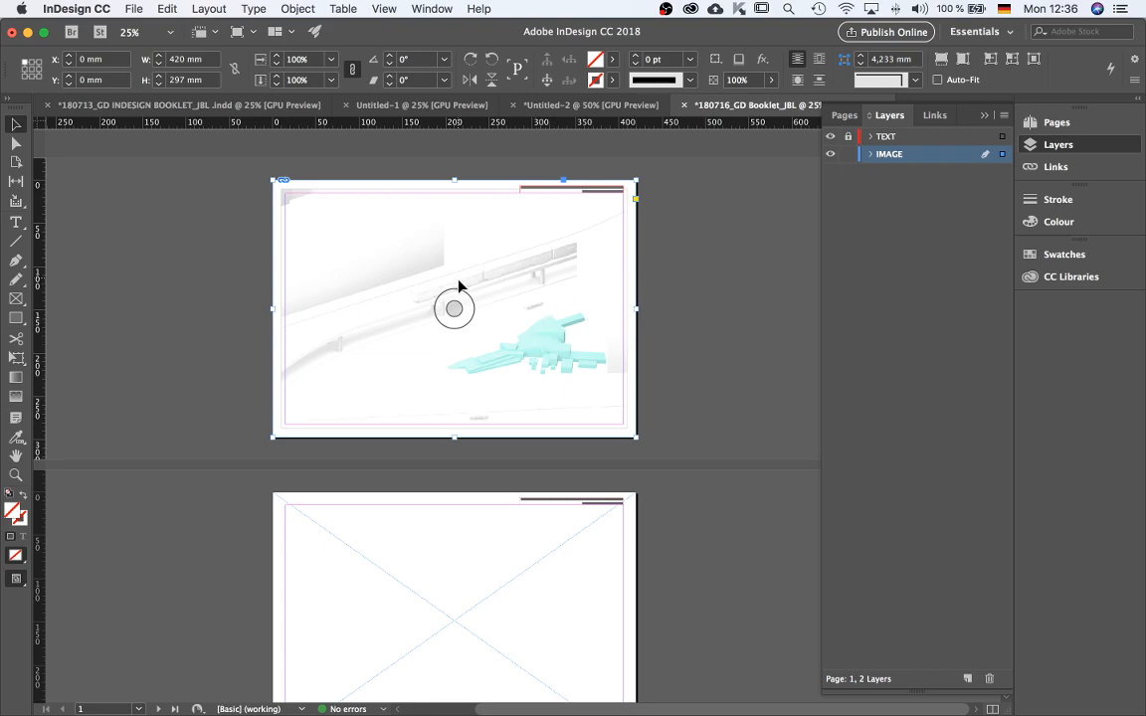
{"action": "double_click", "coordinate": [501, 313]}
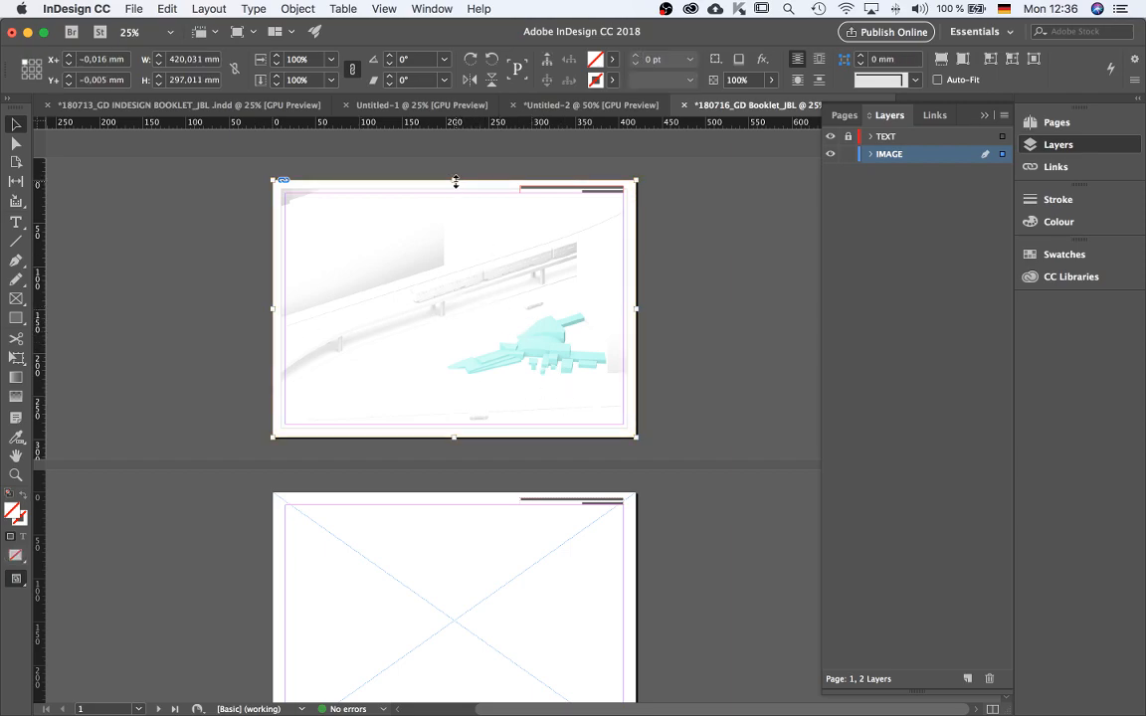
{"action": "left_click_drag", "start_coordinate": [454, 181], "coordinate": [457, 249]}
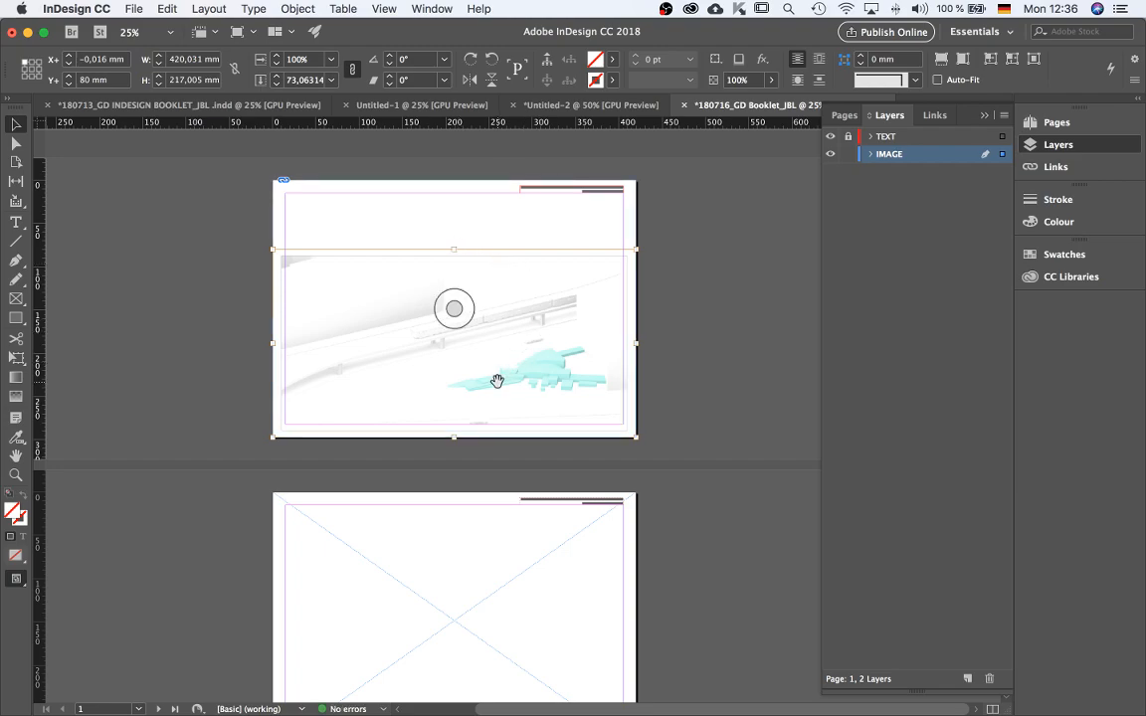
{"action": "key", "text": "super+z"}
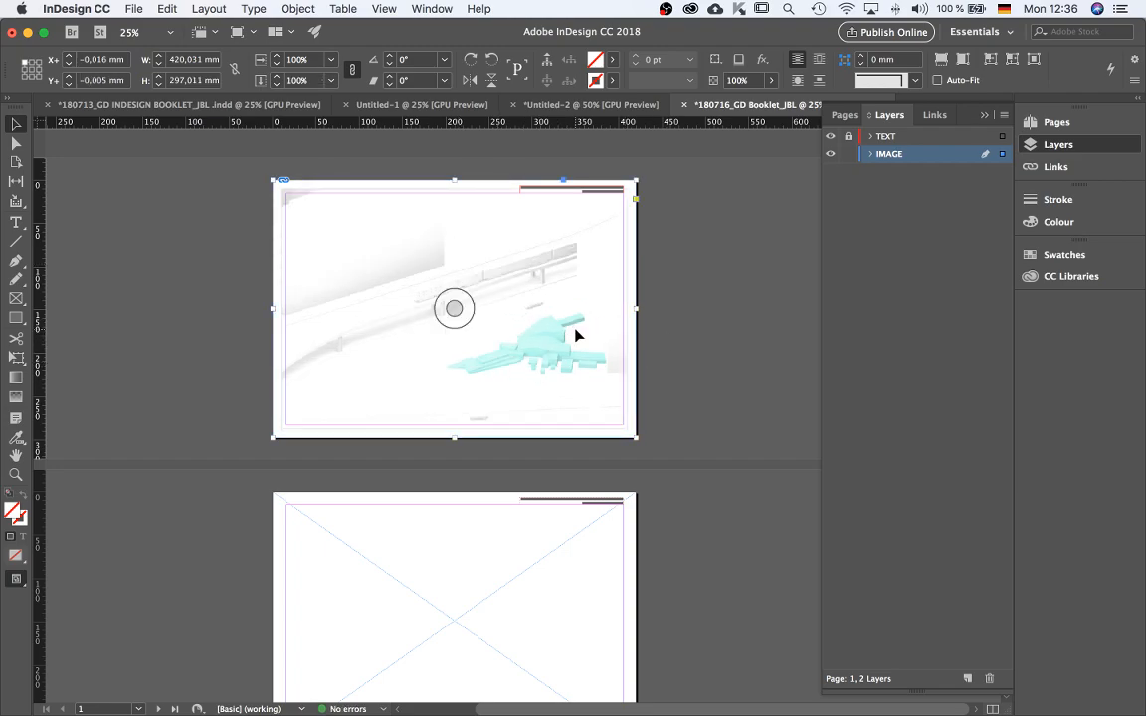
{"action": "key", "text": "Escape"}
{"action": "left_click_drag", "start_coordinate": [454, 179], "coordinate": [455, 287]}
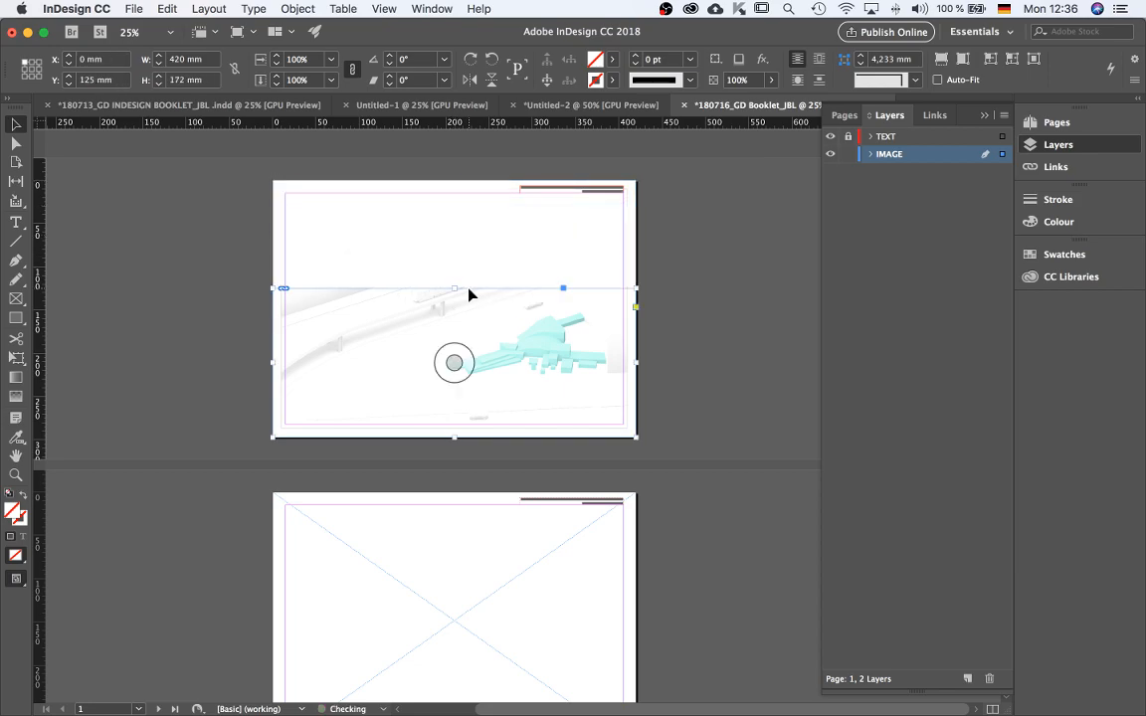
{"action": "key", "text": "super+z"}
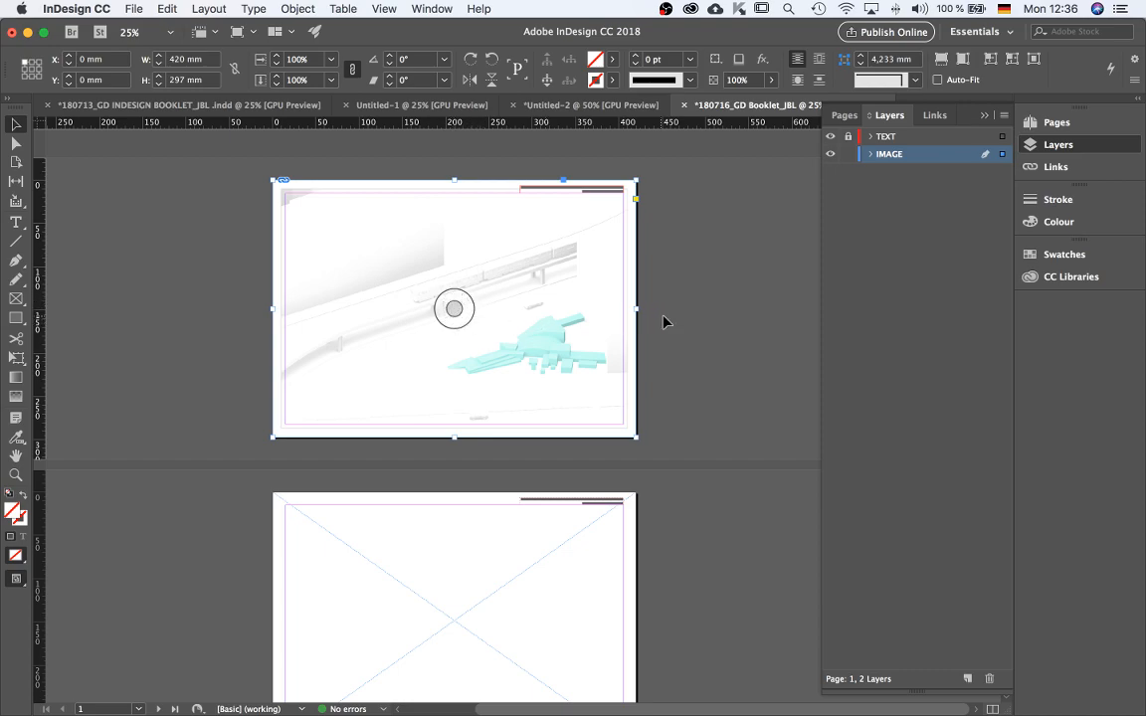
Inspect the placed cover image and its frame more closely at a higher zoom.
{"action": "left_click", "coordinate": [453, 308]}
{"action": "key", "text": "Escape"}
{"action": "left_click", "coordinate": [455, 308]}
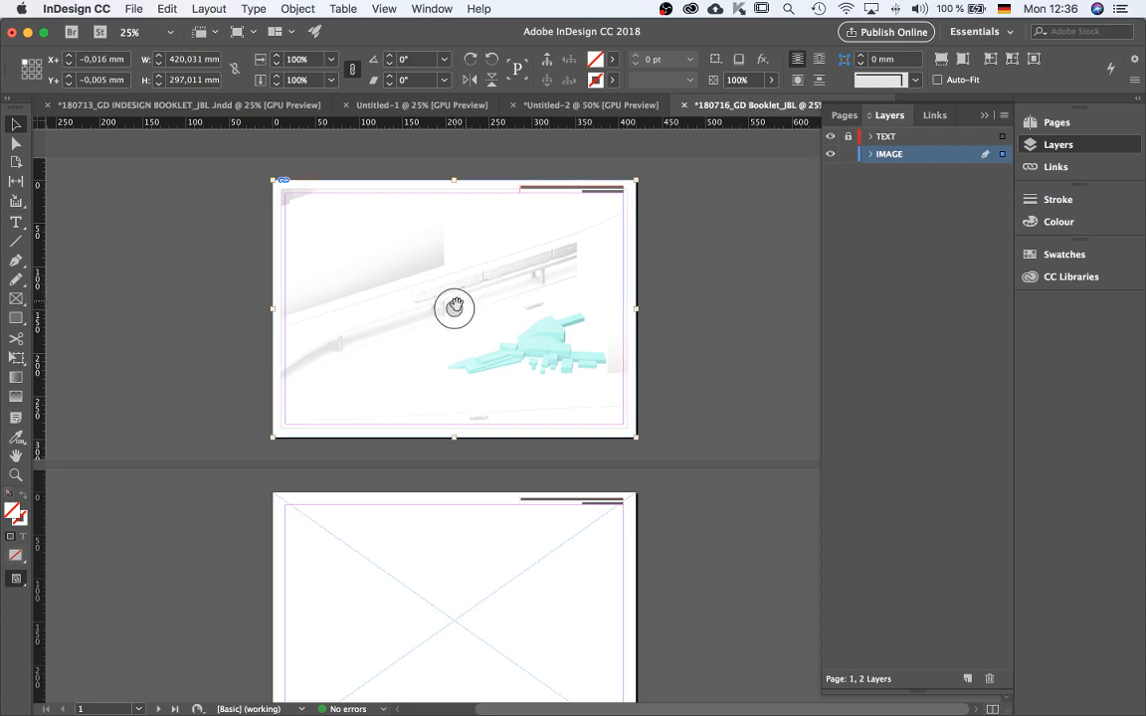
{"action": "left_click", "coordinate": [732, 309]}
{"action": "double_click", "coordinate": [534, 338]}
{"action": "key", "text": "super+equal"}
{"action": "scroll", "coordinate": [498, 378], "scroll_direction": "up", "scroll_amount": 5}
{"action": "double_click", "coordinate": [563, 506]}
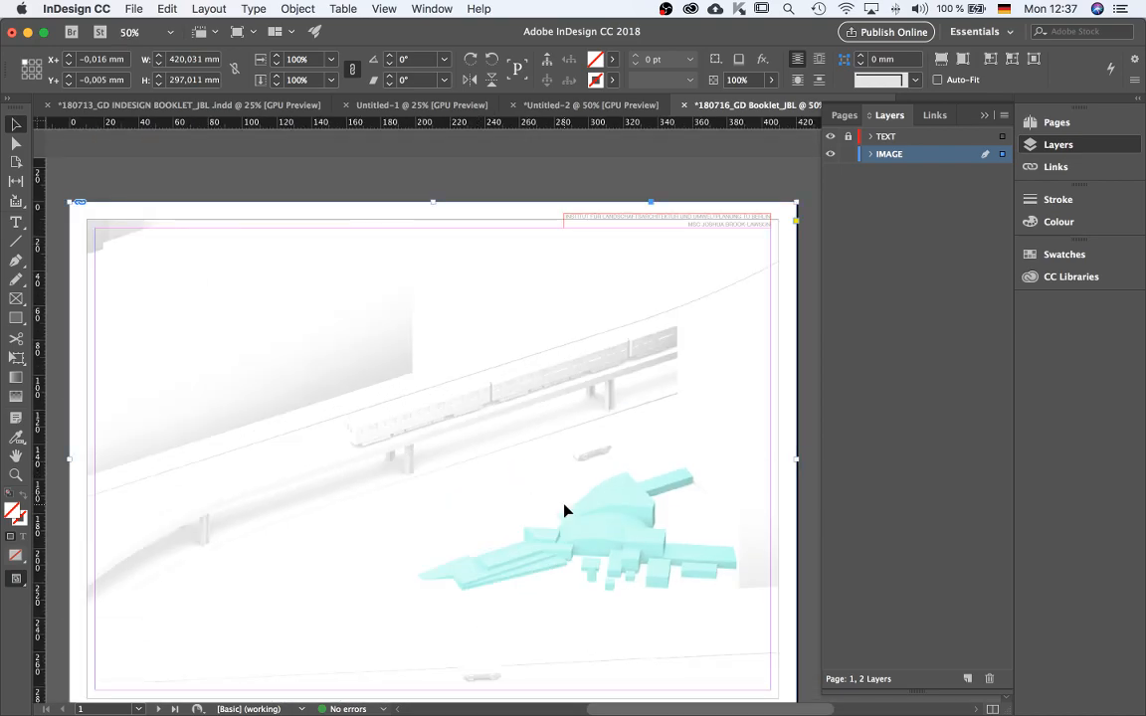
{"action": "key", "text": "super+minus"}
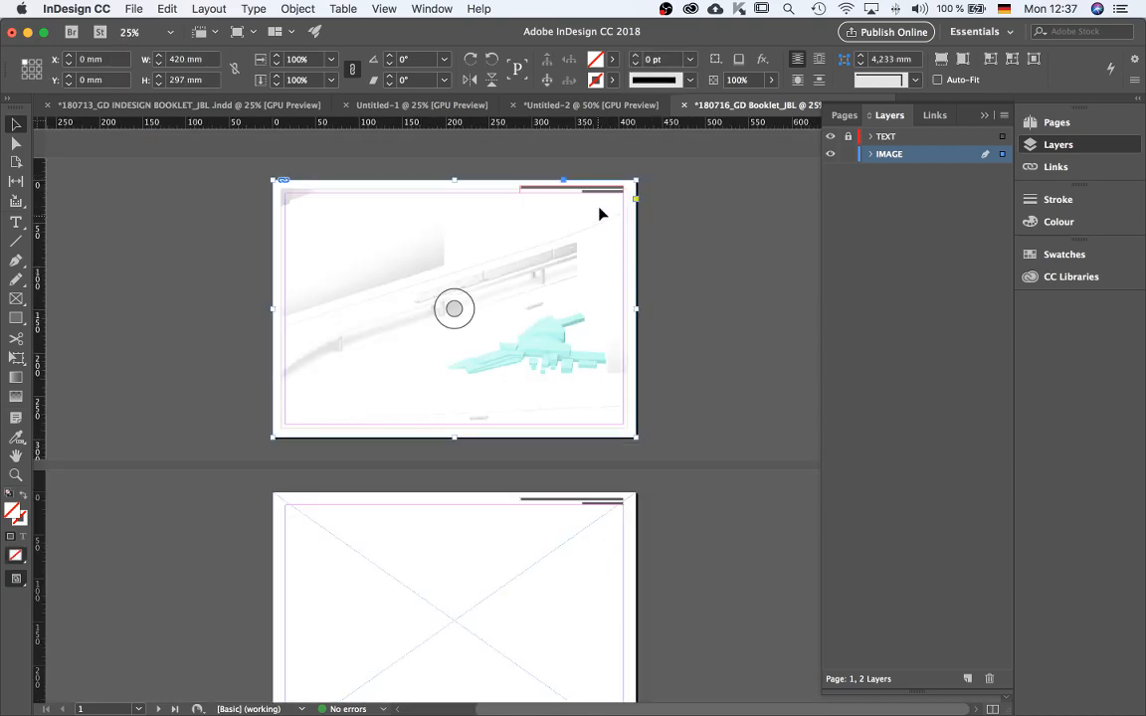
Crop the cover image frame to the page margins: X 15 mm, Y 15 mm, 390 × 267 mm.
{"action": "key", "text": "super+equal"}
{"action": "left_click_drag", "start_coordinate": [448, 179], "coordinate": [451, 205]}
{"action": "key", "text": "super+minus"}
{"action": "left_click_drag", "start_coordinate": [275, 316], "coordinate": [287, 317]}
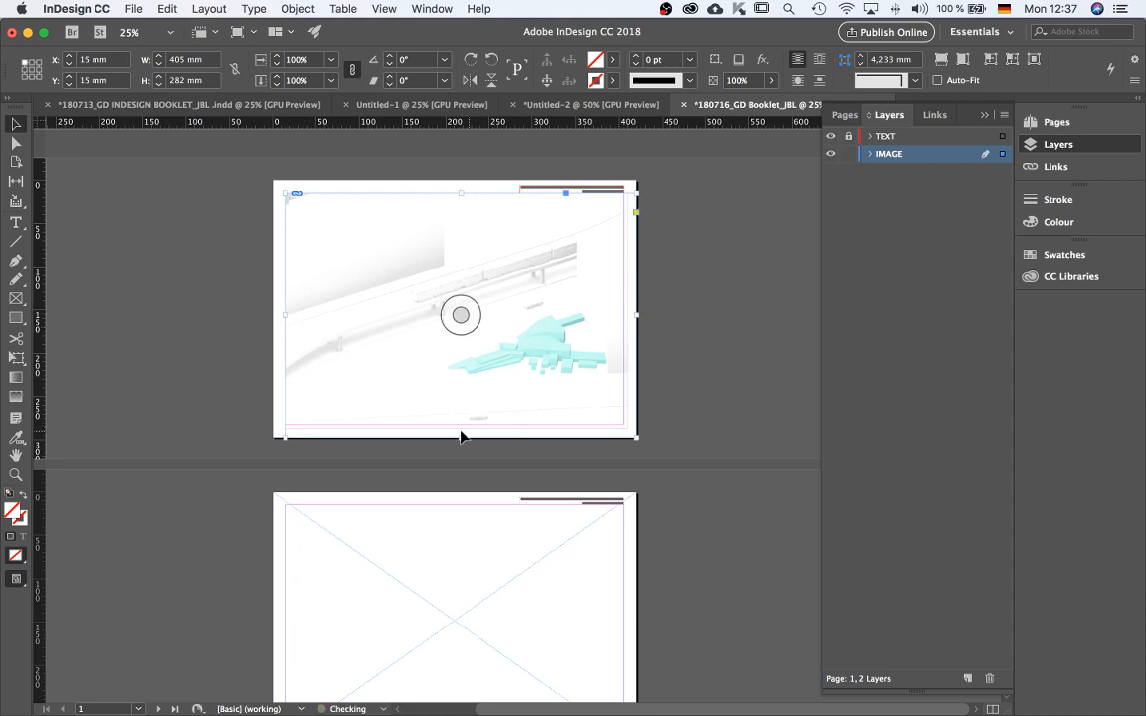
{"action": "left_click_drag", "start_coordinate": [460, 437], "coordinate": [461, 424]}
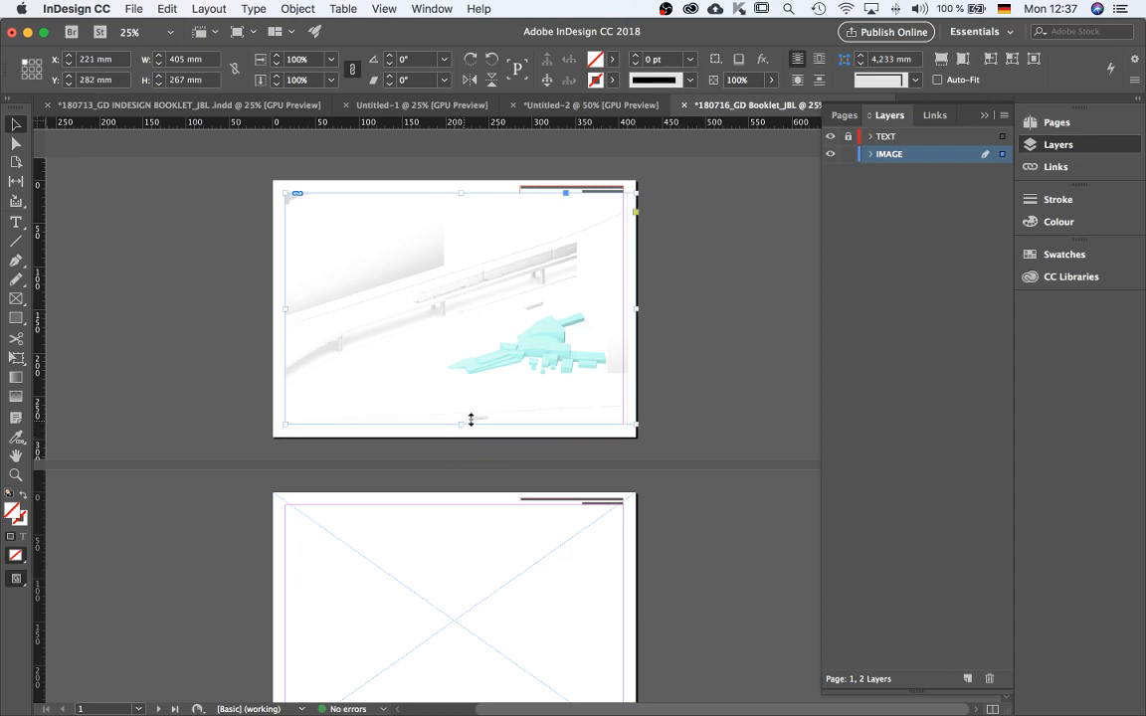
{"action": "left_click_drag", "start_coordinate": [635, 309], "coordinate": [623, 310]}
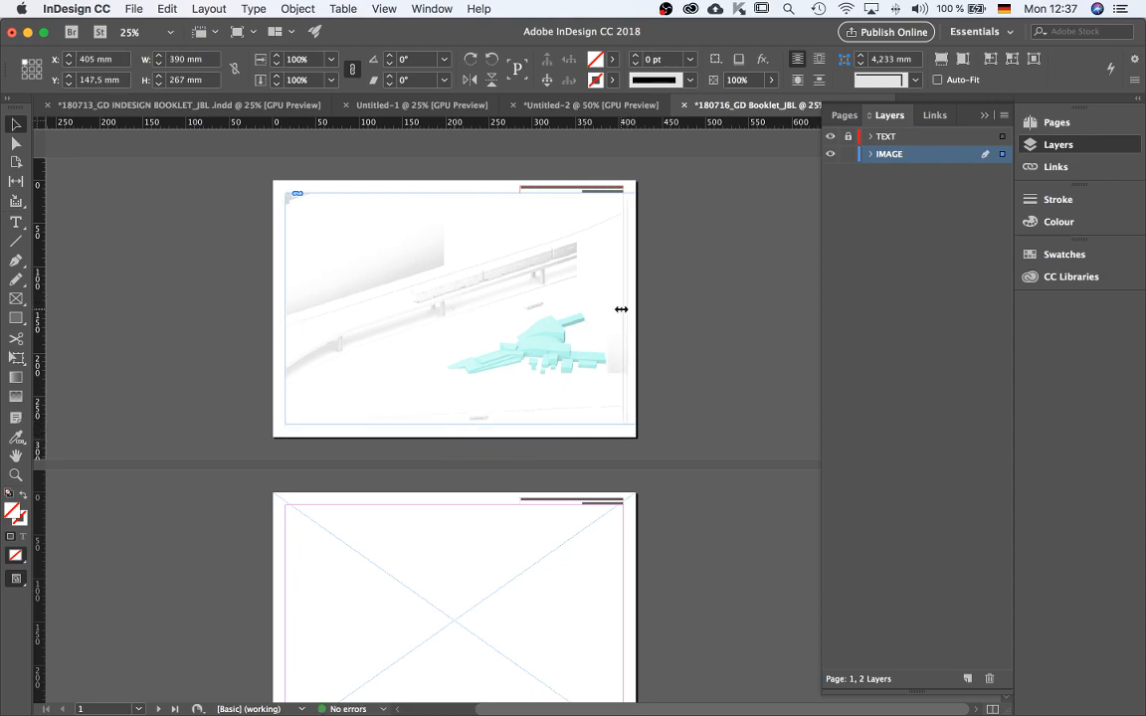
{"action": "left_click", "coordinate": [627, 328]}
Preview page 1 in presentation mode and return to the normal view.
{"action": "key", "text": "shift+w"}
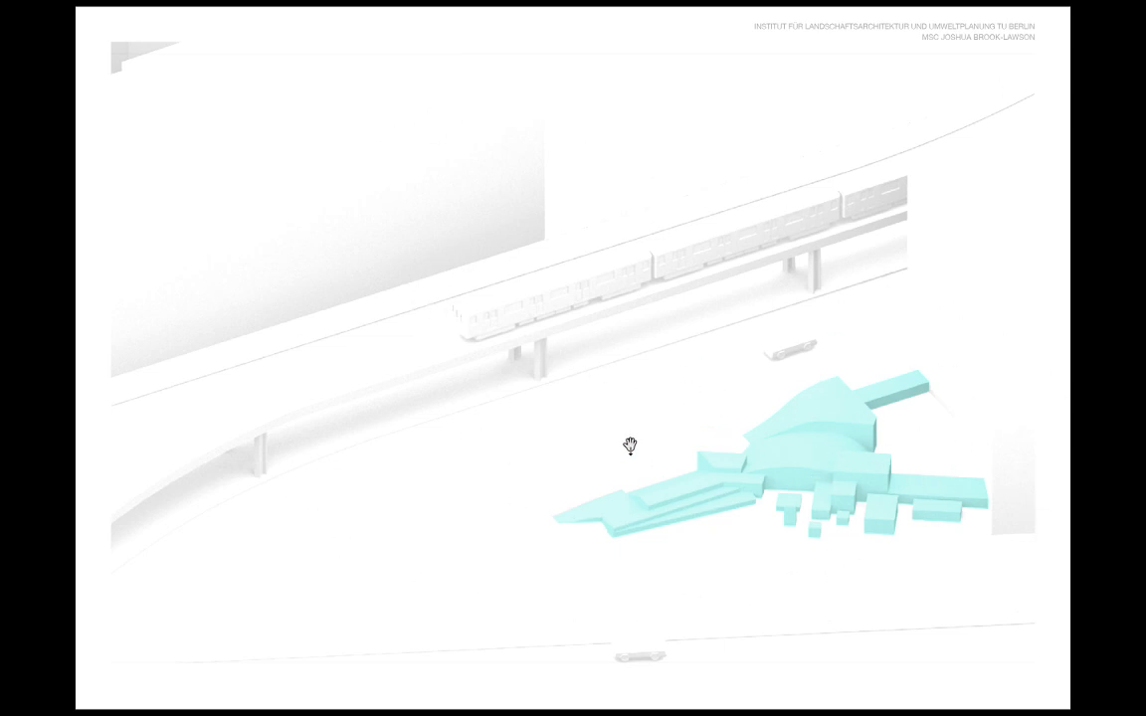
{"action": "key", "text": "Escape"}
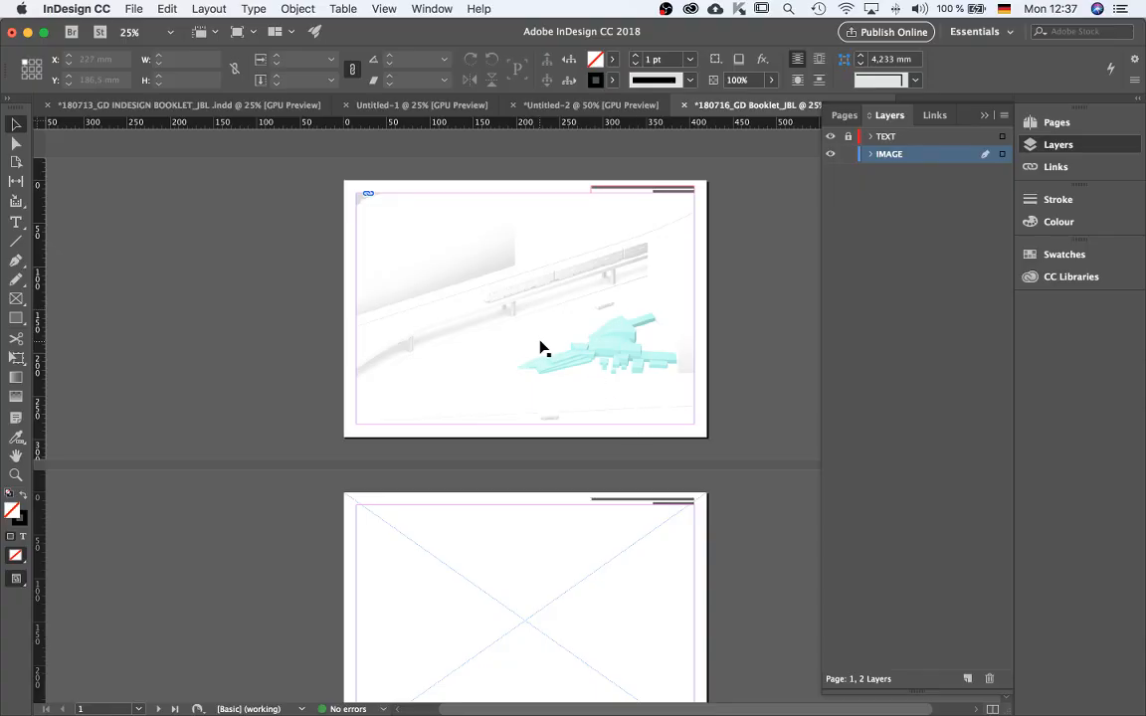
{"action": "key", "text": "shift+w"}
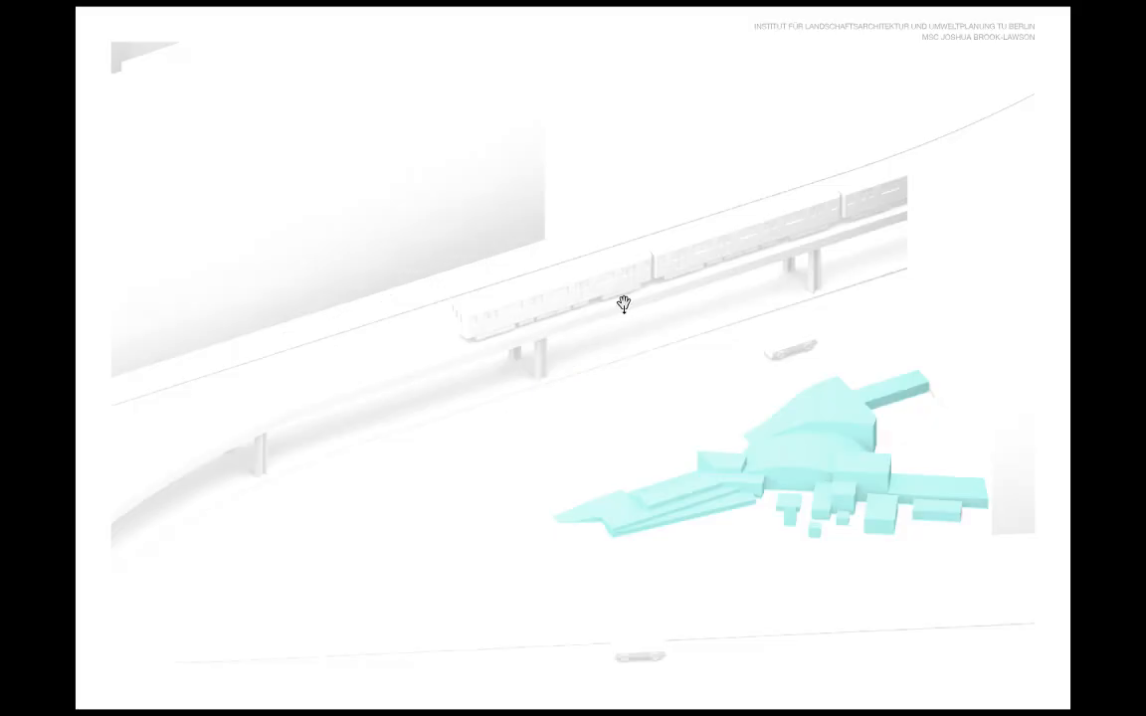
{"action": "key", "text": "Escape"}
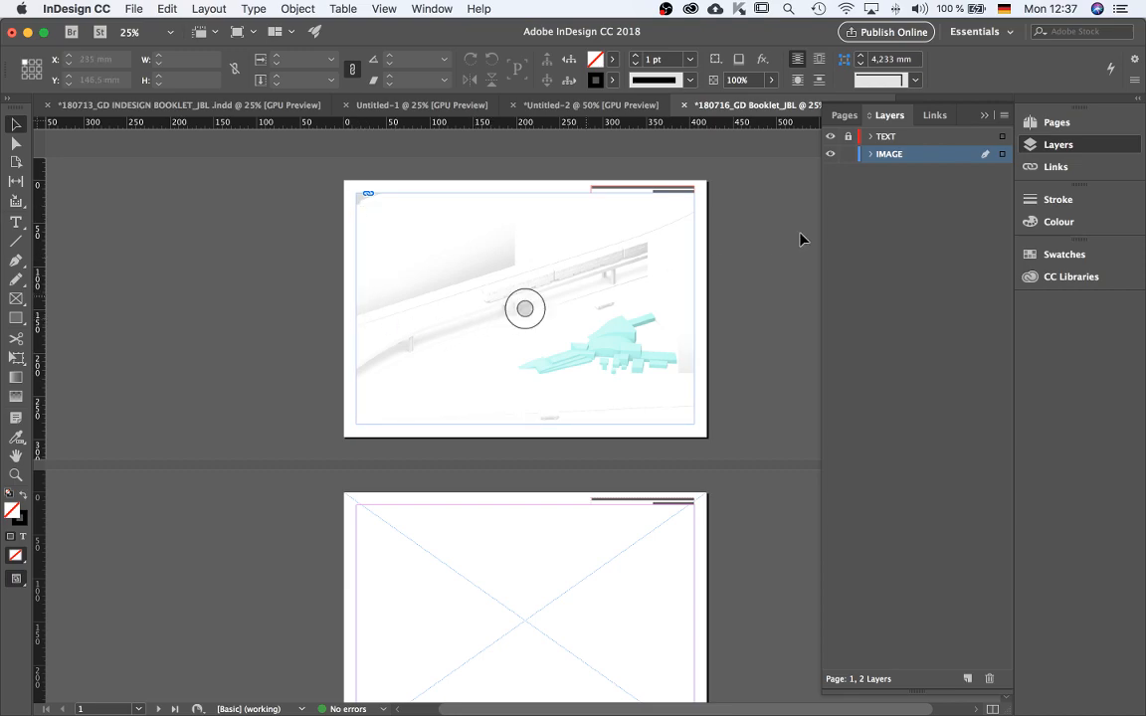
Lock the IMAGE layer, unlock the TEXT layer and make TEXT the active layer.
{"action": "left_click", "coordinate": [849, 155]}
{"action": "left_click", "coordinate": [848, 139]}
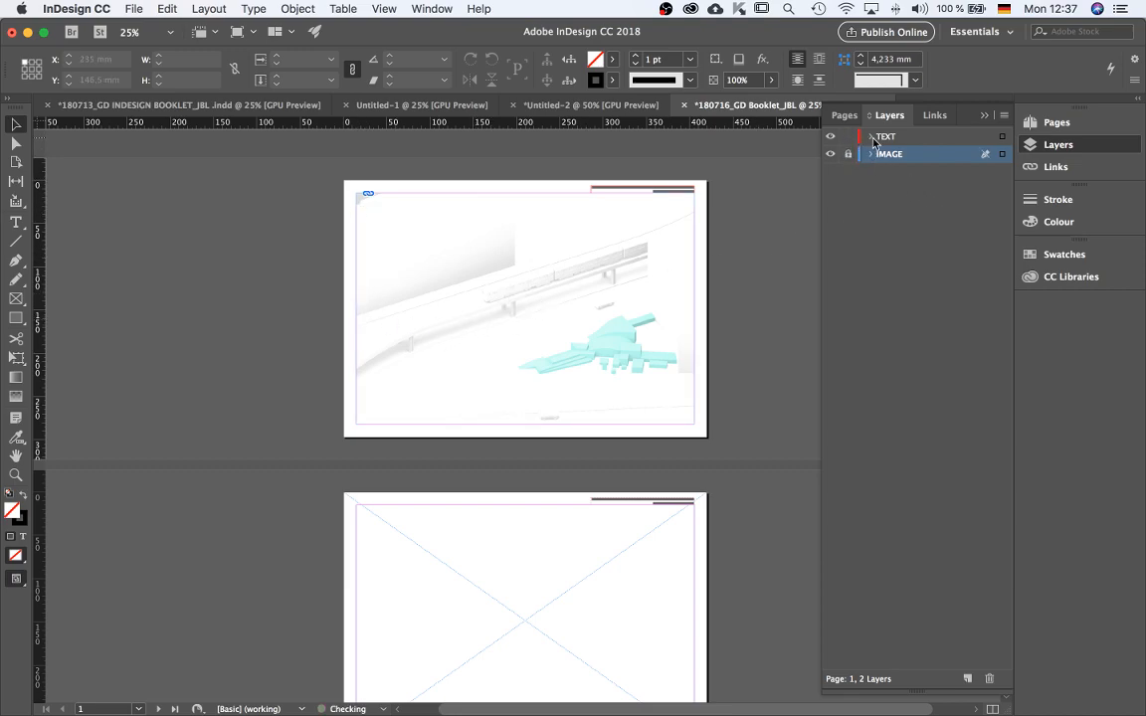
{"action": "left_click", "coordinate": [987, 140]}
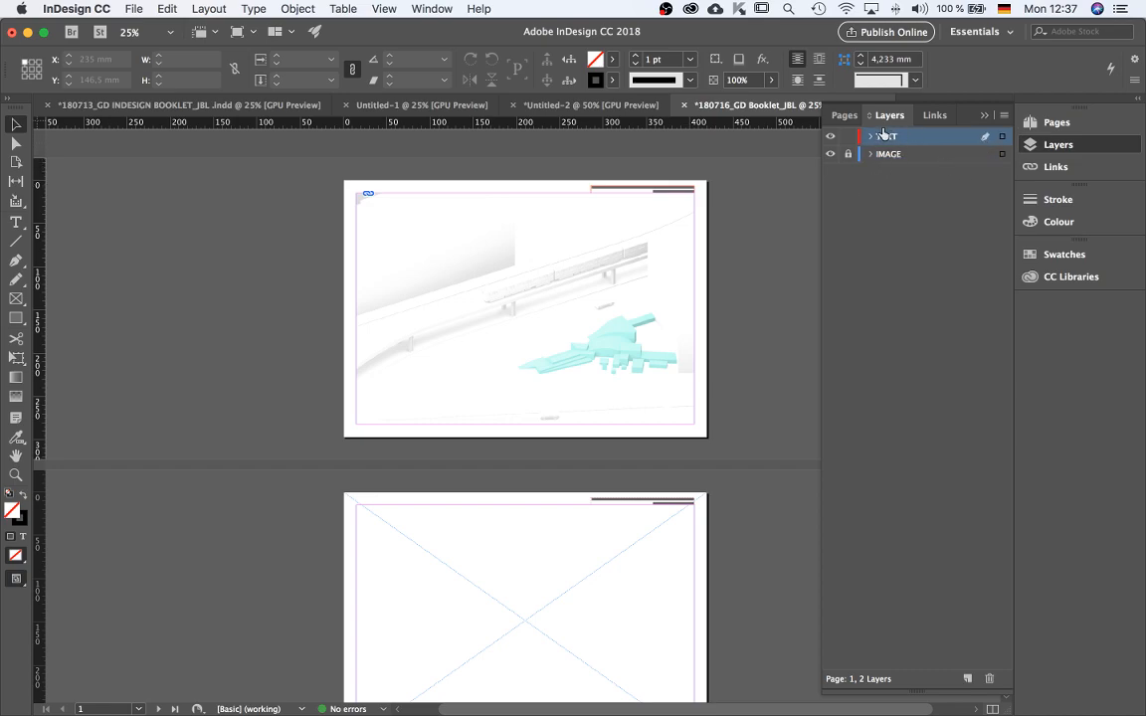
Switch to the earlier 180713_GD INDESIGN BOOKLET_JBL document to reuse its cover text.
{"action": "left_click", "coordinate": [844, 116]}
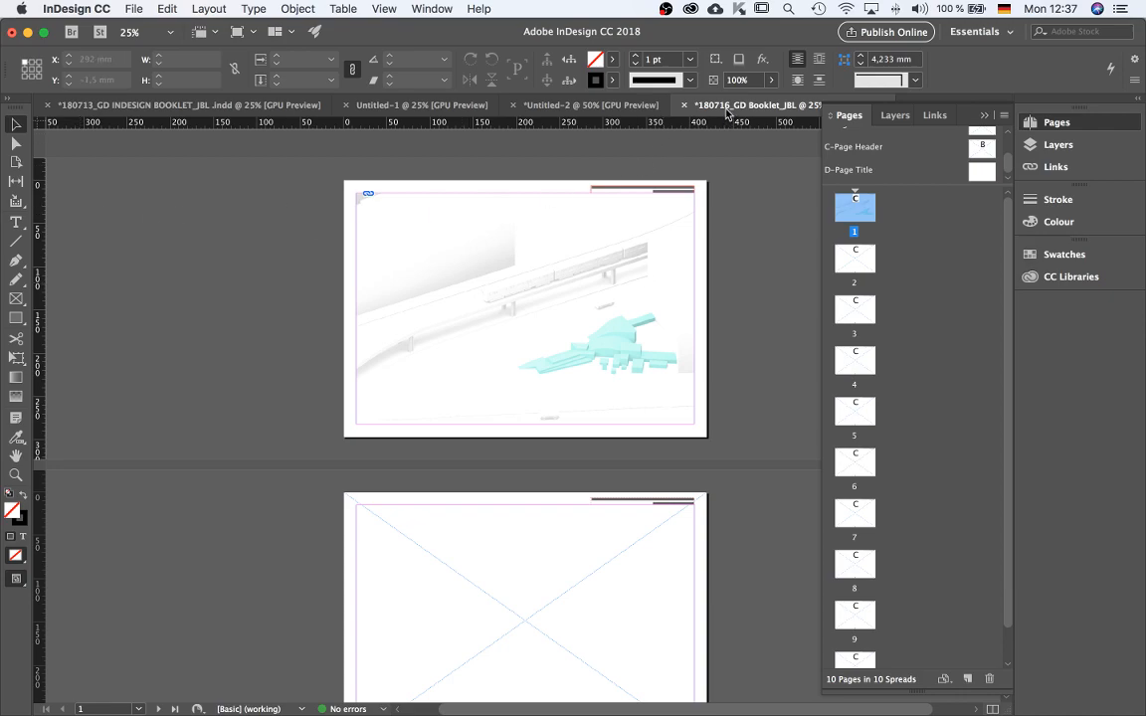
{"action": "scroll", "coordinate": [925, 174], "scroll_direction": "up", "scroll_amount": 3}
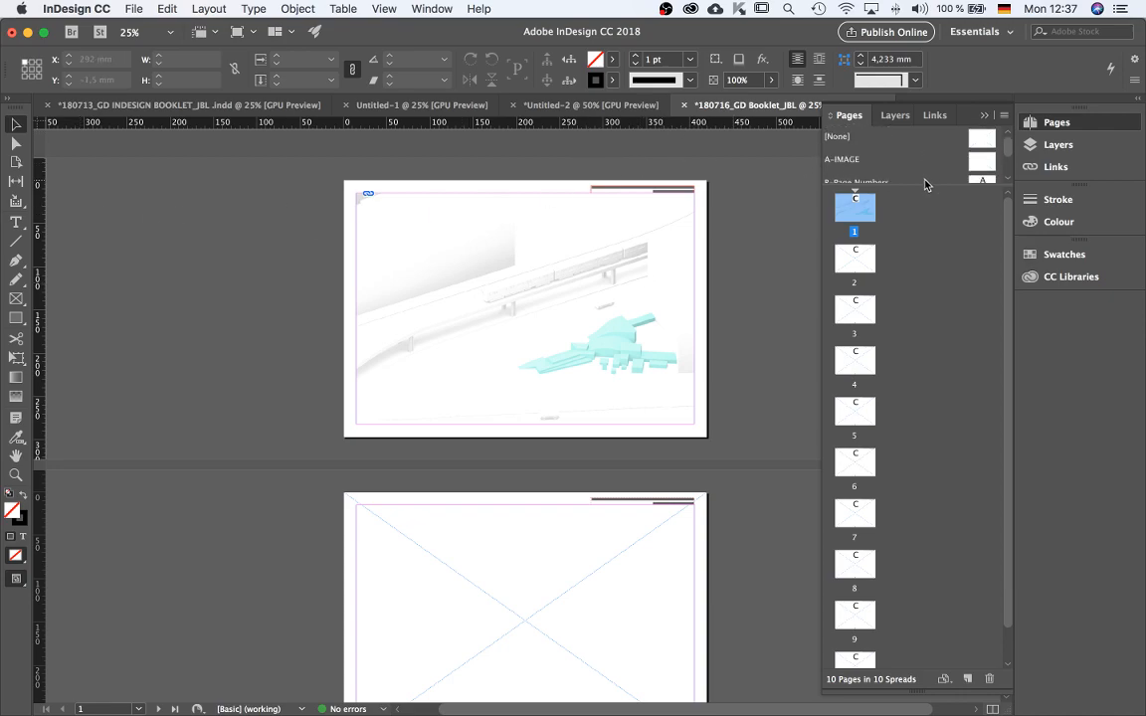
{"action": "scroll", "coordinate": [915, 177], "scroll_direction": "down", "scroll_amount": 3}
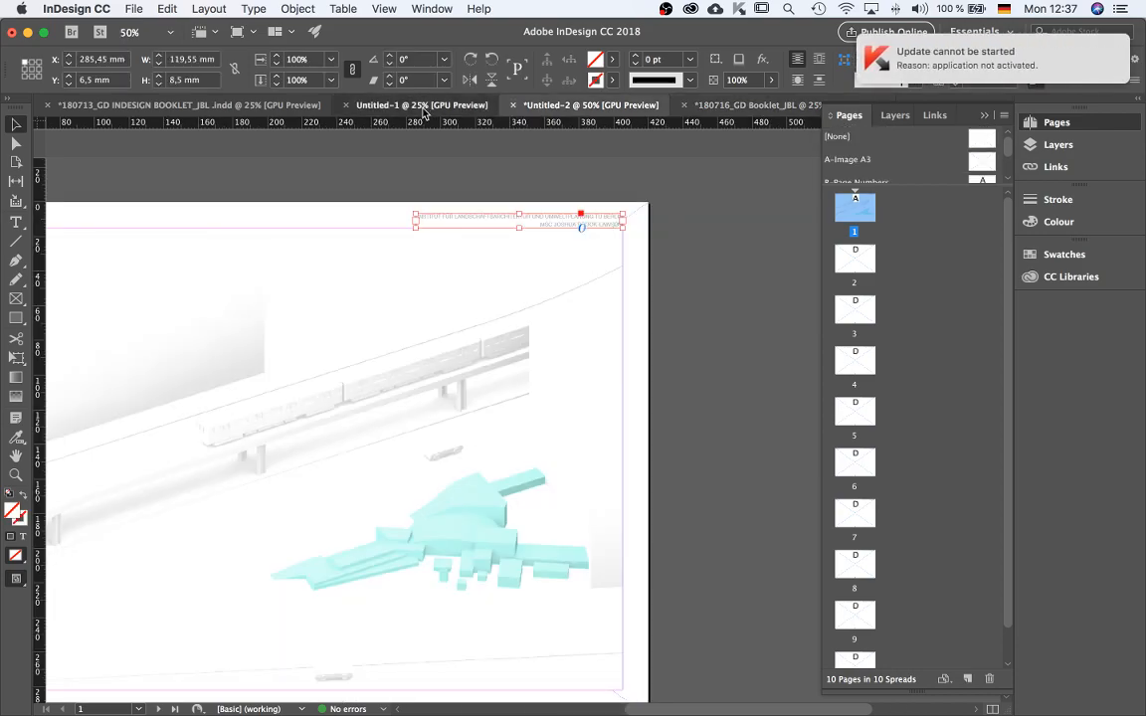
{"action": "left_click", "coordinate": [428, 106]}
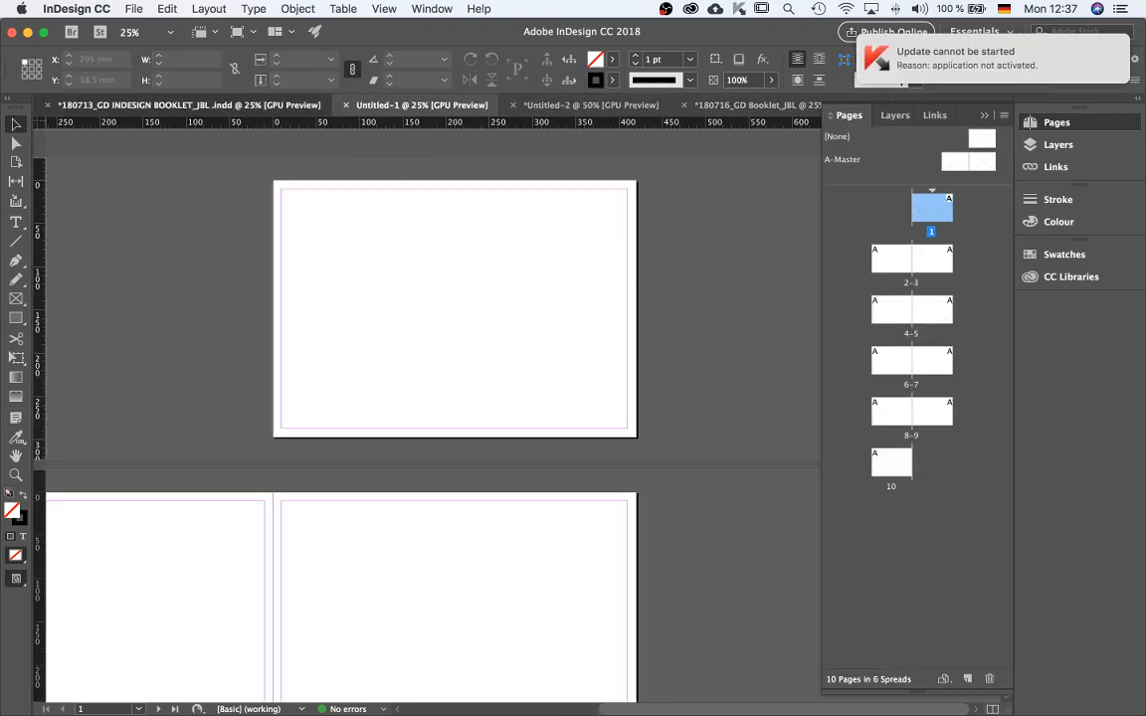
{"action": "left_click", "coordinate": [179, 104]}
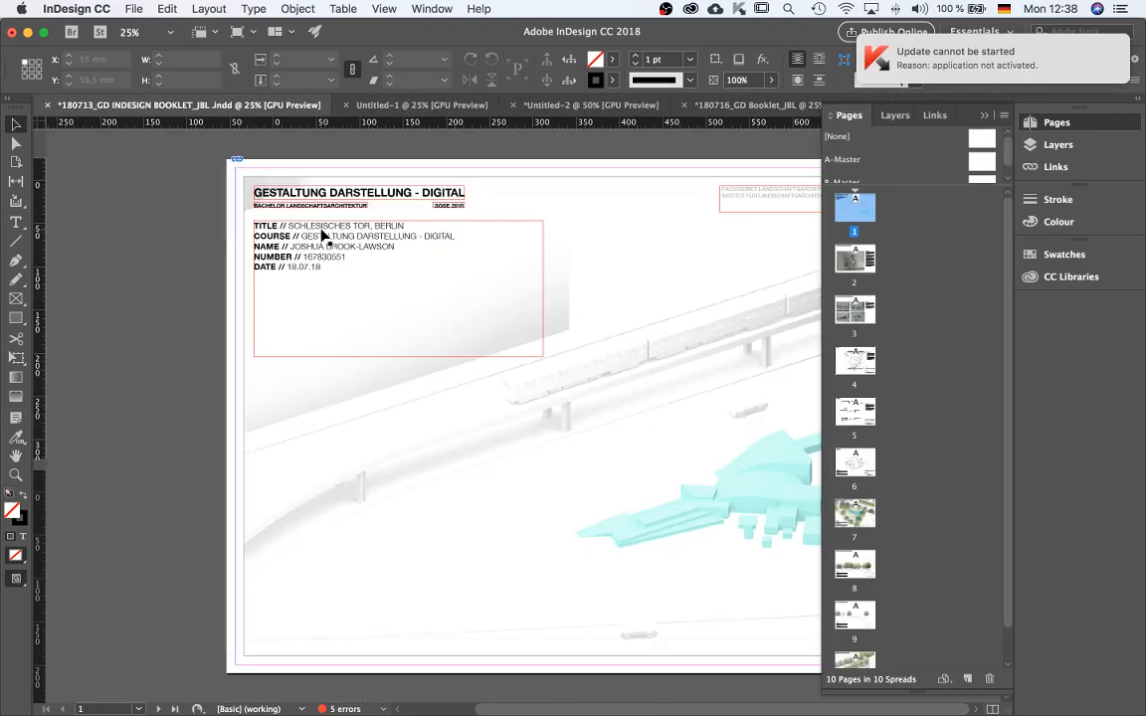
In the earlier booklet, shrink the info text frame to fit its text and select all three cover text frames.
{"action": "scroll", "coordinate": [295, 215], "scroll_direction": "up", "scroll_amount": 2}
{"action": "left_click", "coordinate": [309, 225]}
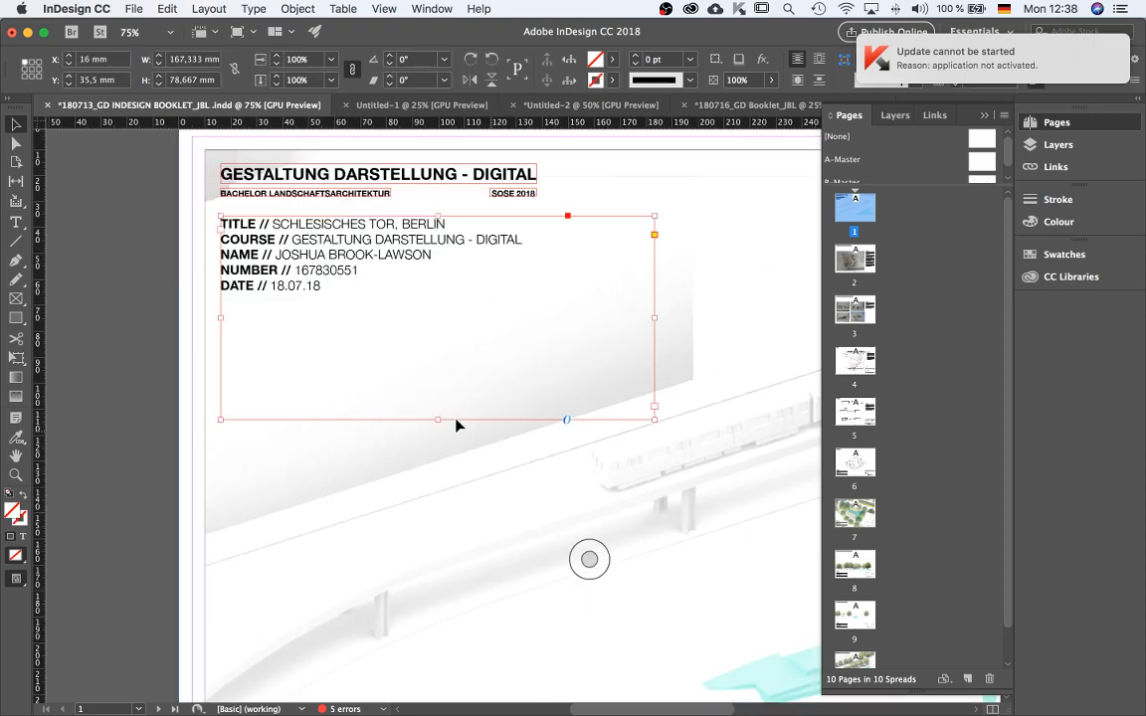
{"action": "left_click_drag", "start_coordinate": [439, 419], "coordinate": [451, 300]}
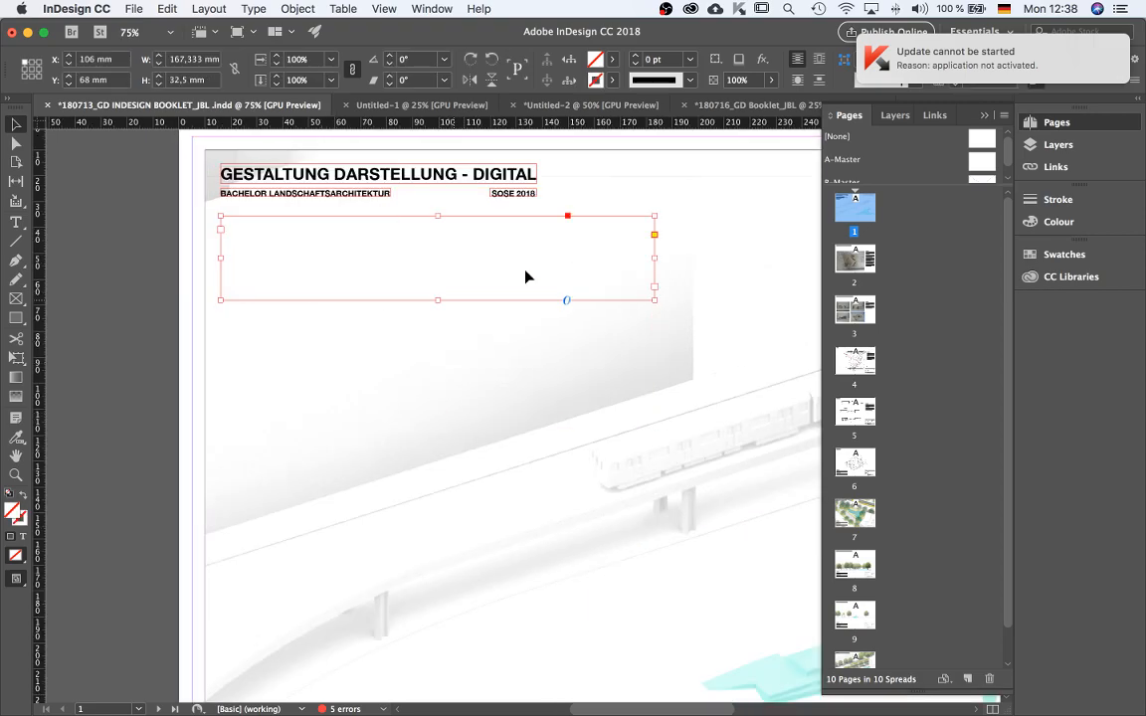
{"action": "left_click_drag", "start_coordinate": [656, 258], "coordinate": [529, 254]}
{"action": "left_click", "coordinate": [139, 333]}
{"action": "left_click", "coordinate": [328, 234]}
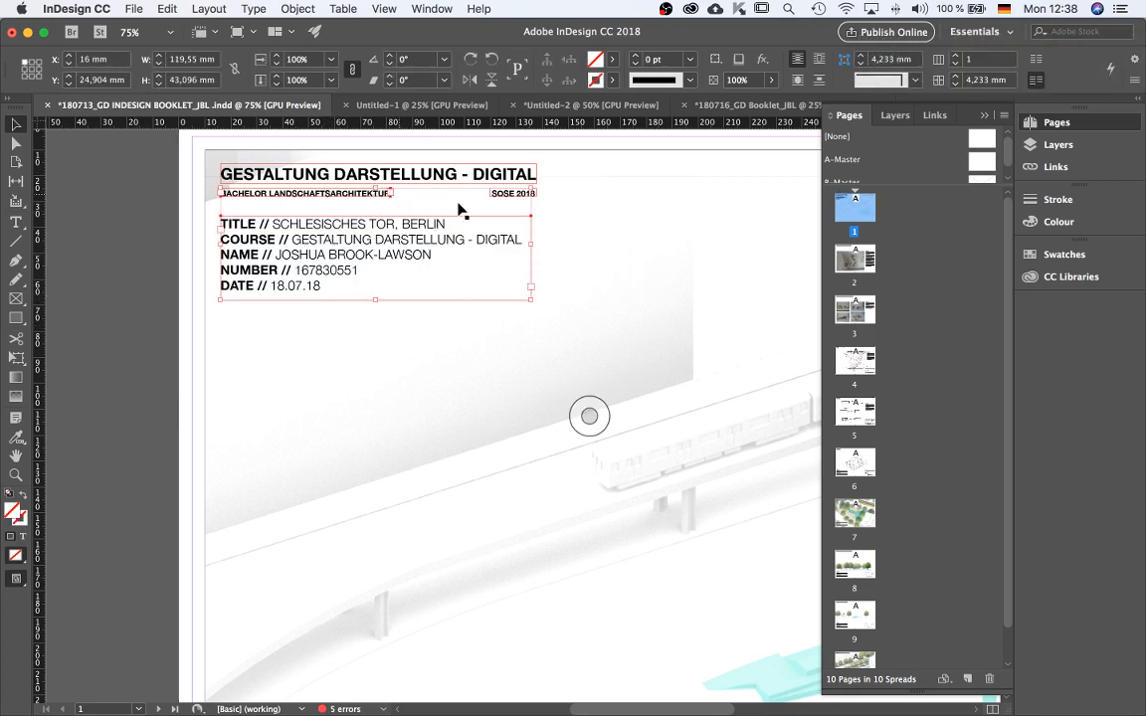
{"action": "left_click", "coordinate": [510, 194], "text": "shift"}
{"action": "left_click", "coordinate": [471, 177], "text": "shift"}
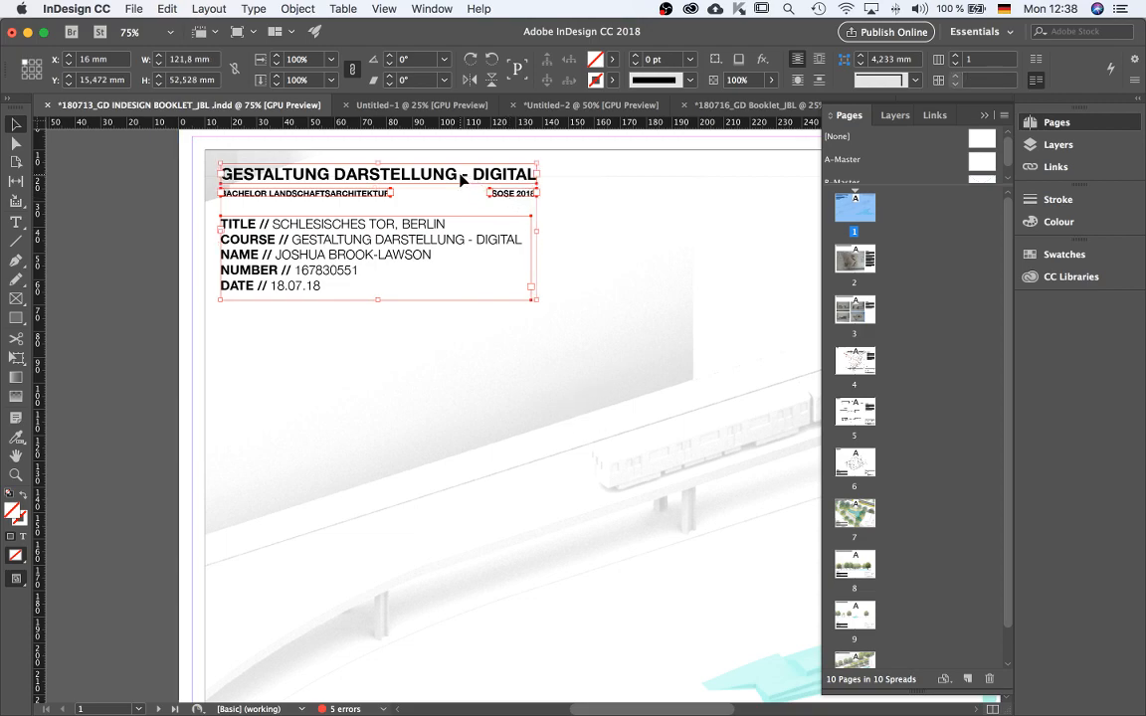
Return to the new booklet and paste the cover text frames in place on page 1's TEXT layer.
{"action": "left_click", "coordinate": [757, 104]}
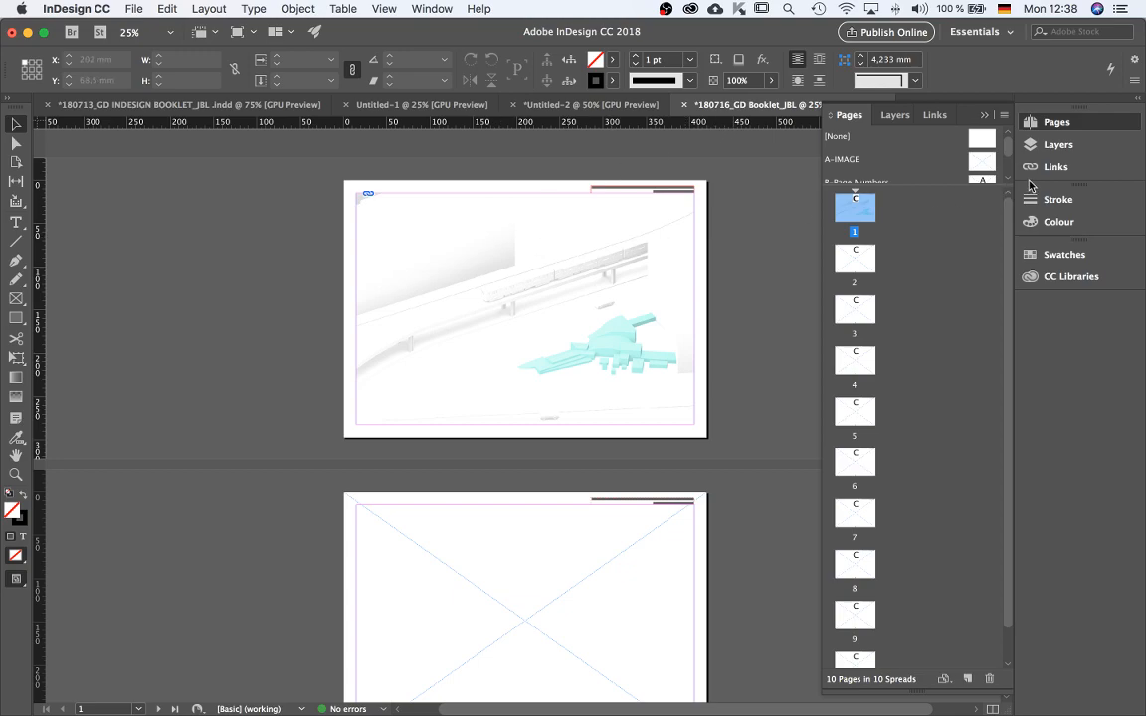
{"action": "left_click", "coordinate": [900, 116]}
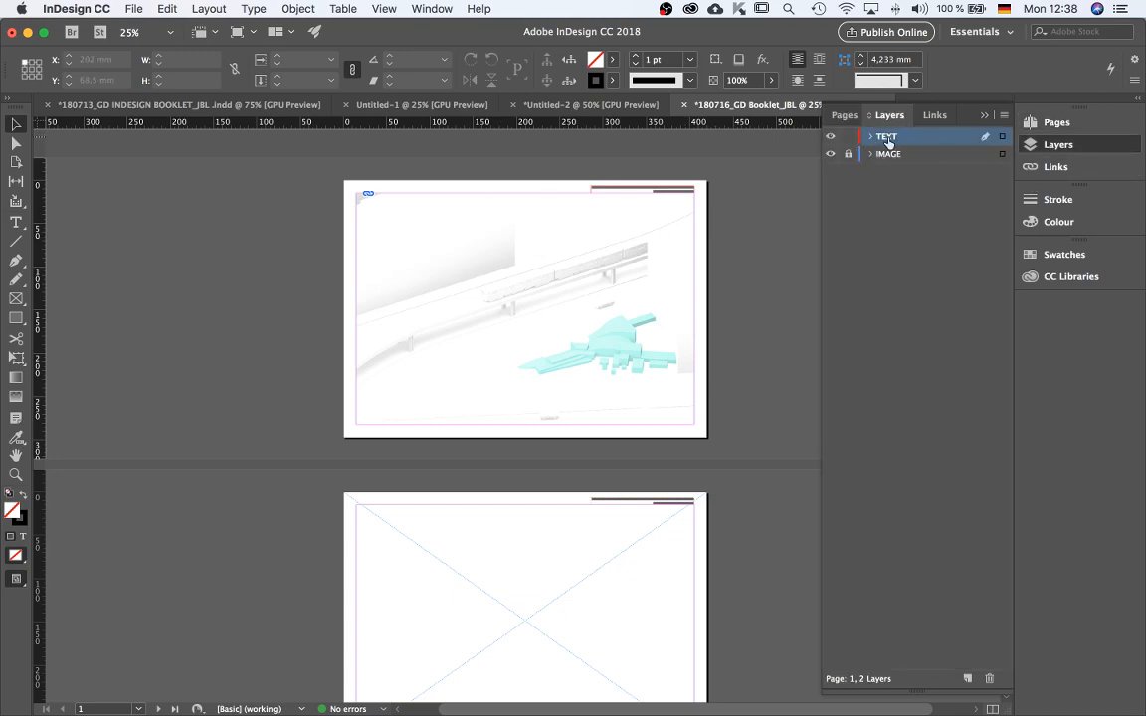
{"action": "left_click", "coordinate": [845, 116]}
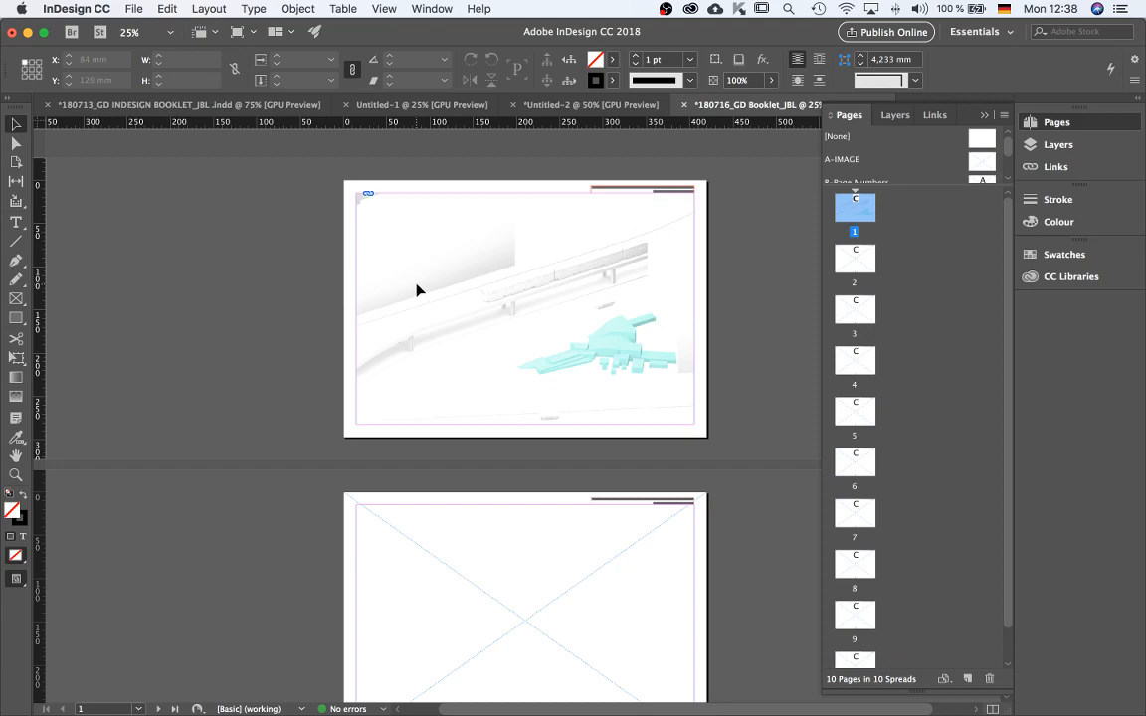
{"action": "key", "text": "super+alt+shift+v"}
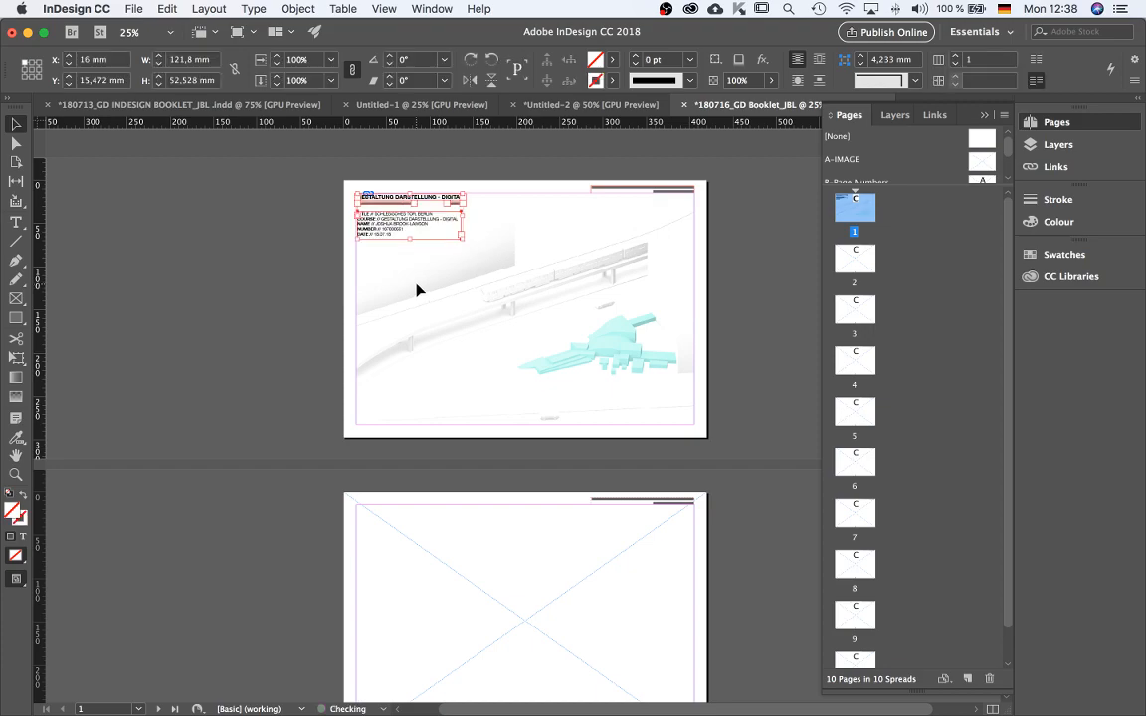
Position the pasted text frames at X 15 mm, Y 15 mm in the page's top-left corner.
{"action": "key", "text": "super+equal"}
{"action": "key", "text": "super+equal"}
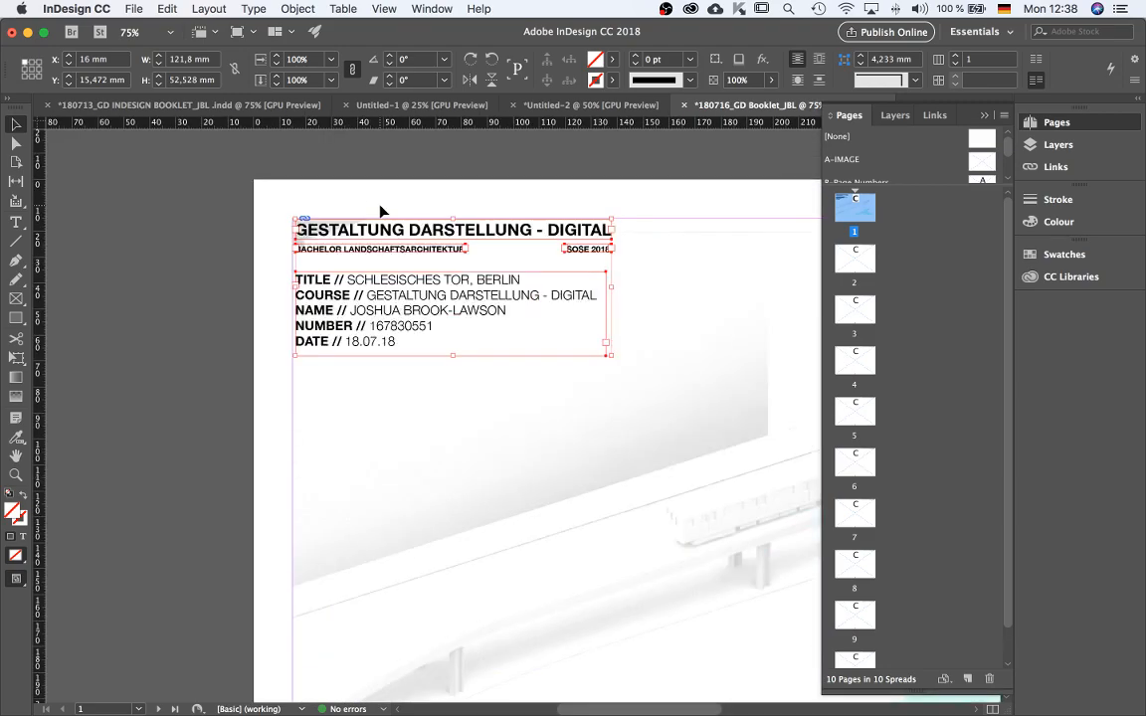
{"action": "key", "text": "super+equal"}
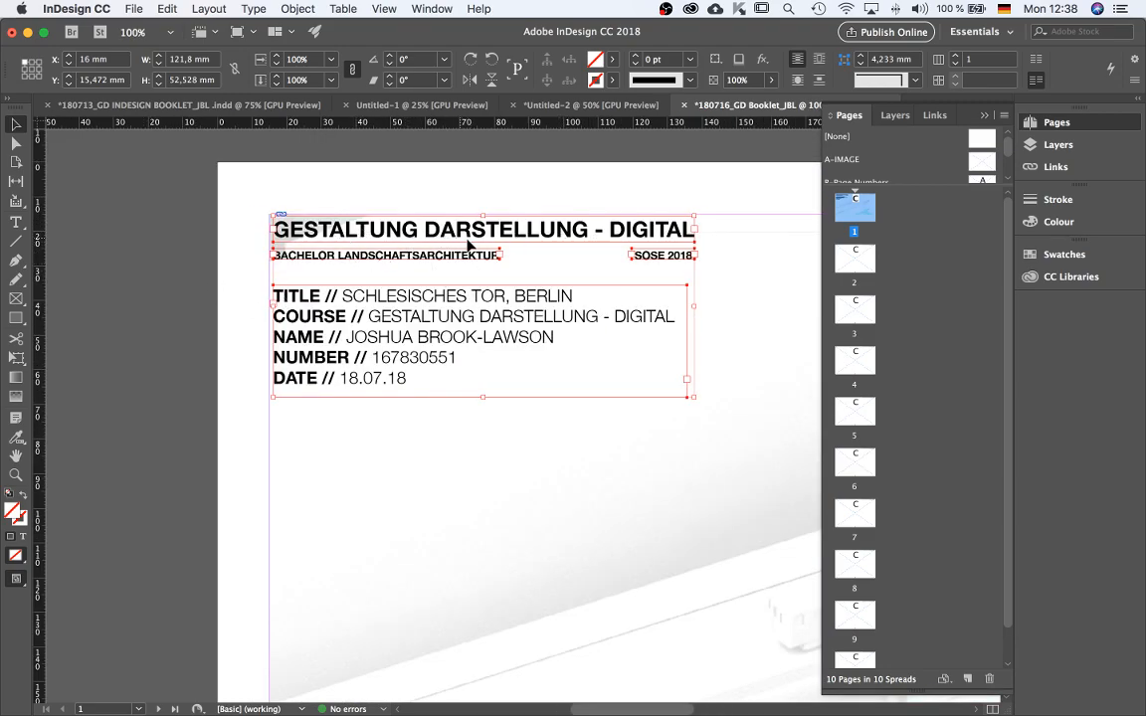
{"action": "left_click_drag", "start_coordinate": [434, 234], "coordinate": [633, 383]}
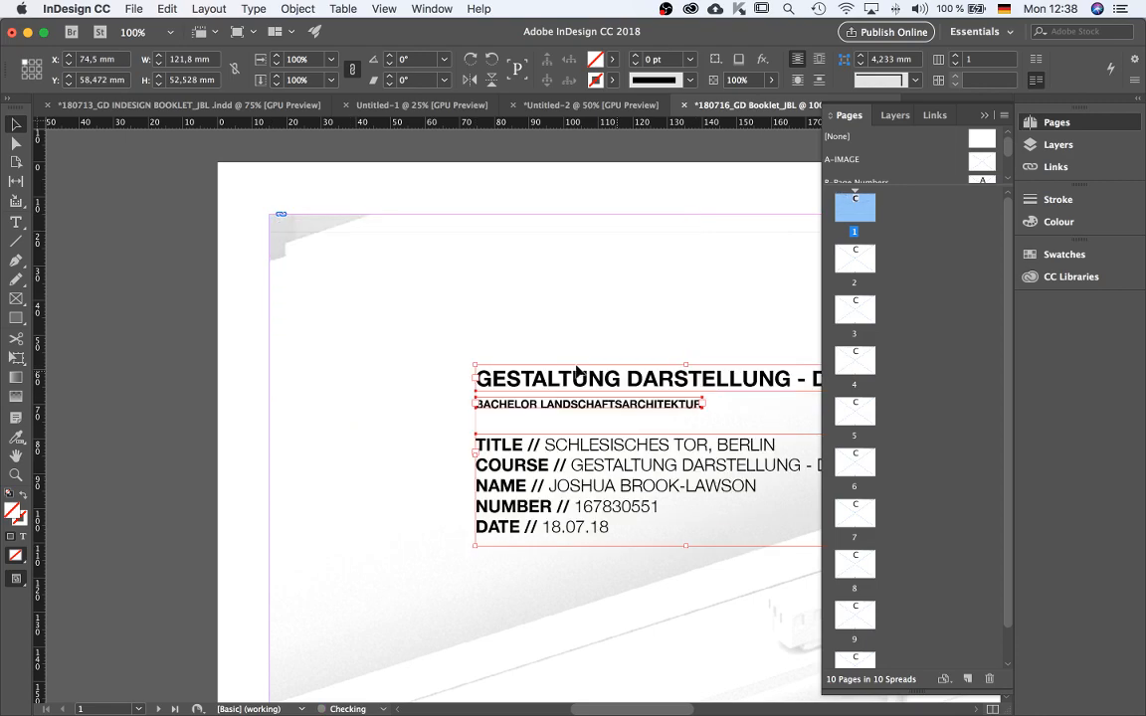
{"action": "left_click_drag", "start_coordinate": [495, 379], "coordinate": [269, 220]}
{"action": "key", "text": "super+minus"}
{"action": "key", "text": "super+minus"}
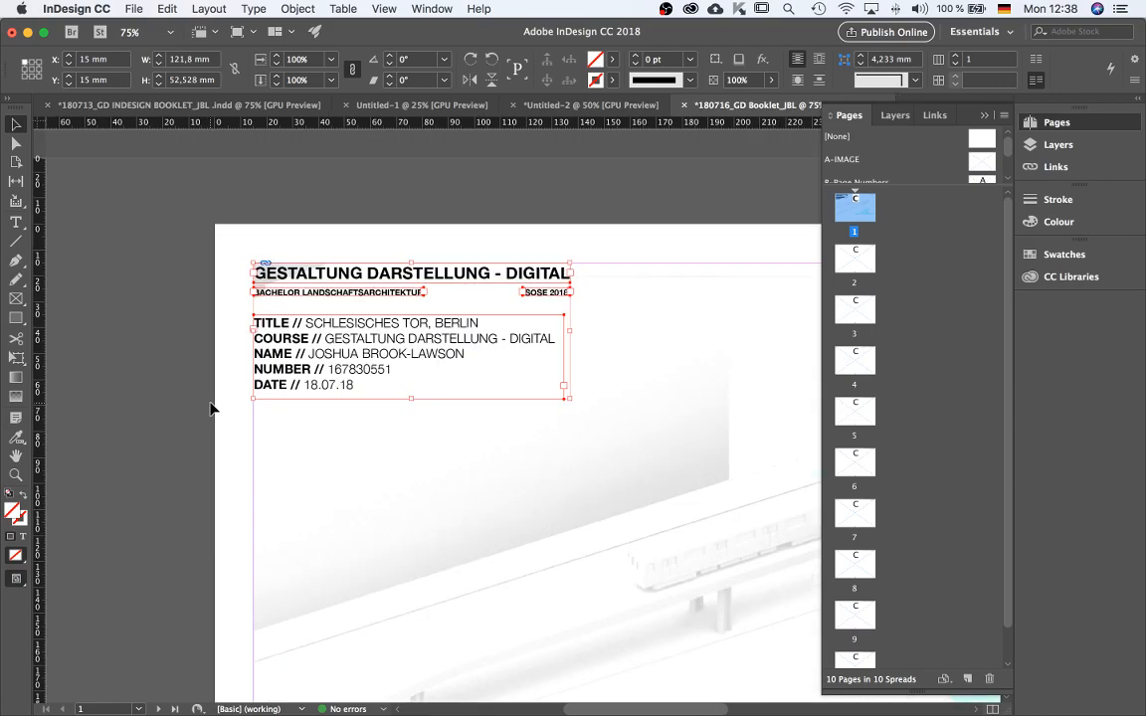
{"action": "key", "text": "super+minus"}
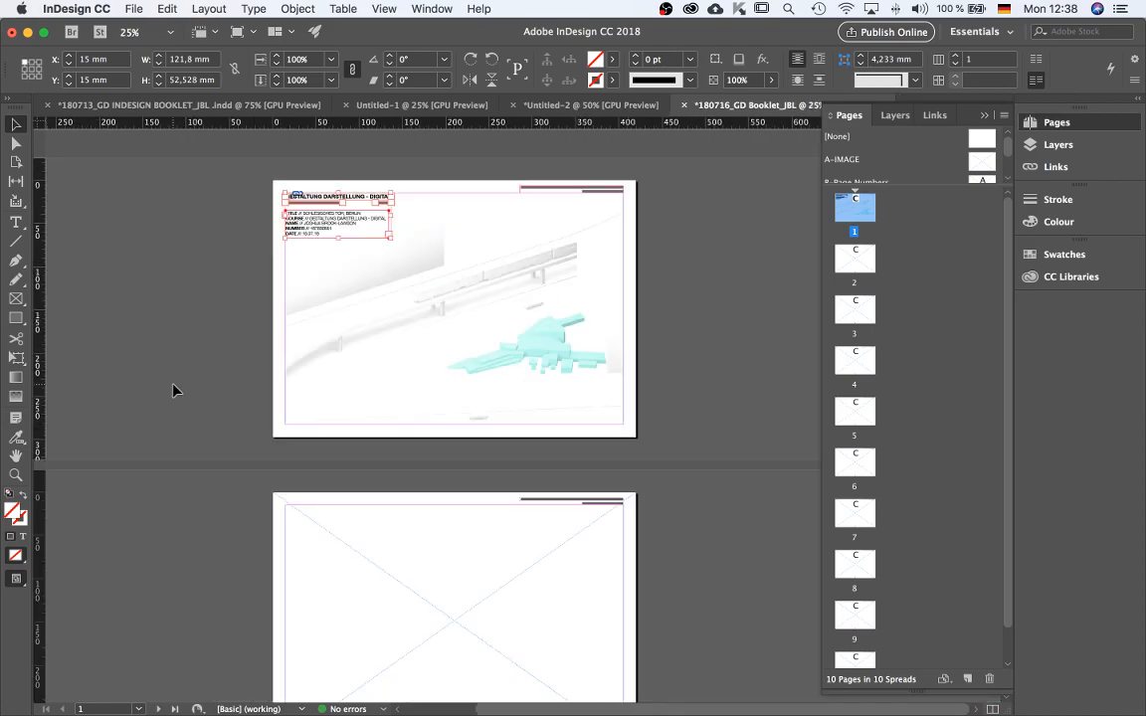
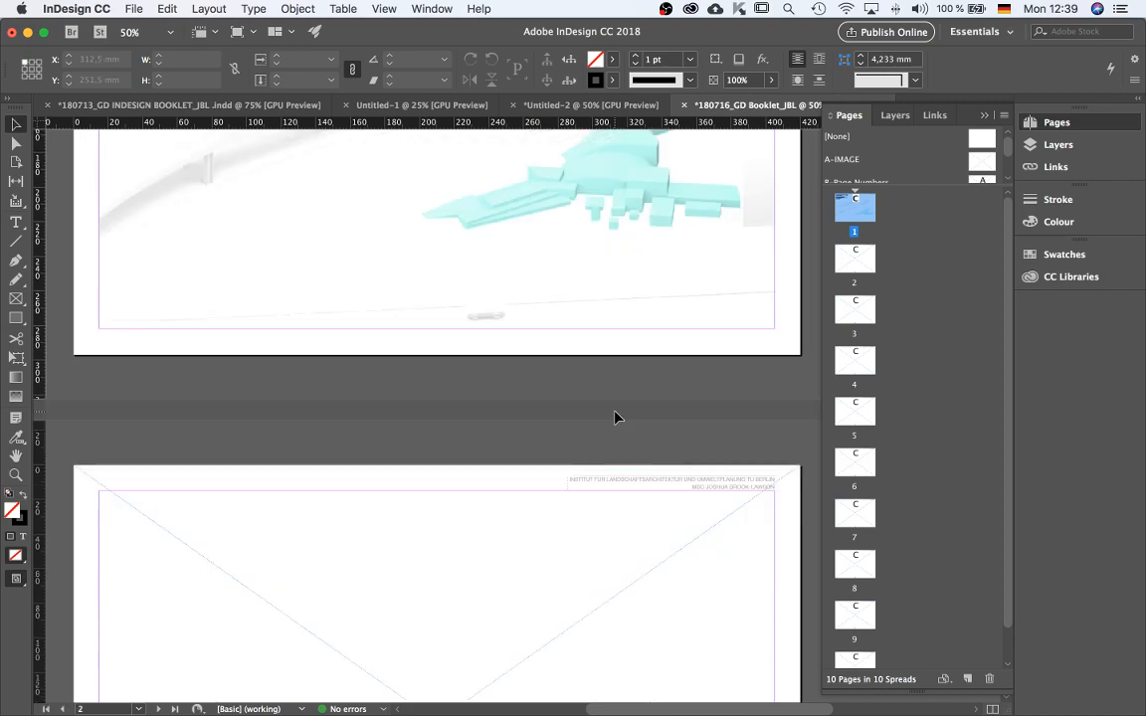
{"action": "key", "text": "super+minus"}
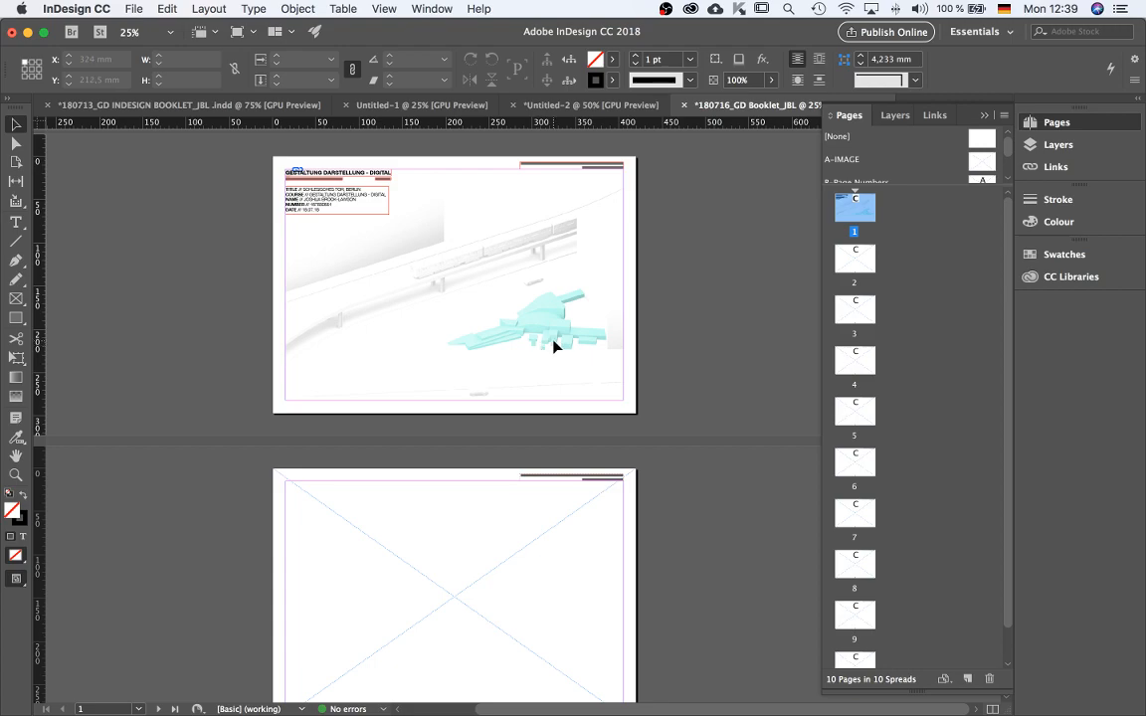
{"action": "scroll", "coordinate": [530, 549], "scroll_direction": "down", "scroll_amount": 1}
{"action": "scroll", "coordinate": [530, 550], "scroll_direction": "down", "scroll_amount": 3}
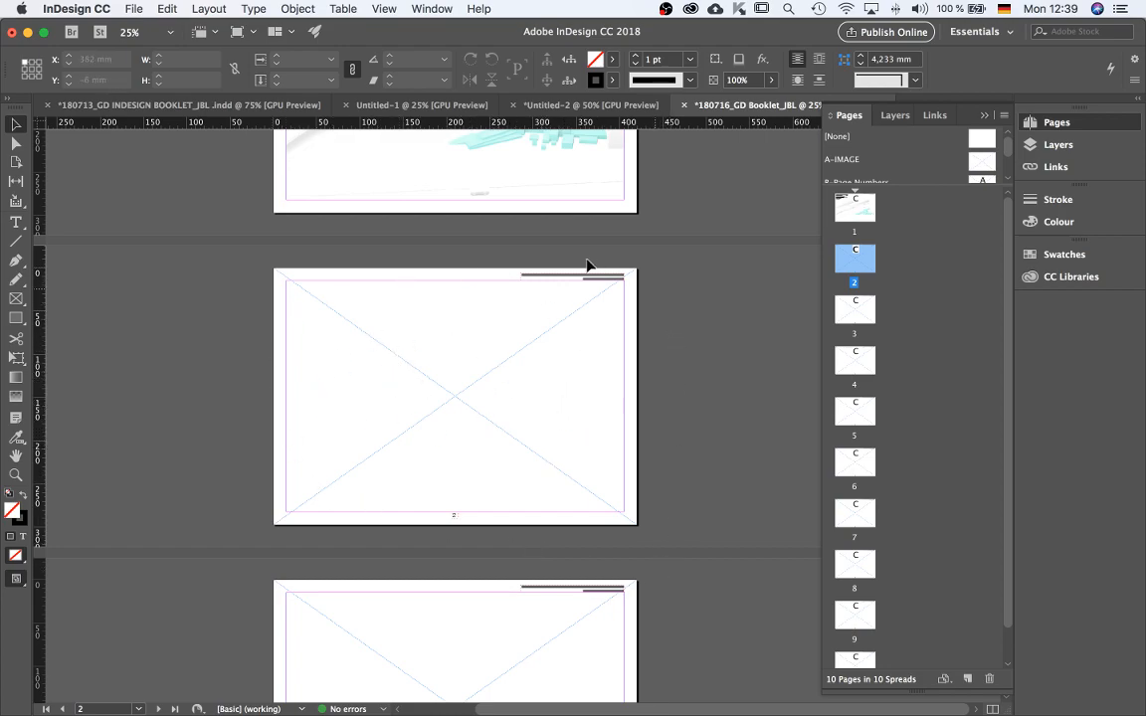
{"action": "scroll", "coordinate": [617, 440], "scroll_direction": "up", "scroll_amount": 4}
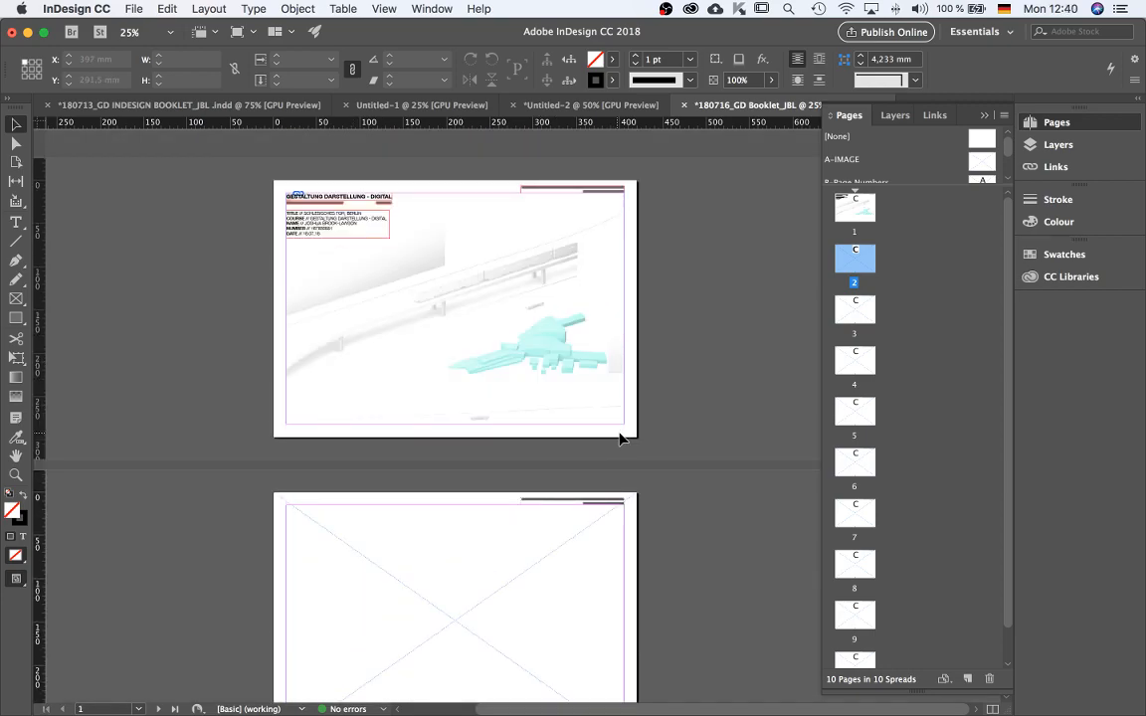
{"action": "scroll", "coordinate": [467, 404], "scroll_direction": "down", "scroll_amount": 2}
{"action": "scroll", "coordinate": [467, 412], "scroll_direction": "up", "scroll_amount": 2}
{"action": "scroll", "coordinate": [408, 568], "scroll_direction": "down", "scroll_amount": 1}
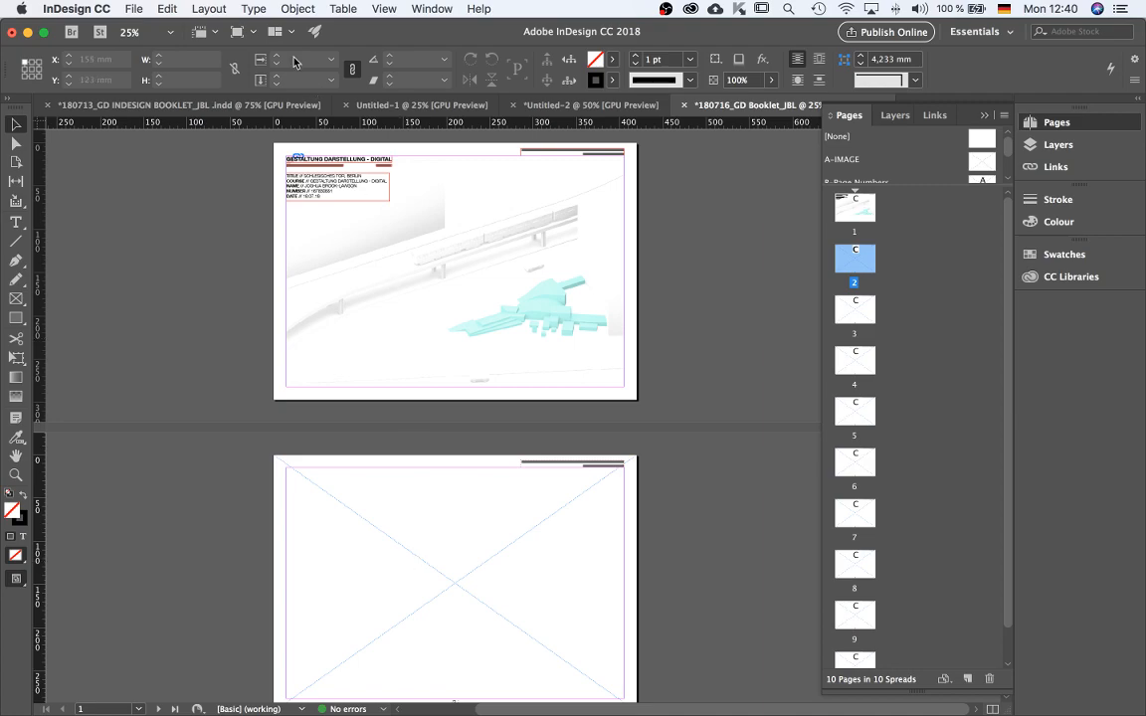
Switch to the earlier booklet and select the page 2 title frame 'MODEL PHOTOGRAPHS - PLAN MESSUREMENTS'.
{"action": "left_click", "coordinate": [147, 110]}
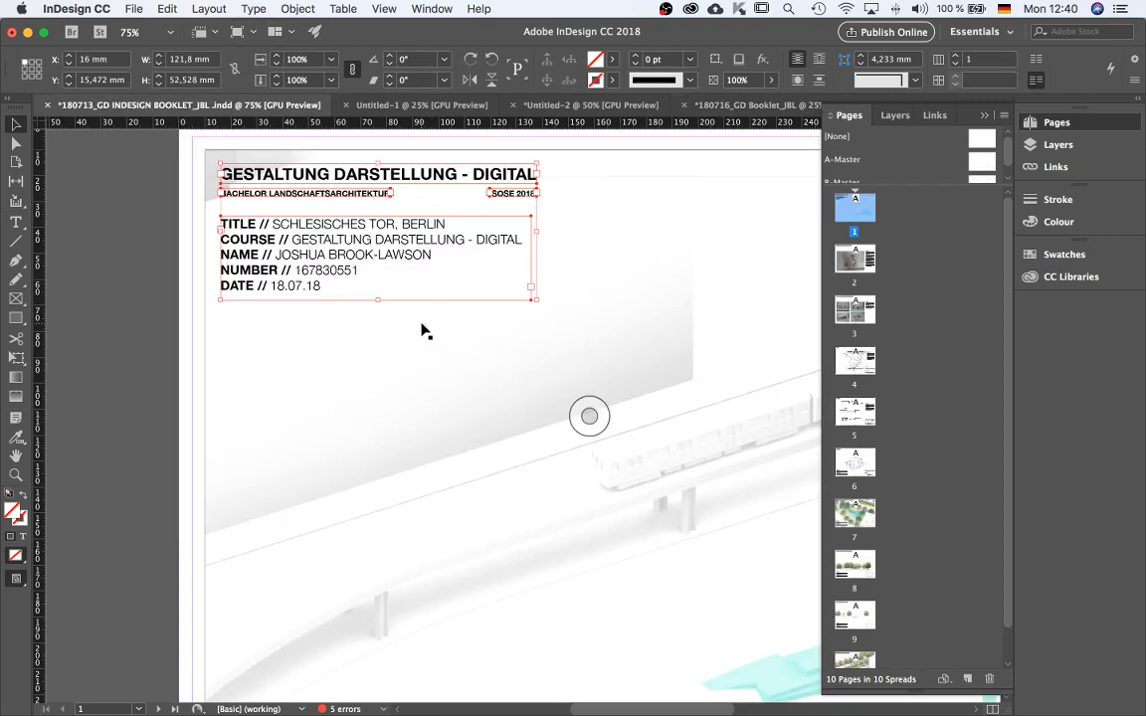
{"action": "scroll", "coordinate": [484, 299], "scroll_direction": "down", "scroll_amount": 5}
{"action": "scroll", "coordinate": [483, 300], "scroll_direction": "down", "scroll_amount": 1}
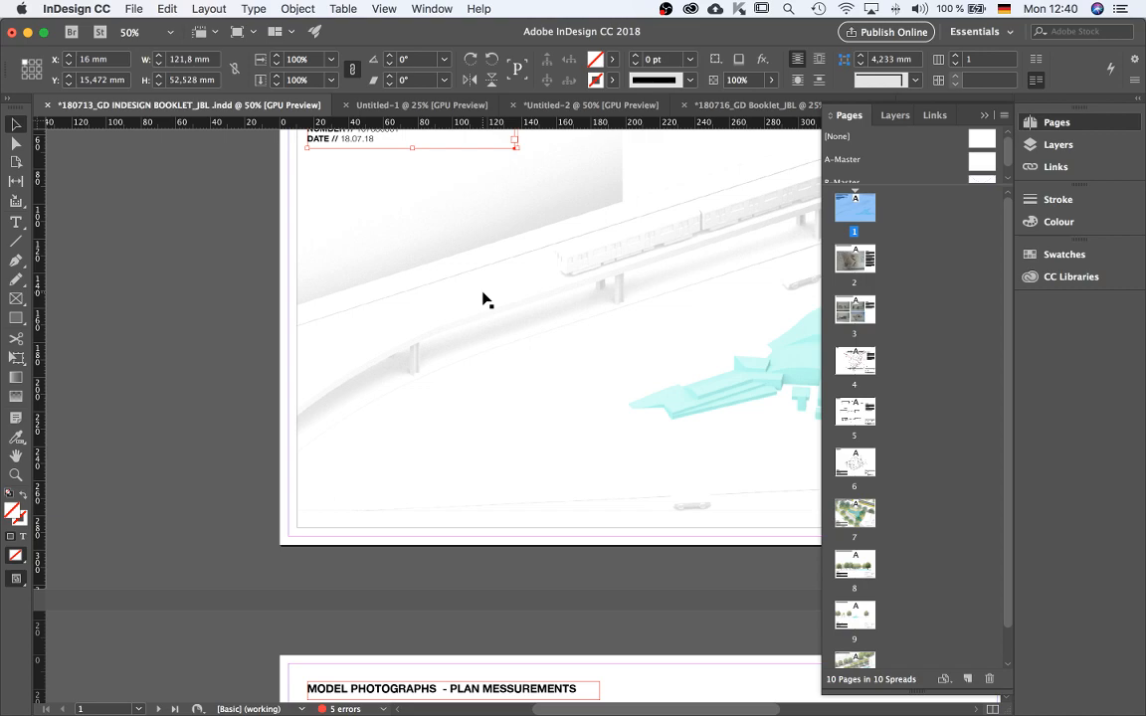
{"action": "scroll", "coordinate": [480, 300], "scroll_direction": "down", "scroll_amount": 10}
{"action": "scroll", "coordinate": [411, 361], "scroll_direction": "up", "scroll_amount": 1}
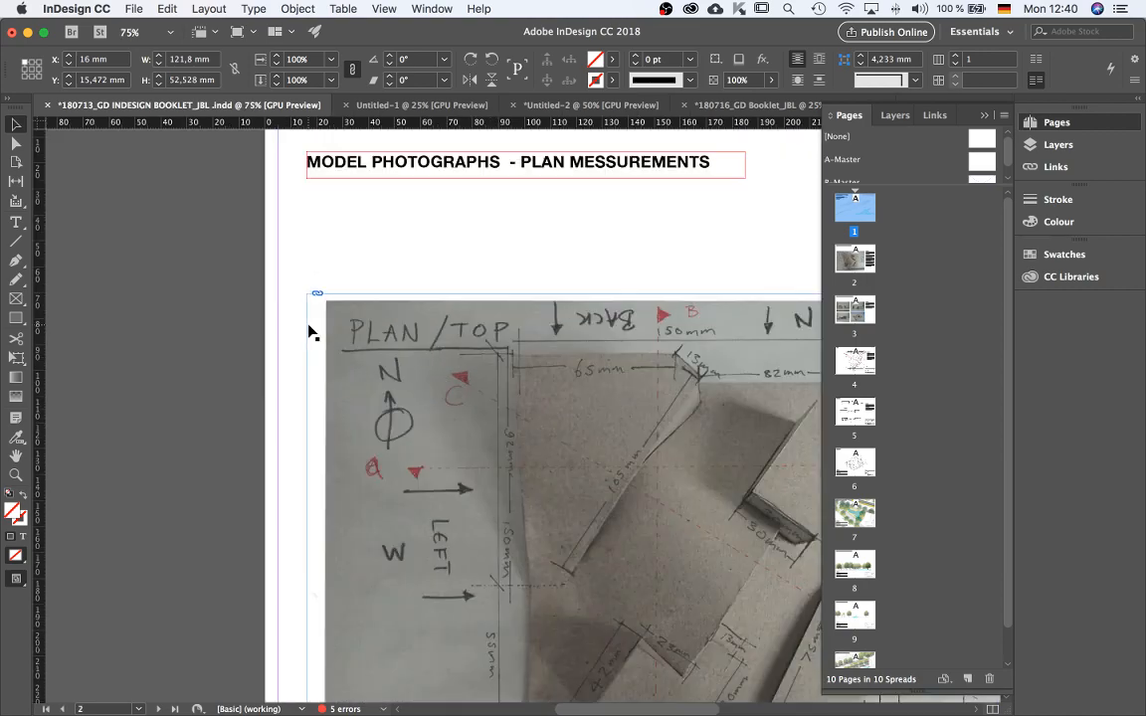
{"action": "left_click", "coordinate": [393, 222]}
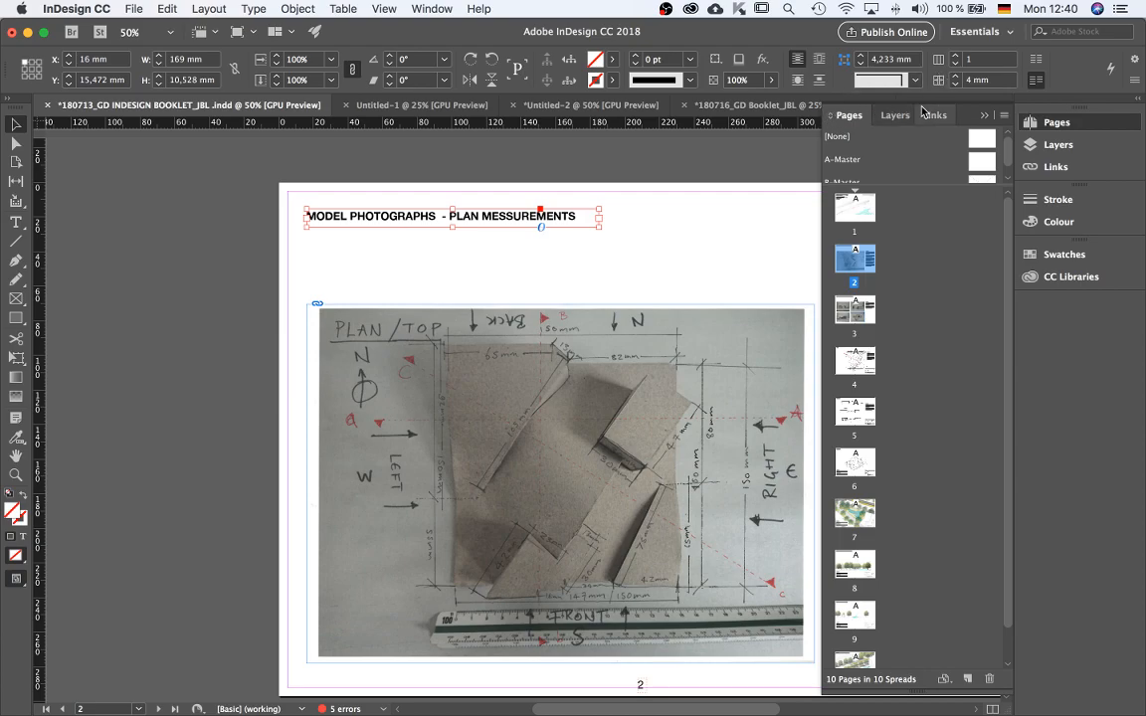
Return to the new booklet and paste the title frame in place on page 2.
{"action": "left_click", "coordinate": [722, 103]}
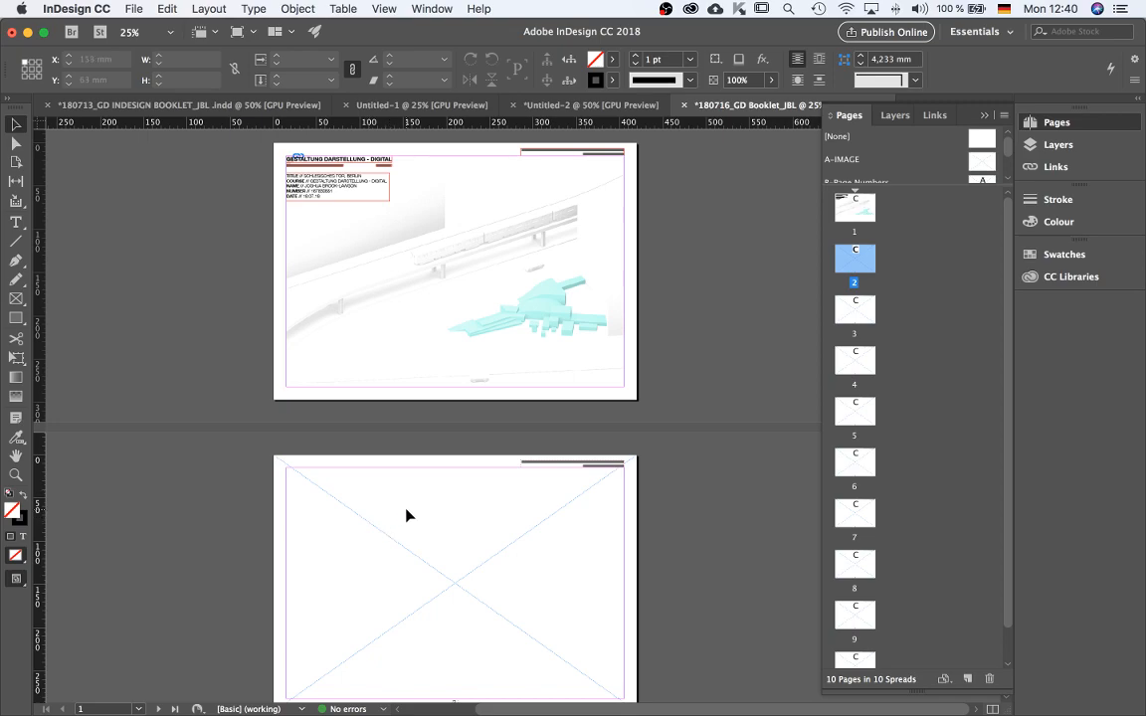
{"action": "key", "text": "super+alt+shift+v"}
{"action": "key", "text": "super+equal"}
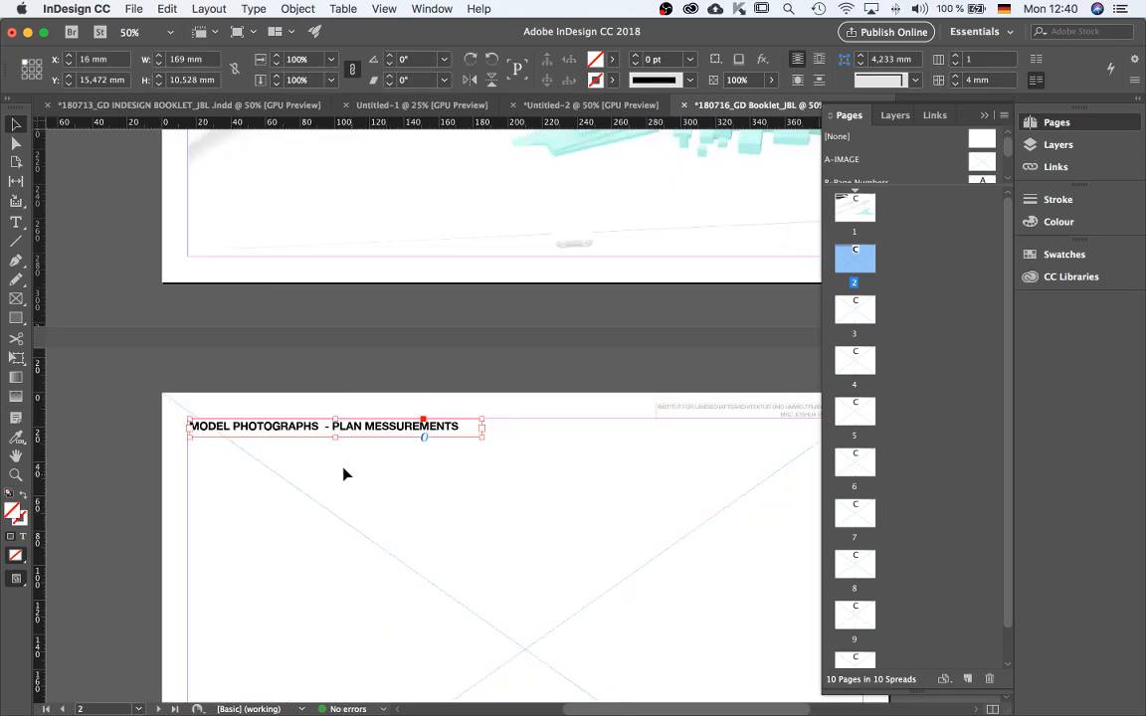
Preview page 2 in presentation mode, then return to the normal view.
{"action": "key", "text": "shift+w"}
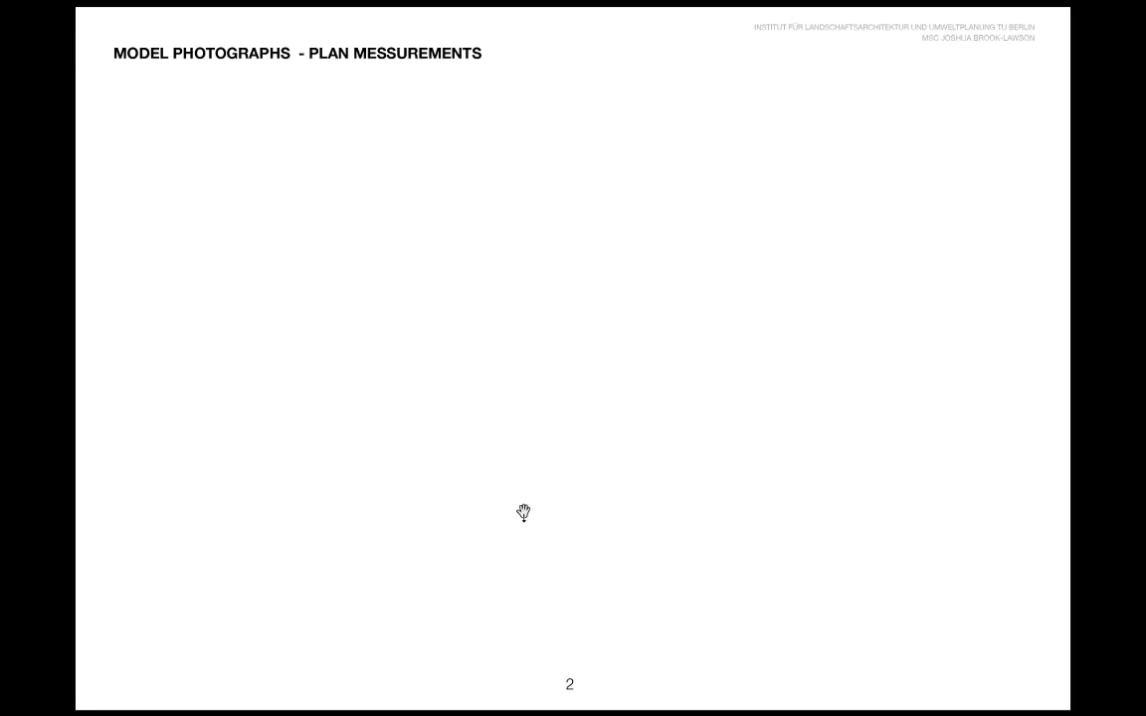
{"action": "key", "text": "Escape"}
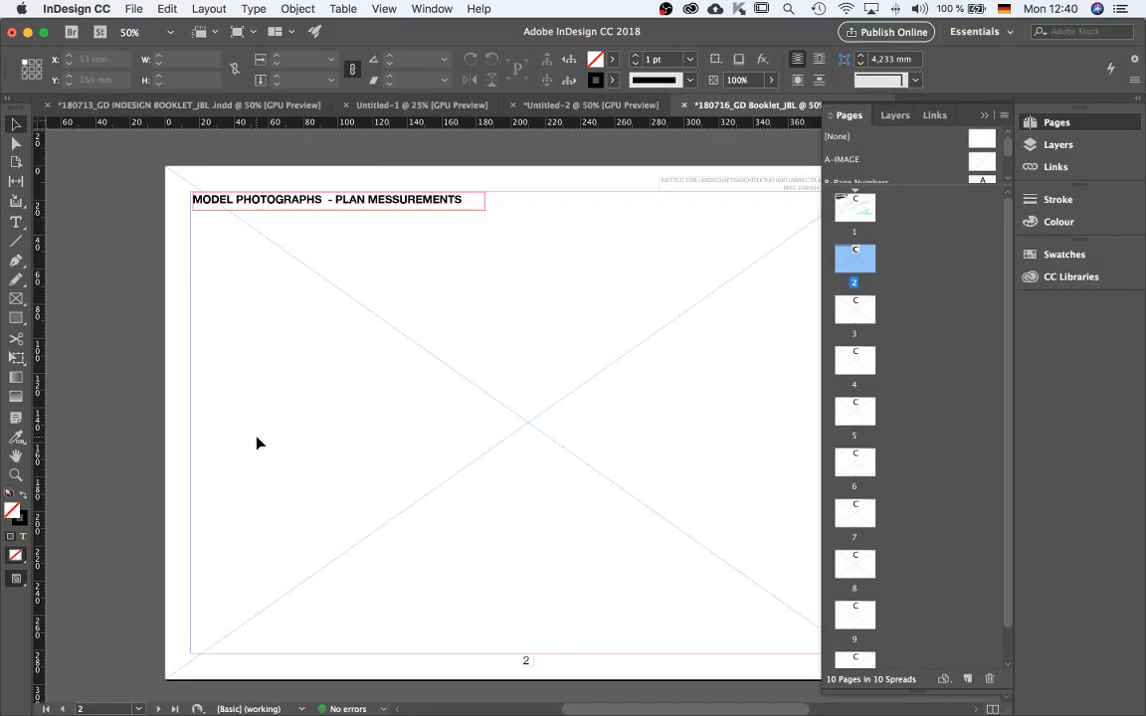
{"action": "key", "text": "super+minus"}
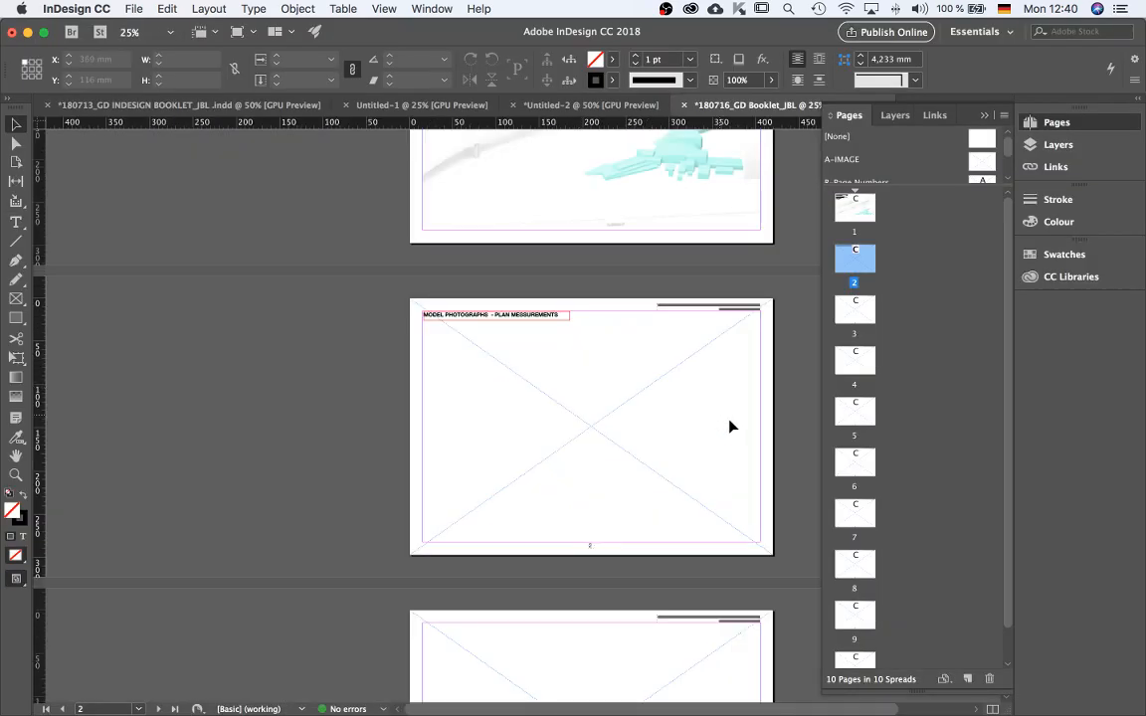
{"action": "key", "text": "super+equal"}
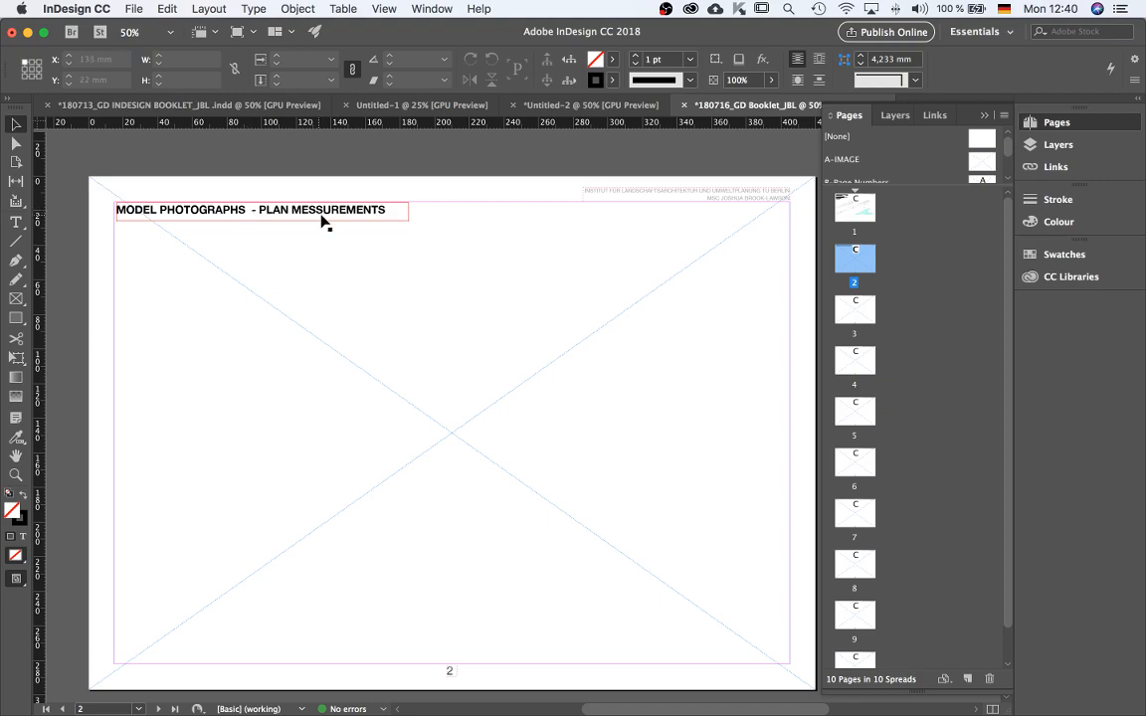
{"action": "key", "text": "super+minus"}
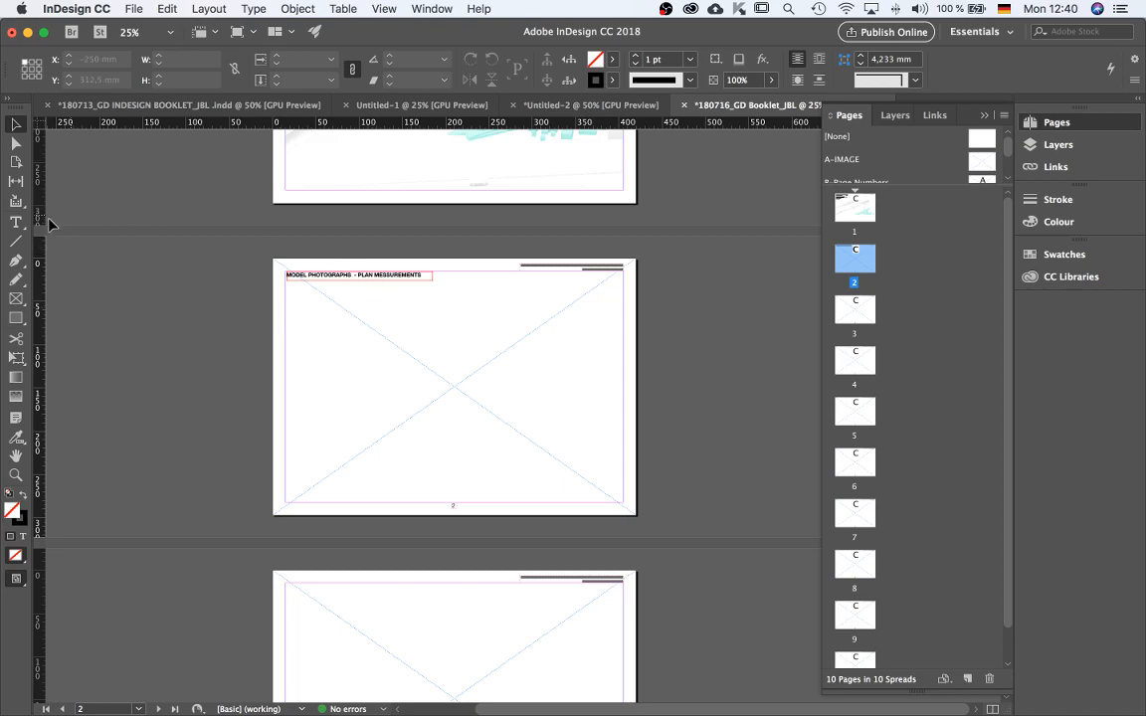
Draw a rectangle frame about 246 × 187 mm below page 2's title and move it onto the unlocked IMAGE layer.
{"action": "left_click", "coordinate": [16, 298]}
{"action": "left_click_drag", "start_coordinate": [286, 308], "coordinate": [499, 471]}
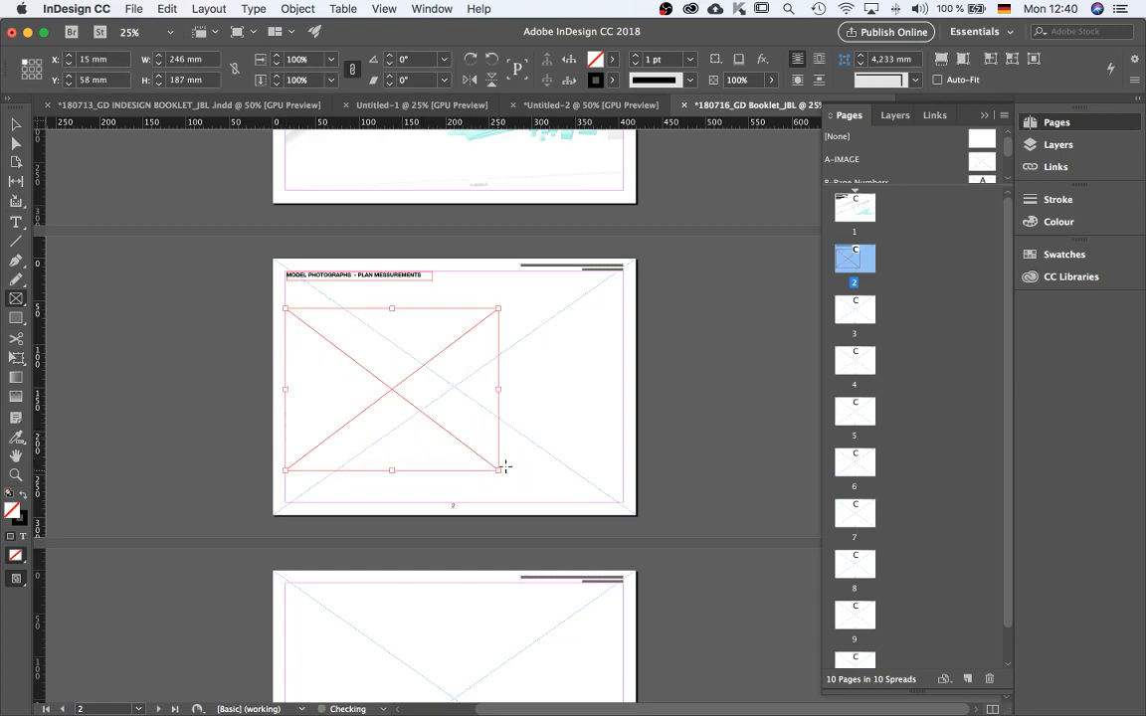
{"action": "left_click", "coordinate": [897, 116]}
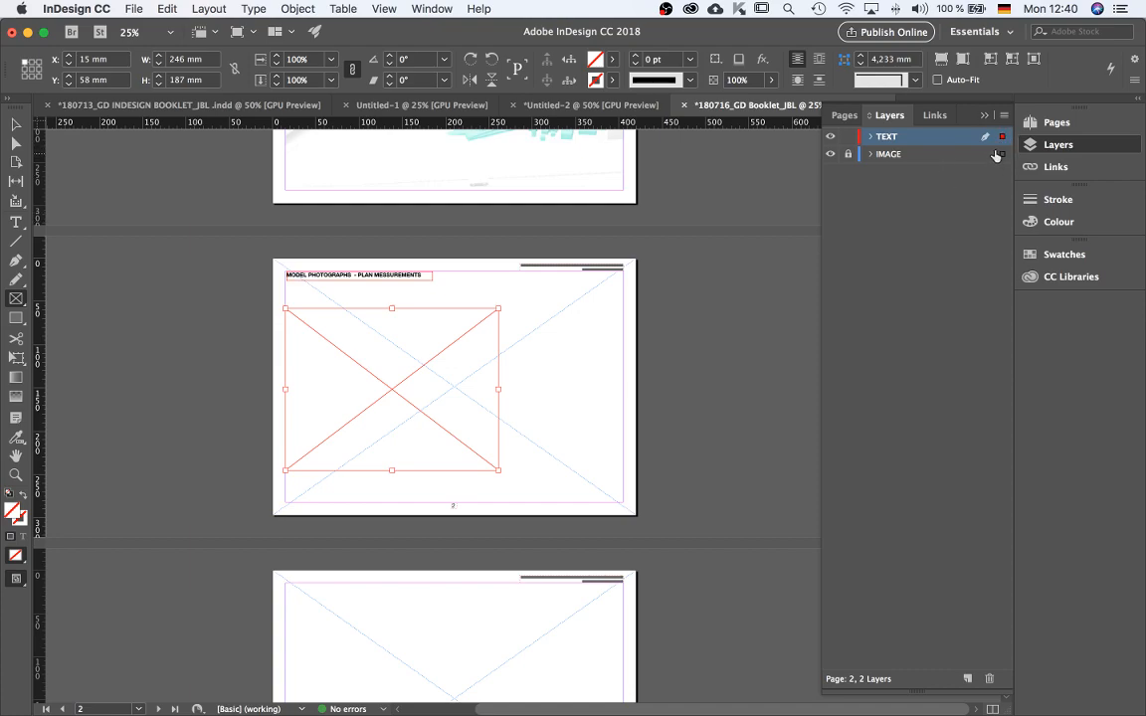
{"action": "left_click", "coordinate": [16, 123]}
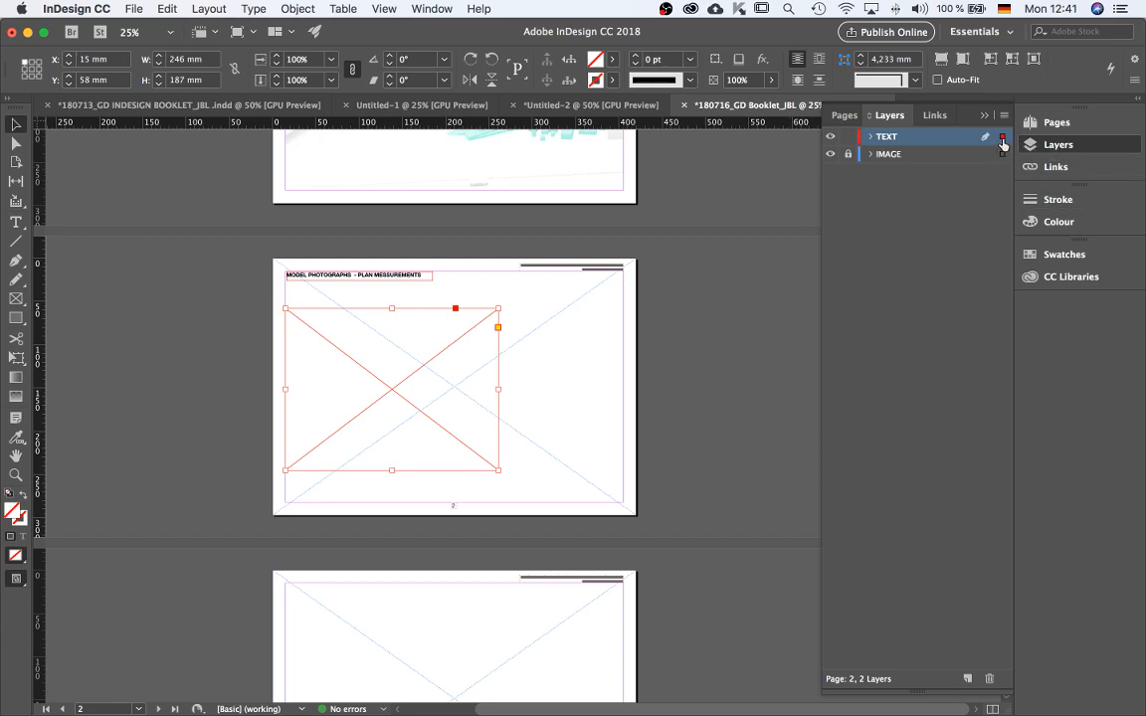
{"action": "left_click_drag", "start_coordinate": [1002, 139], "coordinate": [1003, 160]}
{"action": "left_click", "coordinate": [848, 155]}
{"action": "left_click_drag", "start_coordinate": [1005, 138], "coordinate": [1001, 155]}
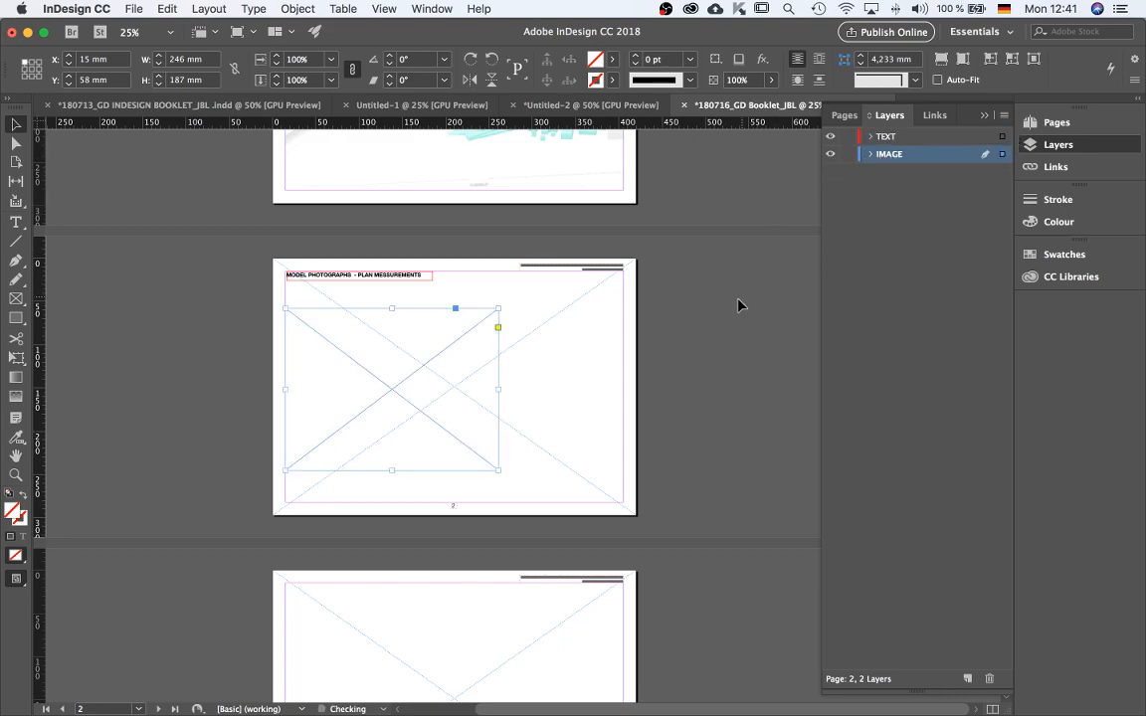
Place Swe-C25818051517360.pdf from the MEDIA > IMAGES > MODEL PHOTOS folder into the selected frame.
{"action": "left_click", "coordinate": [465, 449]}
{"action": "key", "text": "super+d"}
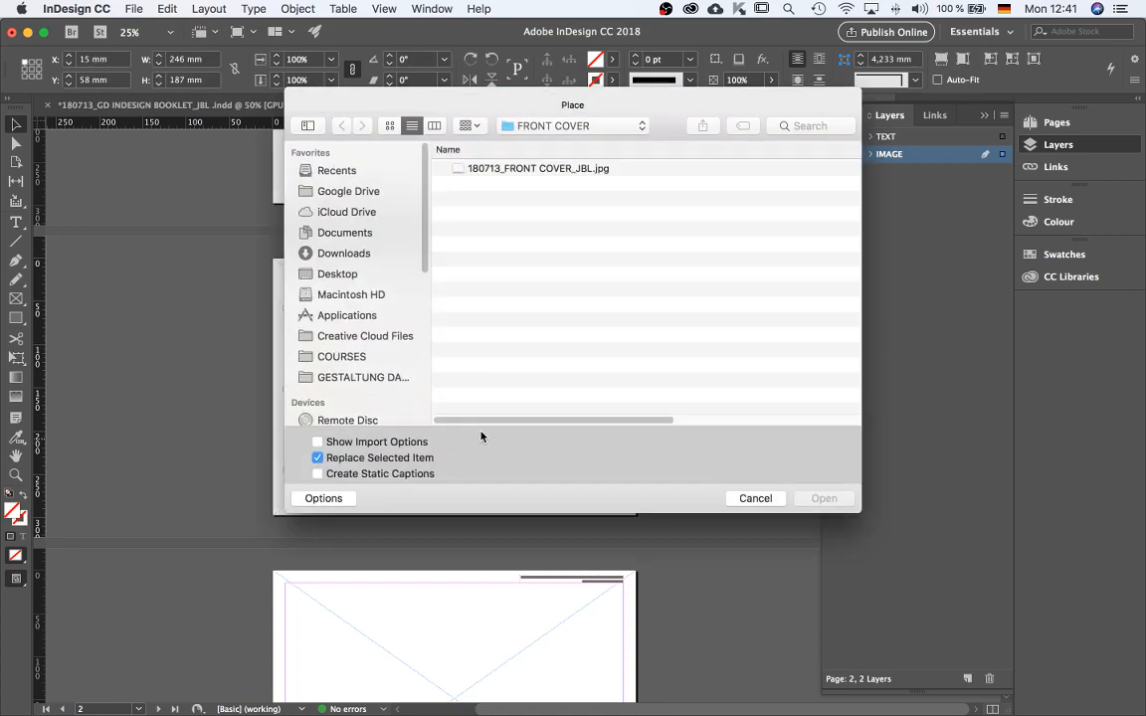
{"action": "left_click", "coordinate": [542, 134]}
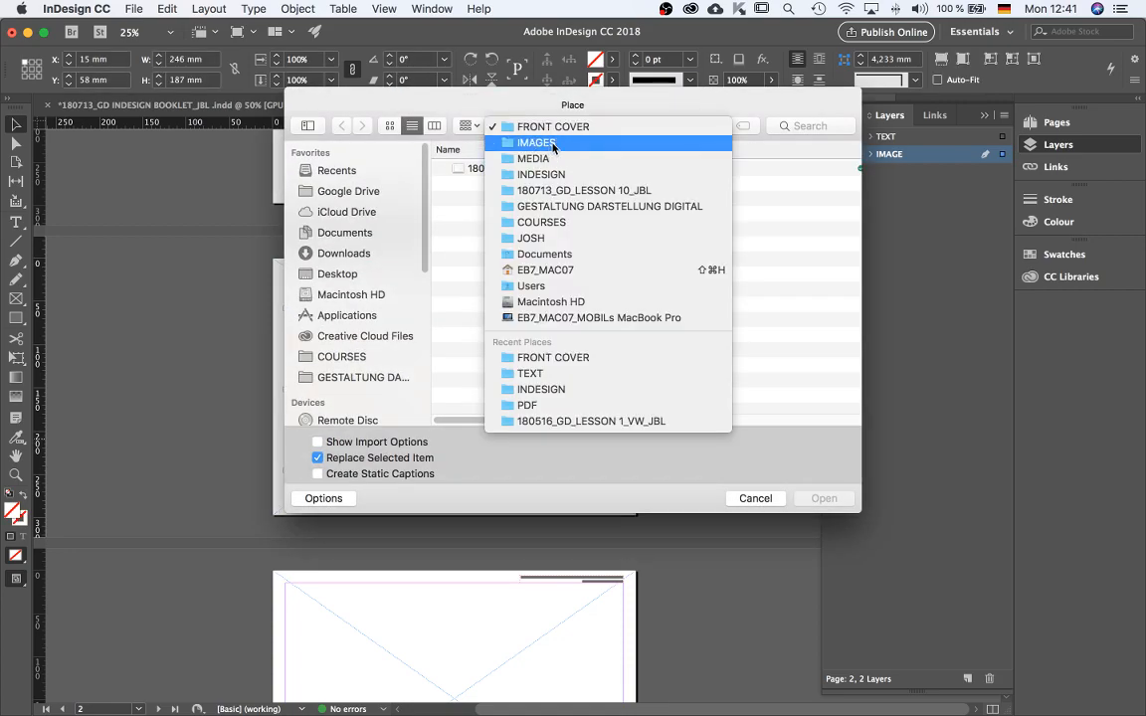
{"action": "left_click", "coordinate": [547, 158]}
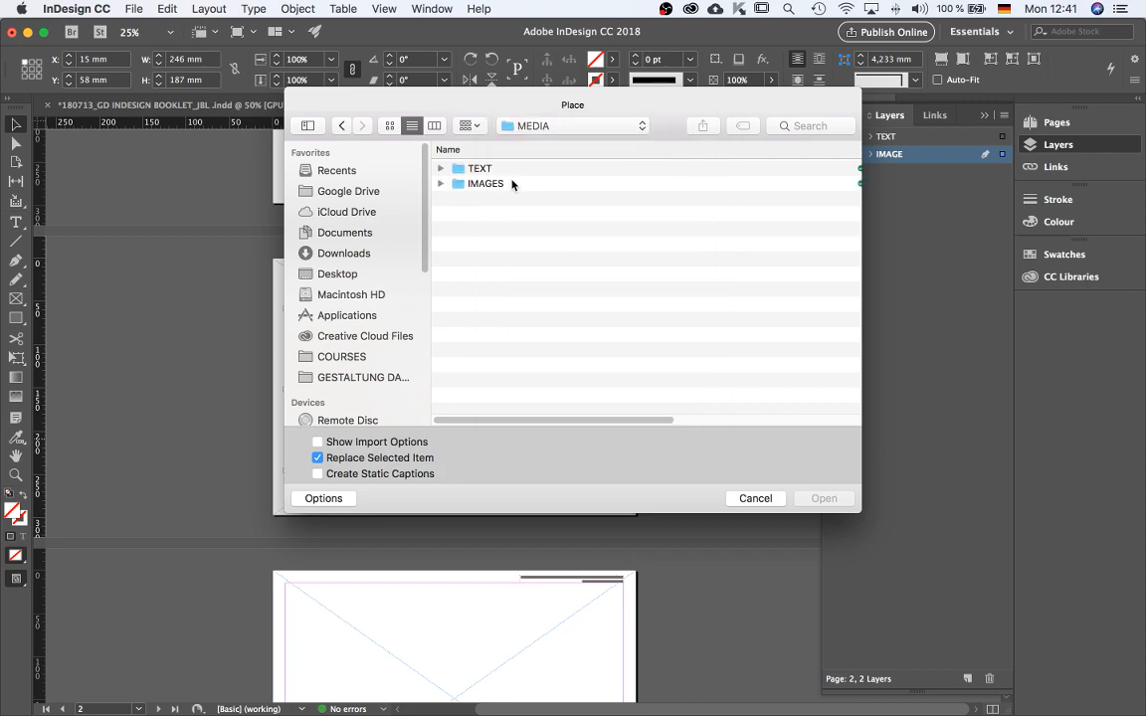
{"action": "double_click", "coordinate": [487, 184]}
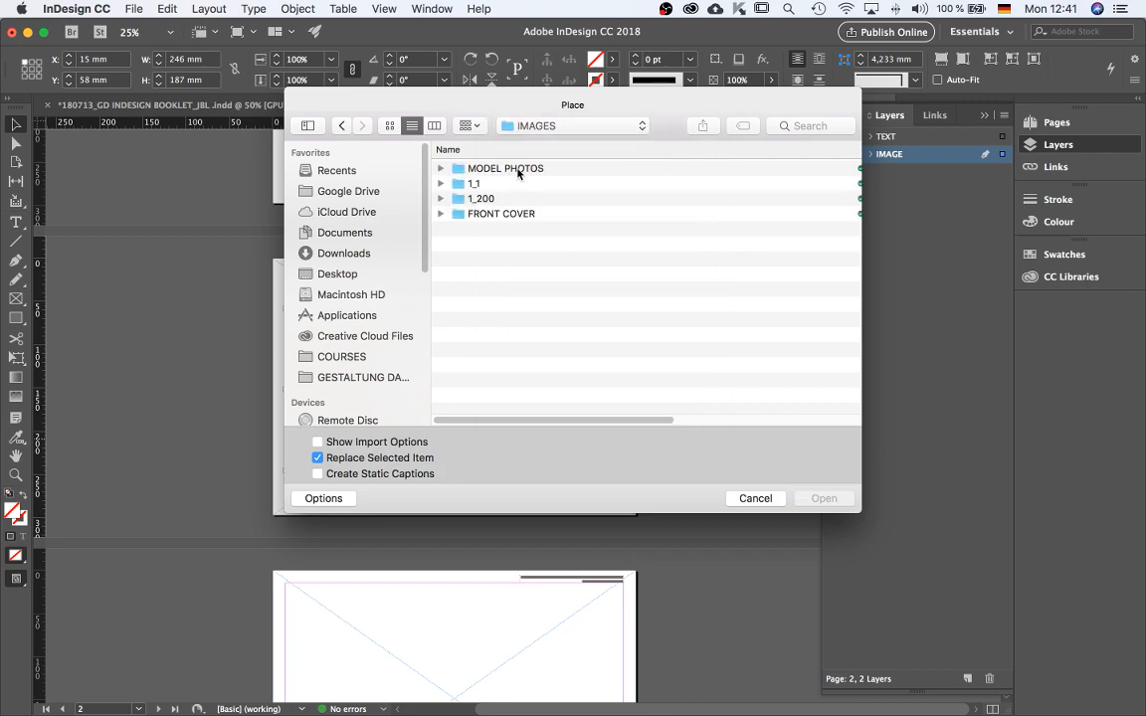
{"action": "double_click", "coordinate": [518, 170]}
{"action": "left_click", "coordinate": [519, 170]}
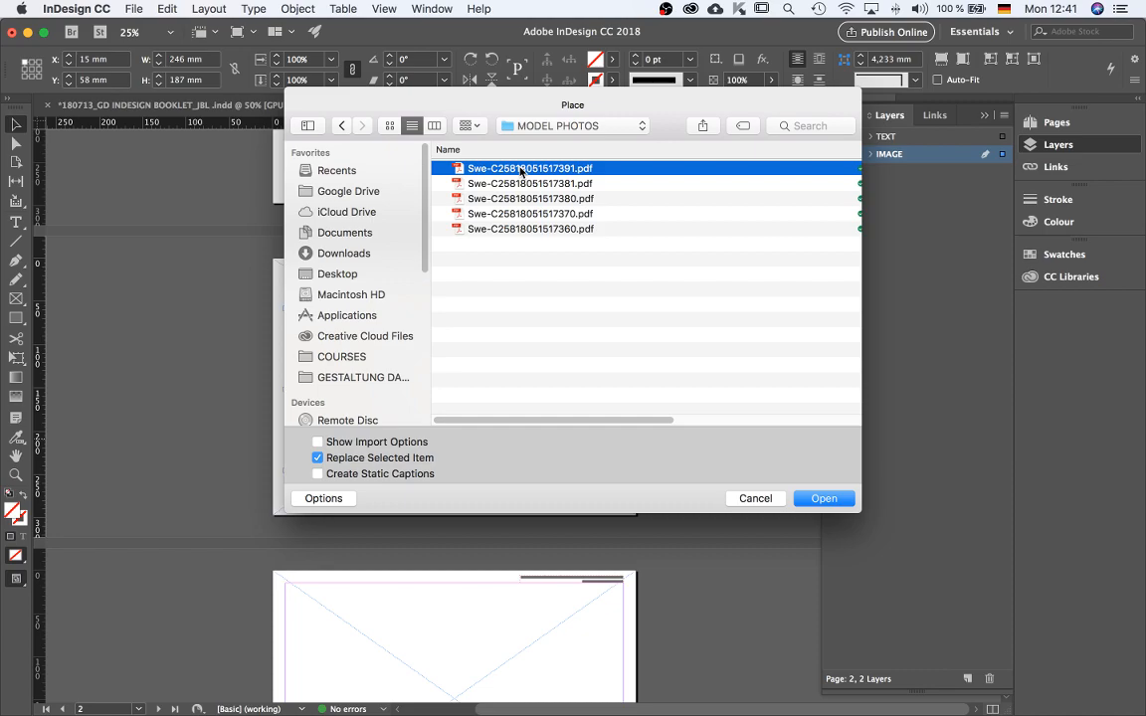
{"action": "key", "text": "space"}
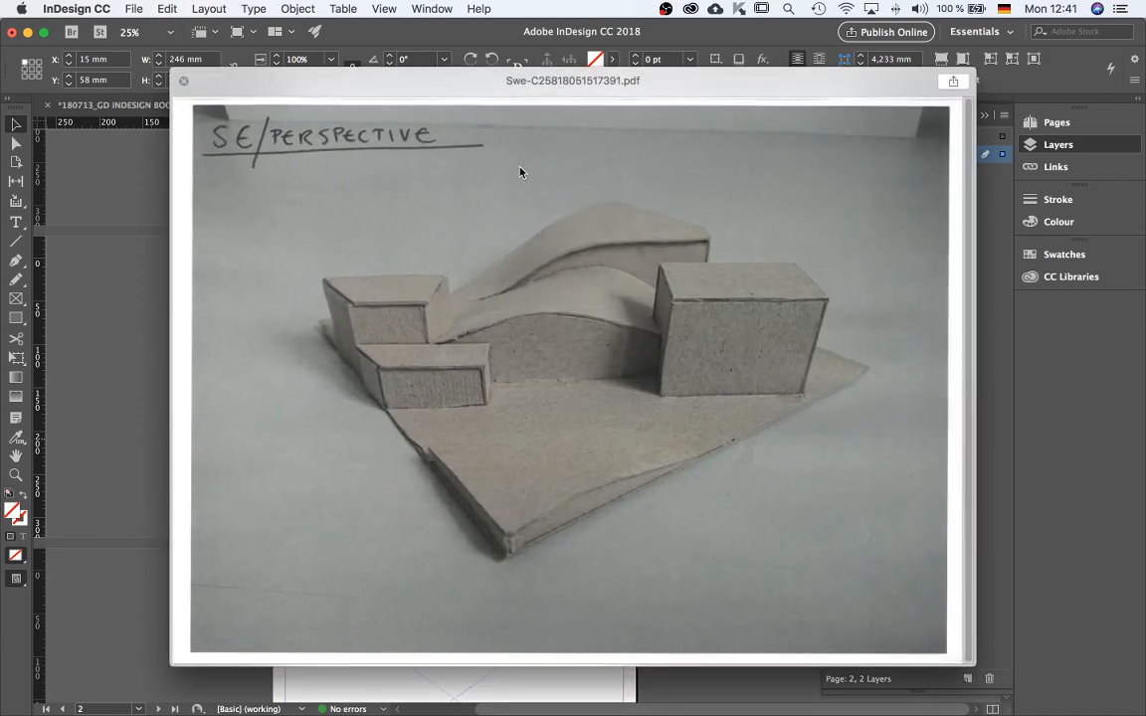
{"action": "key", "text": "Down"}
{"action": "key", "text": "Down"}
{"action": "key", "text": "Down"}
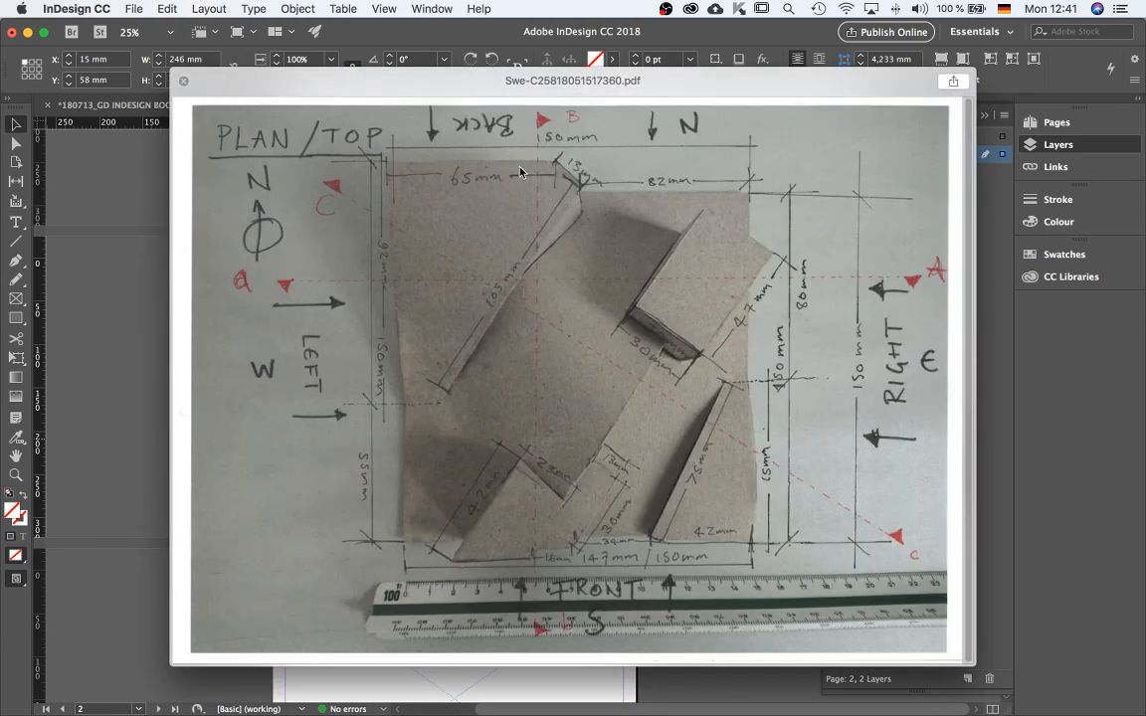
{"action": "key", "text": "space"}
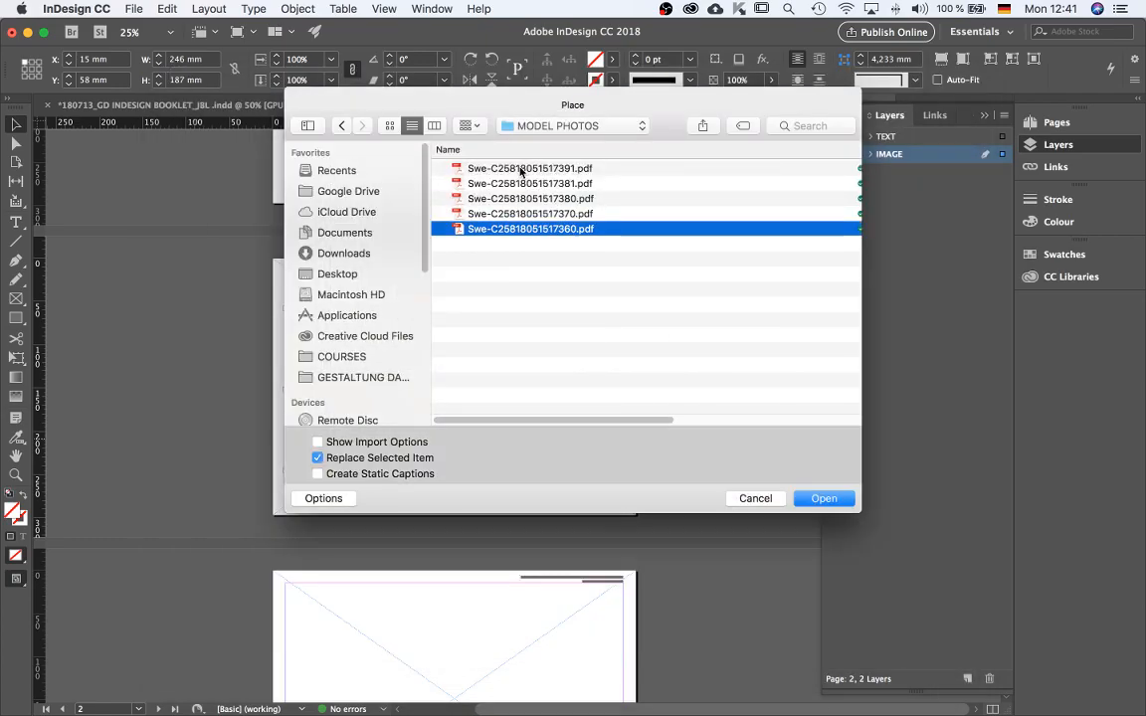
{"action": "key", "text": "Return"}
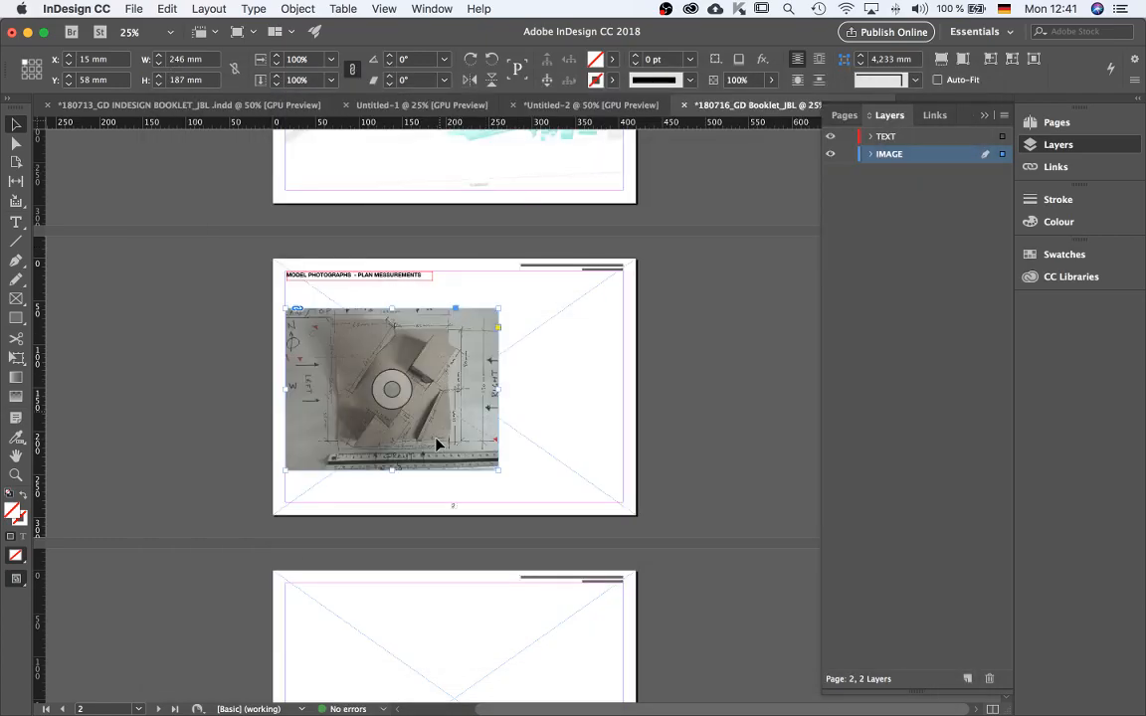
{"action": "left_click", "coordinate": [557, 475]}
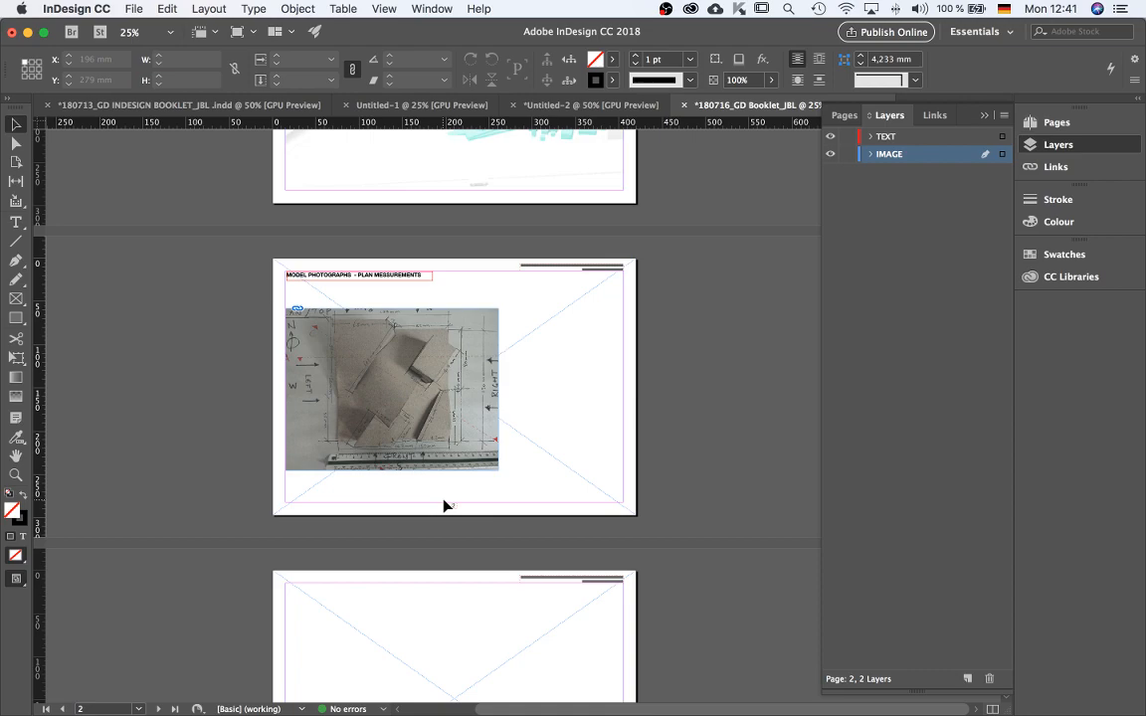
Switch to the earlier booklet and select the DESCRIPTION text frame on page 2.
{"action": "left_click", "coordinate": [152, 105]}
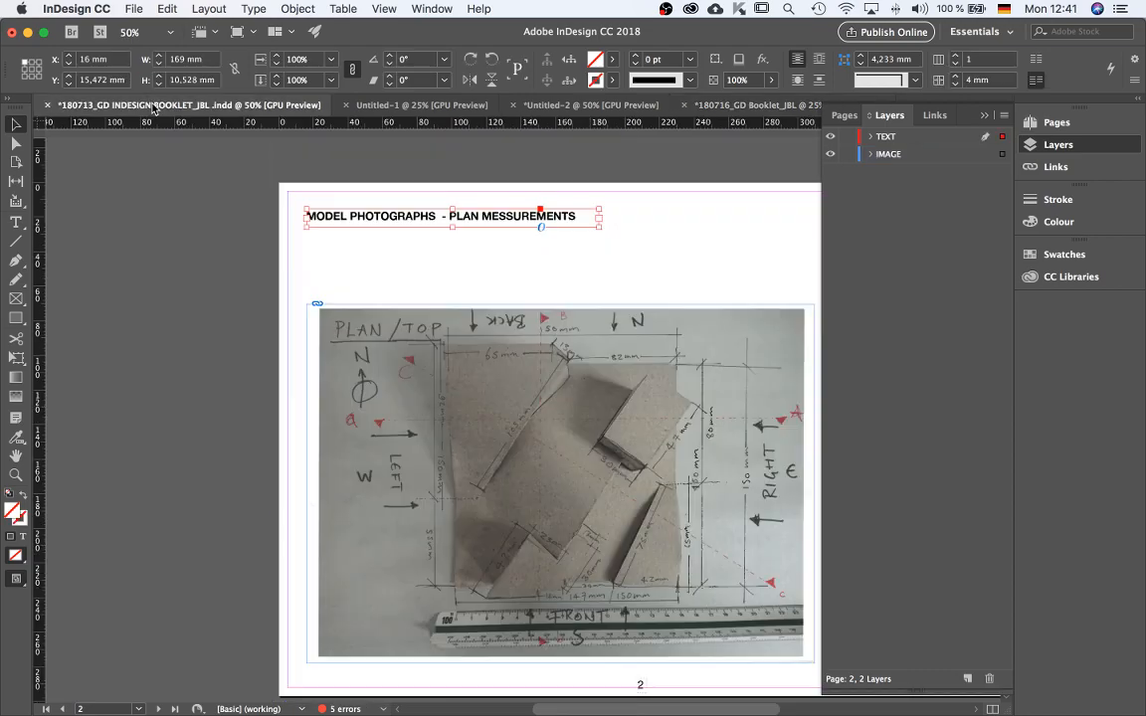
{"action": "scroll", "coordinate": [364, 343], "scroll_direction": "down", "scroll_amount": 1}
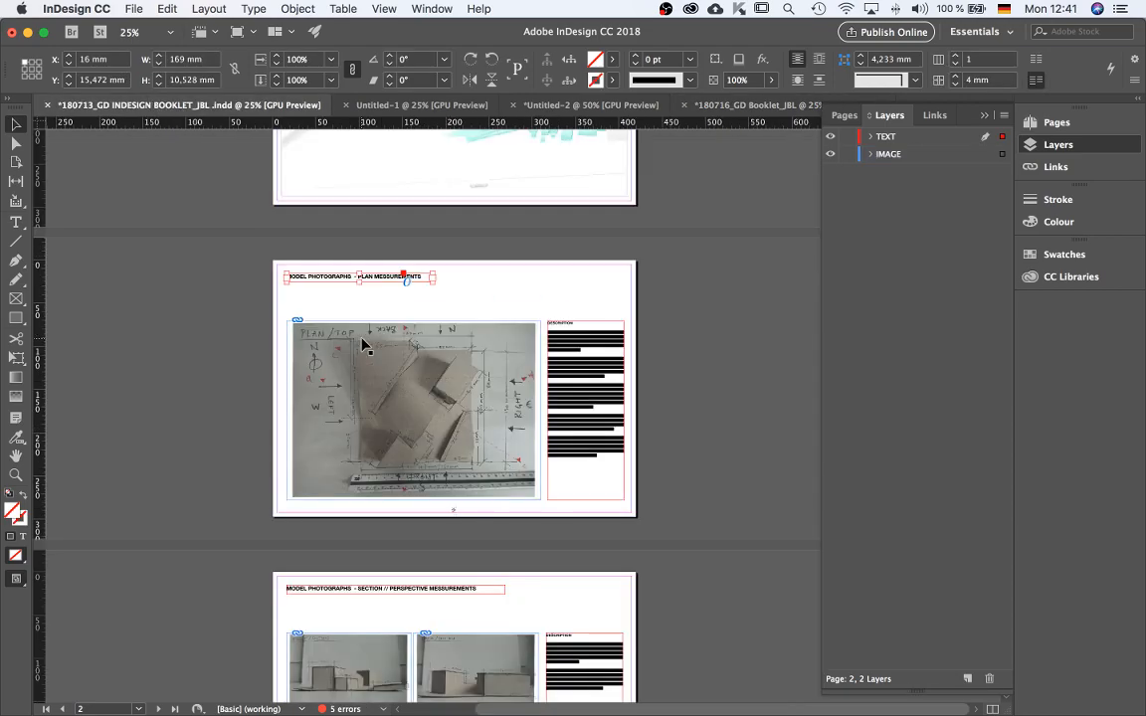
{"action": "scroll", "coordinate": [580, 355], "scroll_direction": "down", "scroll_amount": 1}
{"action": "left_click", "coordinate": [579, 354]}
{"action": "scroll", "coordinate": [582, 365], "scroll_direction": "up", "scroll_amount": 2}
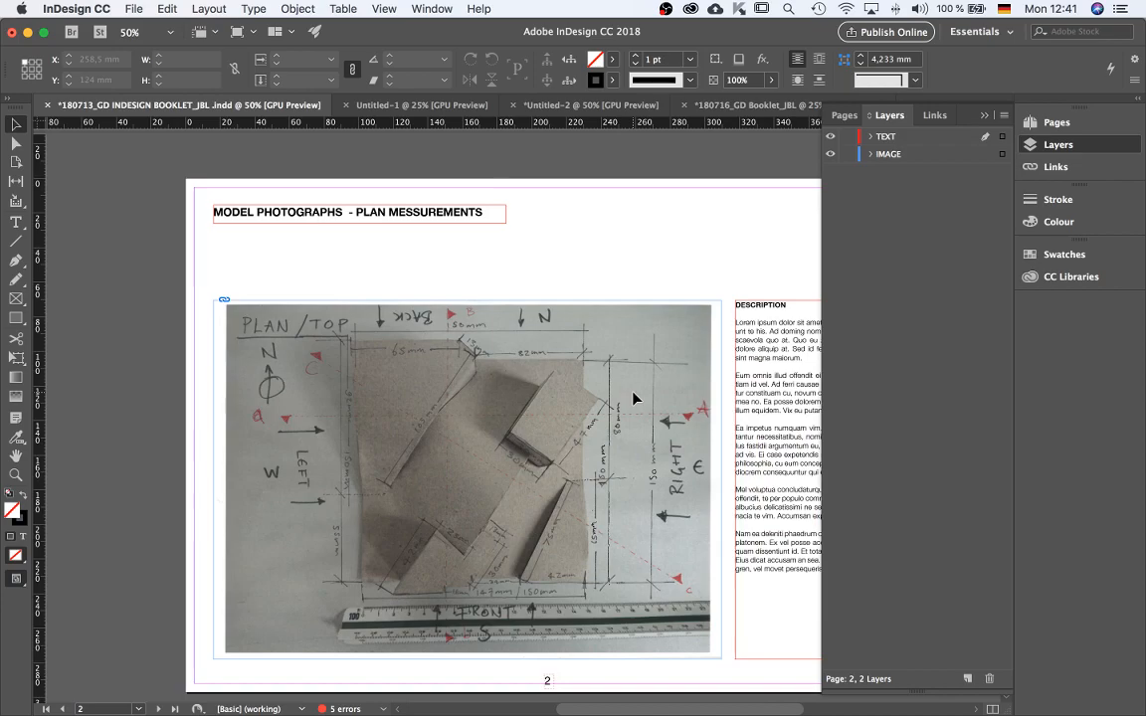
{"action": "left_click", "coordinate": [754, 350]}
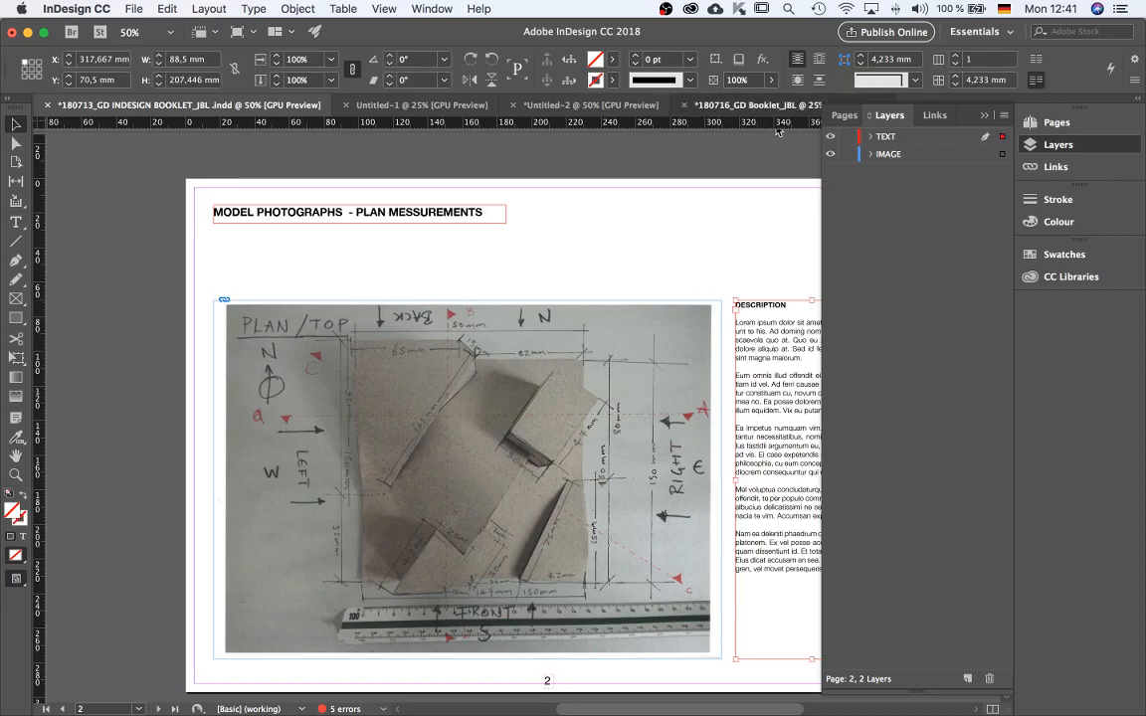
Return to the new booklet, paste the description frame in place on page 2 and select it.
{"action": "left_click", "coordinate": [708, 104]}
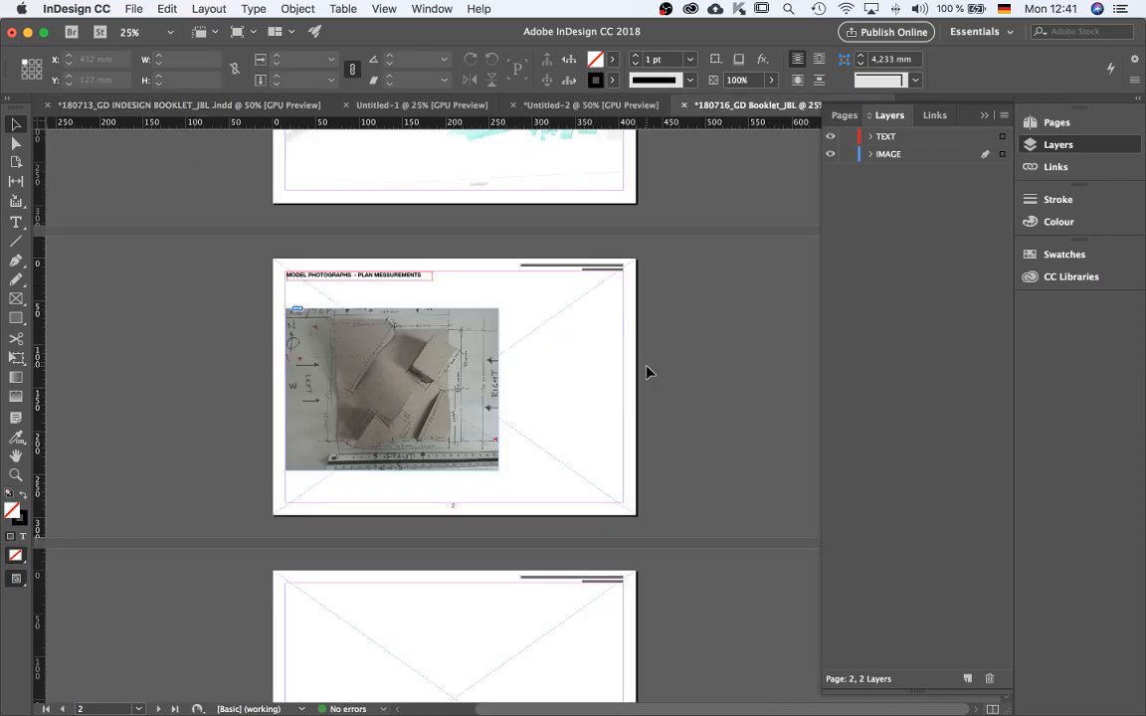
{"action": "key", "text": "super+alt+shift+v"}
{"action": "left_click", "coordinate": [718, 363]}
{"action": "left_click", "coordinate": [591, 380]}
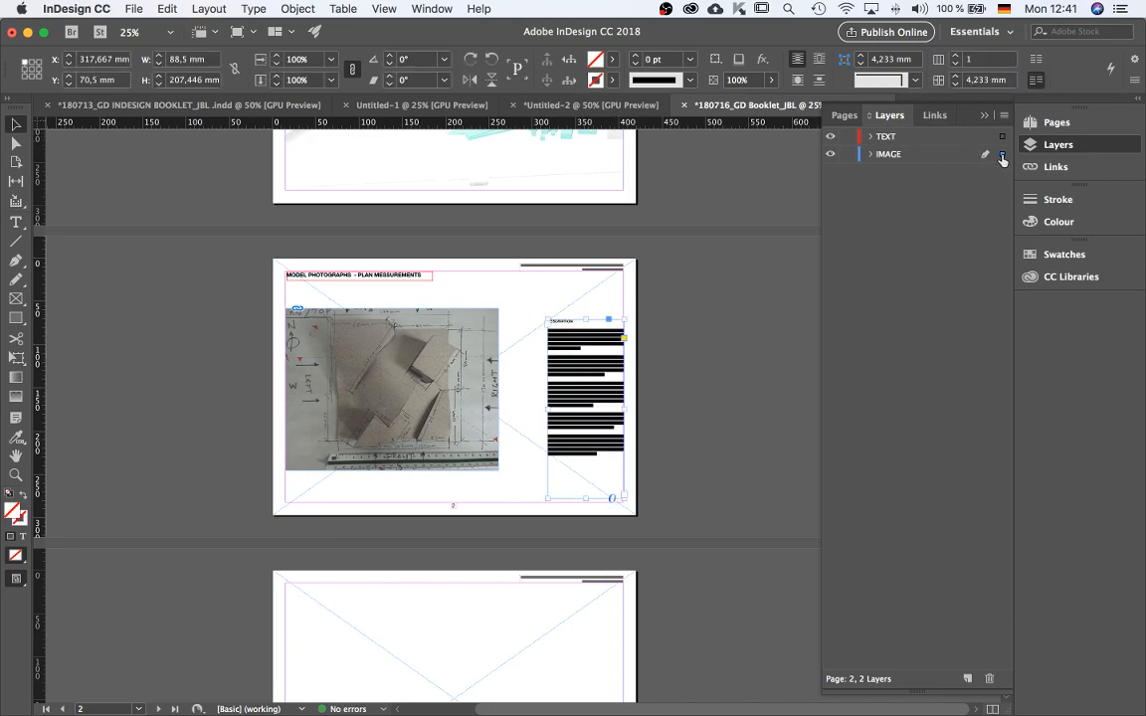
Move the pasted description frame onto the TEXT layer and deselect it.
{"action": "left_click_drag", "start_coordinate": [1001, 145], "coordinate": [1002, 138]}
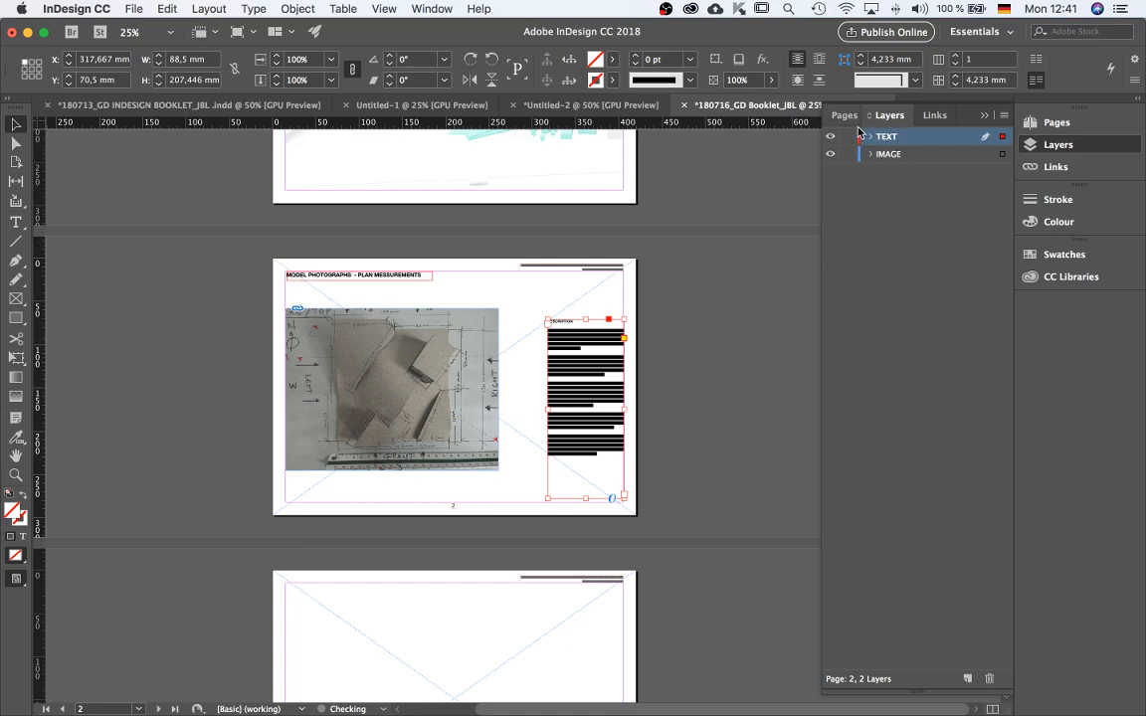
{"action": "left_click", "coordinate": [690, 380]}
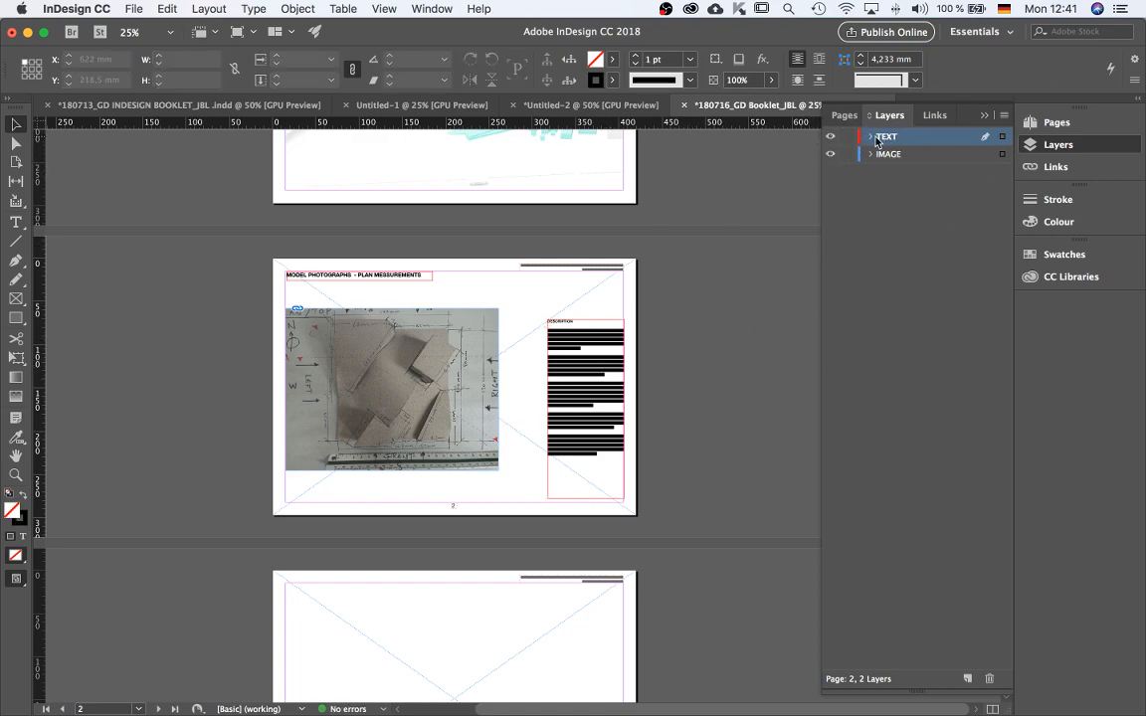
{"action": "left_click", "coordinate": [848, 154]}
{"action": "left_click", "coordinate": [848, 155]}
Shift the description frame upward on page 2 and preview the page in presentation mode.
{"action": "scroll", "coordinate": [589, 369], "scroll_direction": "up", "scroll_amount": 2}
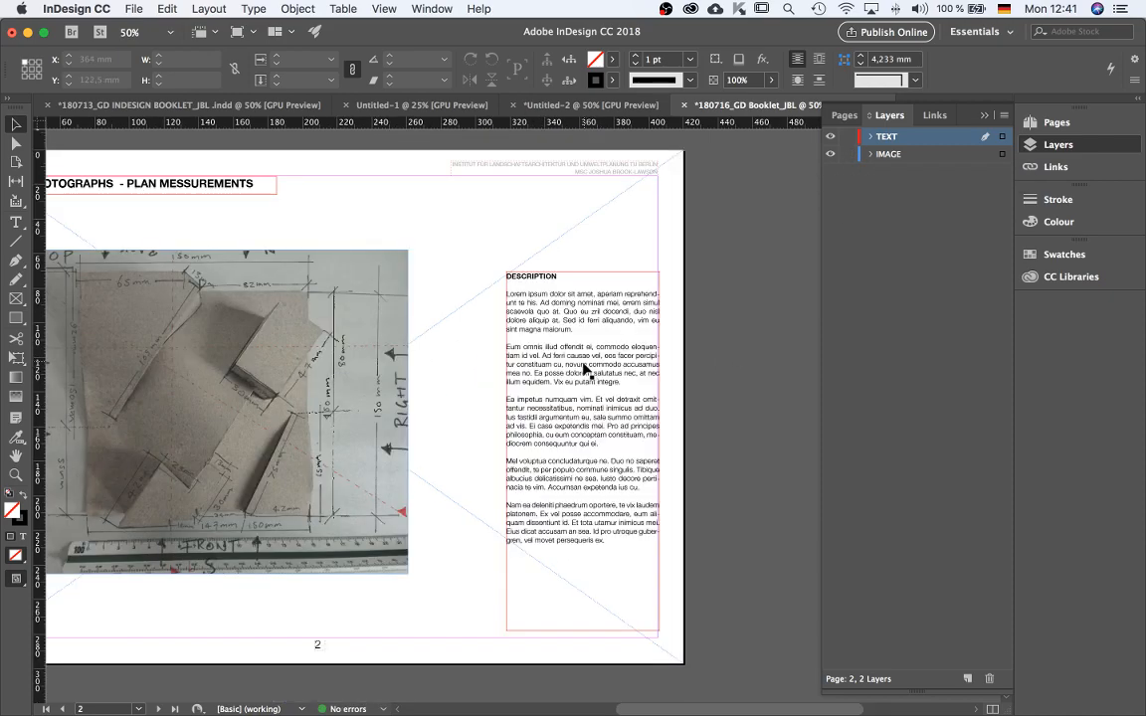
{"action": "left_click_drag", "start_coordinate": [570, 301], "coordinate": [570, 280]}
{"action": "left_click", "coordinate": [728, 273]}
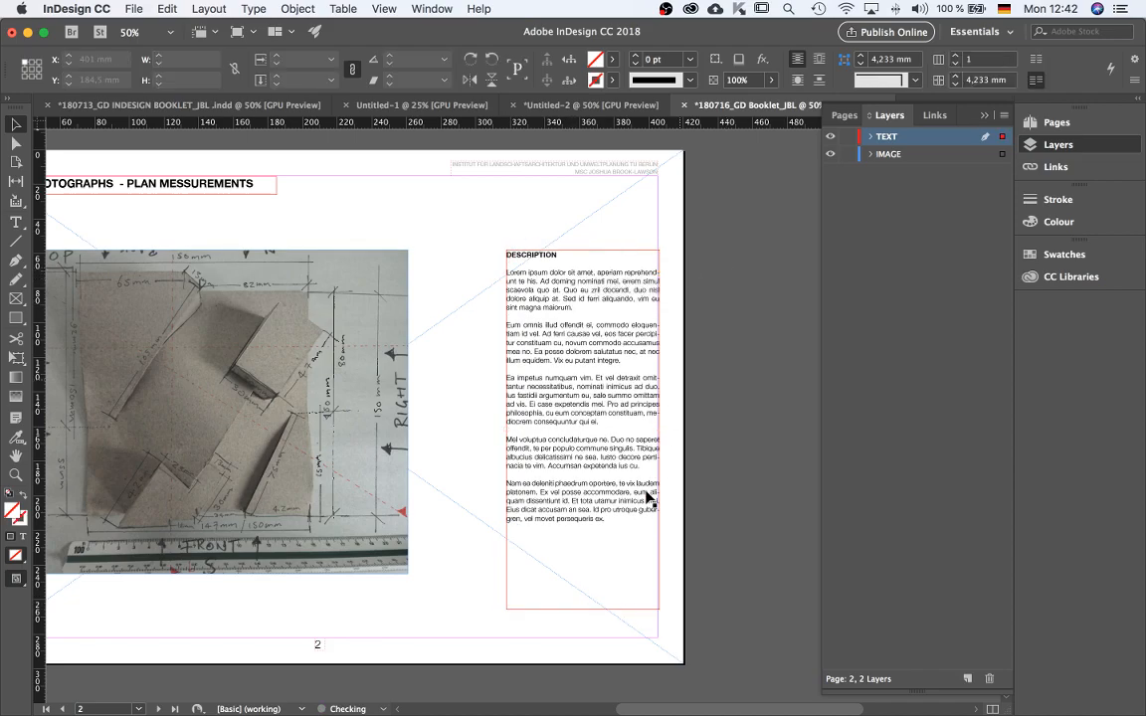
{"action": "key", "text": "shift+w"}
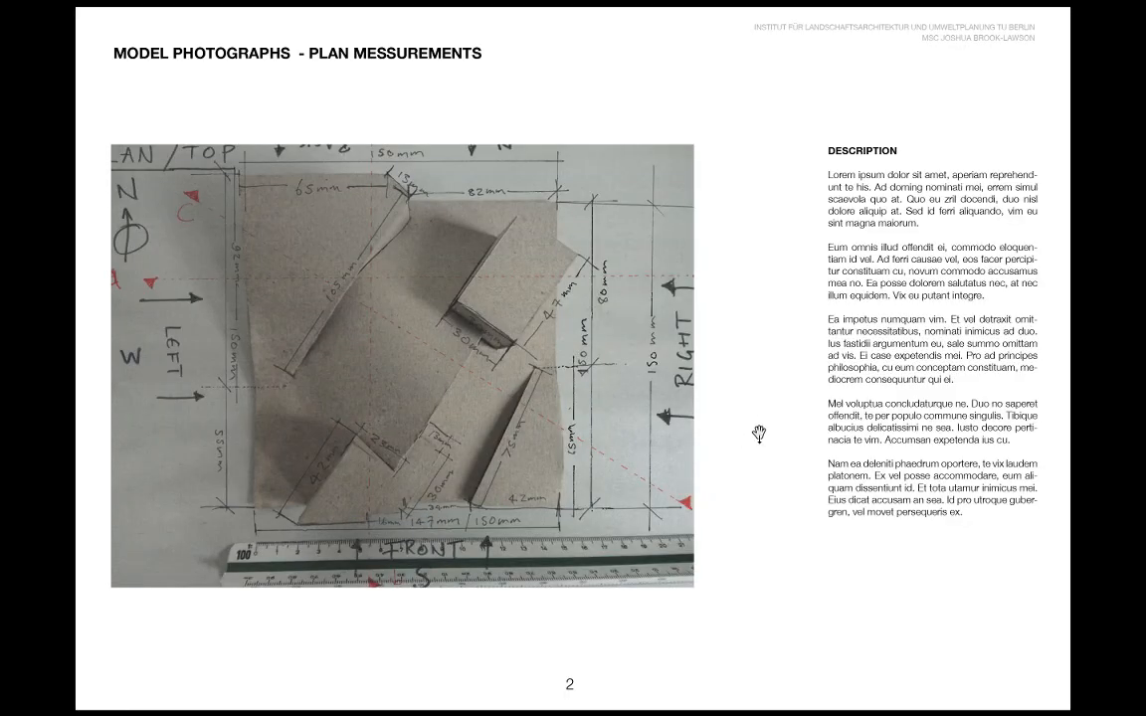
{"action": "key", "text": "Escape"}
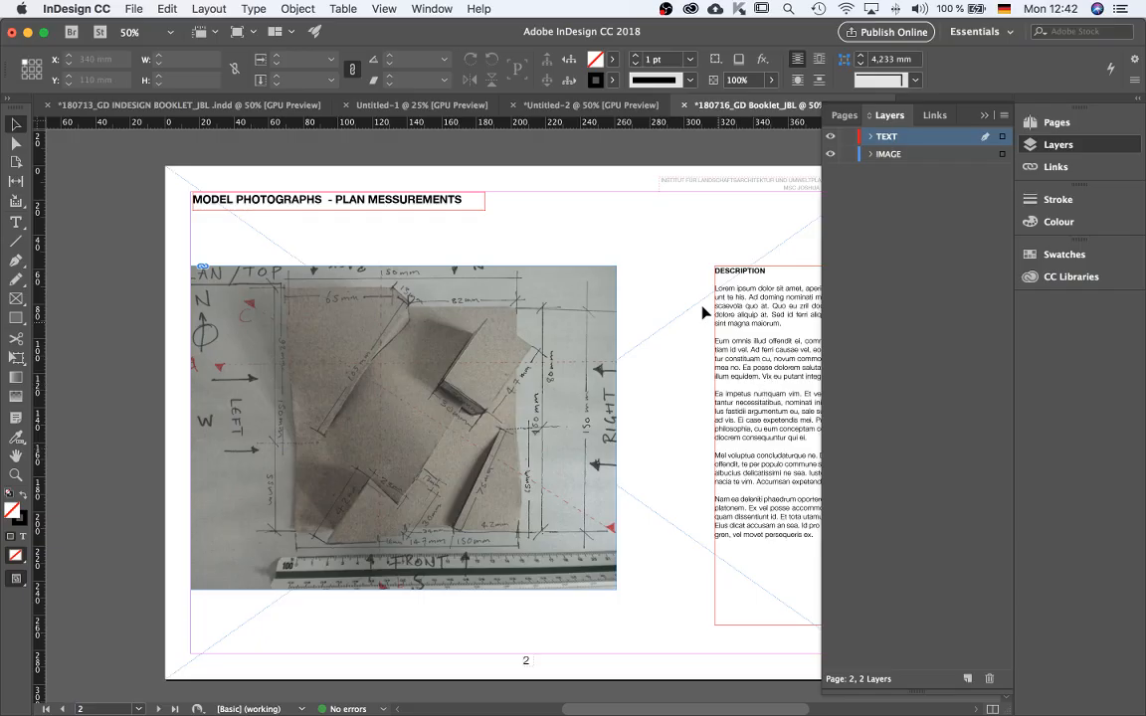
Move the description frame left on page 2 to about X 271 mm.
{"action": "scroll", "coordinate": [374, 421], "scroll_direction": "down", "scroll_amount": 1}
{"action": "scroll", "coordinate": [547, 381], "scroll_direction": "up", "scroll_amount": 1}
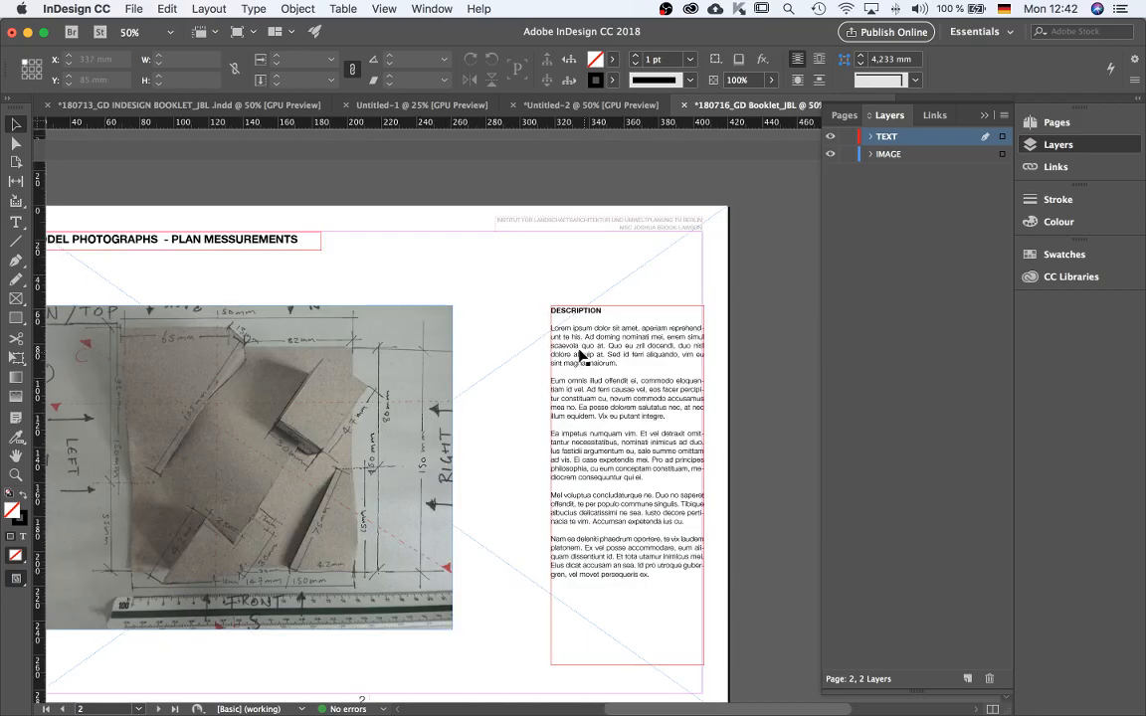
{"action": "scroll", "coordinate": [549, 395], "scroll_direction": "down", "scroll_amount": 1}
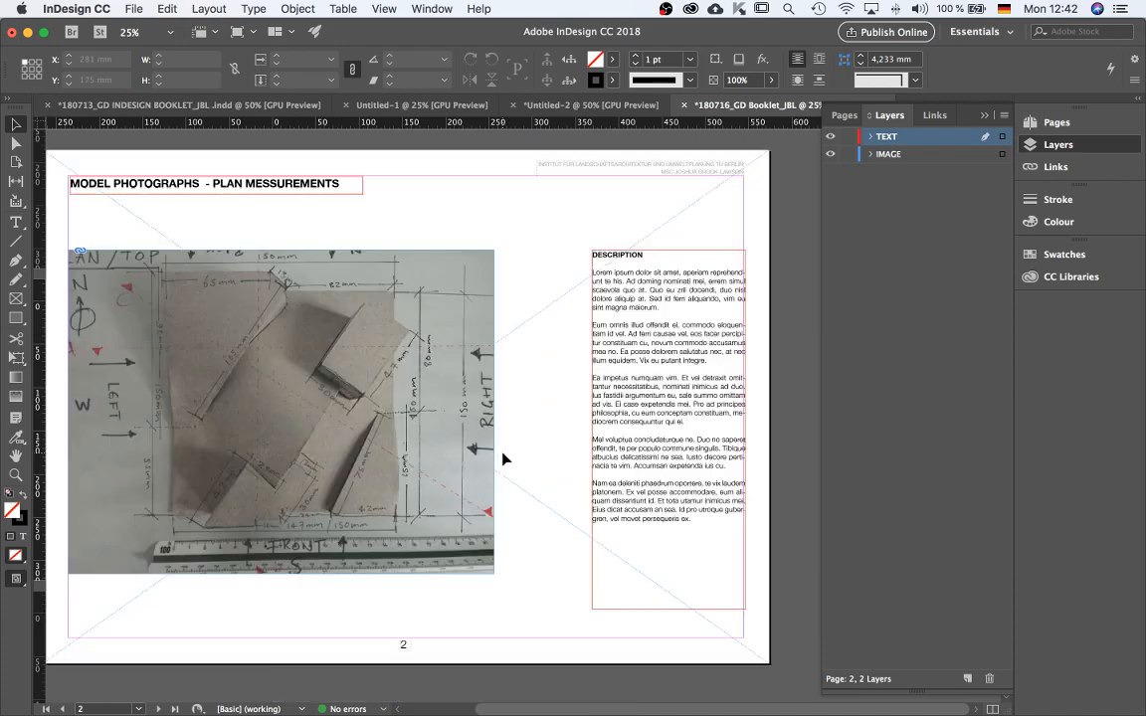
{"action": "scroll", "coordinate": [501, 456], "scroll_direction": "up", "scroll_amount": 1}
{"action": "left_click_drag", "start_coordinate": [609, 286], "coordinate": [528, 289]}
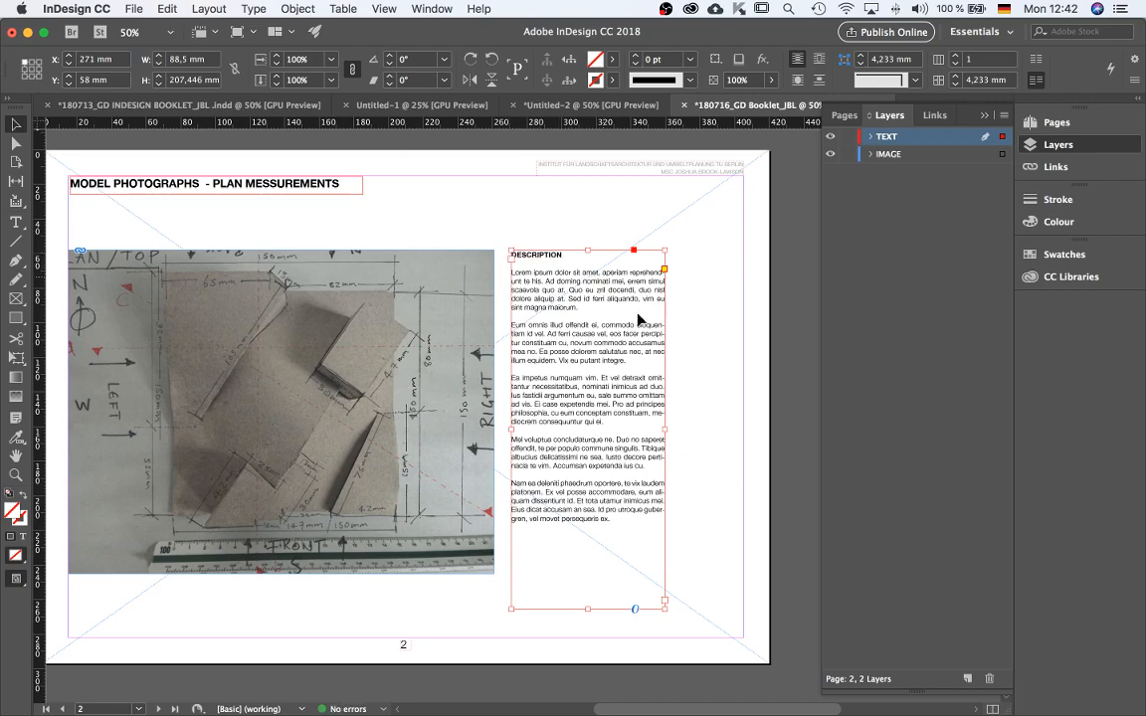
Zoom in and preview page 2's photo and description layout in presentation mode.
{"action": "scroll", "coordinate": [502, 286], "scroll_direction": "up", "scroll_amount": 2}
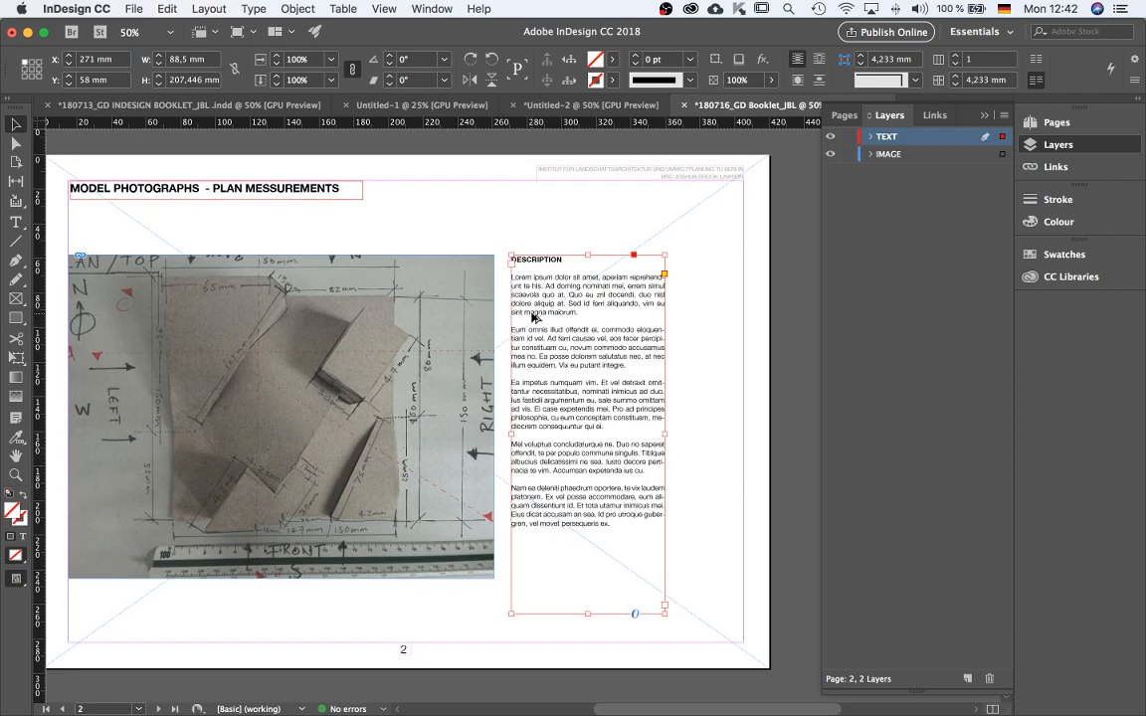
{"action": "scroll", "coordinate": [503, 287], "scroll_direction": "up", "scroll_amount": 1}
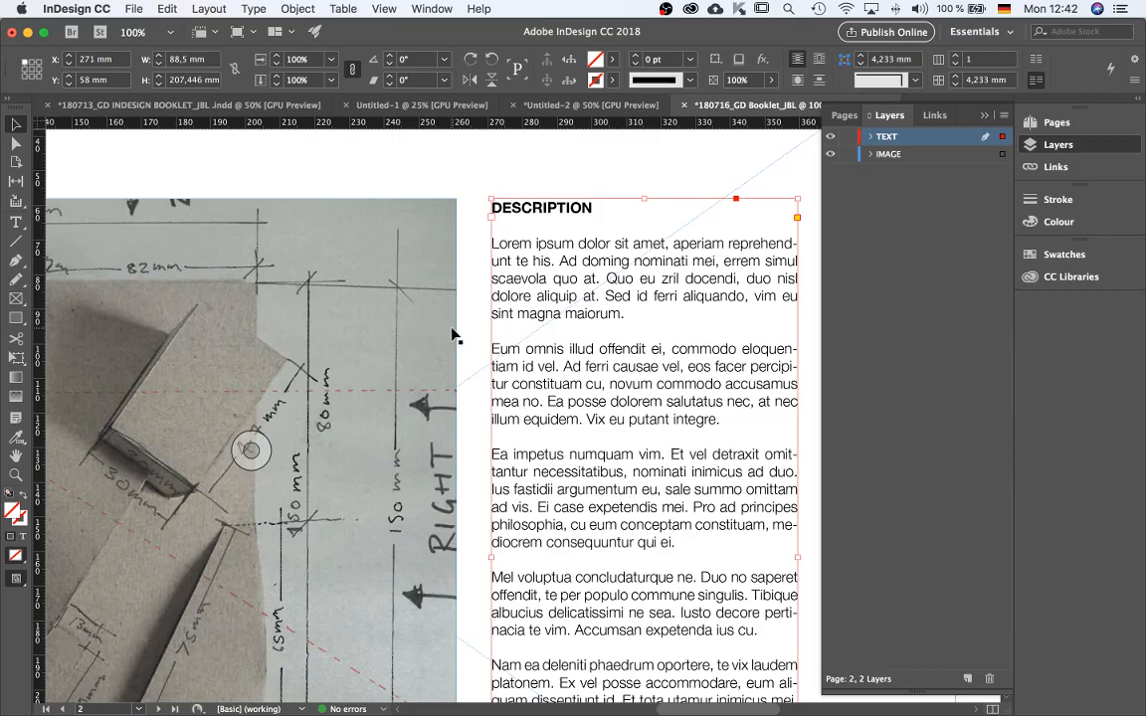
{"action": "key", "text": "shift+w"}
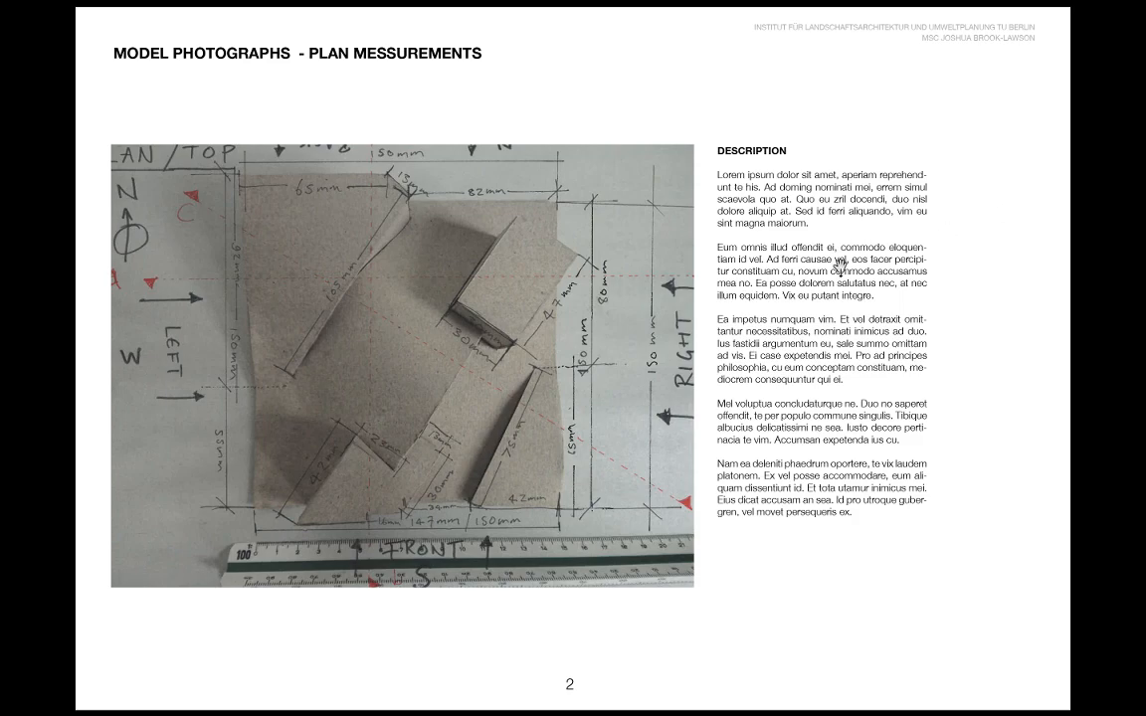
{"action": "key", "text": "Escape"}
{"action": "key", "text": "super+minus"}
{"action": "key", "text": "super+minus"}
{"action": "key", "text": "super+minus"}
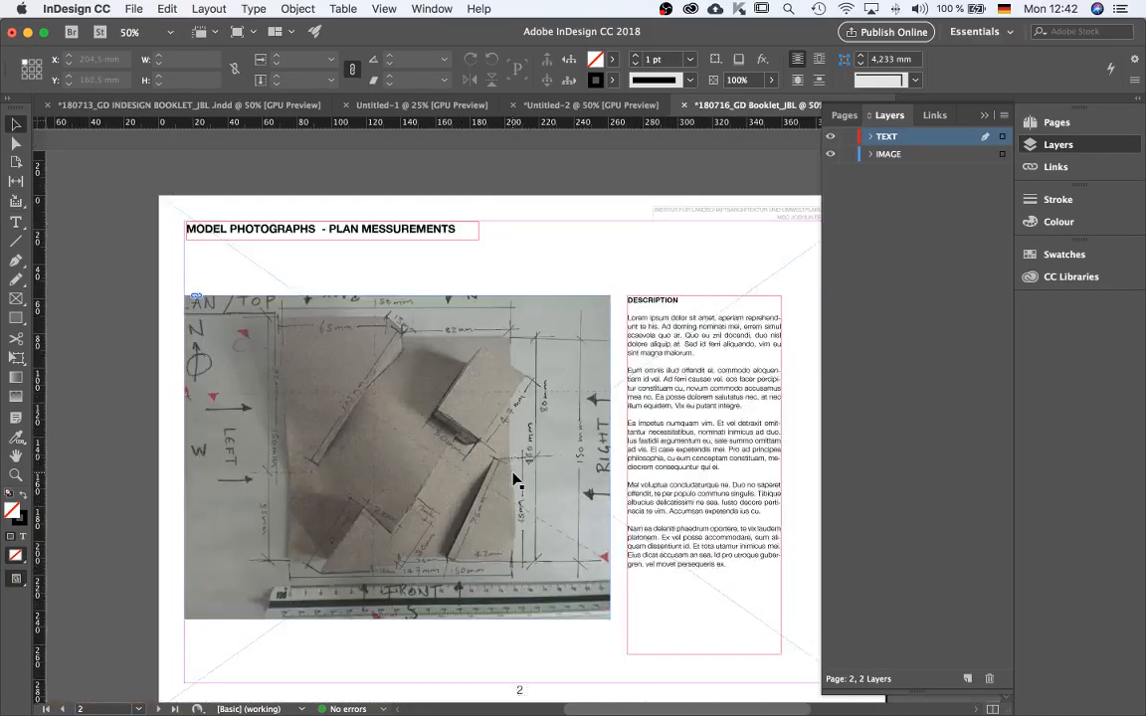
{"action": "scroll", "coordinate": [527, 472], "scroll_direction": "down", "scroll_amount": 4}
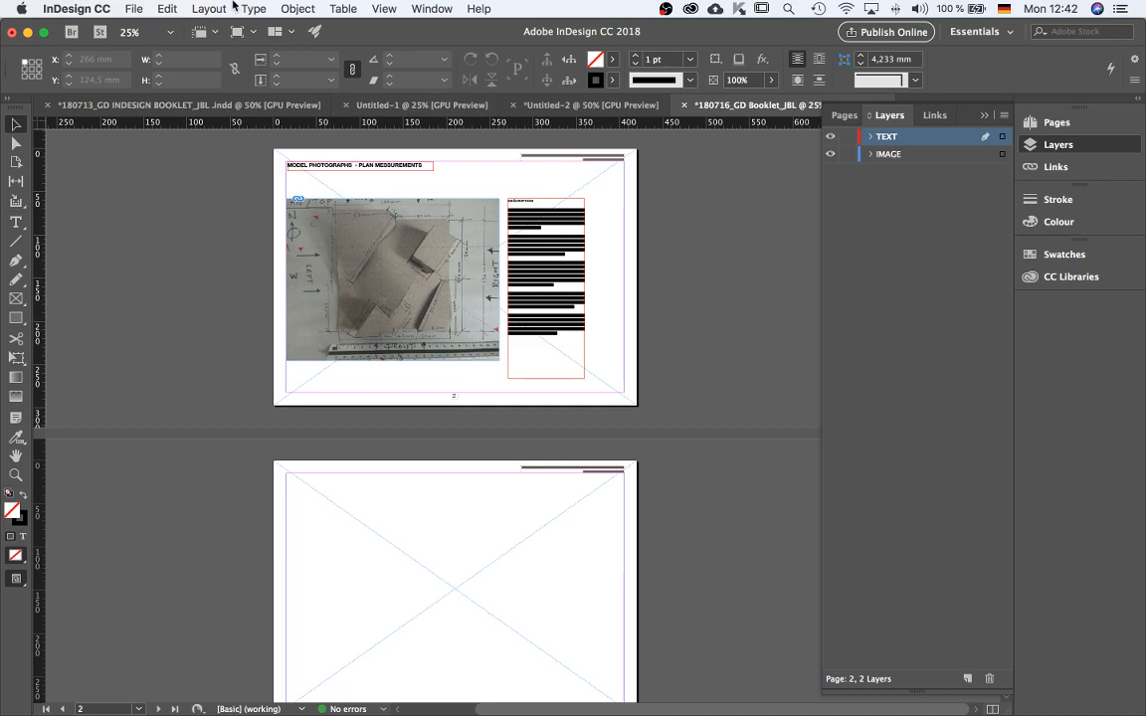
Switch to the earlier booklet, copy page 3's title frame, and return to the new booklet.
{"action": "left_click", "coordinate": [150, 105]}
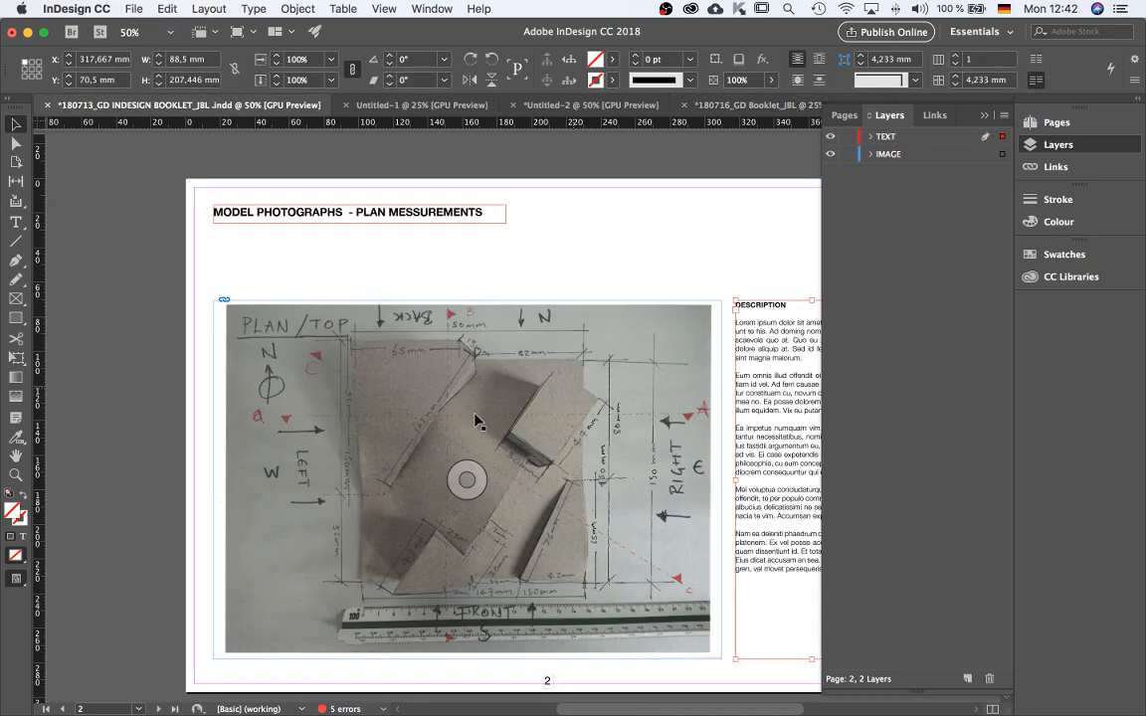
{"action": "key", "text": "super+minus"}
{"action": "scroll", "coordinate": [406, 437], "scroll_direction": "down", "scroll_amount": 3}
{"action": "scroll", "coordinate": [406, 438], "scroll_direction": "down", "scroll_amount": 3}
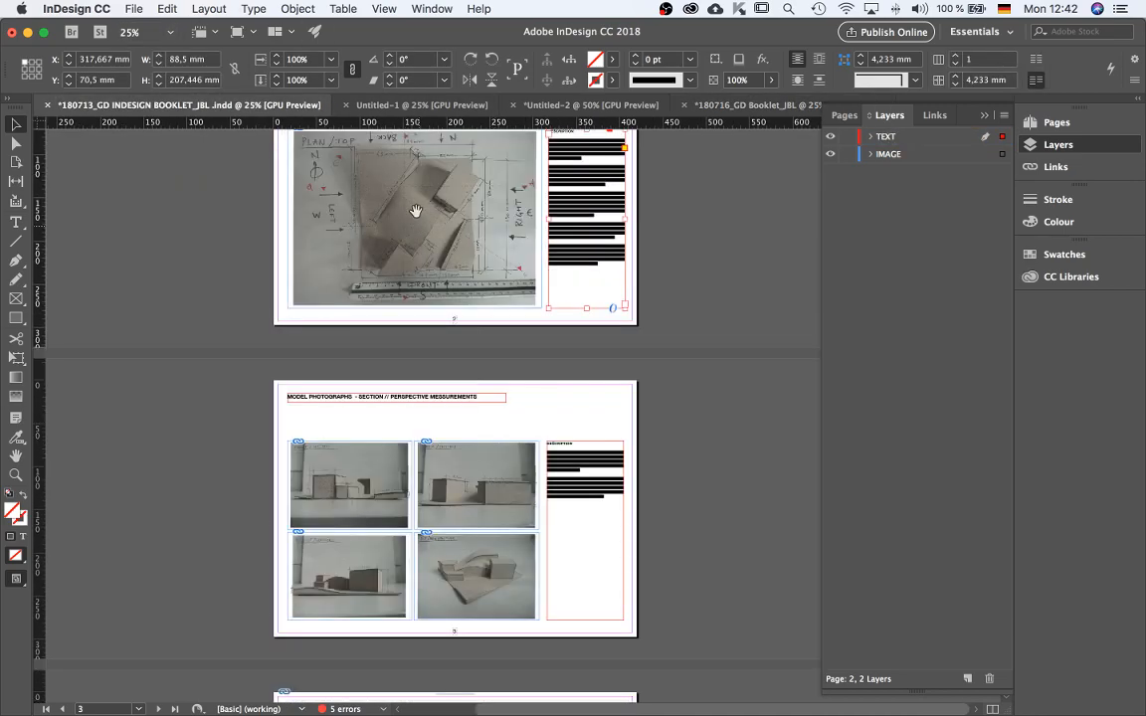
{"action": "scroll", "coordinate": [406, 548], "scroll_direction": "up", "scroll_amount": 1}
{"action": "scroll", "coordinate": [406, 548], "scroll_direction": "down", "scroll_amount": 1}
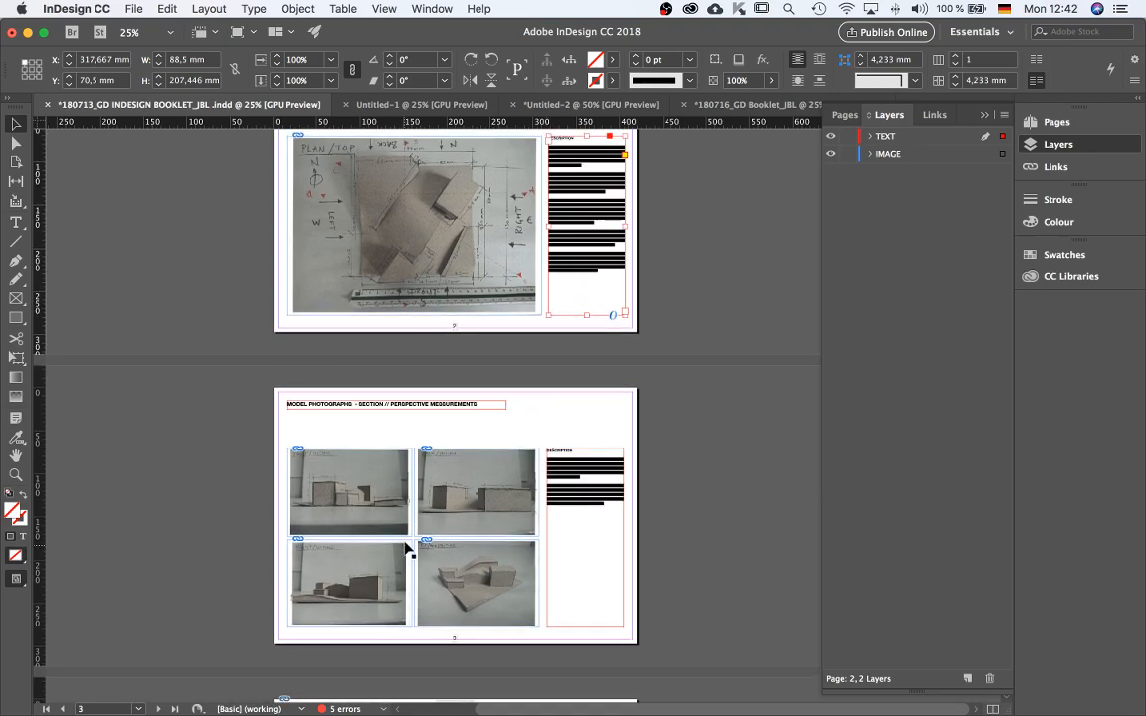
{"action": "left_click", "coordinate": [400, 406]}
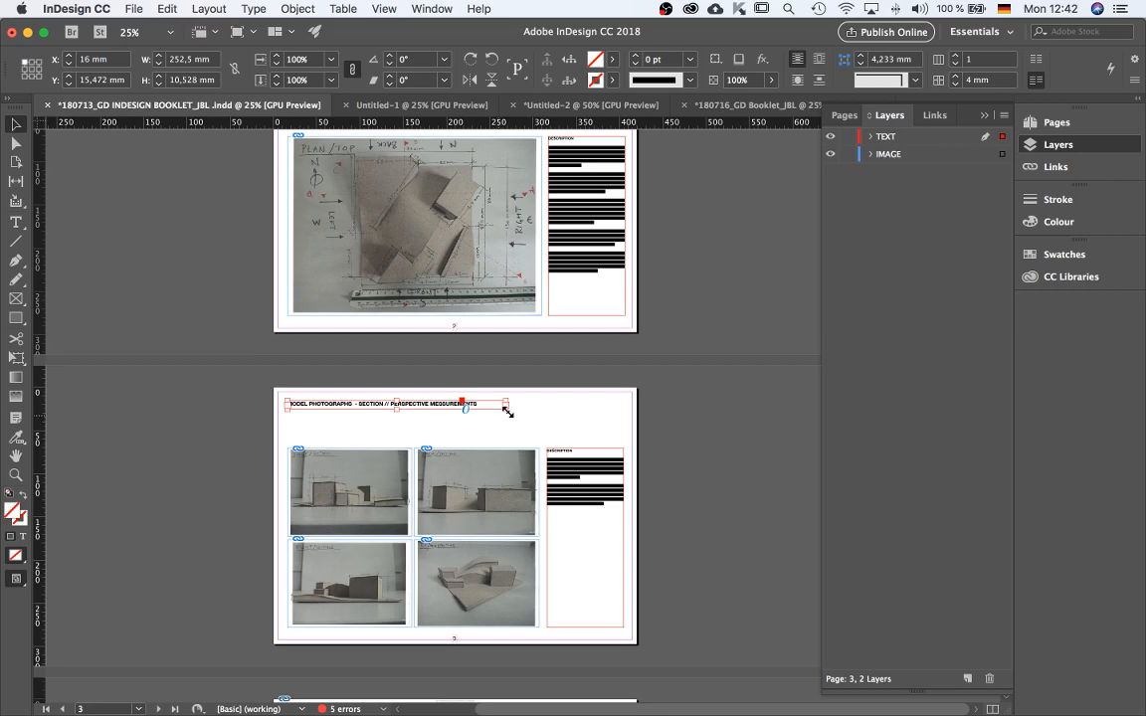
{"action": "scroll", "coordinate": [455, 681], "scroll_direction": "up", "scroll_amount": 1}
{"action": "scroll", "coordinate": [453, 680], "scroll_direction": "down", "scroll_amount": 1}
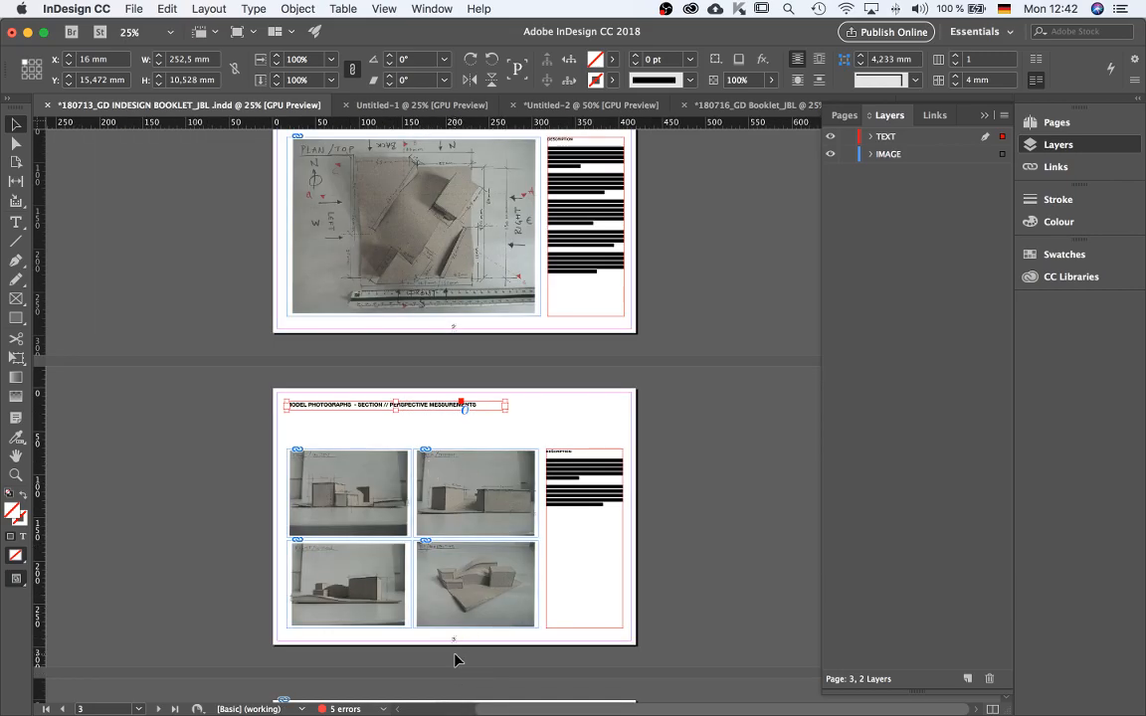
{"action": "scroll", "coordinate": [455, 659], "scroll_direction": "up", "scroll_amount": 1}
{"action": "scroll", "coordinate": [454, 629], "scroll_direction": "down", "scroll_amount": 1}
{"action": "scroll", "coordinate": [596, 547], "scroll_direction": "up", "scroll_amount": 10}
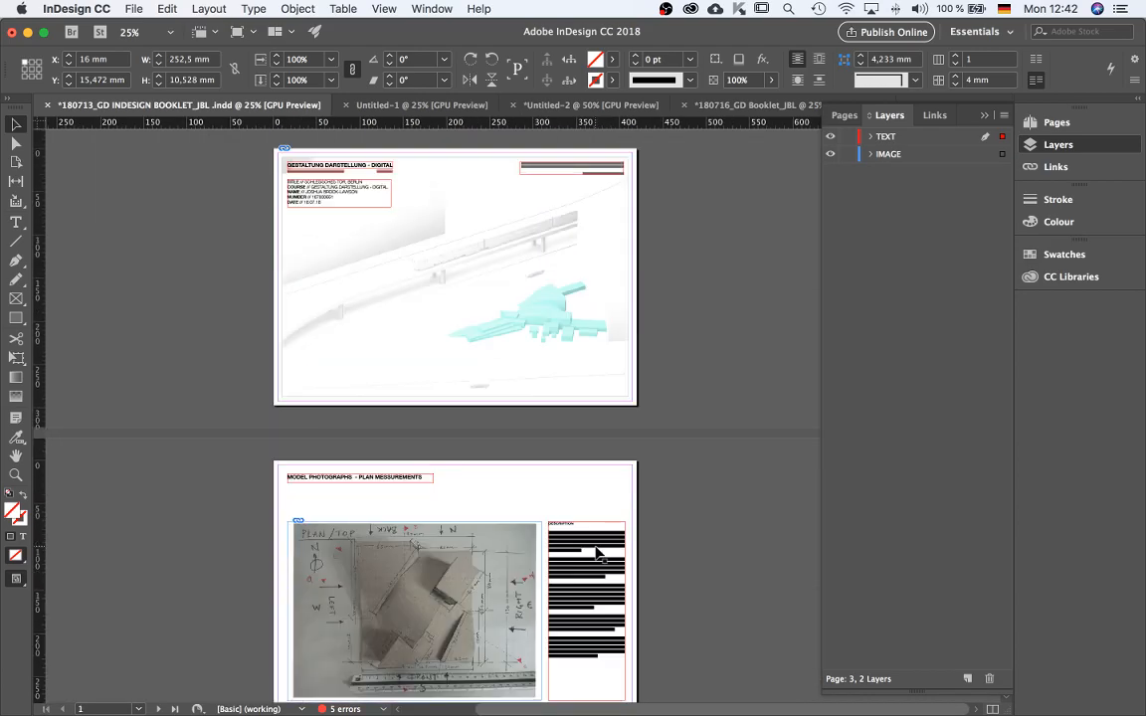
{"action": "left_click", "coordinate": [756, 104]}
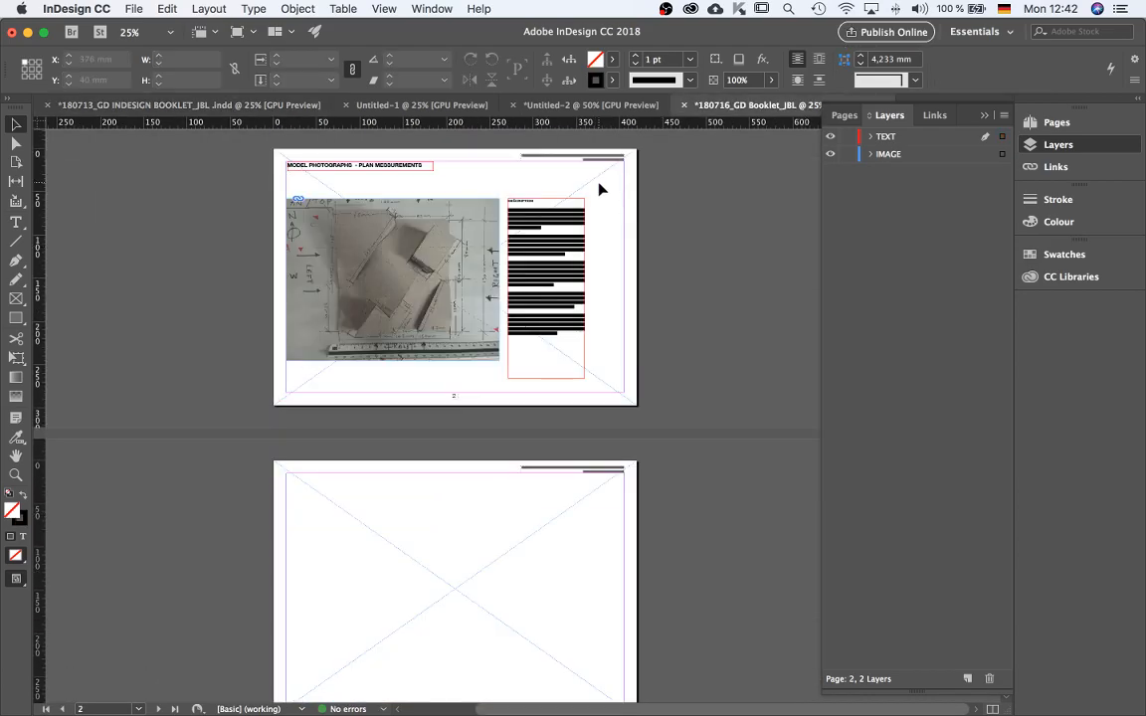
Paste the title frame in place on page 3 of the new booklet and deselect it.
{"action": "scroll", "coordinate": [630, 260], "scroll_direction": "up", "scroll_amount": 1}
{"action": "scroll", "coordinate": [625, 278], "scroll_direction": "up", "scroll_amount": 4}
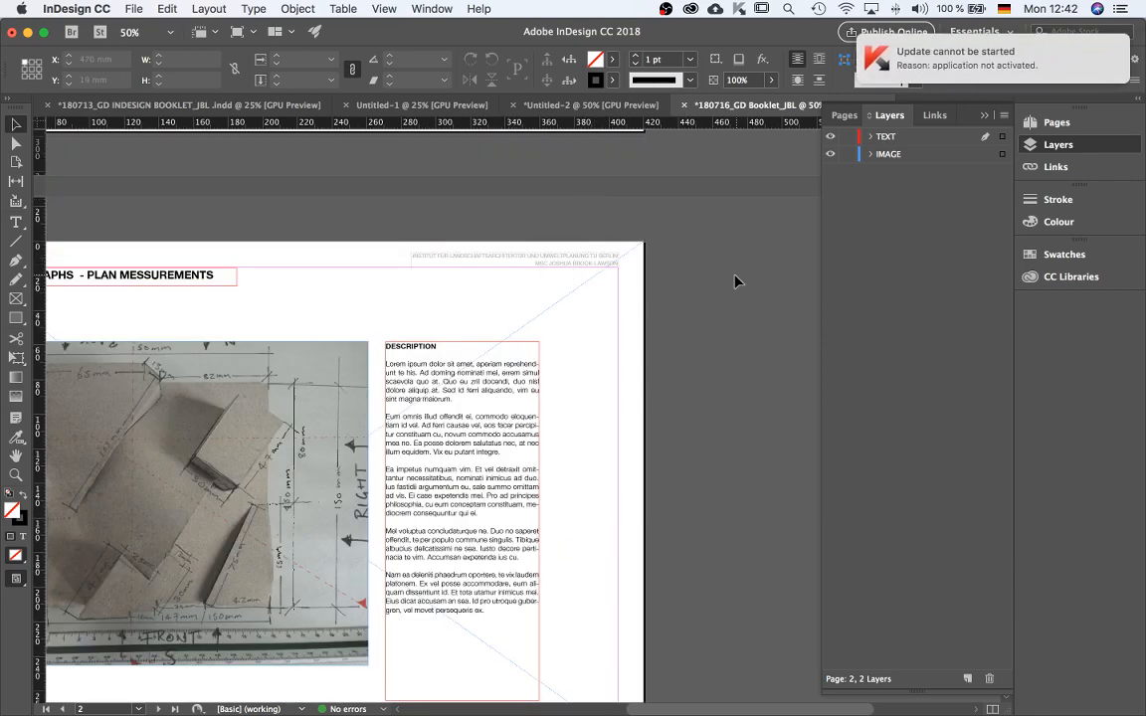
{"action": "scroll", "coordinate": [735, 278], "scroll_direction": "down", "scroll_amount": 5}
{"action": "scroll", "coordinate": [734, 284], "scroll_direction": "down", "scroll_amount": 4}
{"action": "scroll", "coordinate": [697, 317], "scroll_direction": "down", "scroll_amount": 1}
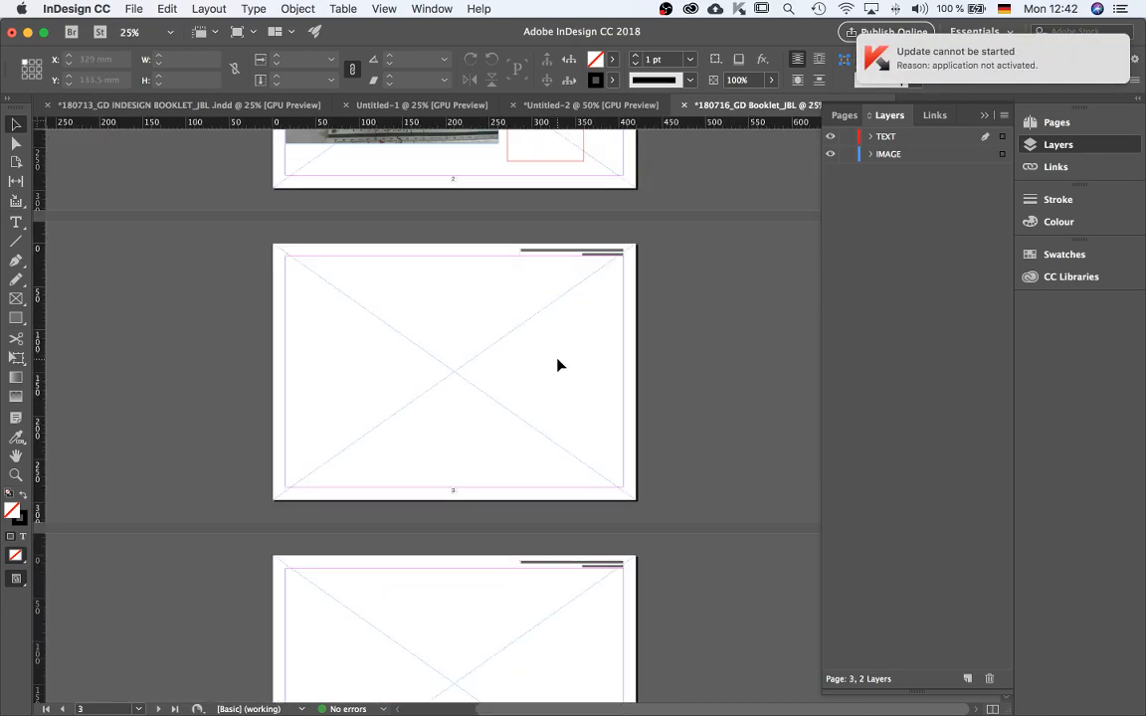
{"action": "key", "text": "alt+shift+super+v"}
{"action": "left_click", "coordinate": [512, 332]}
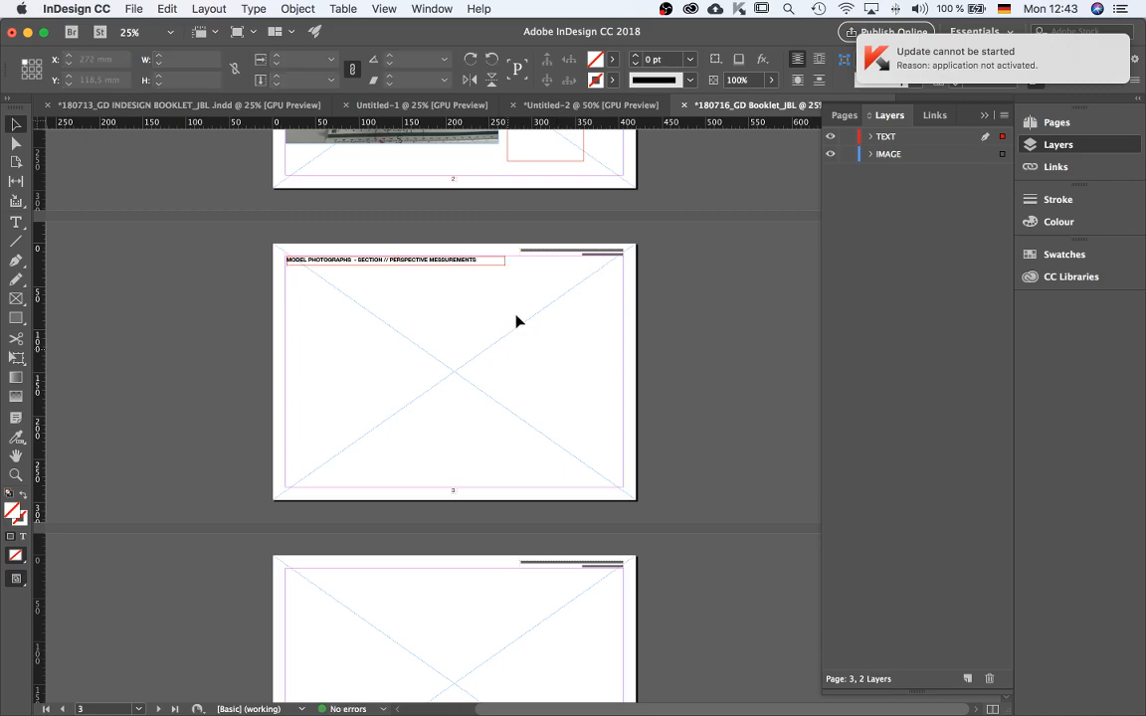
Switch to the earlier booklet, select and copy the four model-photo frames on page 3, and return.
{"action": "left_click", "coordinate": [150, 108]}
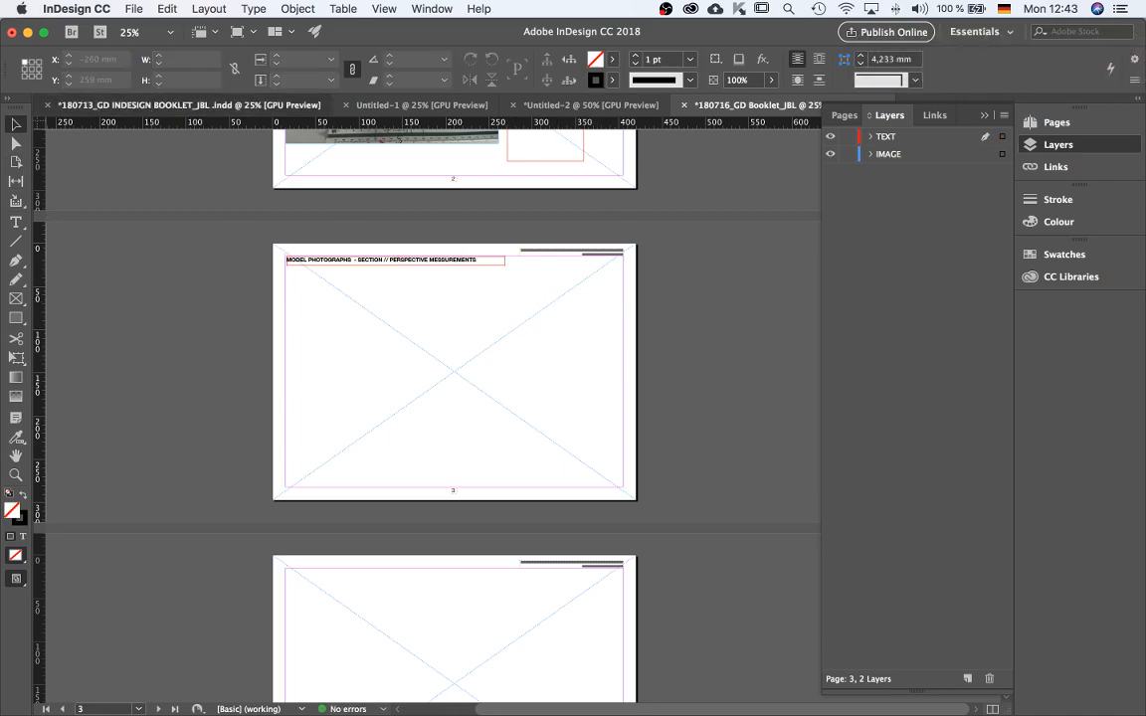
{"action": "scroll", "coordinate": [472, 418], "scroll_direction": "down", "scroll_amount": 5}
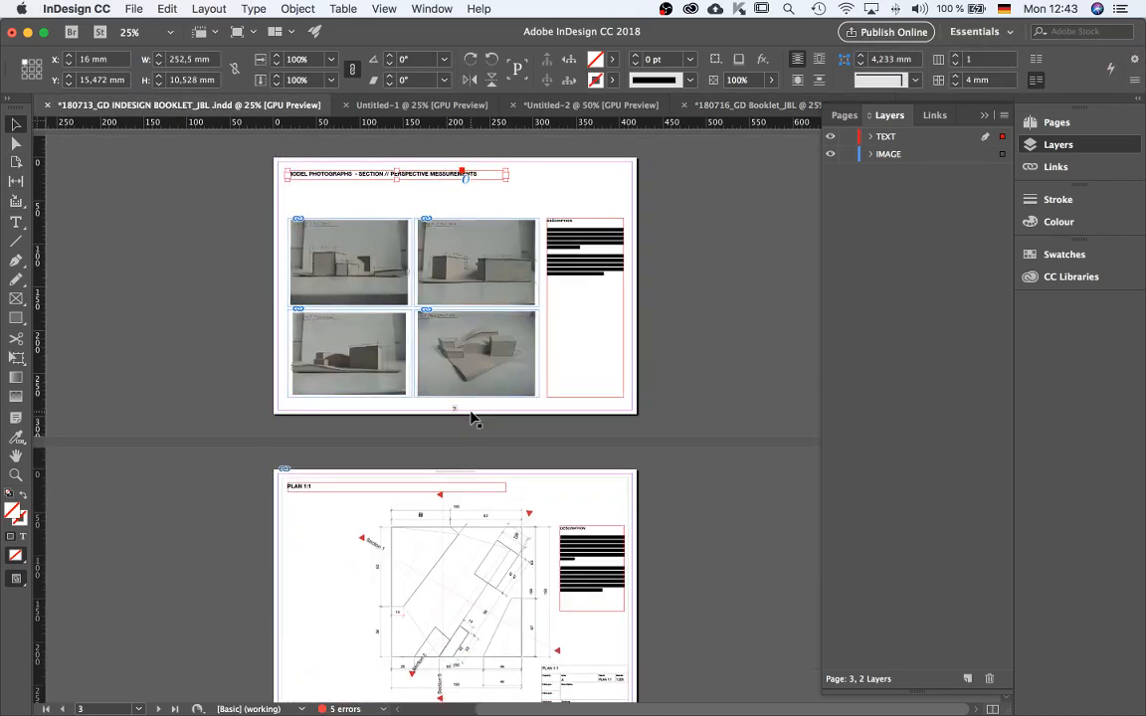
{"action": "left_click", "coordinate": [429, 300]}
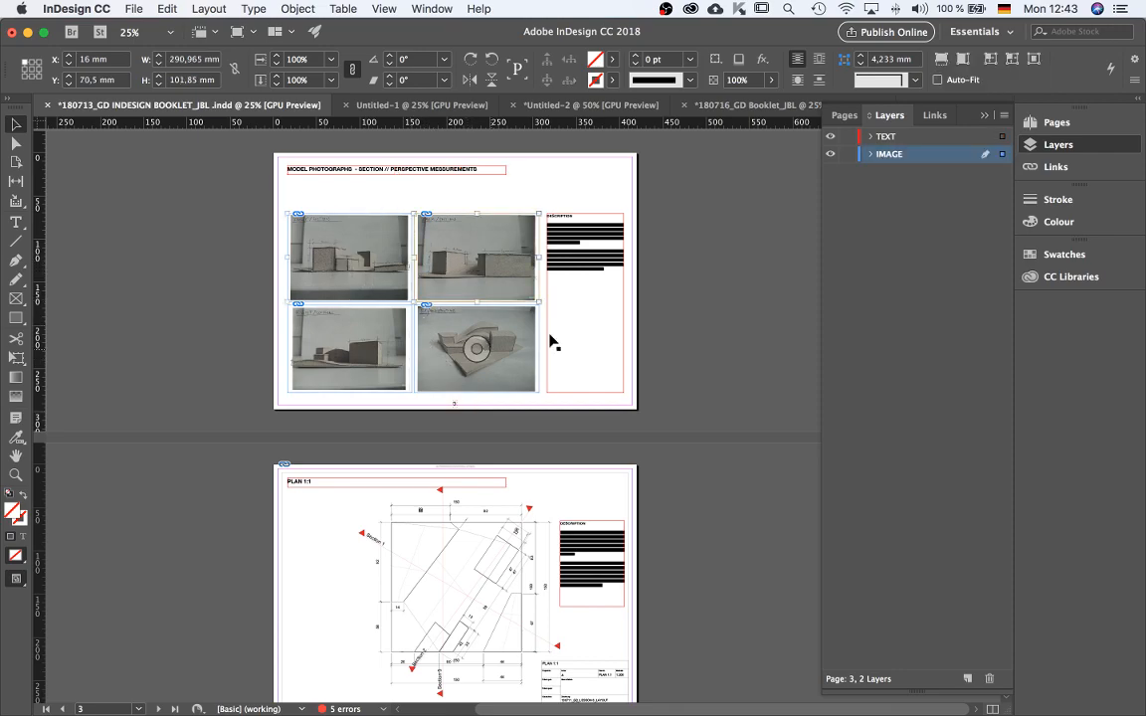
{"action": "left_click", "coordinate": [540, 172]}
{"action": "left_click", "coordinate": [394, 284]}
{"action": "left_click", "coordinate": [445, 286], "text": "shift"}
{"action": "left_click", "coordinate": [374, 341], "text": "shift"}
{"action": "left_click", "coordinate": [438, 366], "text": "shift"}
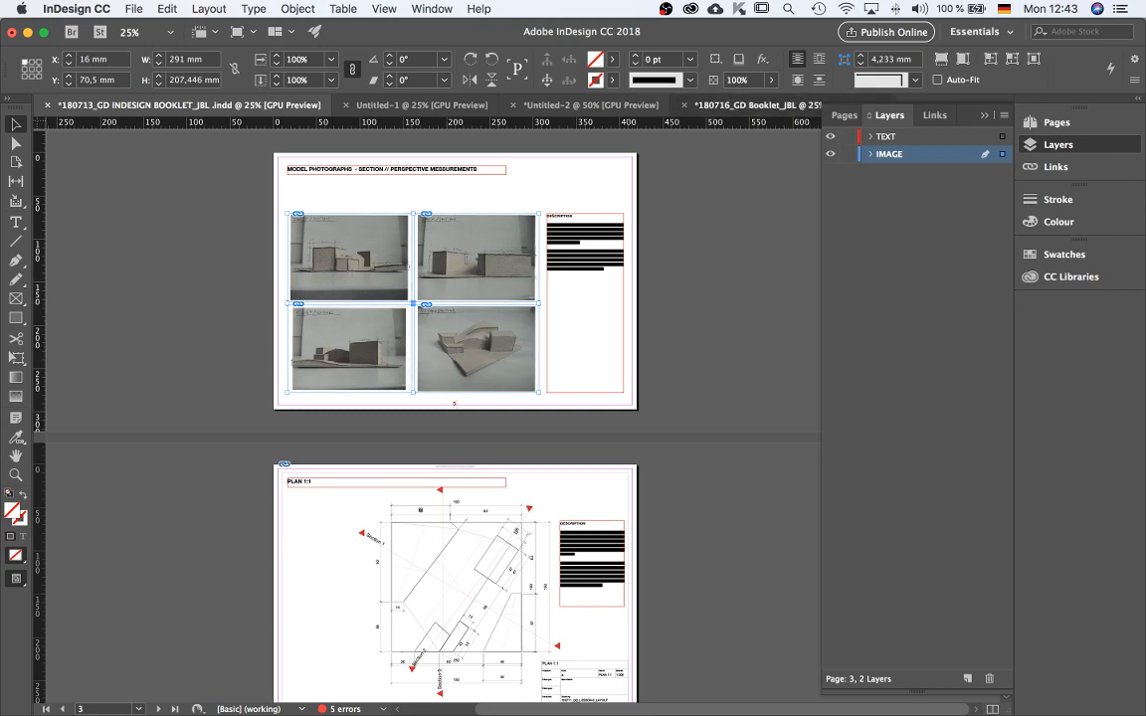
{"action": "left_click", "coordinate": [756, 105]}
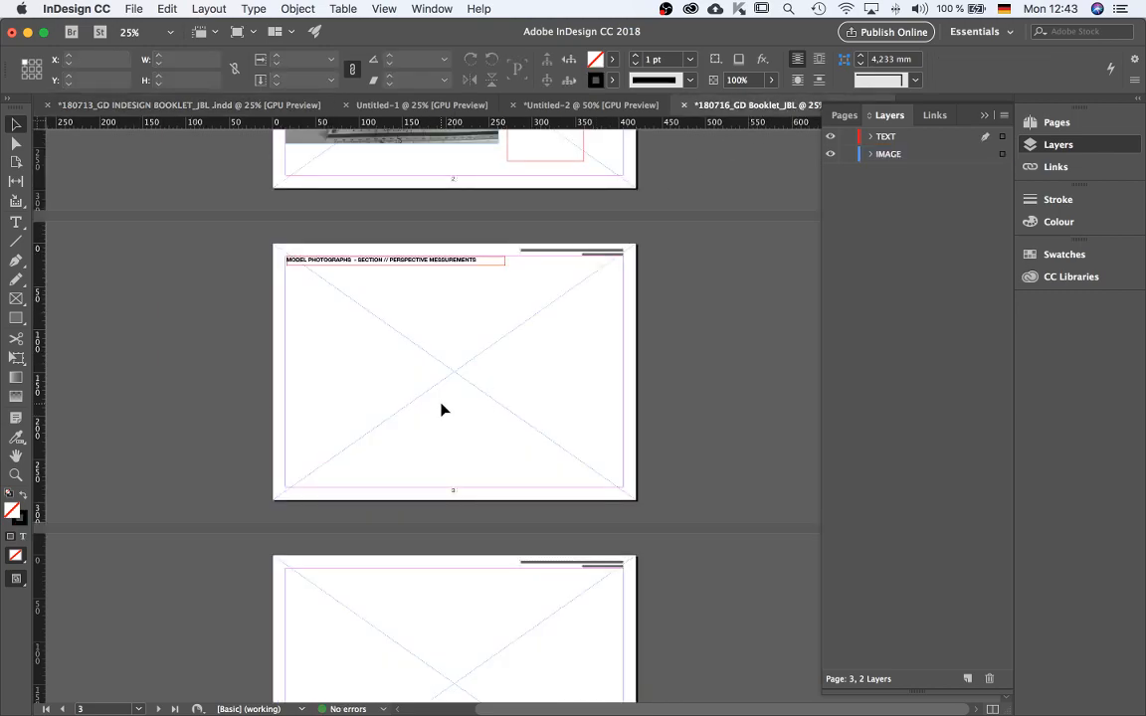
Paste the four photo frames onto page 3 and move them onto the IMAGE layer.
{"action": "key", "text": "super+v"}
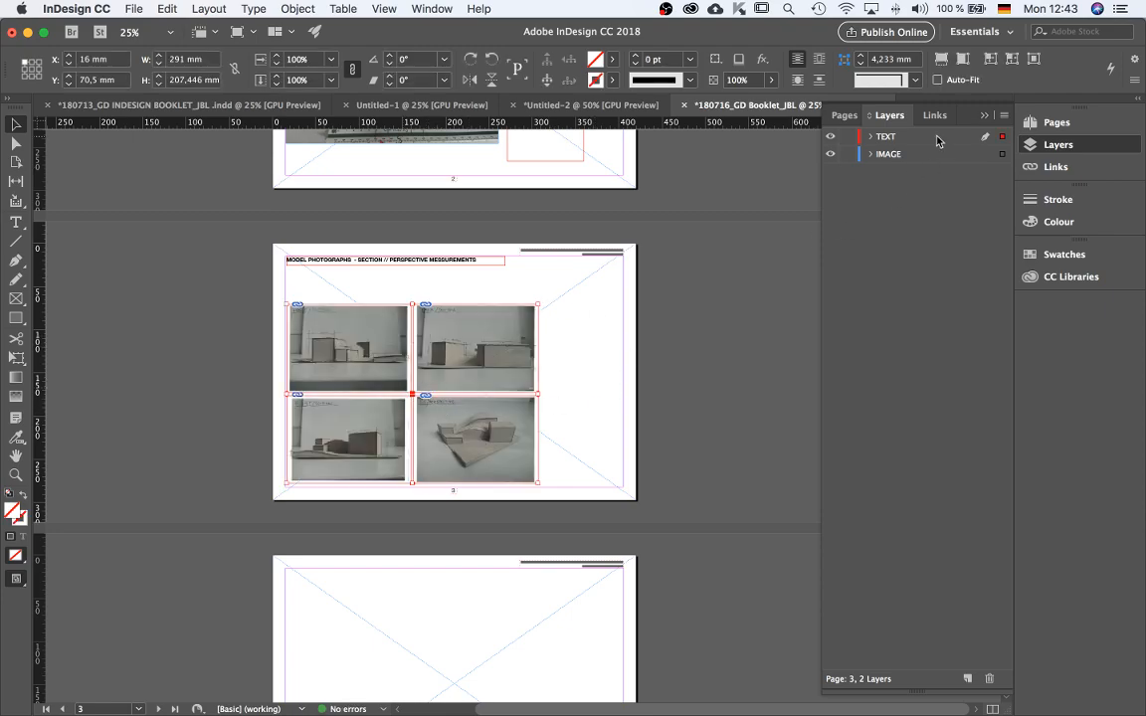
{"action": "left_click_drag", "start_coordinate": [1002, 137], "coordinate": [1002, 155]}
{"action": "left_click", "coordinate": [554, 433]}
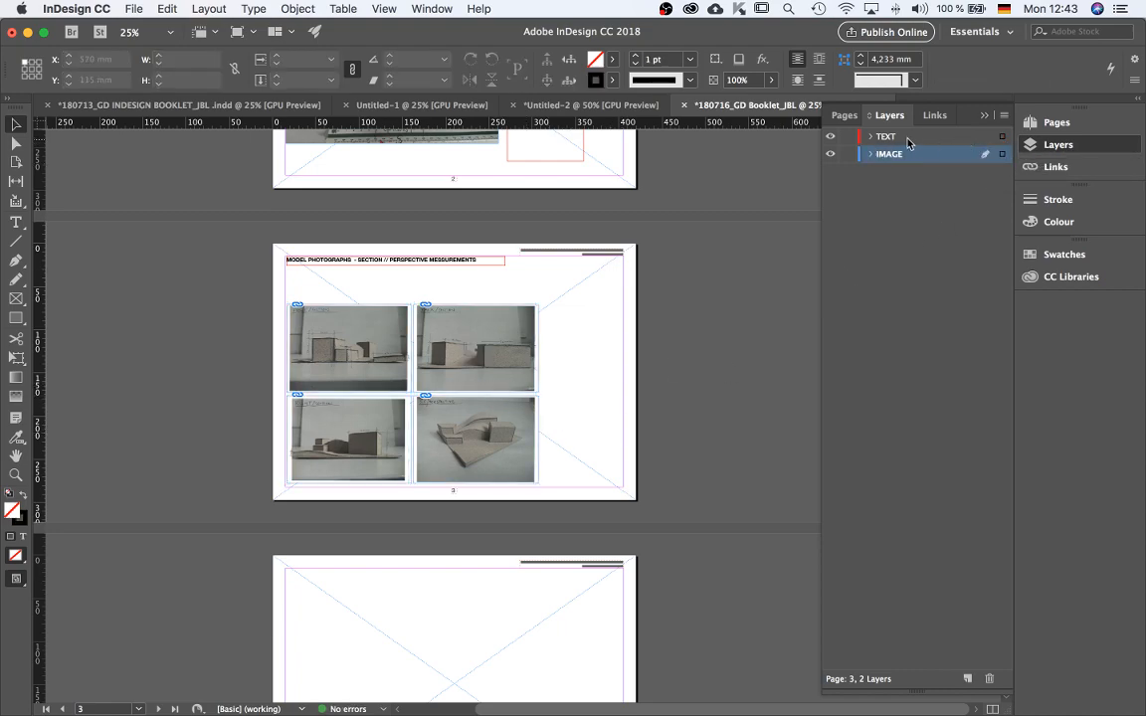
Copy page 3's description frame from the earlier booklet and paste it in place on page 3 of the new booklet.
{"action": "left_click", "coordinate": [989, 139]}
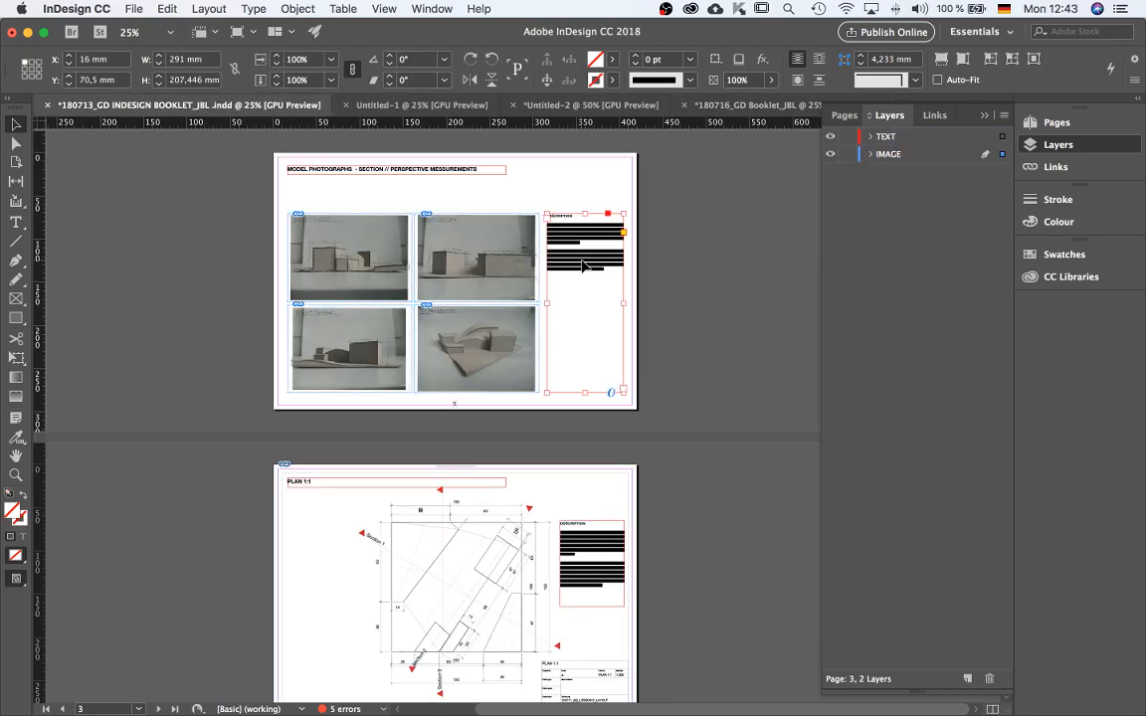
{"action": "left_click", "coordinate": [700, 103]}
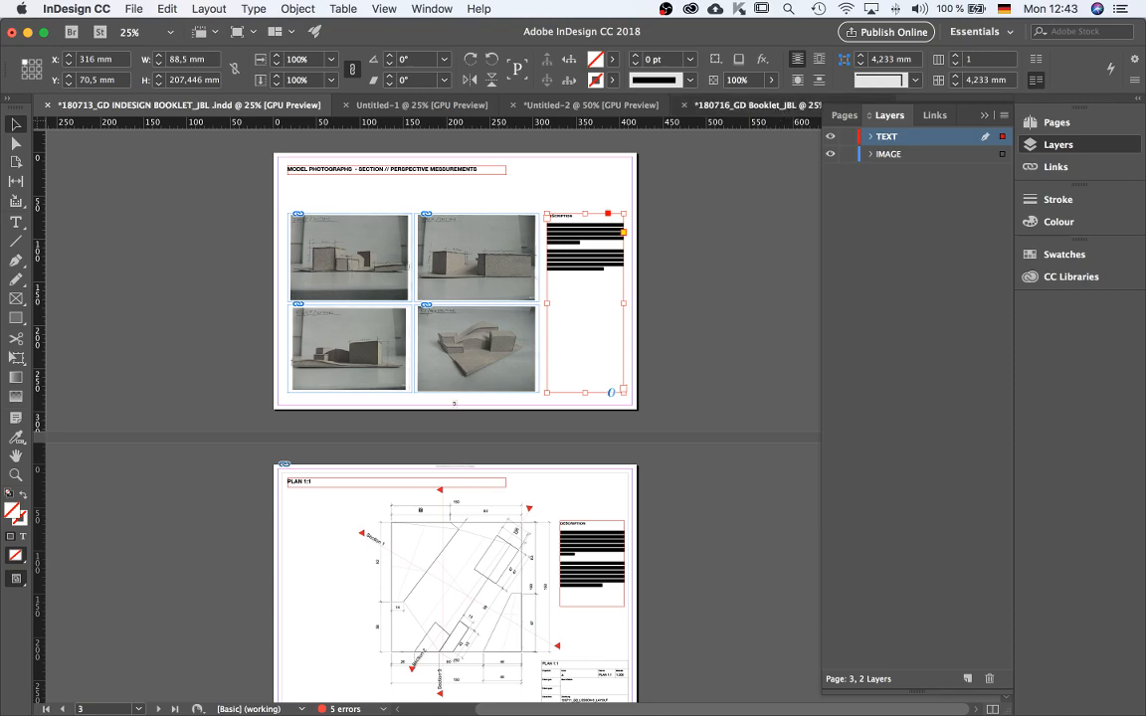
{"action": "key", "text": "alt+shift+super+v"}
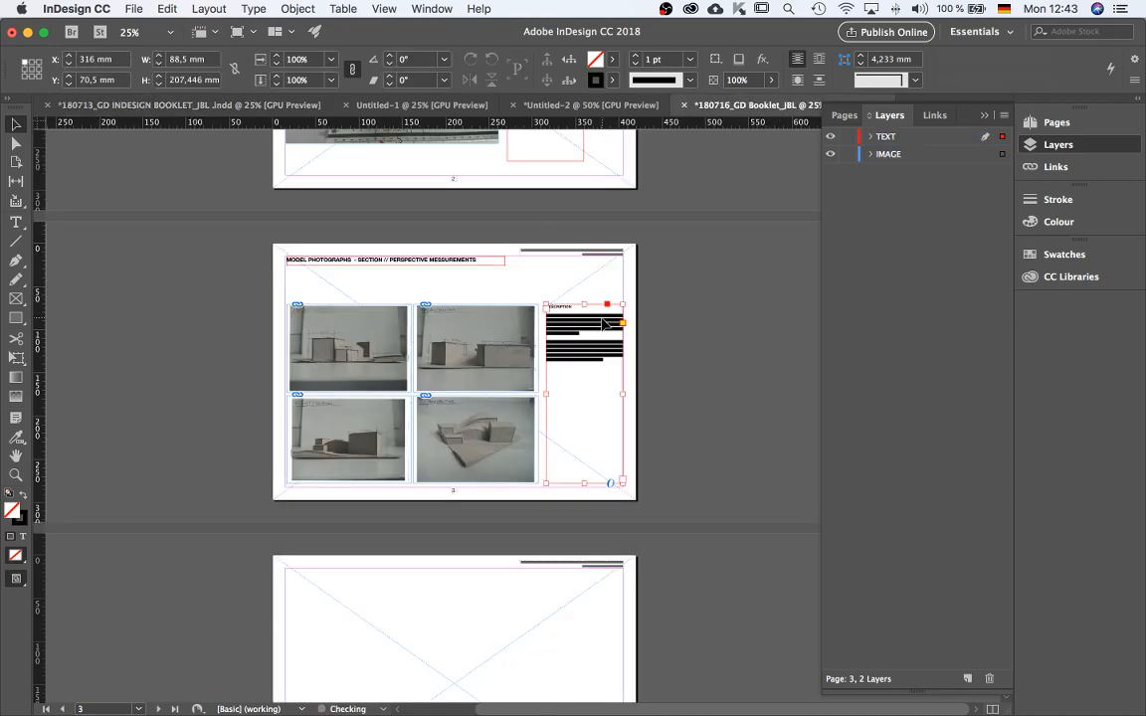
{"action": "left_click", "coordinate": [716, 359]}
{"action": "scroll", "coordinate": [685, 413], "scroll_direction": "up", "scroll_amount": 10}
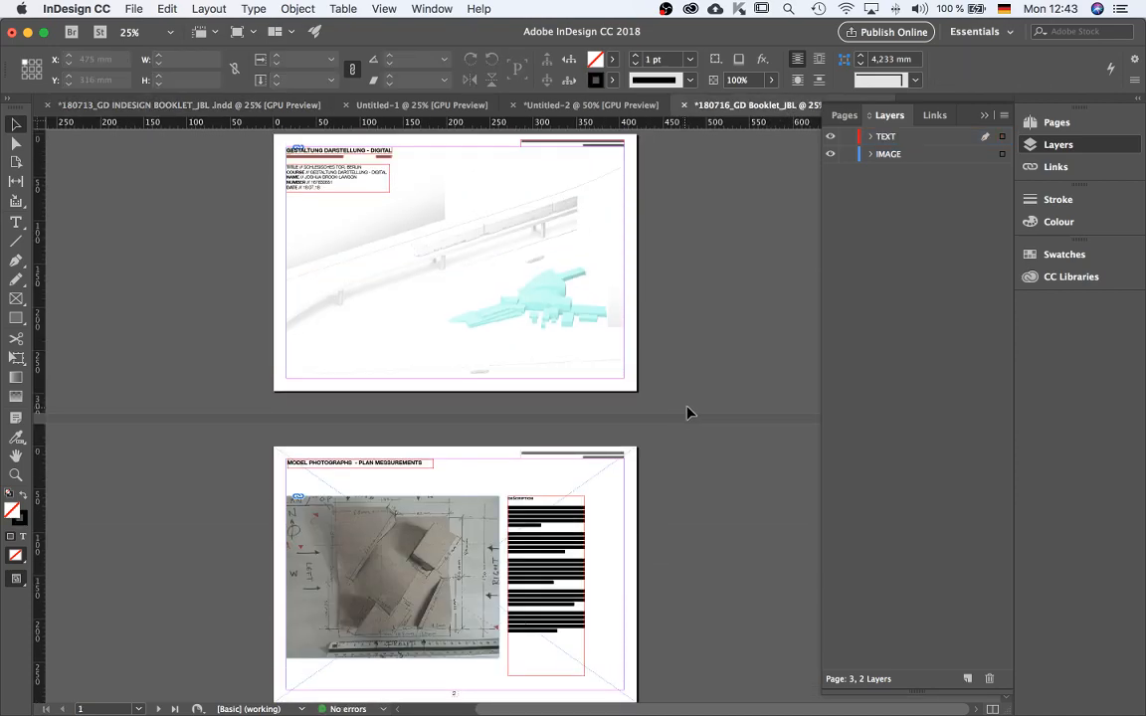
Move page 2's description frame to the right margin of the page.
{"action": "scroll", "coordinate": [696, 373], "scroll_direction": "down", "scroll_amount": 5}
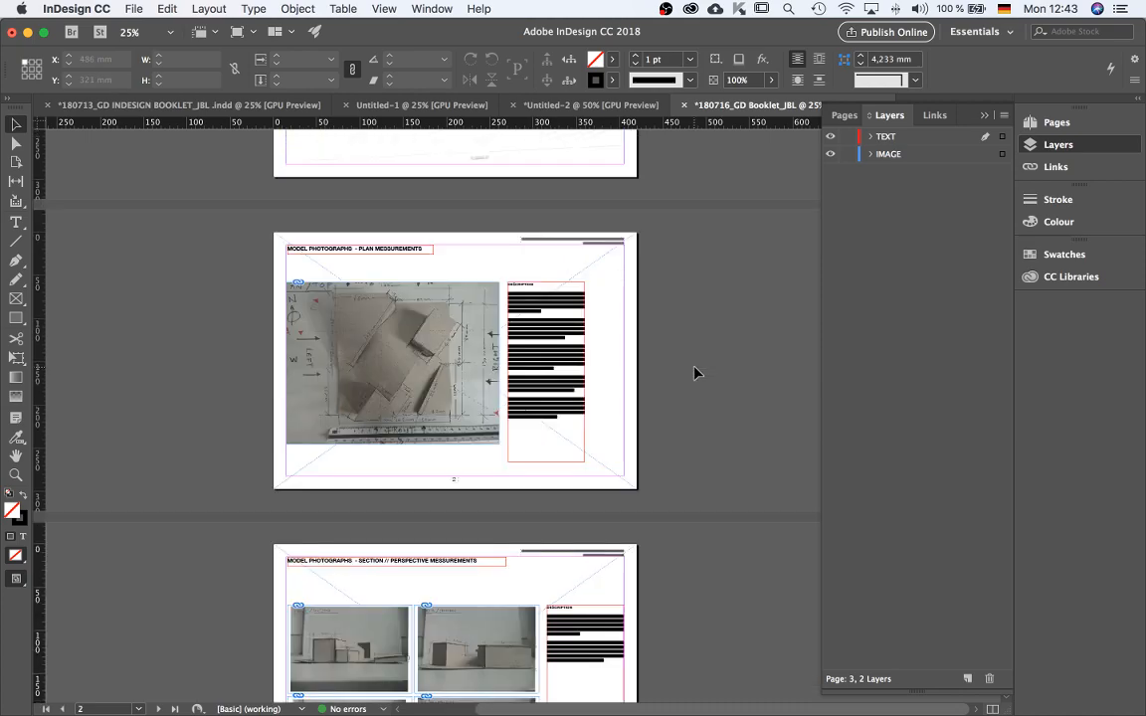
{"action": "scroll", "coordinate": [707, 374], "scroll_direction": "down", "scroll_amount": 1}
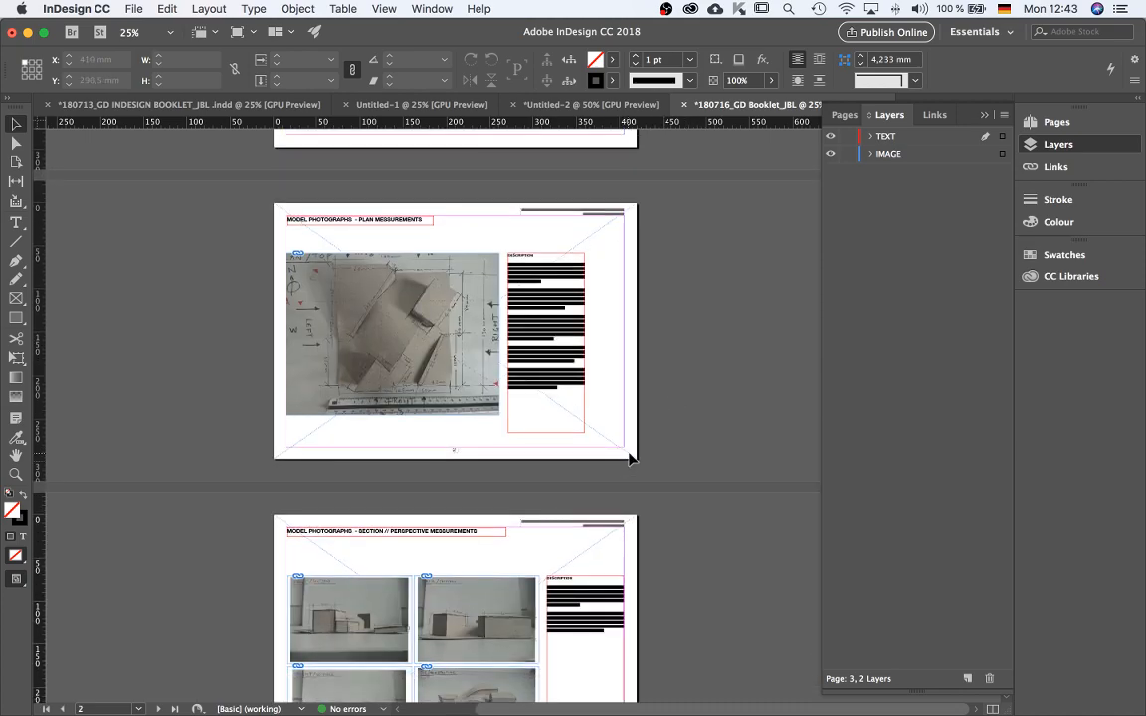
{"action": "scroll", "coordinate": [630, 458], "scroll_direction": "down", "scroll_amount": 2}
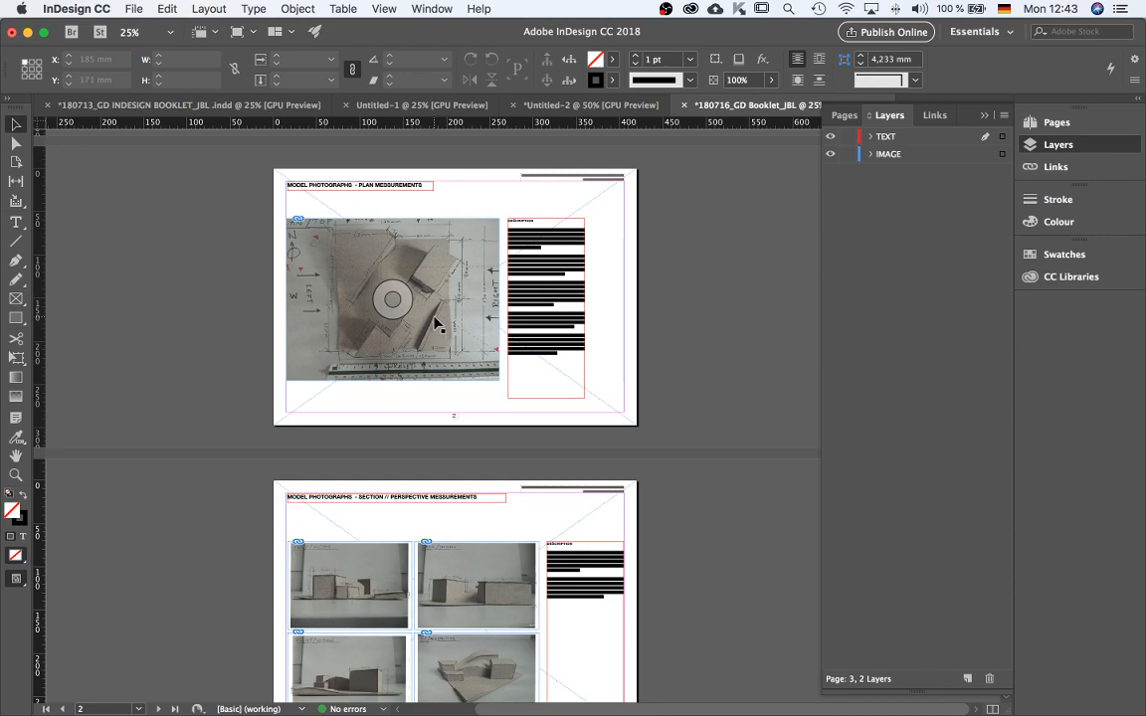
{"action": "scroll", "coordinate": [478, 591], "scroll_direction": "down", "scroll_amount": 2}
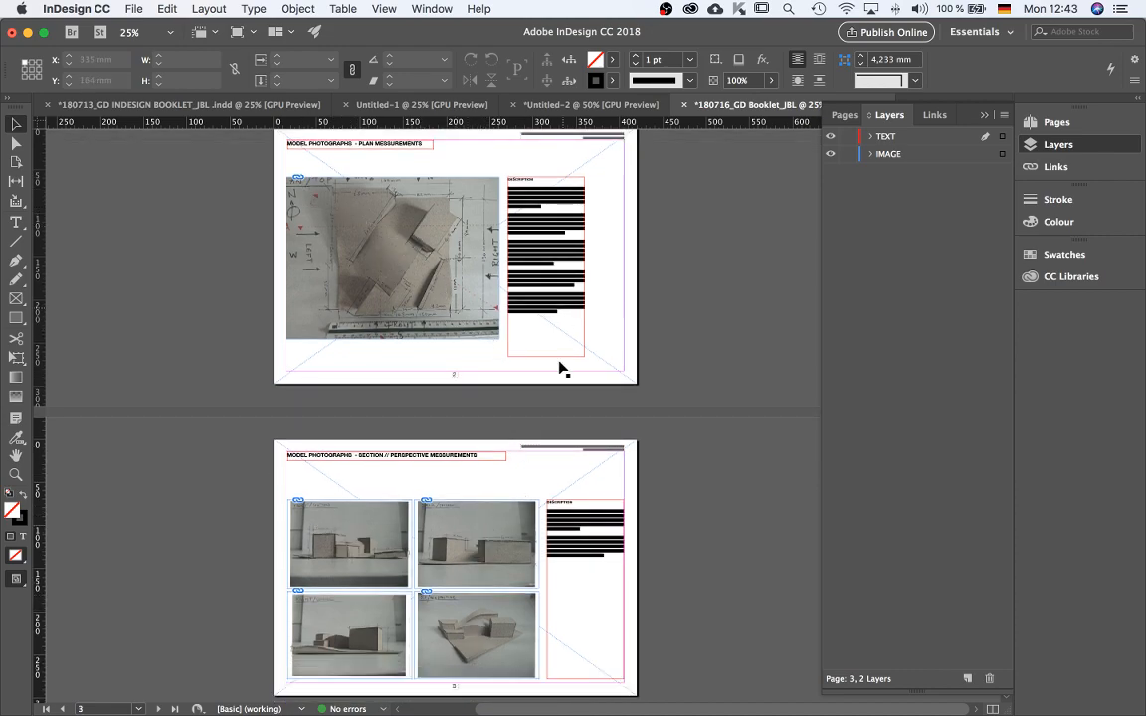
{"action": "left_click_drag", "start_coordinate": [567, 199], "coordinate": [610, 195]}
{"action": "left_click", "coordinate": [709, 218]}
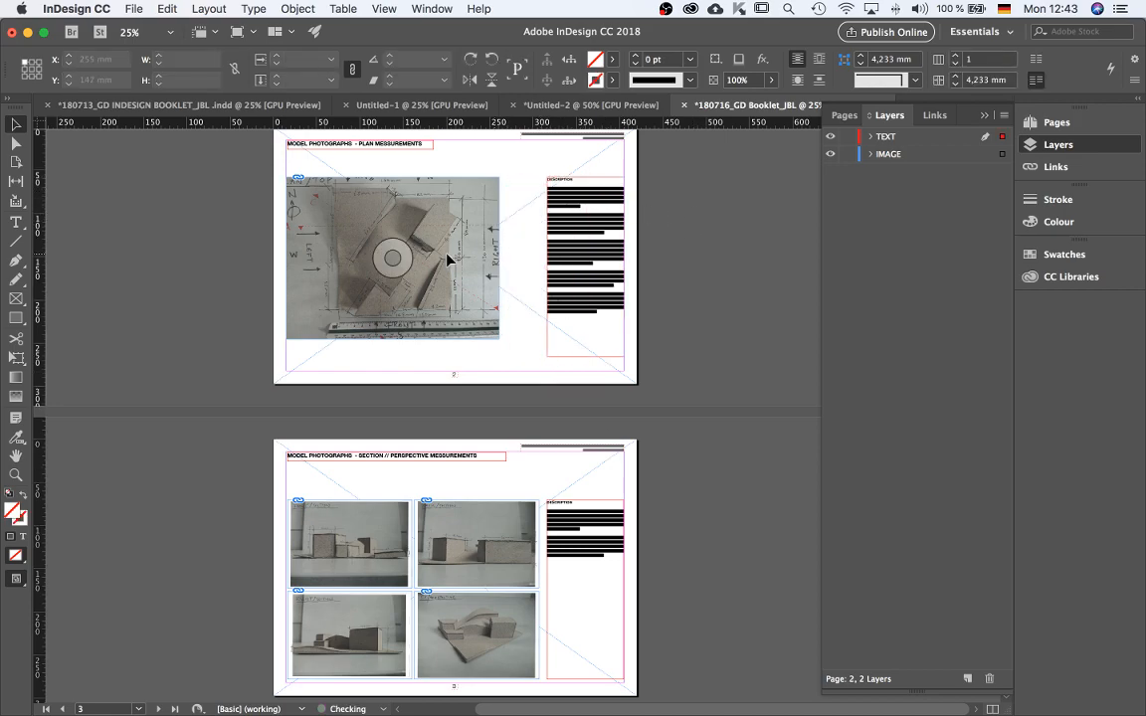
Enlarge the plan photograph on page 2 to about 336 × 238 mm, filling the space beside the description frame.
{"action": "left_click_drag", "start_coordinate": [450, 229], "coordinate": [453, 552]}
{"action": "left_click_drag", "start_coordinate": [502, 662], "coordinate": [540, 677]}
{"action": "key", "text": "super+z"}
{"action": "double_click", "coordinate": [495, 649]}
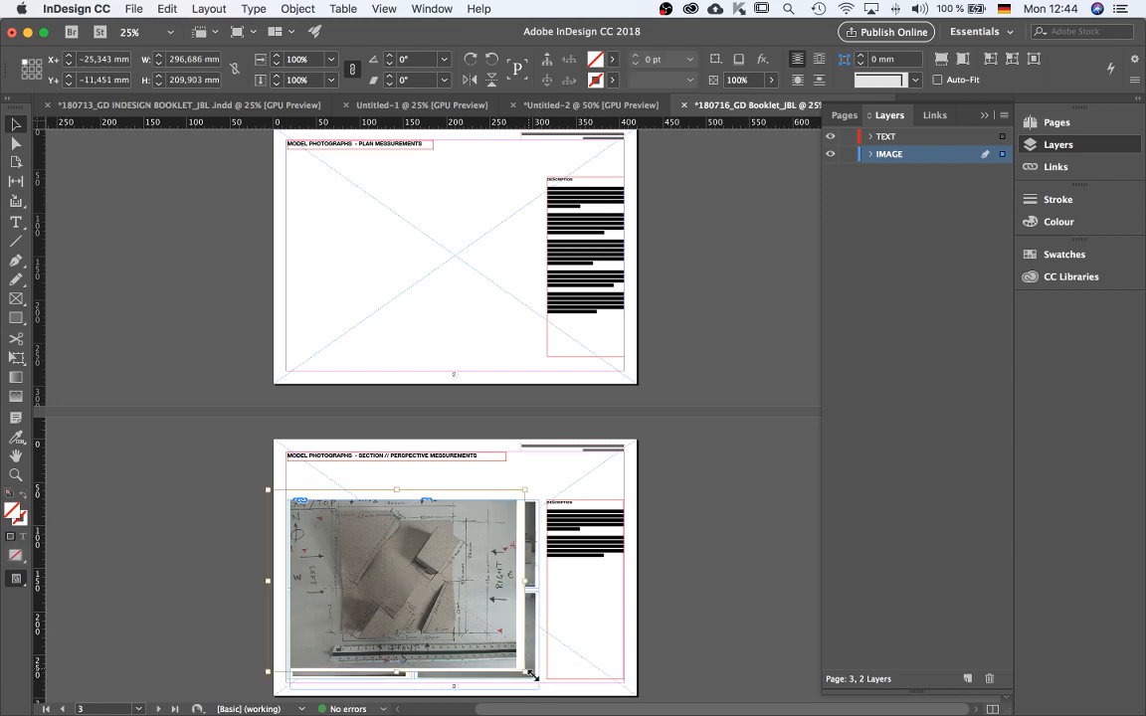
{"action": "left_click_drag", "start_coordinate": [526, 675], "coordinate": [559, 695]}
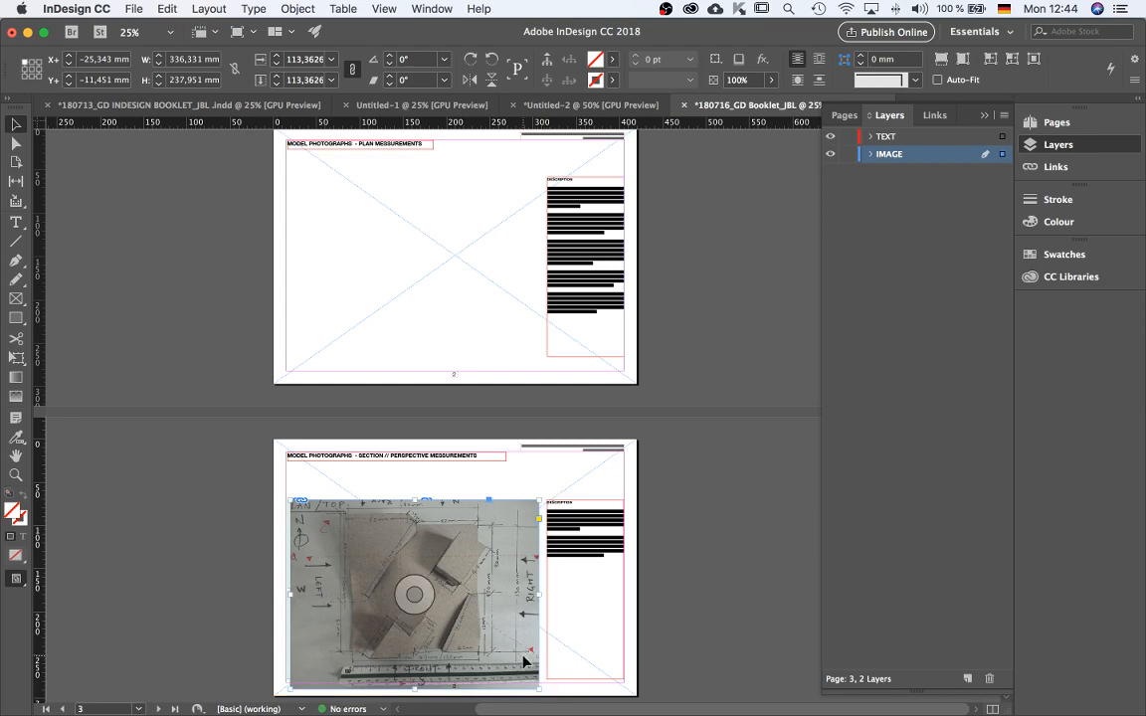
{"action": "double_click", "coordinate": [524, 662]}
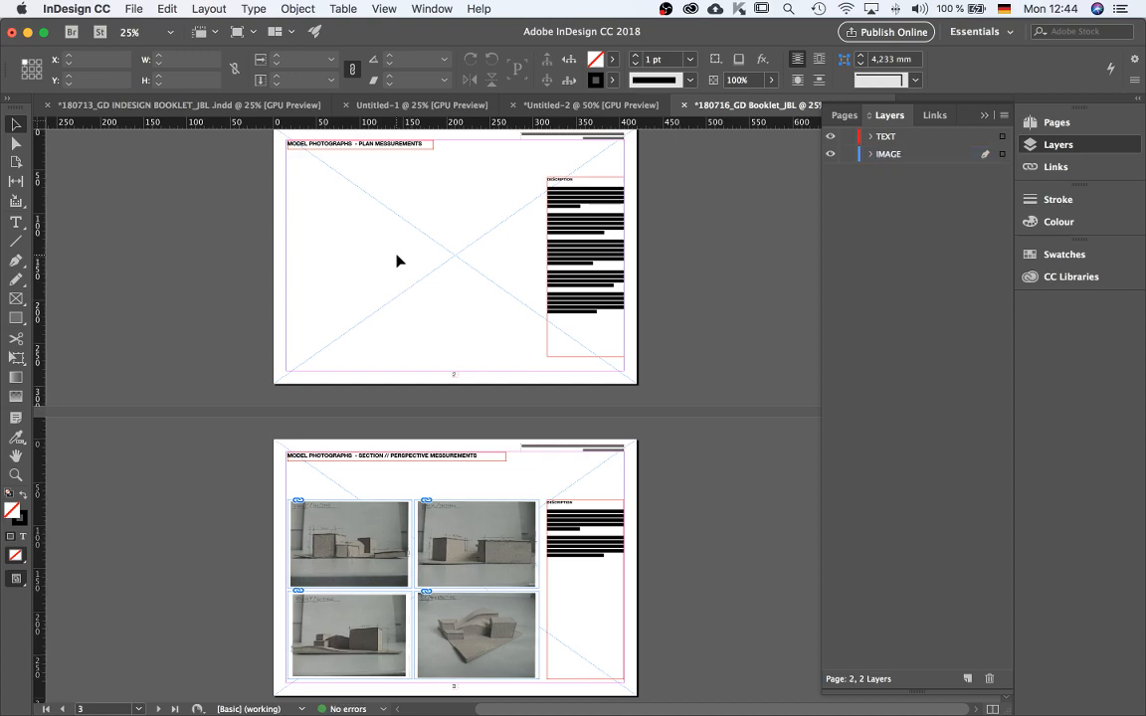
{"action": "key", "text": "alt+shift+super+v"}
{"action": "left_click", "coordinate": [716, 467]}
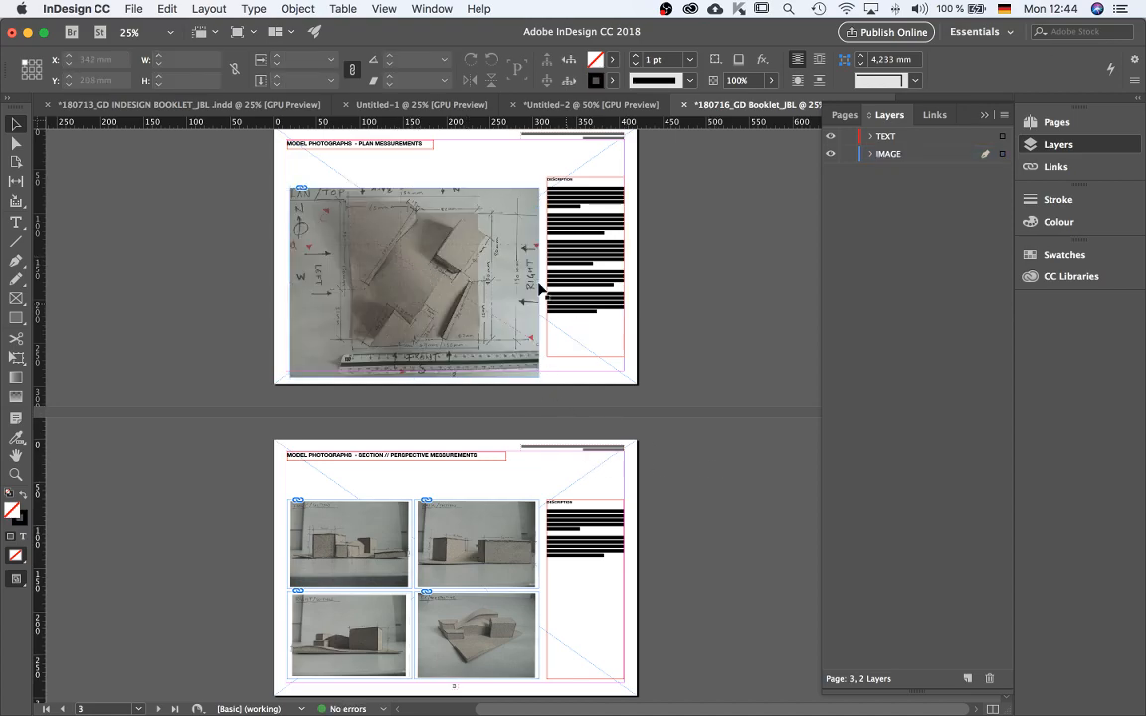
Preview the booklet pages in Presentation mode, paging back and forth through them.
{"action": "left_click", "coordinate": [477, 321]}
{"action": "key", "text": "shift+w"}
{"action": "key", "text": "Right"}
{"action": "key", "text": "Left"}
{"action": "key", "text": "Right"}
{"action": "key", "text": "Left"}
{"action": "key", "text": "Right"}
{"action": "key", "text": "Left"}
{"action": "key", "text": "Right"}
{"action": "key", "text": "Right"}
{"action": "key", "text": "Left"}
{"action": "key", "text": "Left"}
{"action": "key", "text": "Right"}
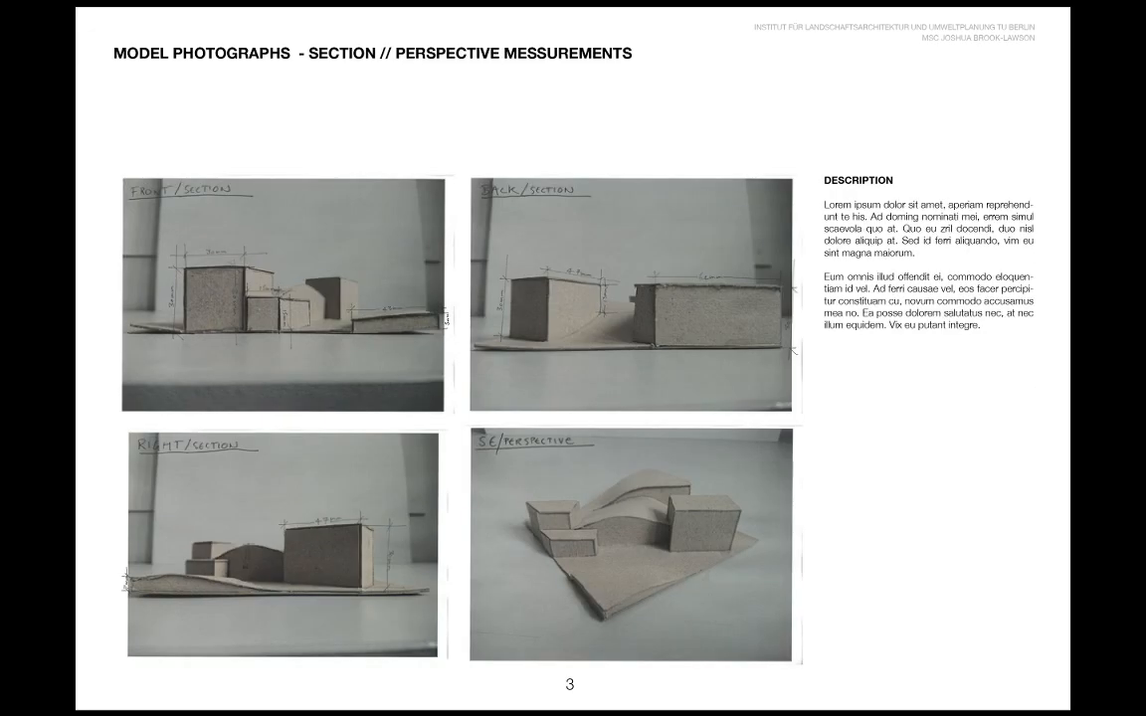
{"action": "key", "text": "Escape"}
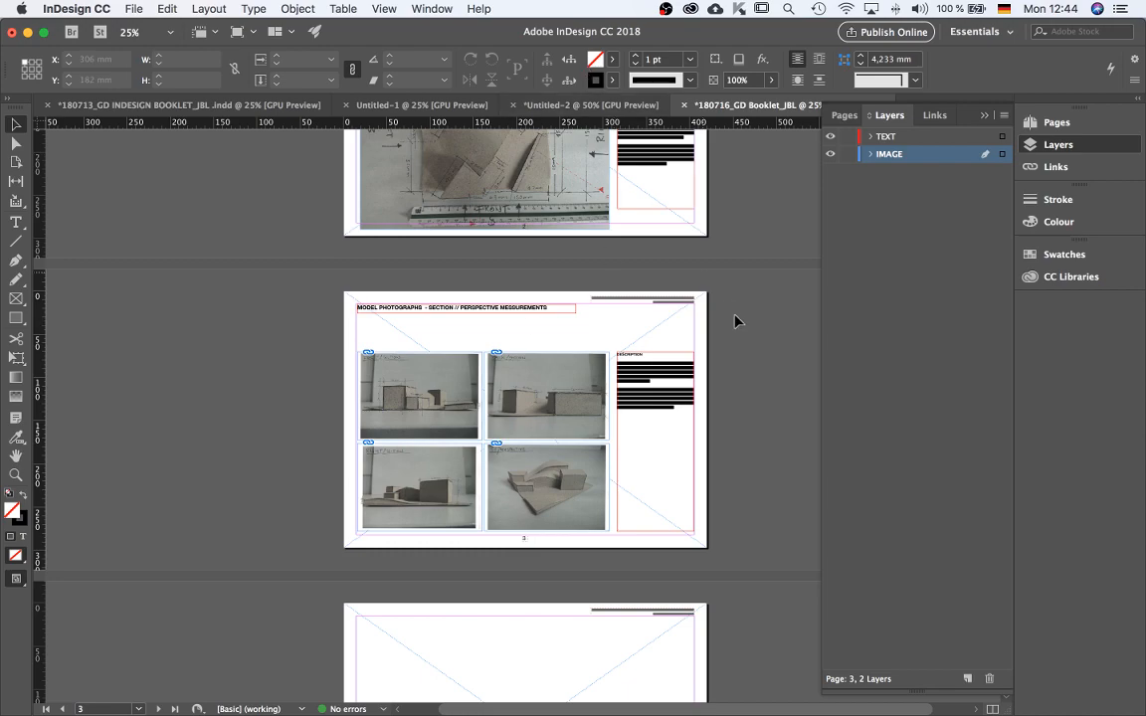
Raise the bottom edge of the plan photograph on page 2 so it clears the page number.
{"action": "left_click", "coordinate": [663, 530]}
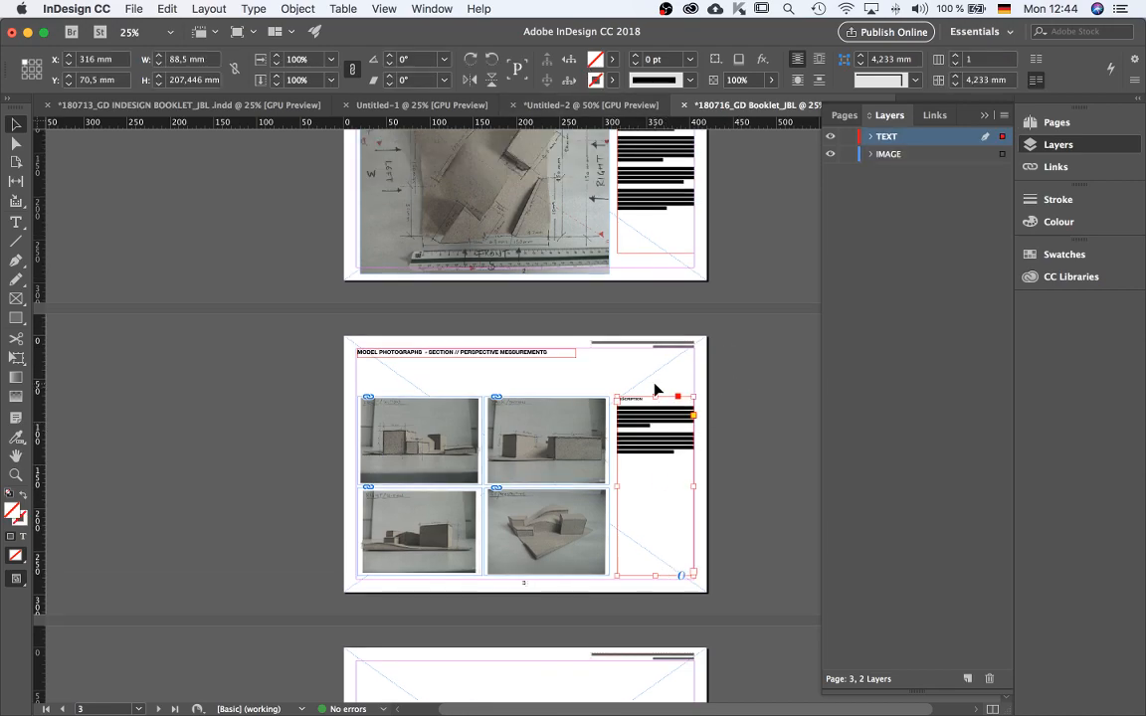
{"action": "scroll", "coordinate": [617, 378], "scroll_direction": "up", "scroll_amount": 3}
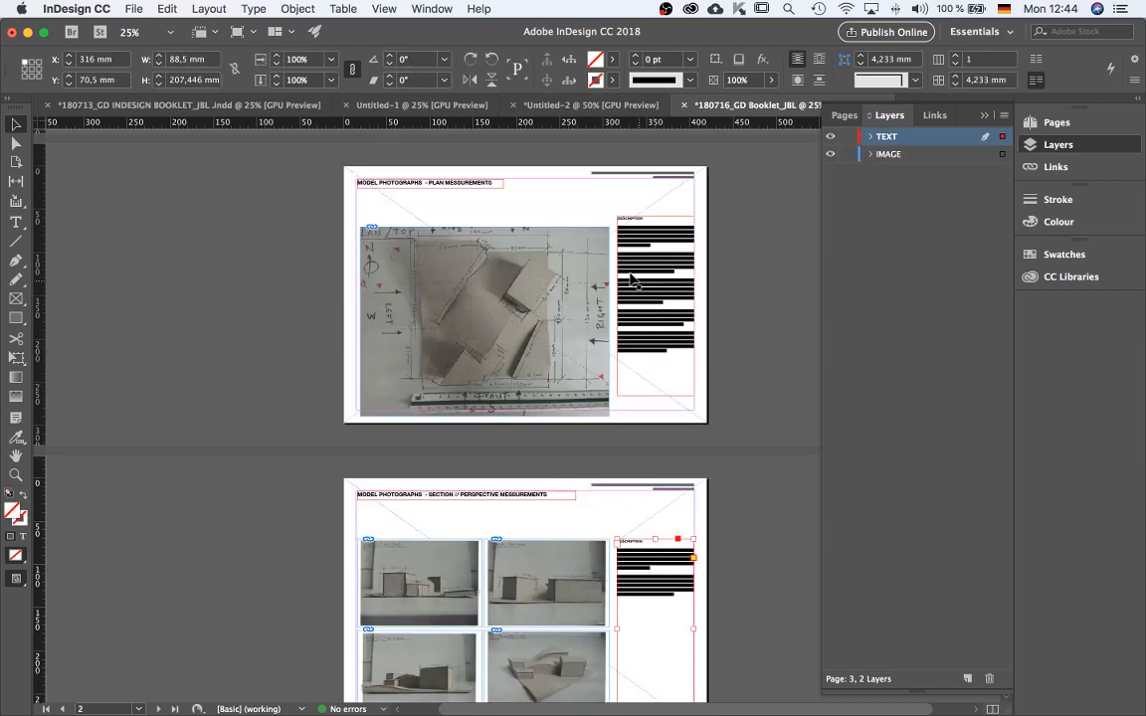
{"action": "left_click", "coordinate": [538, 402]}
{"action": "left_click_drag", "start_coordinate": [537, 402], "coordinate": [538, 376]}
{"action": "scroll", "coordinate": [682, 416], "scroll_direction": "down", "scroll_amount": 3}
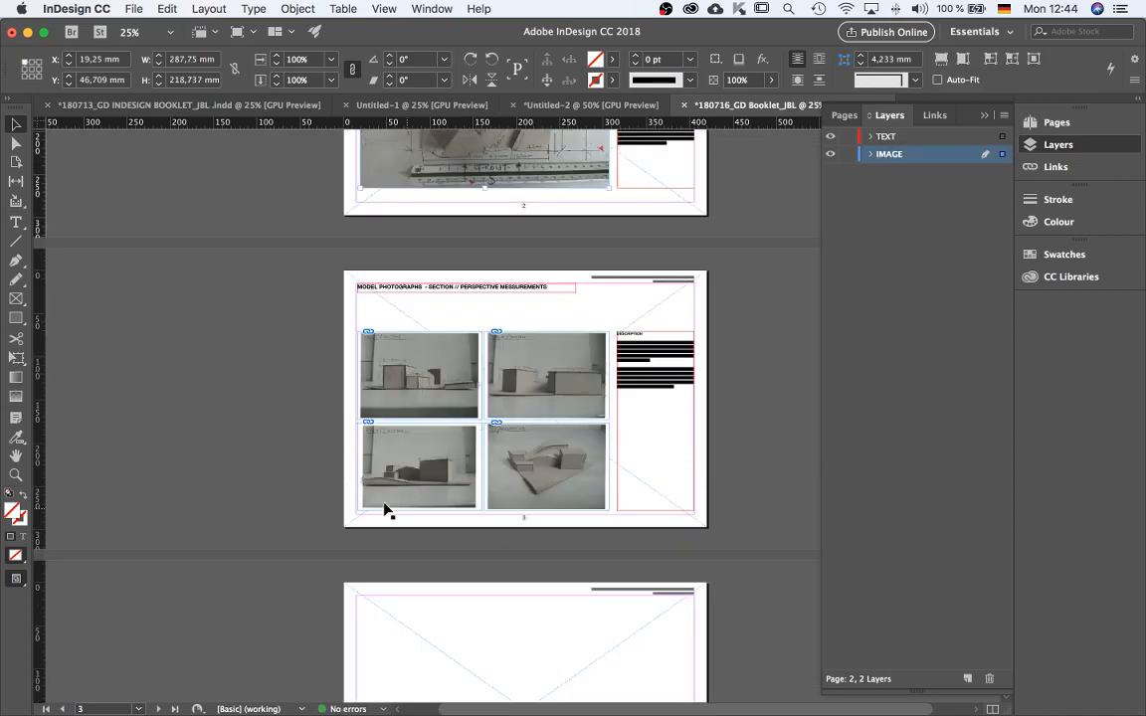
{"action": "key", "text": "super+equal"}
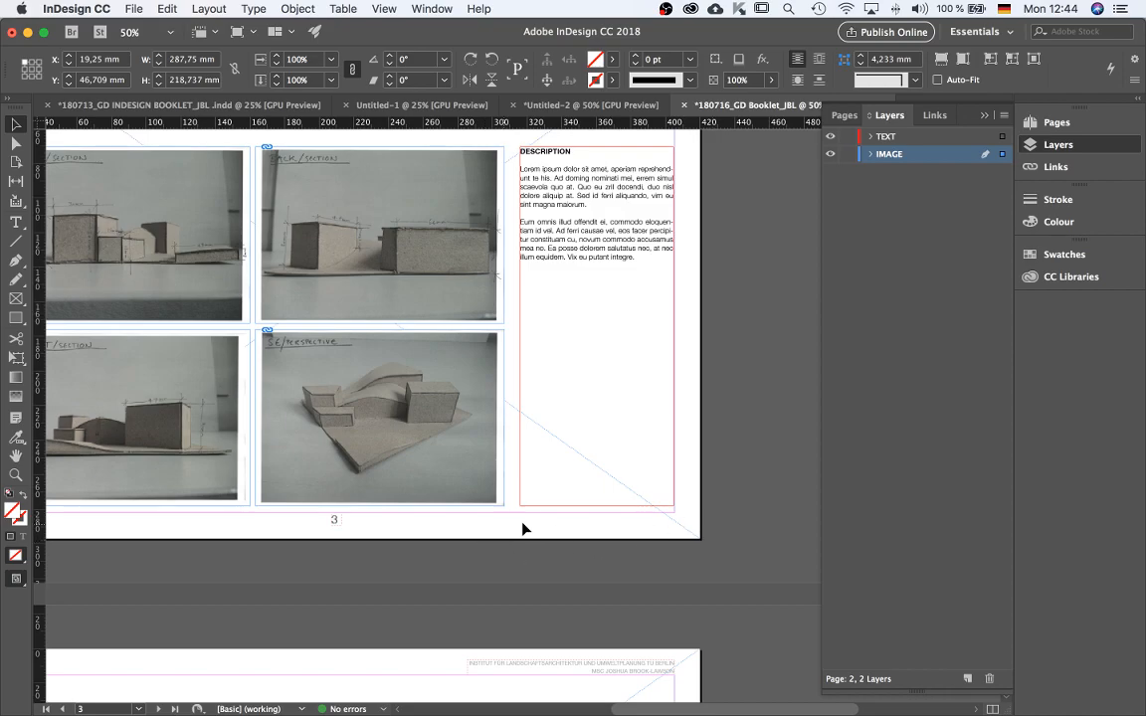
{"action": "key", "text": "super+minus"}
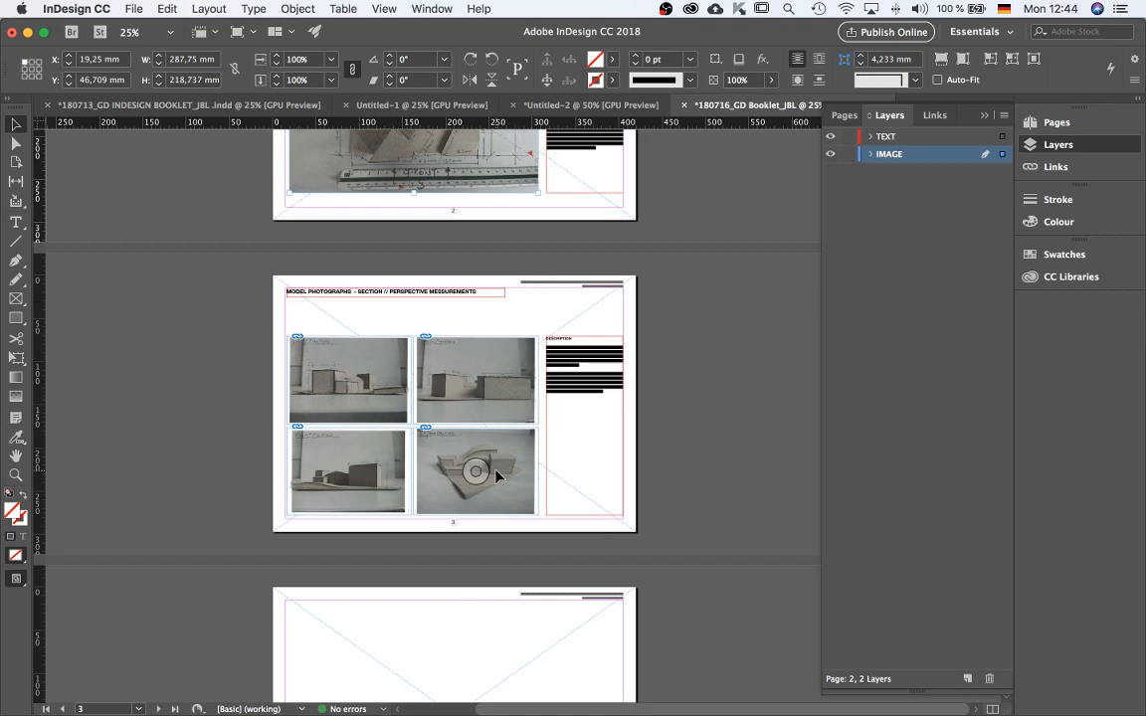
Try moving page 3's photo grid and description frame upward, preview the page, and undo the move.
{"action": "left_click", "coordinate": [532, 356]}
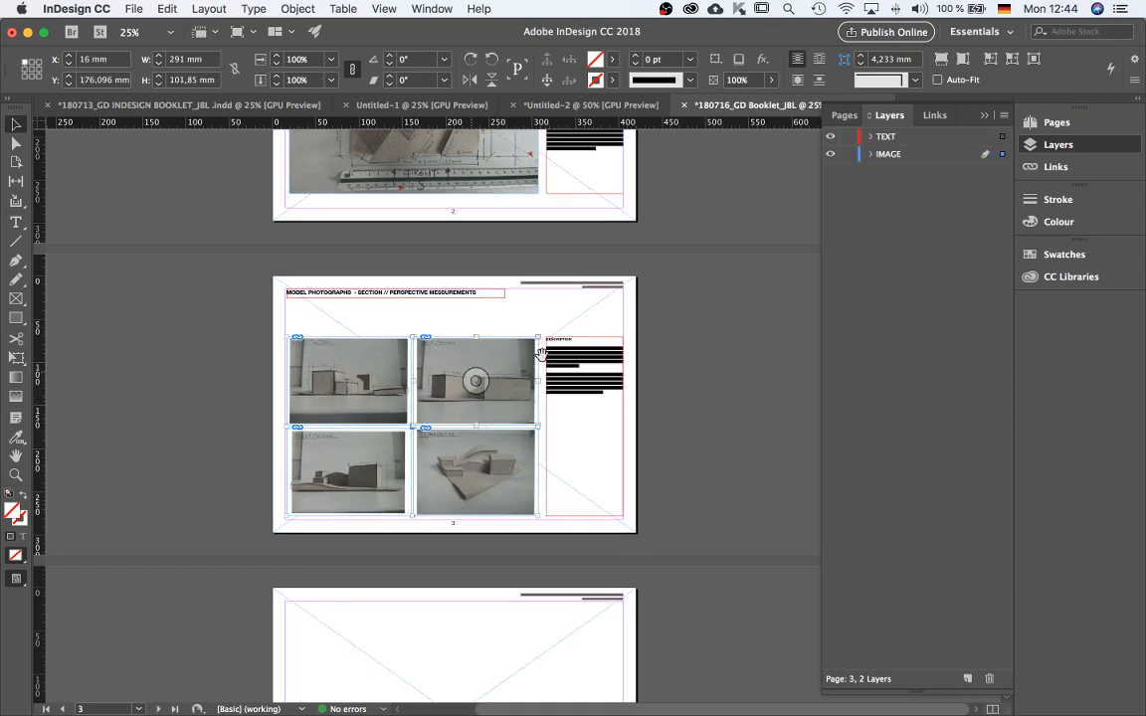
{"action": "left_click", "coordinate": [566, 357], "text": "shift"}
{"action": "left_click_drag", "start_coordinate": [568, 352], "coordinate": [569, 338]}
{"action": "left_click", "coordinate": [637, 402]}
{"action": "key", "text": "shift+w"}
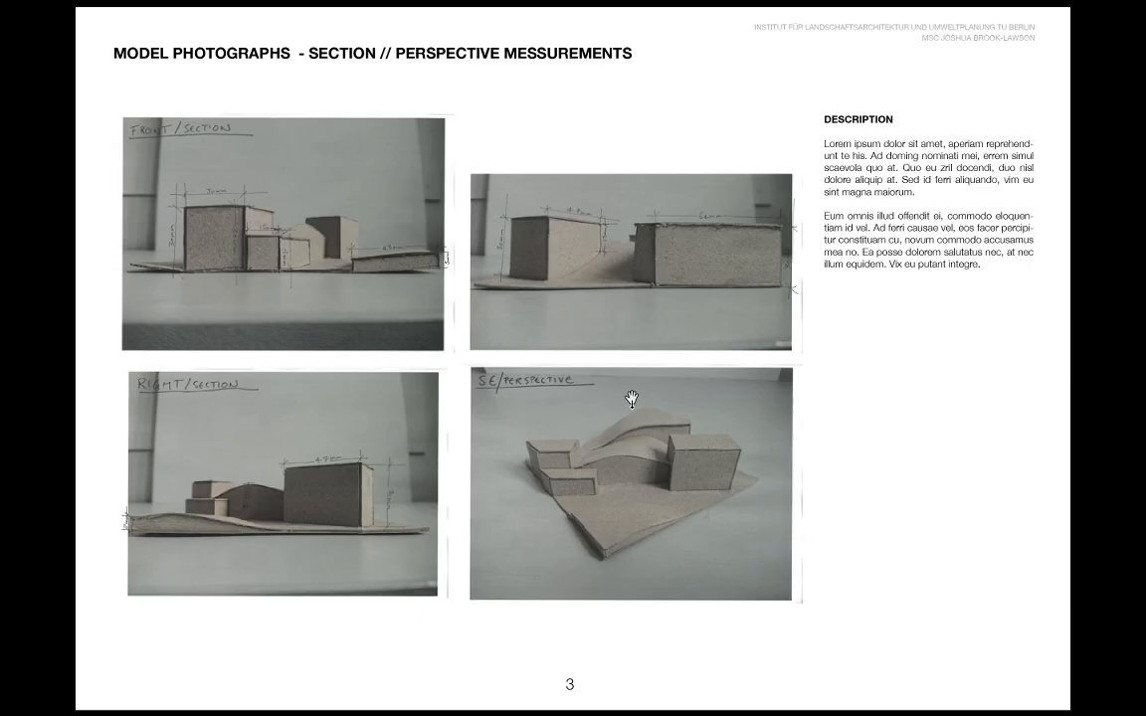
{"action": "key", "text": "Escape"}
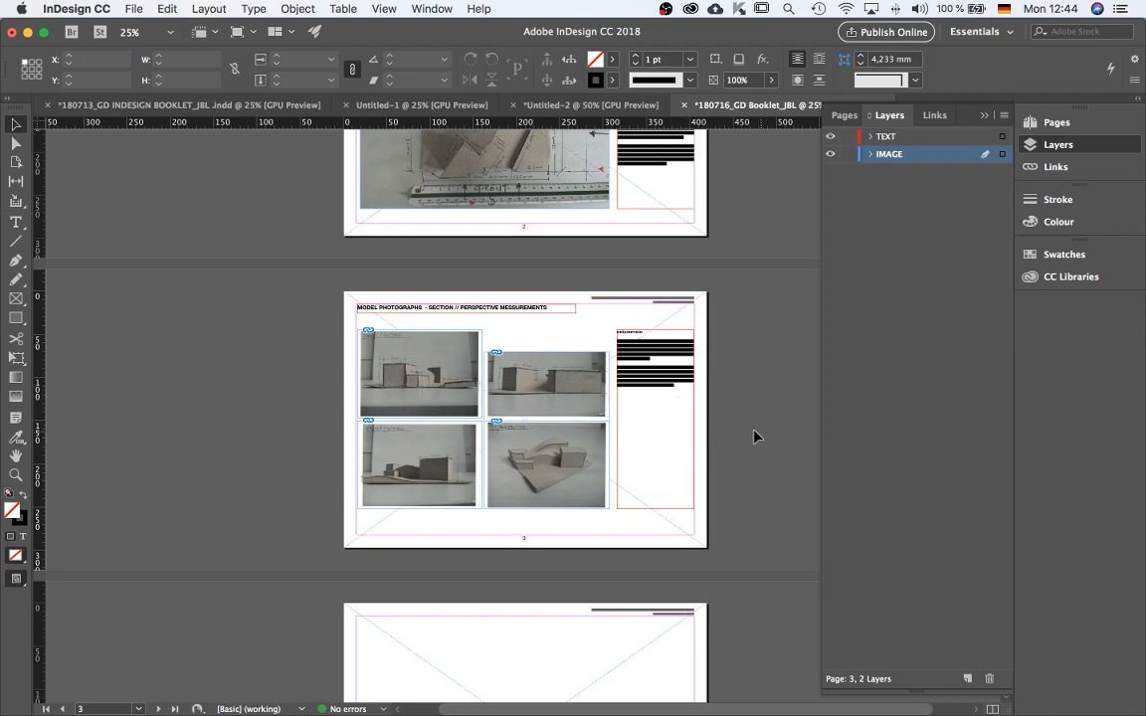
{"action": "key", "text": "super+z"}
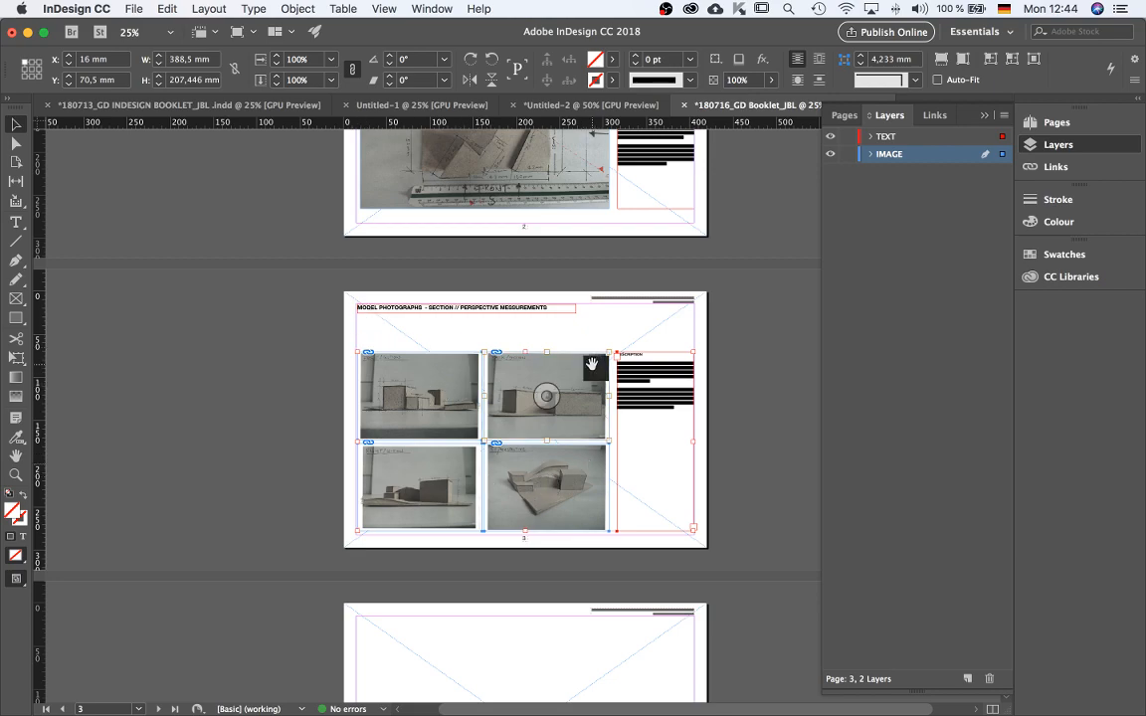
{"action": "key", "text": "shift+w"}
{"action": "key", "text": "Escape"}
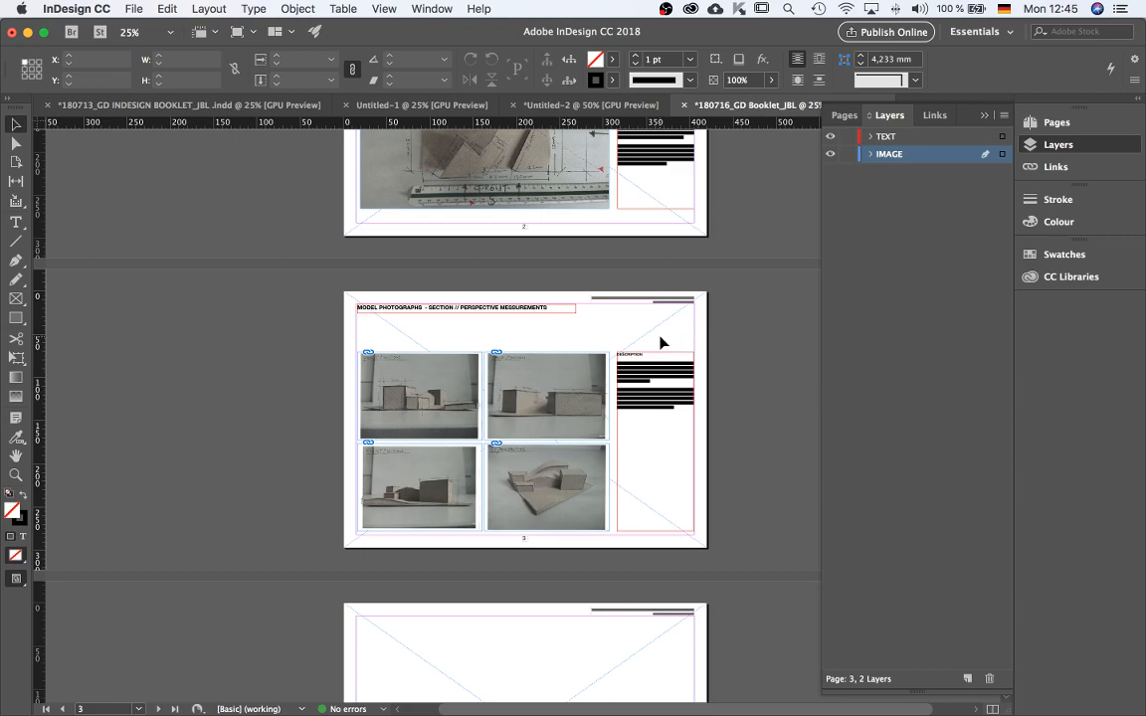
Copy the PLAN 1:1 title frame from page 4 of the earlier booklet, paste it in place on page 4, and put it on the TEXT layer.
{"action": "left_click", "coordinate": [144, 104]}
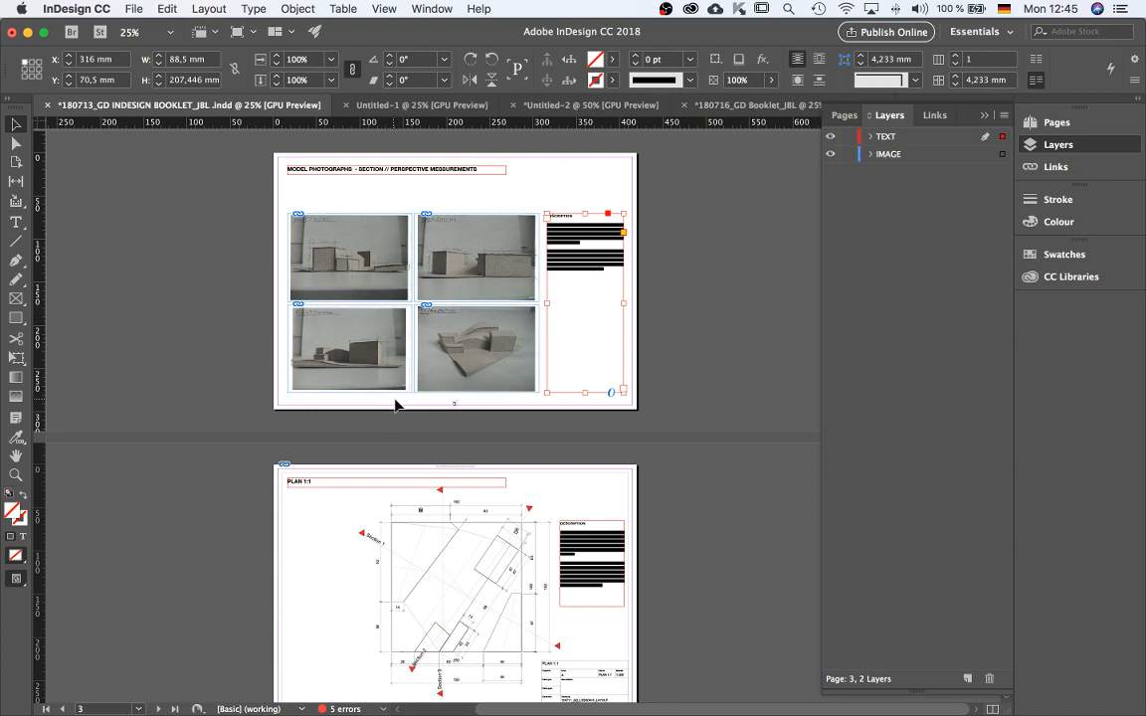
{"action": "scroll", "coordinate": [498, 491], "scroll_direction": "down", "scroll_amount": 3}
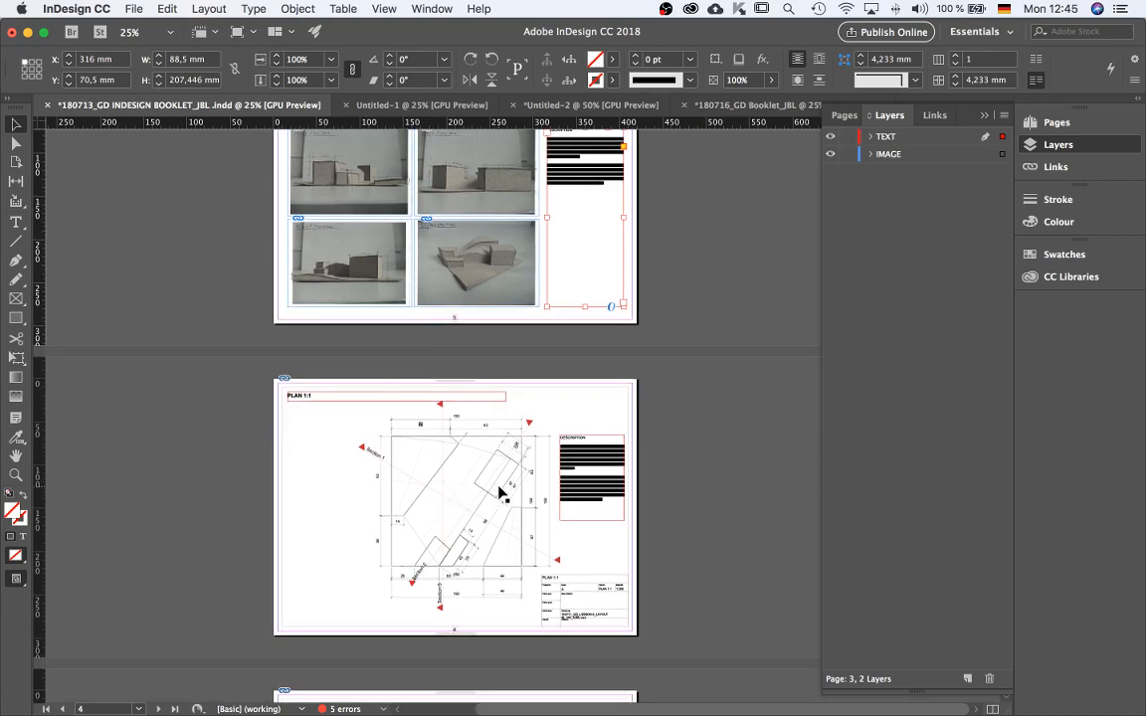
{"action": "scroll", "coordinate": [453, 476], "scroll_direction": "up", "scroll_amount": 1}
{"action": "left_click", "coordinate": [304, 422]}
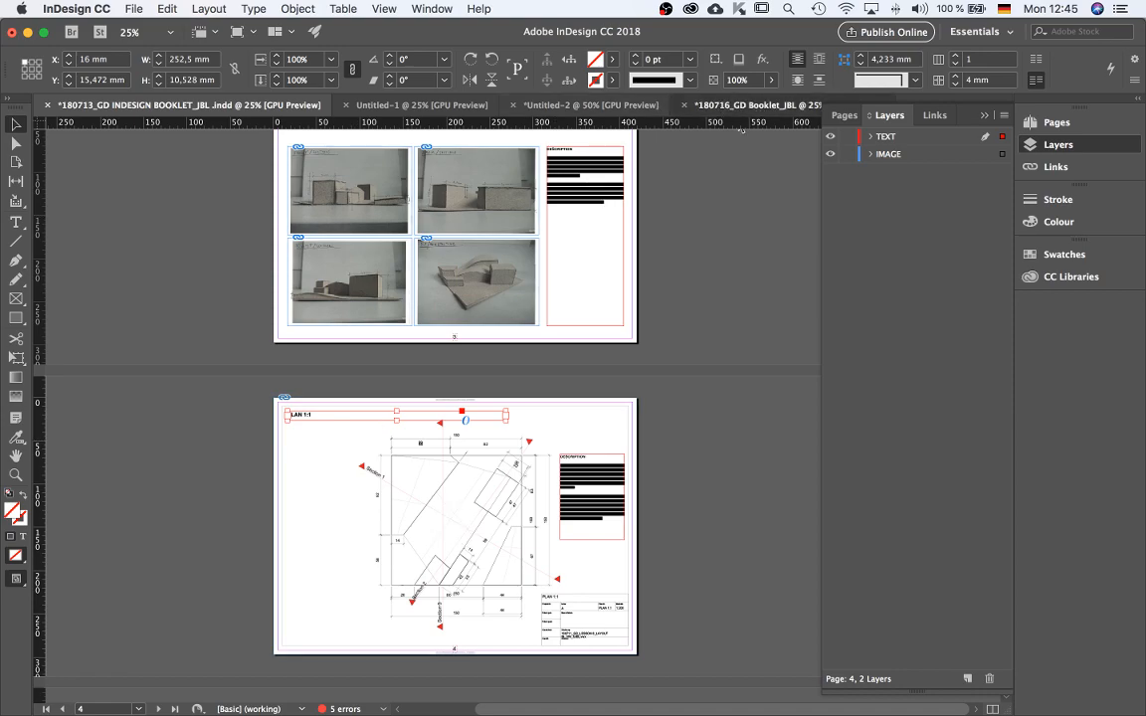
{"action": "left_click", "coordinate": [687, 106]}
{"action": "scroll", "coordinate": [416, 356], "scroll_direction": "down", "scroll_amount": 4}
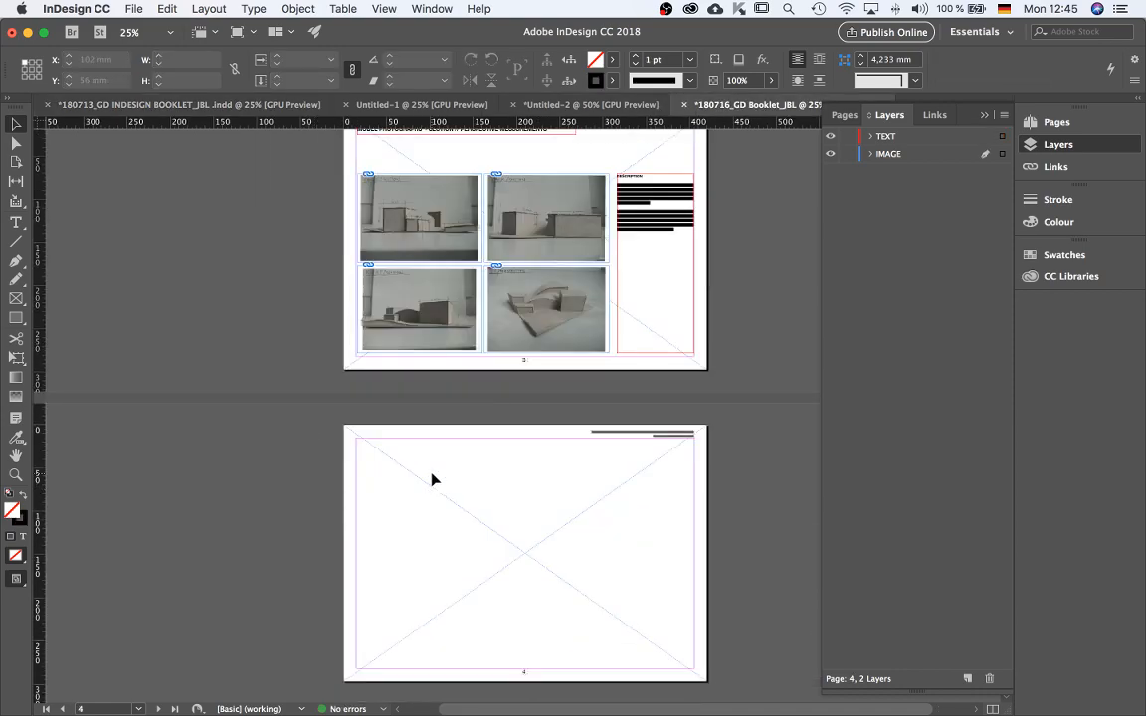
{"action": "key", "text": "super+alt+shift+v"}
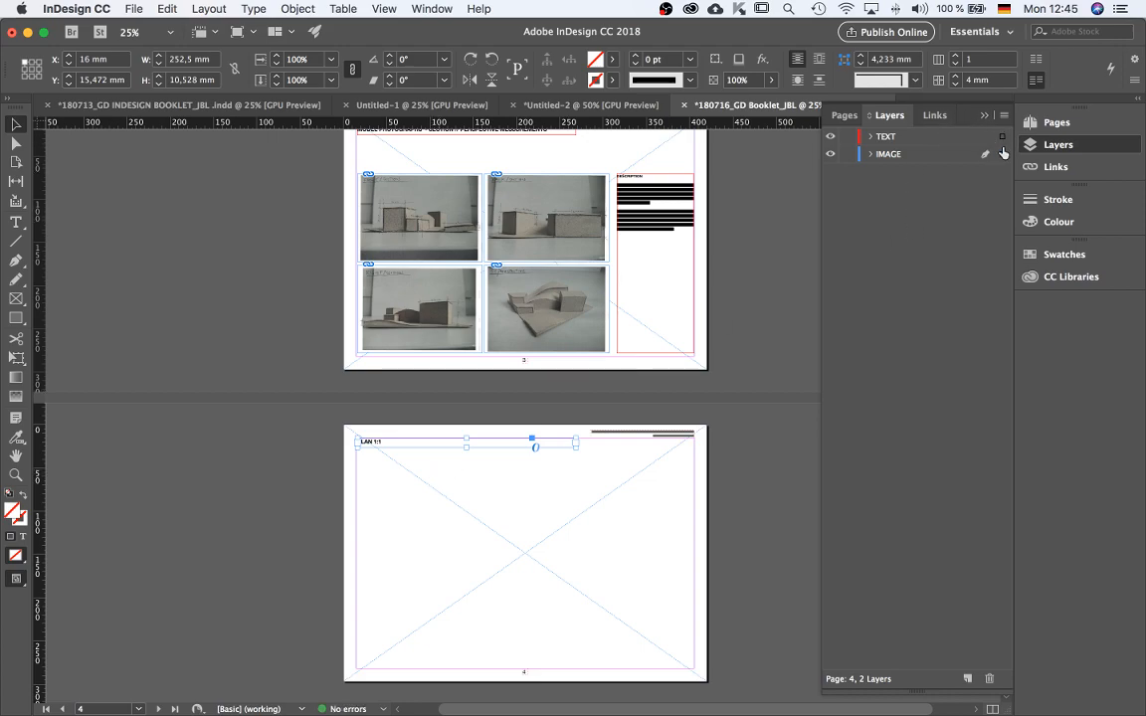
{"action": "left_click_drag", "start_coordinate": [1004, 142], "coordinate": [1003, 138]}
Copy page 4's title and description frames from the earlier booklet and paste them in place on page 4, replacing the lone title.
{"action": "left_click", "coordinate": [189, 104]}
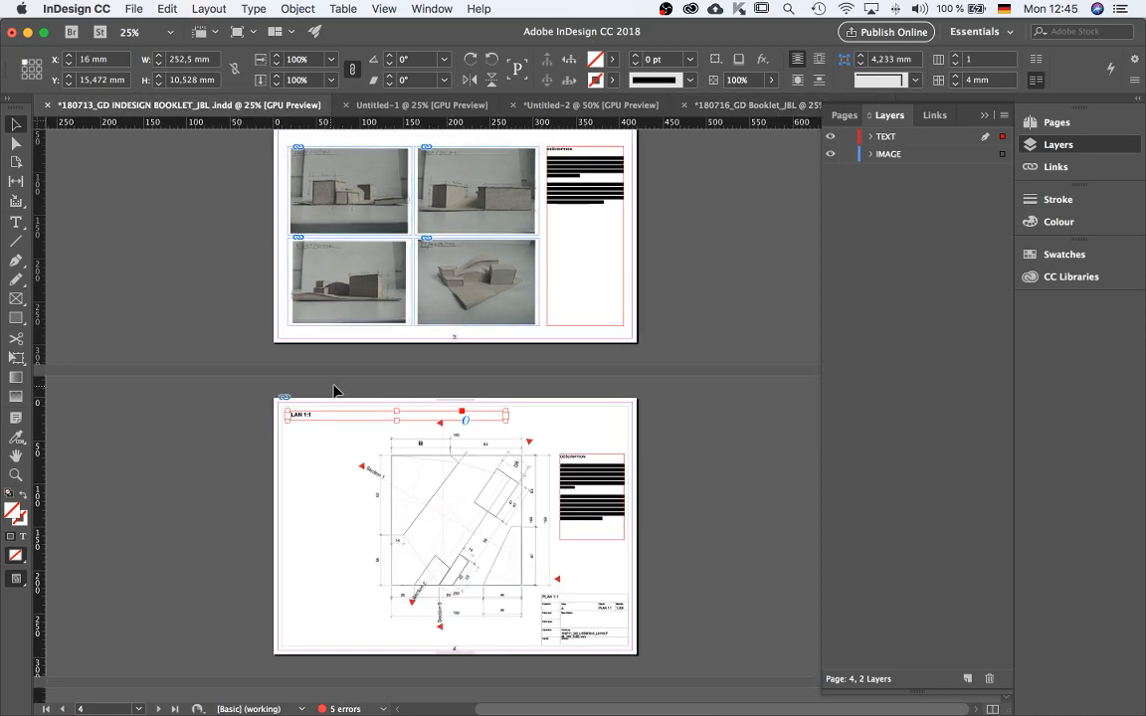
{"action": "scroll", "coordinate": [366, 464], "scroll_direction": "down", "scroll_amount": 5}
{"action": "left_click", "coordinate": [352, 284]}
{"action": "left_click", "coordinate": [332, 195]}
{"action": "left_click", "coordinate": [601, 264], "text": "shift"}
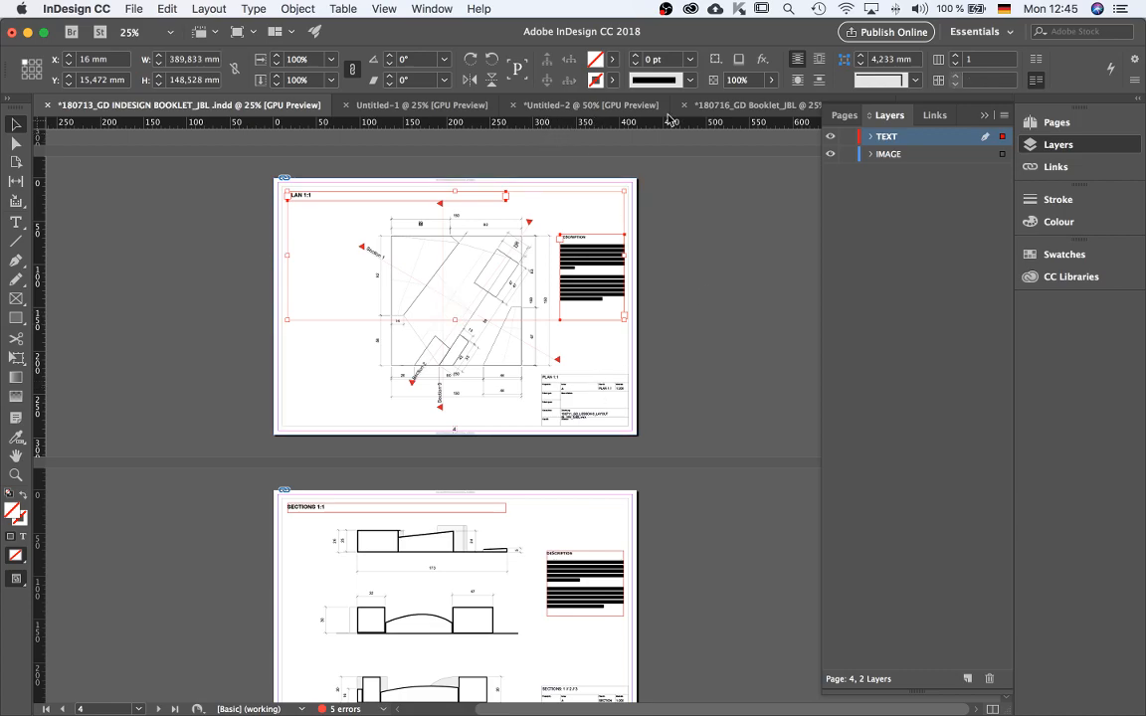
{"action": "left_click", "coordinate": [727, 104]}
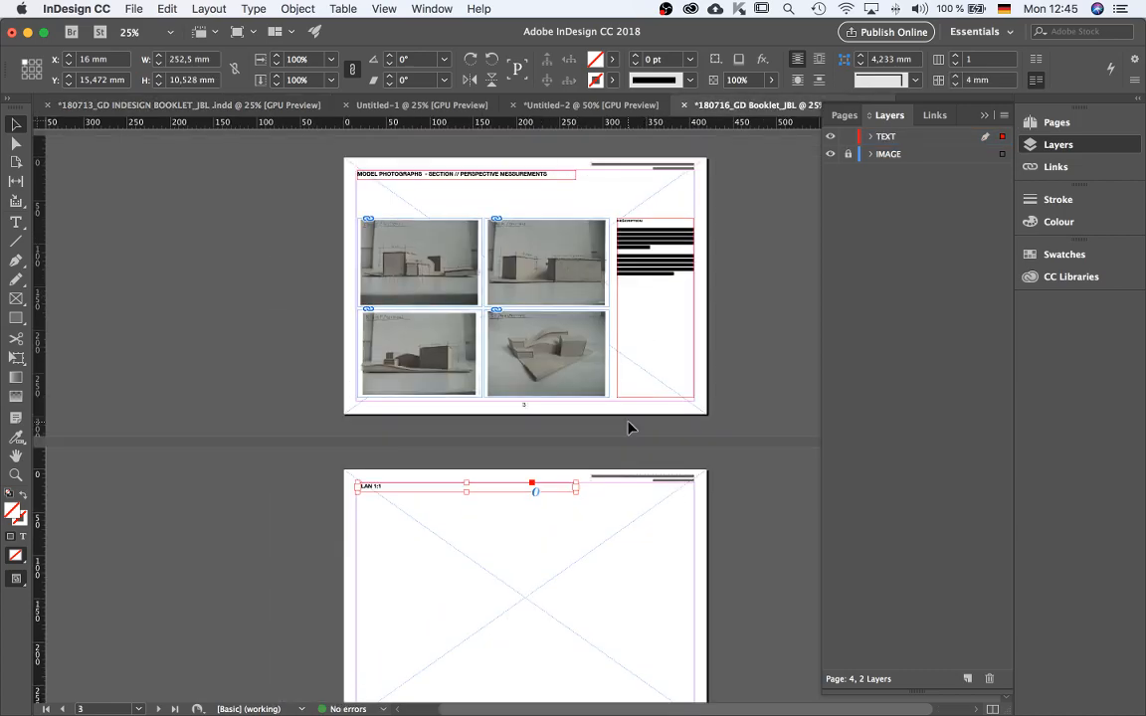
{"action": "scroll", "coordinate": [628, 428], "scroll_direction": "down", "scroll_amount": 2}
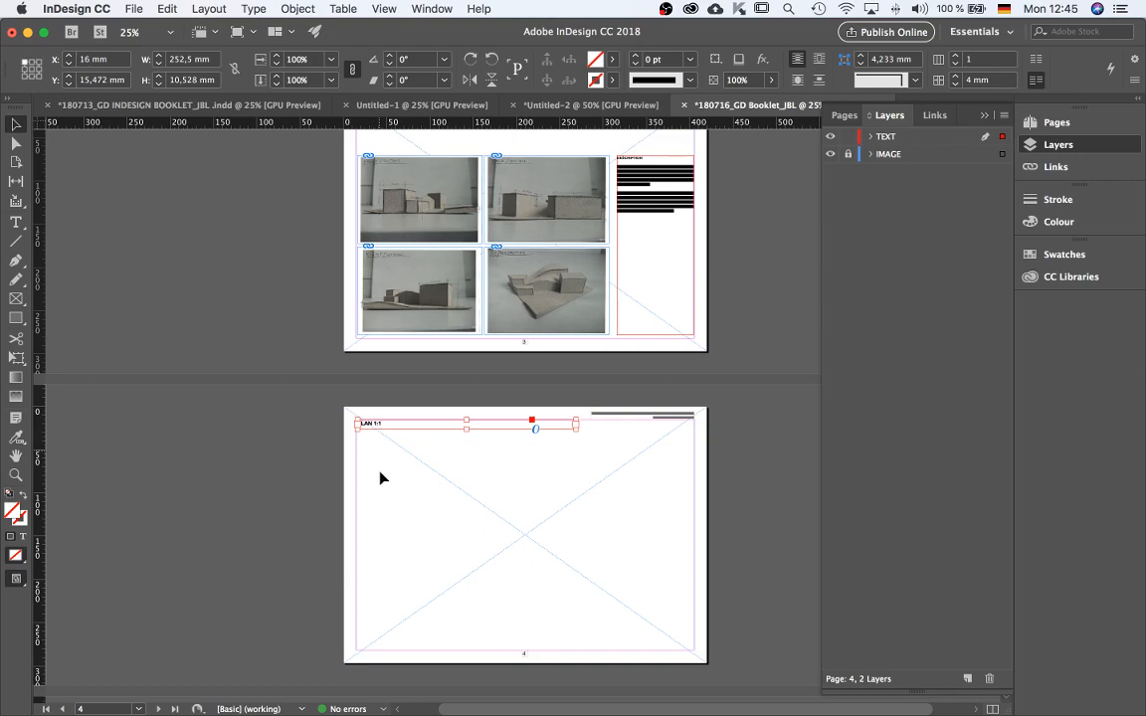
{"action": "key", "text": "Delete"}
{"action": "key", "text": "alt+shift+super+v"}
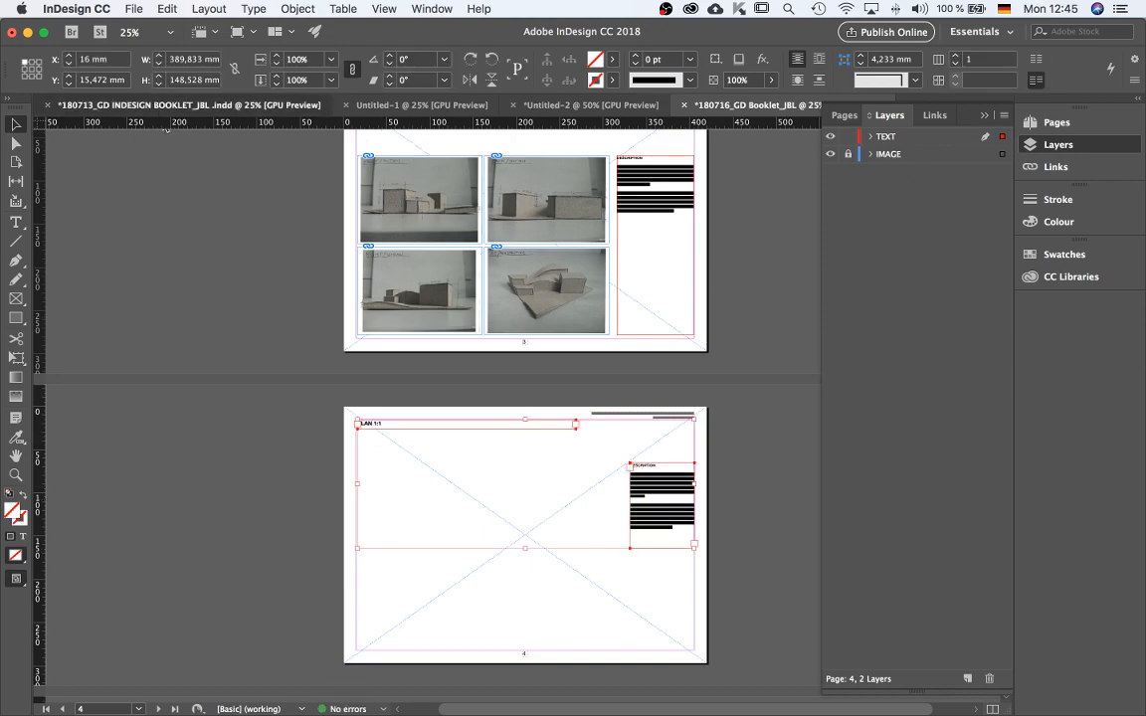
Switch to the earlier booklet, copy the SECTIONS 1:1 title and description frames on page 5, and return.
{"action": "left_click", "coordinate": [169, 104]}
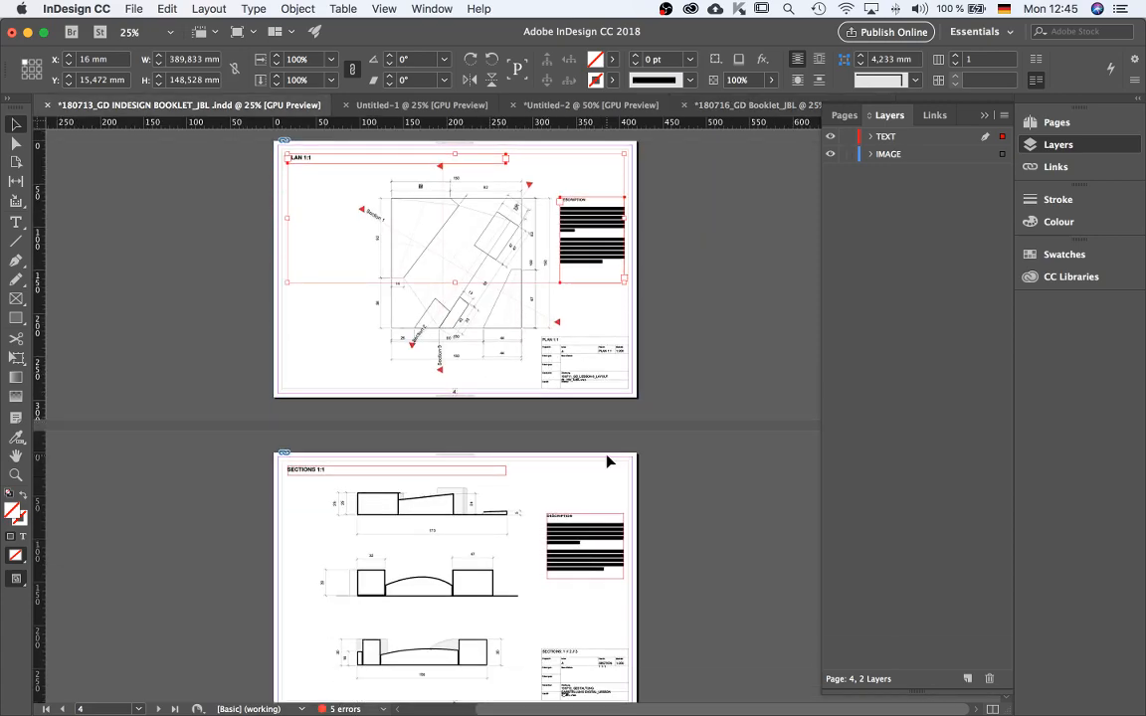
{"action": "scroll", "coordinate": [610, 462], "scroll_direction": "down", "scroll_amount": 1}
{"action": "left_click", "coordinate": [440, 434]}
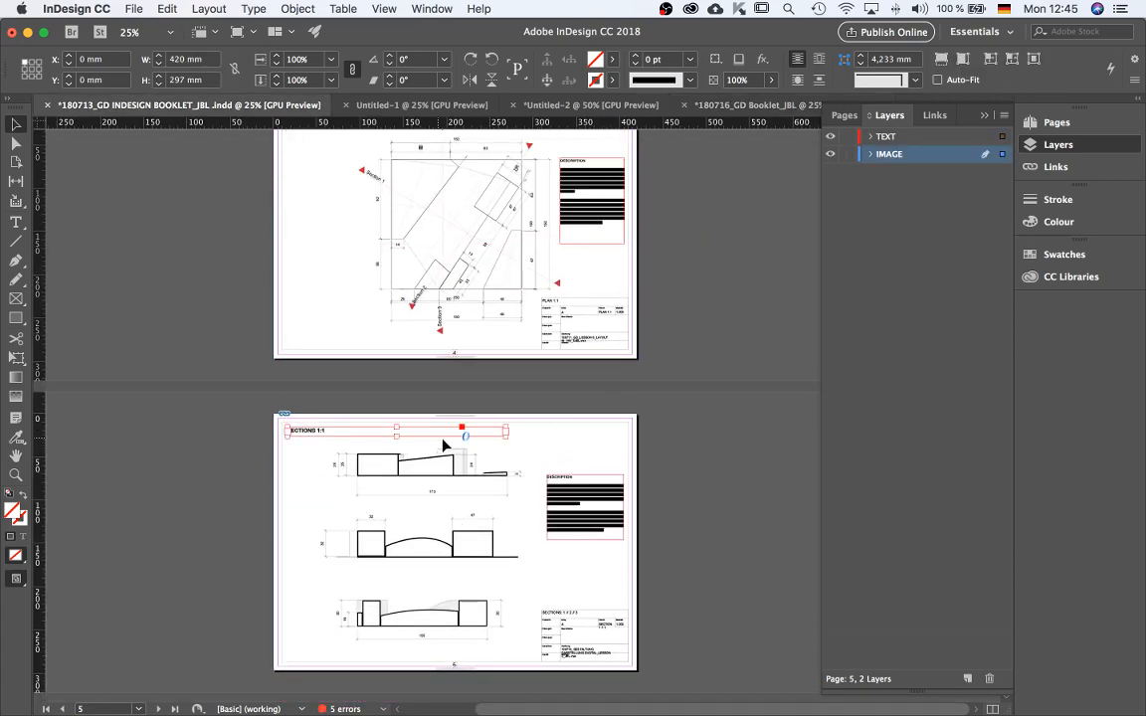
{"action": "left_click", "coordinate": [582, 503], "text": "shift"}
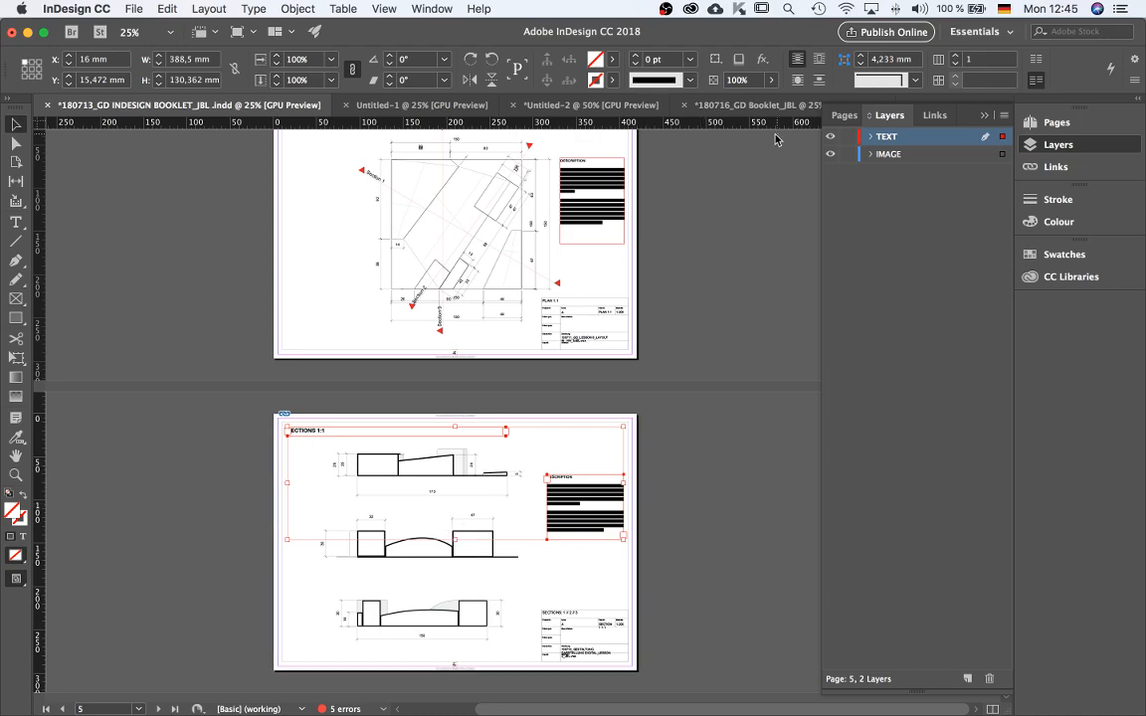
{"action": "left_click", "coordinate": [756, 105]}
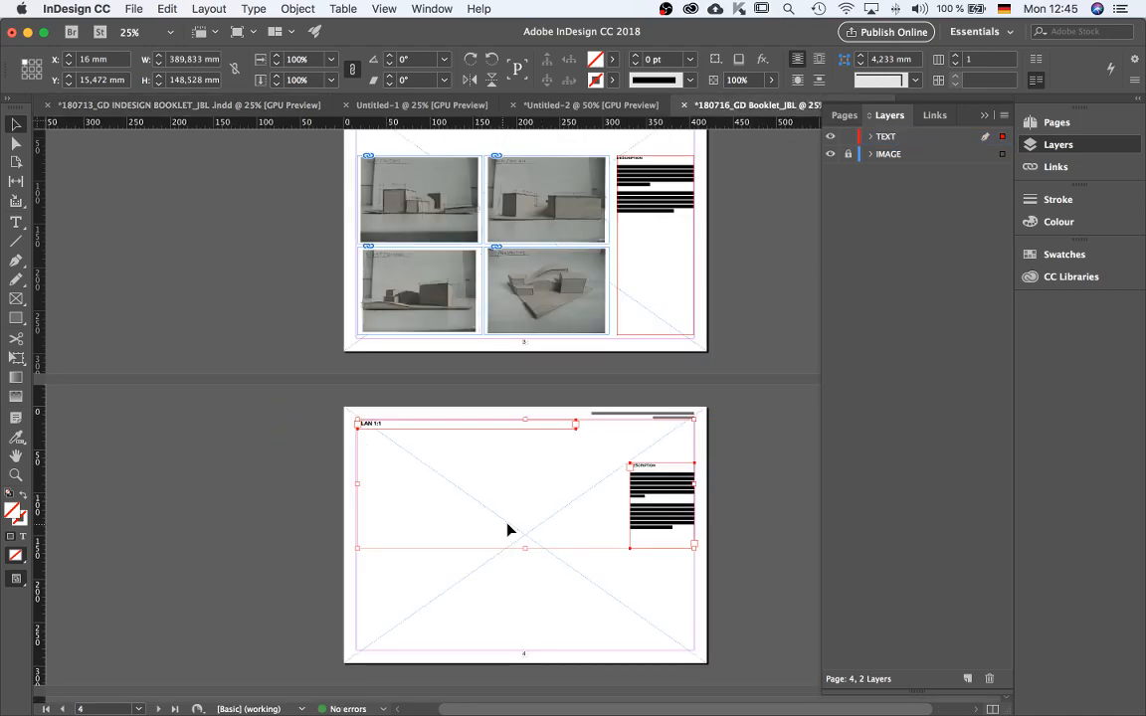
Paste the SECTIONS 1:1 title and description frames in place on page 5.
{"action": "scroll", "coordinate": [562, 428], "scroll_direction": "down", "scroll_amount": 5}
{"action": "key", "text": "super+alt+shift+v"}
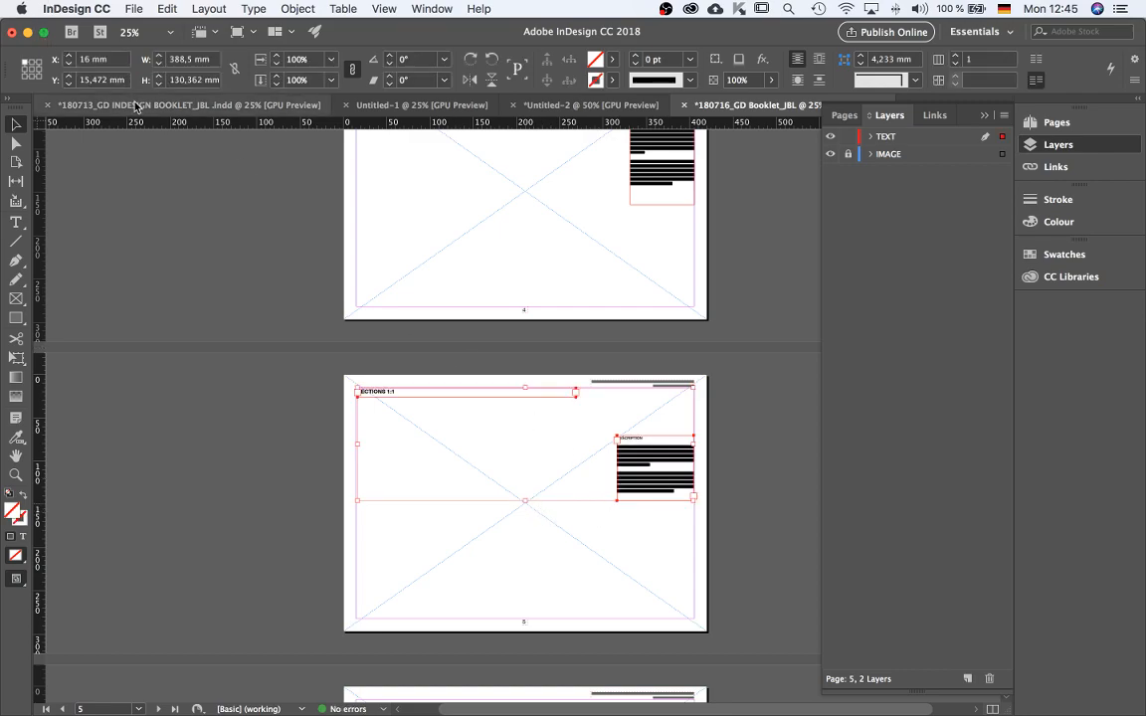
Copy the ISOMETRIC 1:1 title and description frames from page 6 of the earlier booklet and paste them in place on page 6.
{"action": "left_click", "coordinate": [189, 105]}
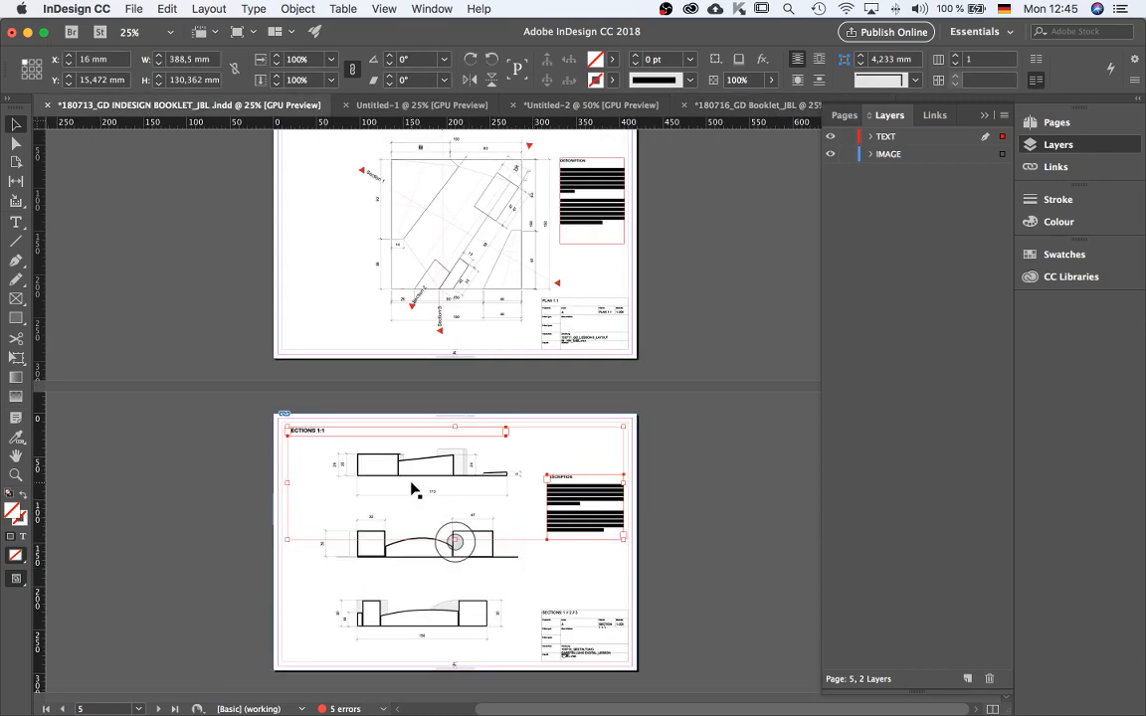
{"action": "scroll", "coordinate": [498, 494], "scroll_direction": "down", "scroll_amount": 4}
{"action": "scroll", "coordinate": [499, 495], "scroll_direction": "down", "scroll_amount": 2}
{"action": "left_click", "coordinate": [317, 328]}
{"action": "left_click", "coordinate": [341, 525], "text": "shift"}
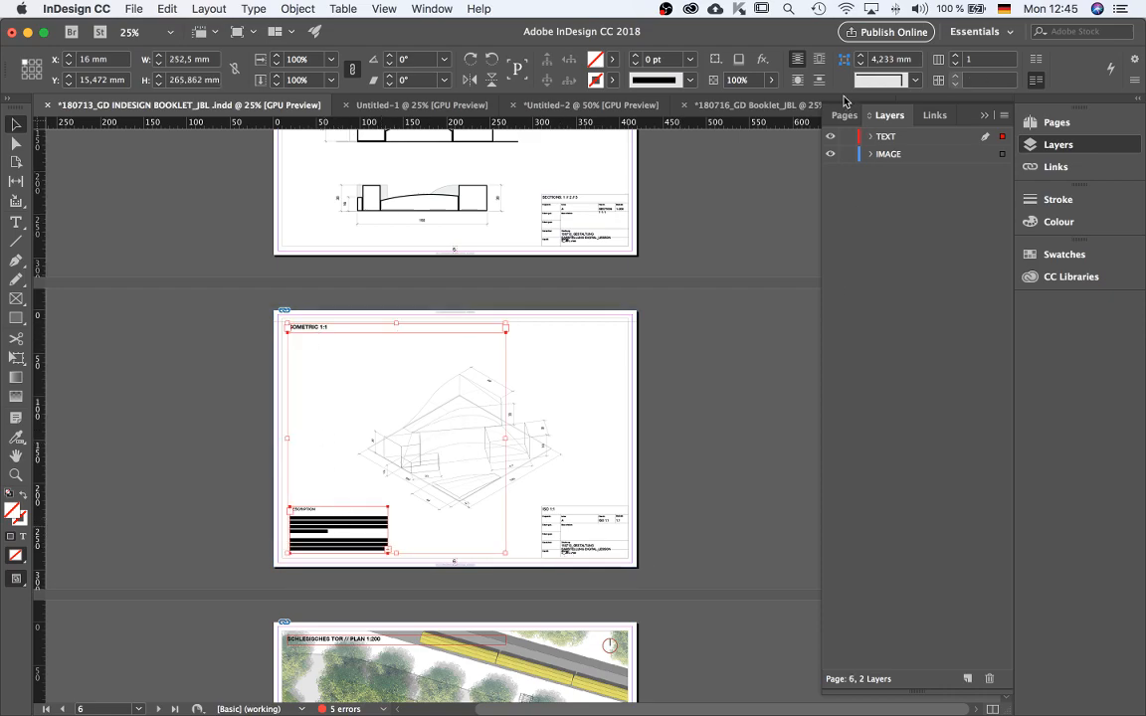
{"action": "left_click", "coordinate": [761, 104]}
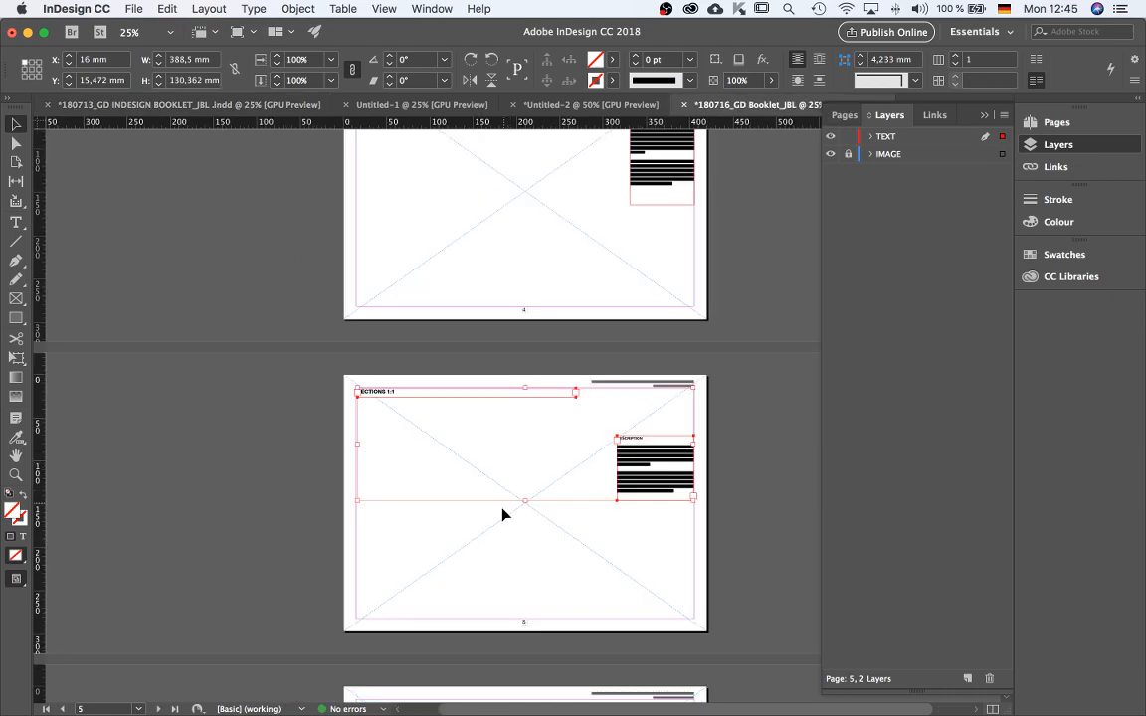
{"action": "scroll", "coordinate": [546, 488], "scroll_direction": "down", "scroll_amount": 5}
{"action": "key", "text": "super+alt+shift+v"}
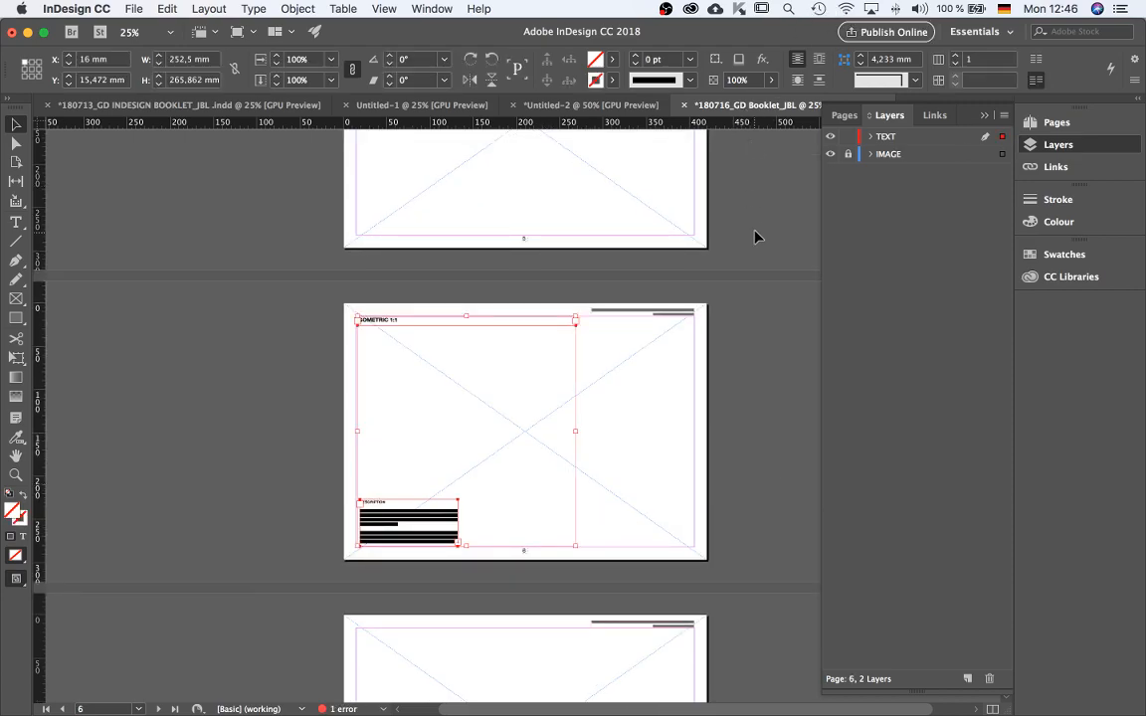
In the earlier booklet, lock the IMAGE layer and copy page 7's SCHLESISCHES TOR // PLAN 1:200 title, north arrow and description frames.
{"action": "scroll", "coordinate": [514, 465], "scroll_direction": "right", "scroll_amount": 2}
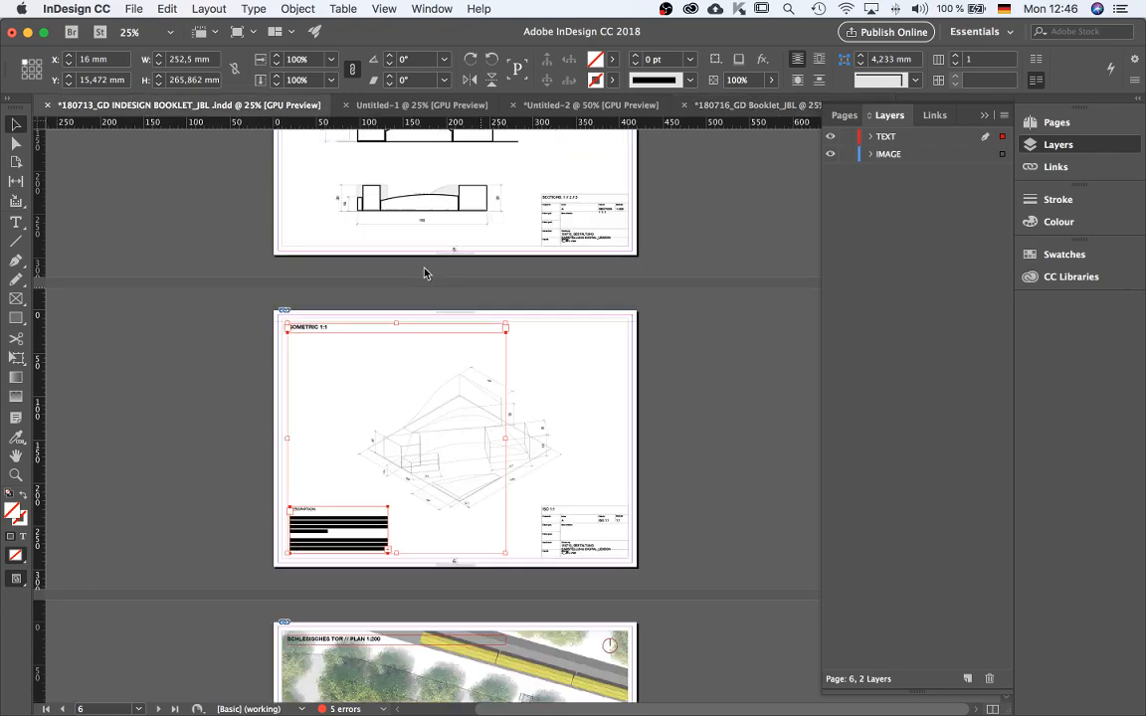
{"action": "scroll", "coordinate": [514, 465], "scroll_direction": "down", "scroll_amount": 5}
{"action": "left_click", "coordinate": [354, 448]}
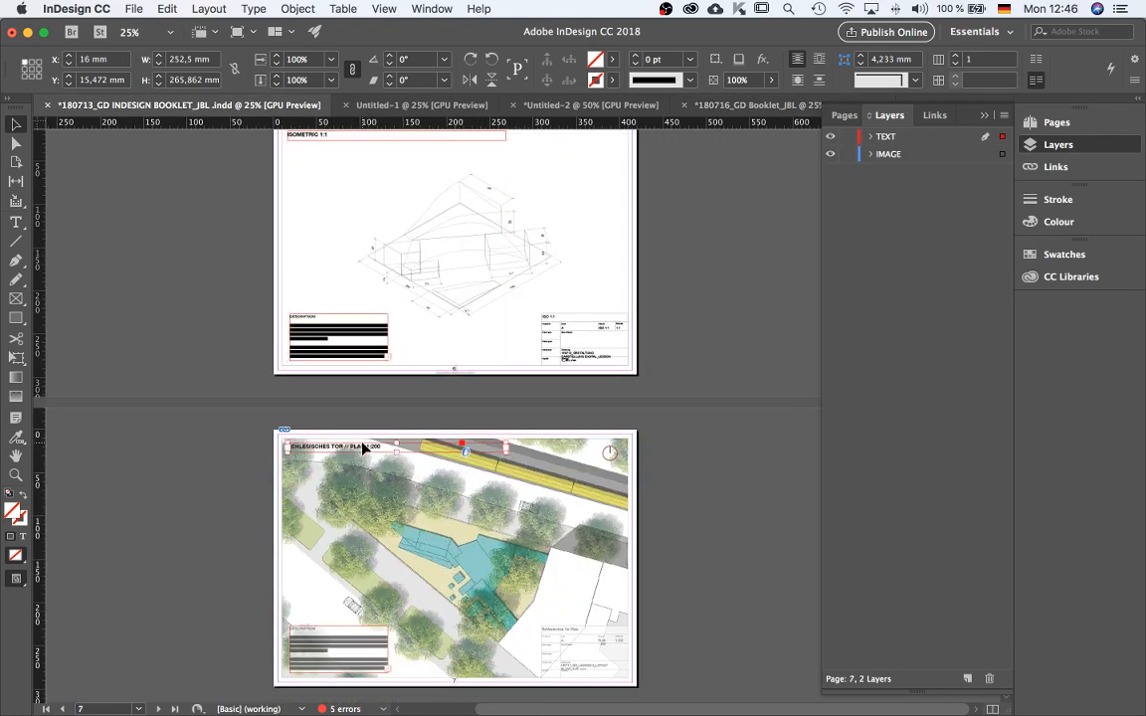
{"action": "left_click", "coordinate": [344, 657]}
{"action": "left_click", "coordinate": [769, 573]}
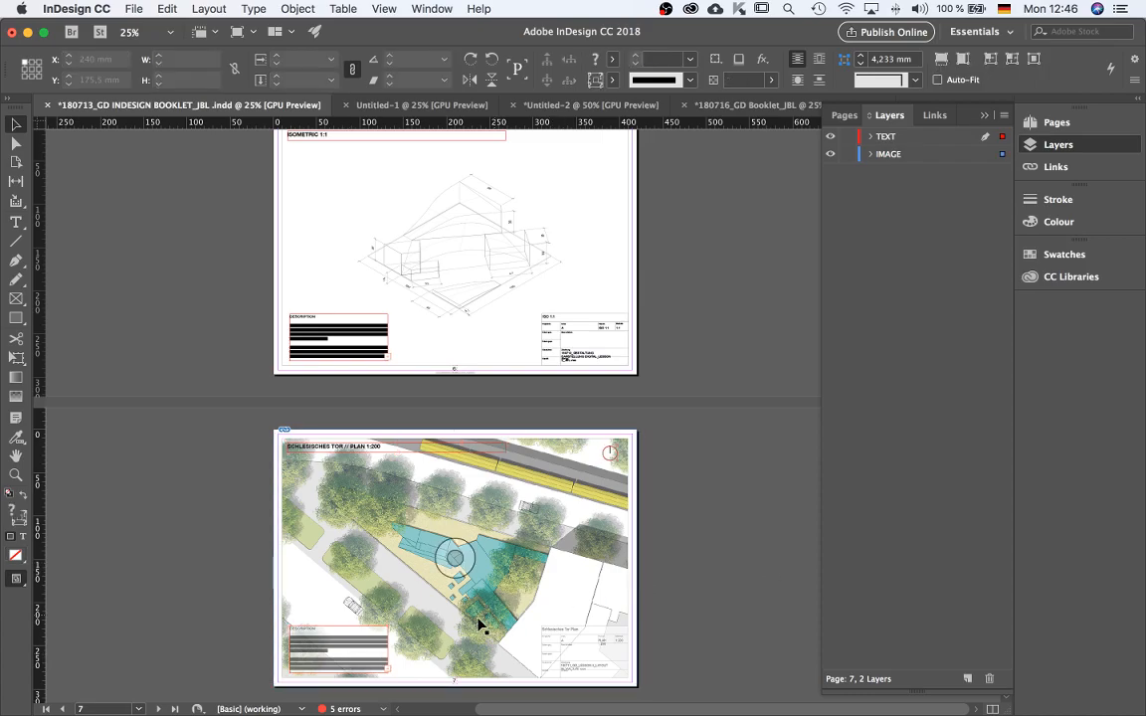
{"action": "key", "text": "super+a"}
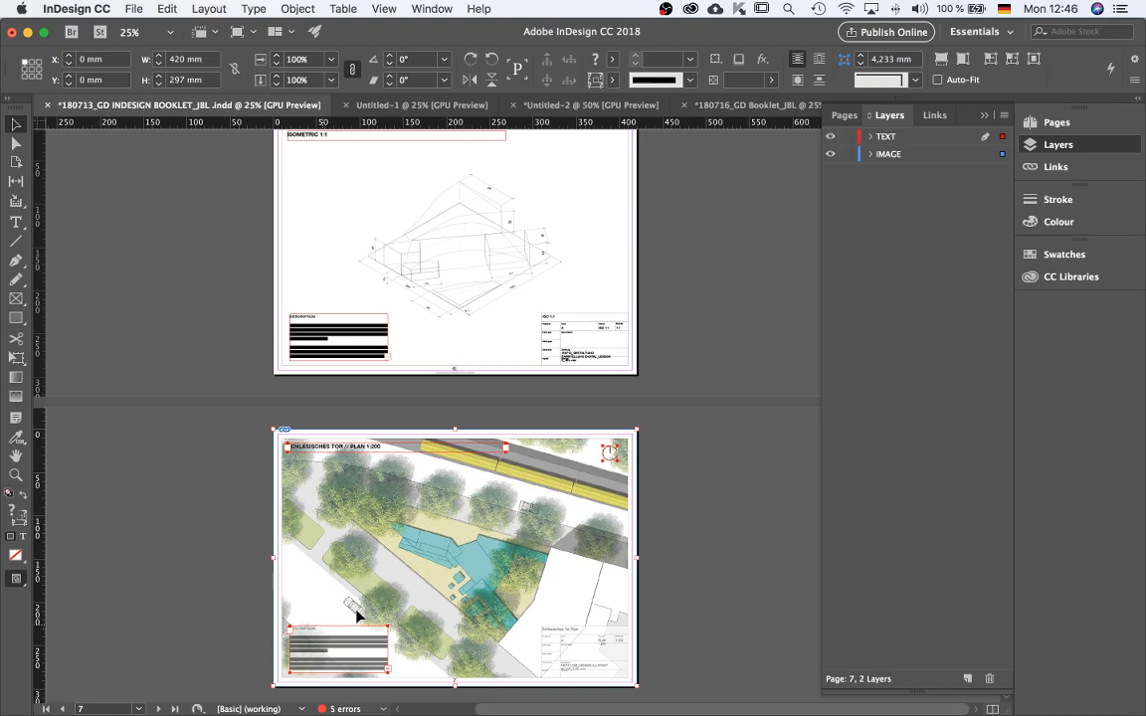
{"action": "scroll", "coordinate": [721, 537], "scroll_direction": "down", "scroll_amount": 4}
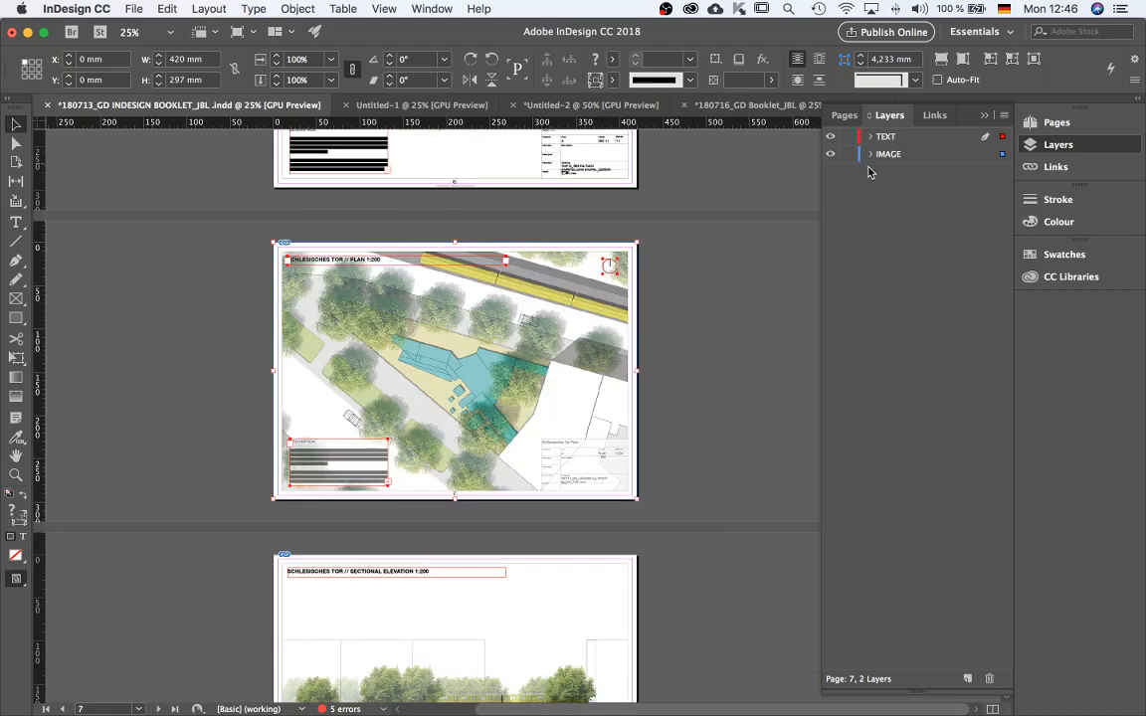
{"action": "left_click", "coordinate": [672, 360]}
{"action": "left_click", "coordinate": [847, 155]}
{"action": "left_click", "coordinate": [610, 404]}
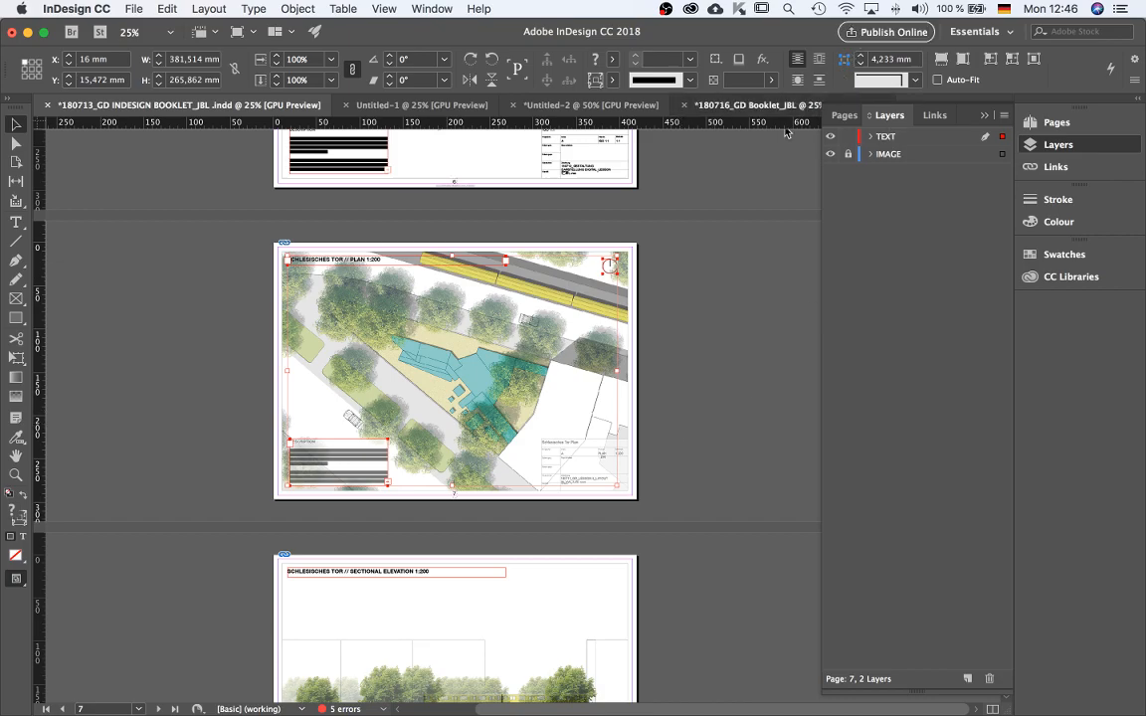
Paste the copied page 7 title, north arrow and description frames in place on page 7 of the new booklet.
{"action": "left_click", "coordinate": [756, 104]}
{"action": "scroll", "coordinate": [623, 435], "scroll_direction": "down", "scroll_amount": 5}
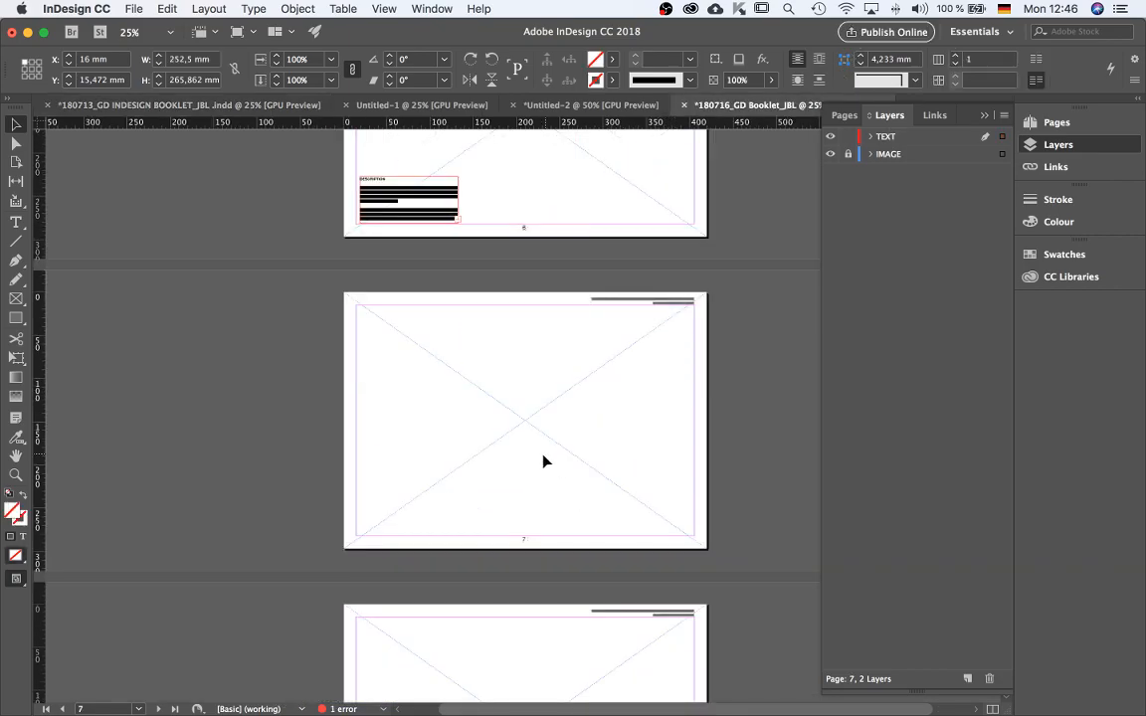
{"action": "key", "text": "super+alt+shift+v"}
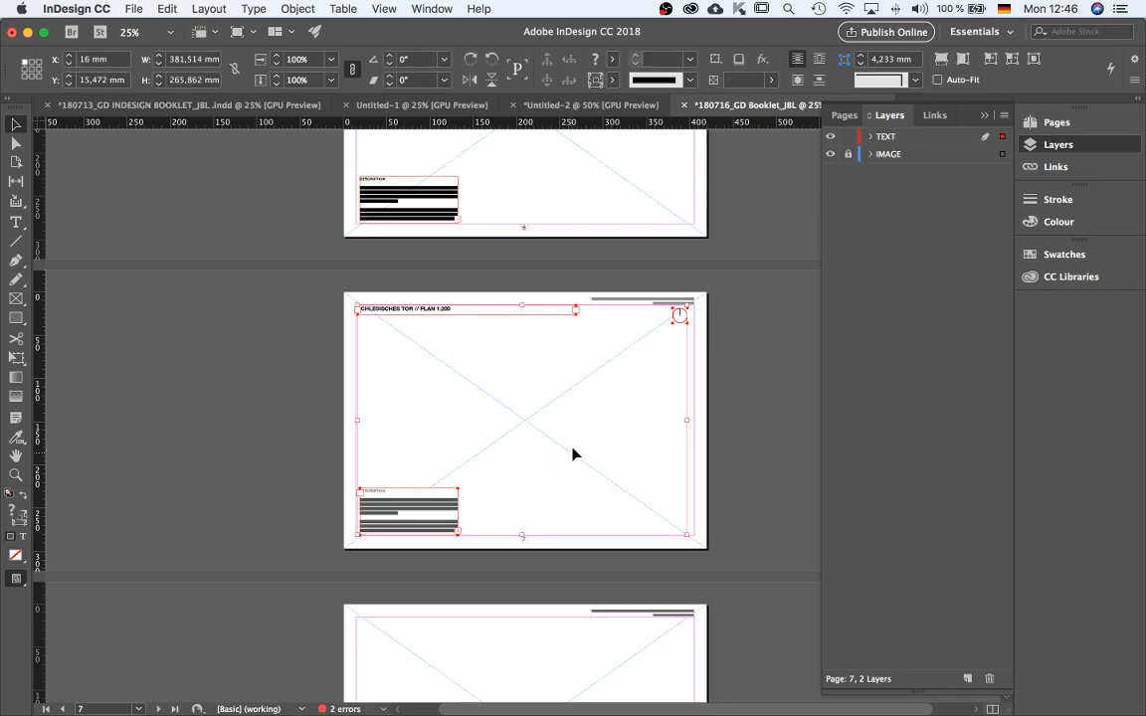
Copy page 8's SECTIONAL ELEVATION 1:200 title and description frames from the earlier booklet and paste them in place on page 8.
{"action": "scroll", "coordinate": [572, 455], "scroll_direction": "down", "scroll_amount": 3}
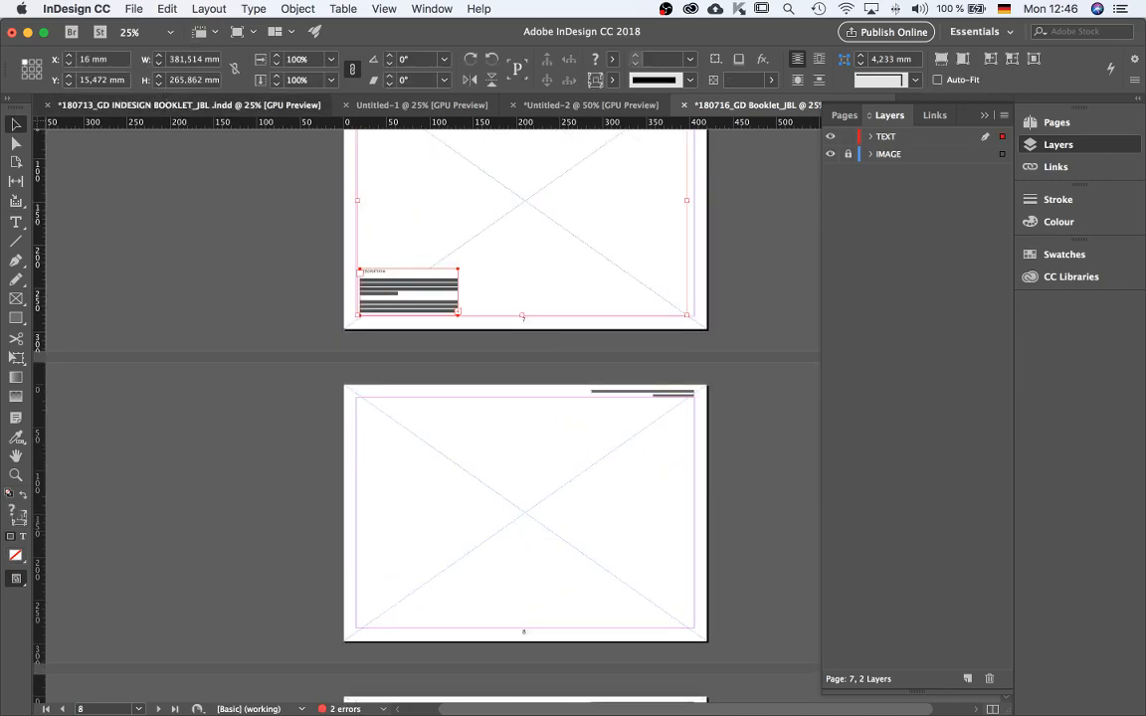
{"action": "key", "text": "super+grave"}
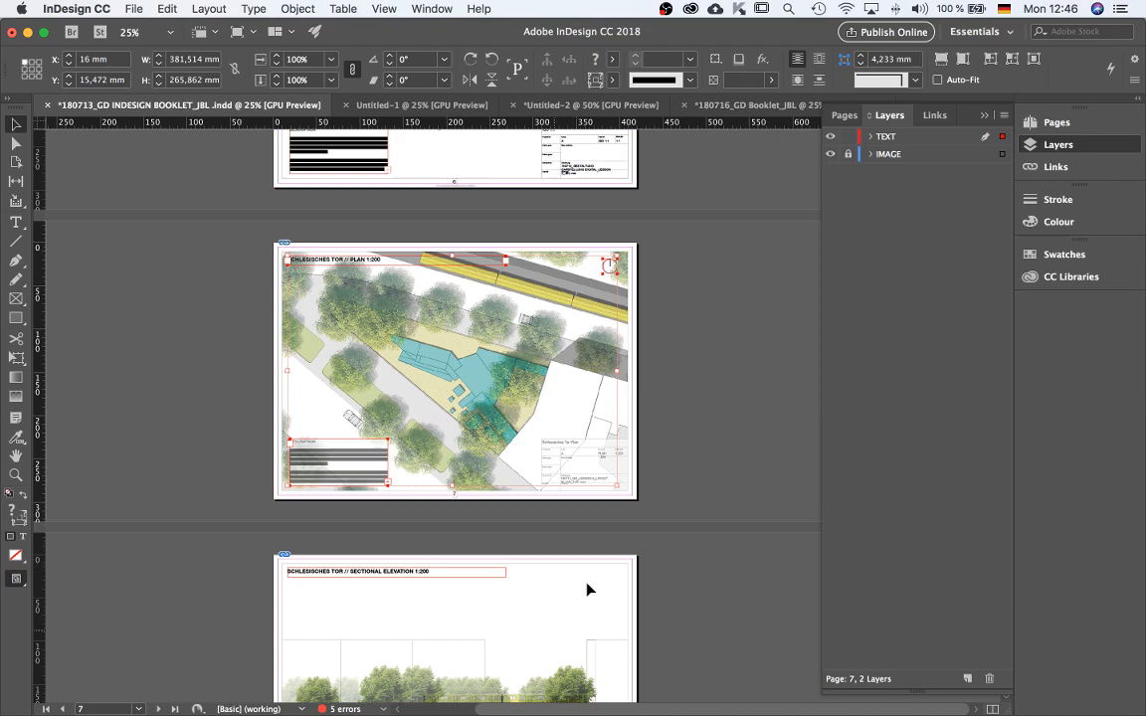
{"action": "scroll", "coordinate": [662, 471], "scroll_direction": "down", "scroll_amount": 3}
{"action": "left_click", "coordinate": [549, 387]}
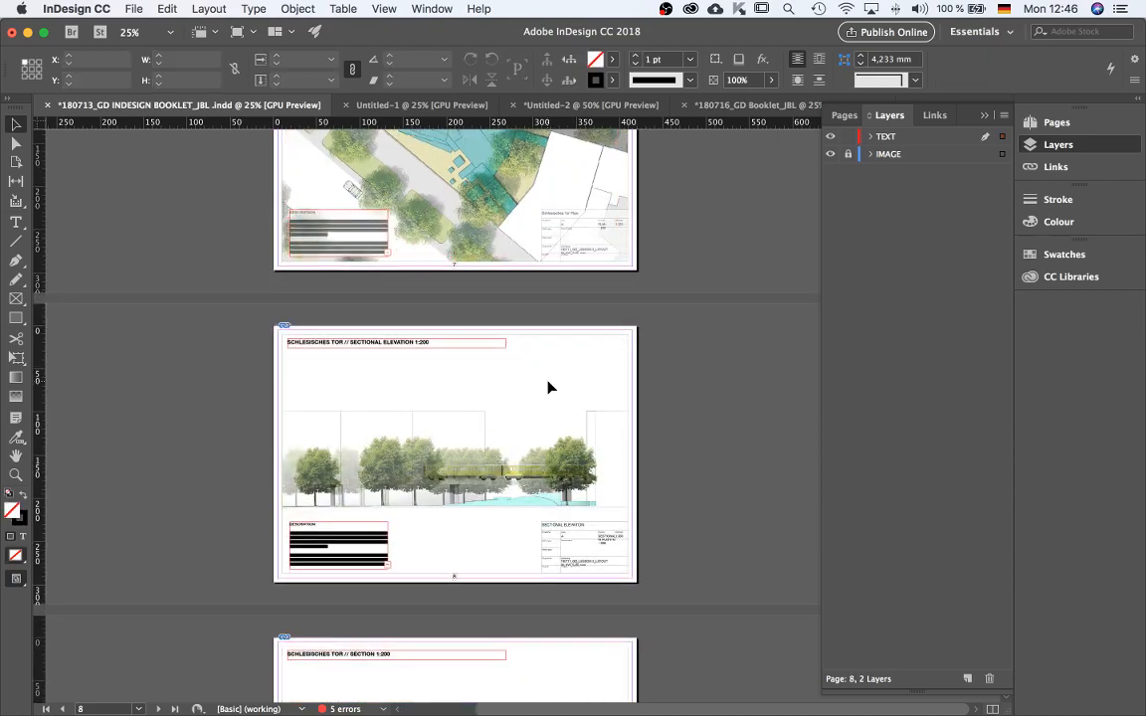
{"action": "key", "text": "super+a"}
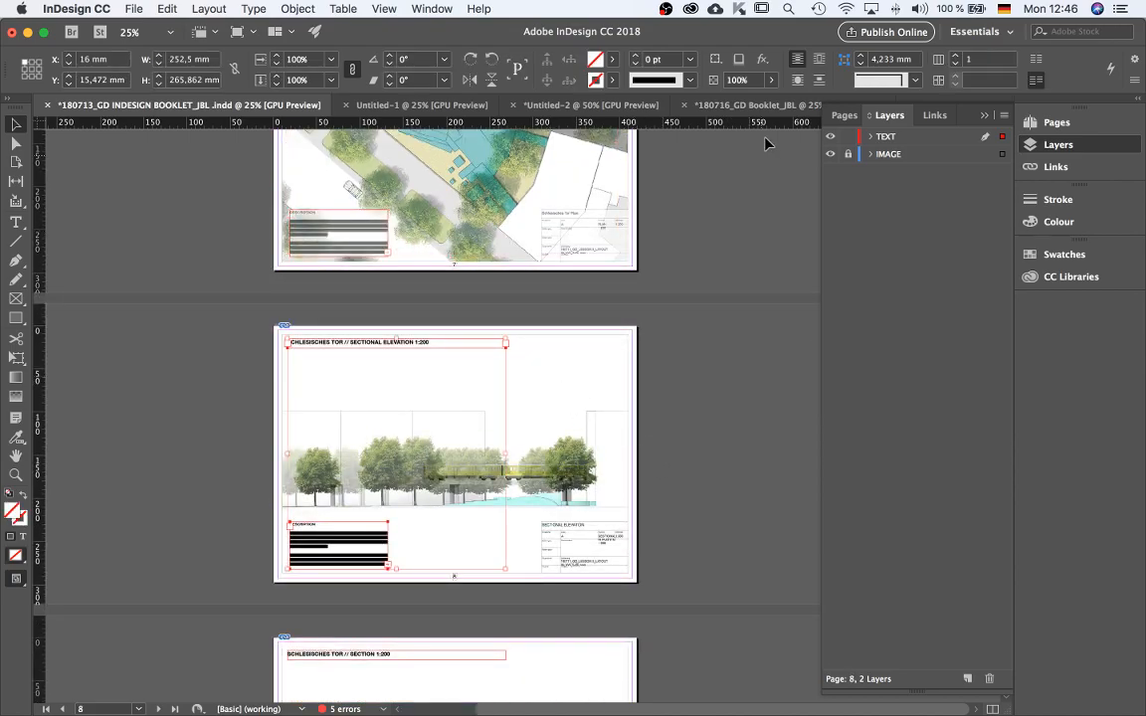
{"action": "left_click", "coordinate": [751, 104]}
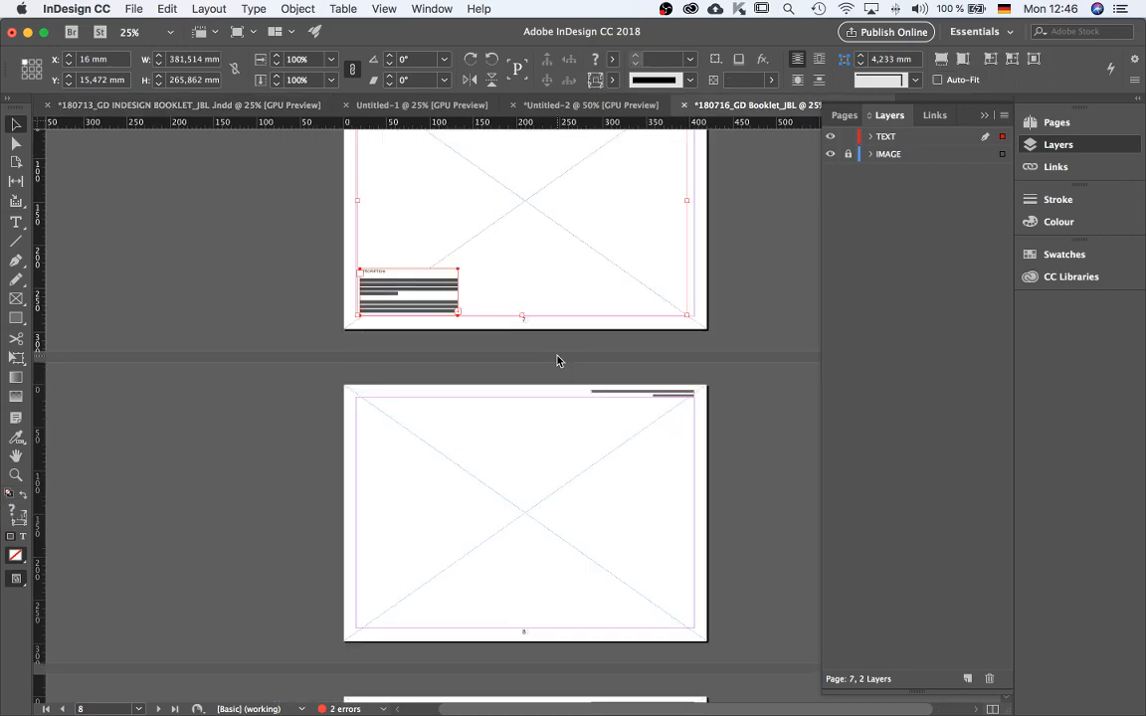
{"action": "left_click", "coordinate": [522, 441]}
{"action": "key", "text": "super+alt+shift+v"}
{"action": "left_click", "coordinate": [653, 474]}
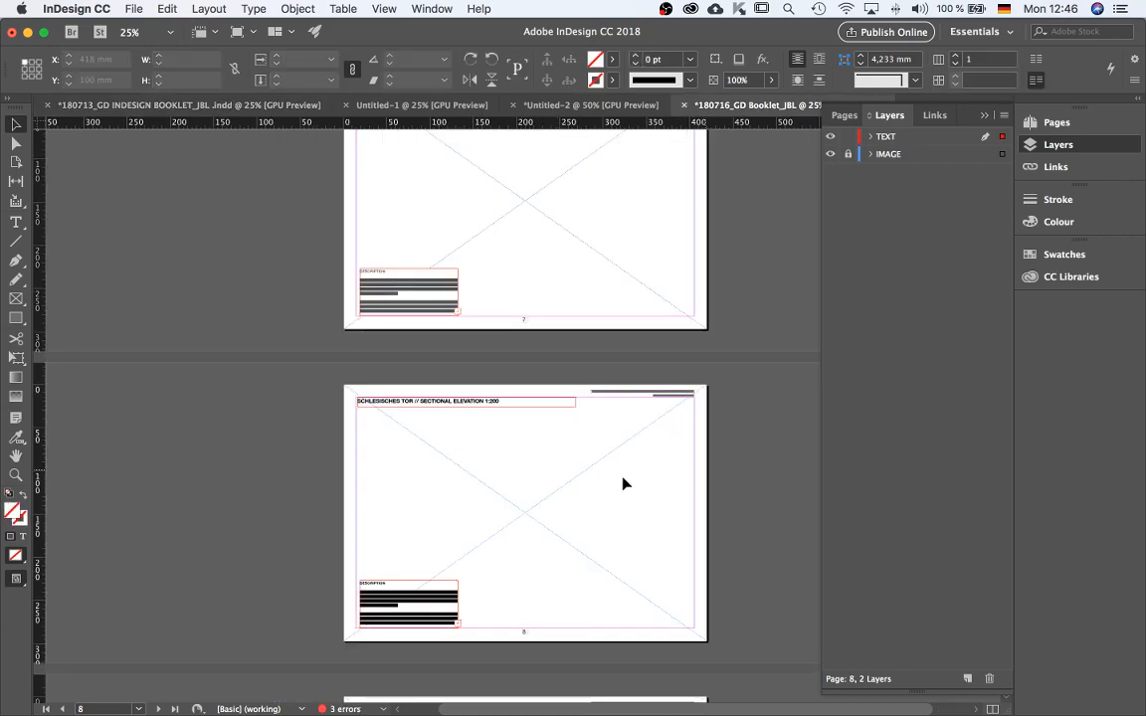
Copy page 9's SECTION 1:200 title and description frames from the earlier booklet and paste them in place on page 9.
{"action": "scroll", "coordinate": [556, 503], "scroll_direction": "down", "scroll_amount": 5}
{"action": "left_click", "coordinate": [271, 107]}
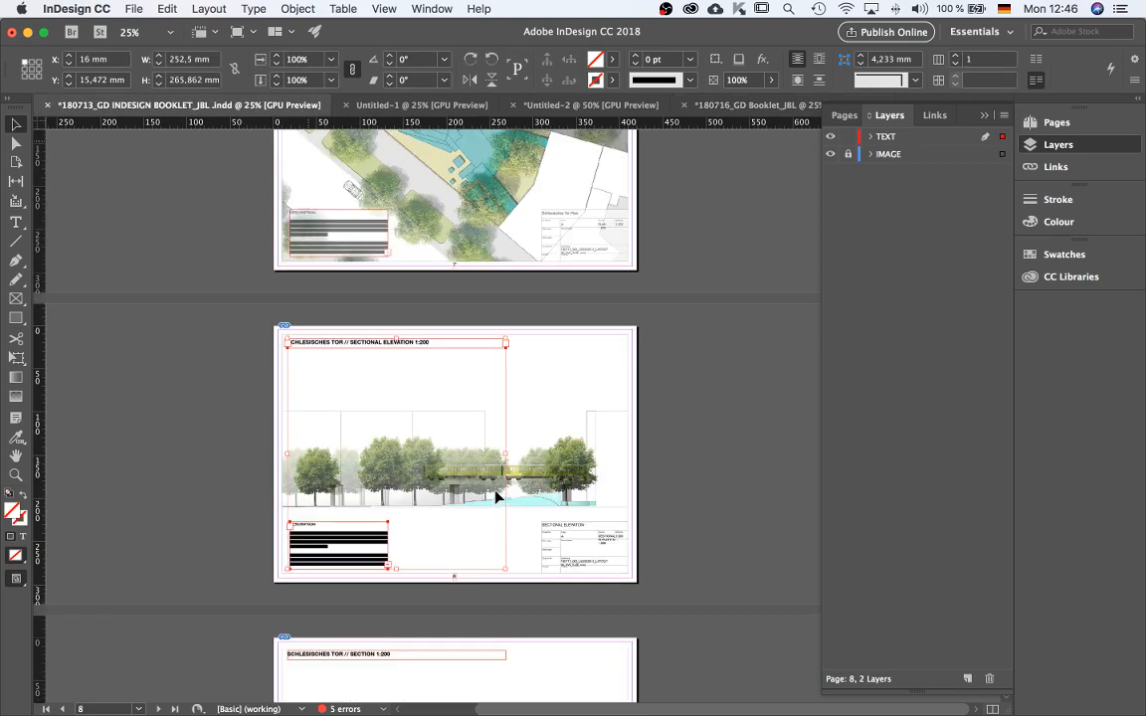
{"action": "scroll", "coordinate": [418, 562], "scroll_direction": "down", "scroll_amount": 3}
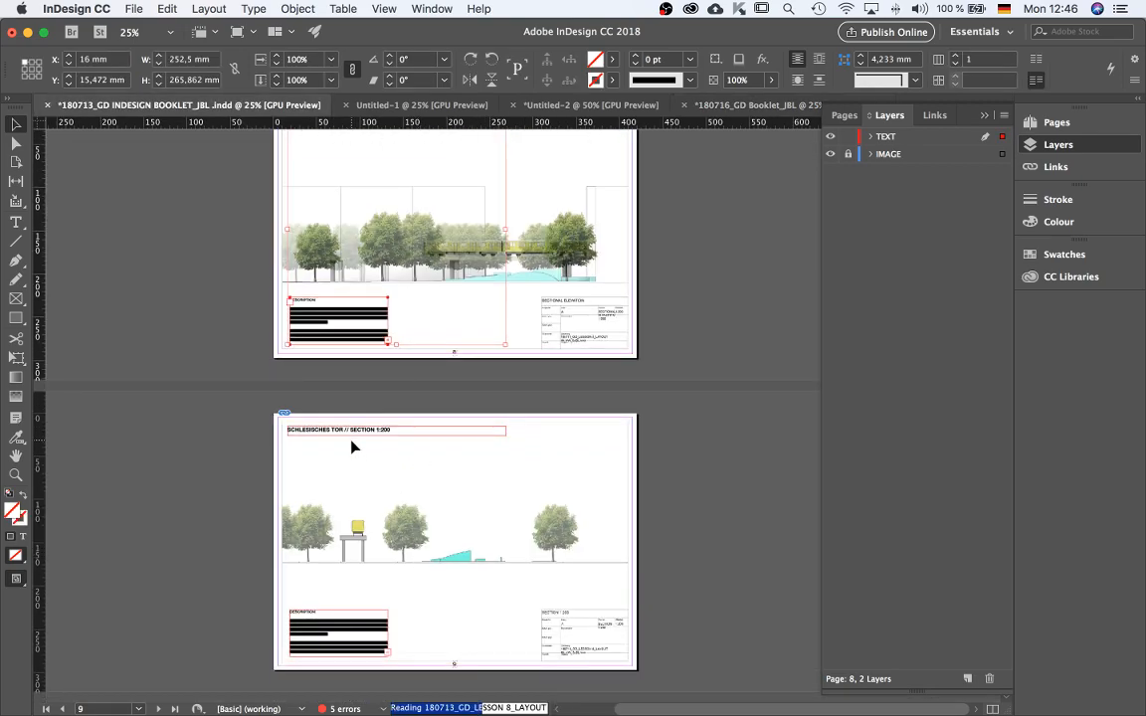
{"action": "key", "text": "super+alt+shift+v"}
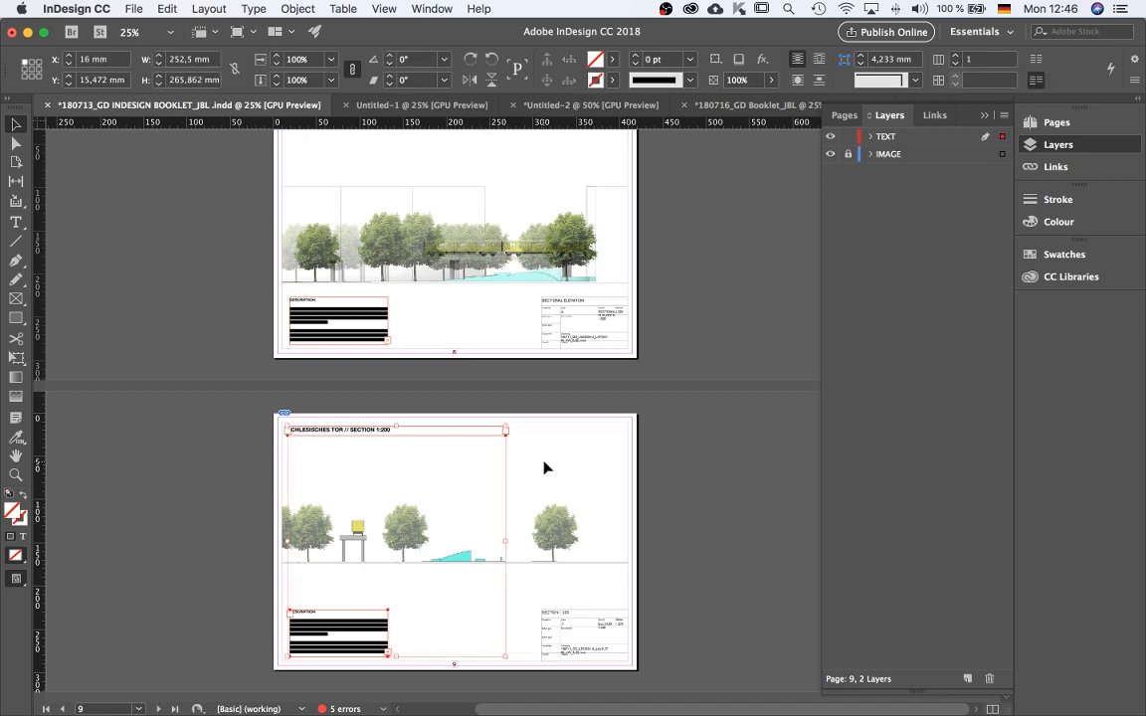
{"action": "left_click", "coordinate": [716, 103]}
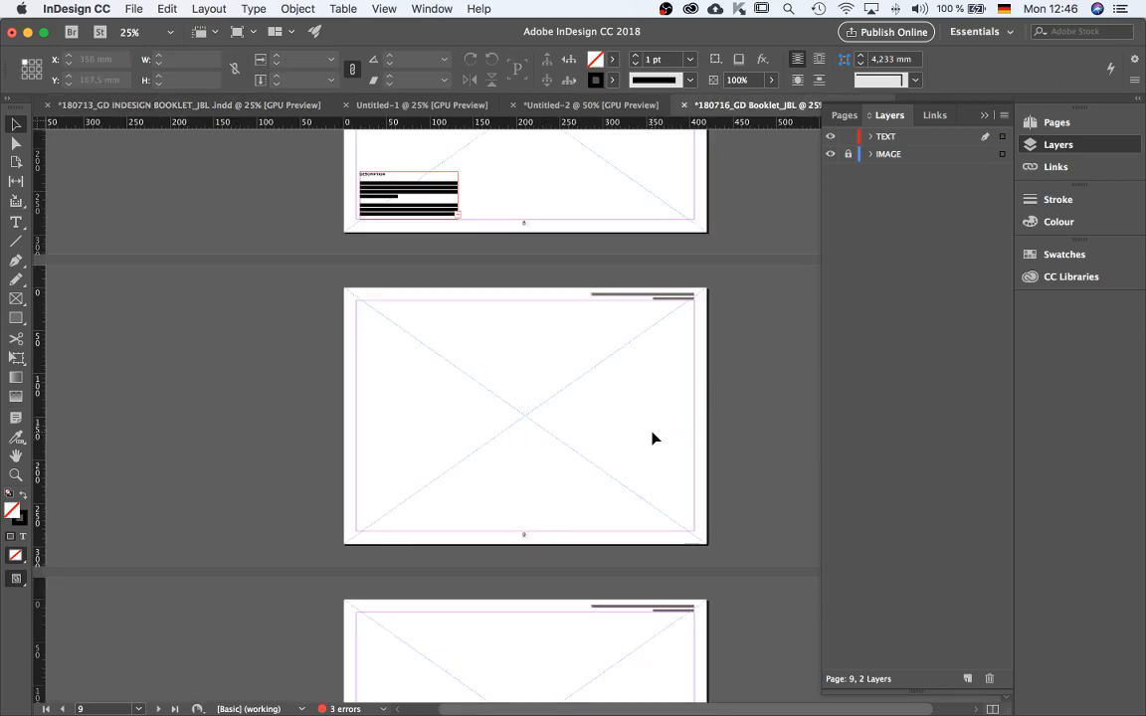
{"action": "key", "text": "super+alt+shift+v"}
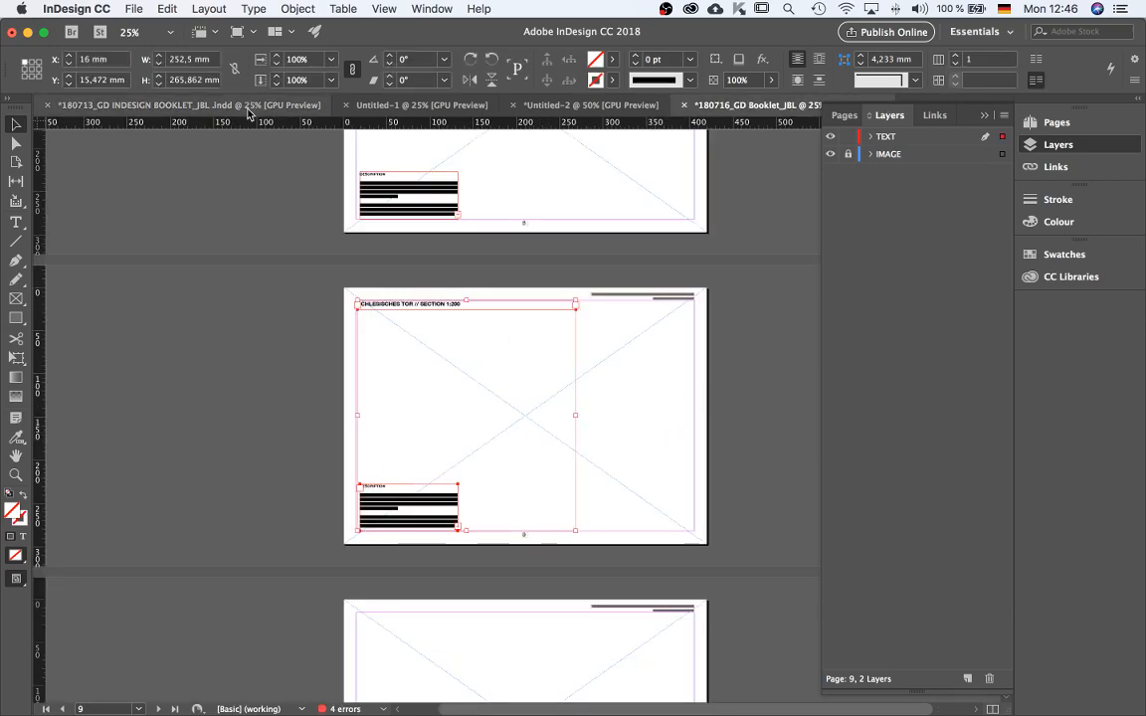
Paste the same SECTION 1:200 title and description frames in place on page 10.
{"action": "left_click", "coordinate": [260, 105]}
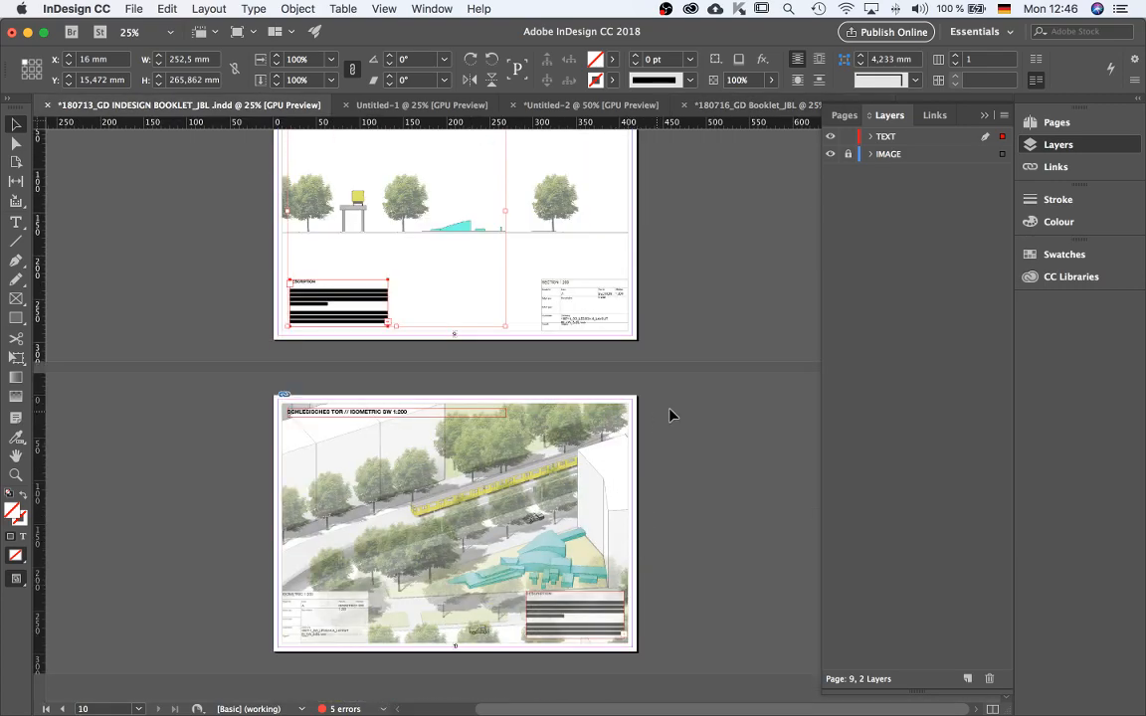
{"action": "left_click", "coordinate": [756, 106]}
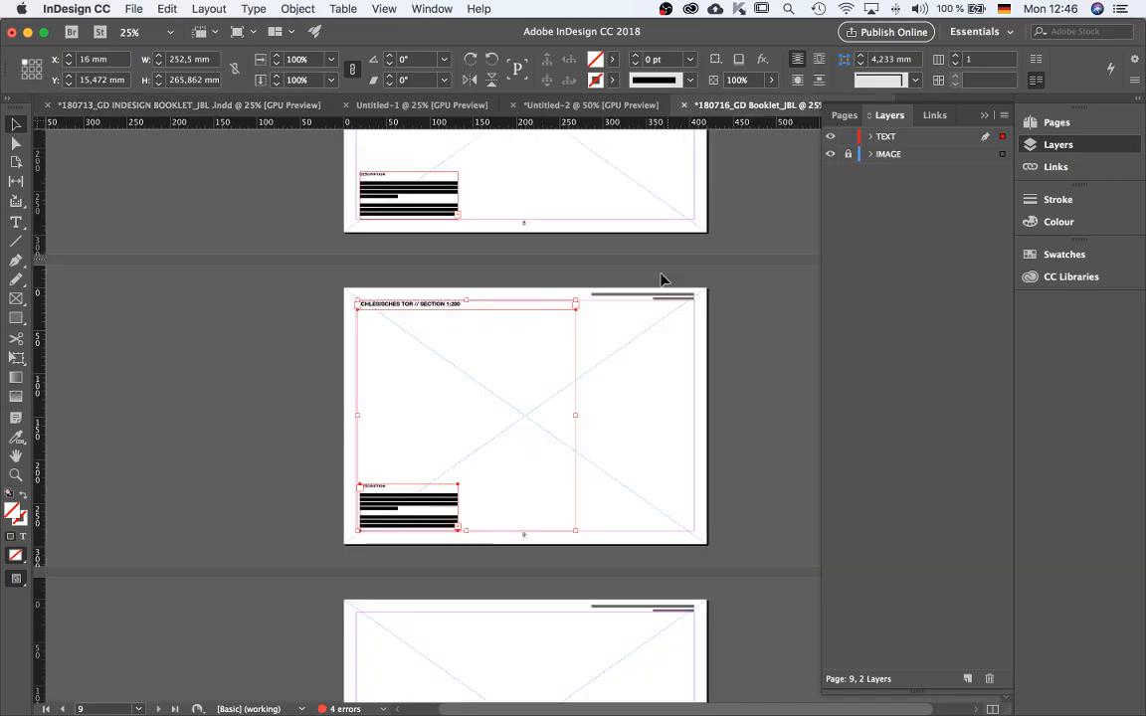
{"action": "scroll", "coordinate": [652, 406], "scroll_direction": "down", "scroll_amount": 3}
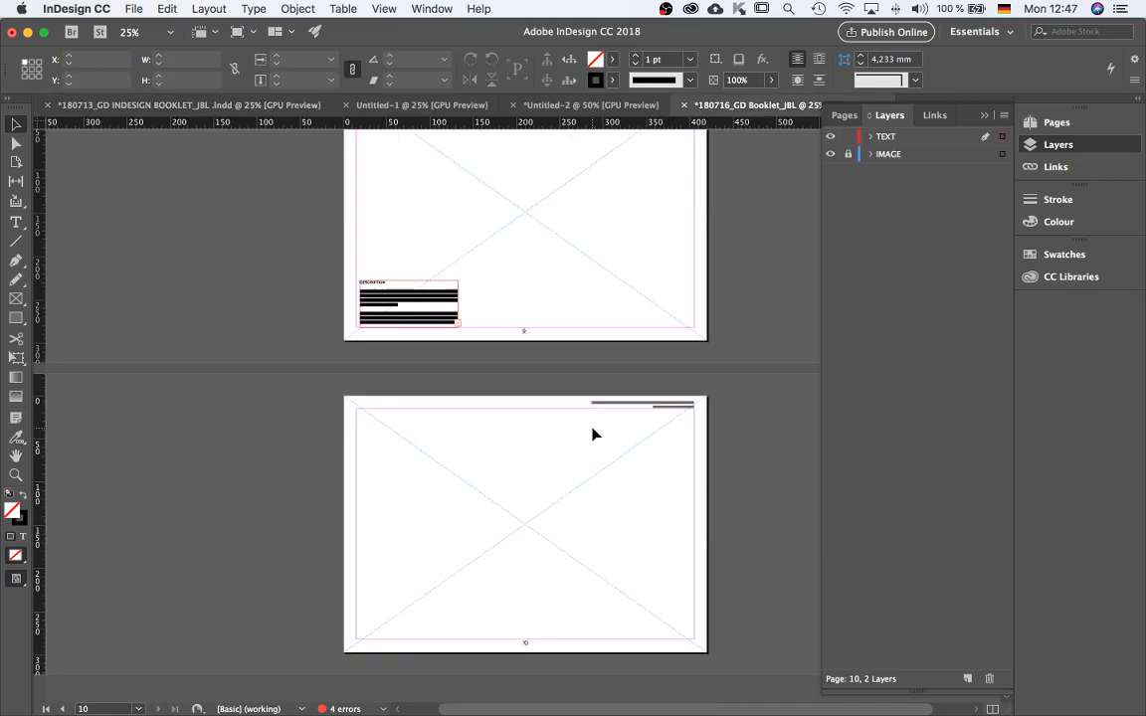
{"action": "left_click", "coordinate": [712, 287]}
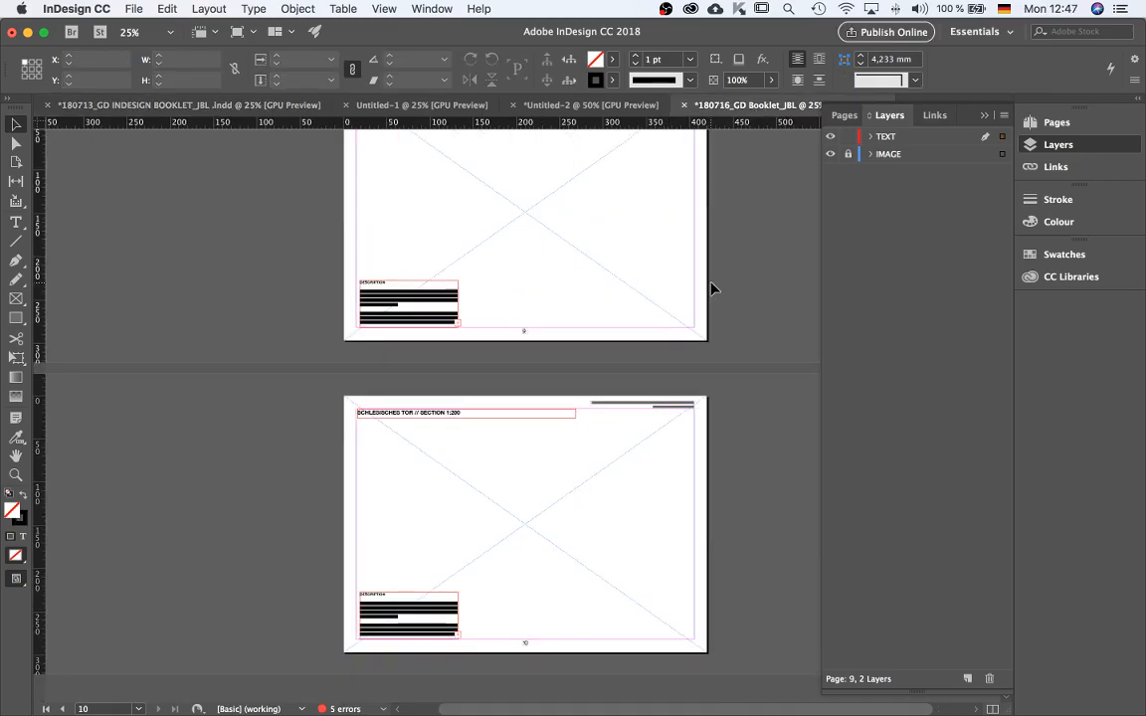
Scroll through the opening pages of both booklets to compare their layouts.
{"action": "scroll", "coordinate": [727, 248], "scroll_direction": "up", "scroll_amount": 10}
{"action": "scroll", "coordinate": [747, 315], "scroll_direction": "up", "scroll_amount": 15}
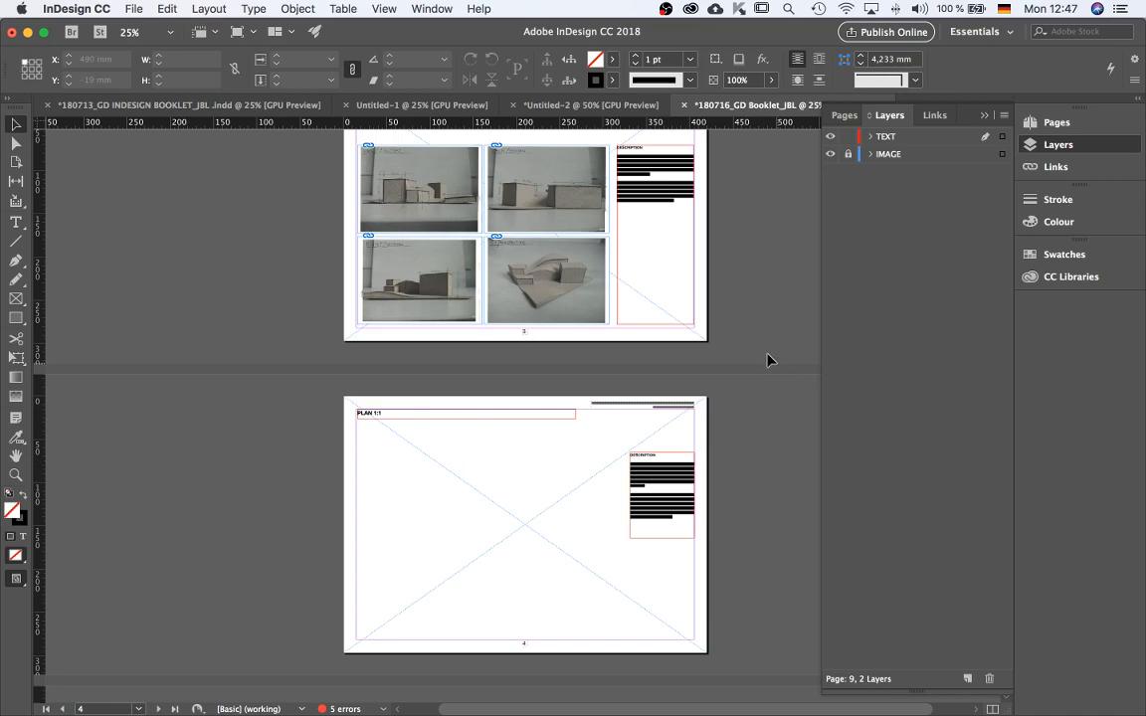
{"action": "left_click", "coordinate": [259, 107]}
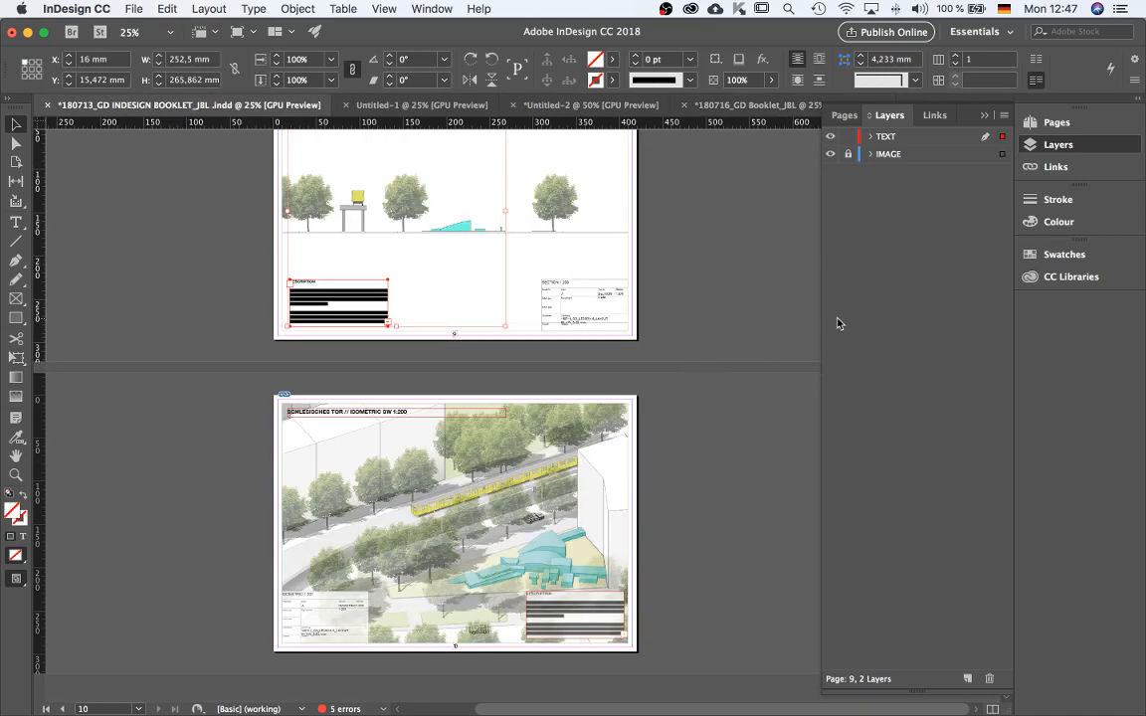
{"action": "scroll", "coordinate": [545, 283], "scroll_direction": "up", "scroll_amount": 20}
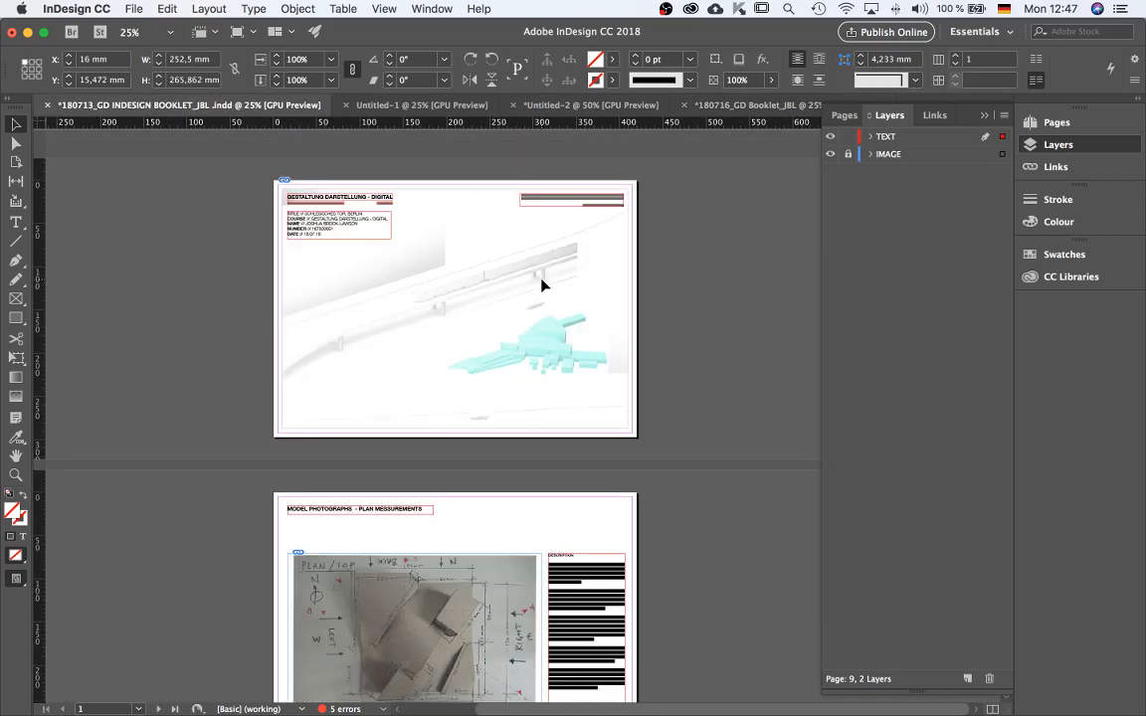
{"action": "scroll", "coordinate": [542, 285], "scroll_direction": "down", "scroll_amount": 6}
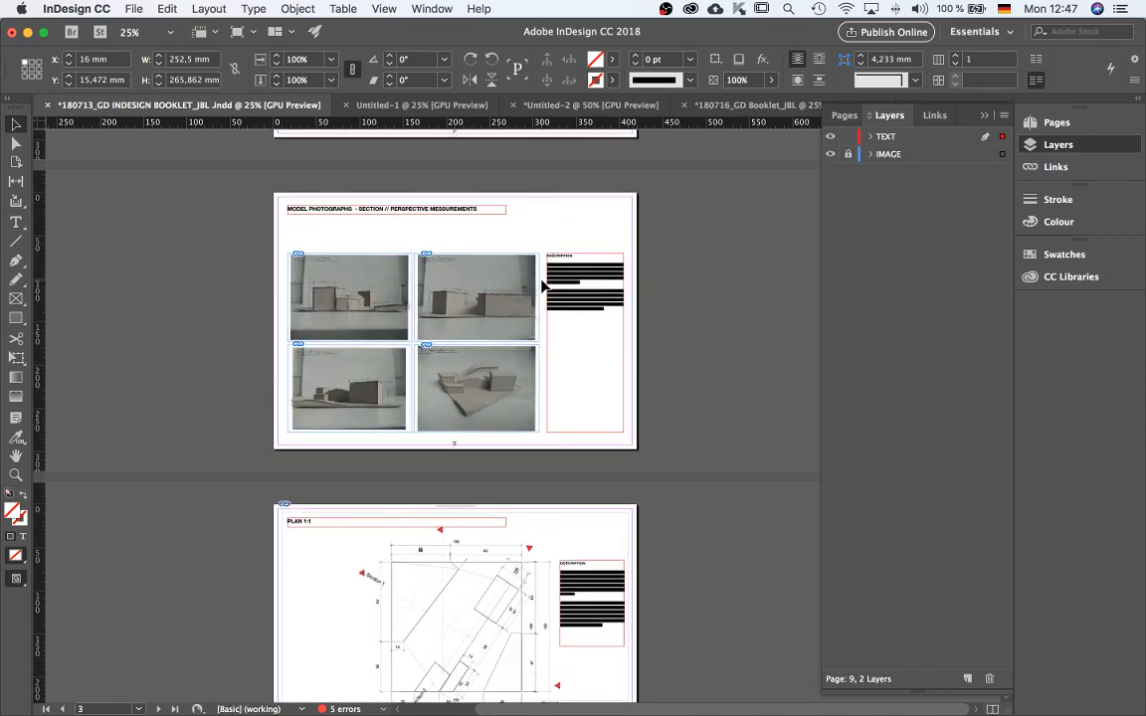
{"action": "scroll", "coordinate": [542, 286], "scroll_direction": "down", "scroll_amount": 2}
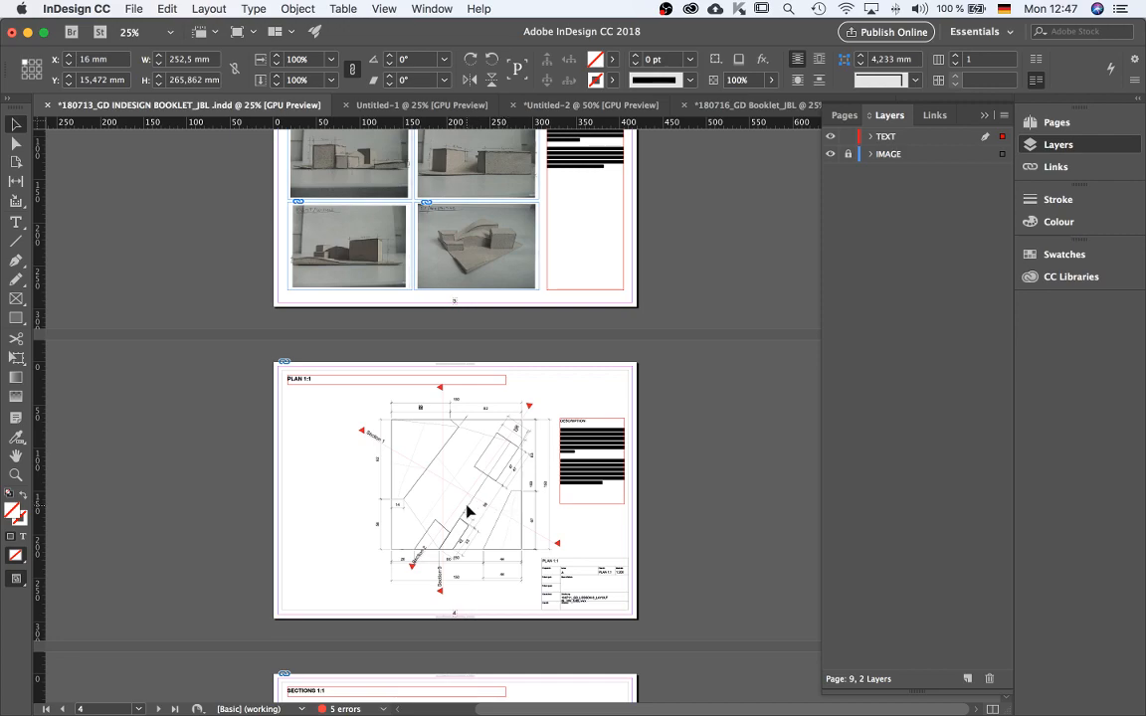
{"action": "left_click", "coordinate": [753, 105]}
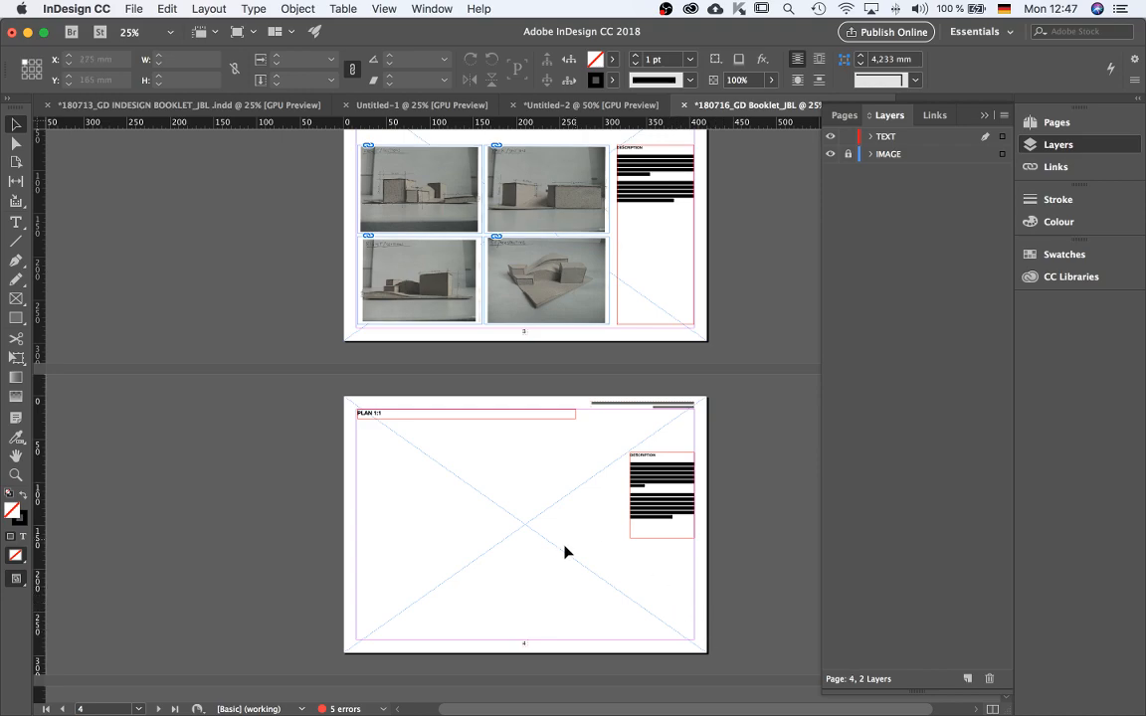
{"action": "scroll", "coordinate": [573, 577], "scroll_direction": "up", "scroll_amount": 2}
{"action": "scroll", "coordinate": [573, 577], "scroll_direction": "down", "scroll_amount": 2}
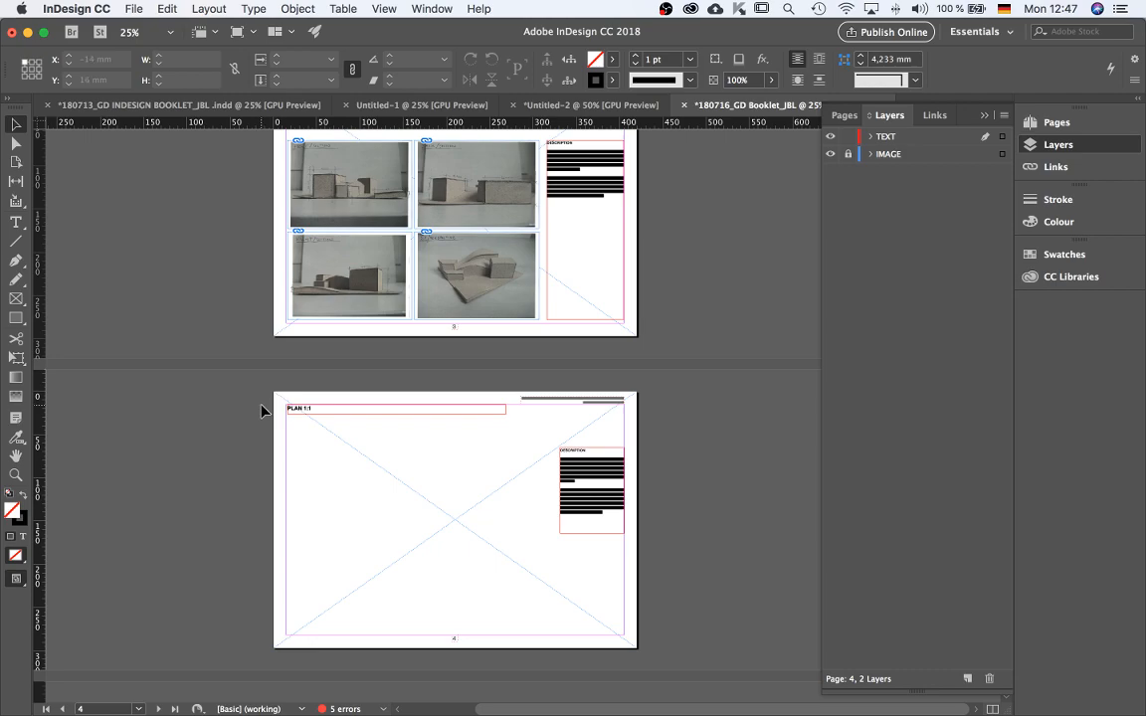
Lock the TEXT layer and make the IMAGE layer the active, unlocked layer.
{"action": "scroll", "coordinate": [262, 410], "scroll_direction": "up", "scroll_amount": 1}
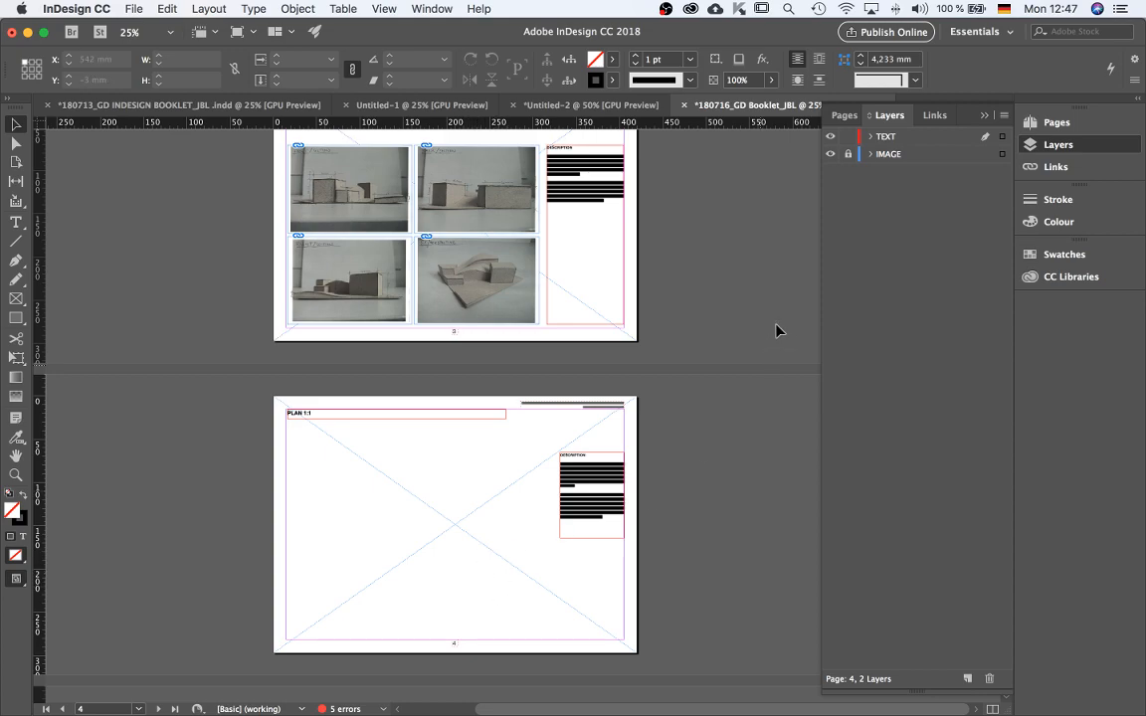
{"action": "left_click", "coordinate": [847, 136]}
{"action": "left_click", "coordinate": [848, 153]}
{"action": "left_click", "coordinate": [984, 156]}
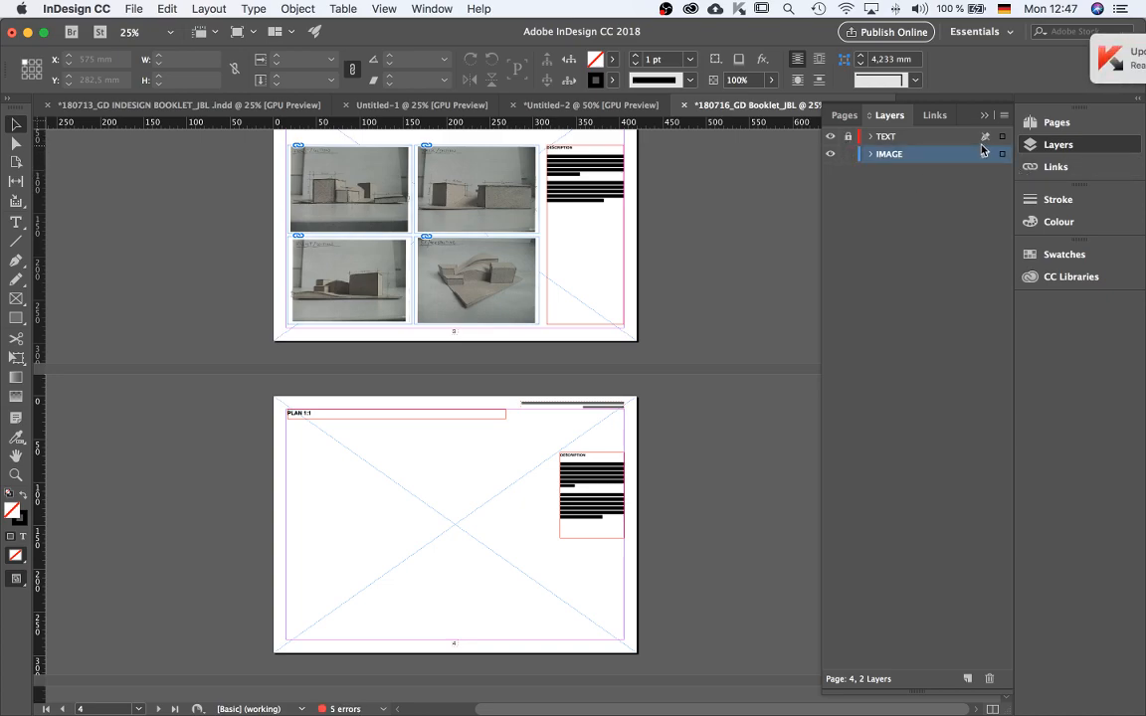
{"action": "left_click", "coordinate": [985, 142]}
{"action": "left_click", "coordinate": [1004, 157]}
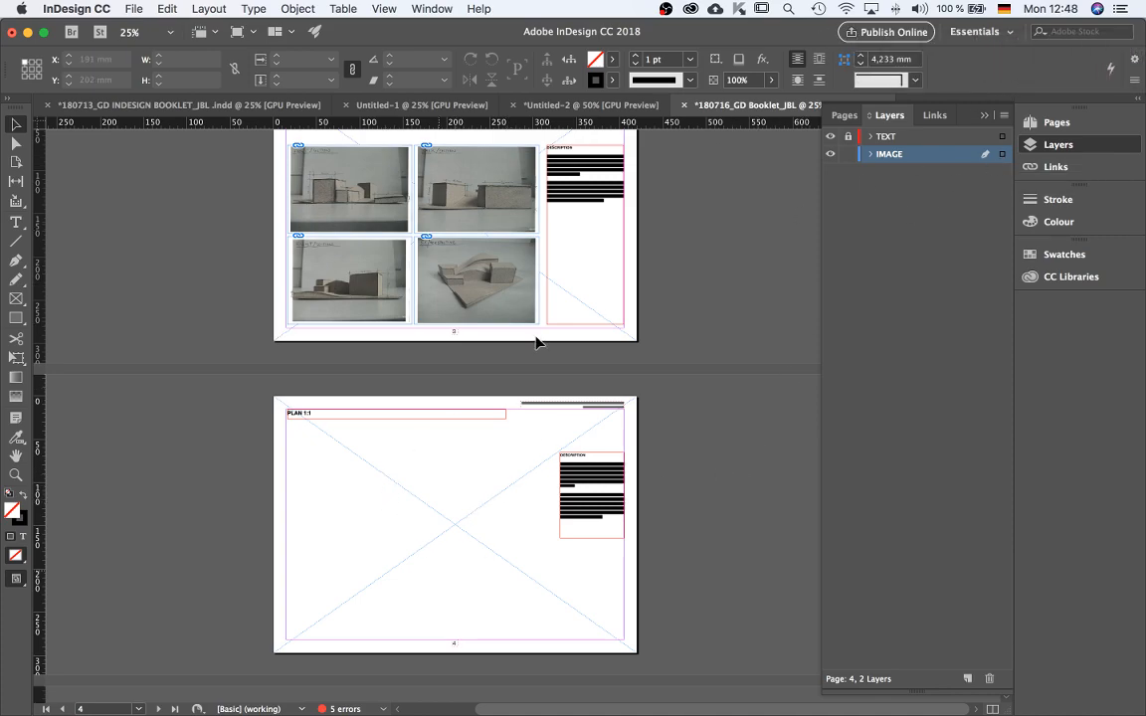
Place 180713_GESTALTUNG DARSTELLUNG DIGITAL_PLAN_JBL.pdf from the IMAGES 1_1 folder to fill page 4.
{"action": "key", "text": "super+d"}
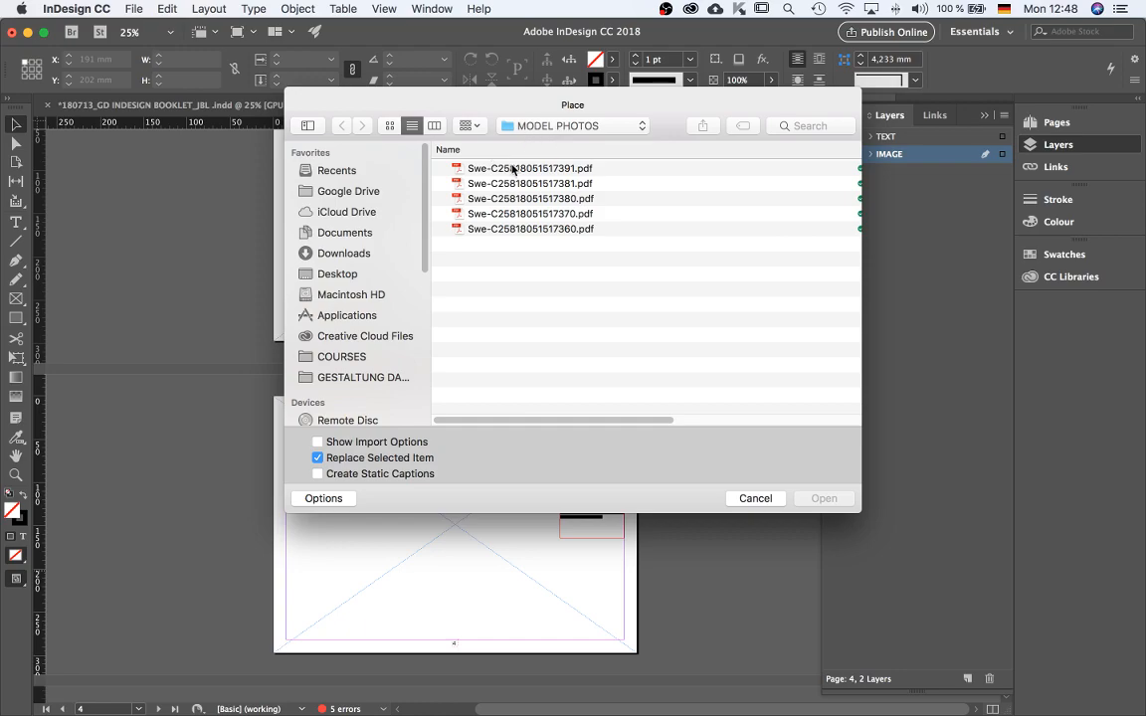
{"action": "left_click", "coordinate": [513, 169]}
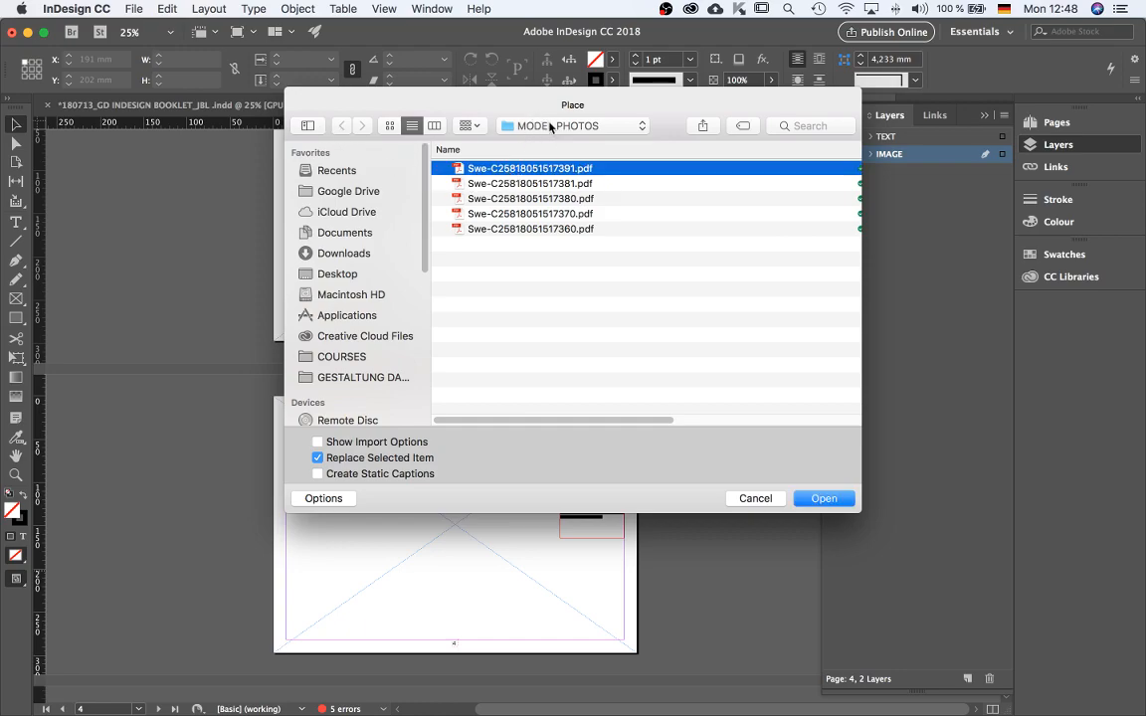
{"action": "left_click", "coordinate": [549, 126]}
{"action": "left_click", "coordinate": [546, 142]}
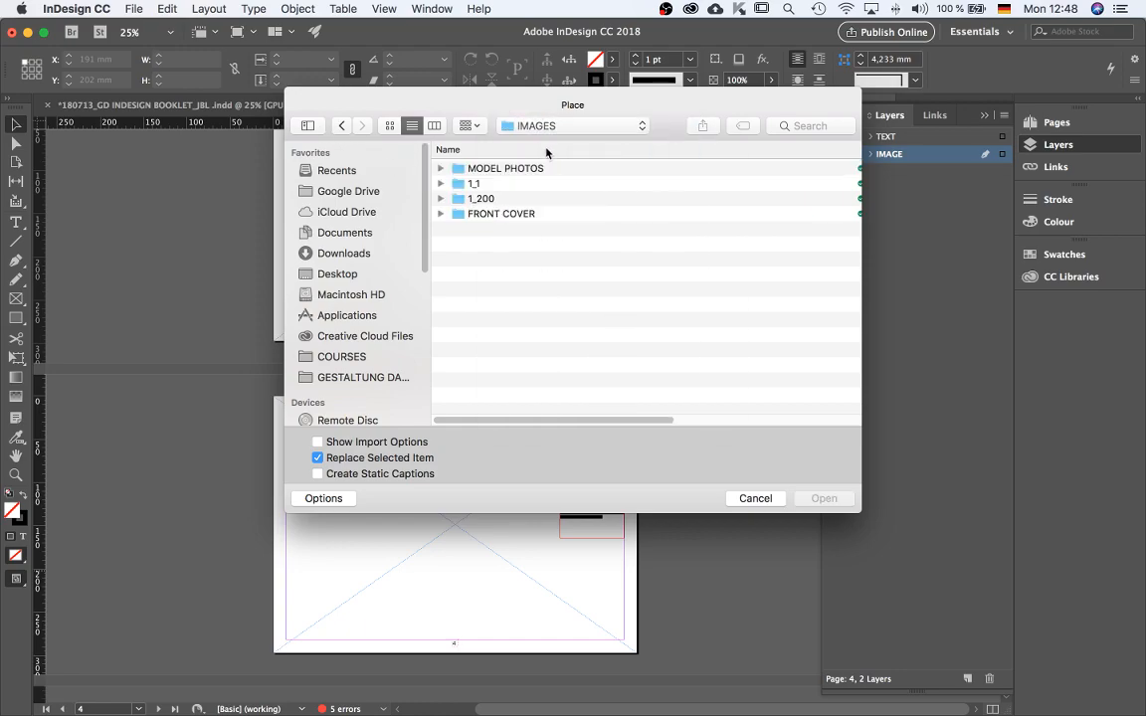
{"action": "left_click", "coordinate": [487, 184]}
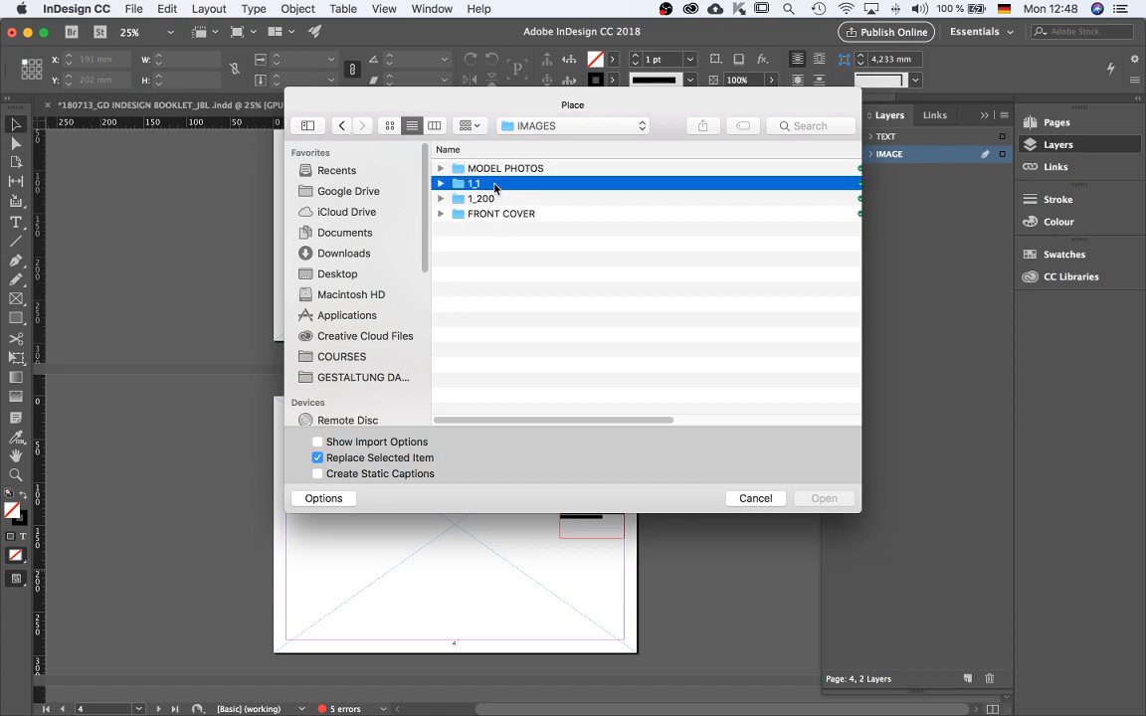
{"action": "double_click", "coordinate": [488, 184]}
{"action": "left_click", "coordinate": [532, 169]}
{"action": "key", "text": "space"}
{"action": "key", "text": "Down"}
{"action": "key", "text": "Down"}
{"action": "key", "text": "space"}
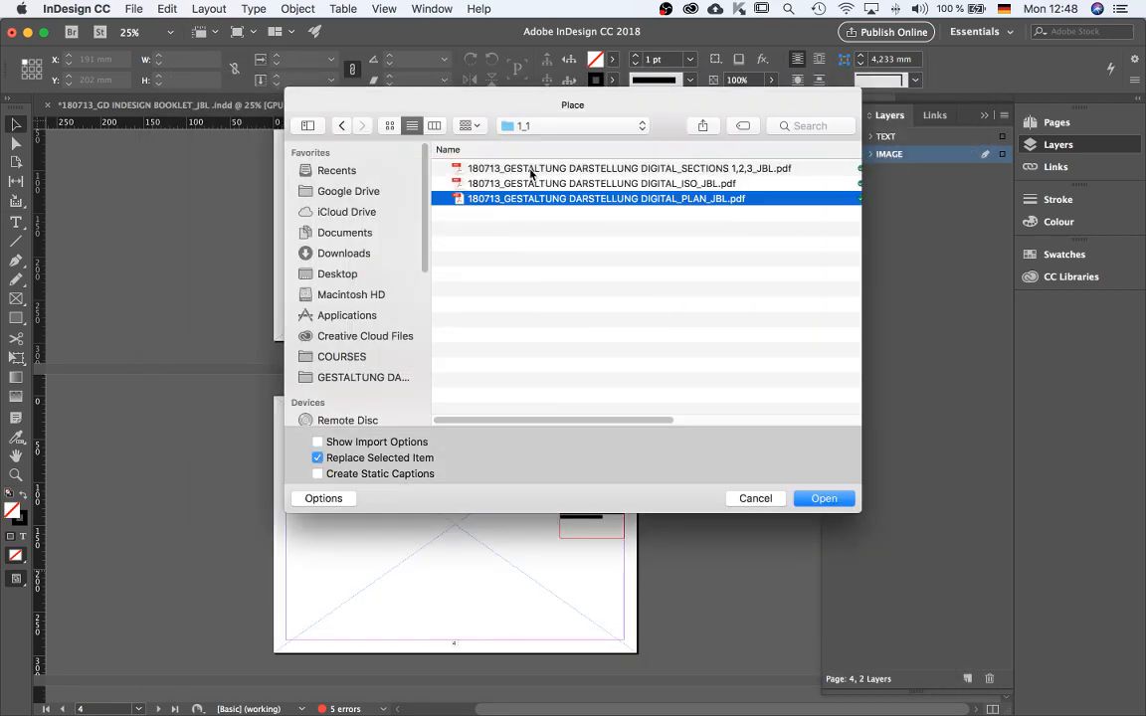
{"action": "left_click", "coordinate": [815, 498]}
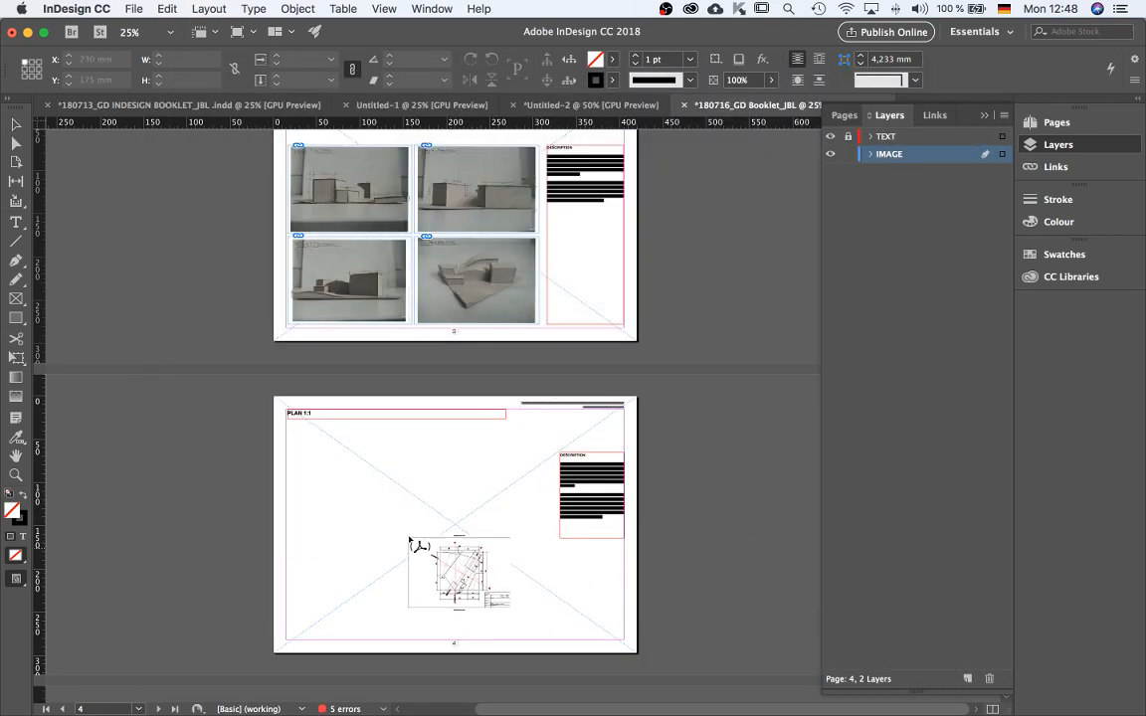
{"action": "left_click", "coordinate": [394, 499]}
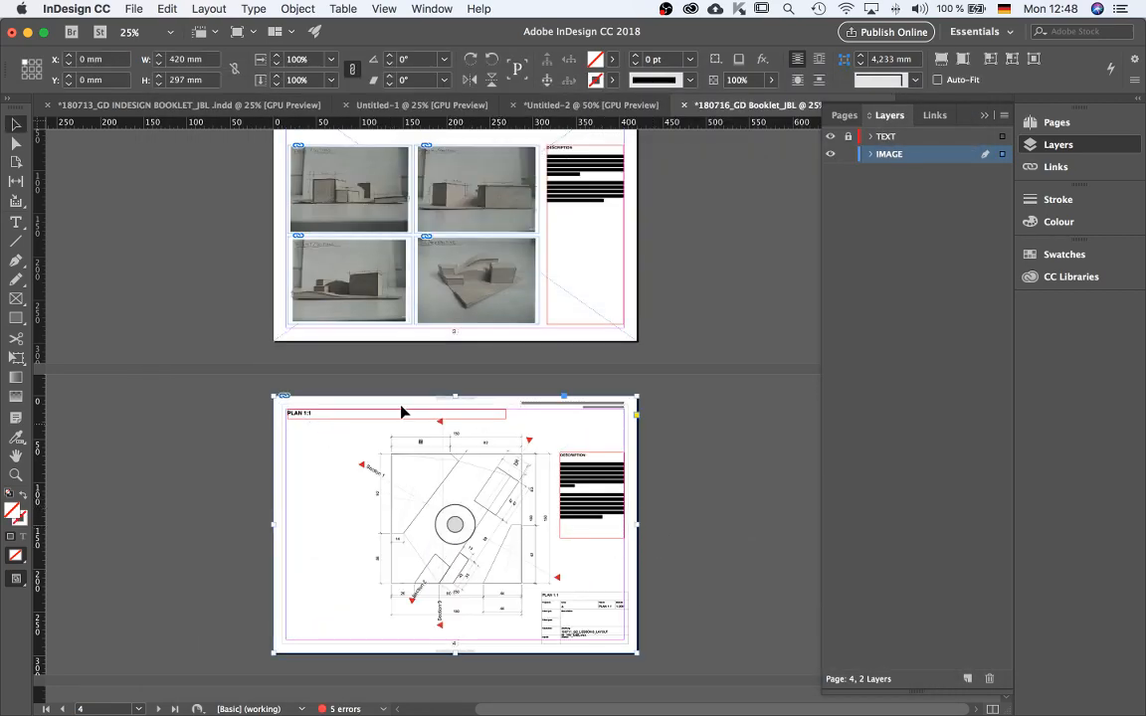
{"action": "left_click", "coordinate": [665, 435]}
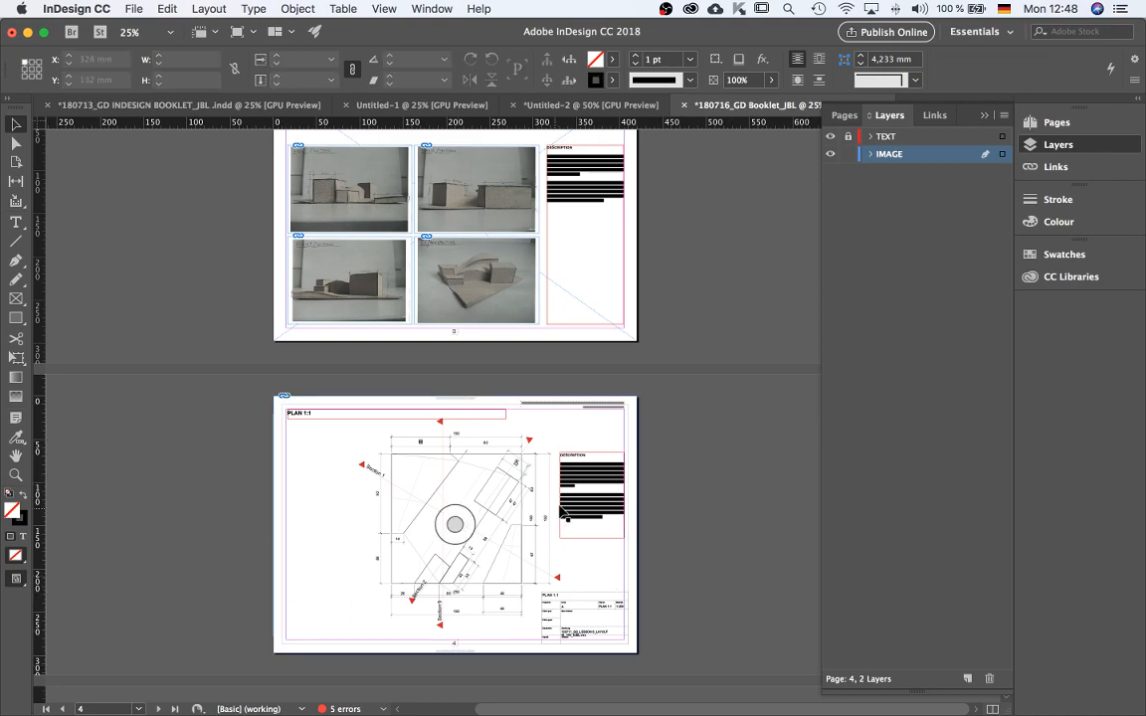
Place 180713_GESTALTUNG DARSTELLUNG DIGITAL_ISO_JBL.pdf on page 6, the ISOMETRIC 1:1 page.
{"action": "scroll", "coordinate": [569, 502], "scroll_direction": "down", "scroll_amount": 10}
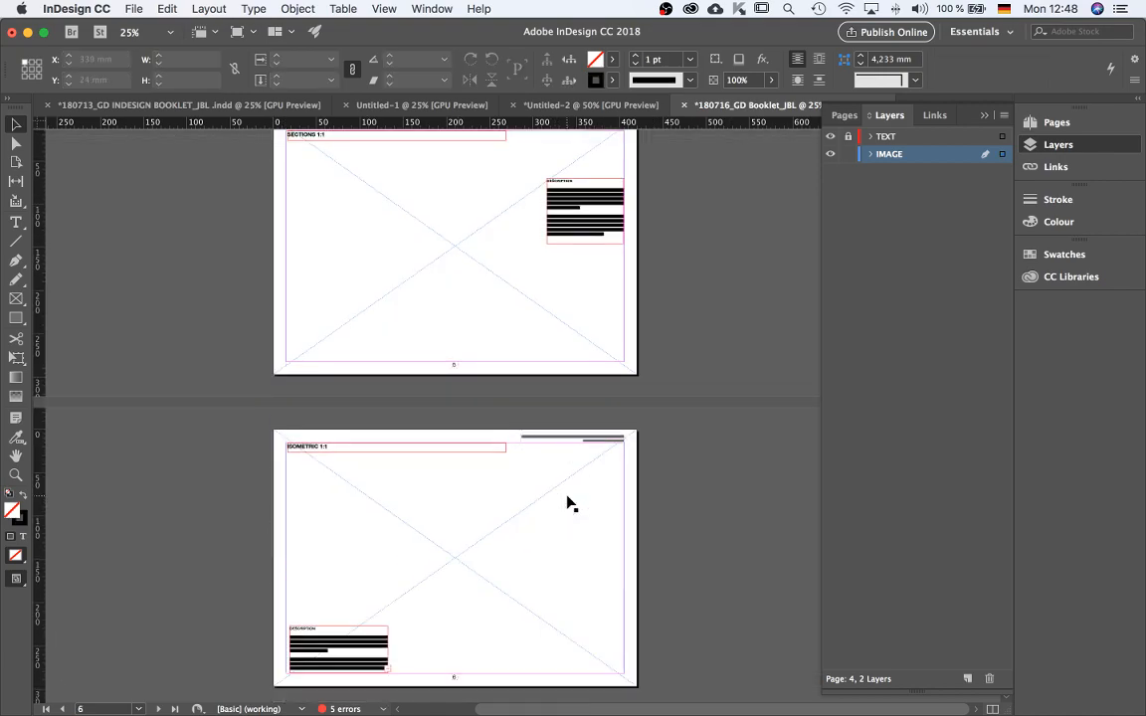
{"action": "scroll", "coordinate": [477, 508], "scroll_direction": "down", "scroll_amount": 3}
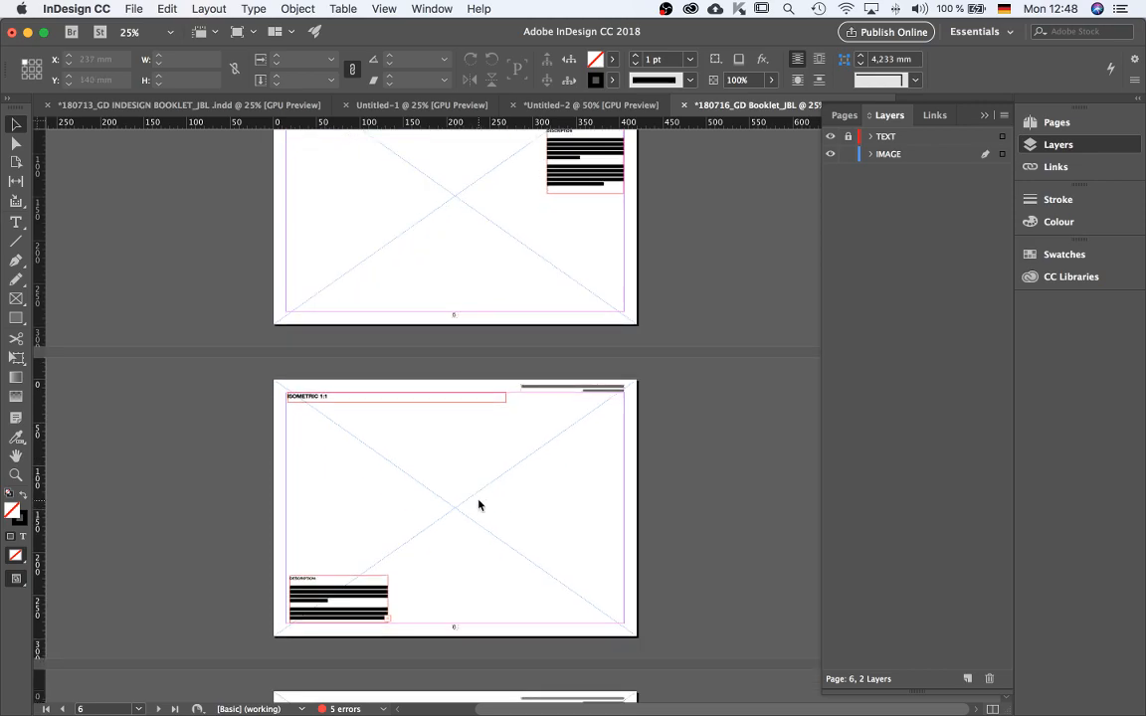
{"action": "key", "text": "super+d"}
{"action": "left_click", "coordinate": [634, 187]}
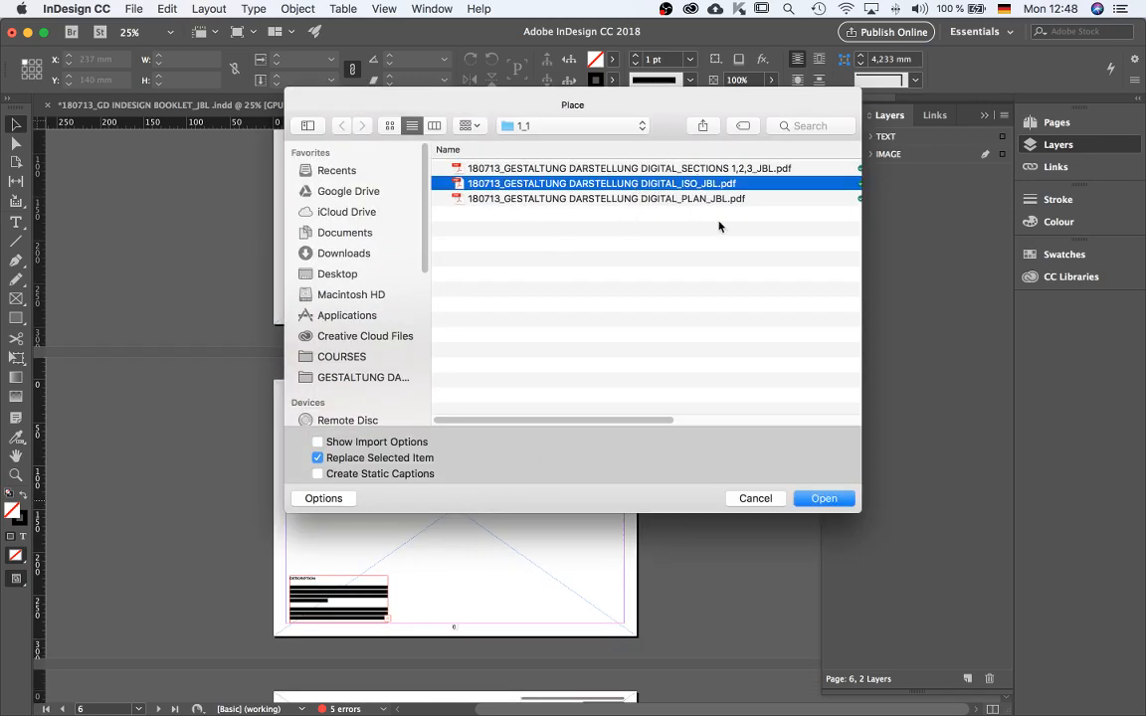
{"action": "left_click", "coordinate": [813, 499]}
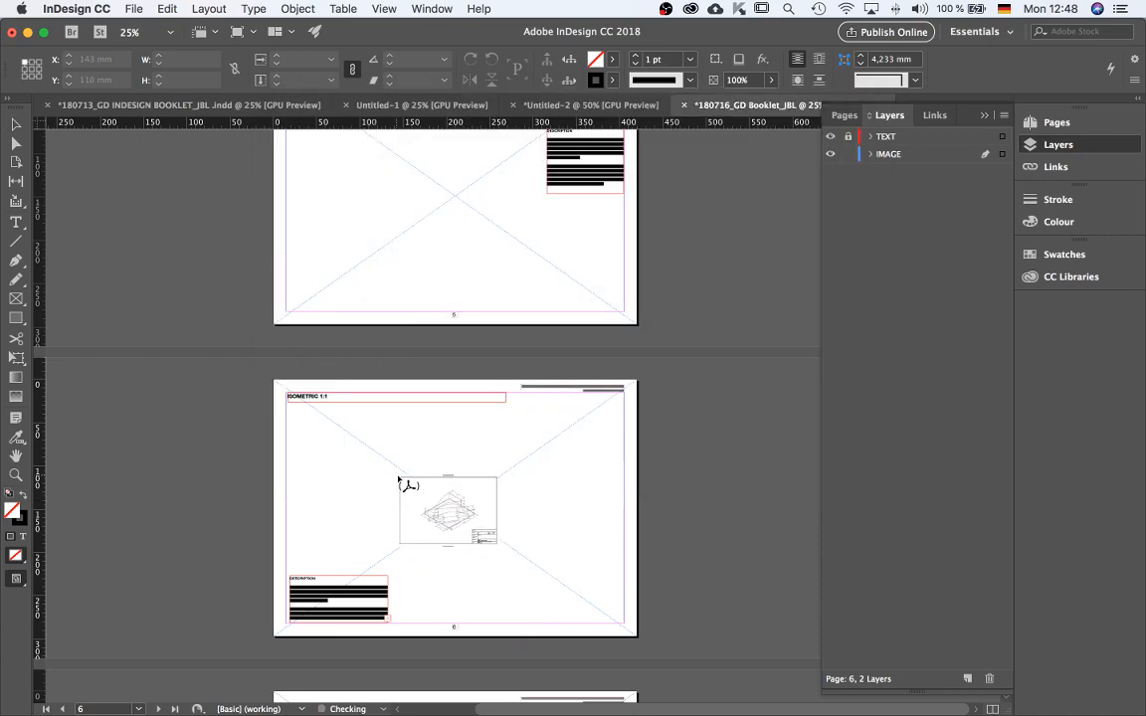
{"action": "scroll", "coordinate": [460, 517], "scroll_direction": "down", "scroll_amount": 5}
{"action": "scroll", "coordinate": [459, 532], "scroll_direction": "up", "scroll_amount": 1}
{"action": "scroll", "coordinate": [460, 538], "scroll_direction": "up", "scroll_amount": 3}
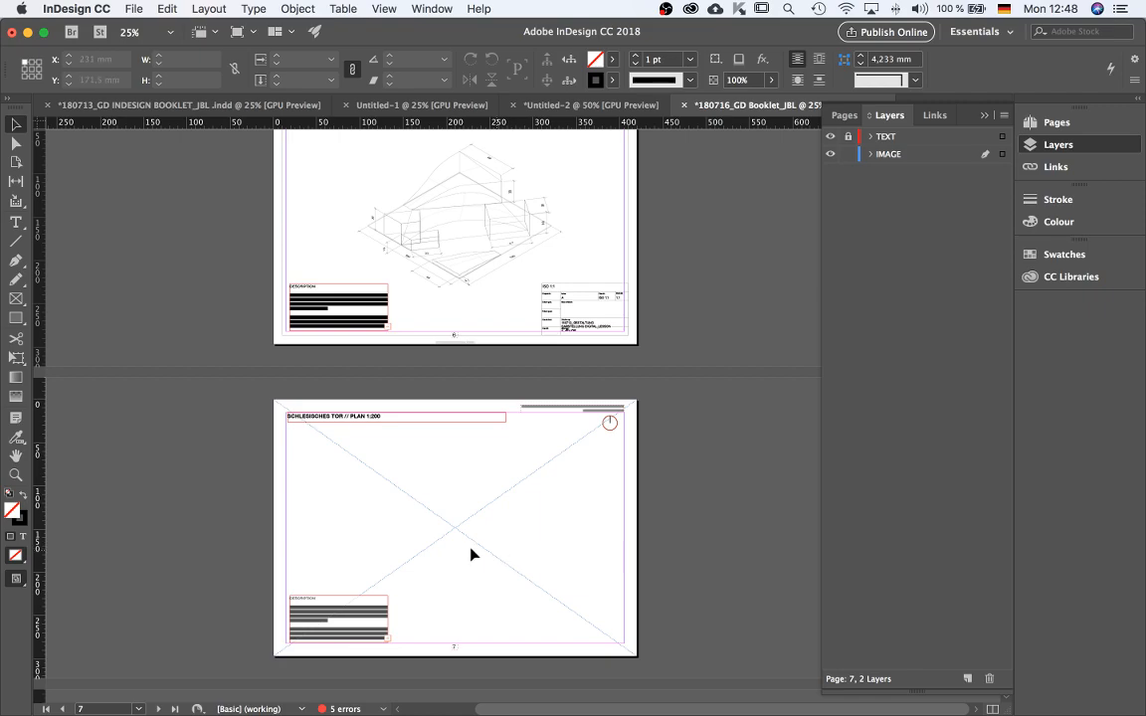
{"action": "scroll", "coordinate": [512, 533], "scroll_direction": "up", "scroll_amount": 8}
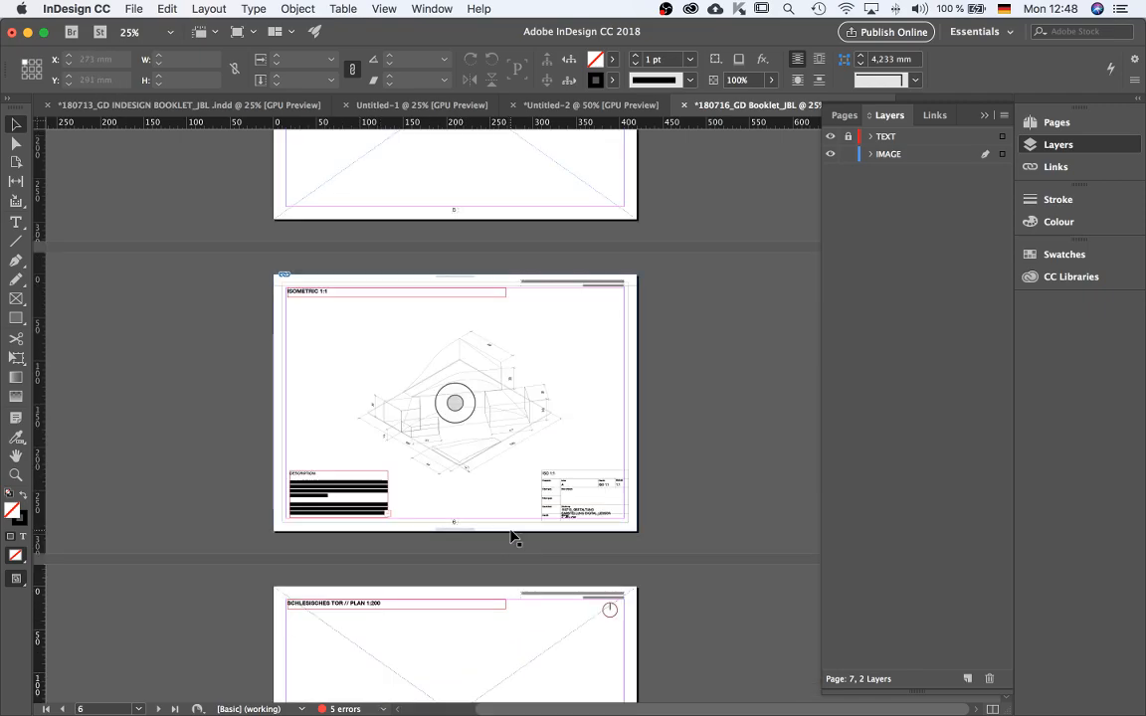
Place 180713_GESTALTUNG DARSTELLUNG DIGITAL_SECTIONS 1,2,3_JBL.pdf on page 5, the SECTIONS 1:1 page.
{"action": "scroll", "coordinate": [512, 538], "scroll_direction": "up", "scroll_amount": 3}
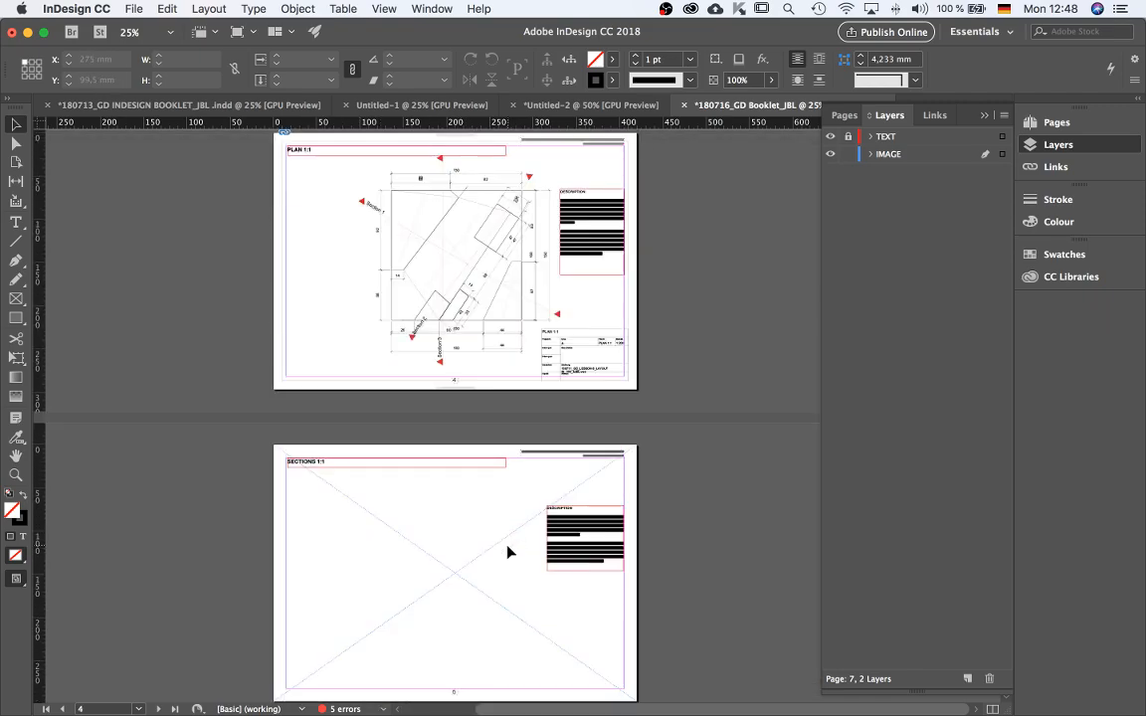
{"action": "key", "text": "super+d"}
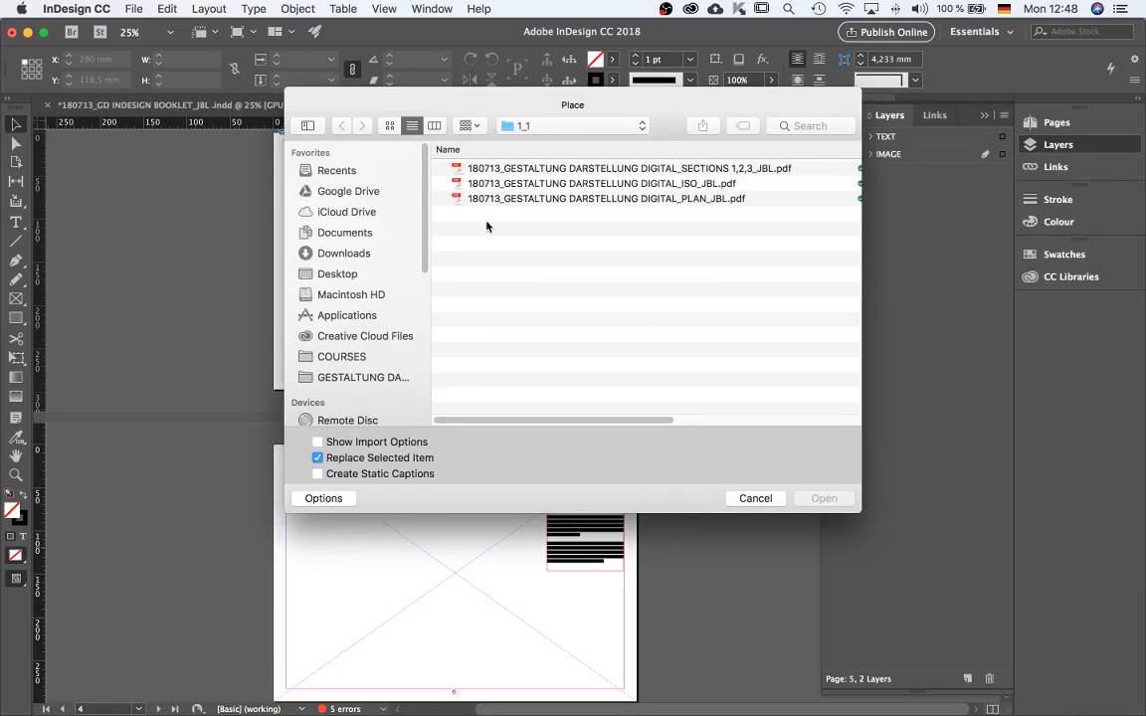
{"action": "left_click", "coordinate": [664, 169]}
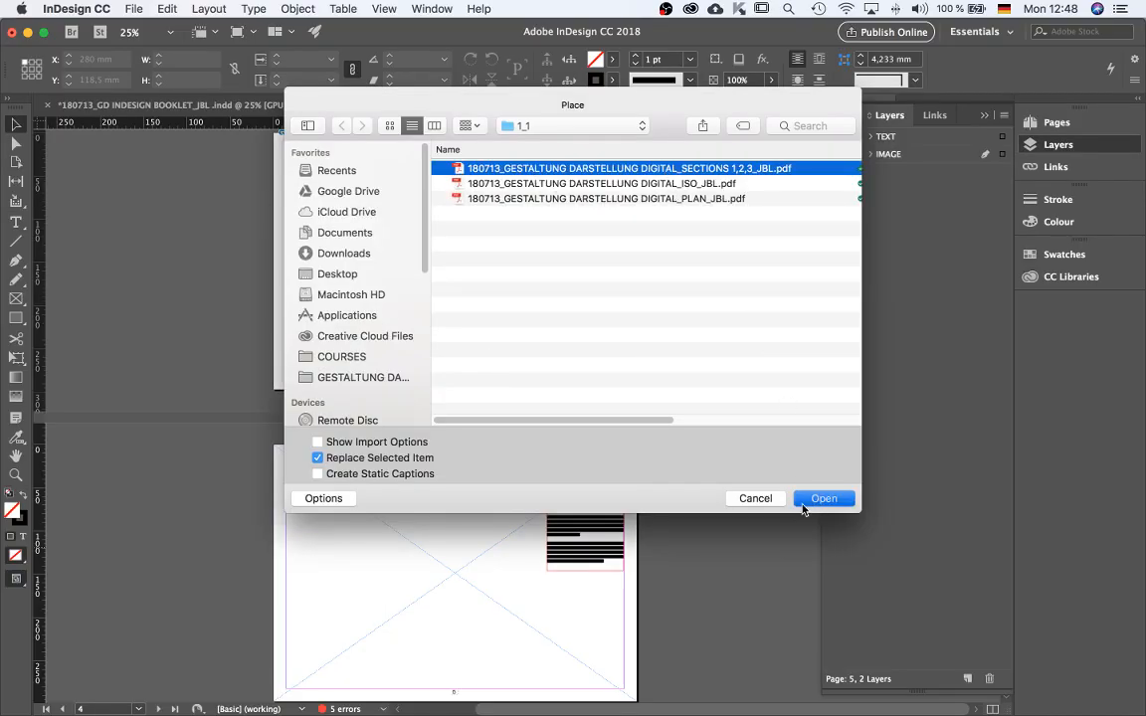
{"action": "left_click", "coordinate": [816, 498]}
{"action": "left_click", "coordinate": [456, 563]}
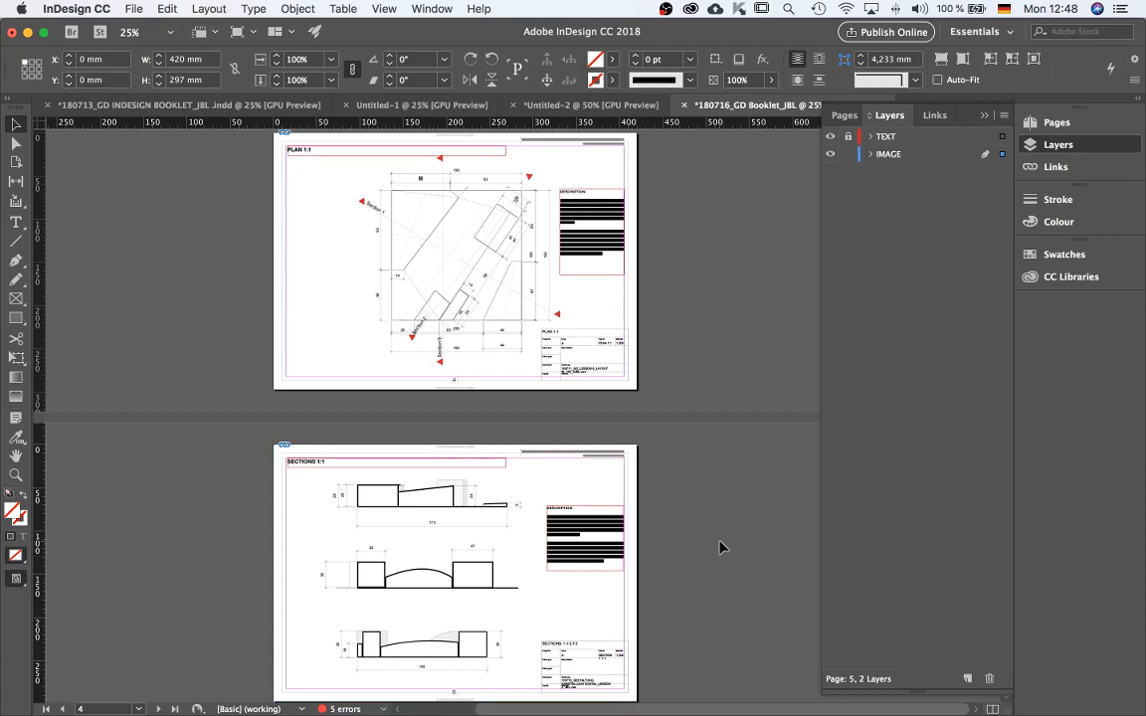
Place 180711_GD_LESSON 8_LAYOUT IN_VW_PLAN_.jpg from the IMAGES 1_200 folder onto page 7.
{"action": "scroll", "coordinate": [613, 578], "scroll_direction": "down", "scroll_amount": 5}
{"action": "scroll", "coordinate": [613, 576], "scroll_direction": "down", "scroll_amount": 10}
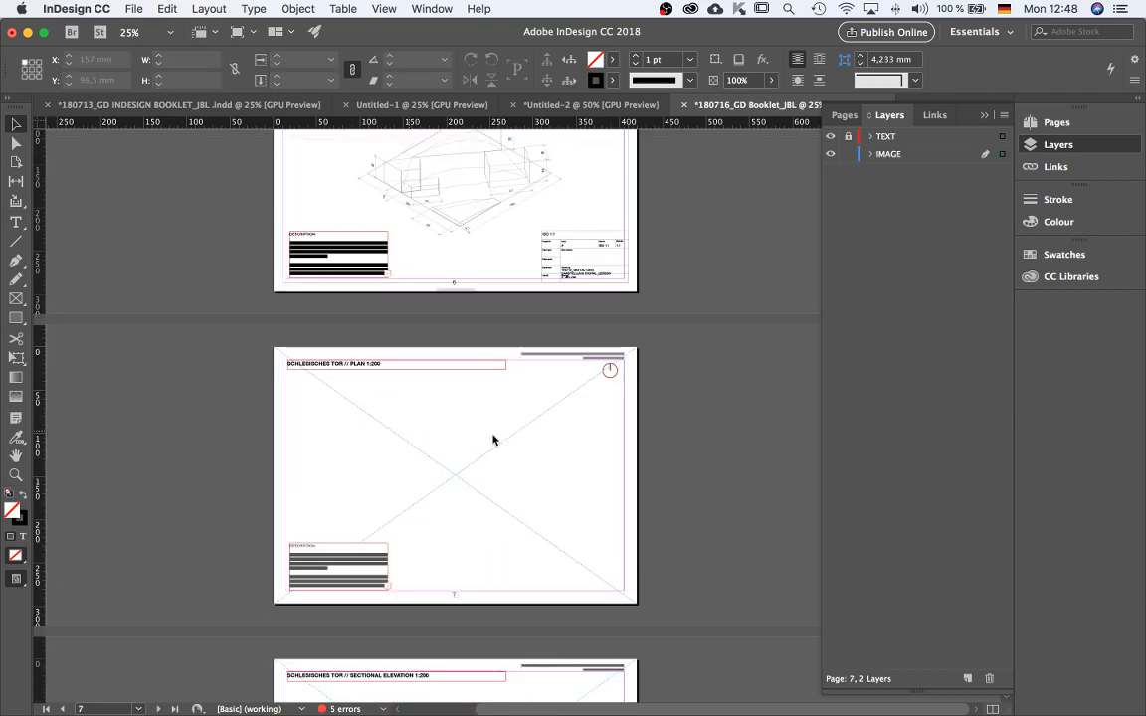
{"action": "key", "text": "super+d"}
{"action": "left_click", "coordinate": [610, 126]}
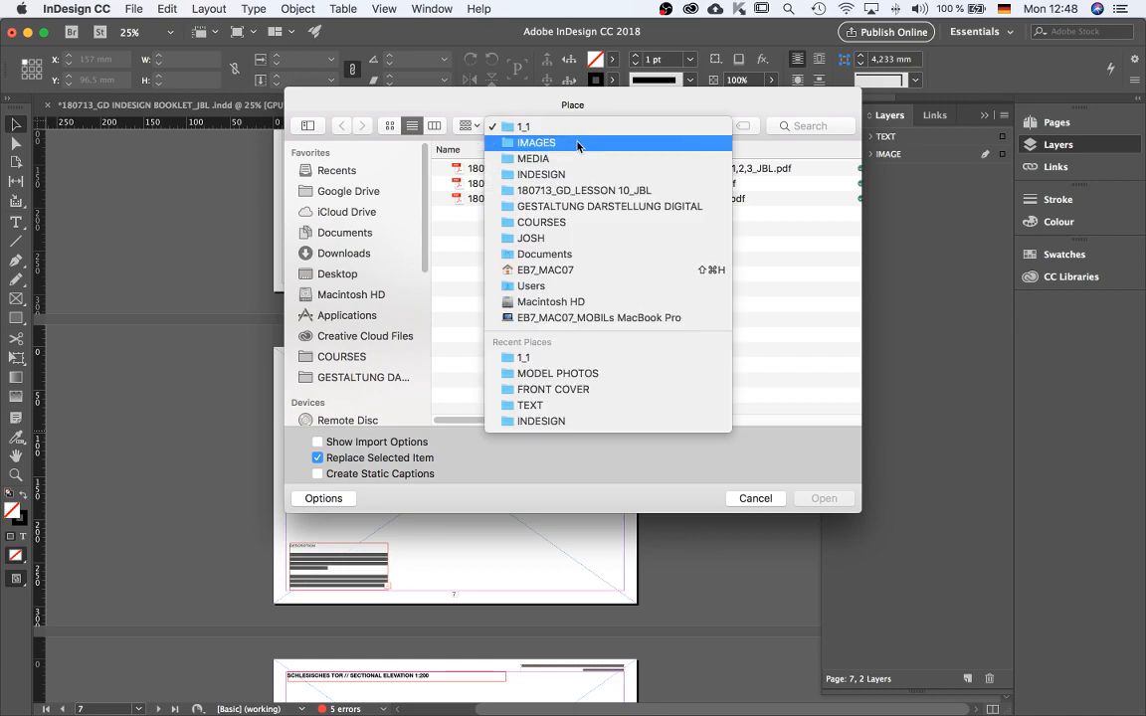
{"action": "left_click", "coordinate": [574, 144]}
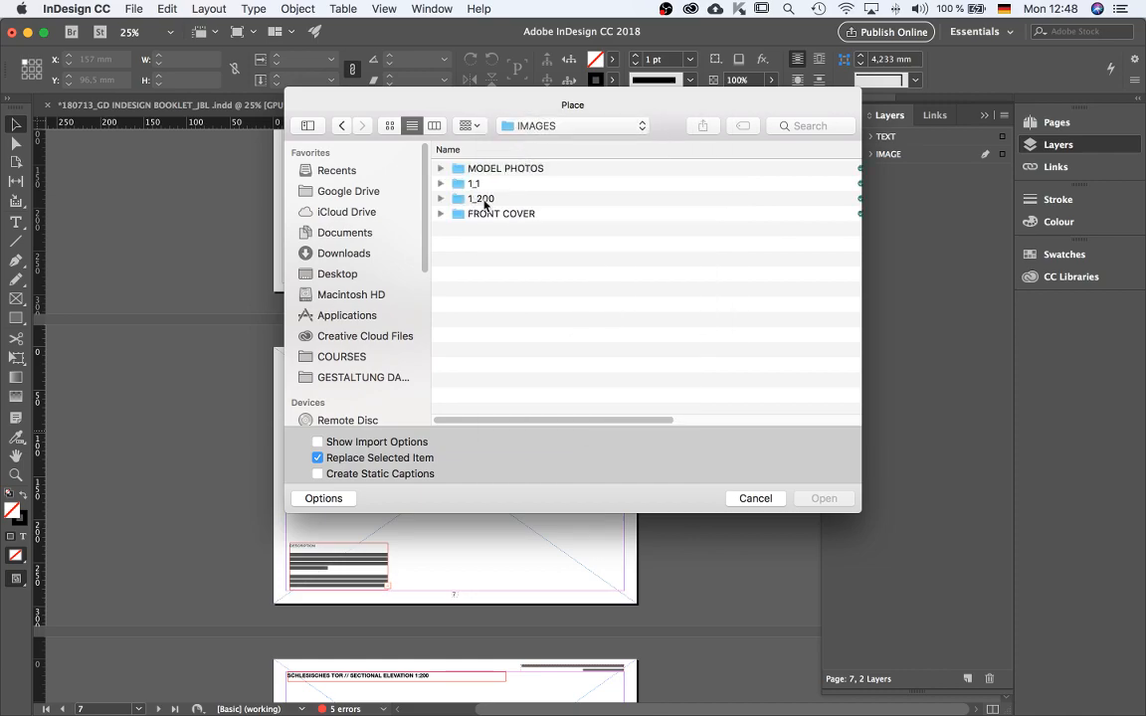
{"action": "double_click", "coordinate": [485, 200]}
{"action": "left_click", "coordinate": [490, 168]}
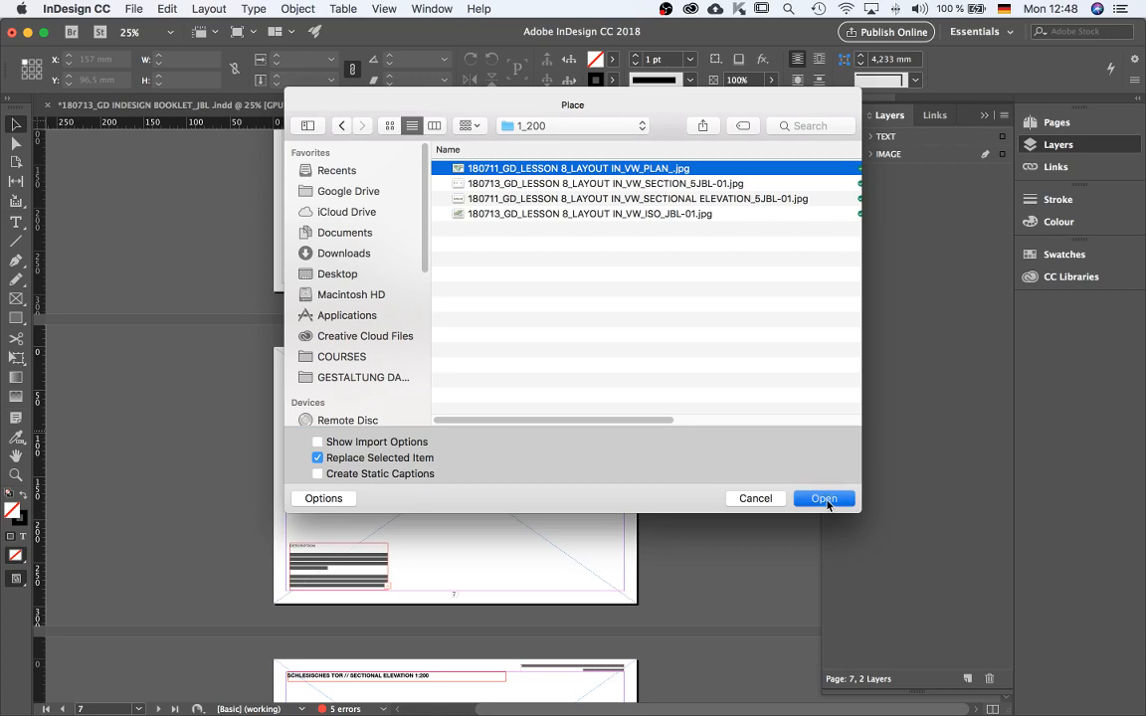
{"action": "left_click", "coordinate": [802, 499]}
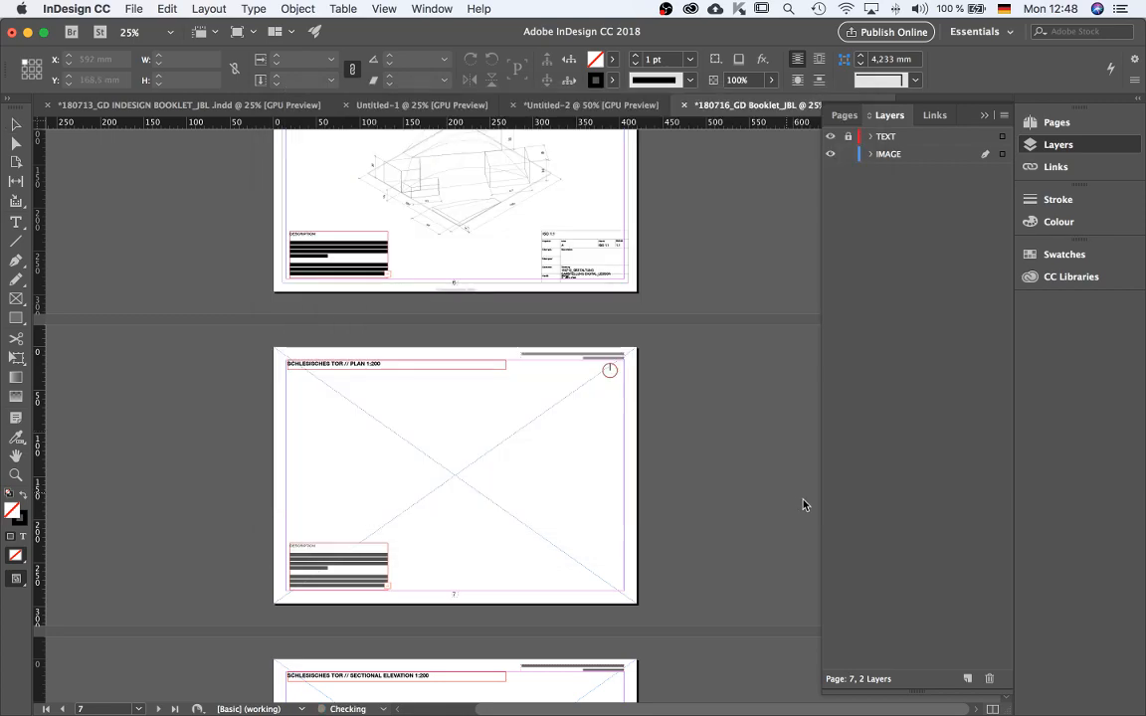
{"action": "left_click", "coordinate": [382, 438]}
Place 180713_GD_LESSON 8_LAYOUT IN_VW_SECTION_5JBL-01.jpg on page 9, the SECTION 1:200 page.
{"action": "scroll", "coordinate": [730, 438], "scroll_direction": "down", "scroll_amount": 5}
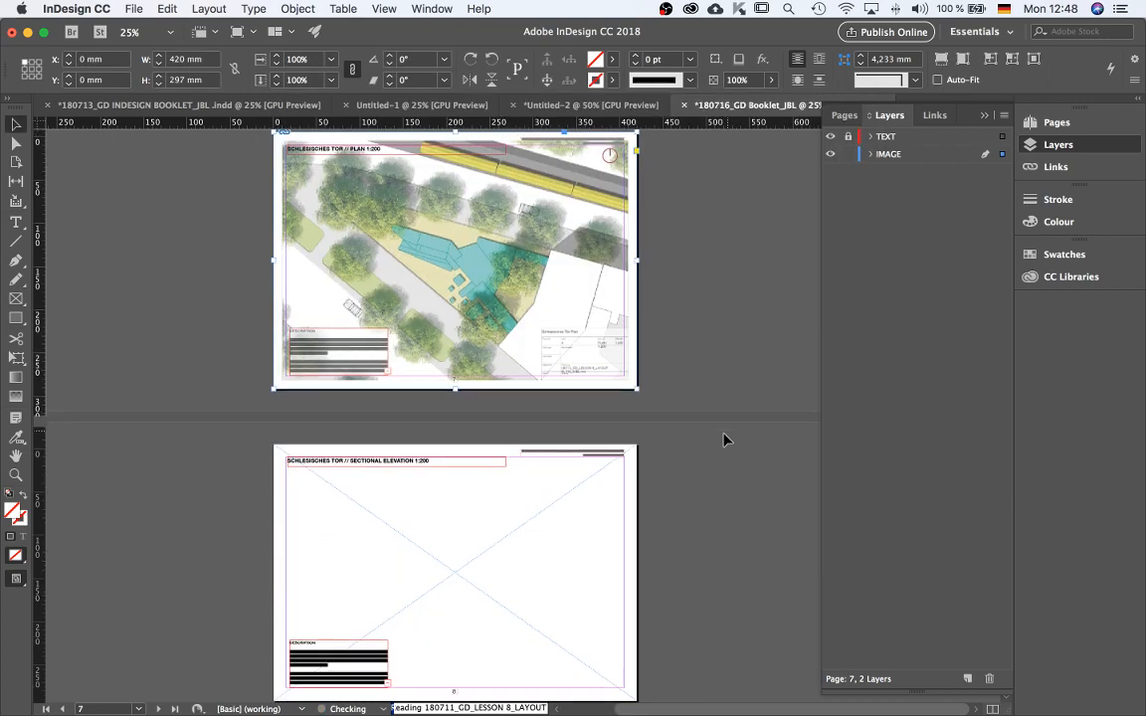
{"action": "left_click", "coordinate": [449, 564]}
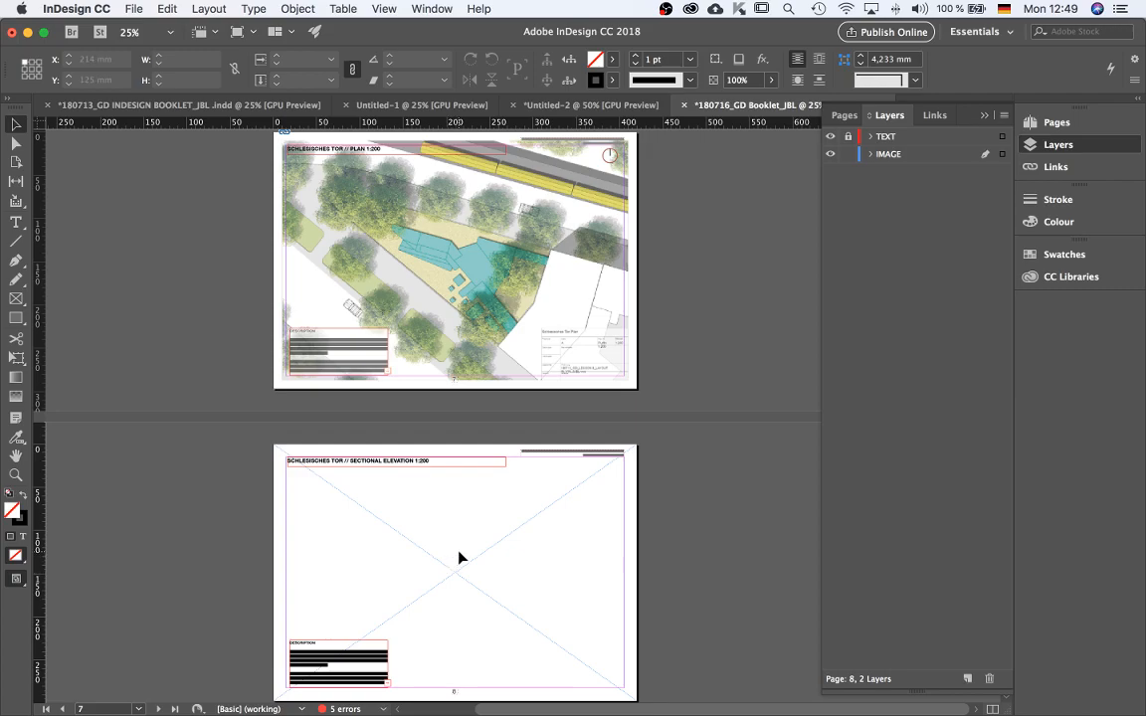
{"action": "key", "text": "super+d"}
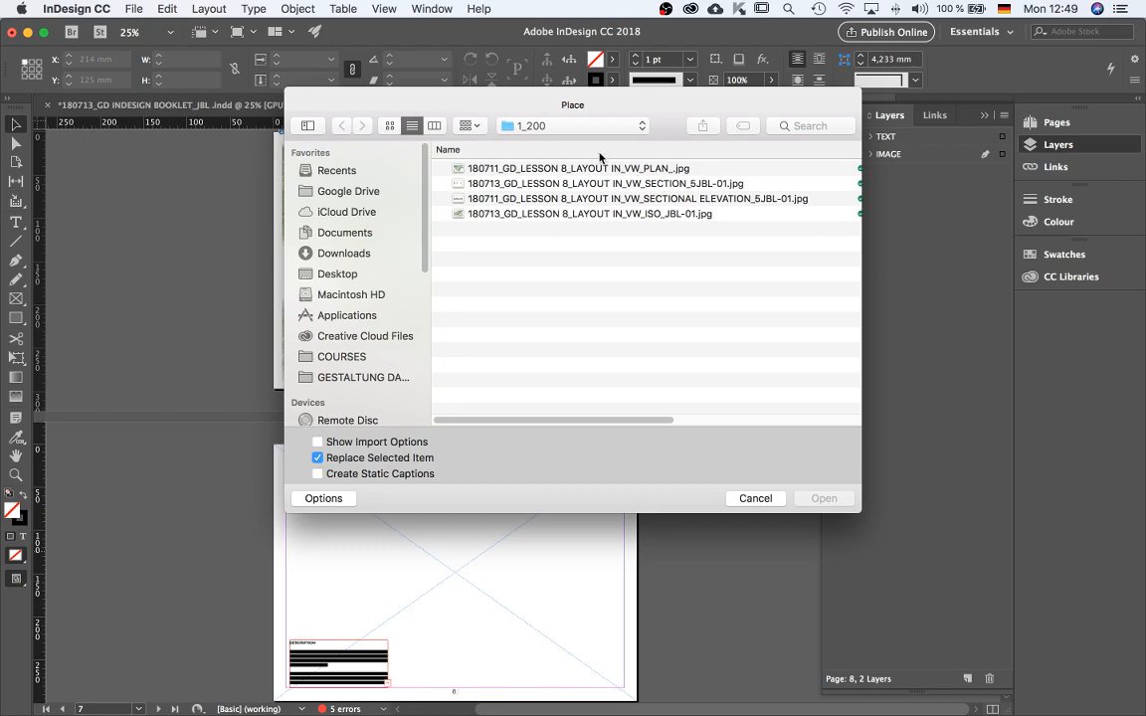
{"action": "left_click", "coordinate": [603, 185]}
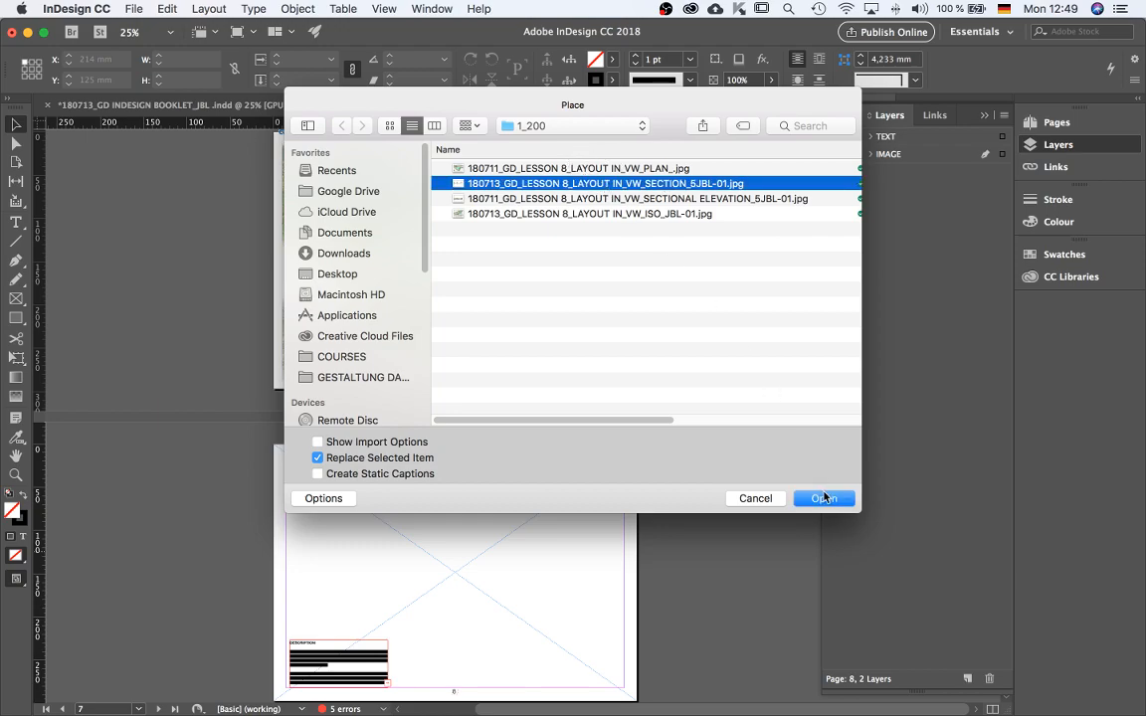
{"action": "left_click", "coordinate": [824, 498]}
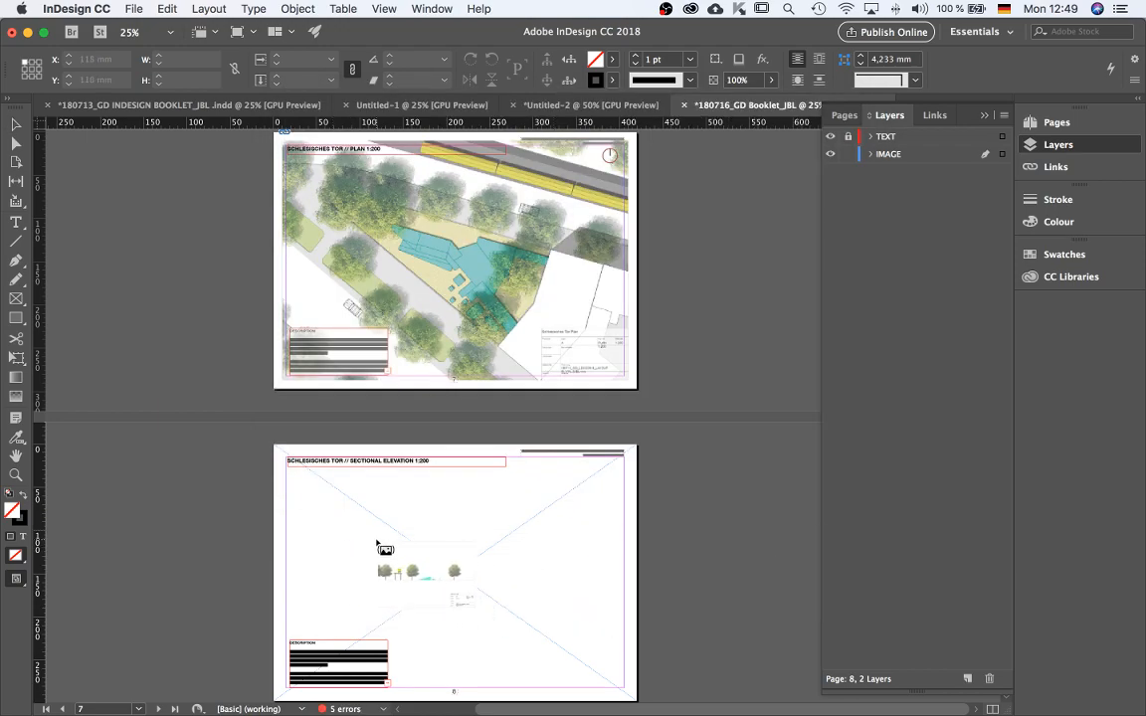
{"action": "scroll", "coordinate": [451, 561], "scroll_direction": "down", "scroll_amount": 1}
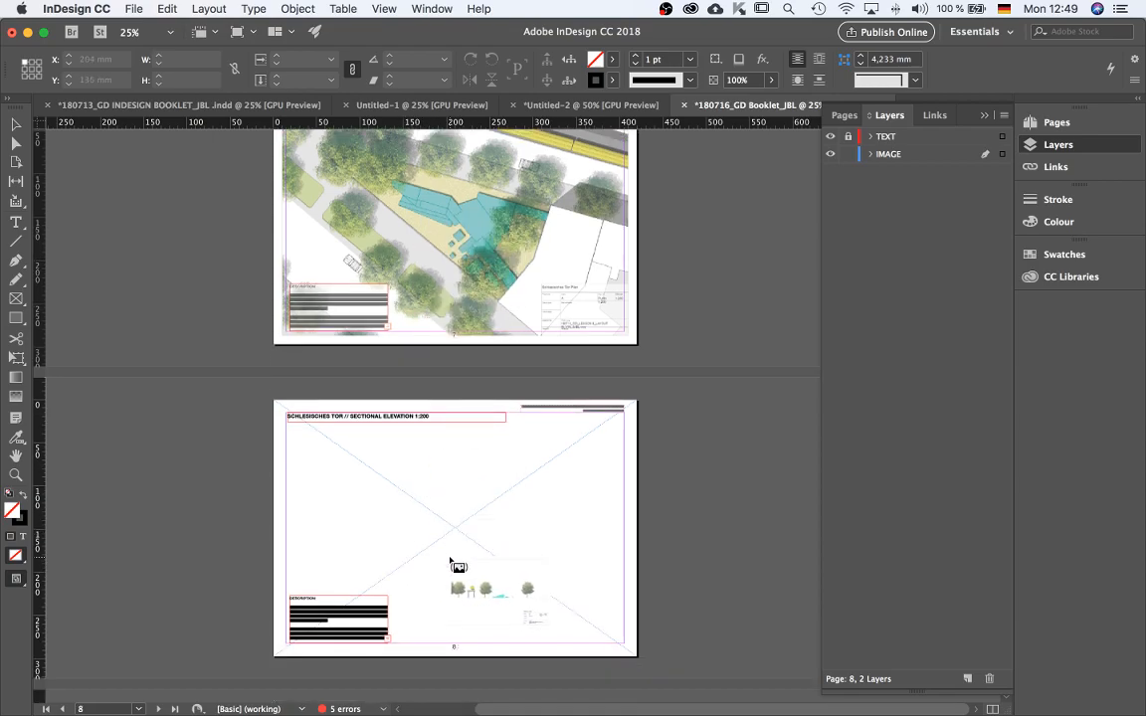
{"action": "scroll", "coordinate": [458, 537], "scroll_direction": "down", "scroll_amount": 5}
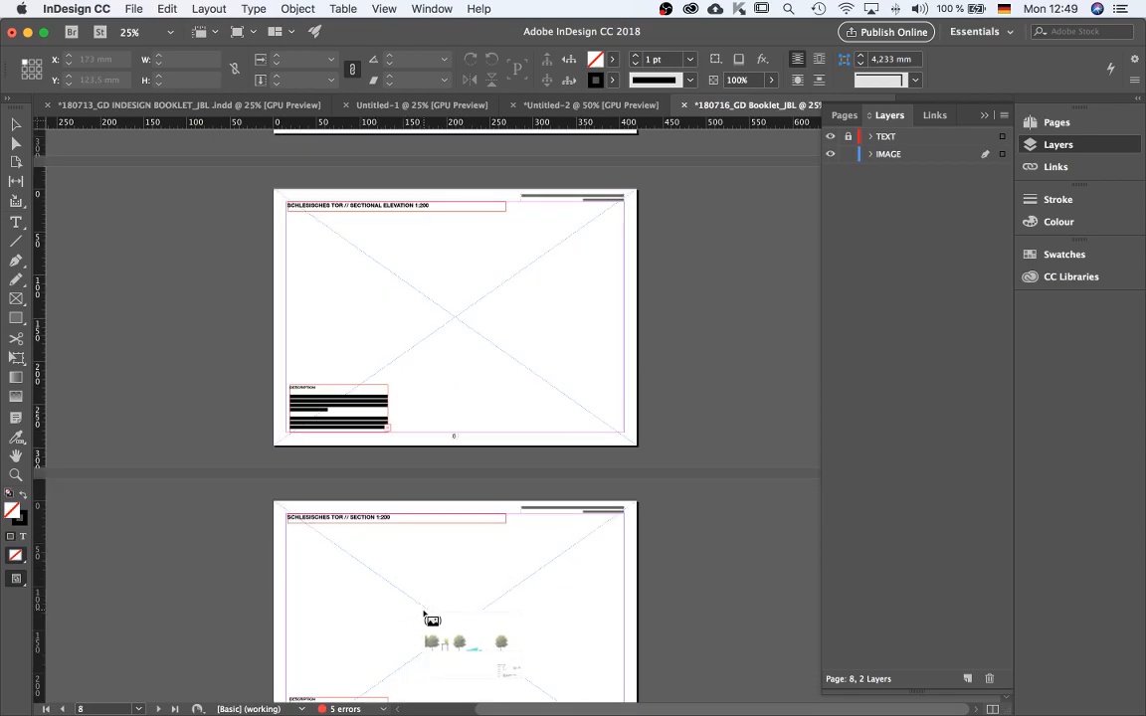
{"action": "left_click", "coordinate": [378, 536]}
Place 180711_GD_LESSON 8_LAYOUT IN_VW_SECTIONAL ELEVATION_5JBL-01.jpg on page 8, the SECTIONAL ELEVATION 1:200 page.
{"action": "left_click", "coordinate": [499, 339]}
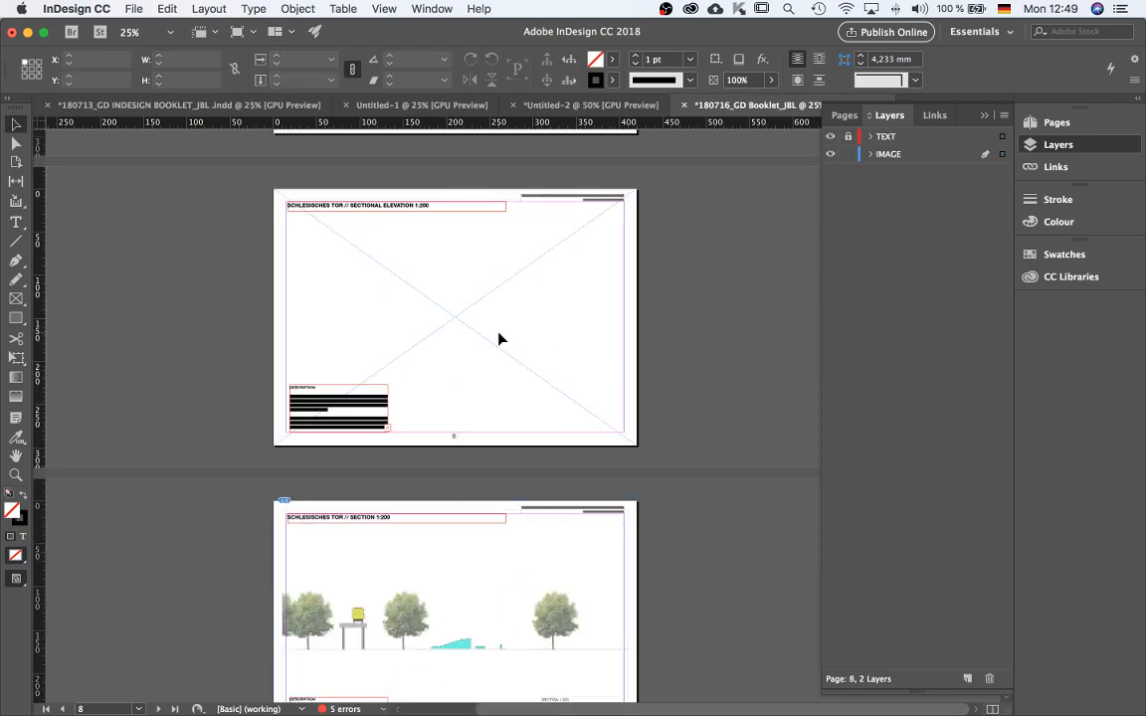
{"action": "key", "text": "super+d"}
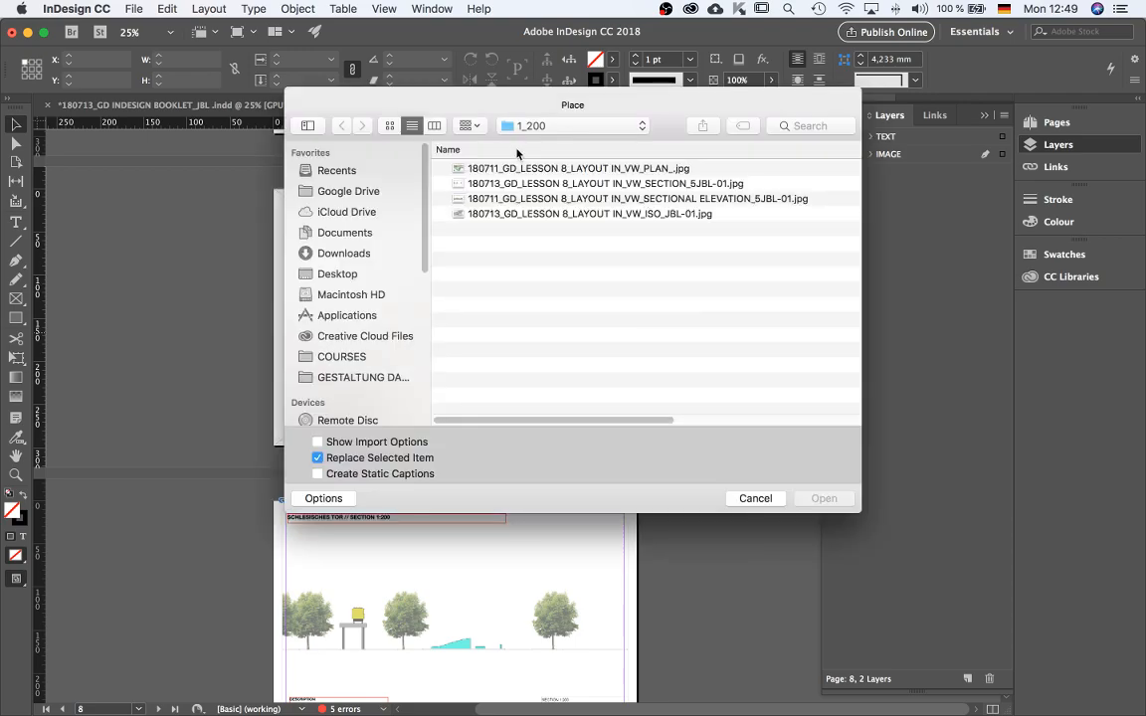
{"action": "left_click", "coordinate": [641, 199]}
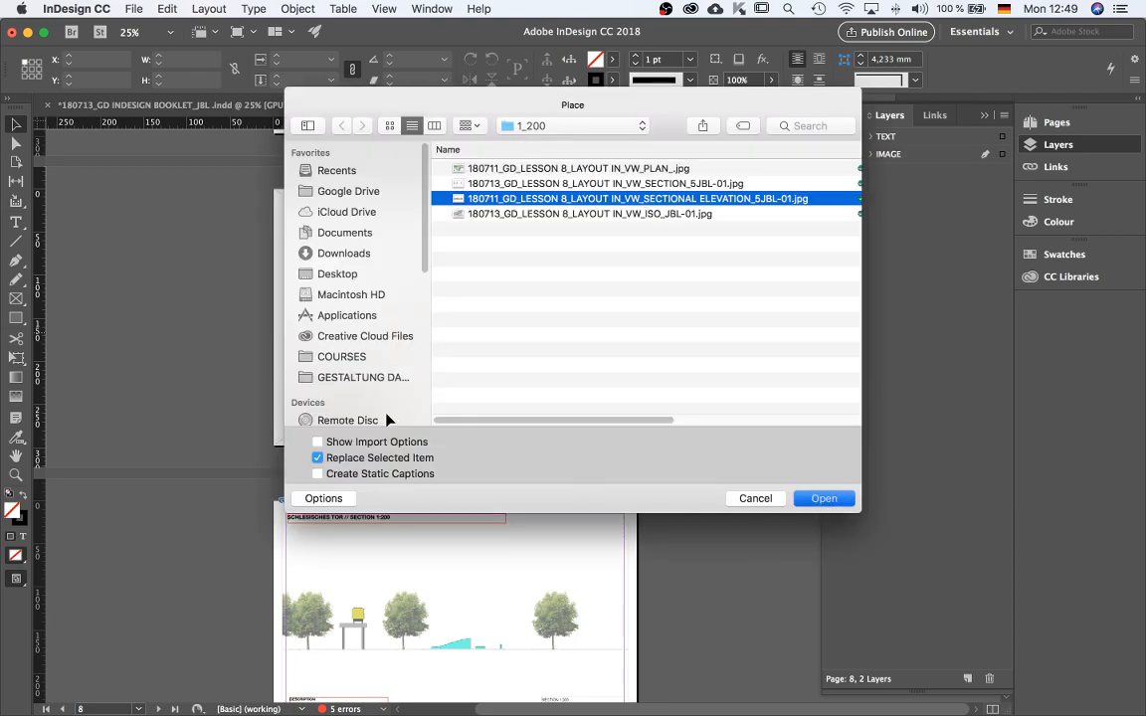
{"action": "key", "text": "Return"}
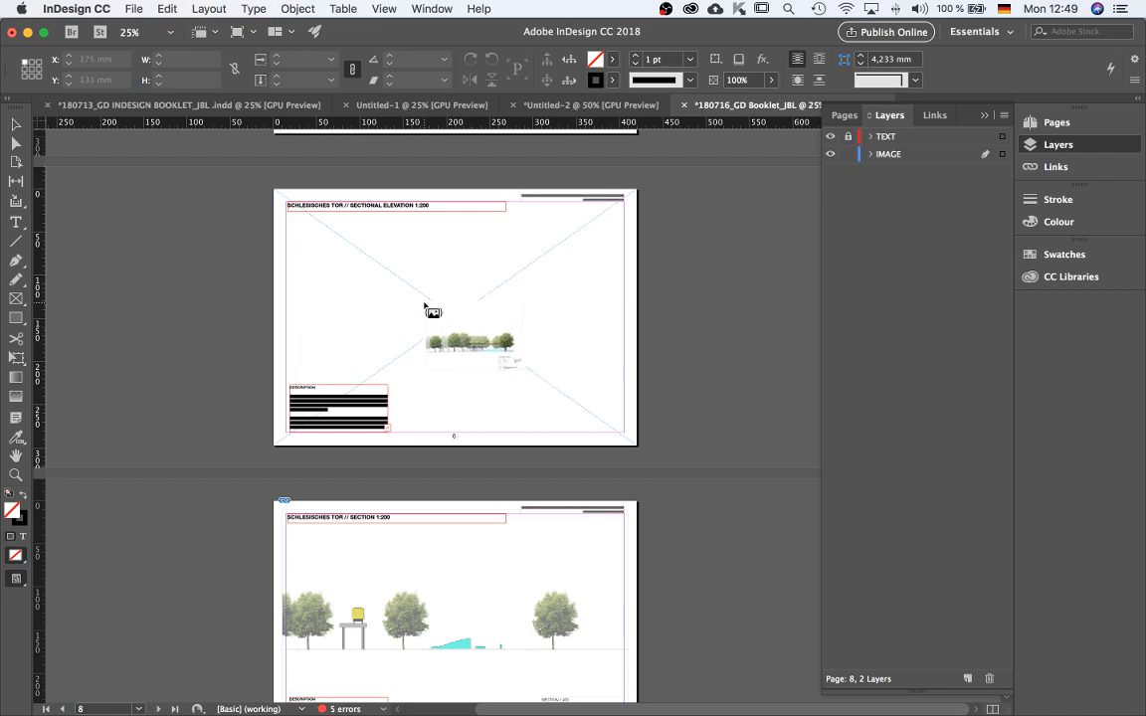
{"action": "left_click", "coordinate": [422, 301]}
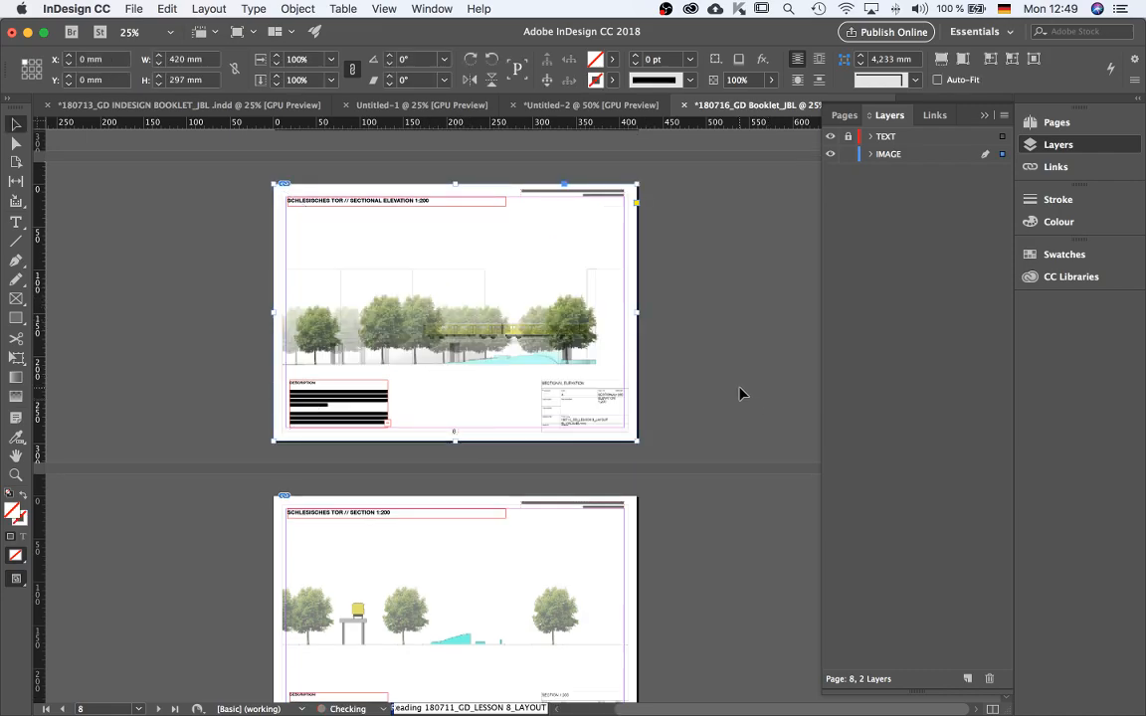
{"action": "scroll", "coordinate": [600, 409], "scroll_direction": "up", "scroll_amount": 1}
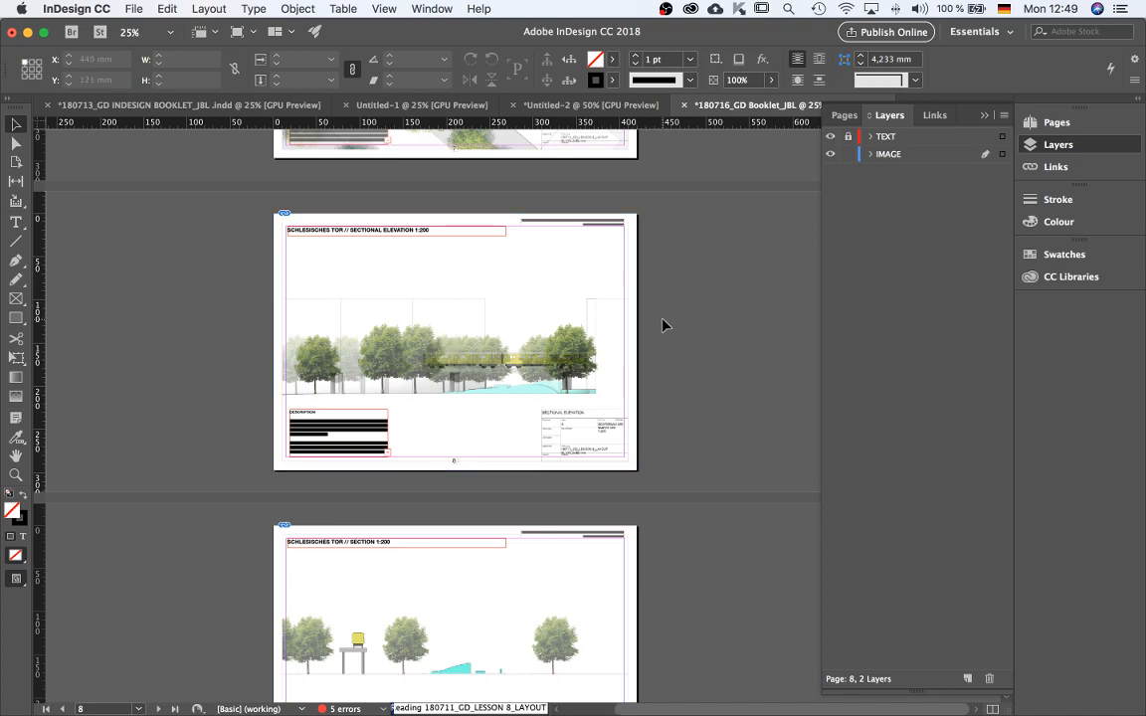
{"action": "key", "text": "super+d"}
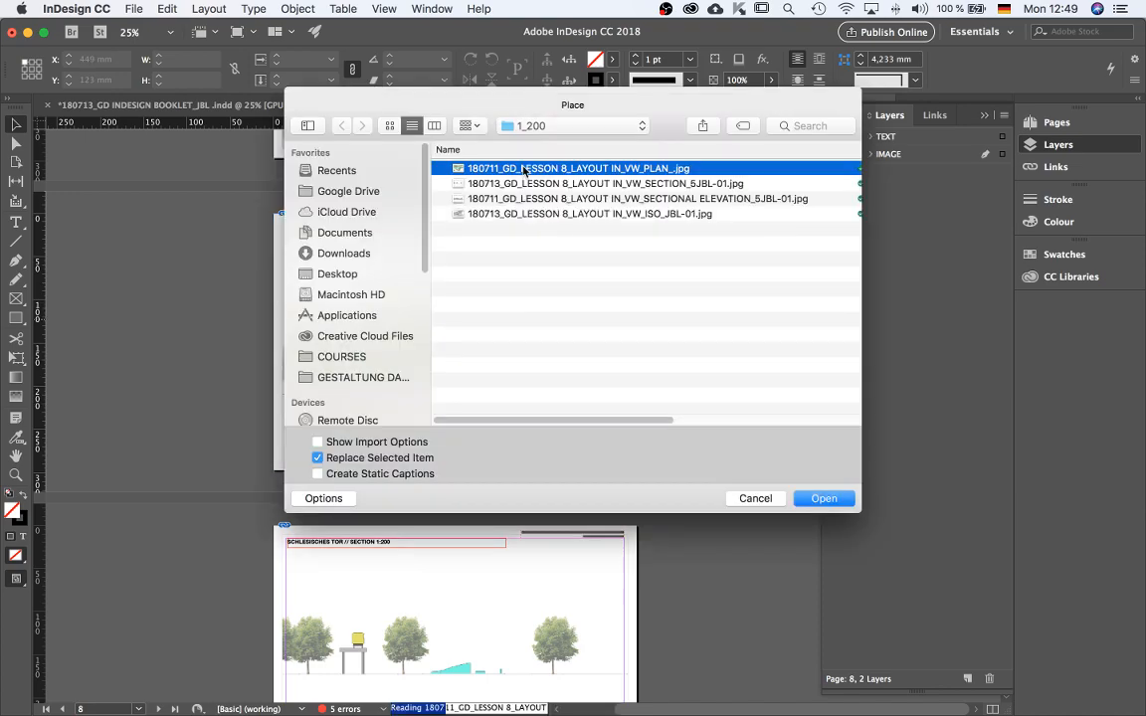
{"action": "key", "text": "super+a"}
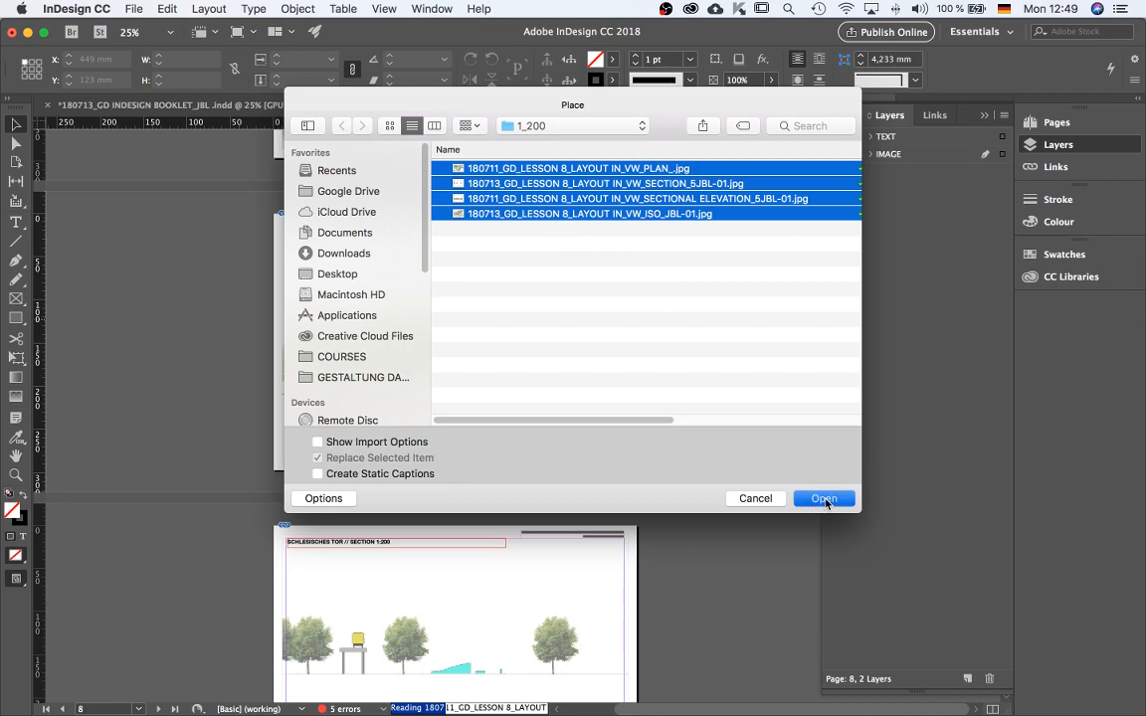
{"action": "left_click", "coordinate": [833, 499]}
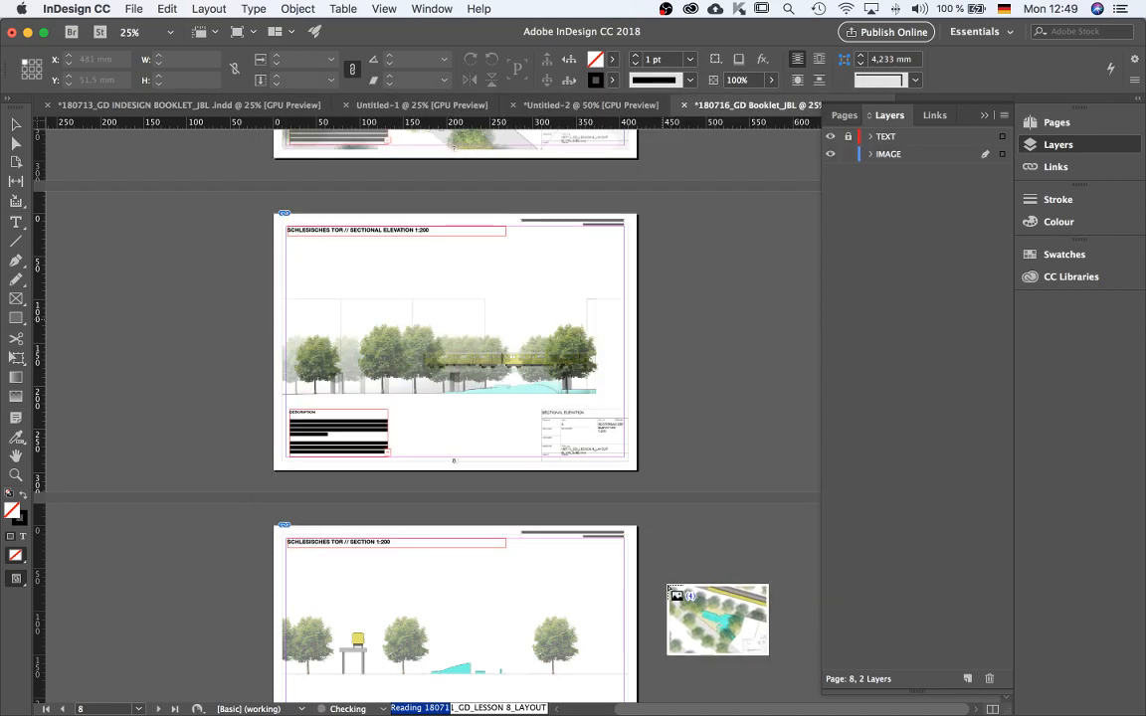
{"action": "key", "text": "super+minus"}
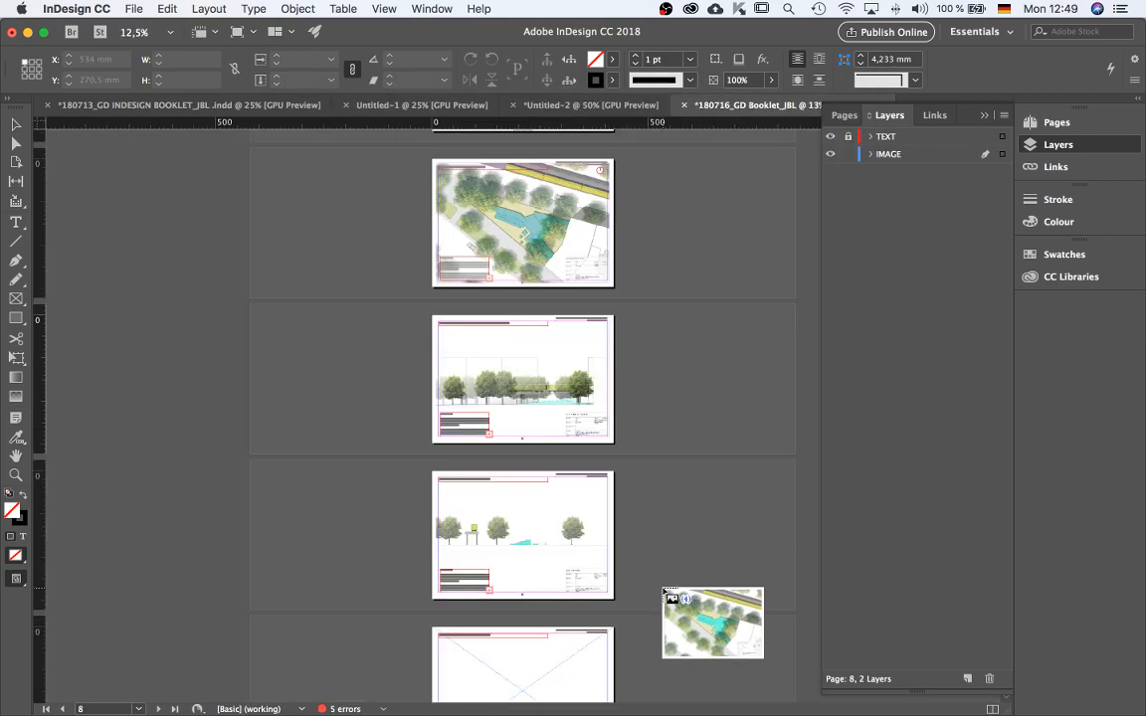
{"action": "scroll", "coordinate": [660, 588], "scroll_direction": "up", "scroll_amount": 5}
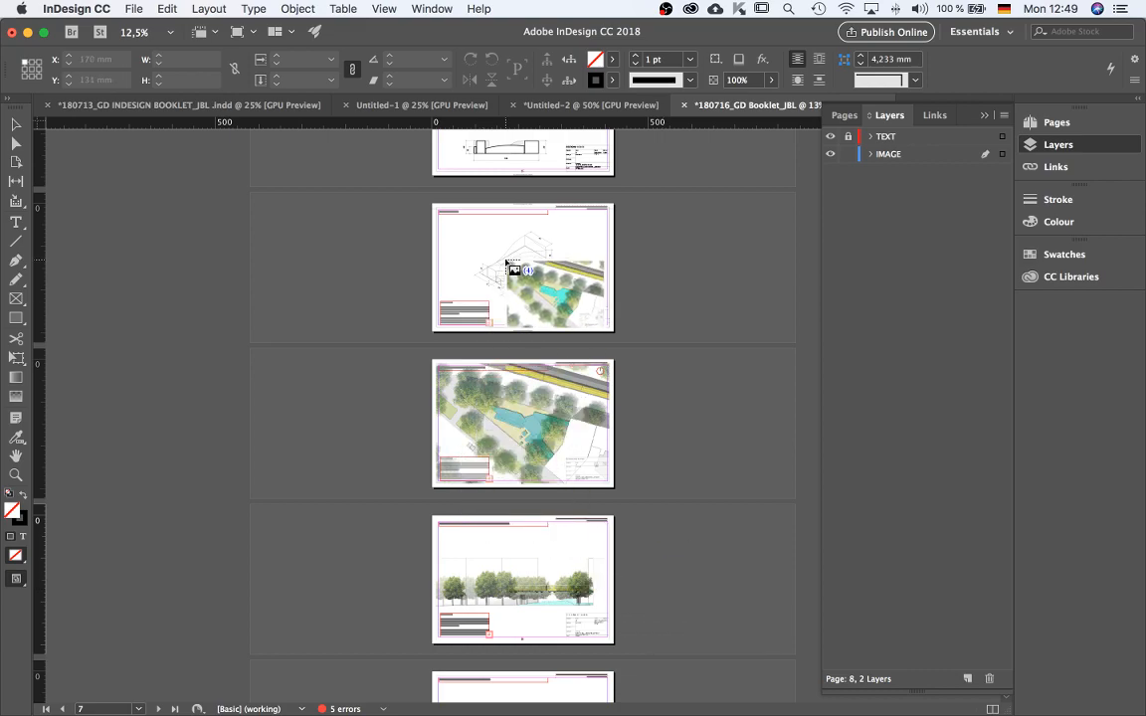
{"action": "left_click", "coordinate": [507, 262]}
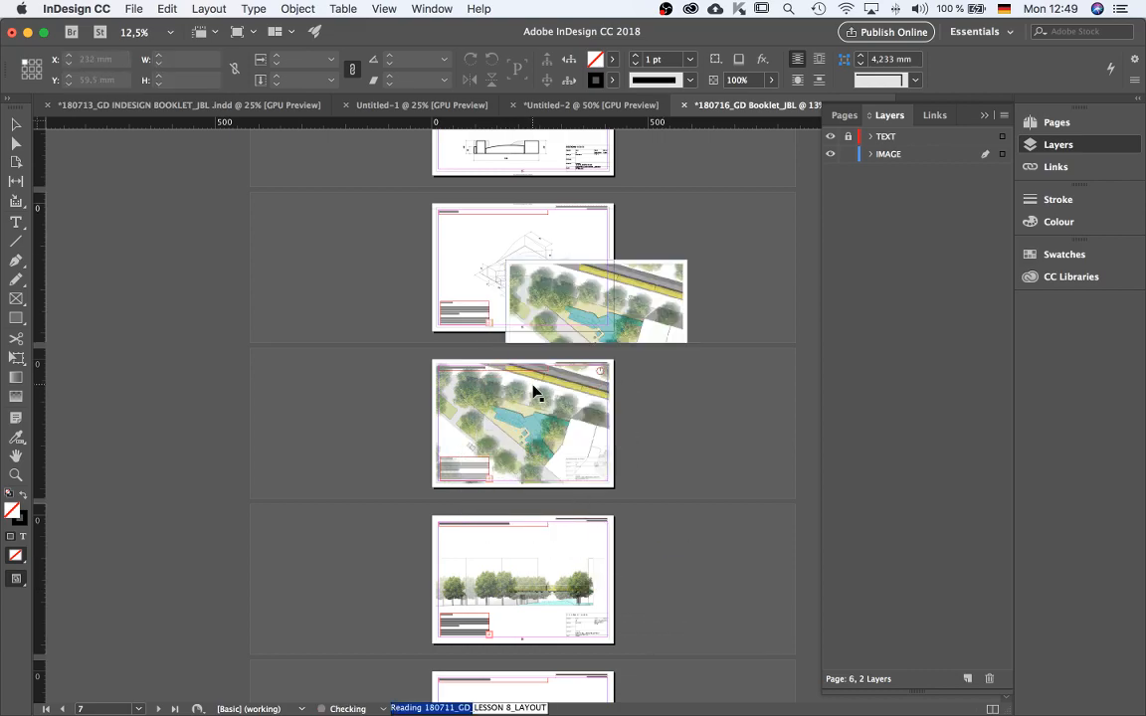
{"action": "scroll", "coordinate": [529, 396], "scroll_direction": "down", "scroll_amount": 3}
{"action": "key", "text": "super+z"}
{"action": "scroll", "coordinate": [642, 321], "scroll_direction": "up", "scroll_amount": 2}
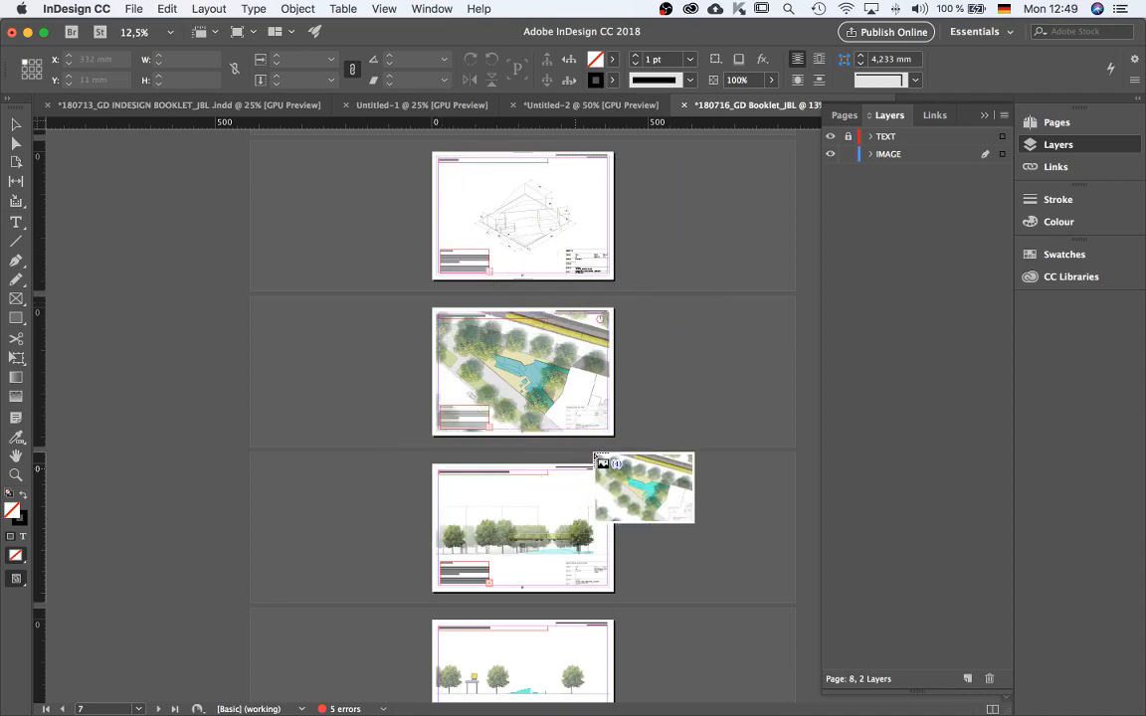
{"action": "key", "text": "Escape"}
{"action": "key", "text": "Escape"}
{"action": "key", "text": "Escape"}
{"action": "key", "text": "Escape"}
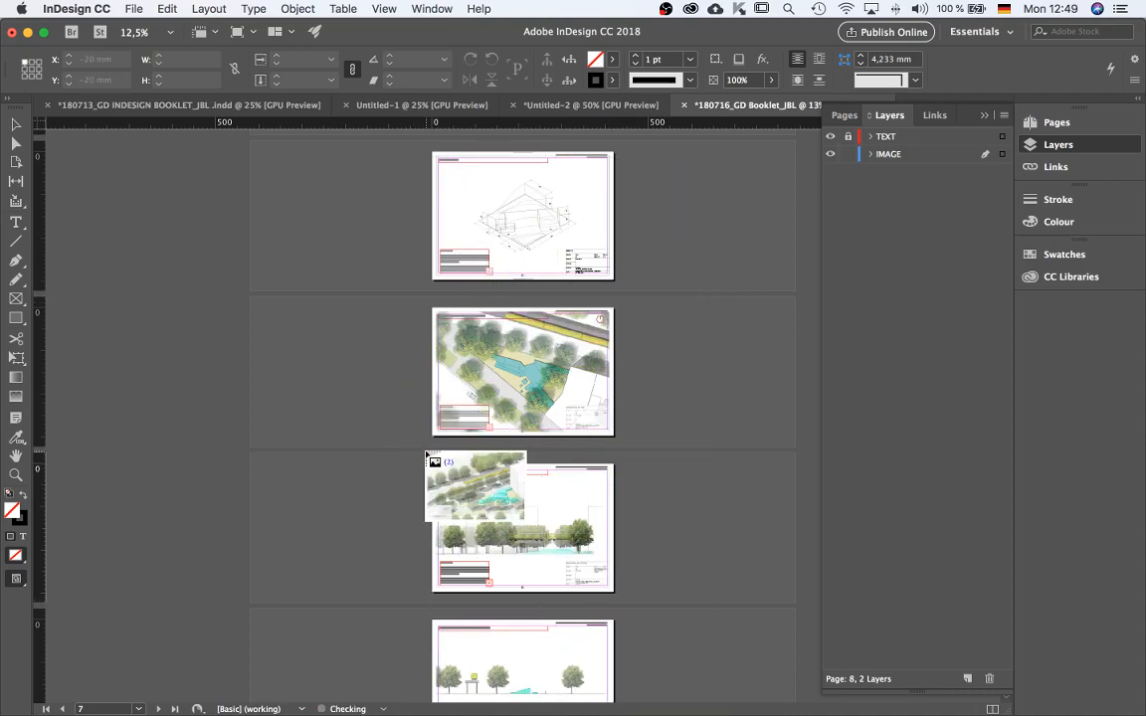
Review the drawings placed on pages 7 to 10 of the booklet.
{"action": "key", "text": "super+equal"}
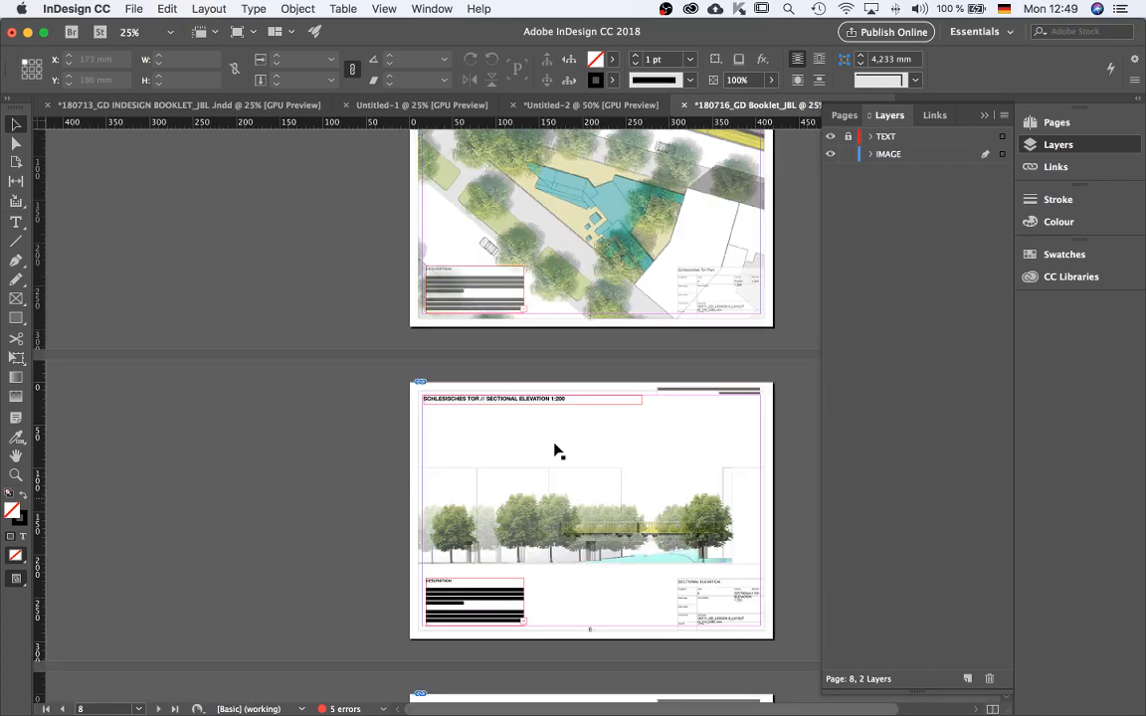
{"action": "scroll", "coordinate": [597, 438], "scroll_direction": "down", "scroll_amount": 5}
{"action": "scroll", "coordinate": [638, 465], "scroll_direction": "down", "scroll_amount": 5}
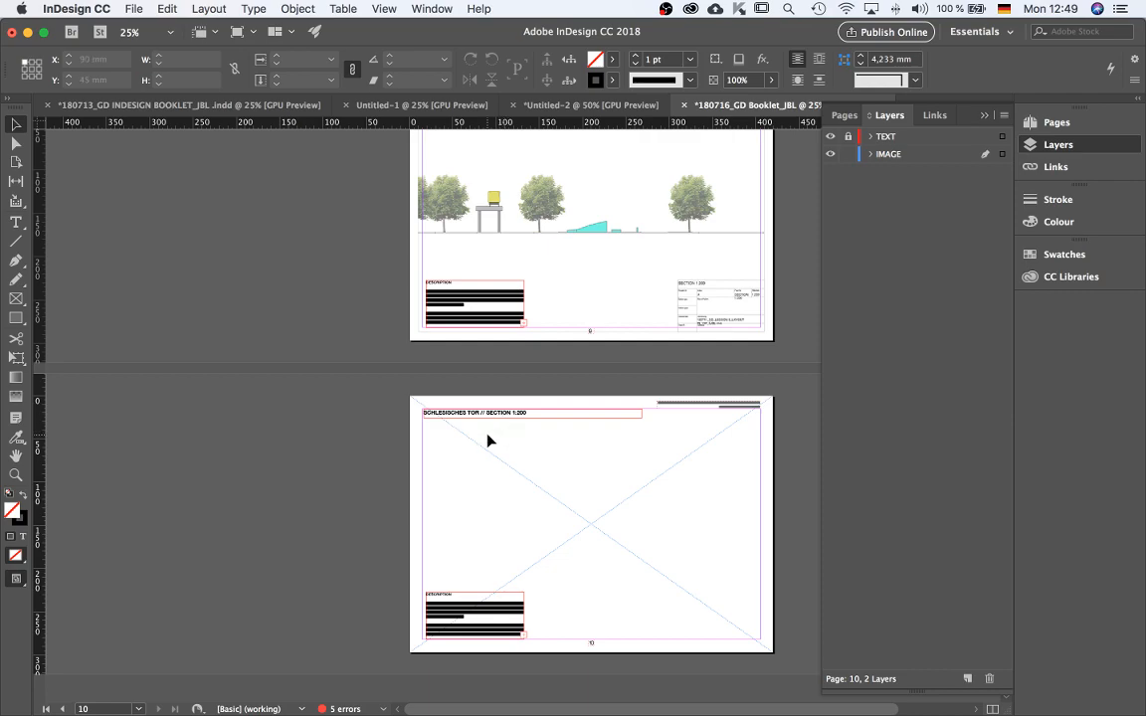
{"action": "scroll", "coordinate": [546, 518], "scroll_direction": "up", "scroll_amount": 2}
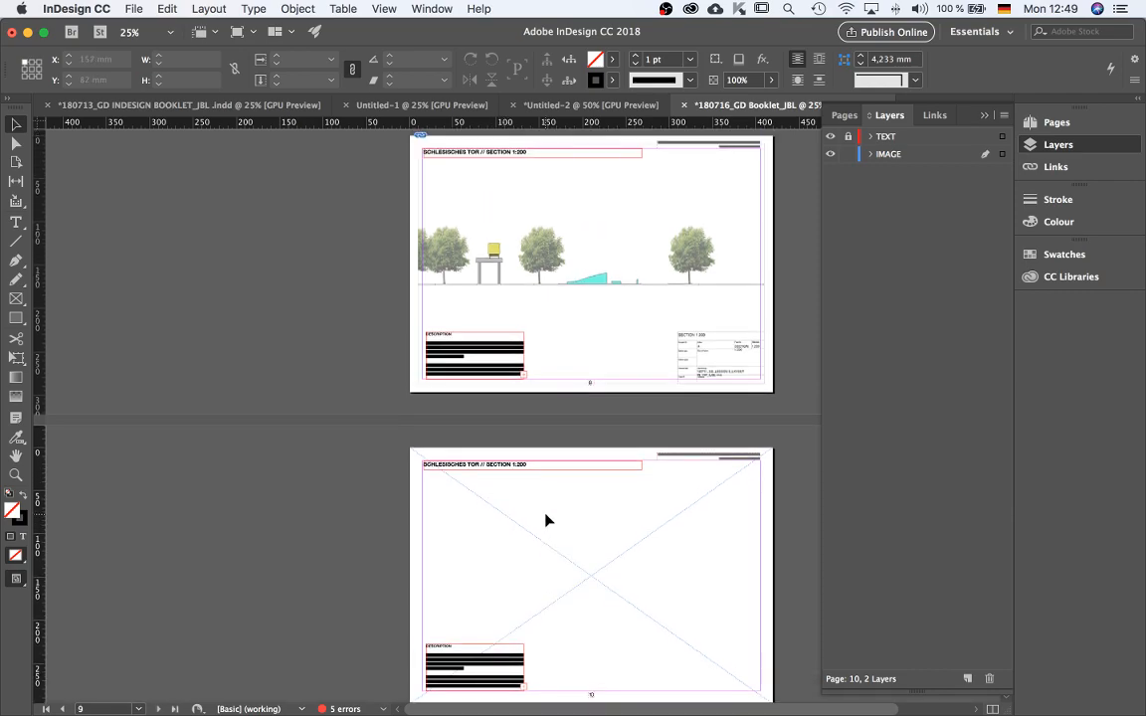
{"action": "scroll", "coordinate": [546, 517], "scroll_direction": "up", "scroll_amount": 10}
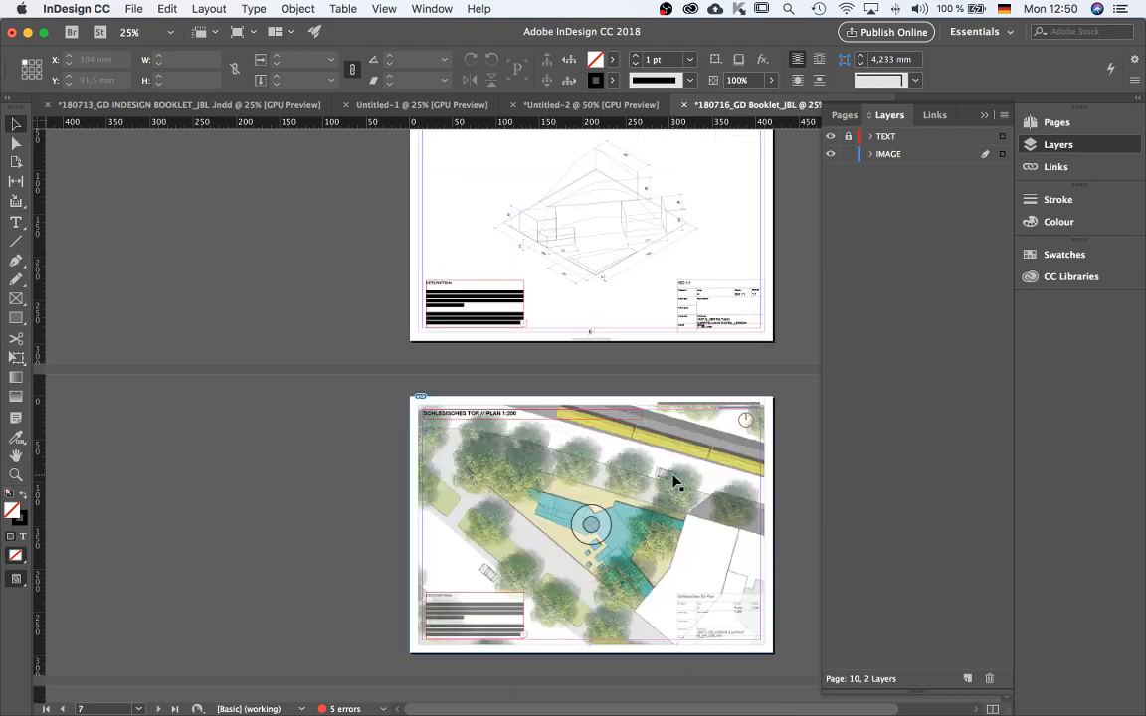
{"action": "scroll", "coordinate": [675, 481], "scroll_direction": "down", "scroll_amount": 3}
{"action": "scroll", "coordinate": [675, 483], "scroll_direction": "down", "scroll_amount": 6}
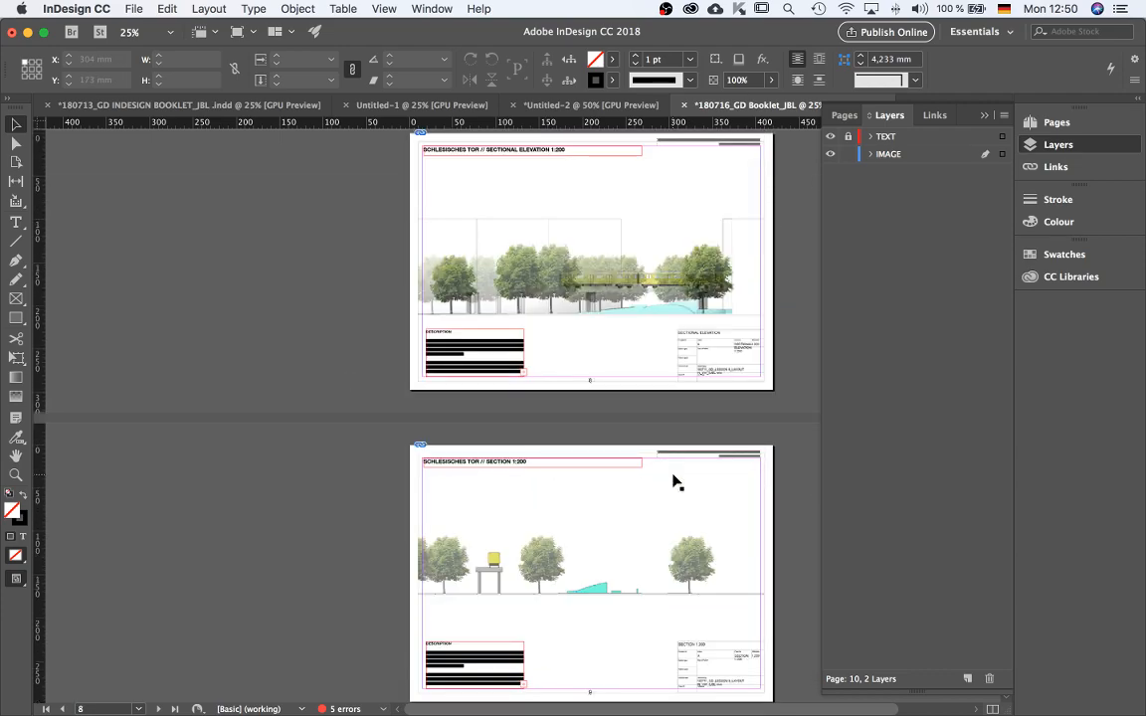
{"action": "scroll", "coordinate": [515, 484], "scroll_direction": "down", "scroll_amount": 6}
{"action": "scroll", "coordinate": [515, 483], "scroll_direction": "up", "scroll_amount": 1}
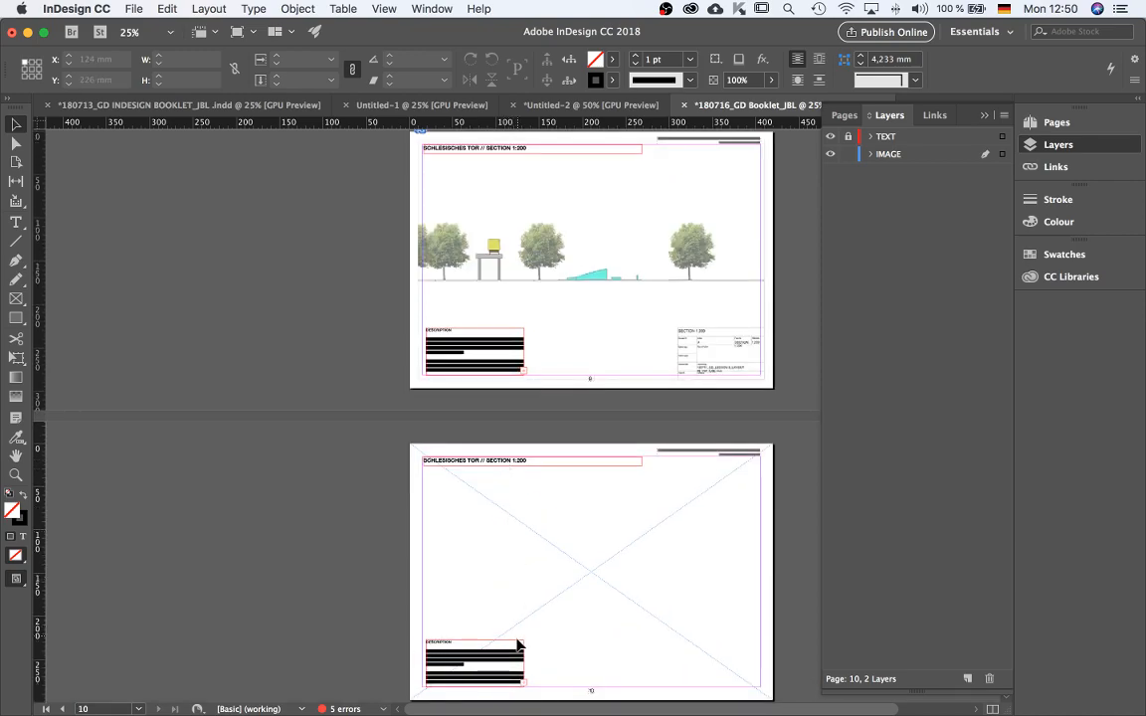
Select the ISOMETRIC SW 1:200 title and description frames on page 10 of the earlier booklet.
{"action": "left_click", "coordinate": [165, 107]}
{"action": "scroll", "coordinate": [428, 451], "scroll_direction": "down", "scroll_amount": 20}
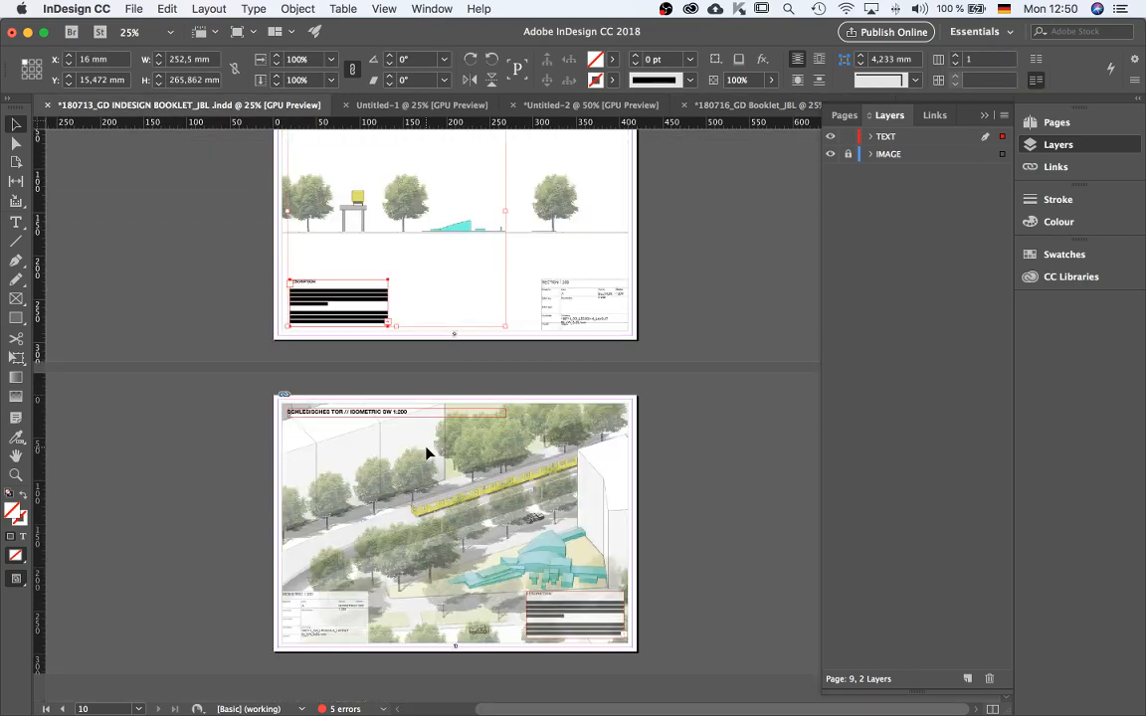
{"action": "left_click", "coordinate": [363, 418]}
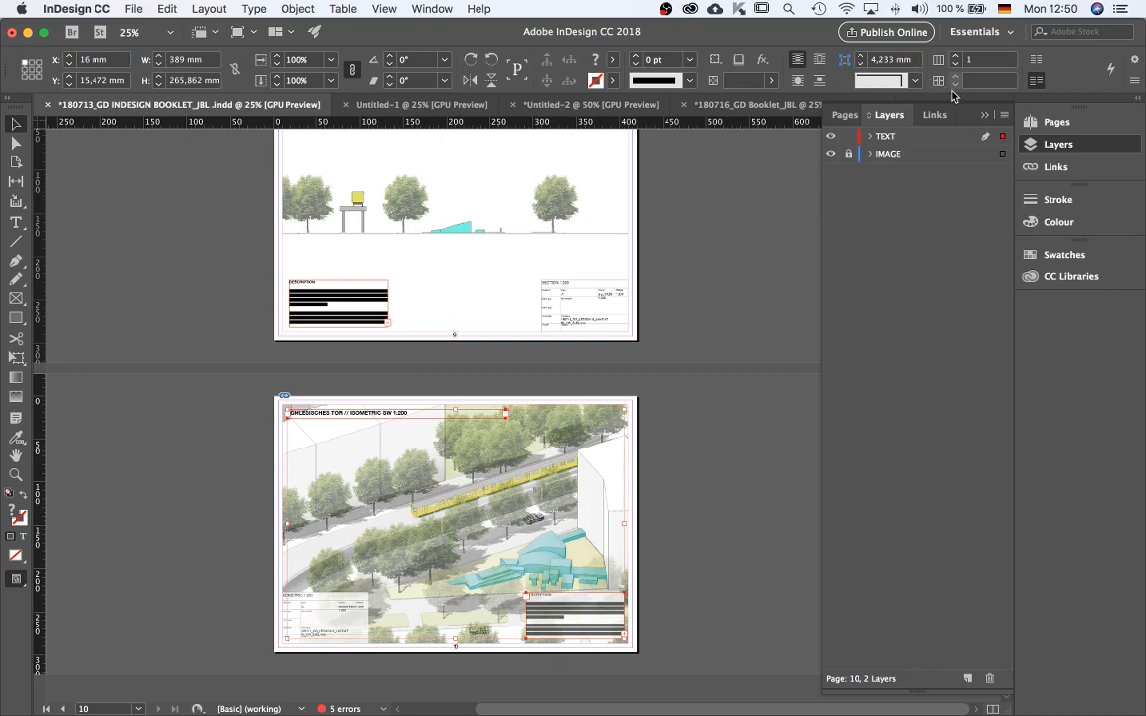
Back in the new booklet, unlock the TEXT layer, lock the IMAGE layer and make TEXT active.
{"action": "left_click", "coordinate": [756, 105]}
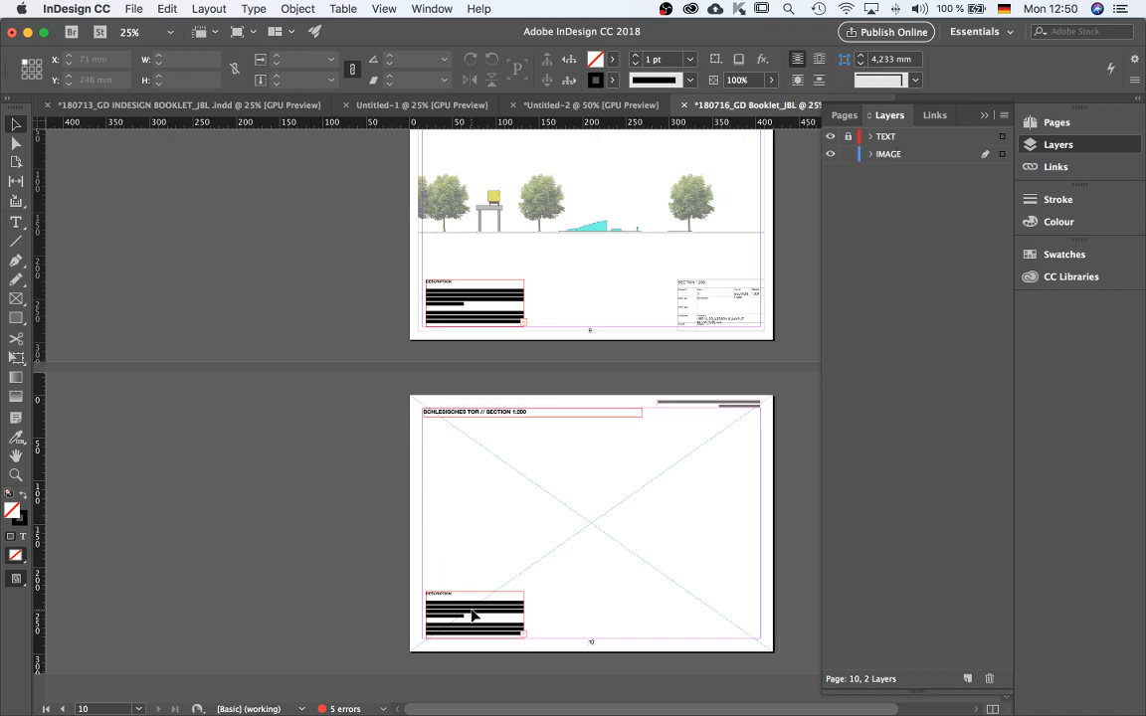
{"action": "left_click", "coordinate": [847, 136]}
{"action": "left_click", "coordinate": [847, 154]}
{"action": "left_click", "coordinate": [895, 139]}
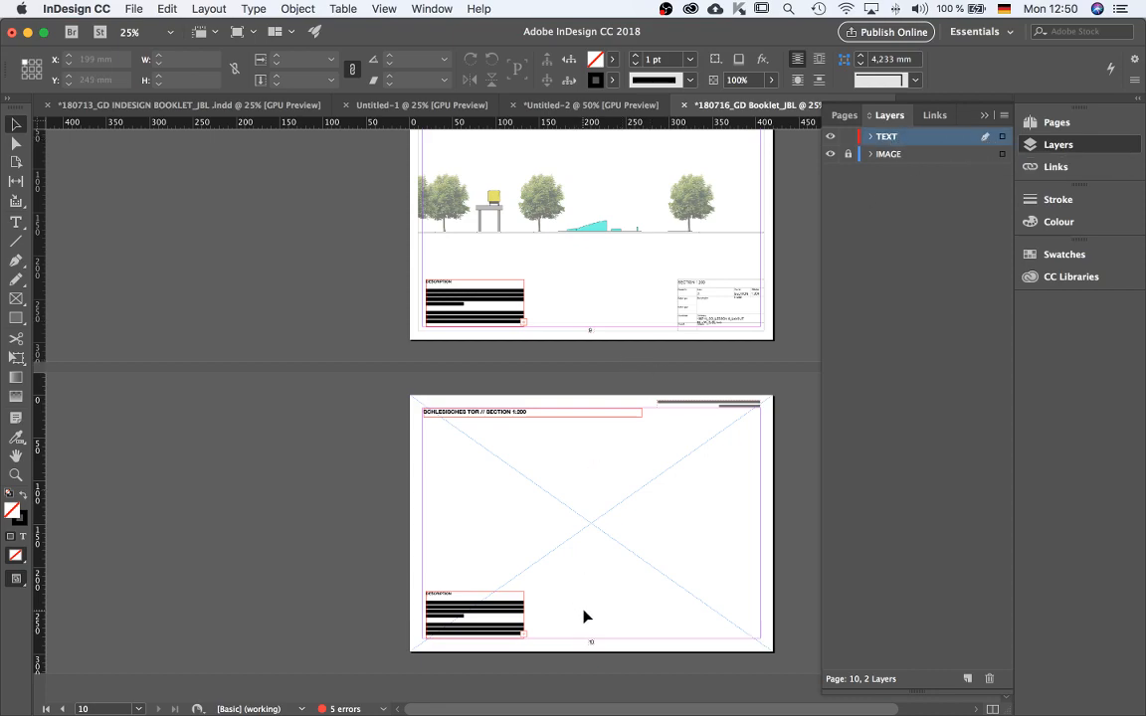
Delete the existing SECTION 1:200 title and description frames on page 10.
{"action": "key", "text": "super+a"}
{"action": "key", "text": "BackSpace"}
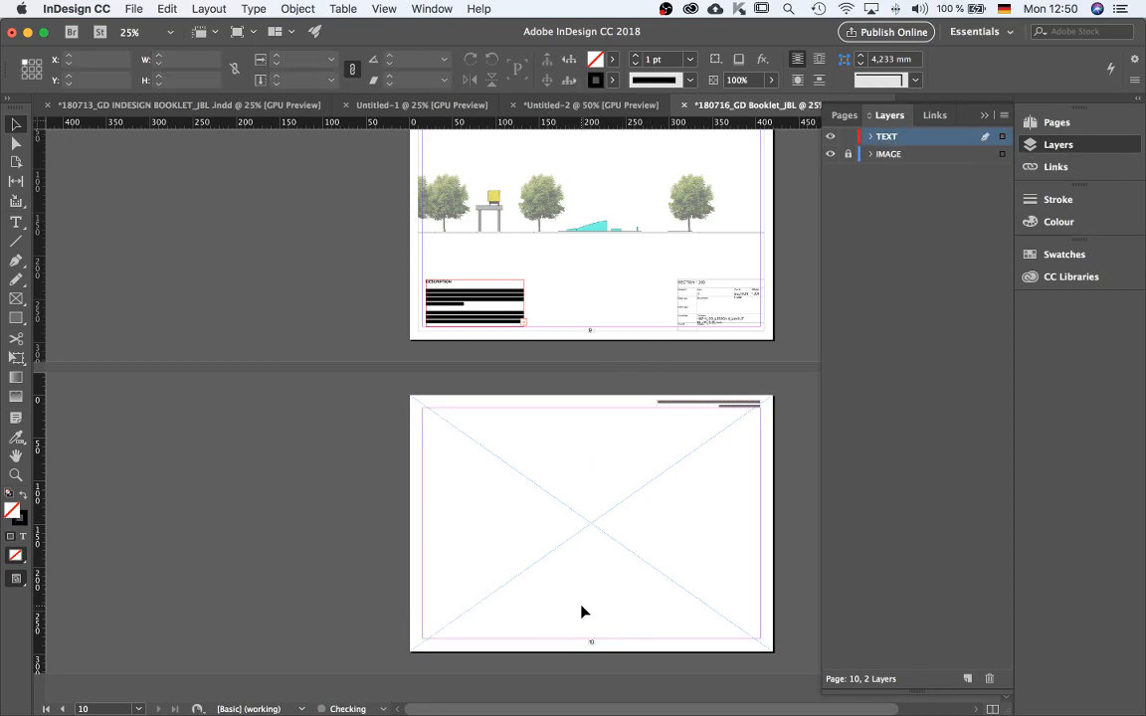
{"action": "key", "text": "super+z"}
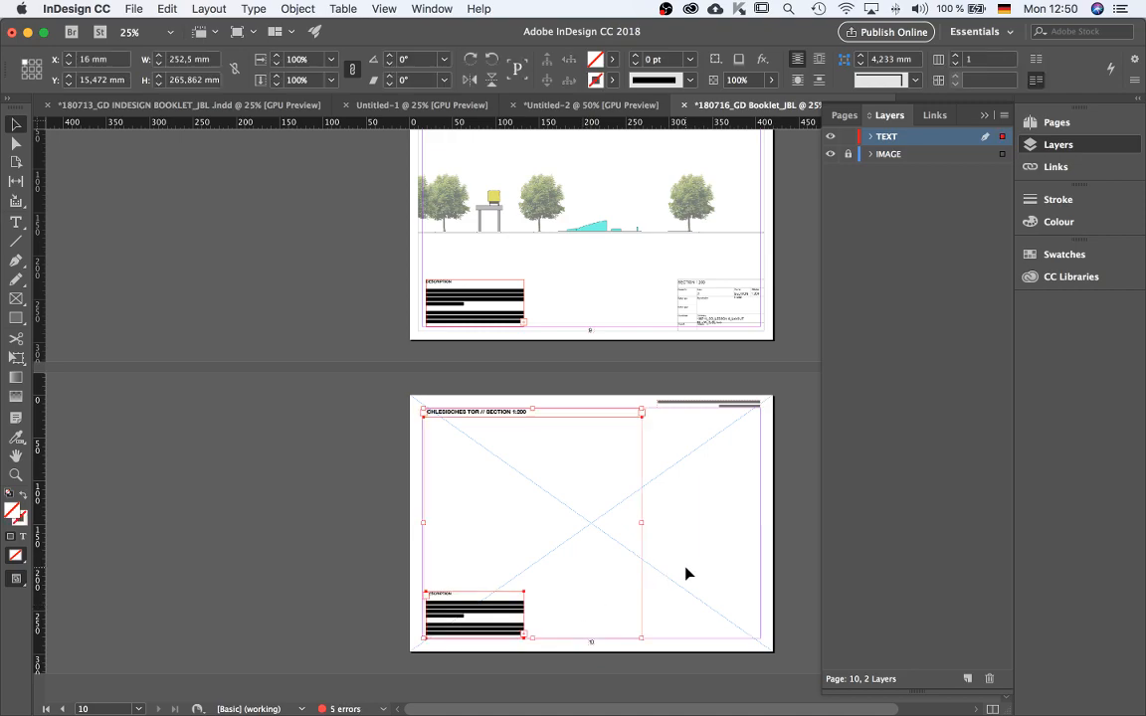
{"action": "key", "text": "BackSpace"}
{"action": "key", "text": "super+z"}
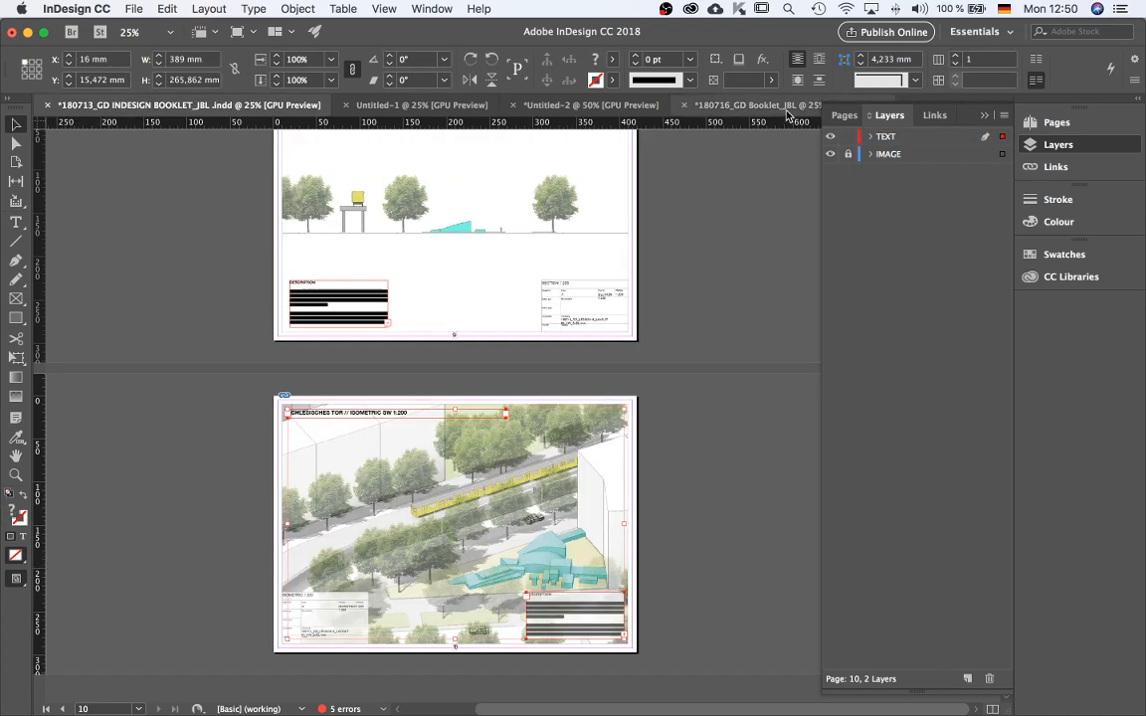
Paste the copied ISOMETRIC SW 1:200 title and description frames in place on page 10.
{"action": "left_click", "coordinate": [751, 105]}
{"action": "key", "text": "super+alt+shift+v"}
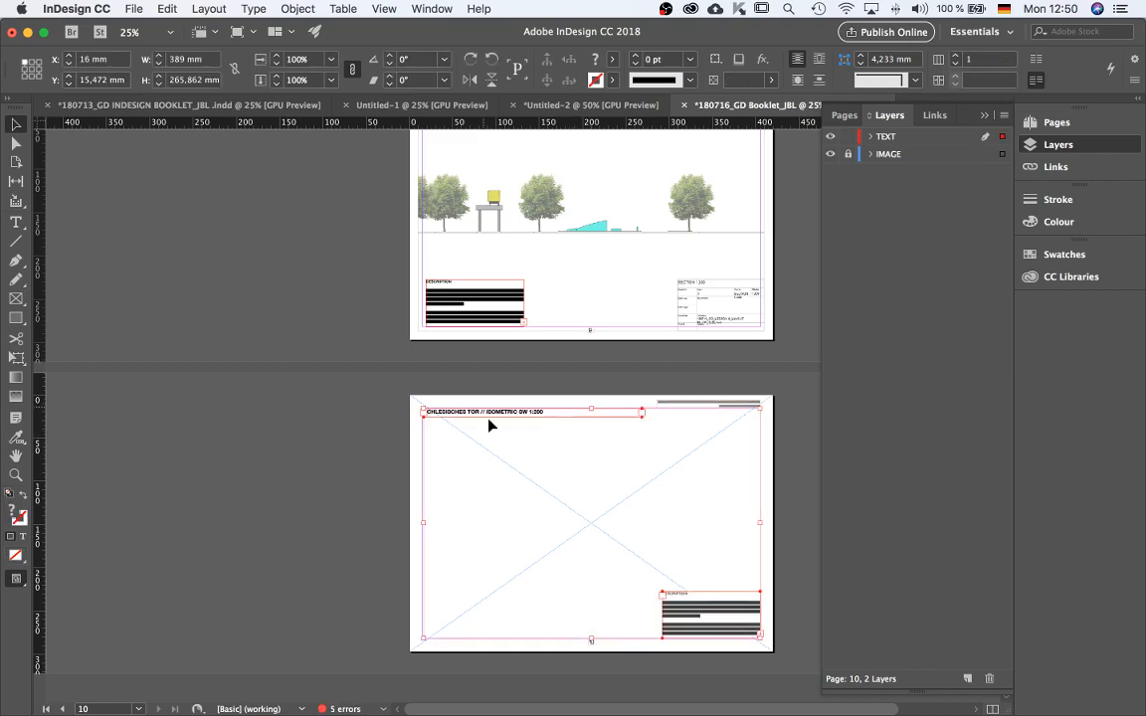
{"action": "left_click", "coordinate": [548, 470]}
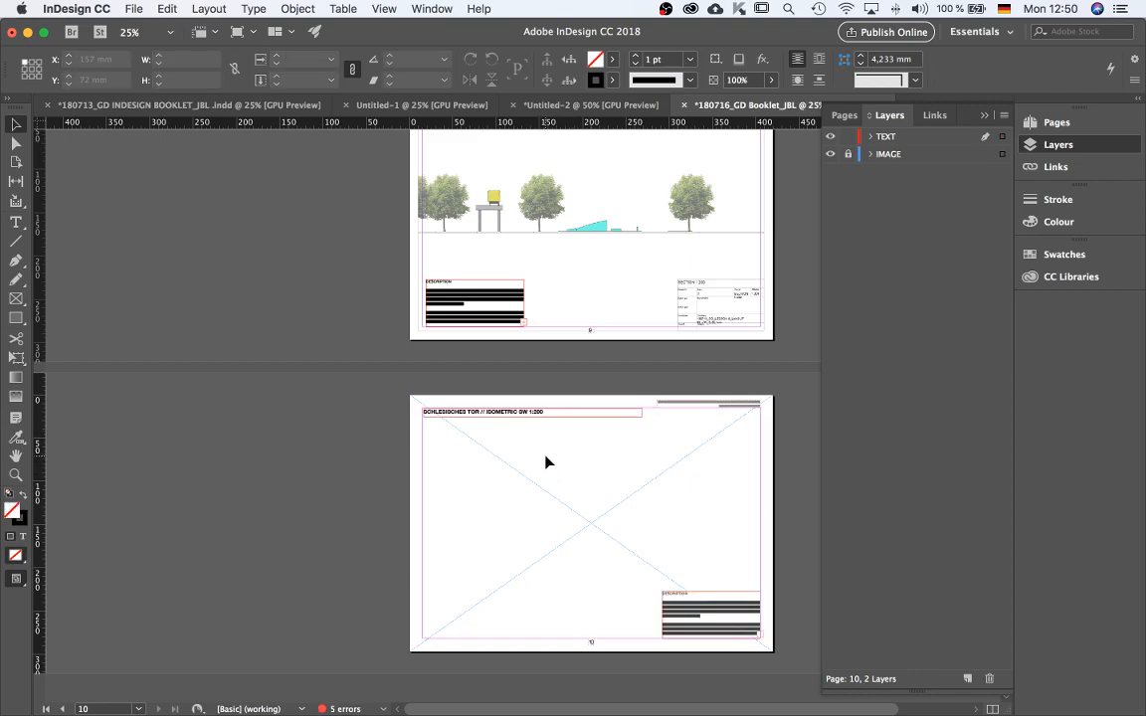
Place 180713_GD_LESSON 8_LAYOUT IN_VW_ISO_JBL-01.jpg on page 10 on the IMAGE layer.
{"action": "key", "text": "super+d"}
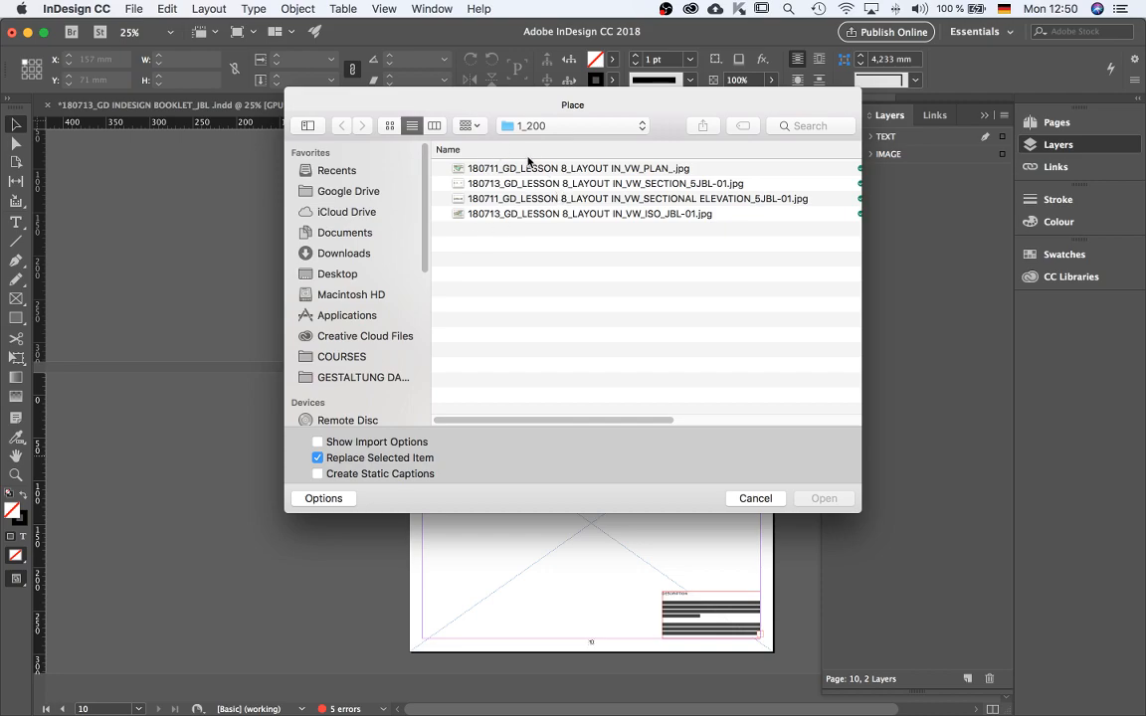
{"action": "left_click", "coordinate": [642, 214]}
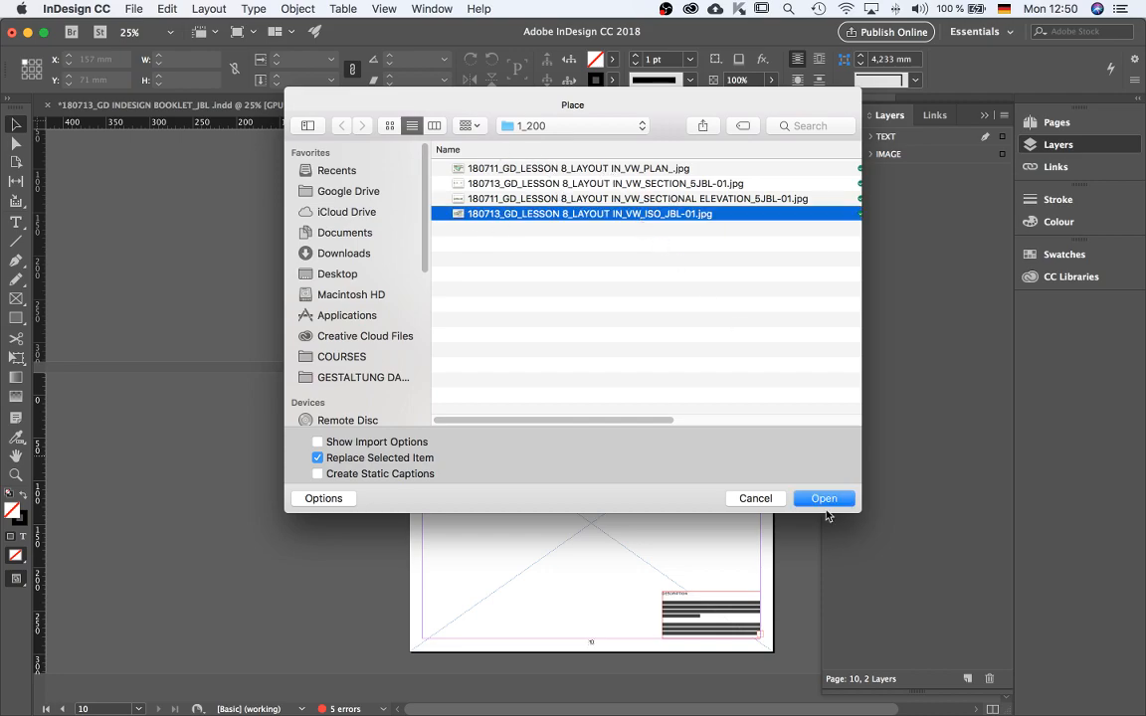
{"action": "left_click", "coordinate": [824, 498]}
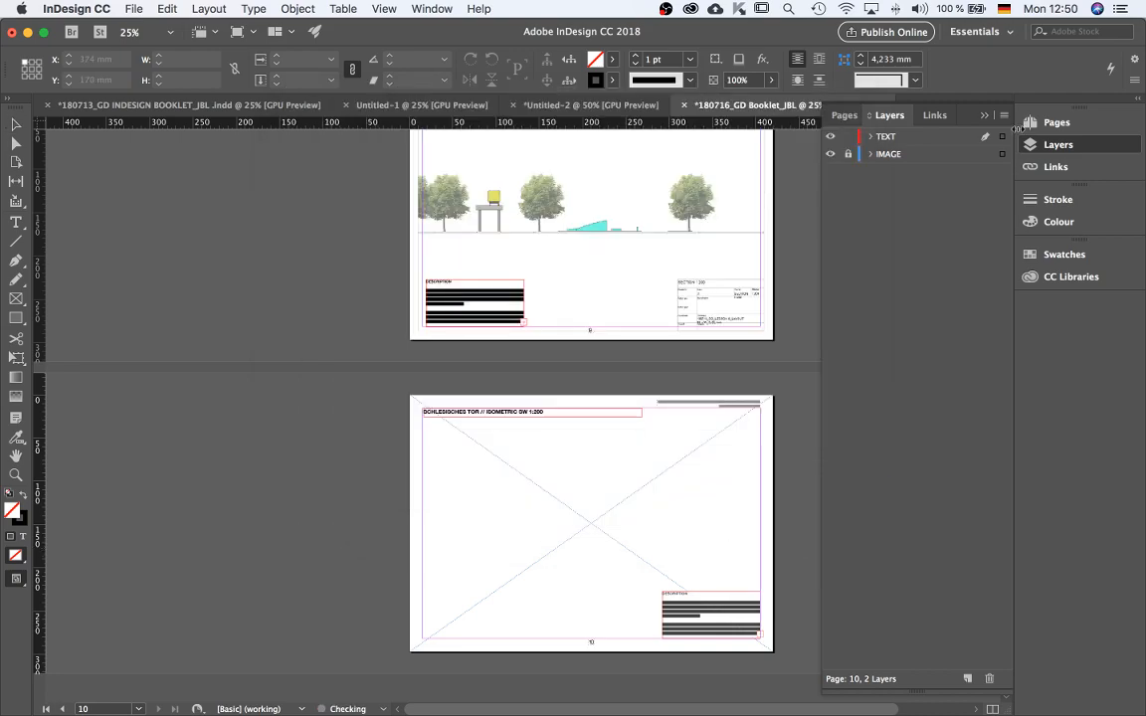
{"action": "left_click", "coordinate": [847, 136]}
{"action": "left_click", "coordinate": [951, 155]}
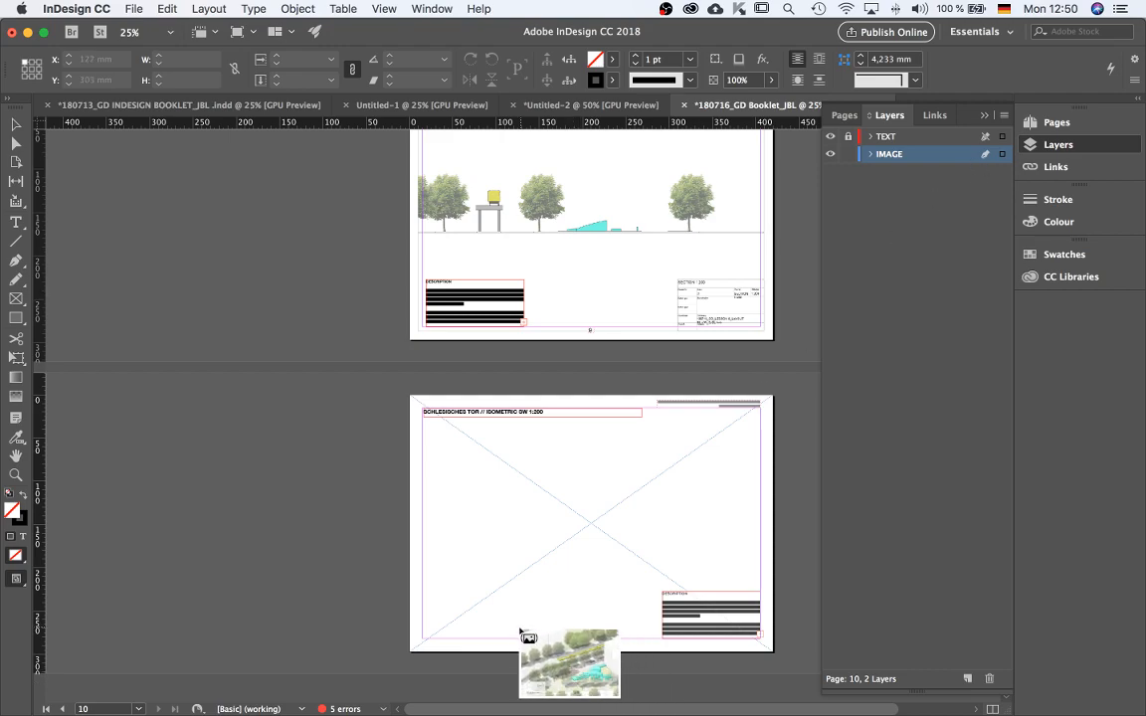
{"action": "left_click", "coordinate": [583, 522]}
{"action": "left_click", "coordinate": [791, 548]}
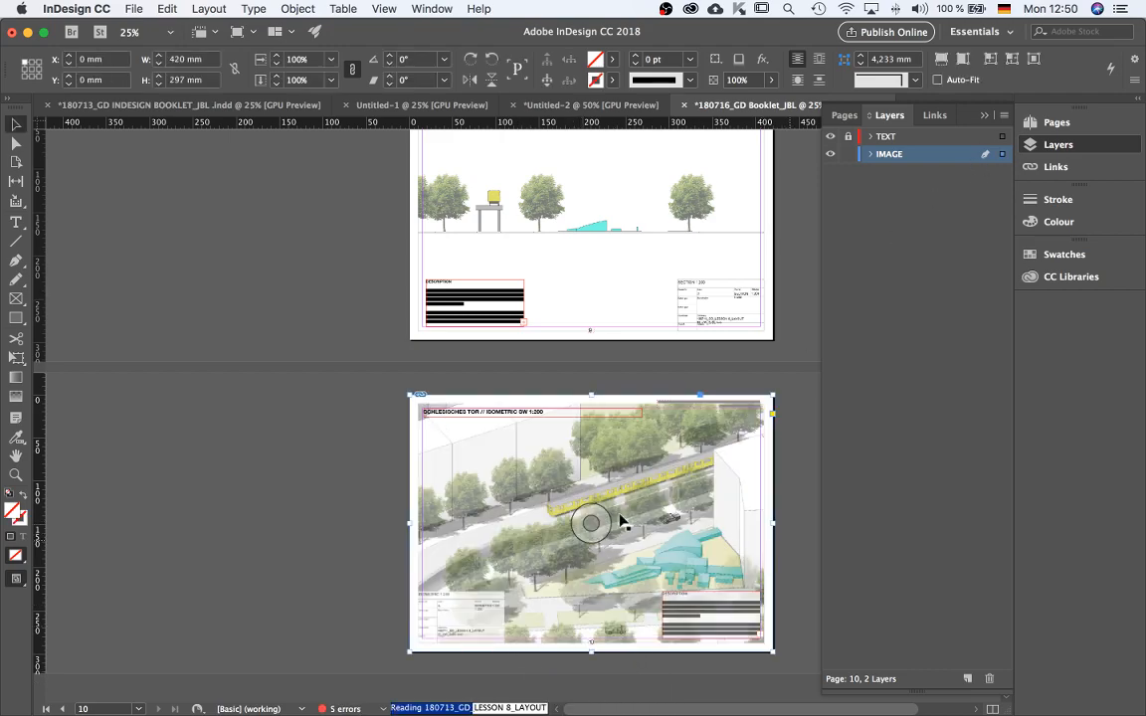
{"action": "scroll", "coordinate": [469, 560], "scroll_direction": "down", "scroll_amount": 1}
{"action": "scroll", "coordinate": [469, 560], "scroll_direction": "up", "scroll_amount": 15}
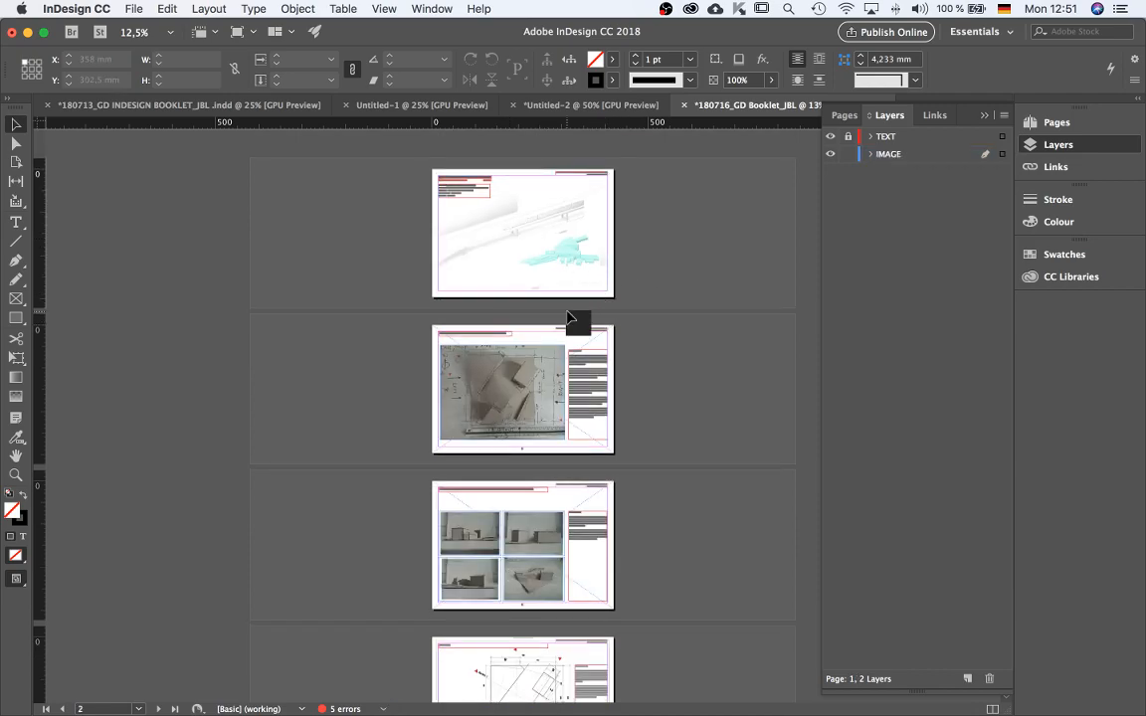
Preview the booklet in presentation mode, paging forward and back through the spreads.
{"action": "key", "text": "shift+w"}
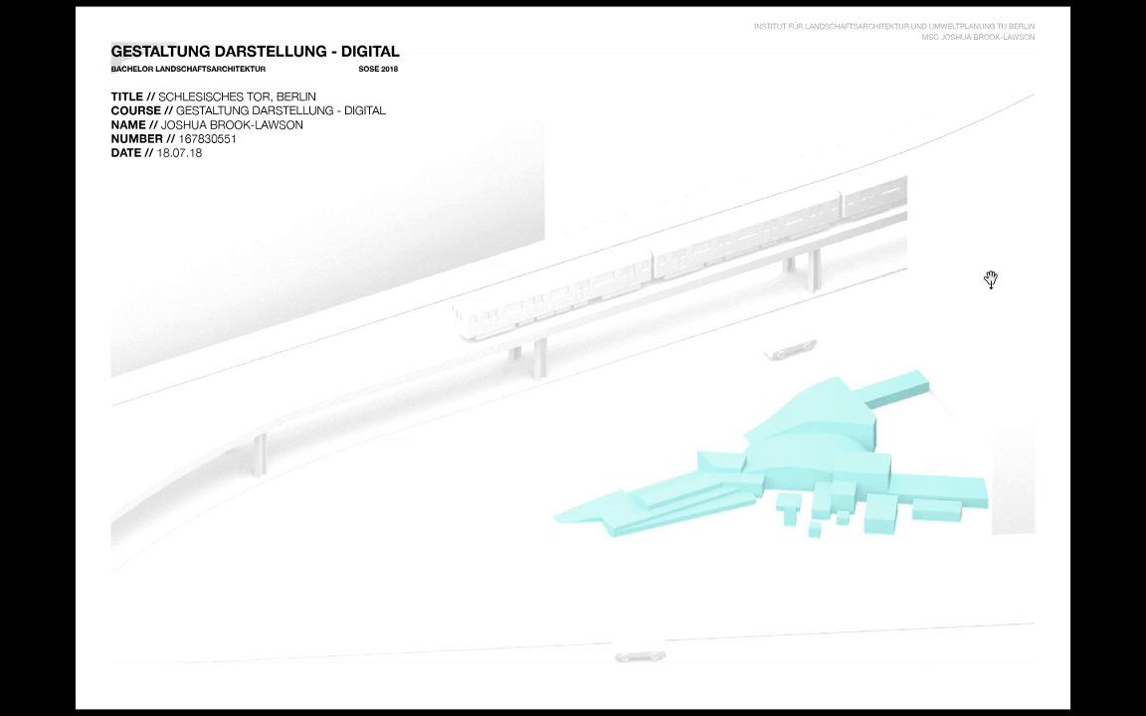
{"action": "left_click", "coordinate": [116, 49]}
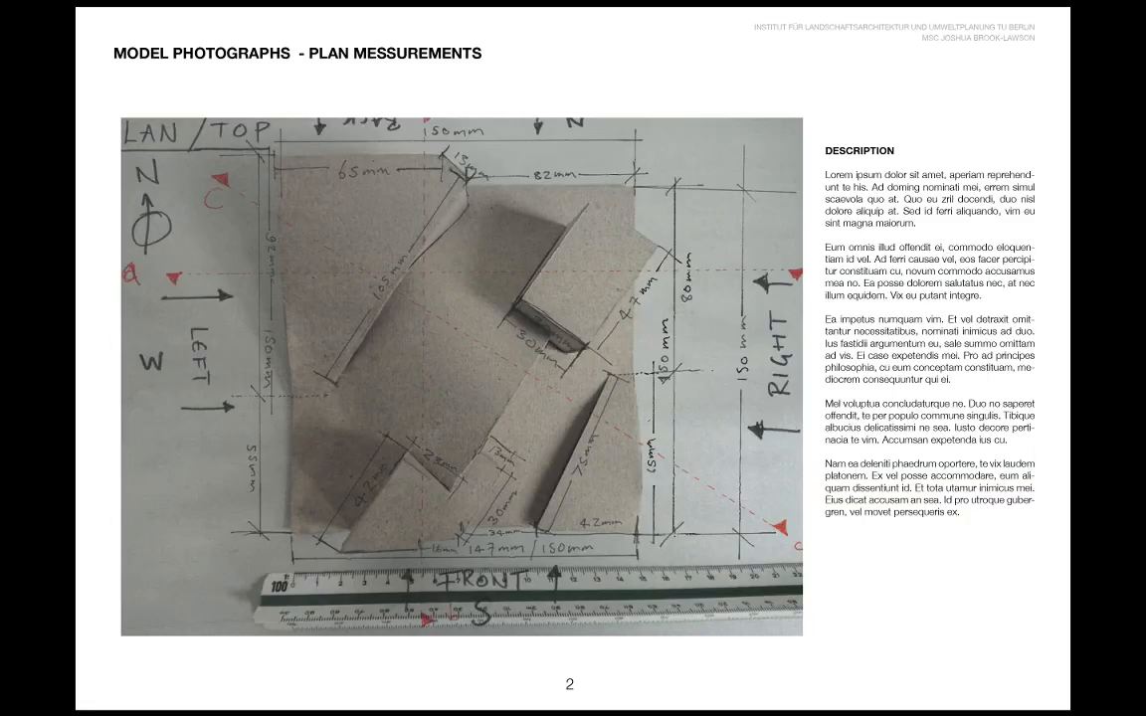
{"action": "key", "text": "Right"}
{"action": "key", "text": "Right"}
{"action": "key", "text": "Right"}
{"action": "key", "text": "Right"}
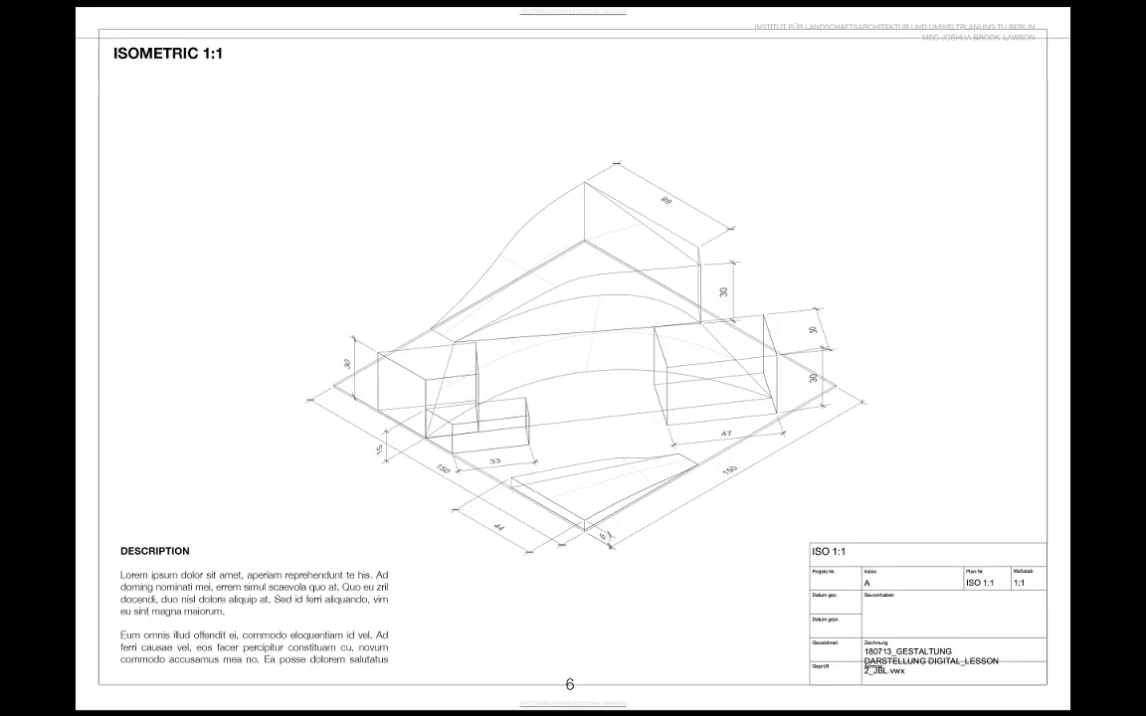
{"action": "key", "text": "Right"}
{"action": "key", "text": "Right"}
{"action": "key", "text": "Right"}
{"action": "key", "text": "Right"}
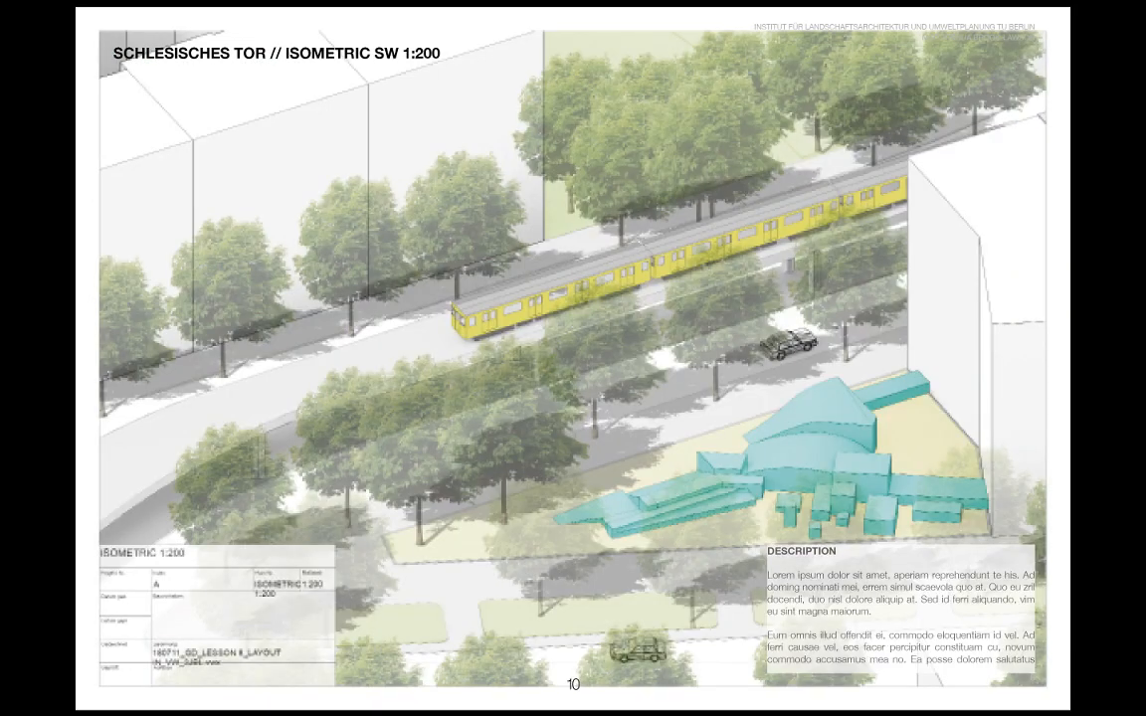
{"action": "key", "text": "Left"}
{"action": "key", "text": "Left"}
{"action": "key", "text": "Left"}
{"action": "key", "text": "Left"}
{"action": "key", "text": "Left"}
{"action": "key", "text": "Left"}
{"action": "key", "text": "Left"}
{"action": "key", "text": "Left"}
{"action": "key", "text": "Left"}
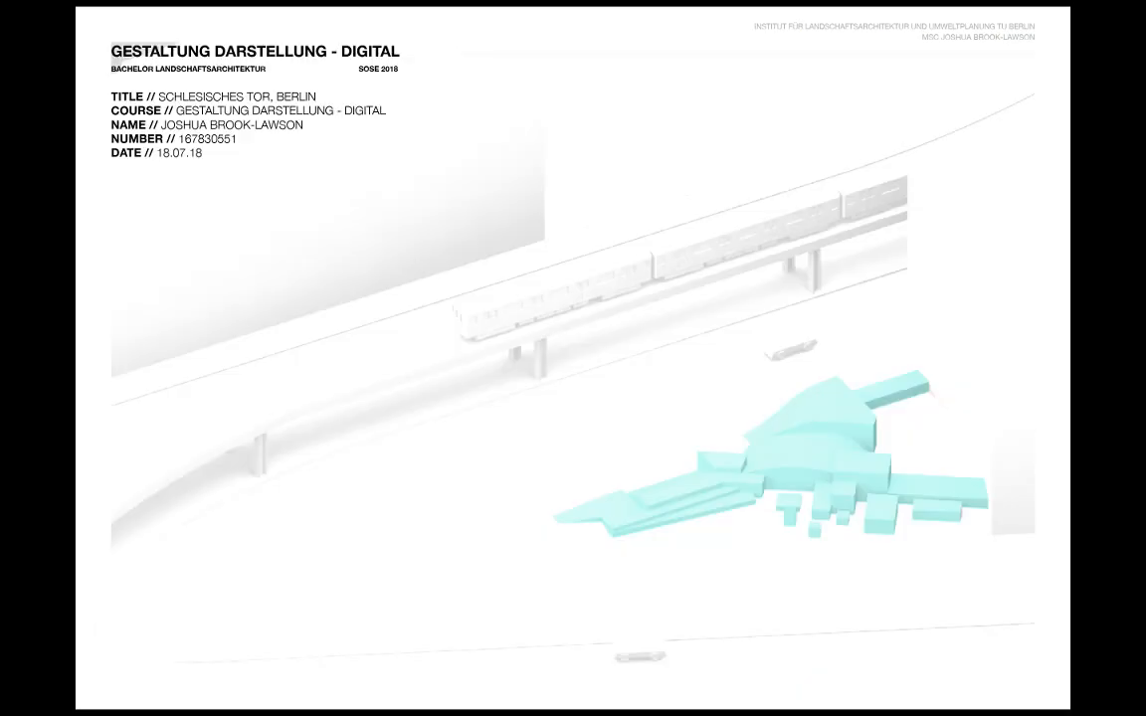
{"action": "key", "text": "Right"}
{"action": "key", "text": "Left"}
{"action": "key", "text": "Right"}
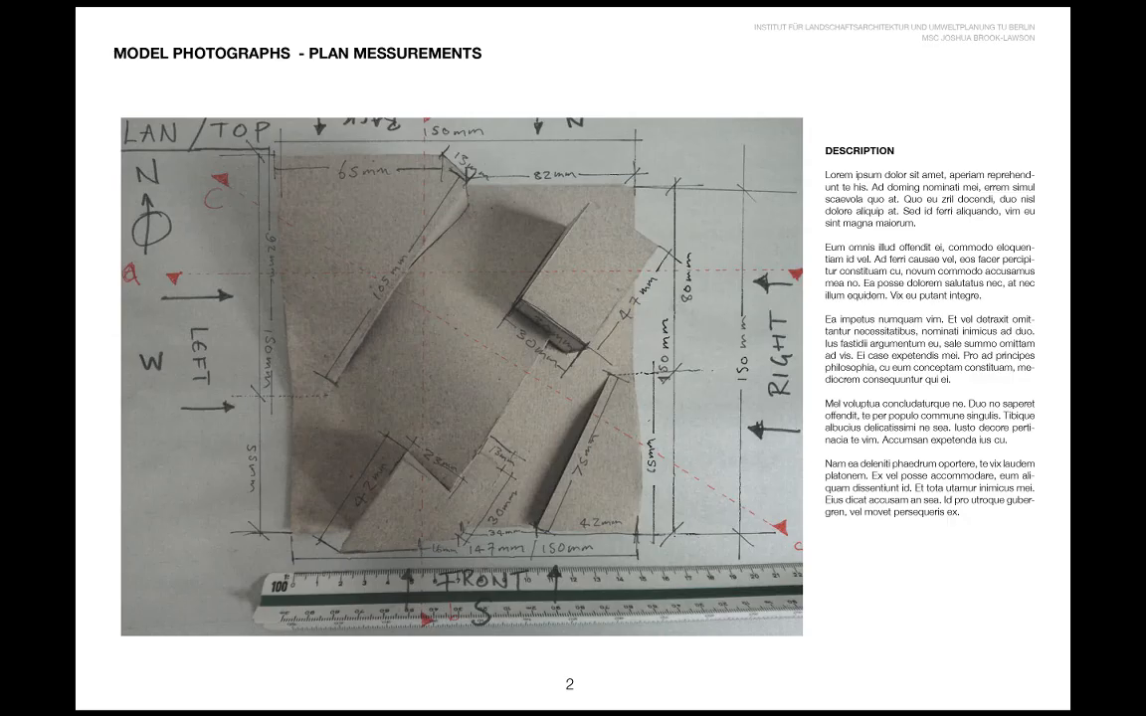
{"action": "key", "text": "Escape"}
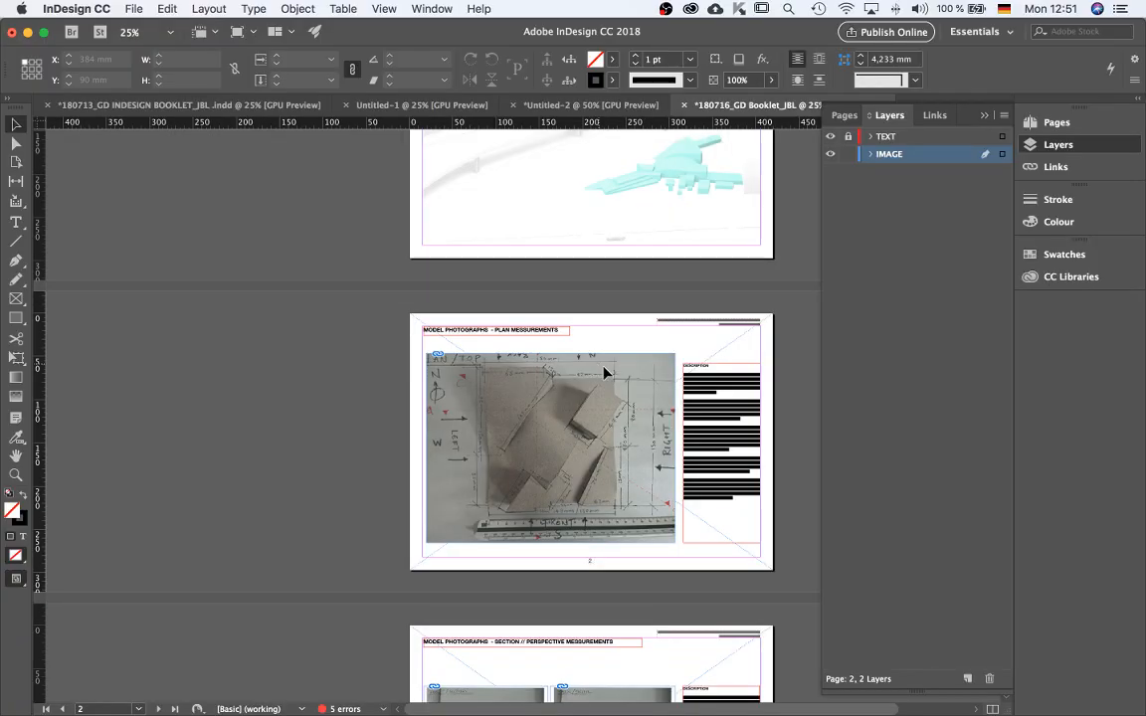
Inspect the page 2 description frame and the page 2 and 3 layouts up close.
{"action": "scroll", "coordinate": [782, 348], "scroll_direction": "up", "scroll_amount": 1}
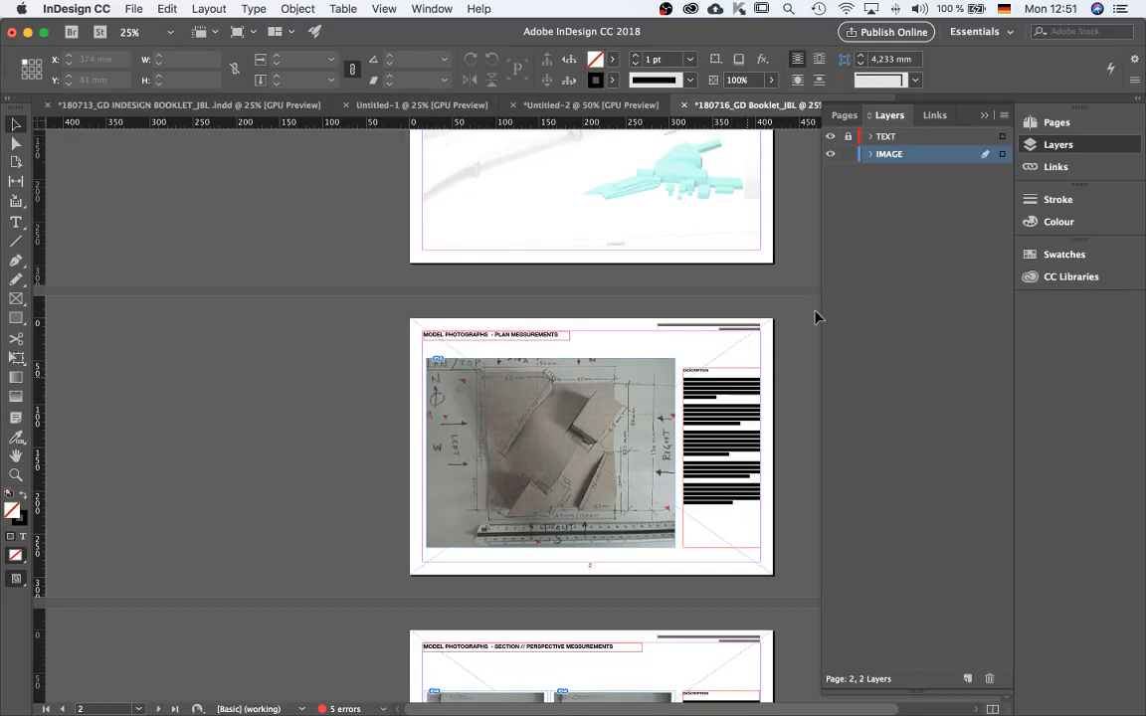
{"action": "left_click", "coordinate": [729, 377]}
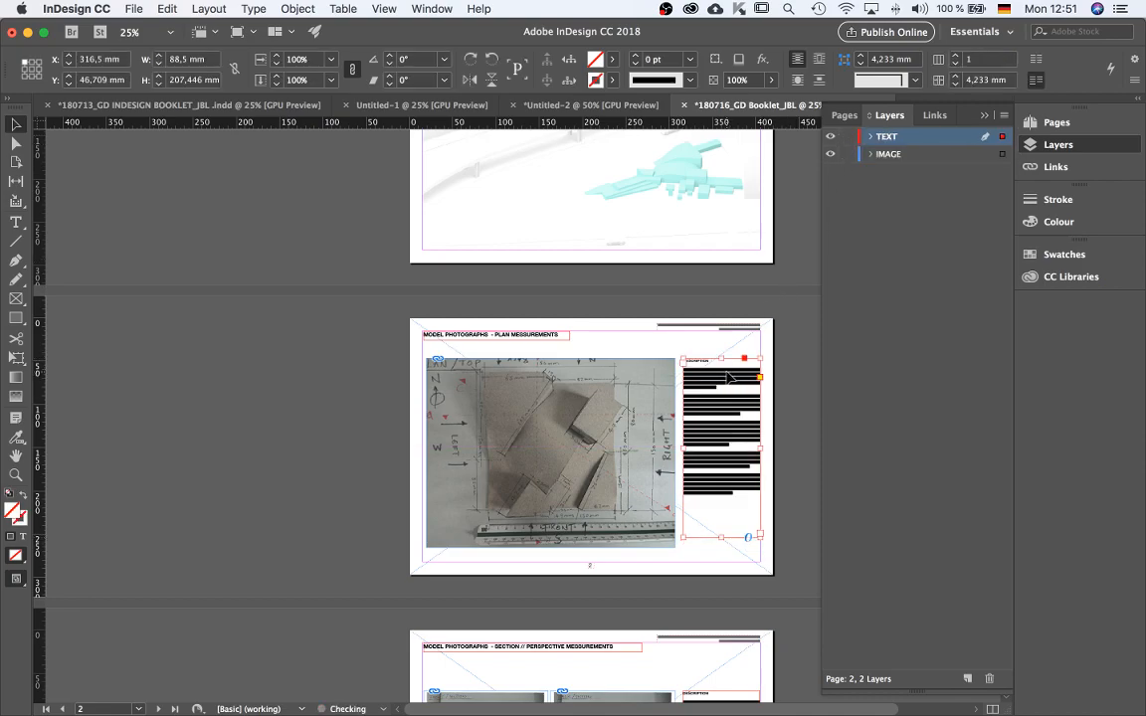
{"action": "scroll", "coordinate": [729, 377], "scroll_direction": "up", "scroll_amount": 2}
{"action": "left_click_drag", "start_coordinate": [673, 374], "coordinate": [674, 371]}
{"action": "left_click", "coordinate": [584, 300]}
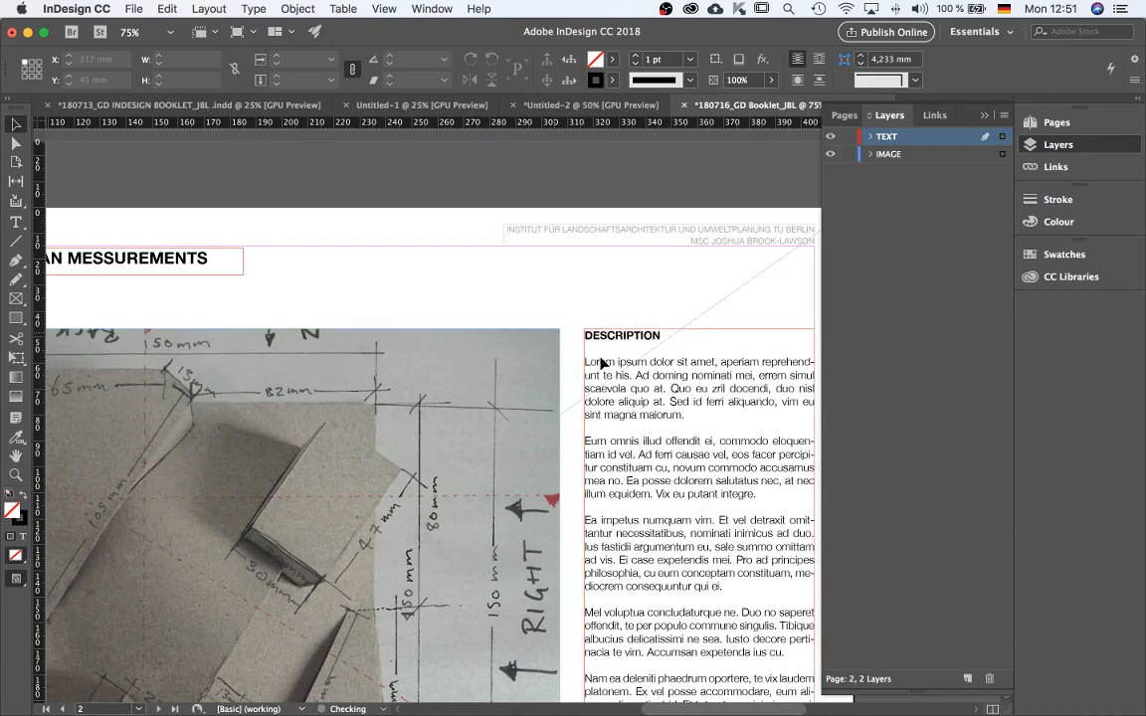
{"action": "scroll", "coordinate": [588, 378], "scroll_direction": "down", "scroll_amount": 1}
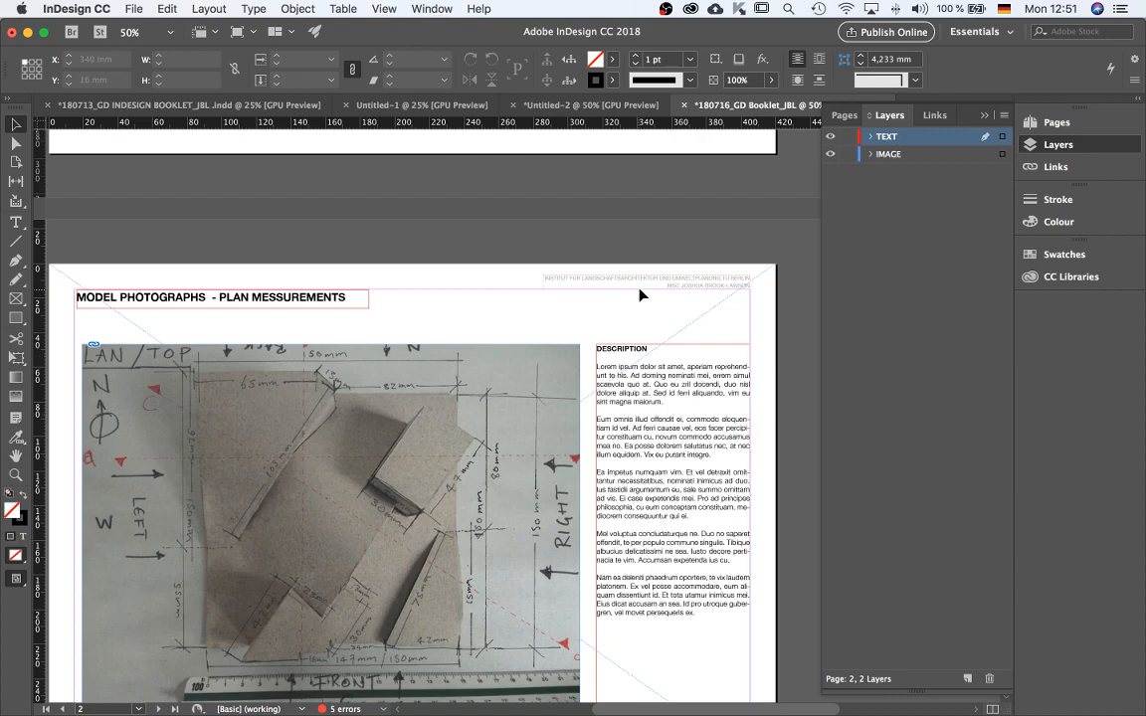
{"action": "scroll", "coordinate": [520, 451], "scroll_direction": "down", "scroll_amount": 3}
{"action": "scroll", "coordinate": [658, 402], "scroll_direction": "up", "scroll_amount": 1}
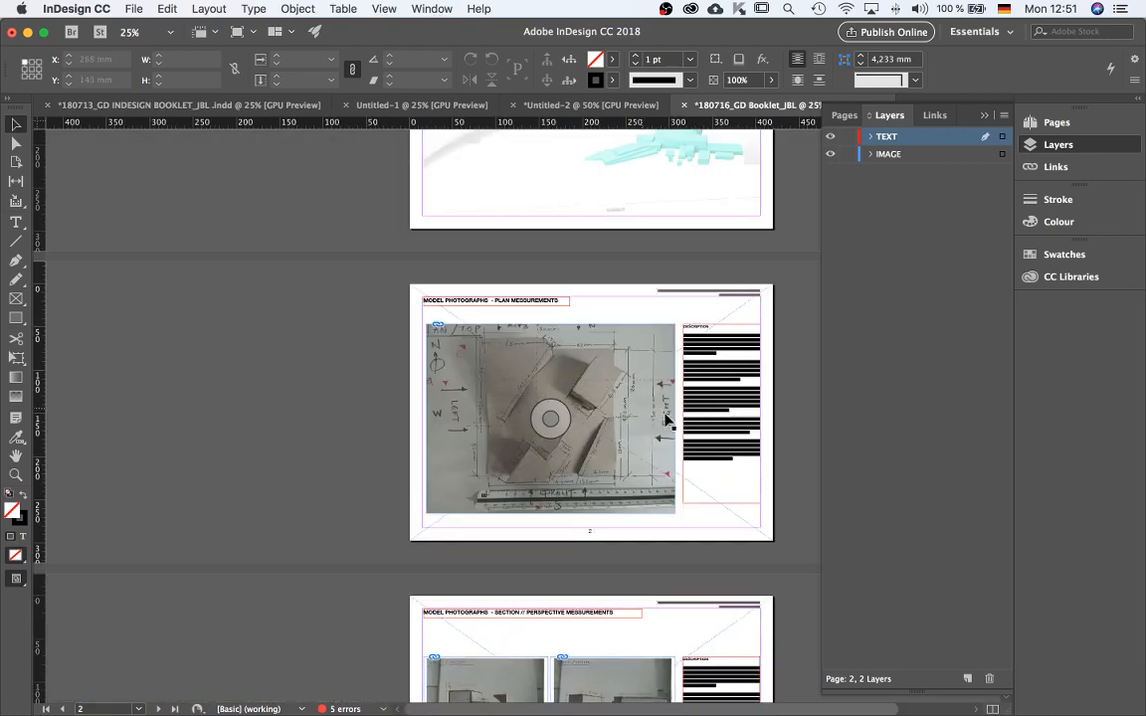
{"action": "scroll", "coordinate": [657, 419], "scroll_direction": "down", "scroll_amount": 1}
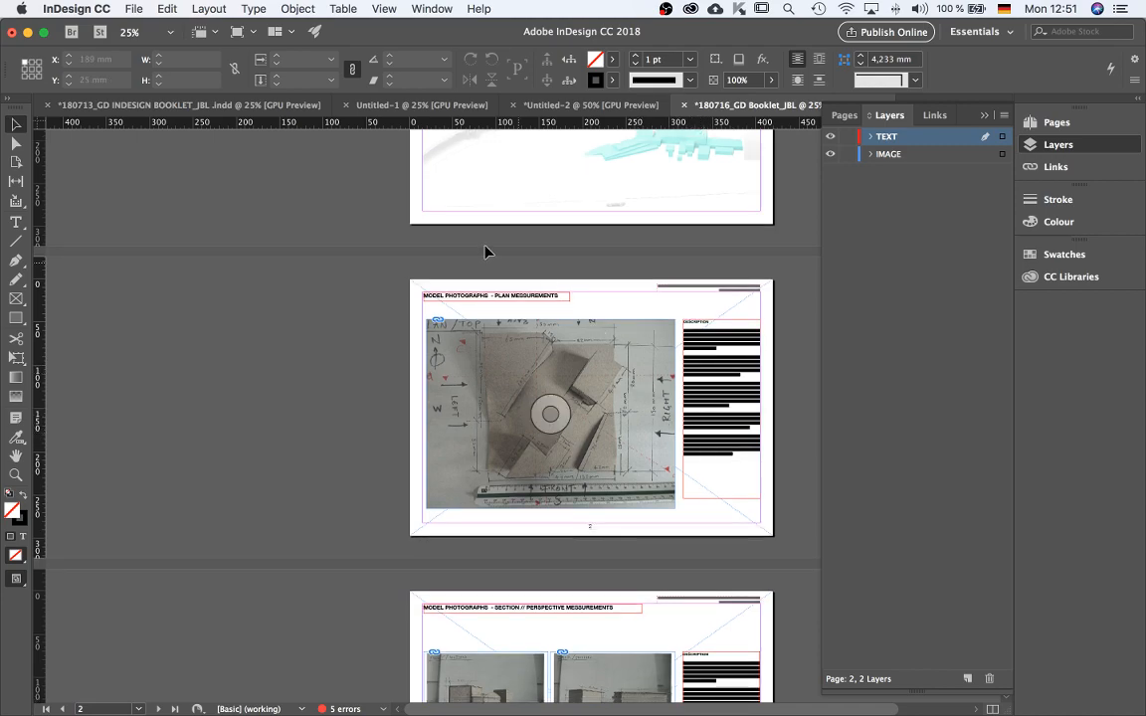
{"action": "scroll", "coordinate": [626, 368], "scroll_direction": "up", "scroll_amount": 3}
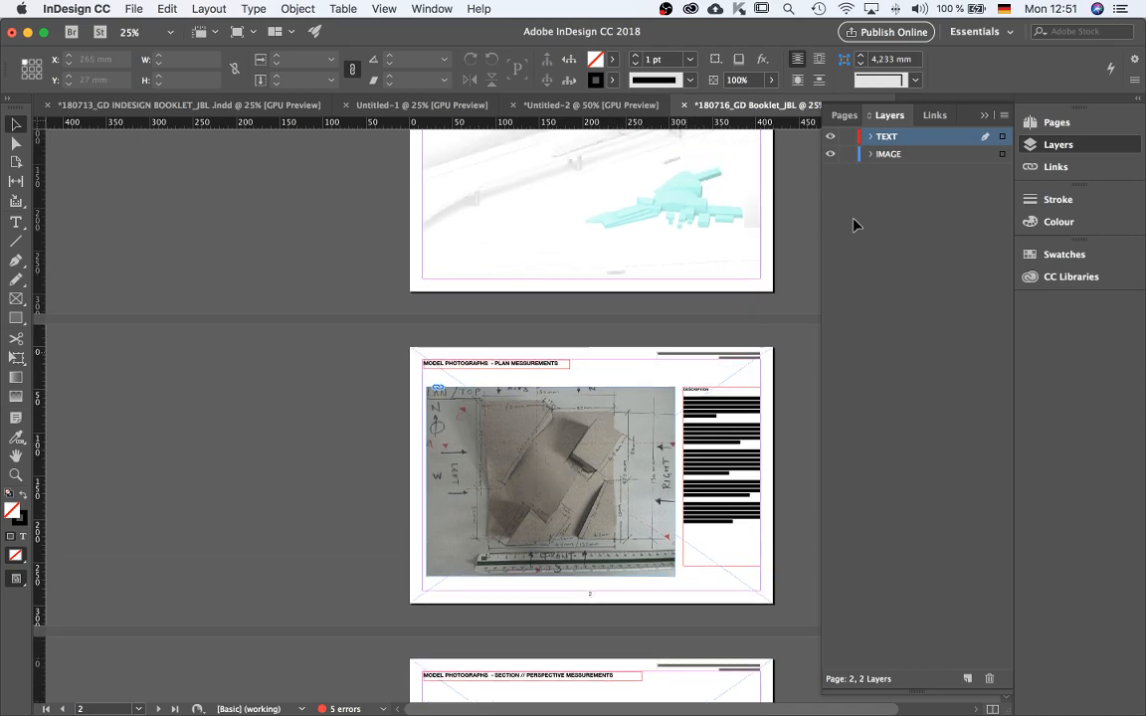
{"action": "left_click", "coordinate": [1062, 129]}
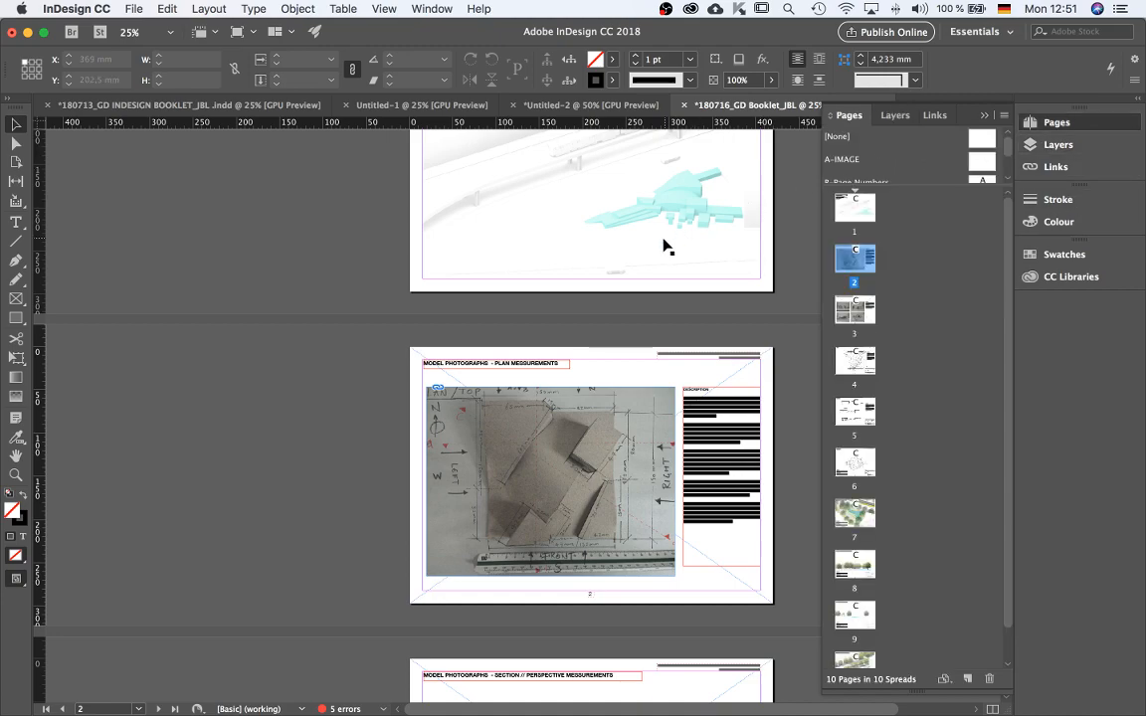
{"action": "scroll", "coordinate": [593, 338], "scroll_direction": "up", "scroll_amount": 6}
{"action": "scroll", "coordinate": [552, 597], "scroll_direction": "down", "scroll_amount": 7}
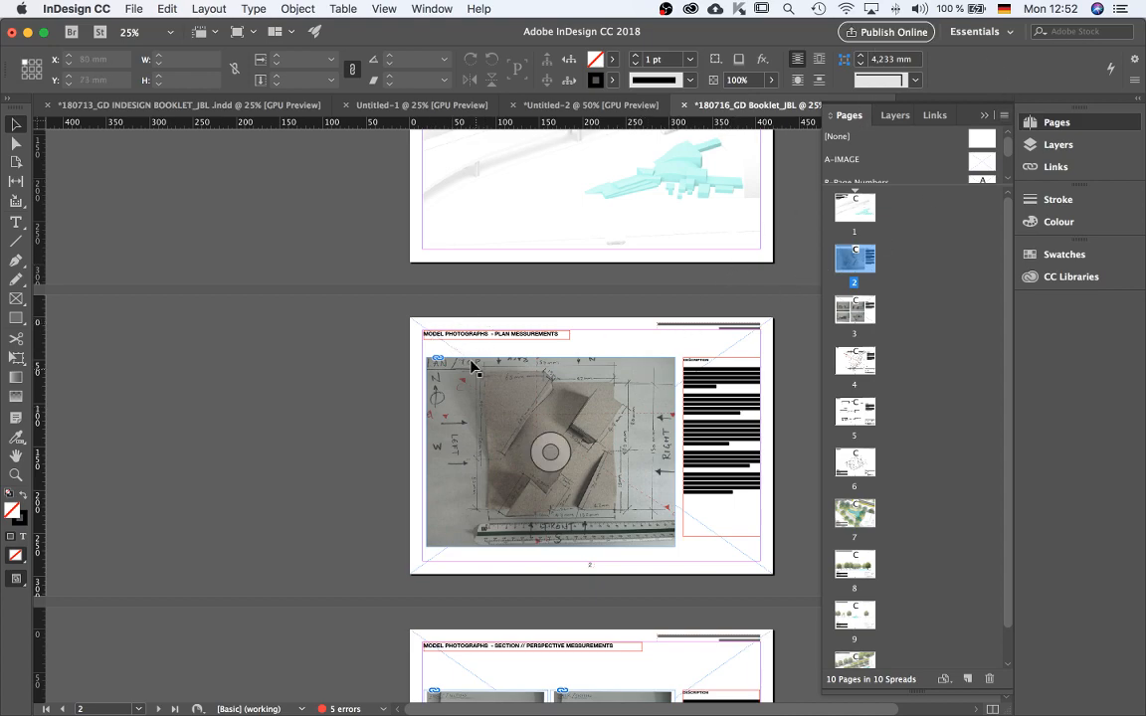
{"action": "scroll", "coordinate": [636, 423], "scroll_direction": "down", "scroll_amount": 2}
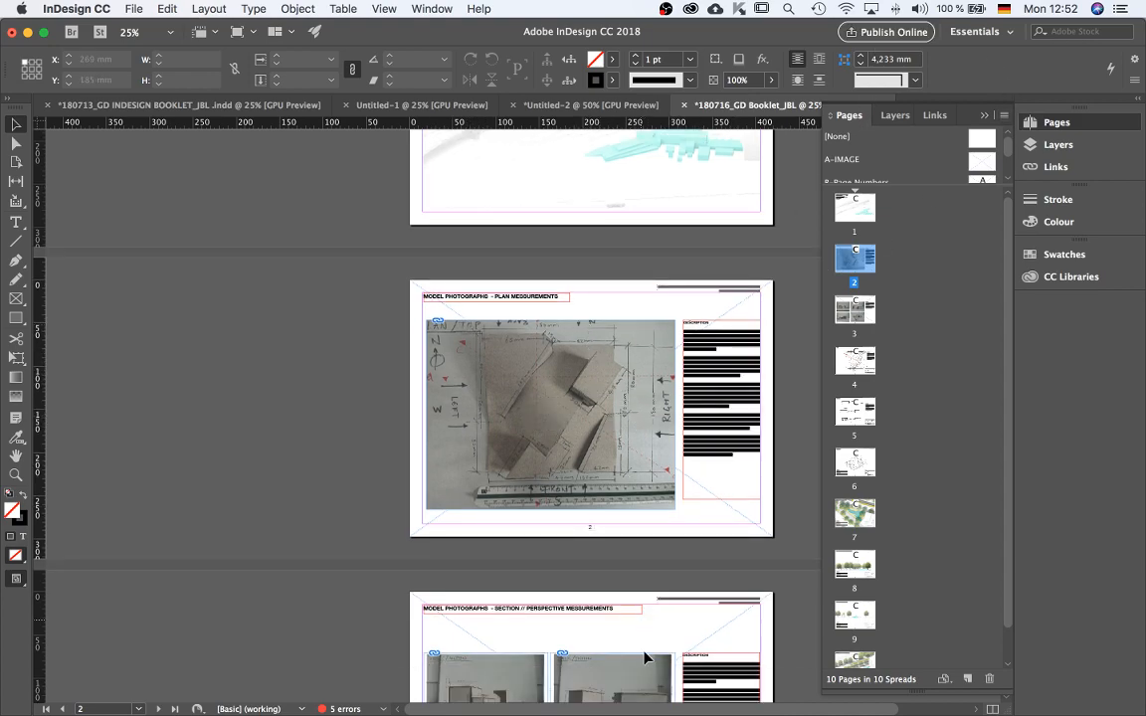
{"action": "scroll", "coordinate": [651, 498], "scroll_direction": "down", "scroll_amount": 10}
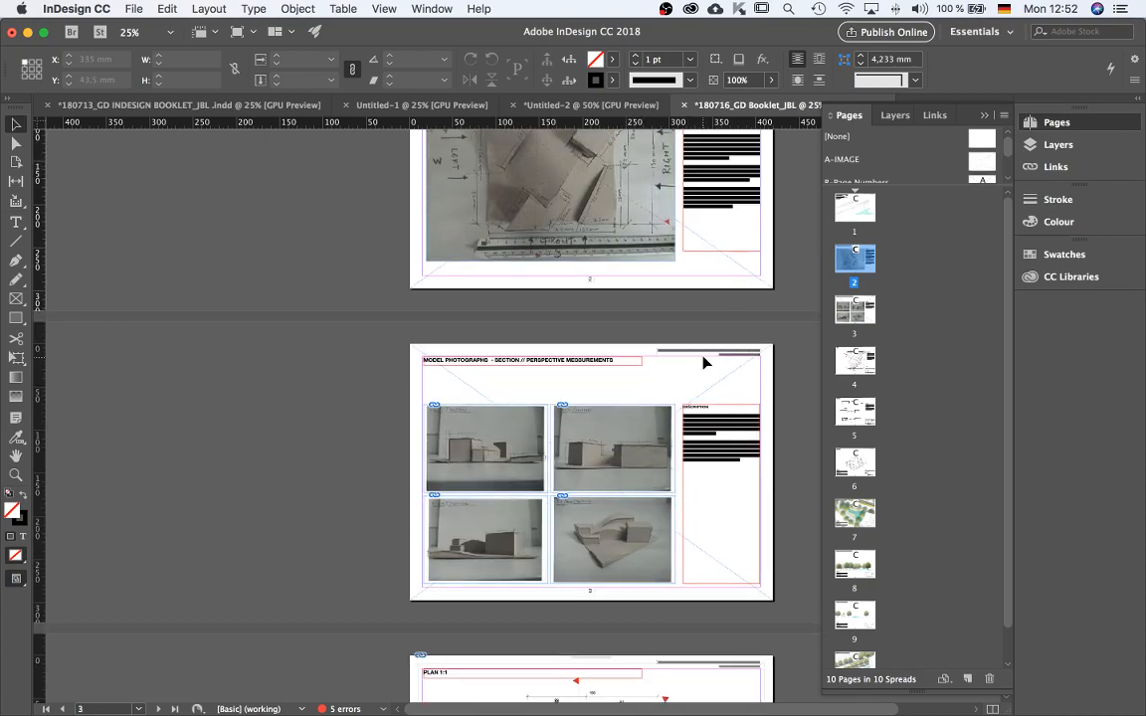
{"action": "scroll", "coordinate": [706, 362], "scroll_direction": "down", "scroll_amount": 7}
{"action": "scroll", "coordinate": [634, 537], "scroll_direction": "up", "scroll_amount": 11}
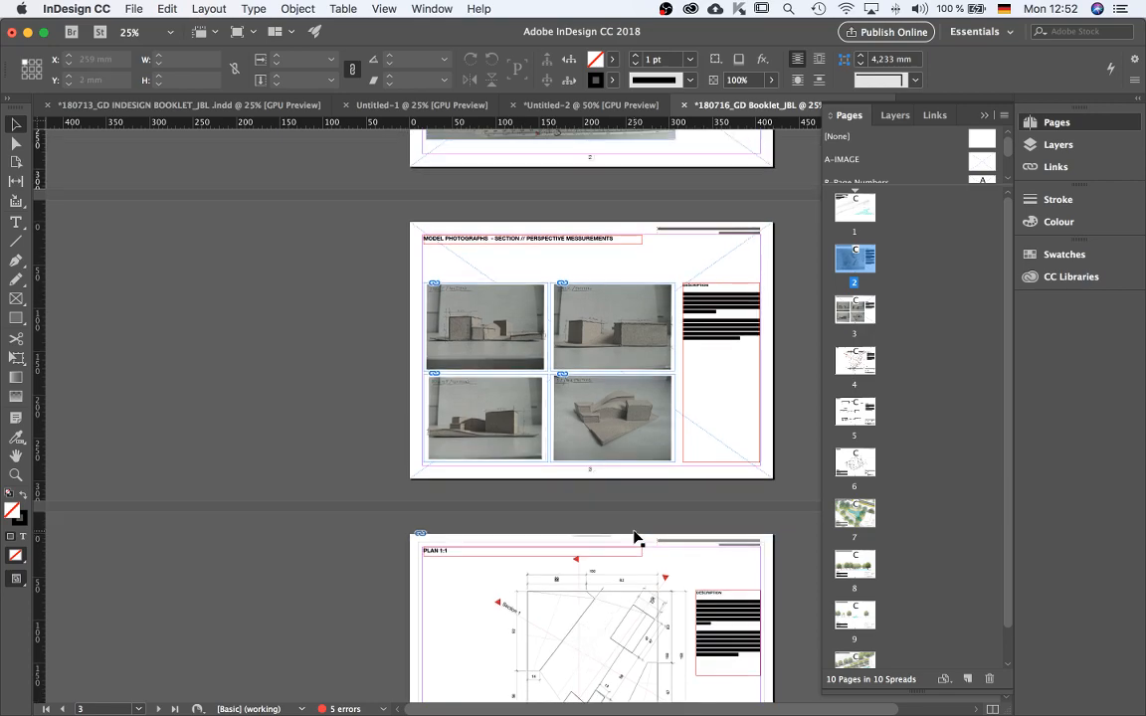
{"action": "scroll", "coordinate": [538, 379], "scroll_direction": "up", "scroll_amount": 7}
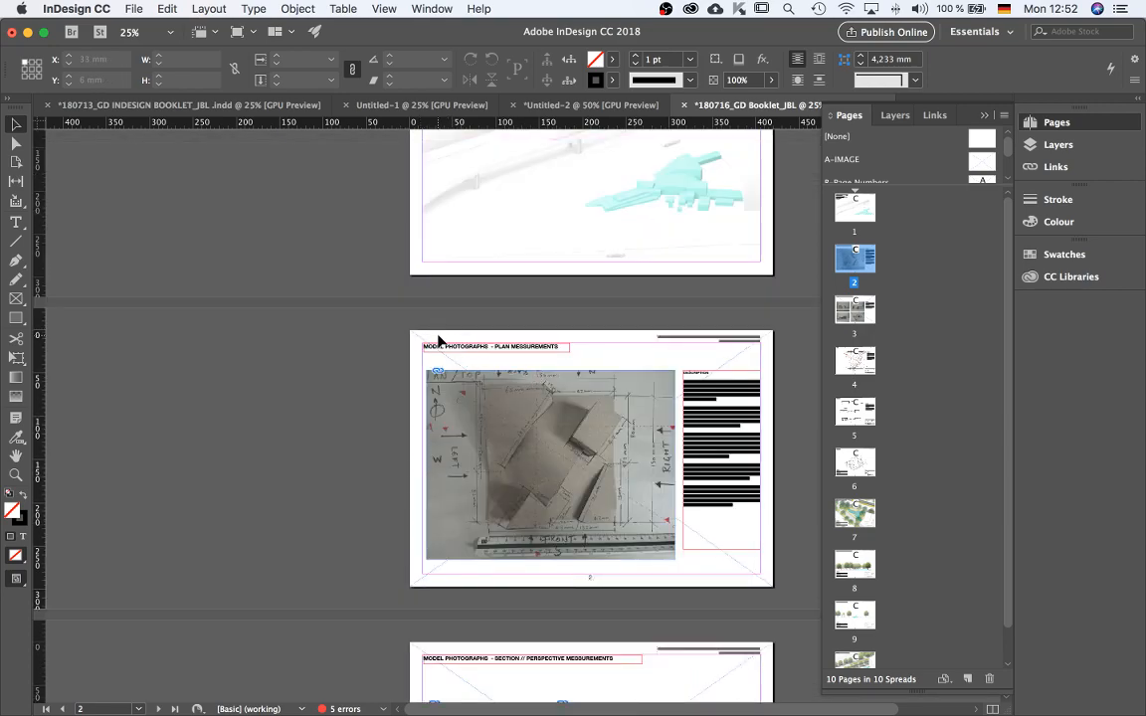
{"action": "scroll", "coordinate": [680, 363], "scroll_direction": "up", "scroll_amount": 1}
{"action": "scroll", "coordinate": [472, 350], "scroll_direction": "down", "scroll_amount": 1}
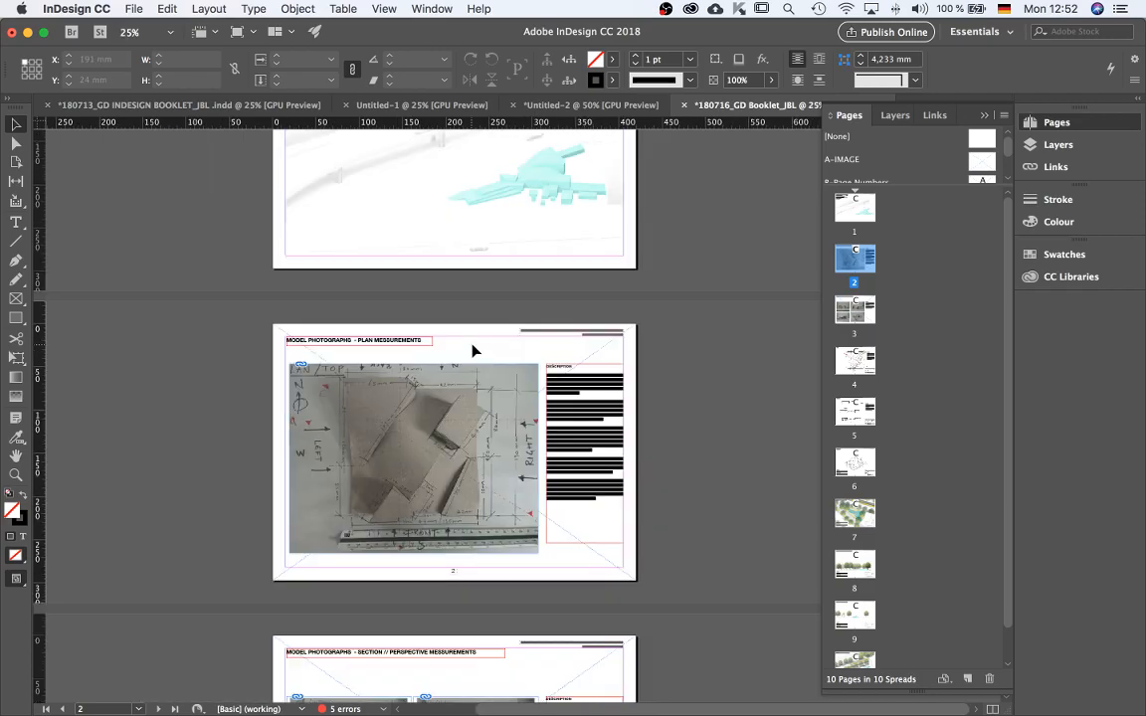
Open the D-Page Title master and rename it Phasen 1 in its master options.
{"action": "scroll", "coordinate": [873, 164], "scroll_direction": "down", "scroll_amount": 3}
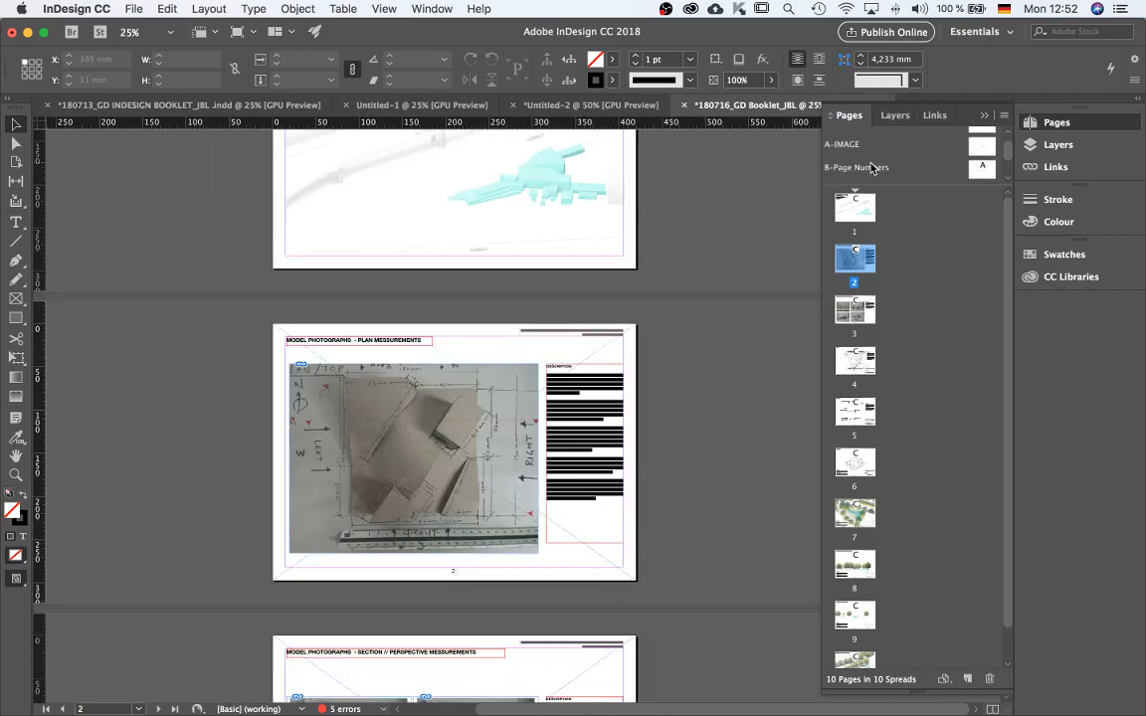
{"action": "scroll", "coordinate": [925, 163], "scroll_direction": "up", "scroll_amount": 1}
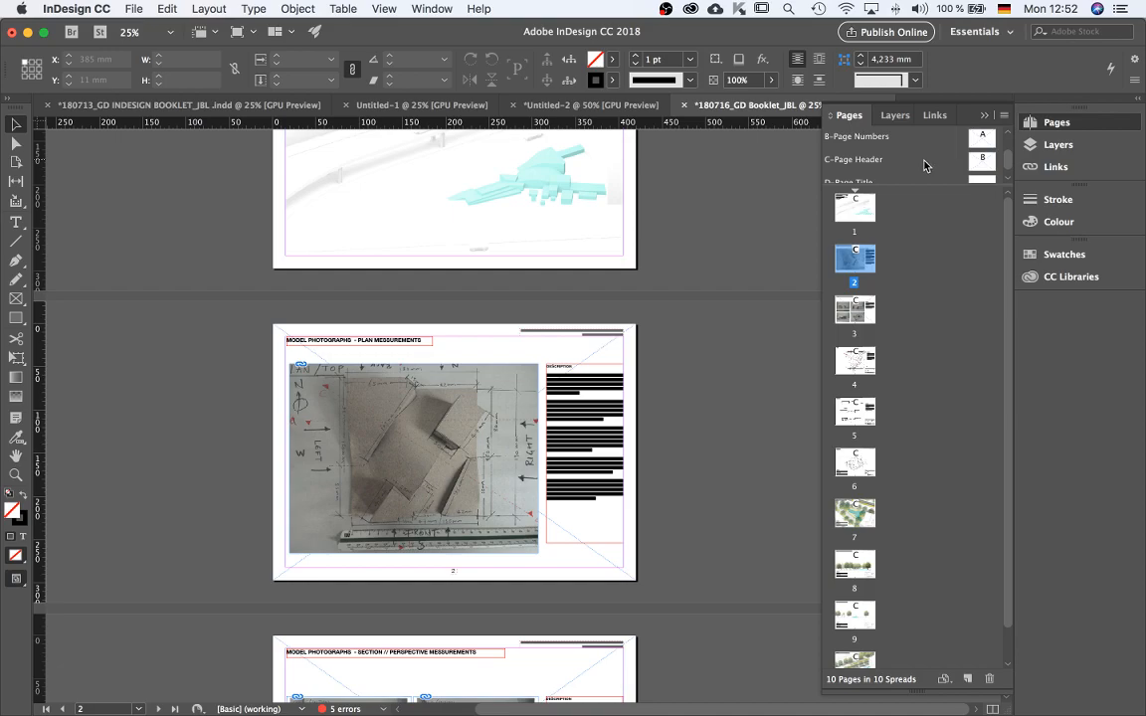
{"action": "scroll", "coordinate": [945, 171], "scroll_direction": "down", "scroll_amount": 1}
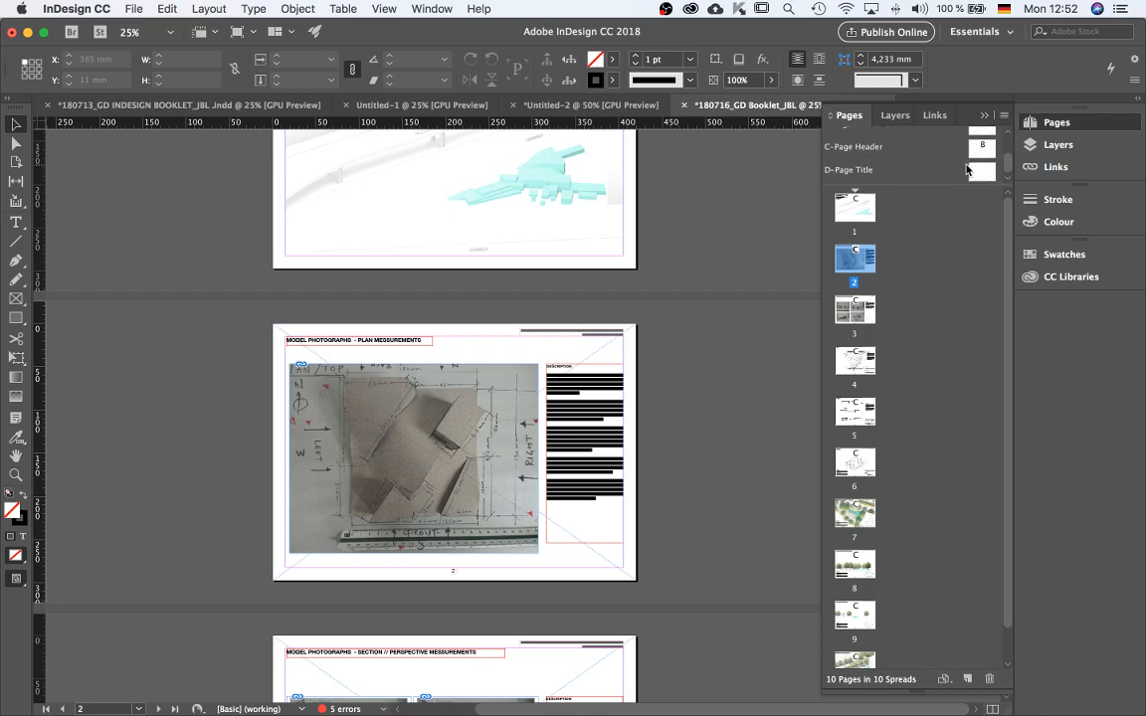
{"action": "left_click", "coordinate": [981, 174]}
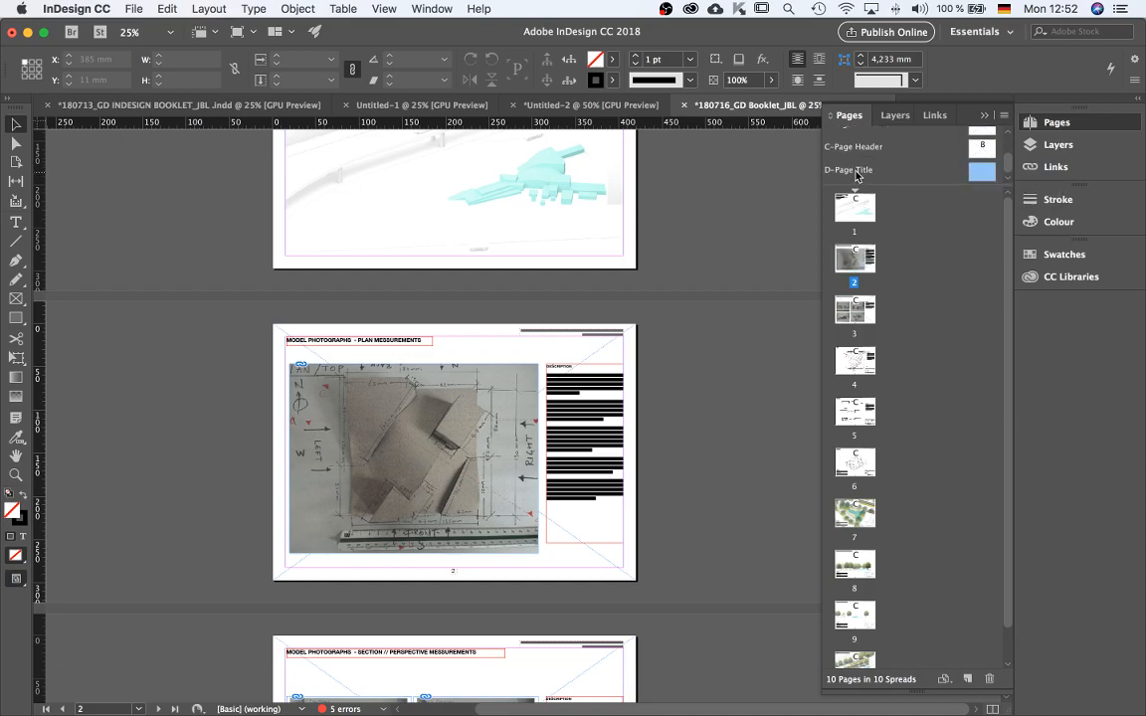
{"action": "double_click", "coordinate": [983, 174]}
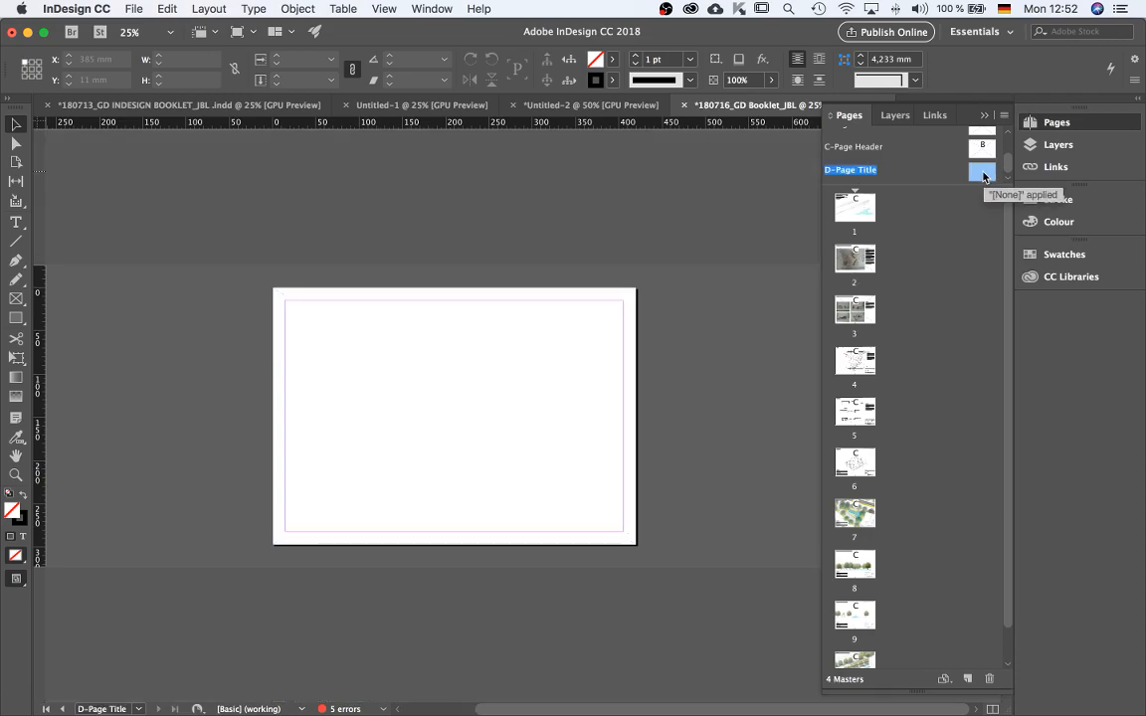
{"action": "right_click", "coordinate": [982, 176]}
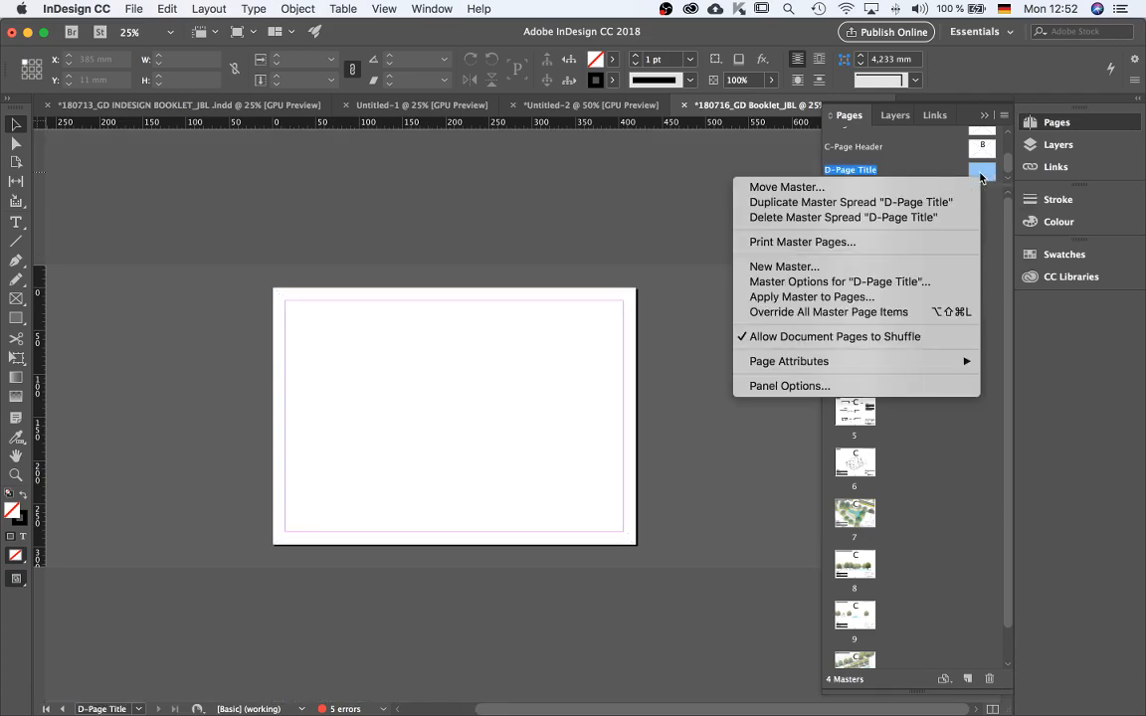
{"action": "left_click", "coordinate": [853, 291]}
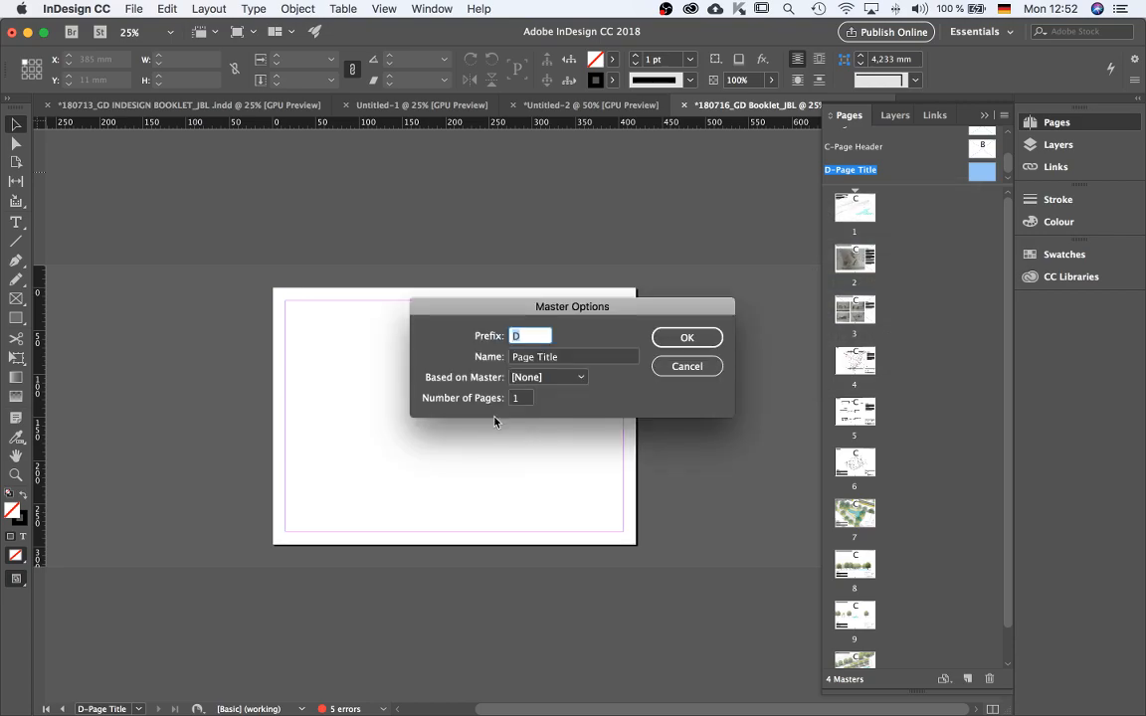
{"action": "left_click", "coordinate": [573, 356]}
{"action": "left_click_drag", "start_coordinate": [575, 360], "coordinate": [494, 361]}
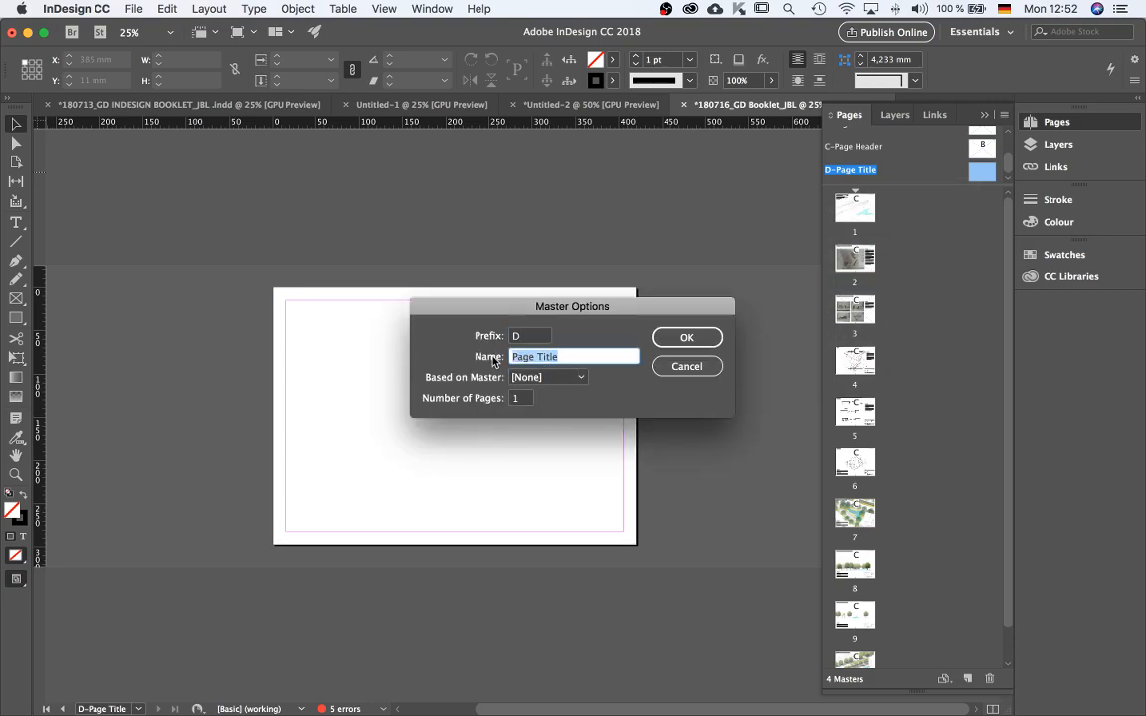
{"action": "type", "text": "Phasen 1"}
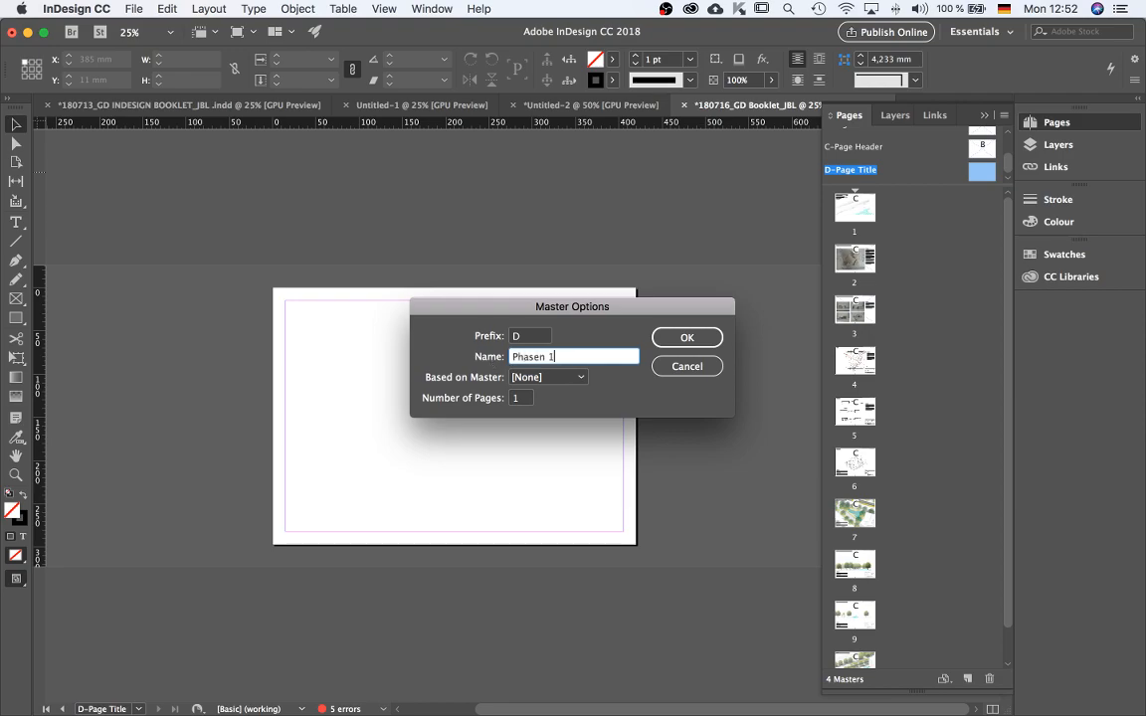
{"action": "left_click", "coordinate": [671, 336]}
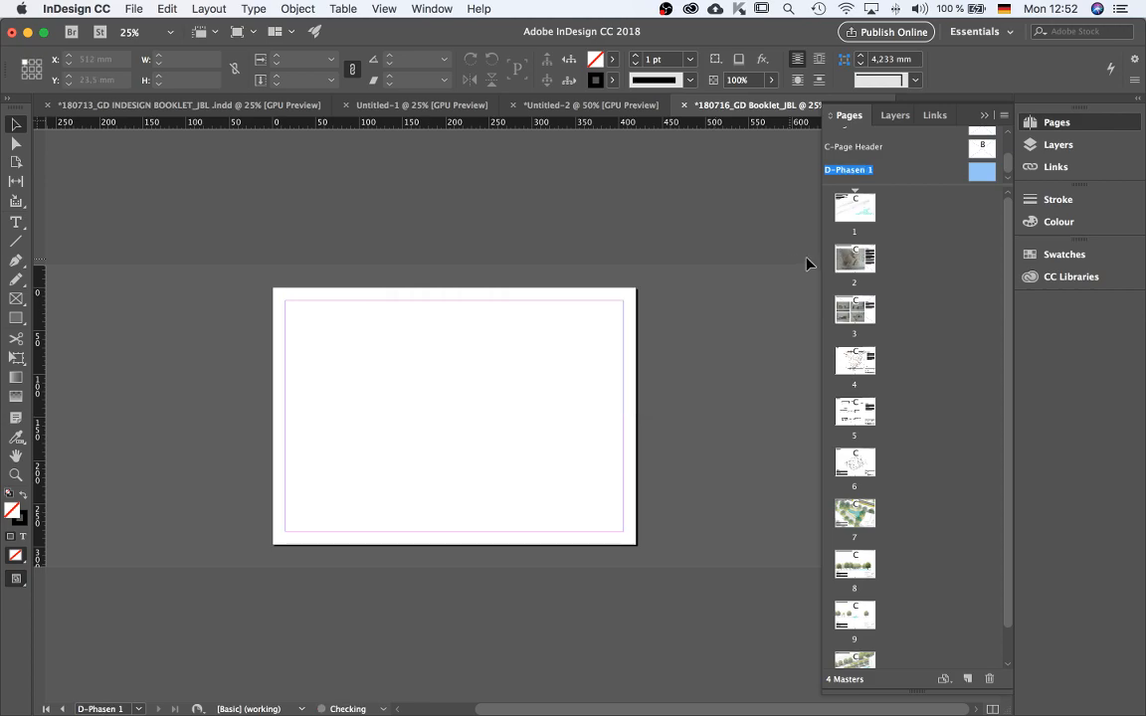
Duplicate the D-Phasen 1 master spread.
{"action": "right_click", "coordinate": [980, 176]}
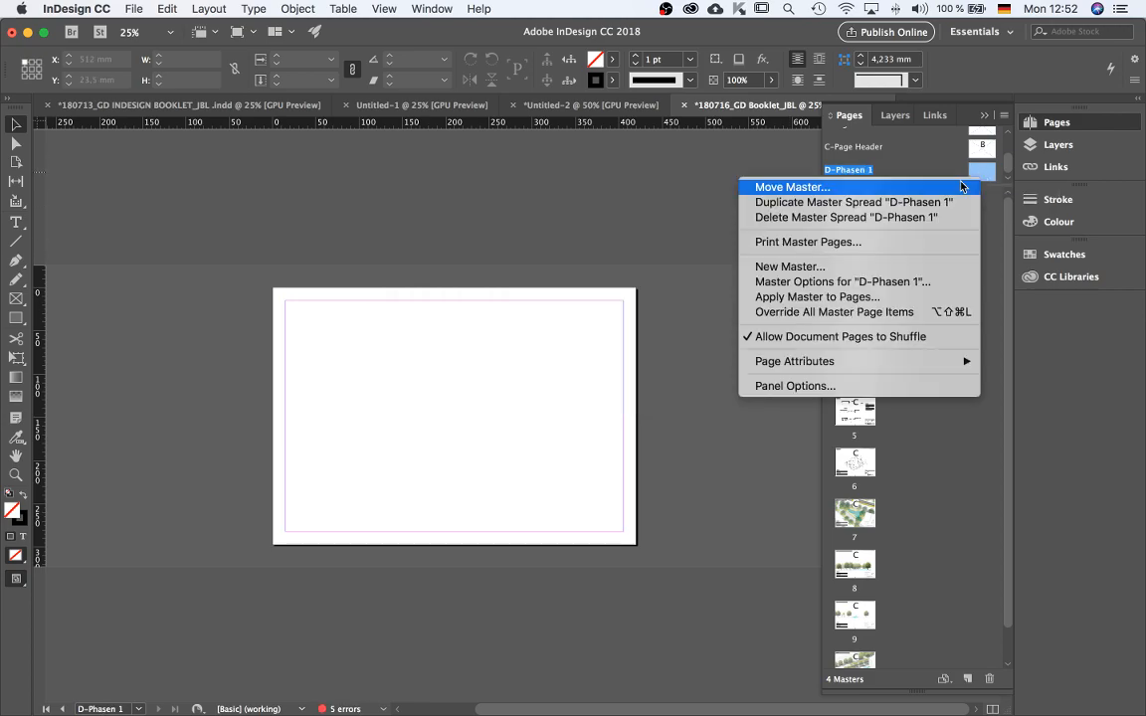
{"action": "left_click", "coordinate": [858, 204]}
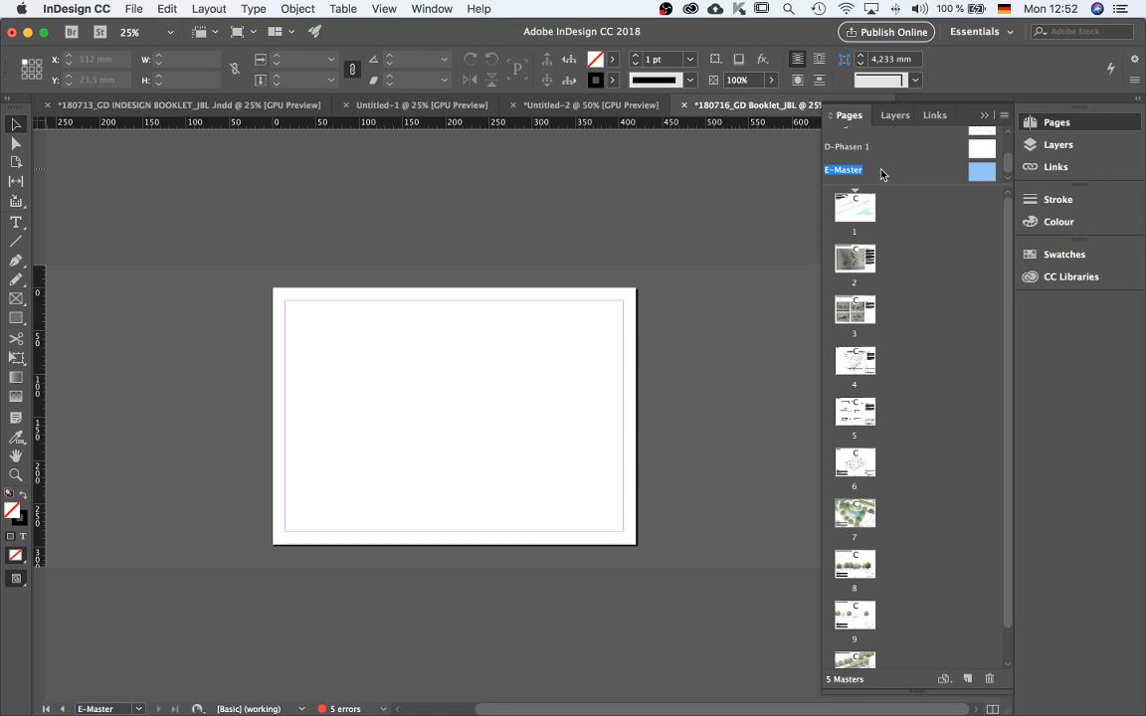
Rename the new E master as Phase 2 in its master options.
{"action": "right_click", "coordinate": [982, 177]}
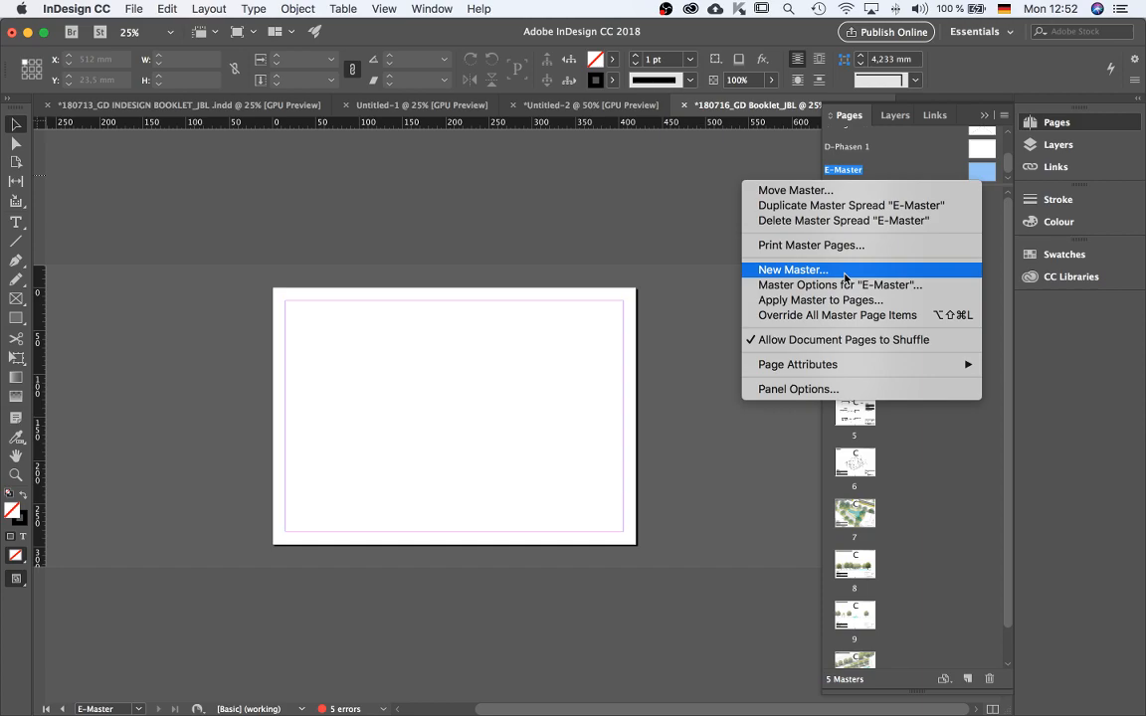
{"action": "left_click", "coordinate": [847, 285]}
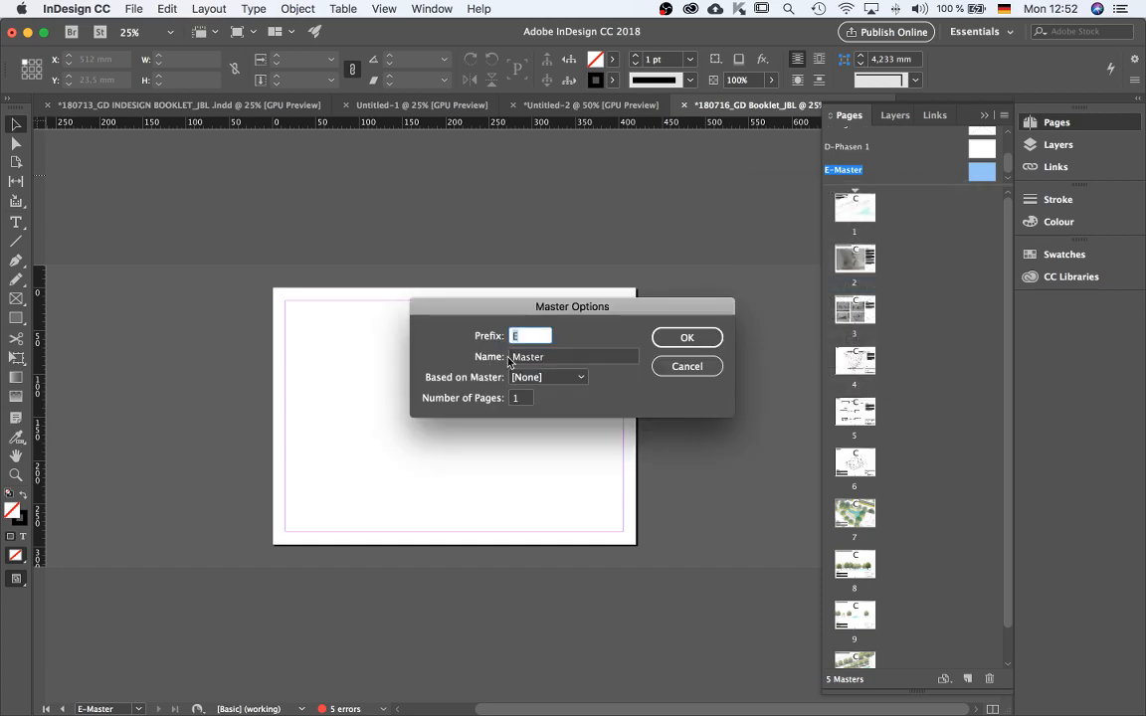
{"action": "key", "text": "Tab"}
{"action": "type", "text": "Phas"}
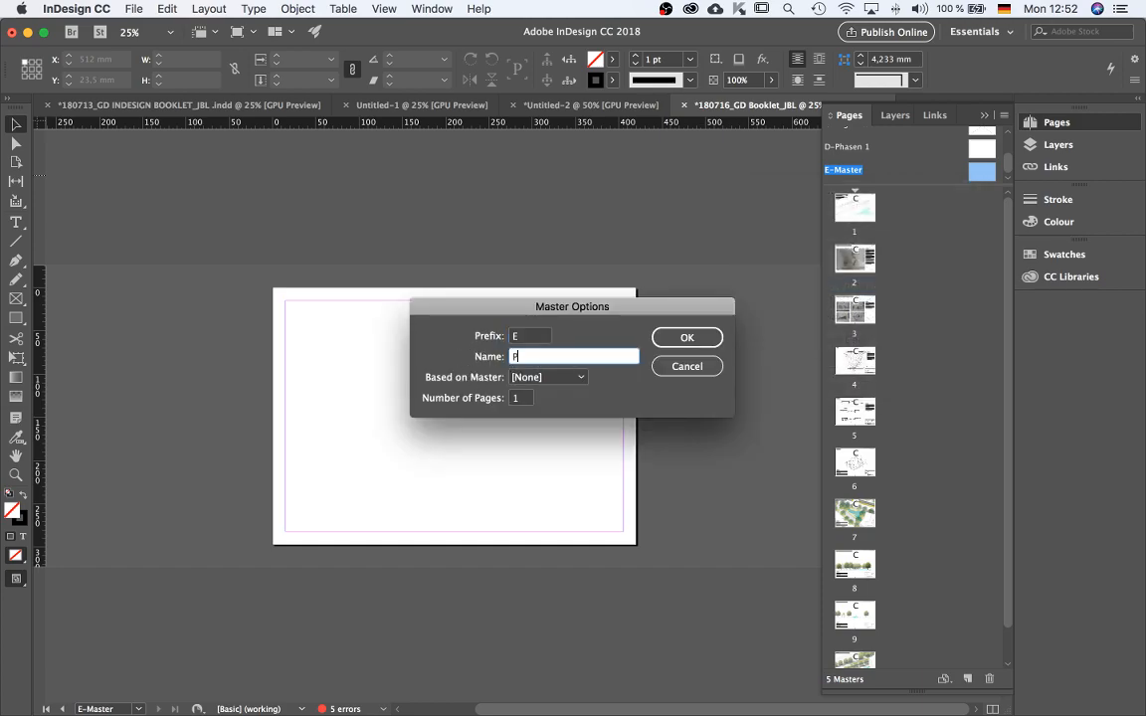
{"action": "key", "text": "Return"}
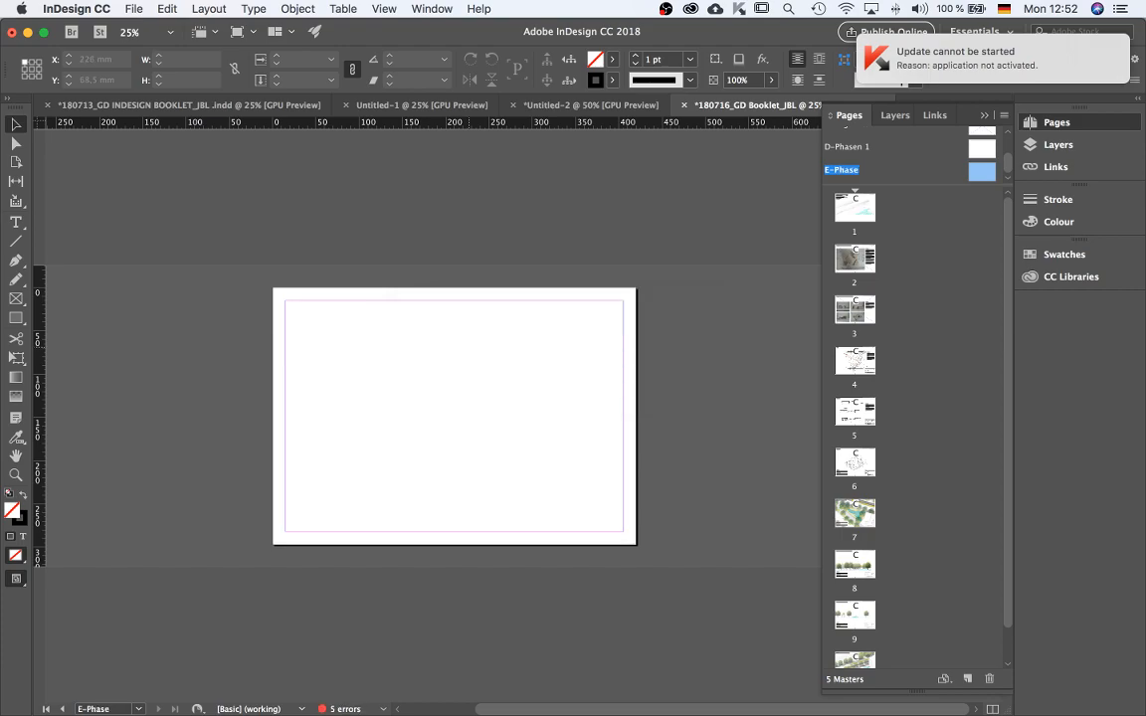
{"action": "right_click", "coordinate": [982, 170]}
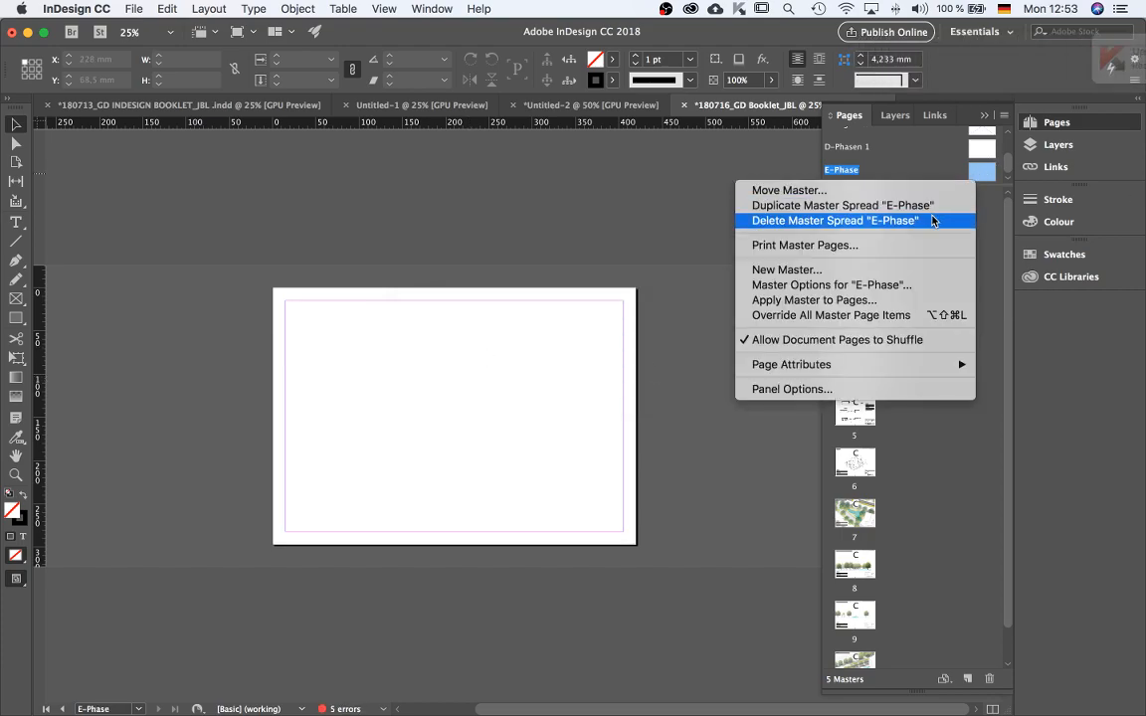
{"action": "left_click", "coordinate": [844, 285]}
{"action": "left_click", "coordinate": [542, 356]}
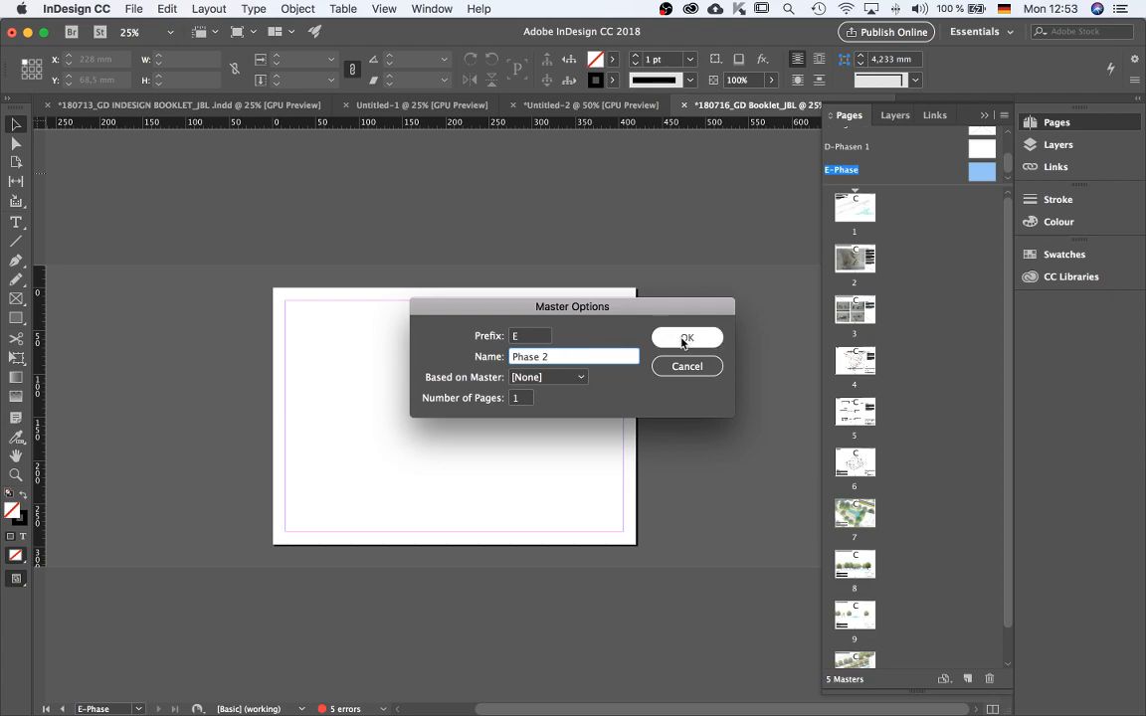
{"action": "left_click", "coordinate": [686, 339]}
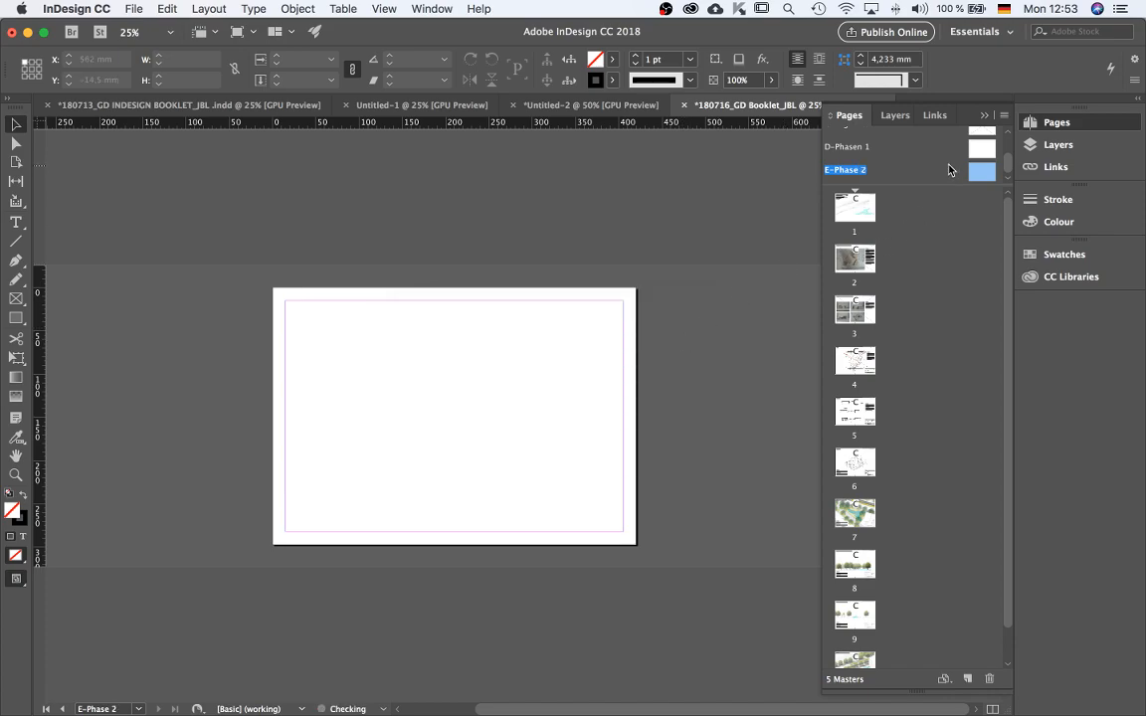
Select the D-Phasen 1 master and open its master commands.
{"action": "left_click", "coordinate": [983, 156]}
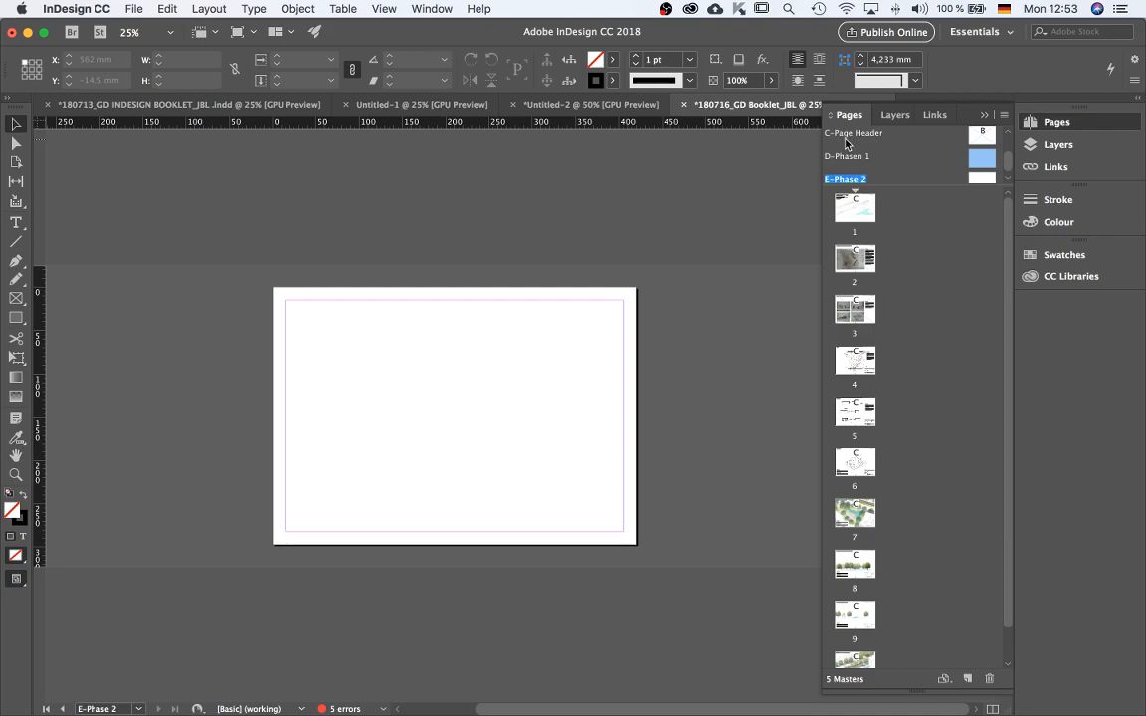
{"action": "right_click", "coordinate": [979, 163]}
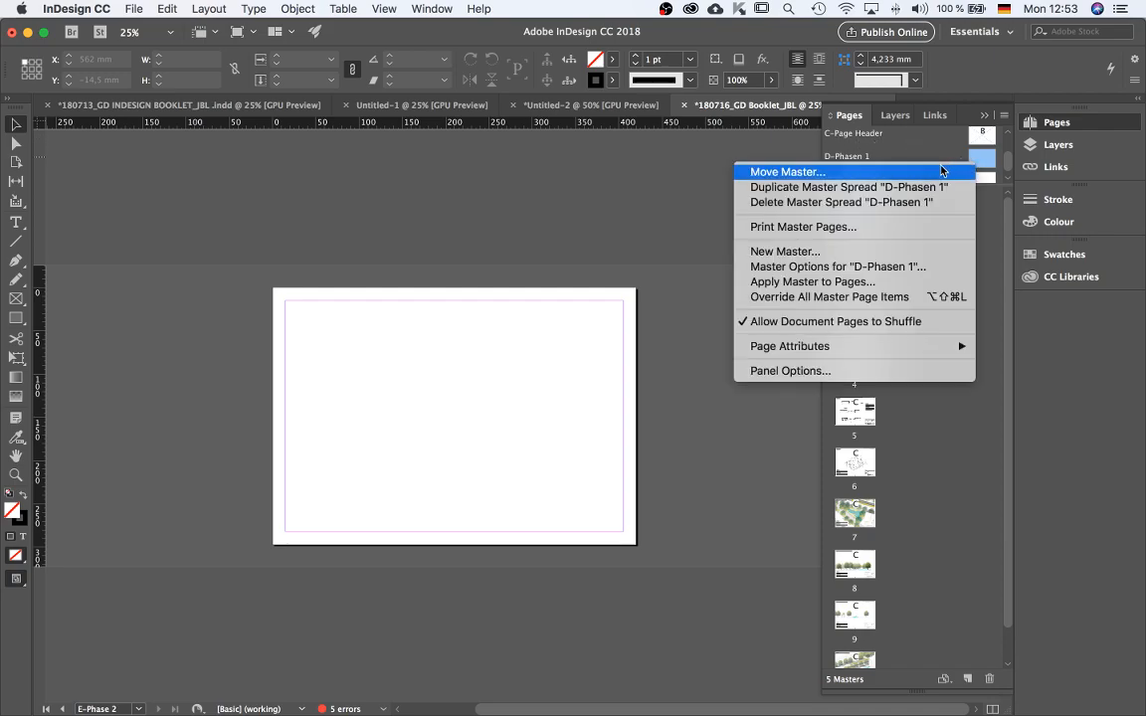
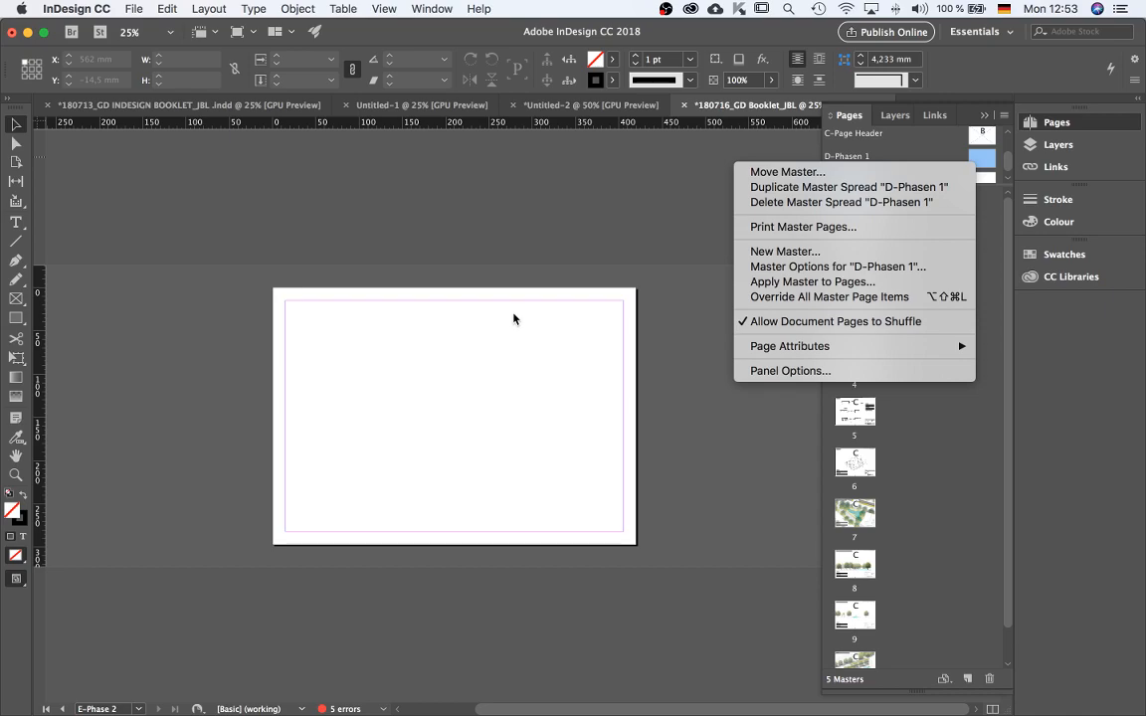
Open the C-Page Header master and select its institute header text frame.
{"action": "left_click", "coordinate": [539, 256]}
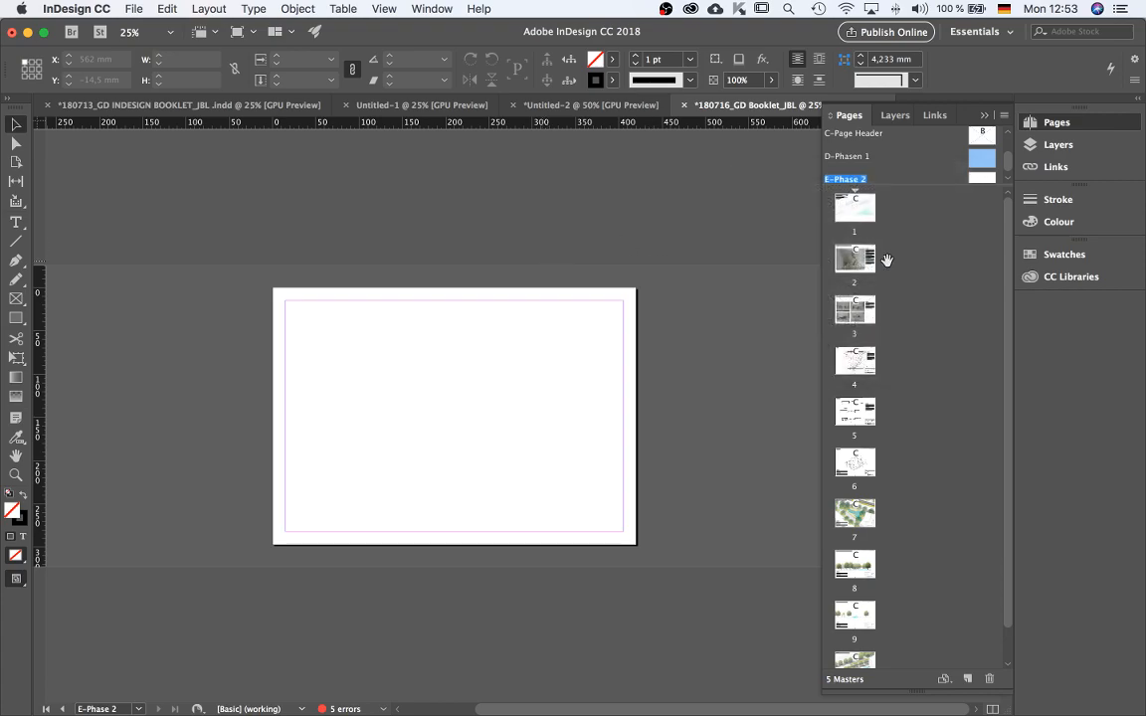
{"action": "left_click", "coordinate": [864, 206]}
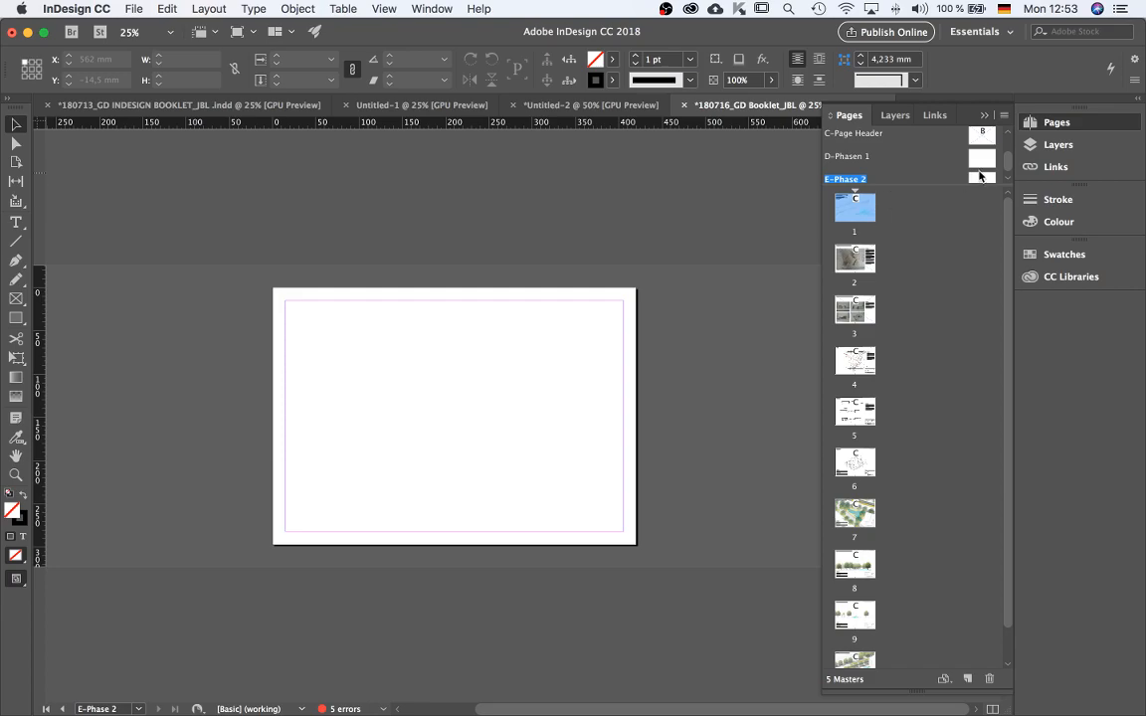
{"action": "scroll", "coordinate": [980, 168], "scroll_direction": "up", "scroll_amount": 1}
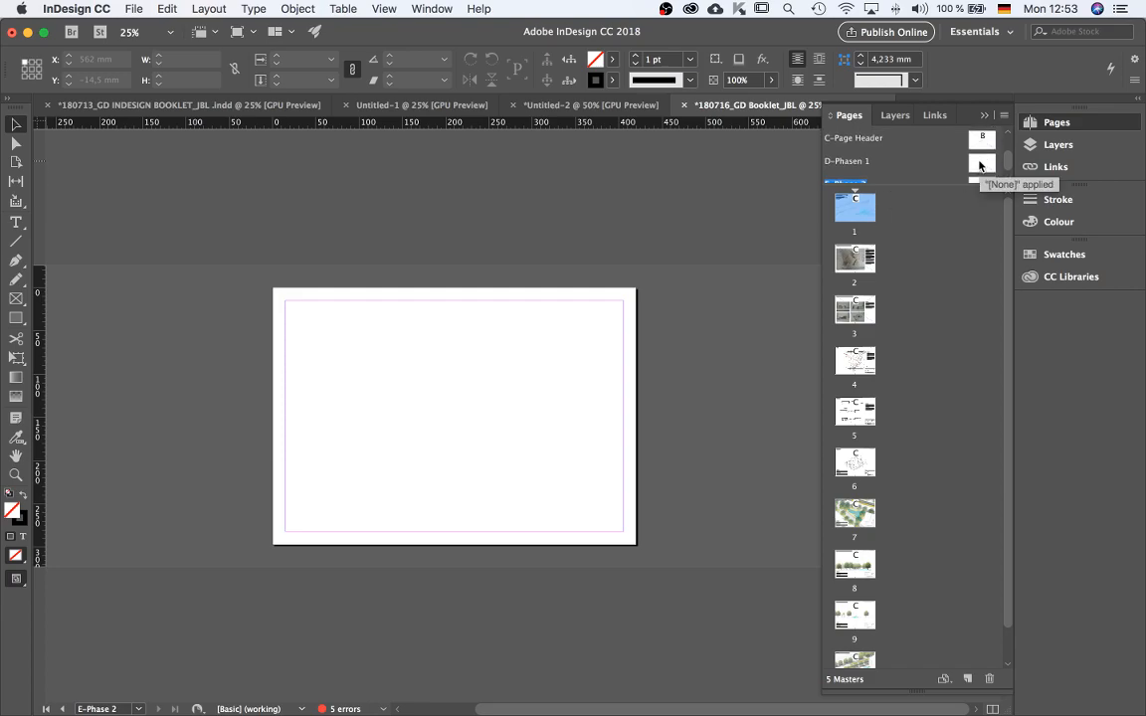
{"action": "scroll", "coordinate": [980, 167], "scroll_direction": "up", "scroll_amount": 2}
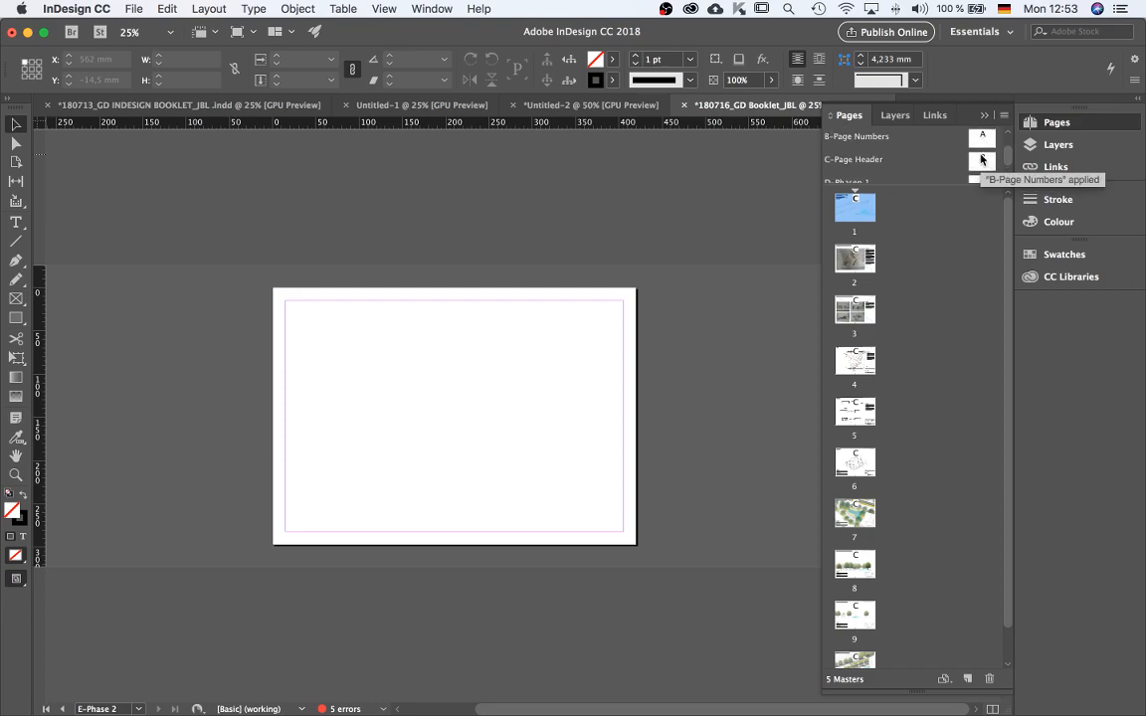
{"action": "double_click", "coordinate": [981, 159]}
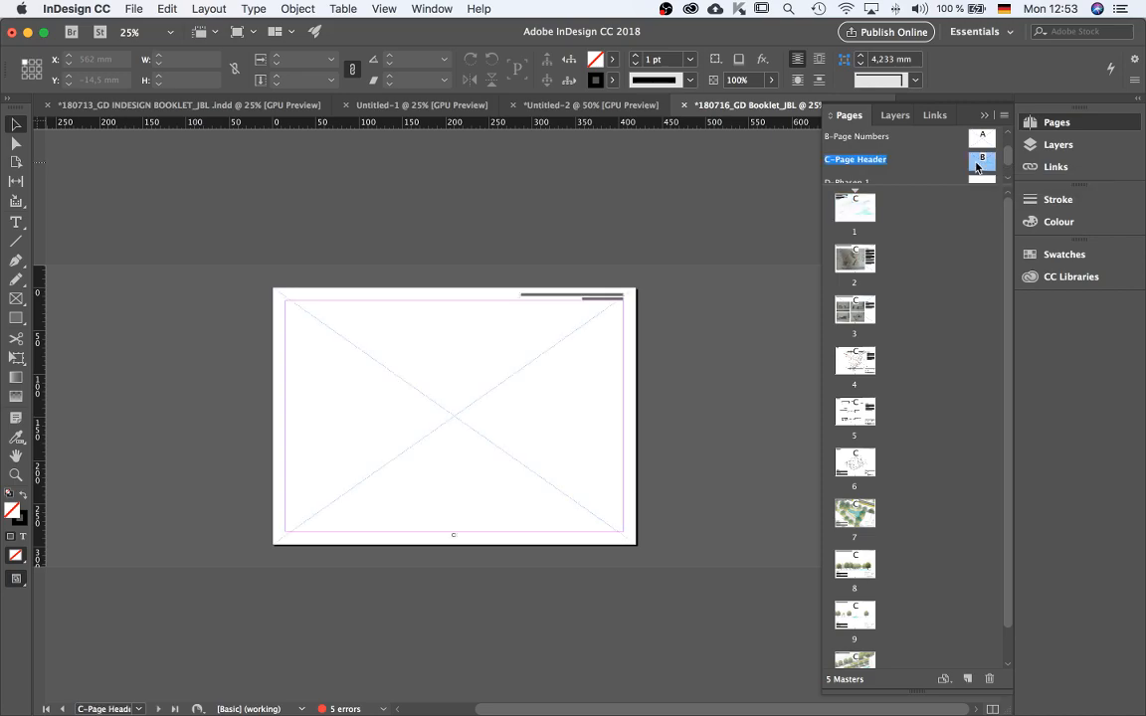
{"action": "scroll", "coordinate": [586, 317], "scroll_direction": "up", "scroll_amount": 2}
{"action": "left_click", "coordinate": [614, 194]}
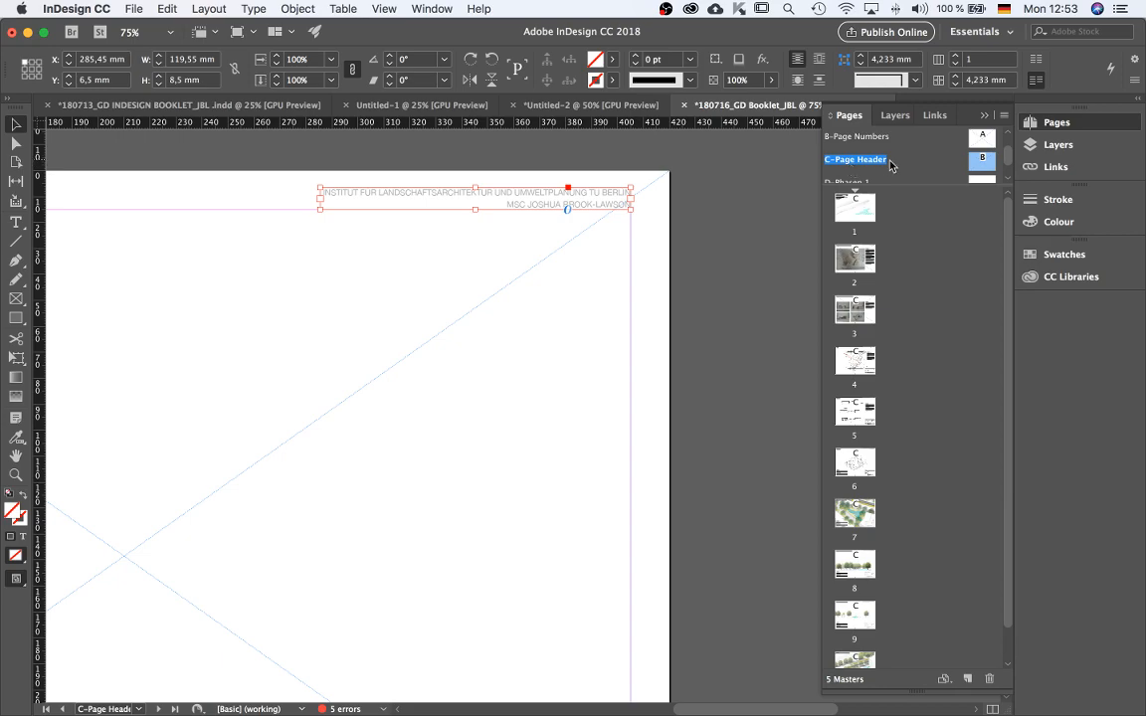
{"action": "scroll", "coordinate": [914, 172], "scroll_direction": "down", "scroll_amount": 1}
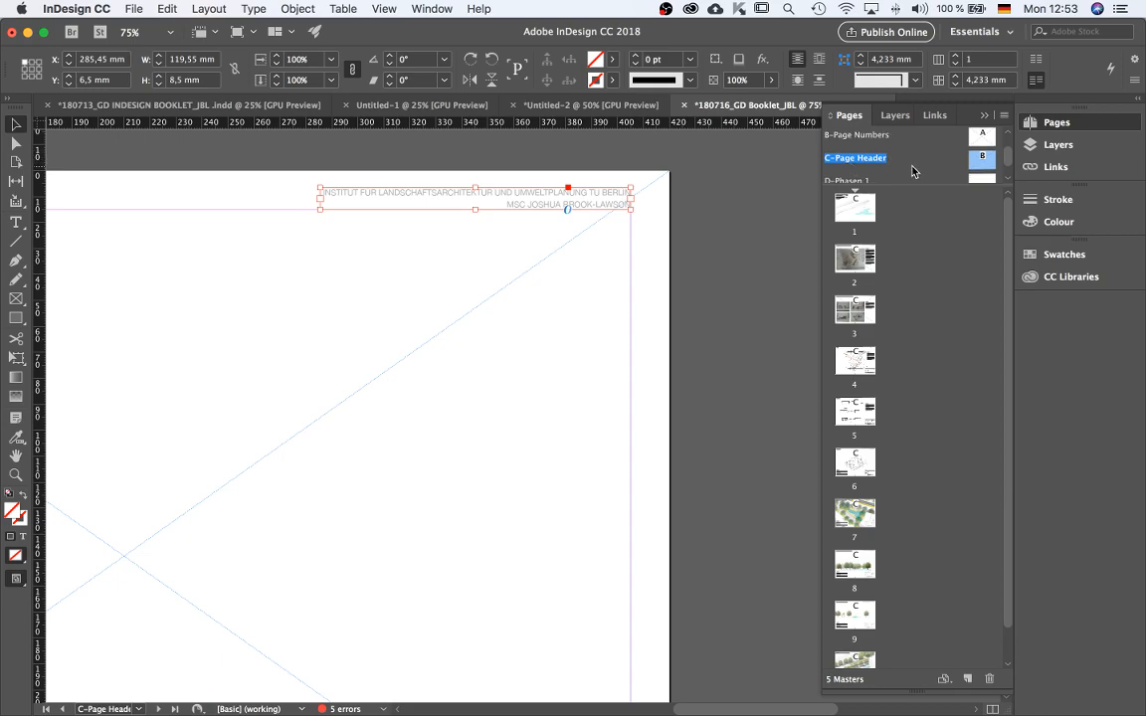
Go to page 2 and paste the header text frame in place there.
{"action": "double_click", "coordinate": [855, 264]}
{"action": "scroll", "coordinate": [701, 385], "scroll_direction": "down", "scroll_amount": 1}
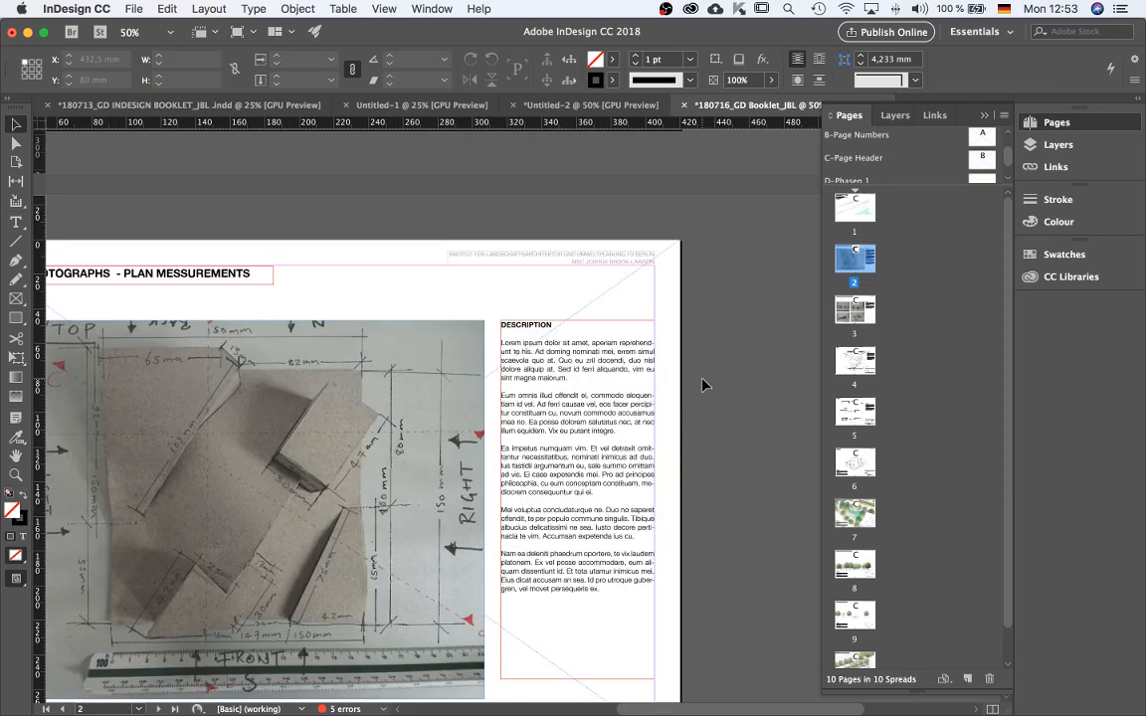
{"action": "scroll", "coordinate": [702, 385], "scroll_direction": "down", "scroll_amount": 2}
{"action": "scroll", "coordinate": [486, 169], "scroll_direction": "up", "scroll_amount": 1}
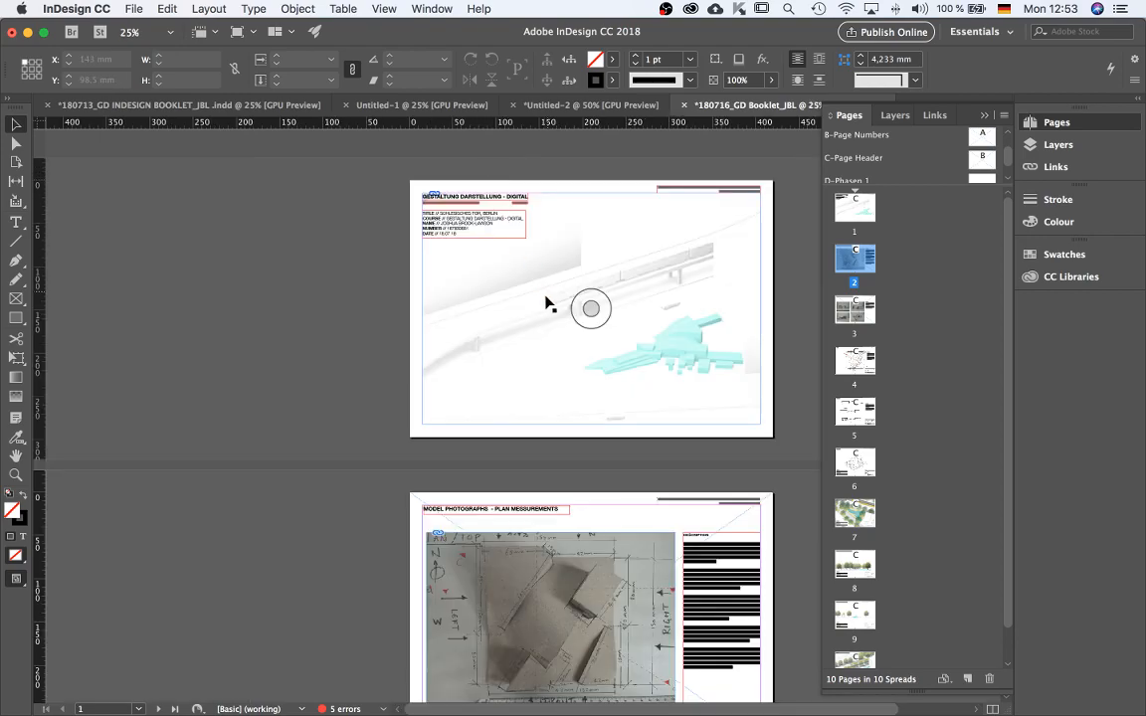
{"action": "scroll", "coordinate": [545, 301], "scroll_direction": "down", "scroll_amount": 3}
{"action": "scroll", "coordinate": [474, 391], "scroll_direction": "up", "scroll_amount": 1}
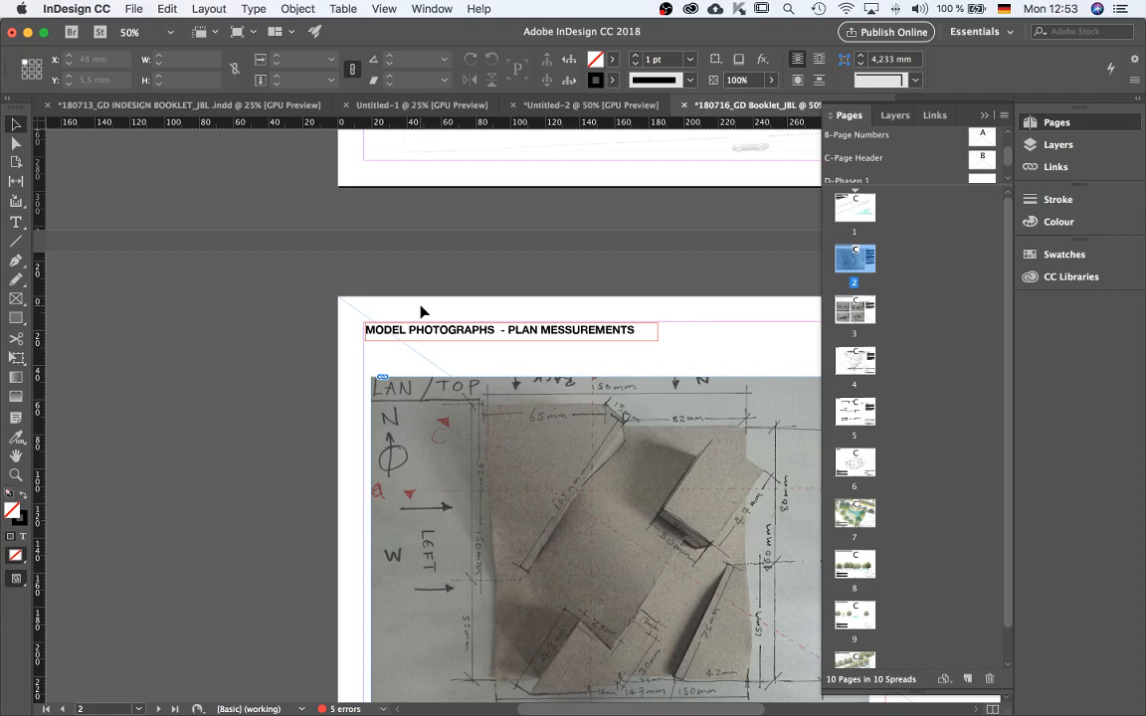
{"action": "key", "text": "super+v"}
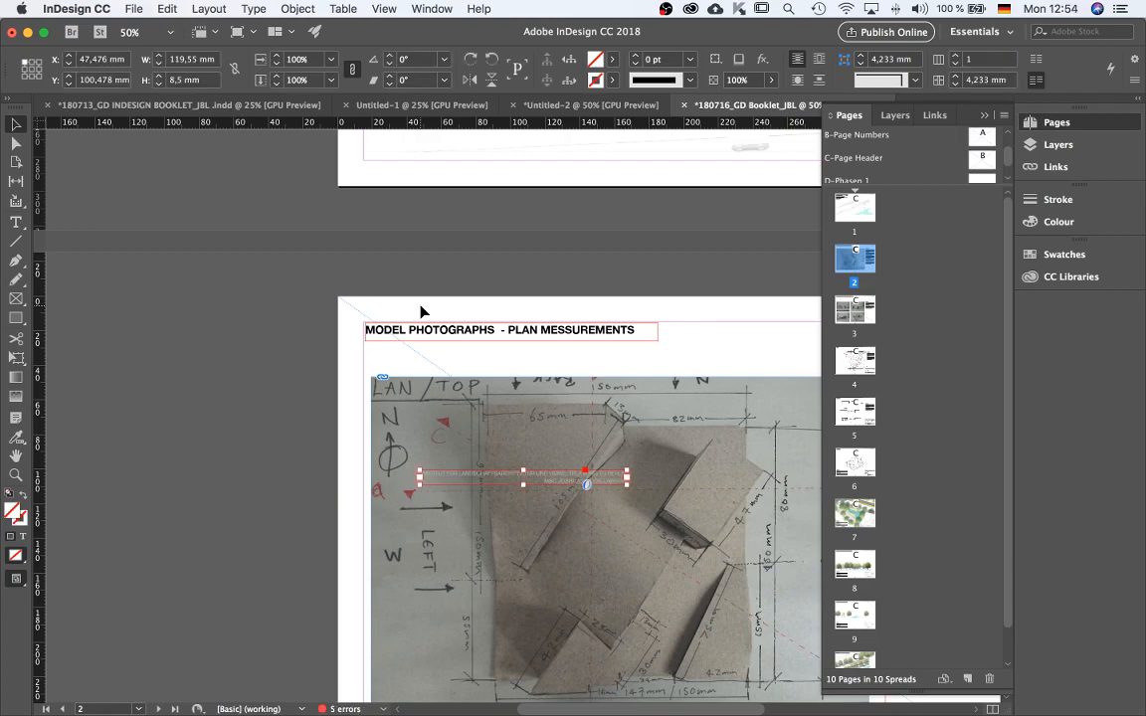
{"action": "key", "text": "super+z"}
{"action": "key", "text": "alt+shift+super+v"}
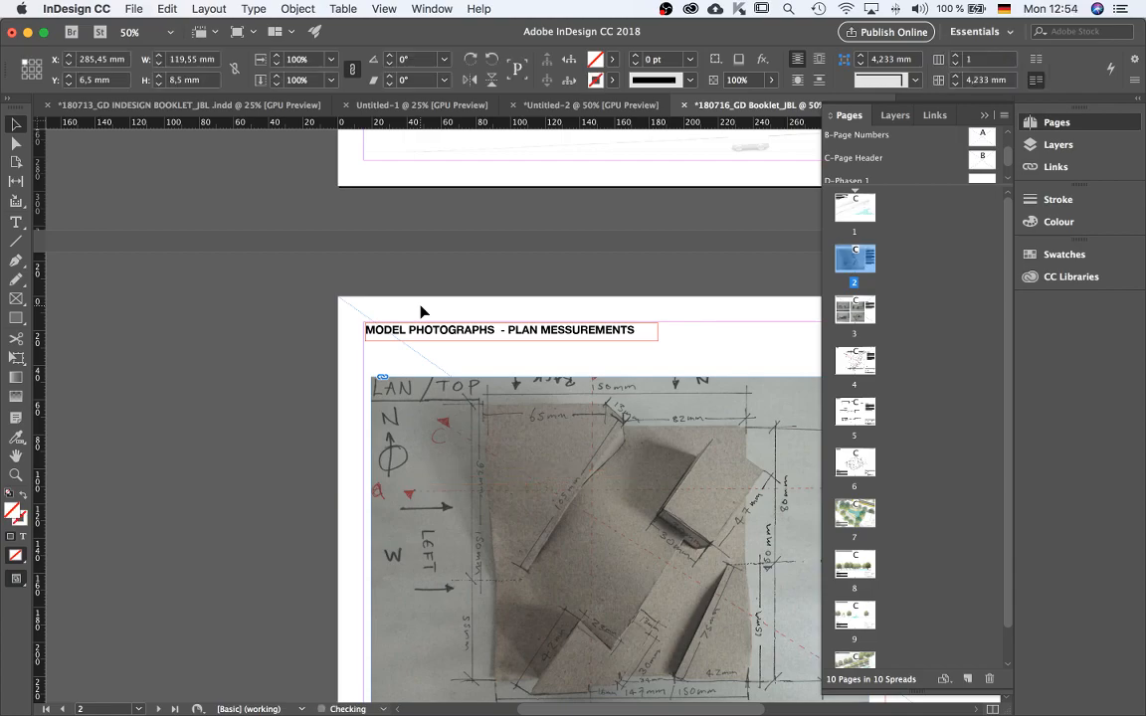
Move the pasted header text frame on page 2 to the left margin, about X 15 mm.
{"action": "key", "text": "super+minus"}
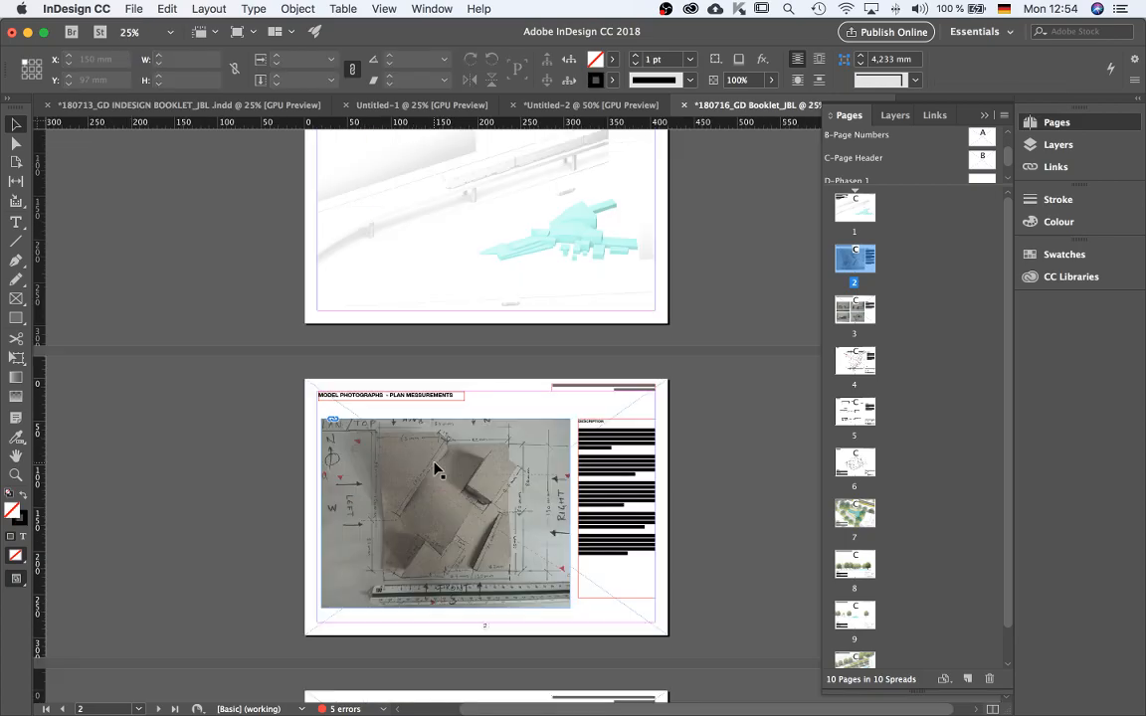
{"action": "scroll", "coordinate": [438, 509], "scroll_direction": "up", "scroll_amount": 2}
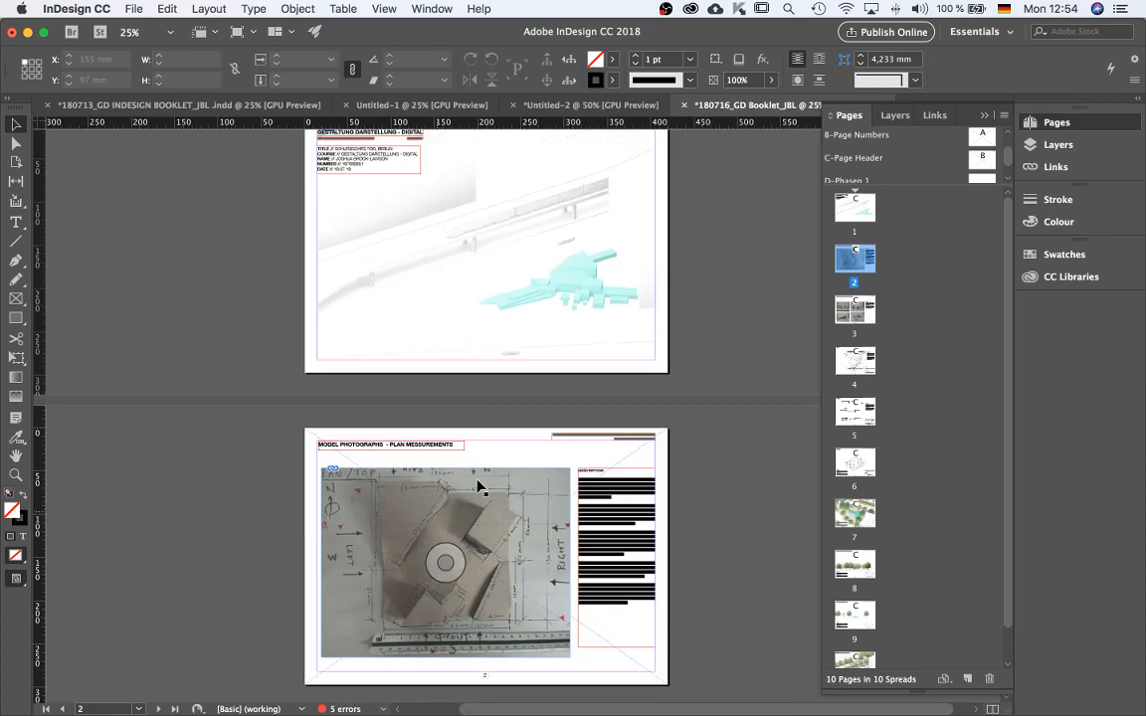
{"action": "scroll", "coordinate": [327, 458], "scroll_direction": "up", "scroll_amount": 2}
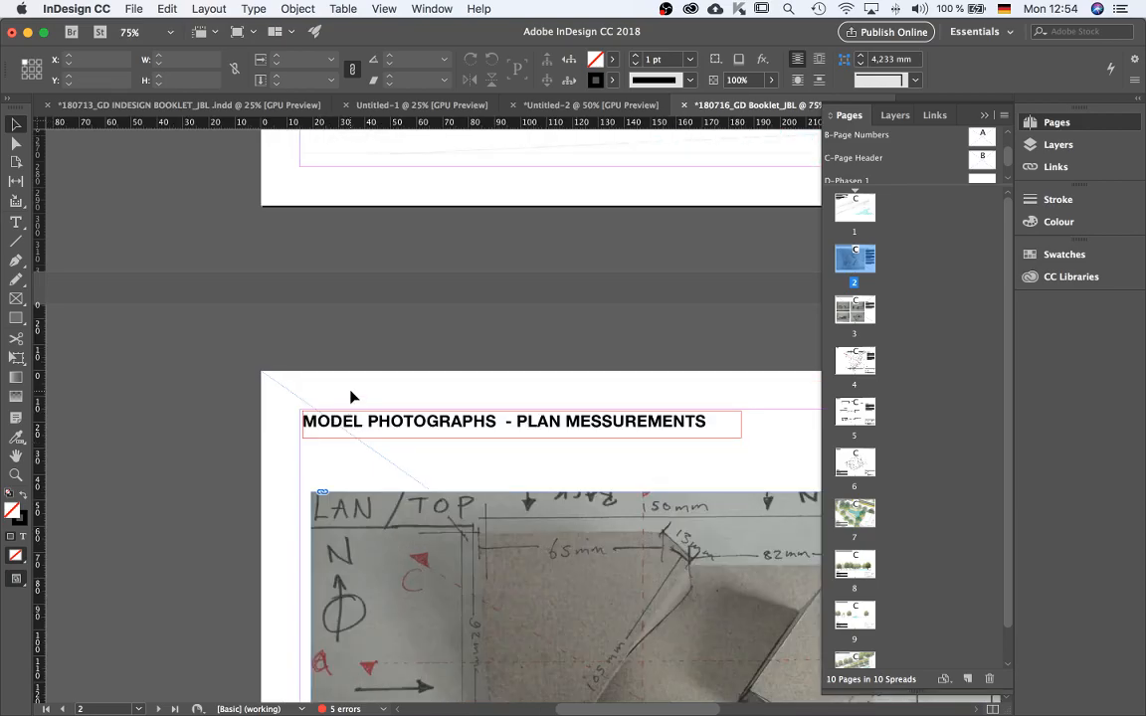
{"action": "scroll", "coordinate": [378, 514], "scroll_direction": "down", "scroll_amount": 2}
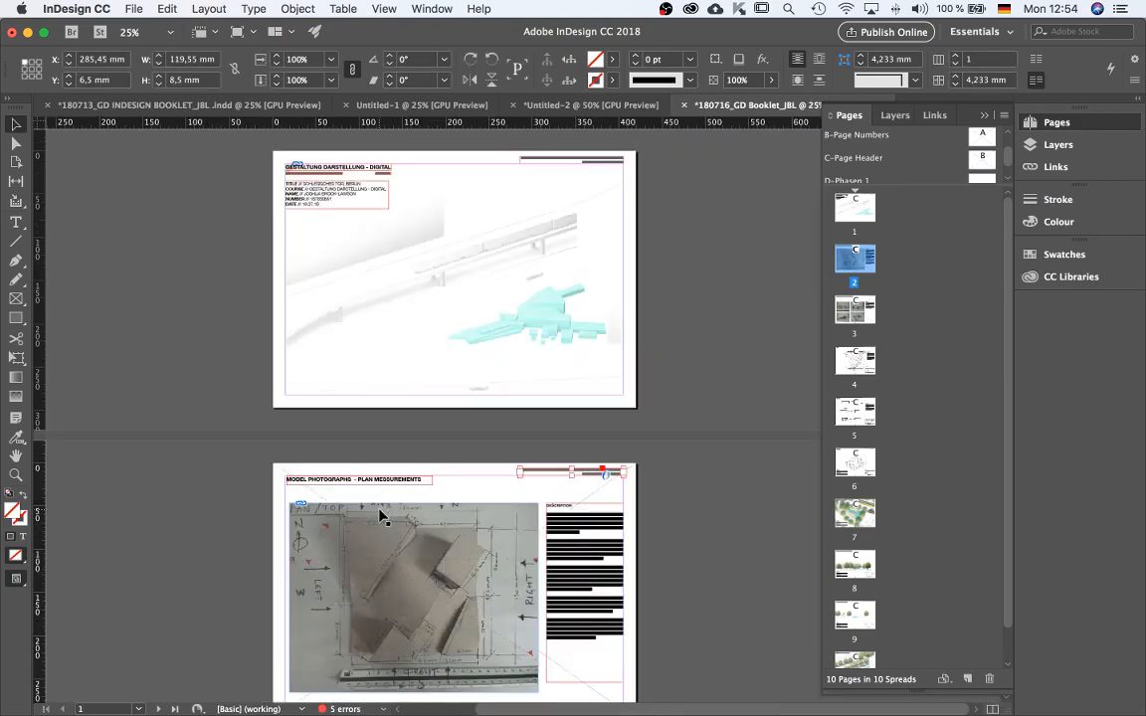
{"action": "scroll", "coordinate": [674, 497], "scroll_direction": "up", "scroll_amount": 2}
{"action": "key", "text": "super+z"}
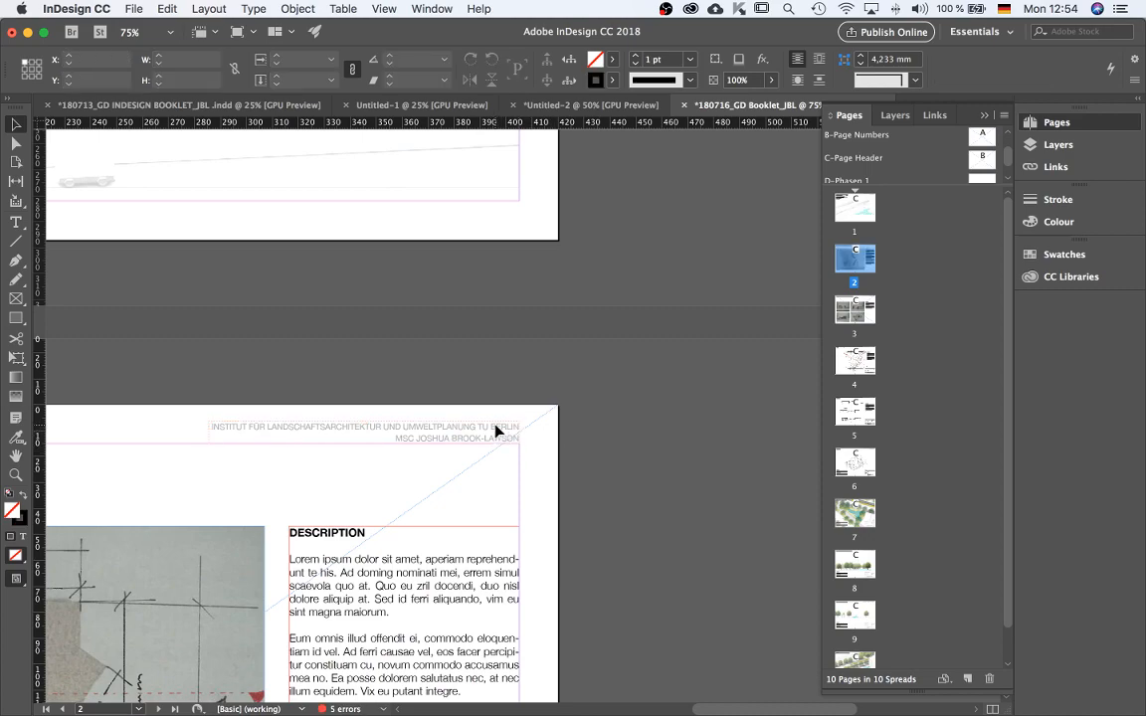
{"action": "left_click", "coordinate": [496, 431], "text": "shift+super"}
{"action": "scroll", "coordinate": [597, 467], "scroll_direction": "down", "scroll_amount": 1}
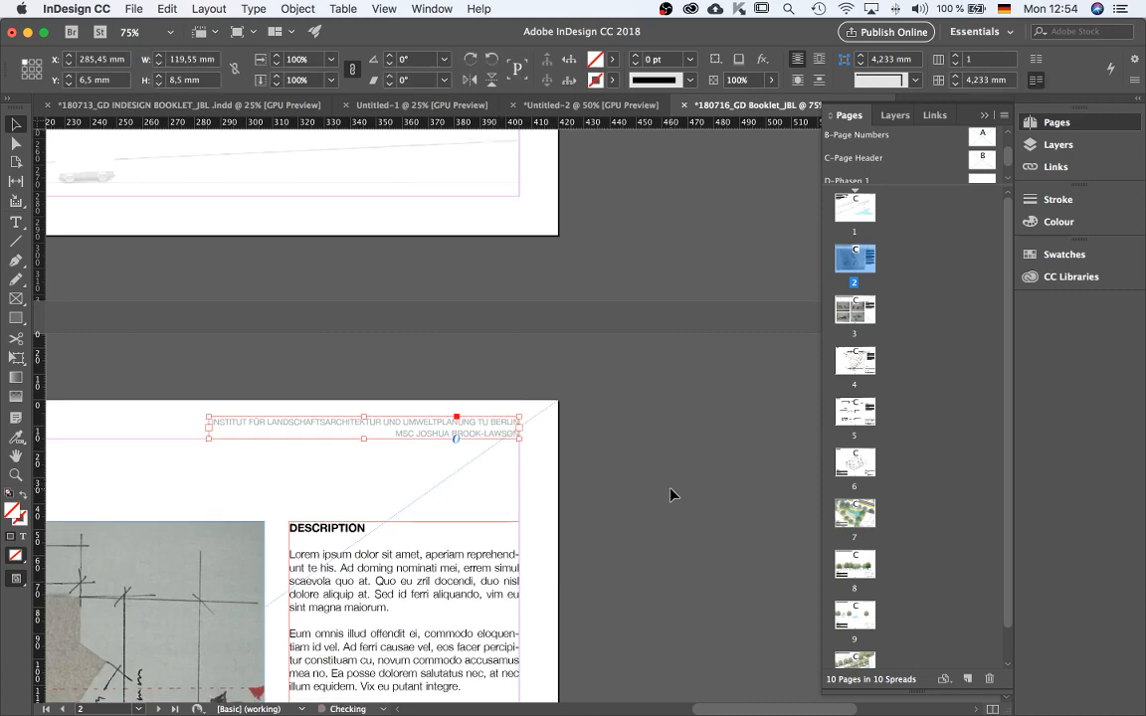
{"action": "key", "text": "super+minus"}
{"action": "key", "text": "super+minus"}
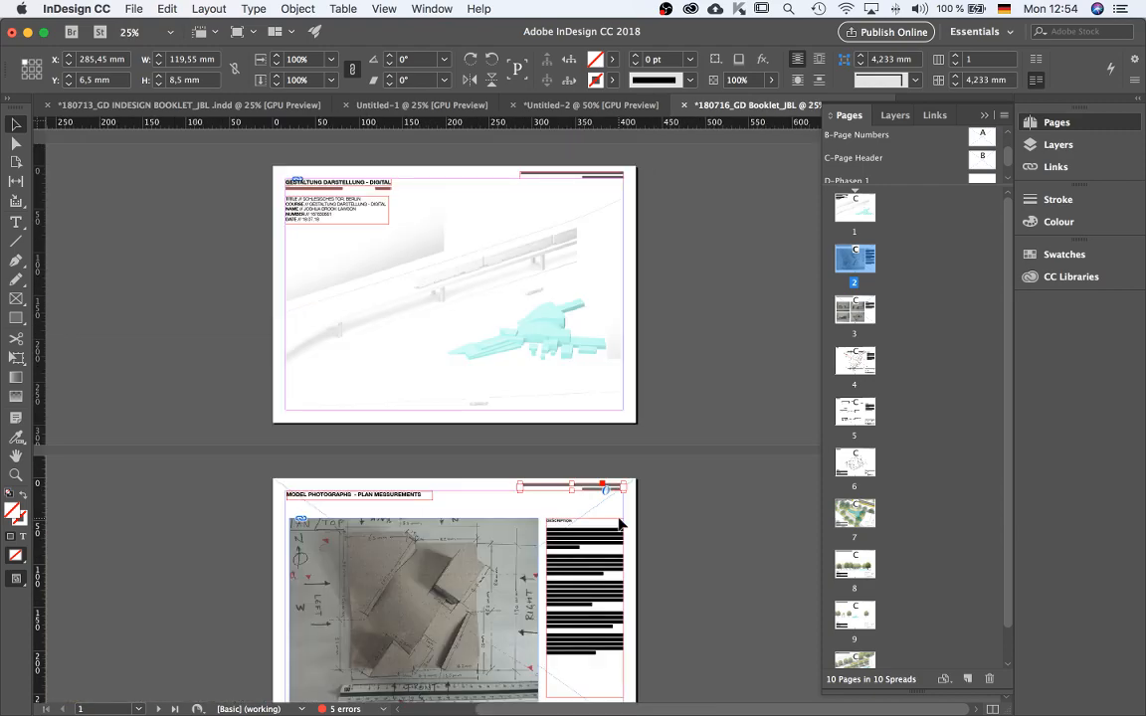
{"action": "left_click_drag", "start_coordinate": [597, 491], "coordinate": [356, 493]}
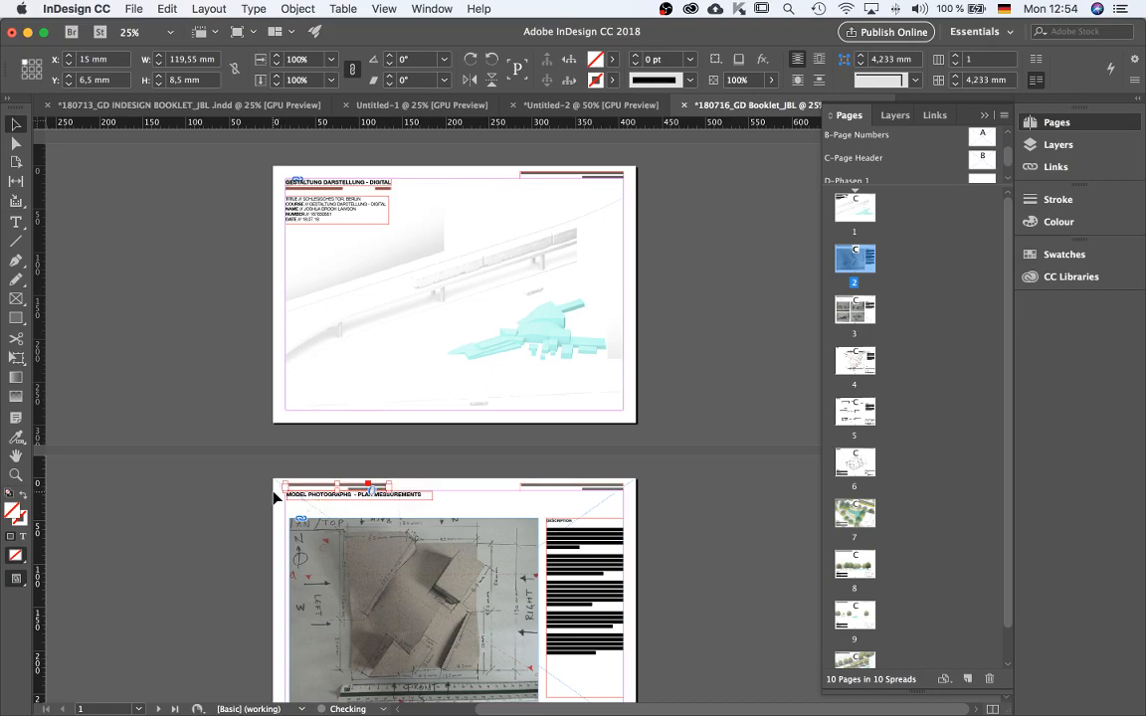
Left-align all the text in the page 2 header frame.
{"action": "key", "text": "super+equal"}
{"action": "key", "text": "super+equal"}
{"action": "double_click", "coordinate": [595, 483]}
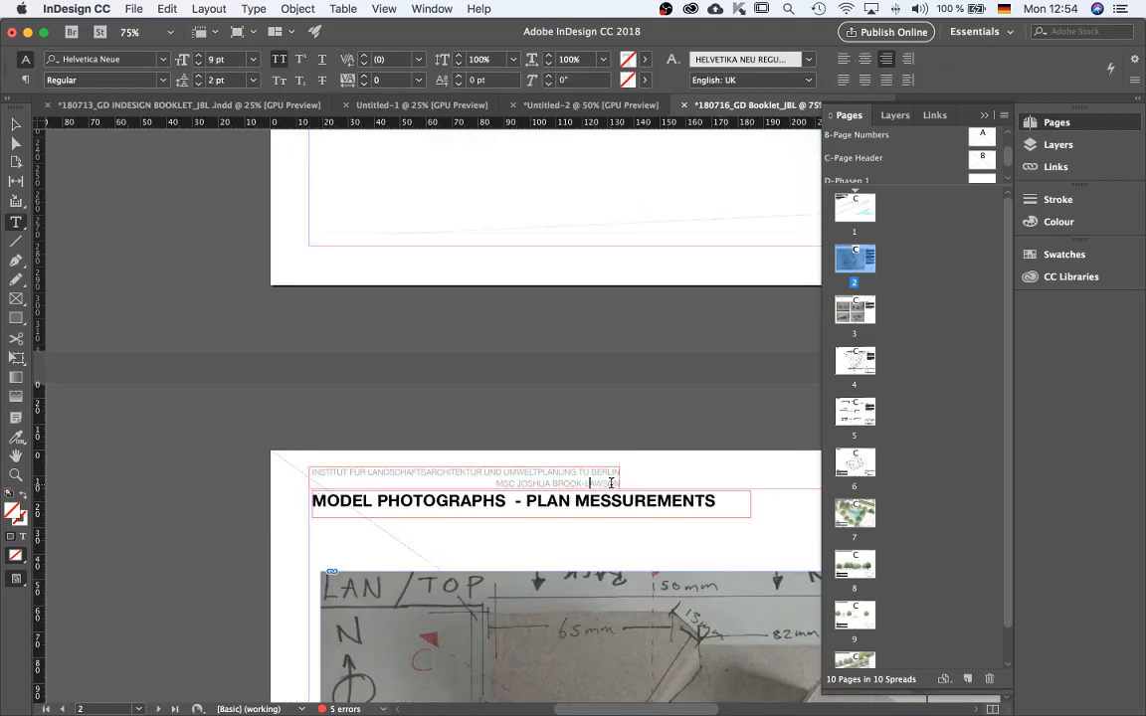
{"action": "key", "text": "super+a"}
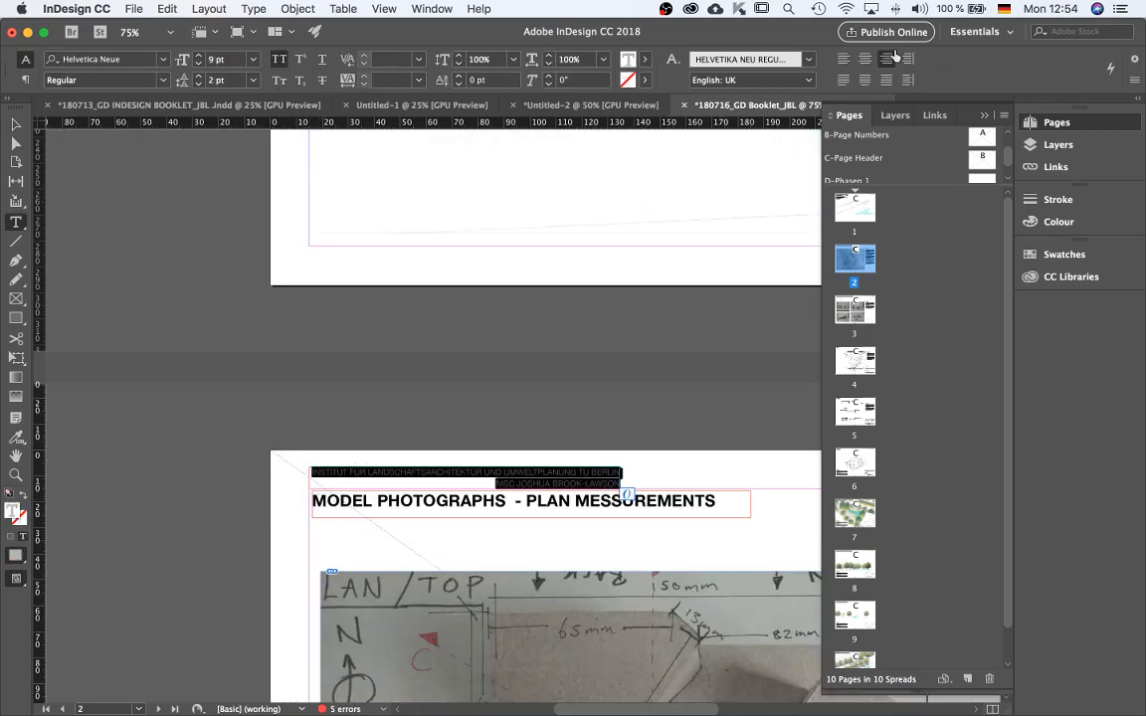
{"action": "left_click", "coordinate": [844, 84]}
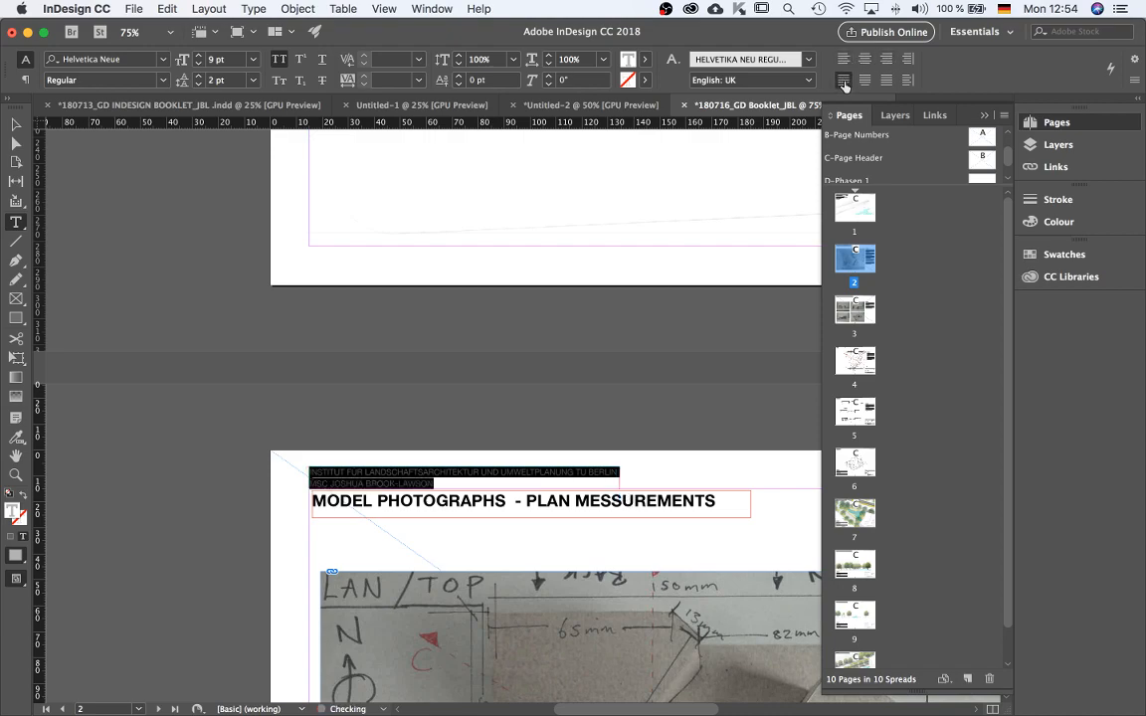
{"action": "left_click", "coordinate": [865, 82]}
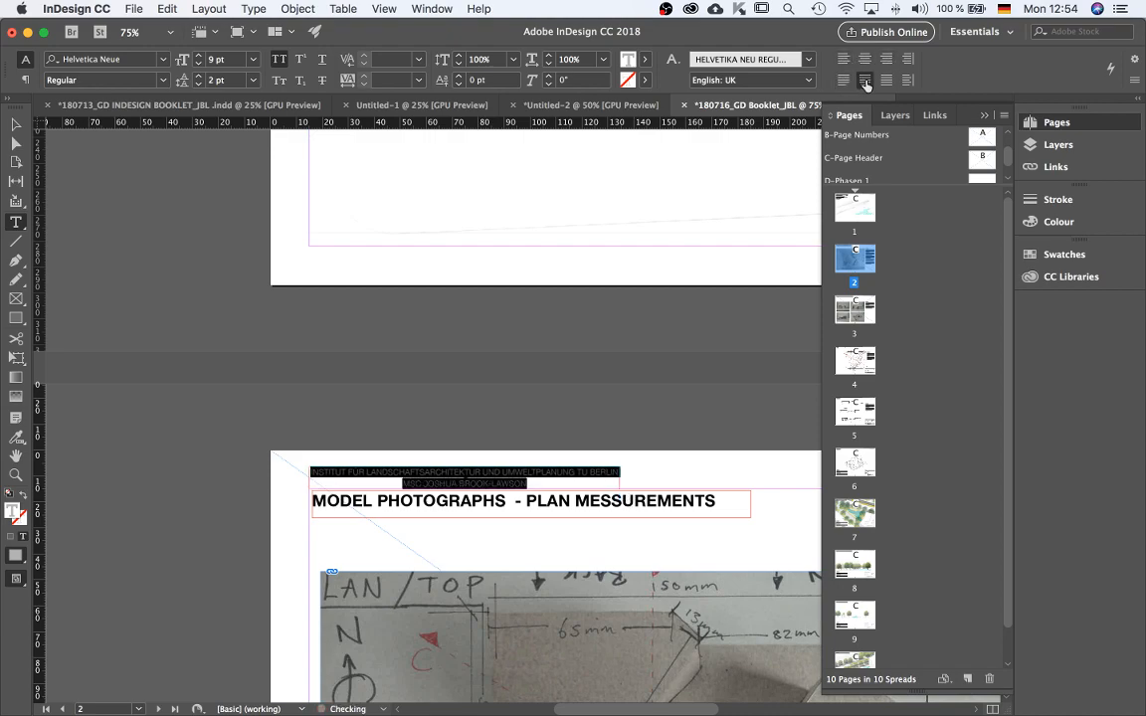
{"action": "left_click", "coordinate": [908, 59]}
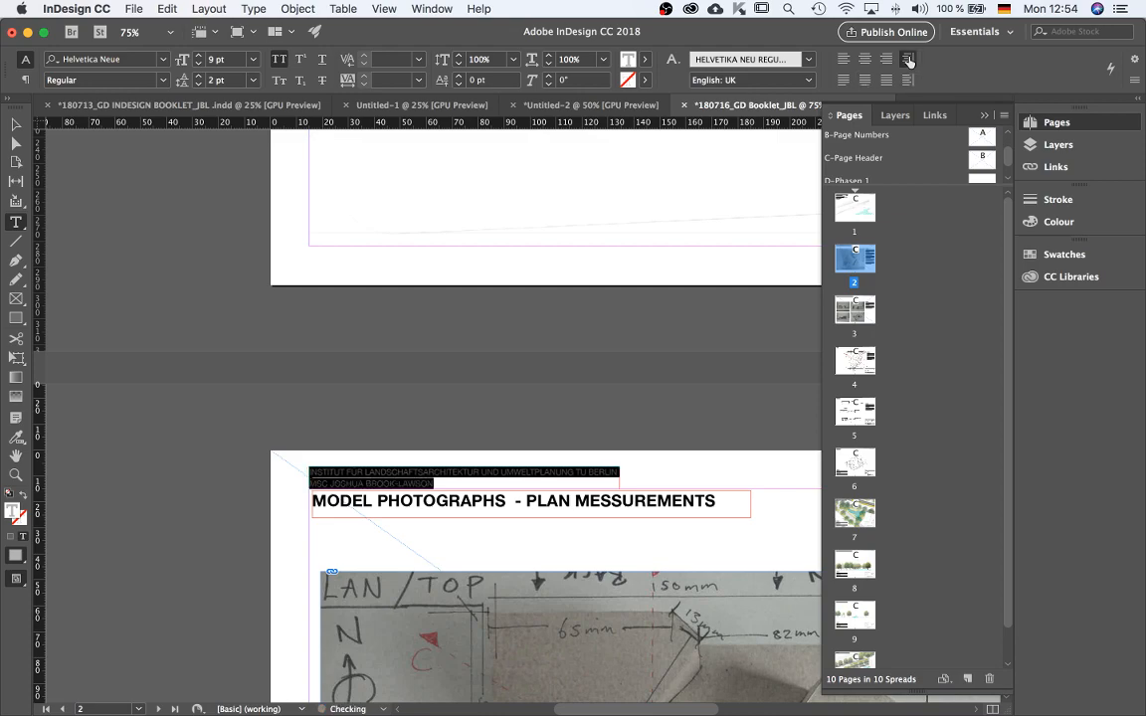
{"action": "left_click", "coordinate": [843, 80]}
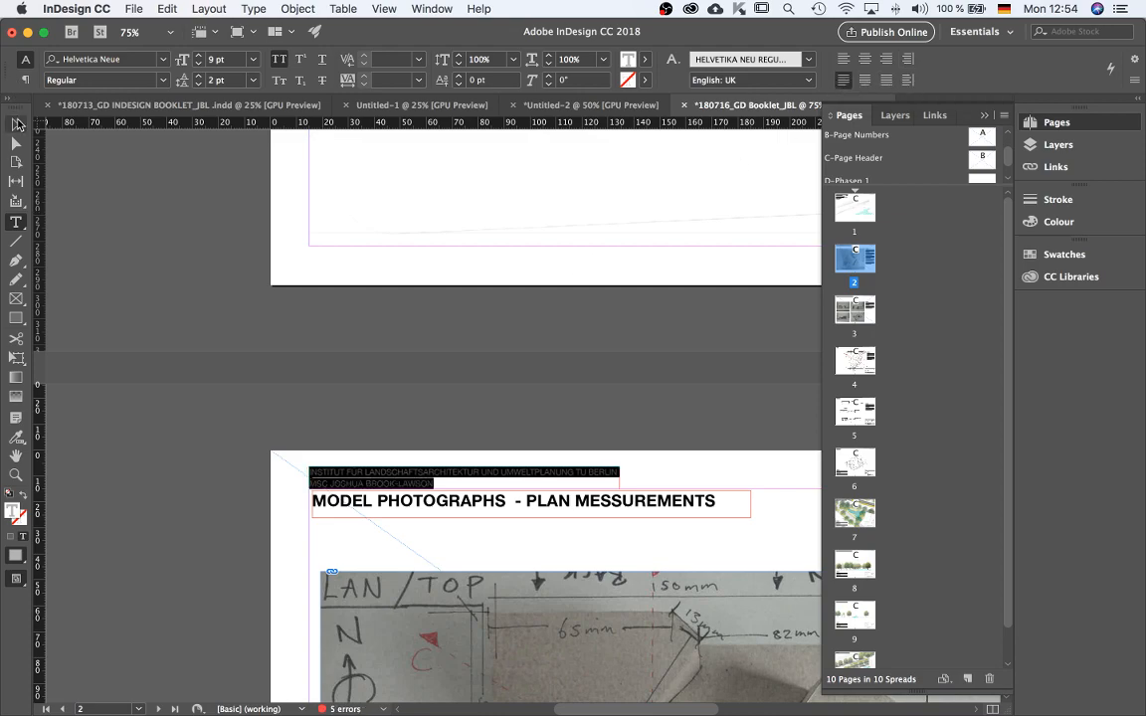
{"action": "key", "text": "Escape"}
Reopen the page 2 header frame's text for editing.
{"action": "left_click", "coordinate": [209, 333]}
{"action": "key", "text": "super+minus"}
{"action": "key", "text": "super+minus"}
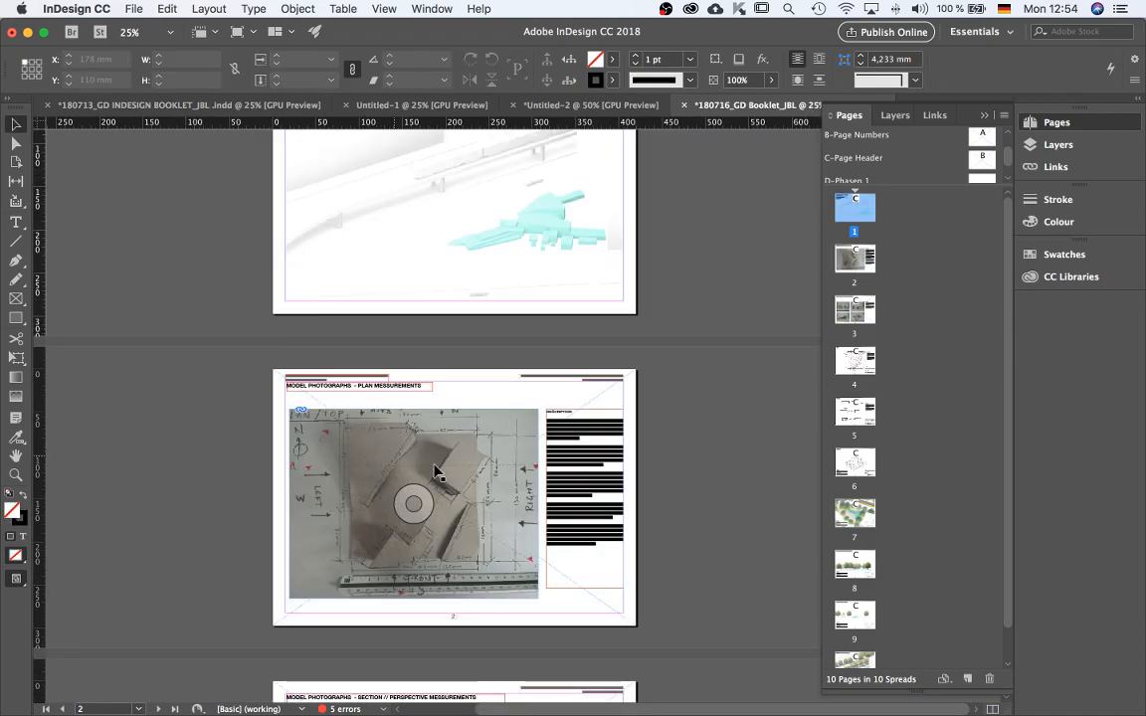
{"action": "left_click", "coordinate": [304, 386]}
{"action": "scroll", "coordinate": [411, 416], "scroll_direction": "down", "scroll_amount": 4}
{"action": "scroll", "coordinate": [365, 169], "scroll_direction": "up", "scroll_amount": 1}
{"action": "scroll", "coordinate": [243, 218], "scroll_direction": "up", "scroll_amount": 2}
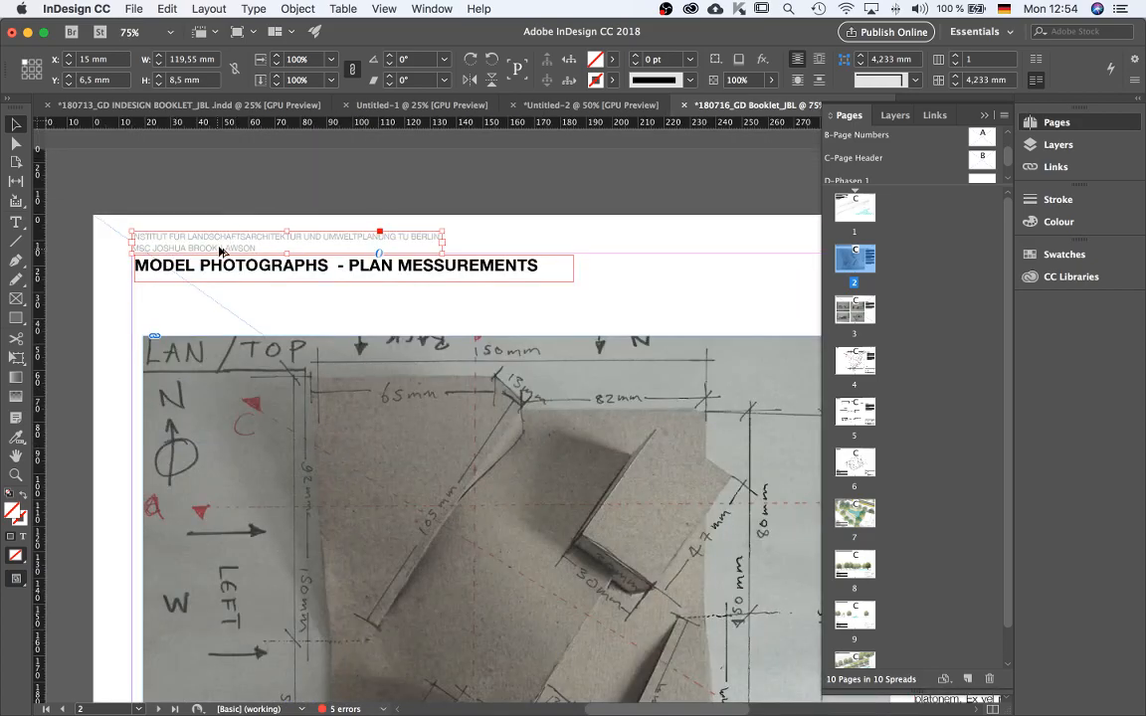
{"action": "double_click", "coordinate": [221, 251]}
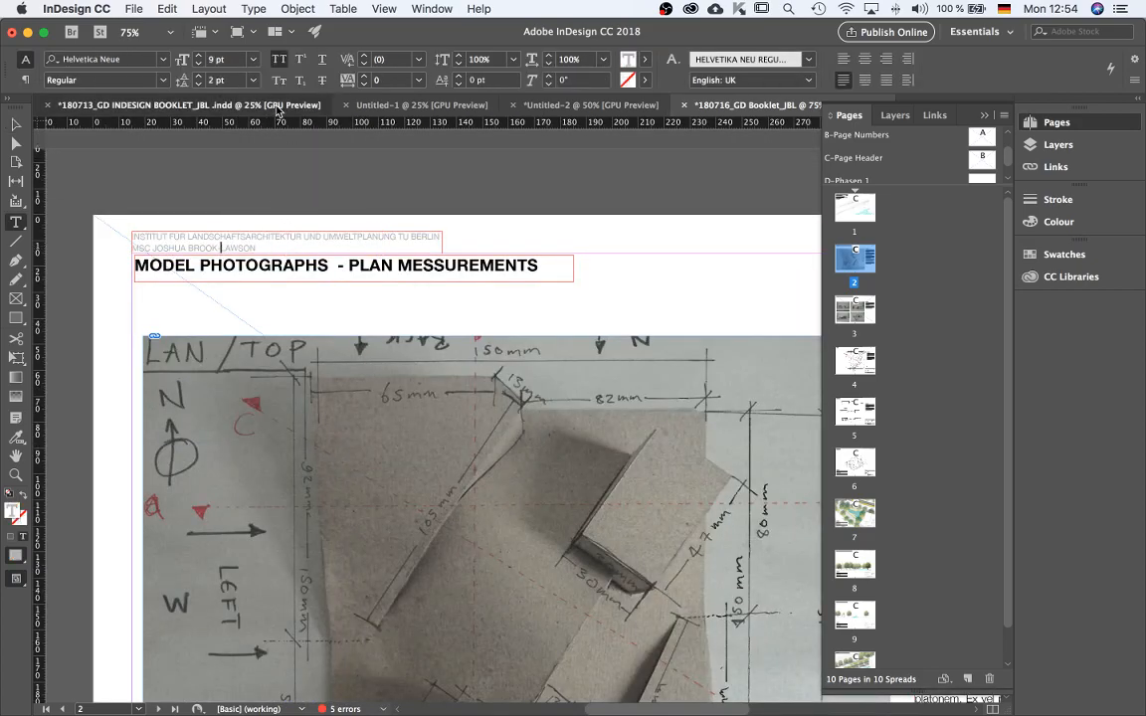
Switch to the Untitled-2 document and view its page 2.
{"action": "left_click", "coordinate": [418, 105]}
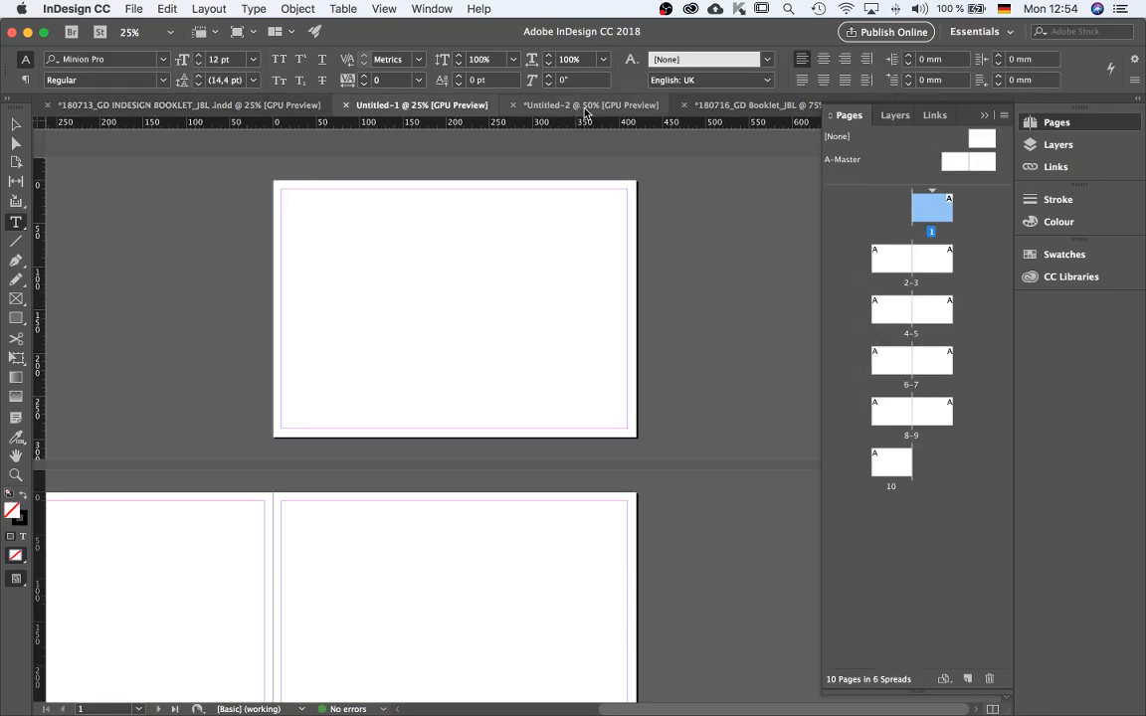
{"action": "left_click", "coordinate": [591, 105]}
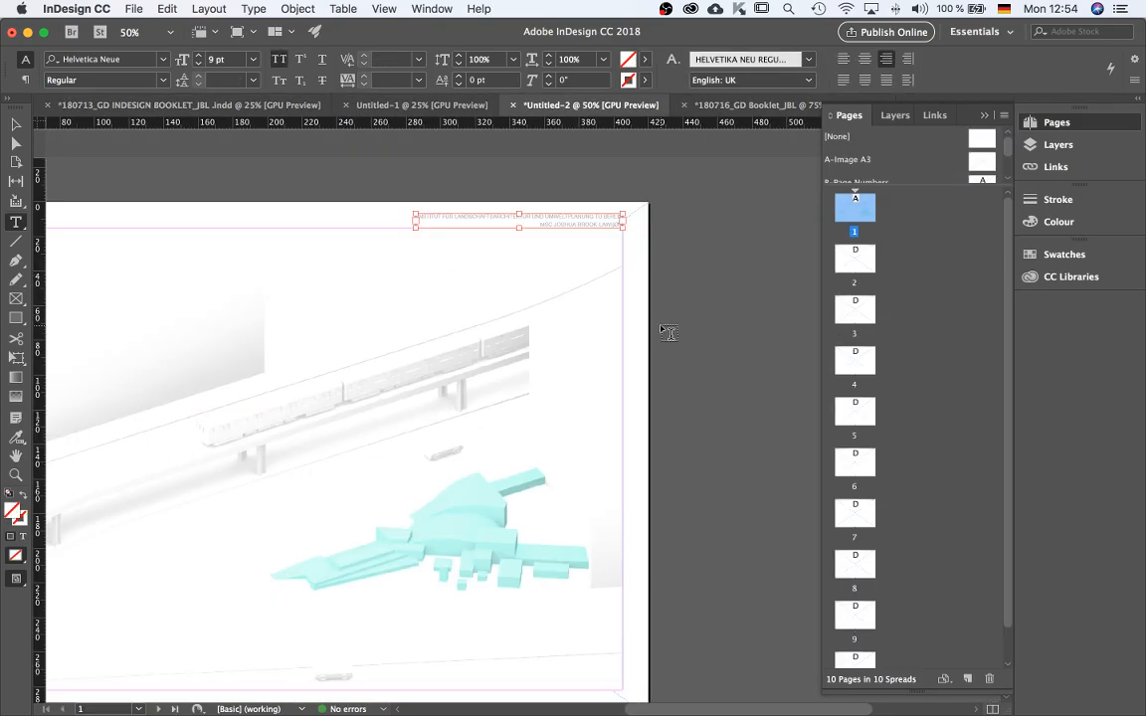
{"action": "key", "text": "super+minus"}
{"action": "key", "text": "super+minus"}
{"action": "left_click", "coordinate": [856, 258]}
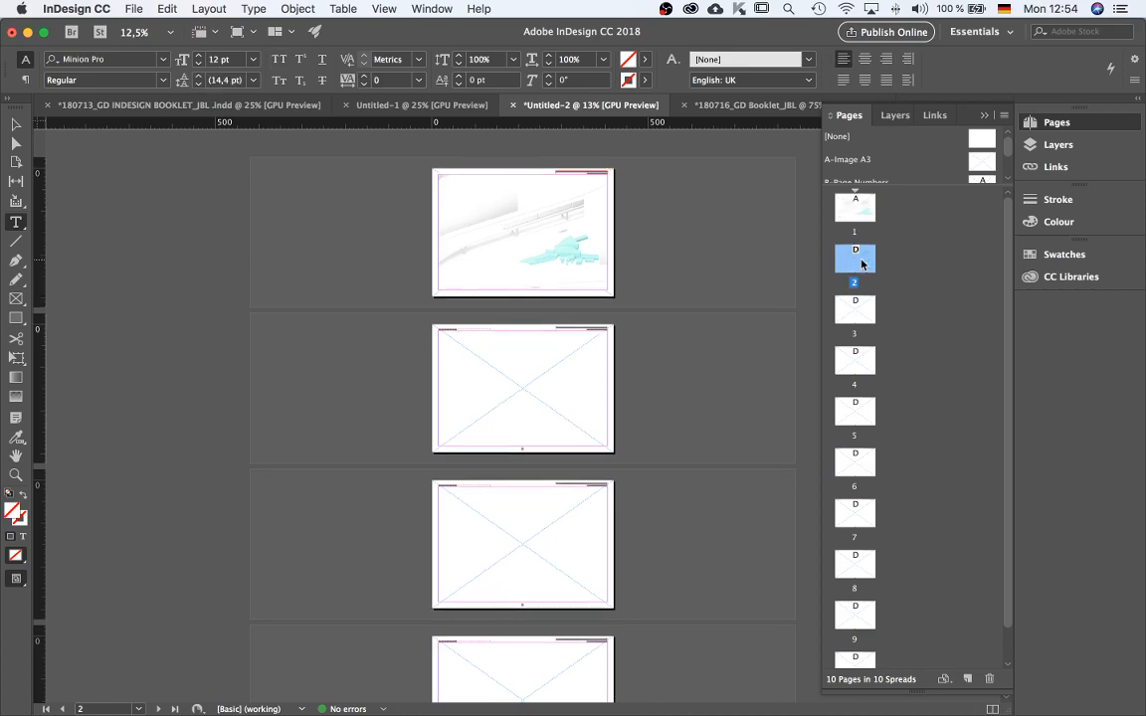
{"action": "key", "text": "super+equal"}
{"action": "key", "text": "super+equal"}
{"action": "key", "text": "super+equal"}
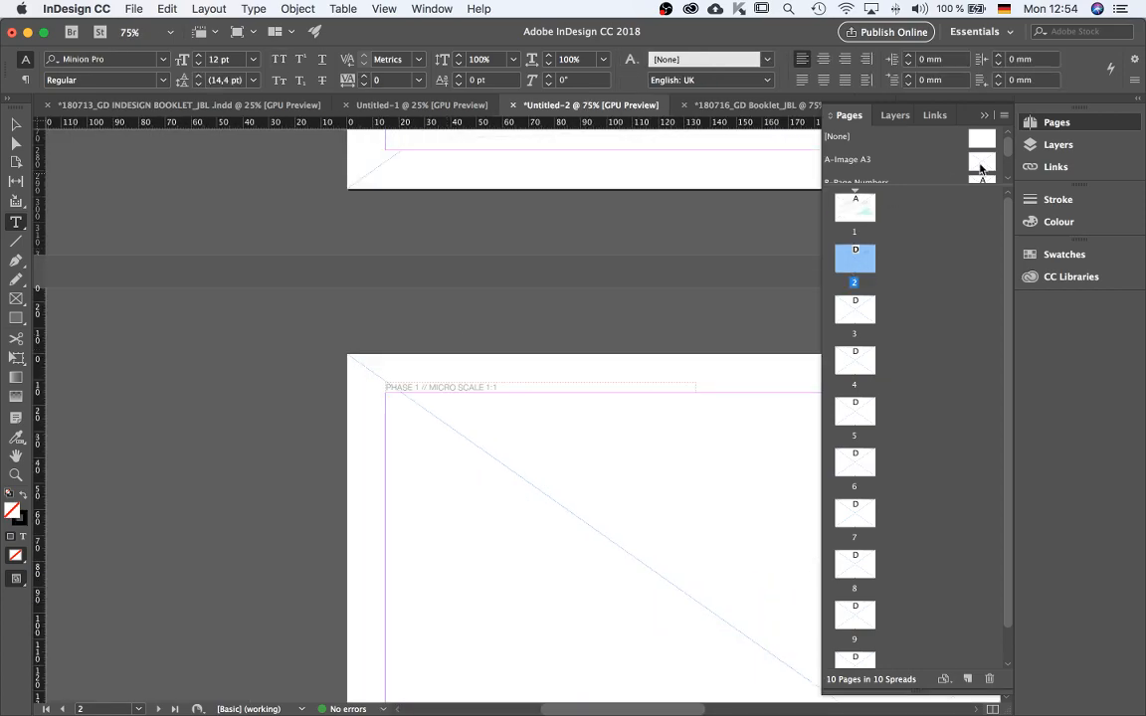
Open the A-Image A3, C-Page Headers and D-Page Titles masters of Untitled-2 in turn.
{"action": "double_click", "coordinate": [981, 163]}
{"action": "scroll", "coordinate": [980, 169], "scroll_direction": "down", "scroll_amount": 1}
{"action": "double_click", "coordinate": [980, 170]}
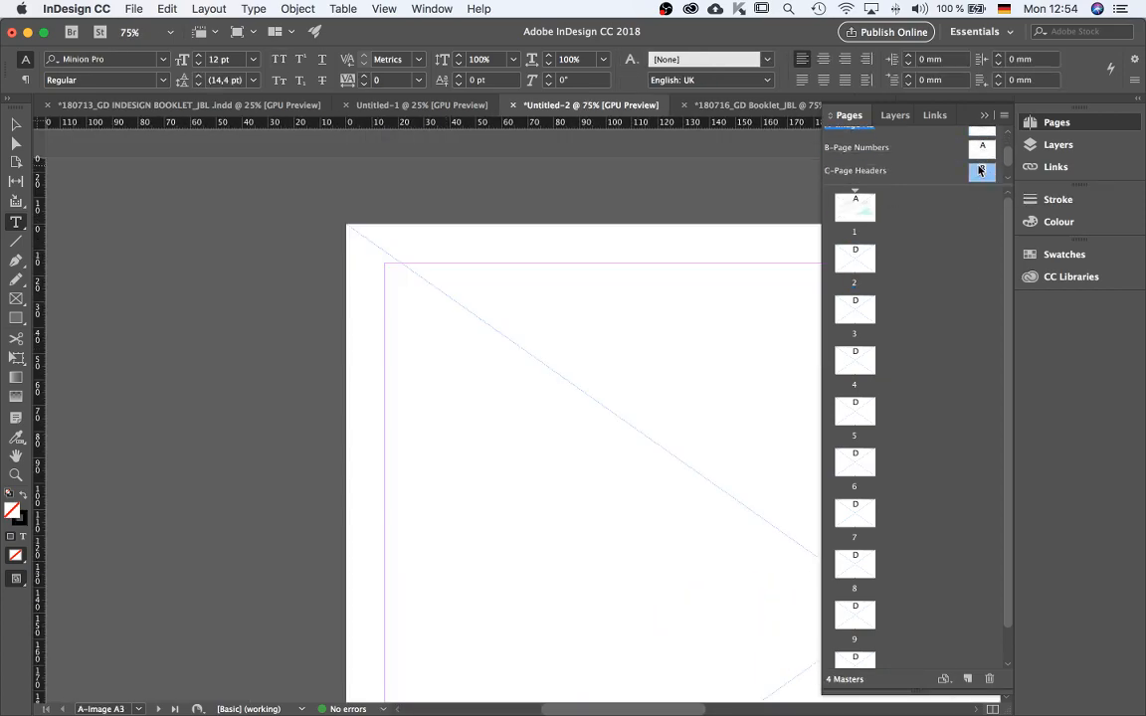
{"action": "scroll", "coordinate": [980, 171], "scroll_direction": "down", "scroll_amount": 1}
{"action": "double_click", "coordinate": [981, 171]}
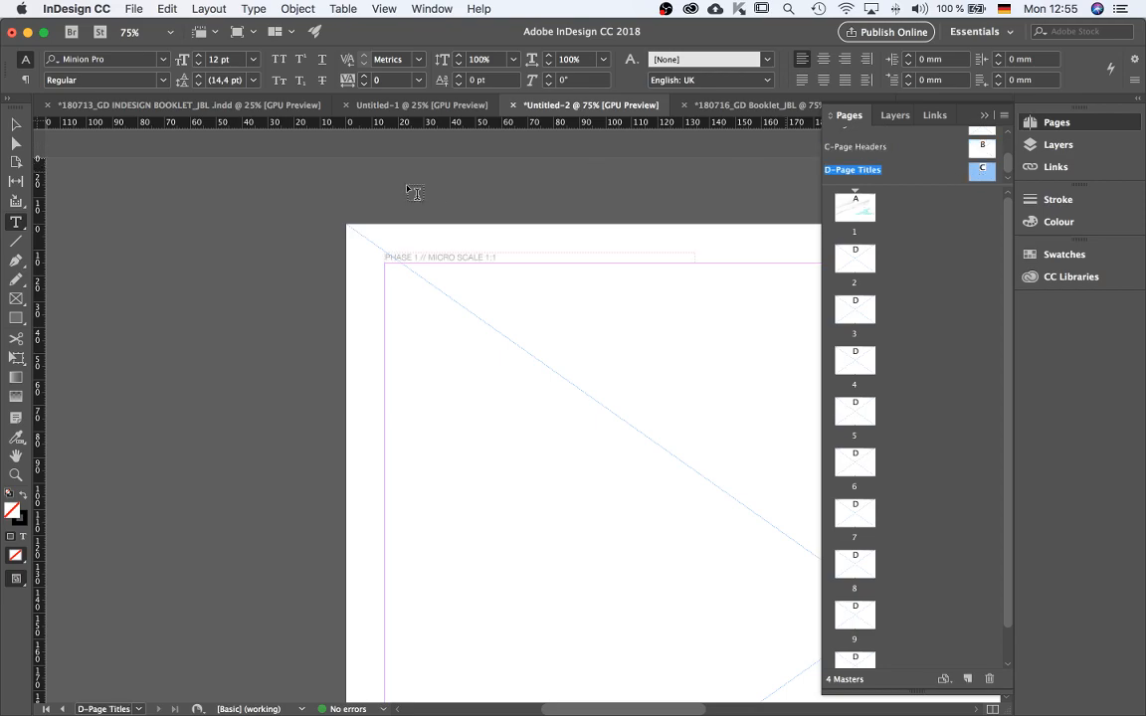
Select the PHASE 1 // MICRO SCALE 1:1 header frame on Untitled-2's D-Page Titles master and switch to the 180716 booklet document.
{"action": "left_click", "coordinate": [13, 126]}
{"action": "left_click", "coordinate": [478, 258]}
{"action": "double_click", "coordinate": [496, 257]}
{"action": "left_click", "coordinate": [14, 127]}
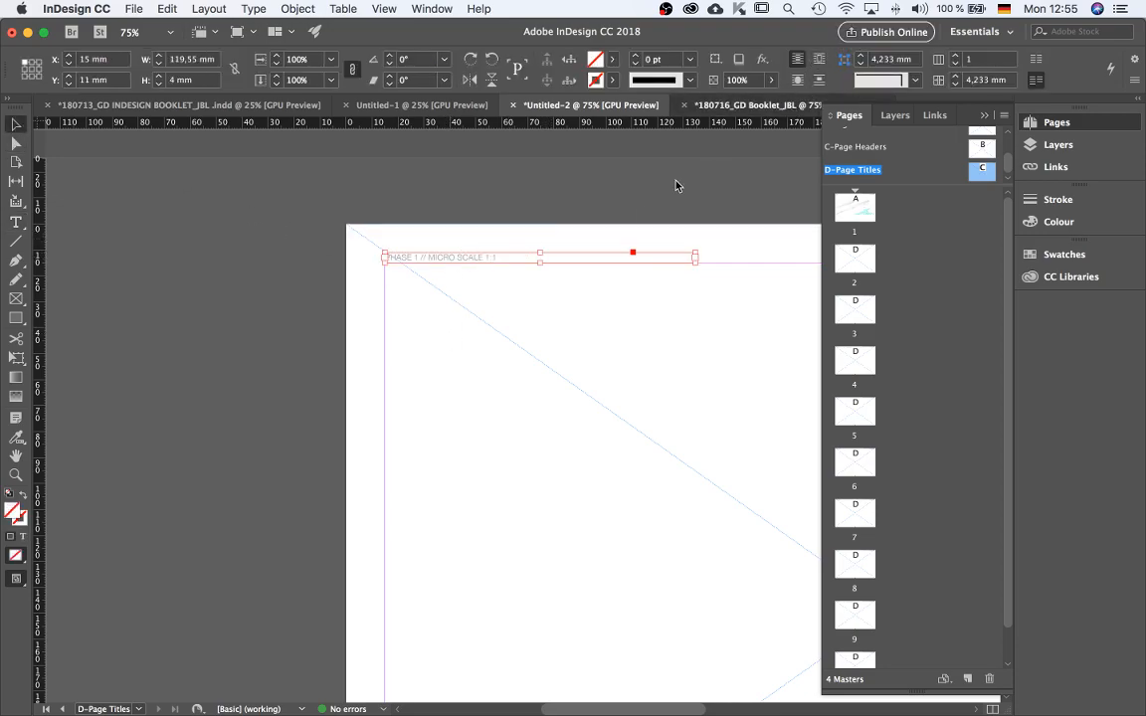
{"action": "key", "text": "super+grave"}
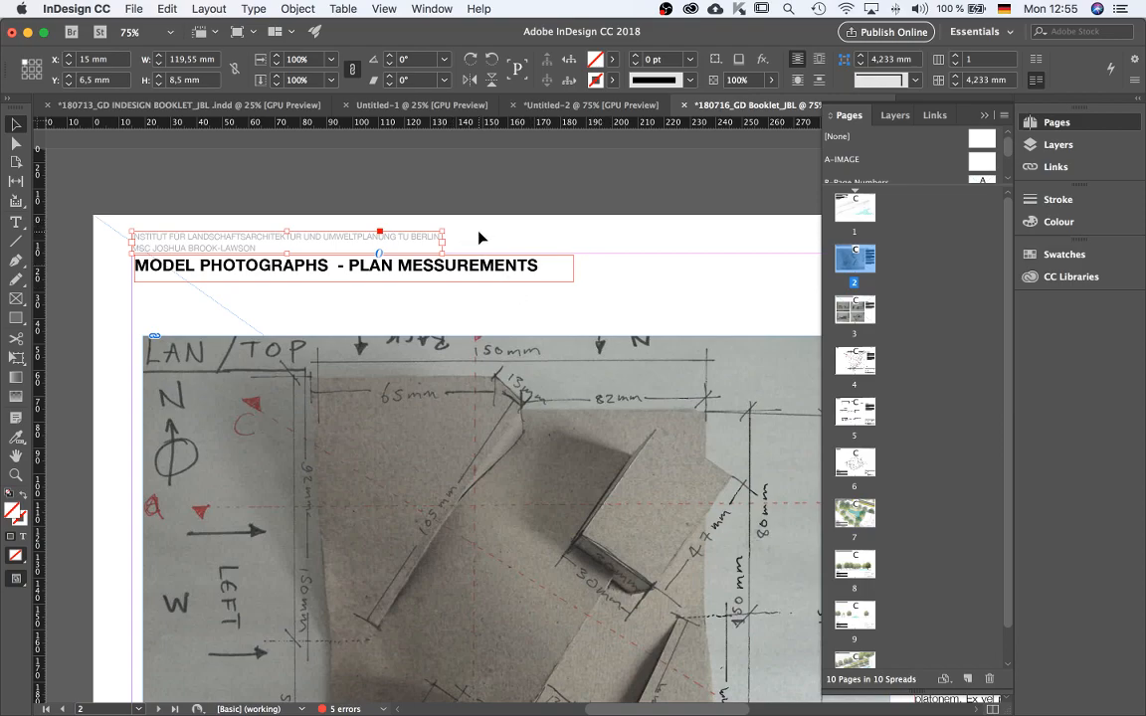
Replace page 2's institute header frame with the PHASE 1 header pasted in place, undoing an accidental move.
{"action": "key", "text": "BackSpace"}
{"action": "key", "text": "super+alt+shift+v"}
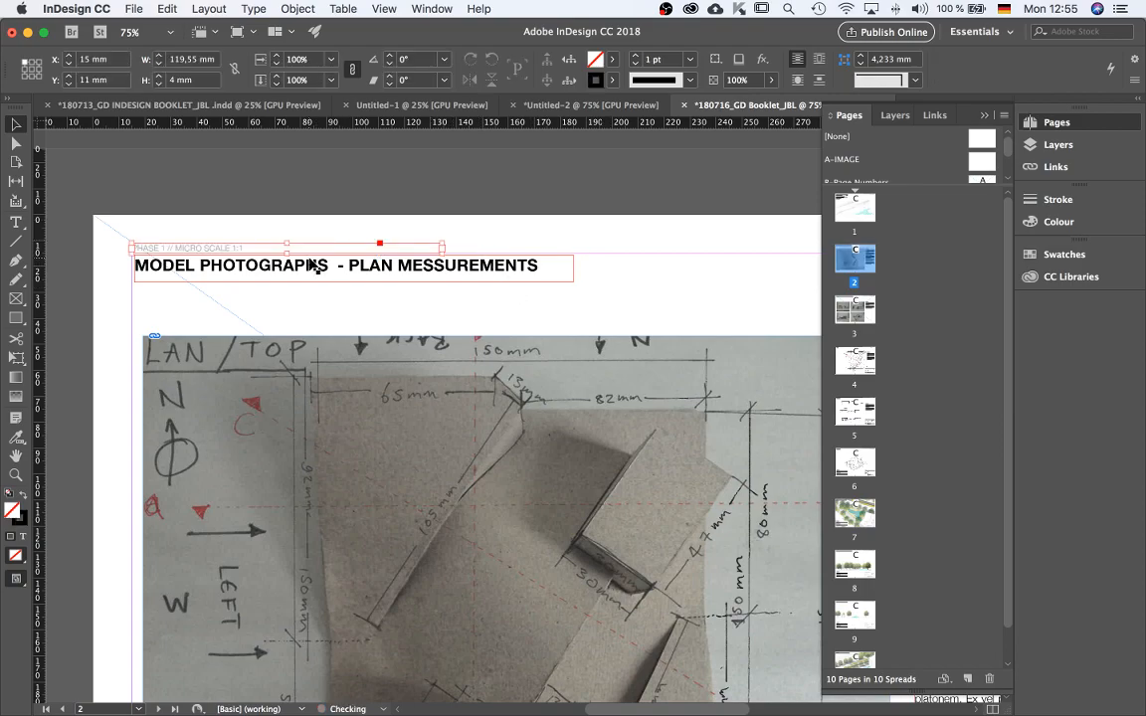
{"action": "left_click", "coordinate": [180, 225]}
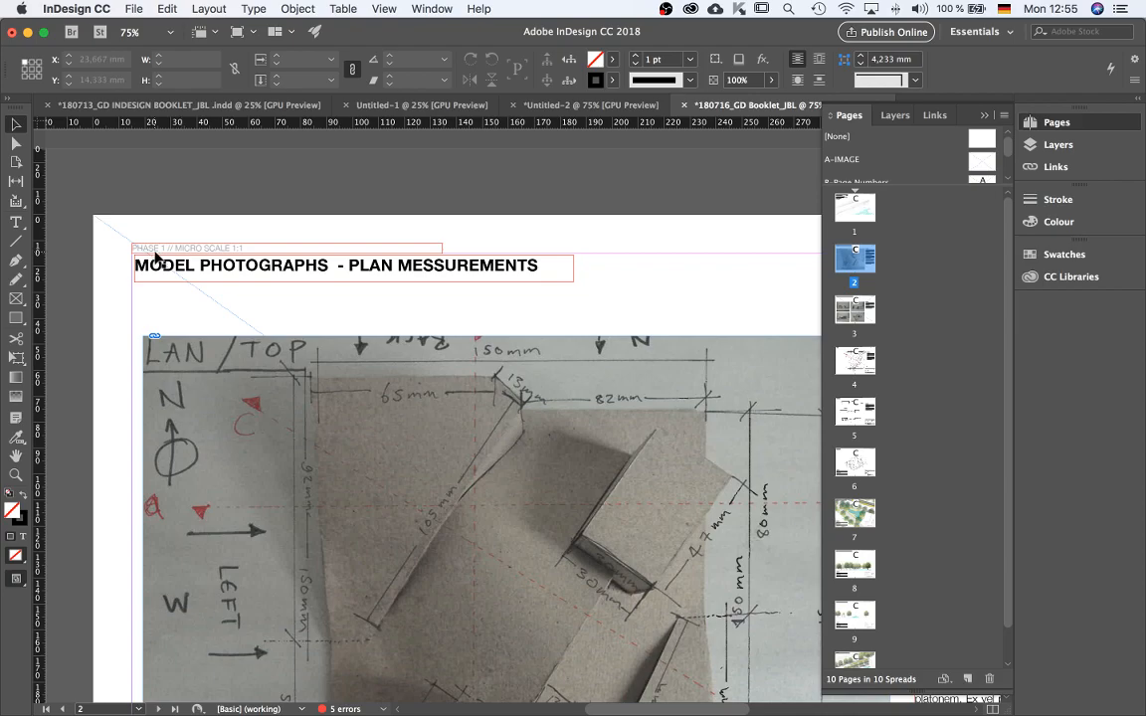
{"action": "scroll", "coordinate": [156, 252], "scroll_direction": "up", "scroll_amount": 2}
{"action": "left_click_drag", "start_coordinate": [145, 245], "coordinate": [148, 215]}
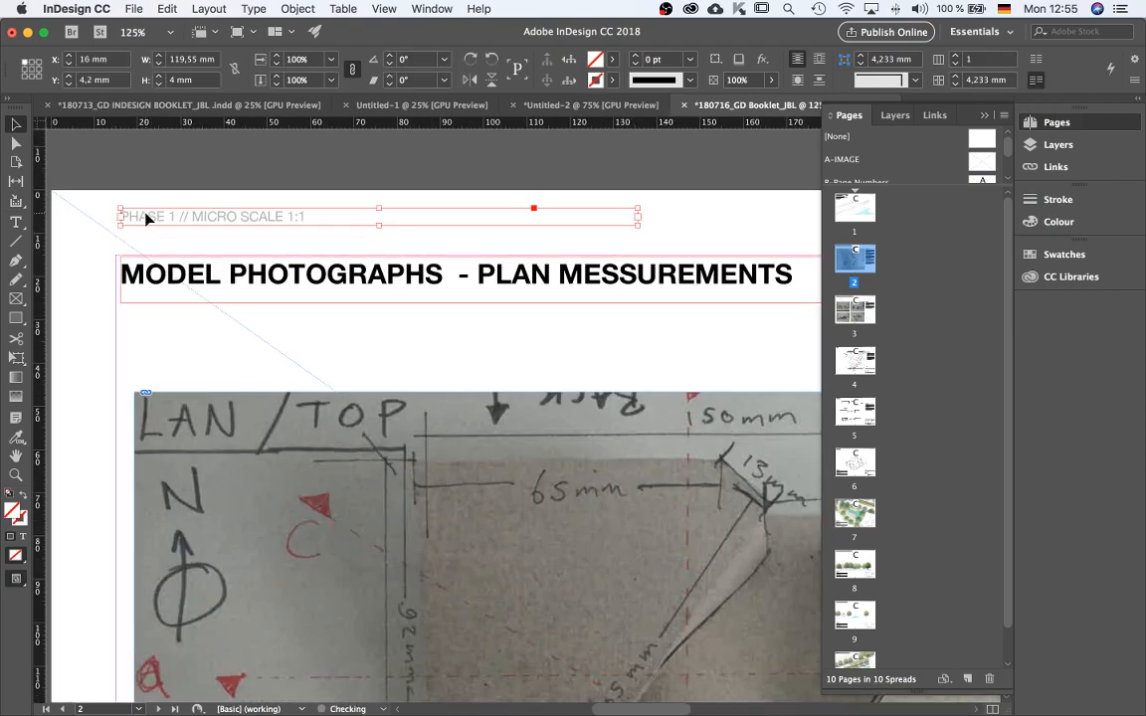
{"action": "key", "text": "super+z"}
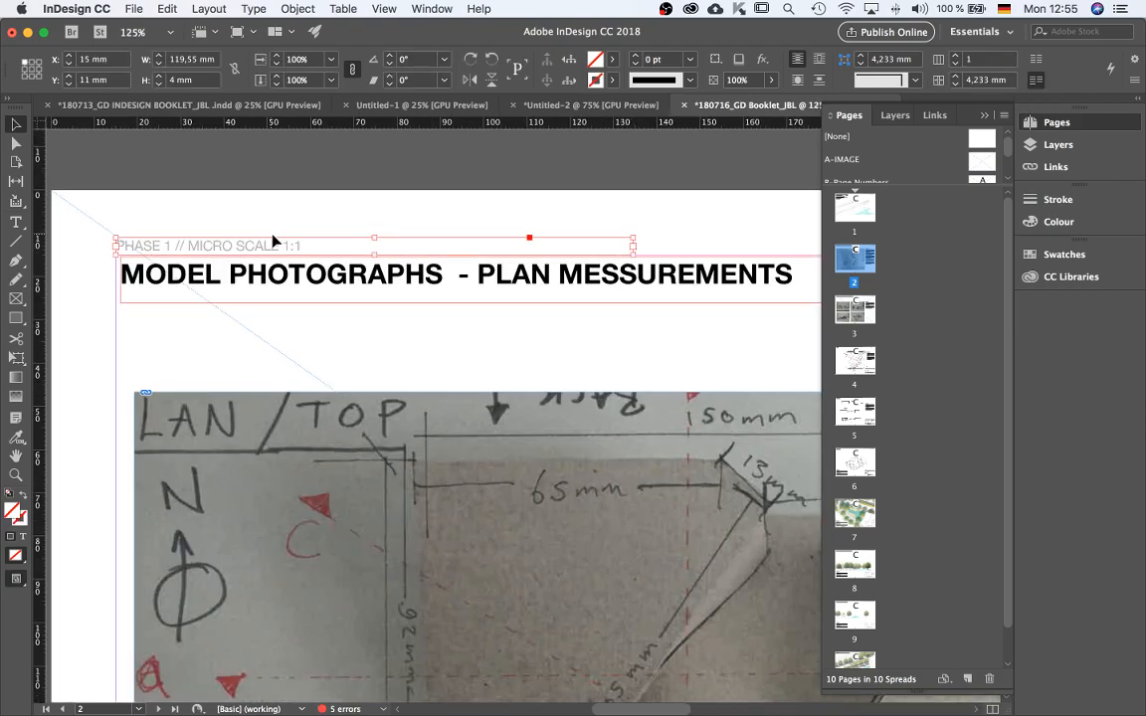
Paste the PHASE 1 header in place at the top of pages 3 and 4.
{"action": "scroll", "coordinate": [295, 209], "scroll_direction": "down", "scroll_amount": 1}
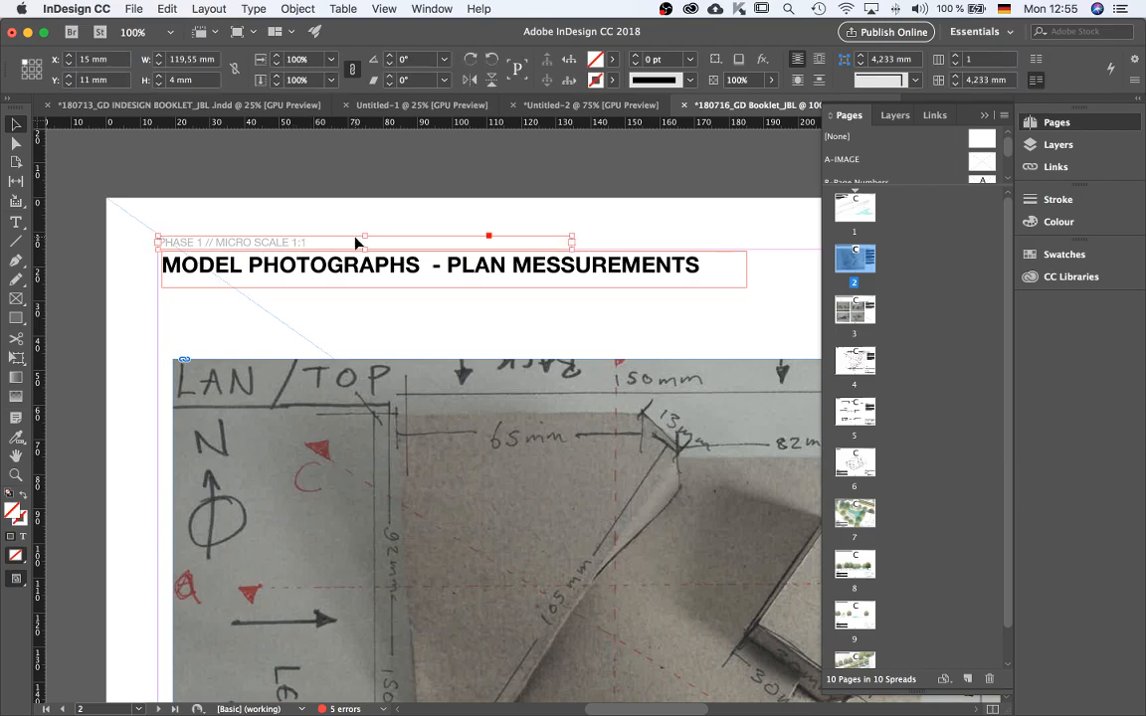
{"action": "scroll", "coordinate": [368, 210], "scroll_direction": "down", "scroll_amount": 2}
{"action": "scroll", "coordinate": [373, 207], "scroll_direction": "down", "scroll_amount": 5}
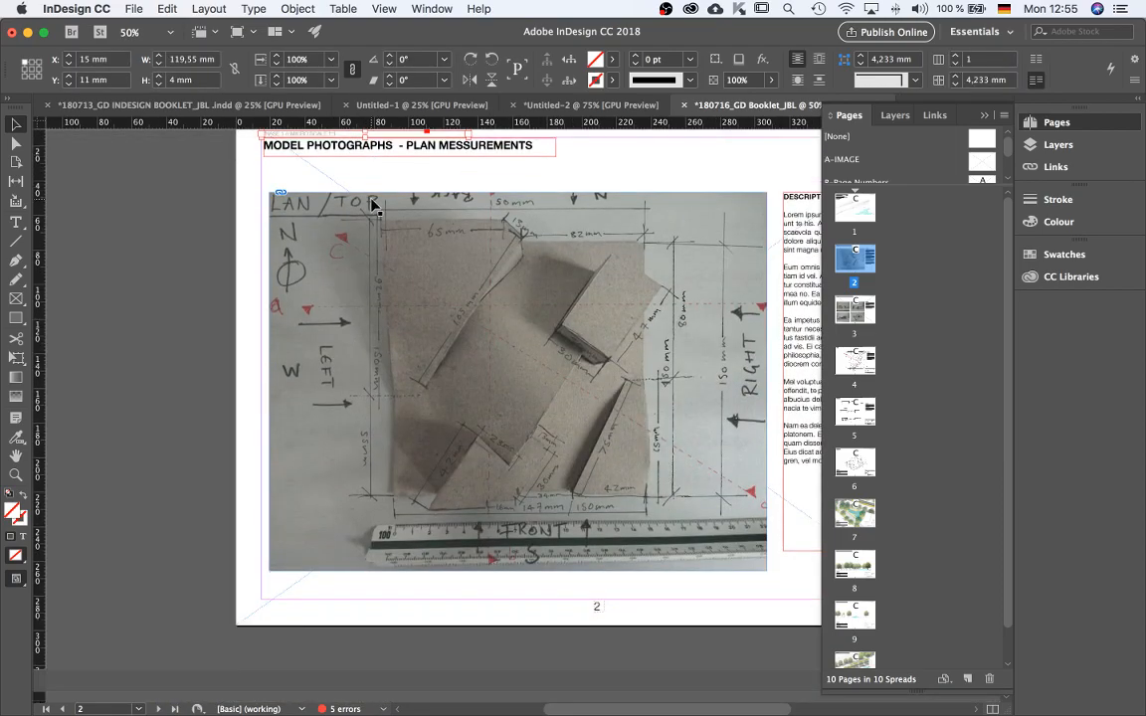
{"action": "scroll", "coordinate": [350, 332], "scroll_direction": "down", "scroll_amount": 1}
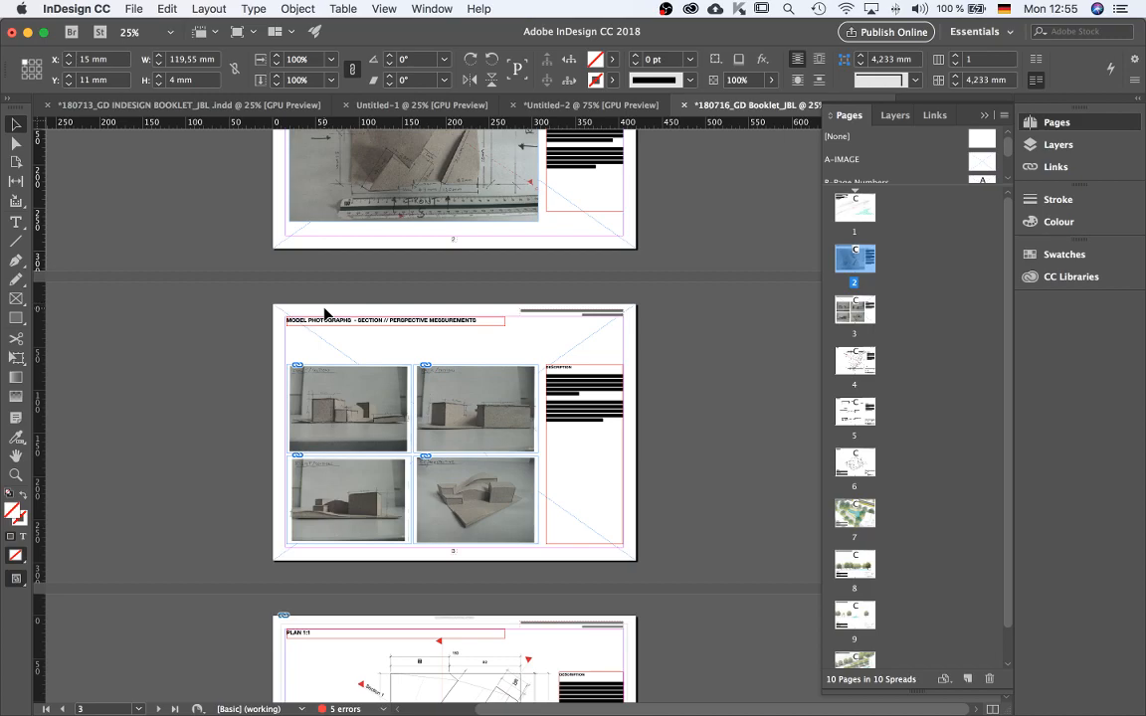
{"action": "left_click", "coordinate": [324, 313]}
{"action": "left_click", "coordinate": [321, 321]}
{"action": "scroll", "coordinate": [325, 319], "scroll_direction": "down", "scroll_amount": 5}
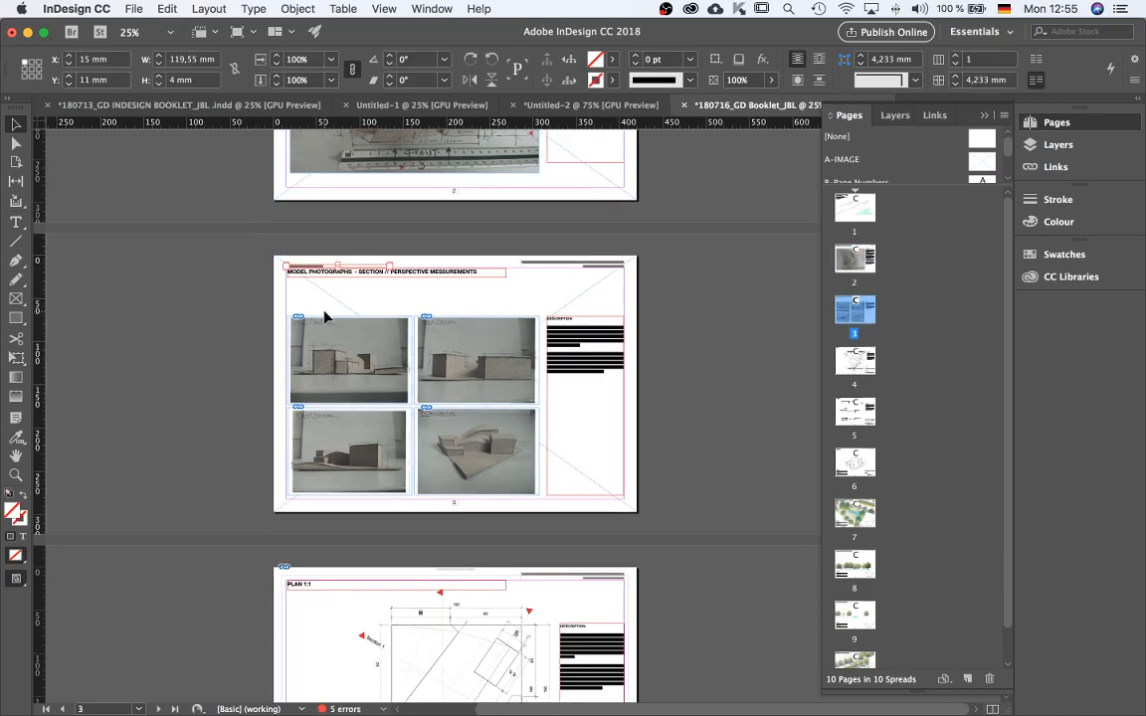
{"action": "left_click", "coordinate": [314, 447]}
{"action": "key", "text": "alt+shift+super+v"}
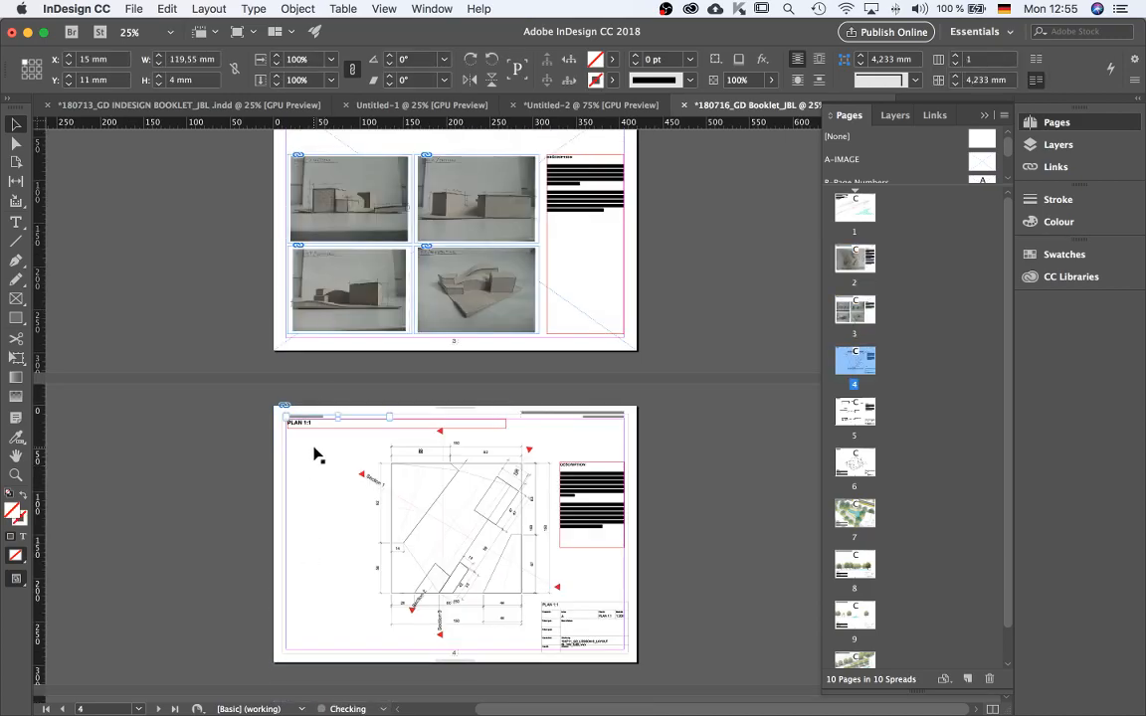
Paste the PHASE 1 header in place at the top of pages 5 and 6.
{"action": "scroll", "coordinate": [315, 446], "scroll_direction": "up", "scroll_amount": 2}
{"action": "scroll", "coordinate": [358, 359], "scroll_direction": "up", "scroll_amount": 1}
{"action": "scroll", "coordinate": [358, 359], "scroll_direction": "down", "scroll_amount": 3}
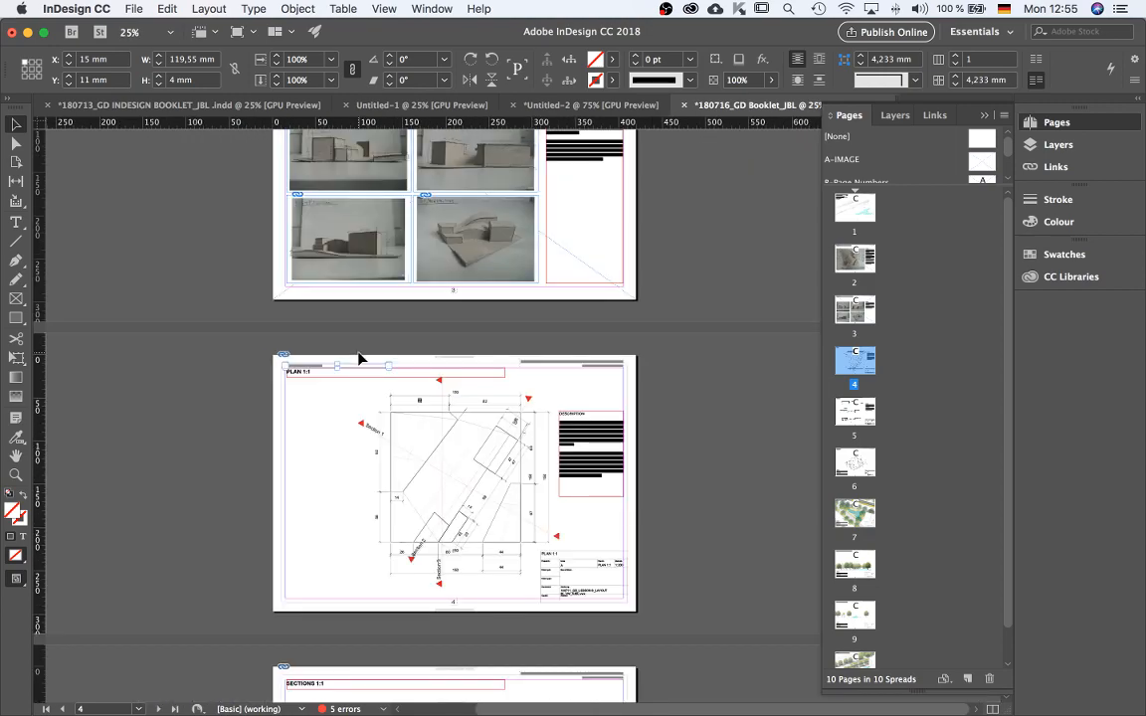
{"action": "scroll", "coordinate": [358, 359], "scroll_direction": "down", "scroll_amount": 3}
{"action": "left_click", "coordinate": [314, 513]}
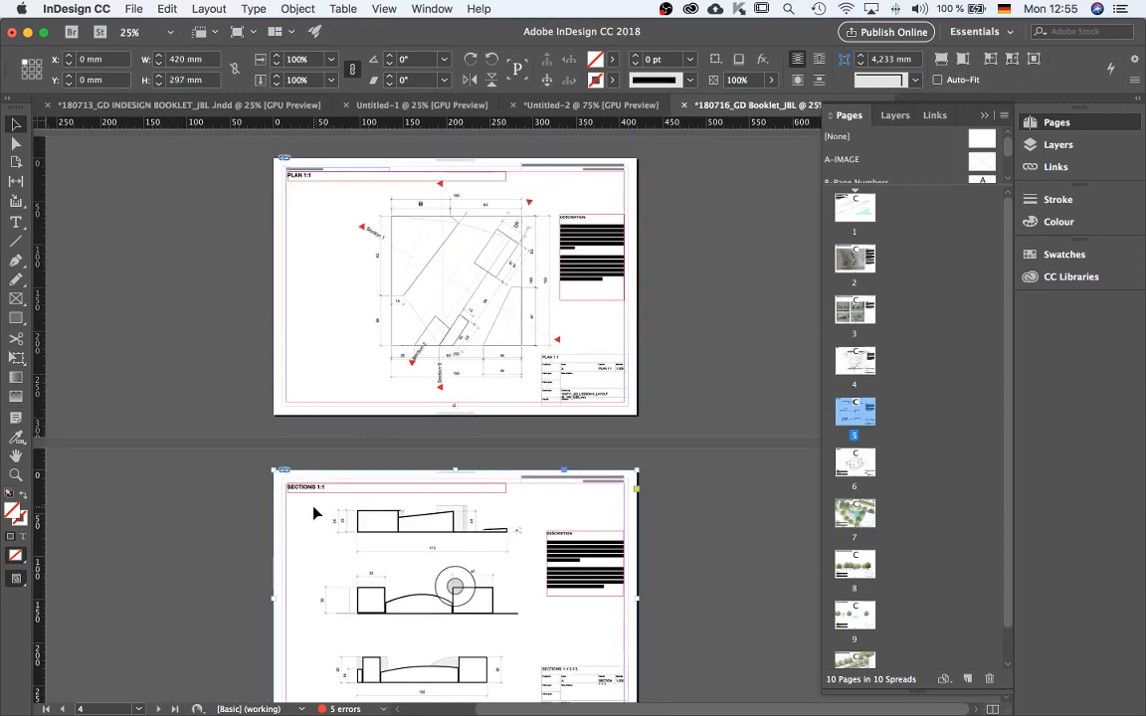
{"action": "left_click", "coordinate": [314, 514]}
{"action": "scroll", "coordinate": [314, 515], "scroll_direction": "down", "scroll_amount": 3}
{"action": "left_click", "coordinate": [333, 626]}
{"action": "left_click", "coordinate": [333, 626]}
{"action": "scroll", "coordinate": [333, 626], "scroll_direction": "down", "scroll_amount": 4}
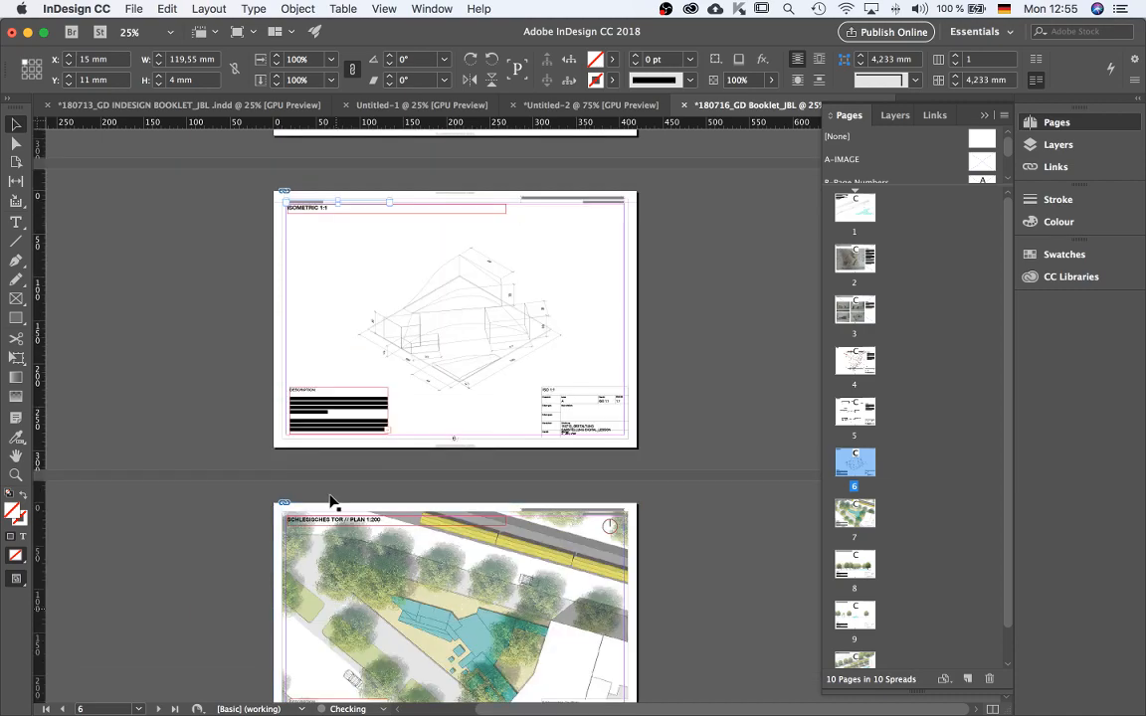
{"action": "scroll", "coordinate": [343, 197], "scroll_direction": "up", "scroll_amount": 3}
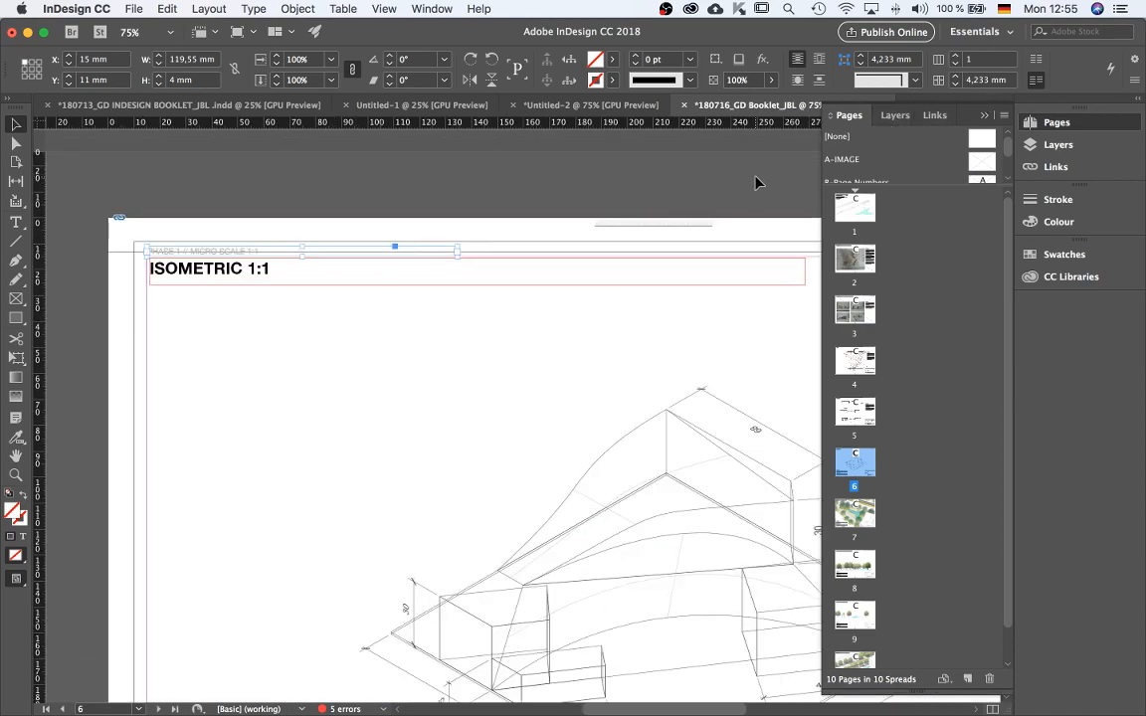
Delete the duplicate header frame at the top of page 4.
{"action": "left_click", "coordinate": [622, 362]}
{"action": "scroll", "coordinate": [622, 361], "scroll_direction": "up", "scroll_amount": 5}
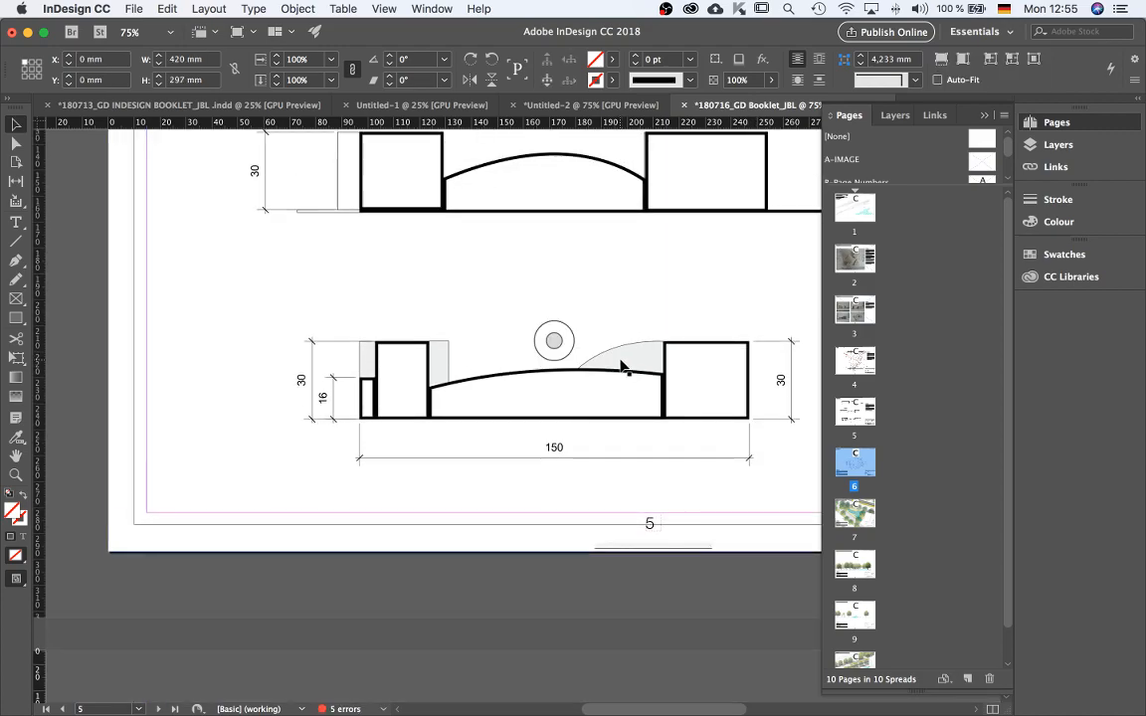
{"action": "scroll", "coordinate": [619, 374], "scroll_direction": "up", "scroll_amount": 3}
{"action": "left_click", "coordinate": [261, 390]}
{"action": "scroll", "coordinate": [353, 418], "scroll_direction": "down", "scroll_amount": 5}
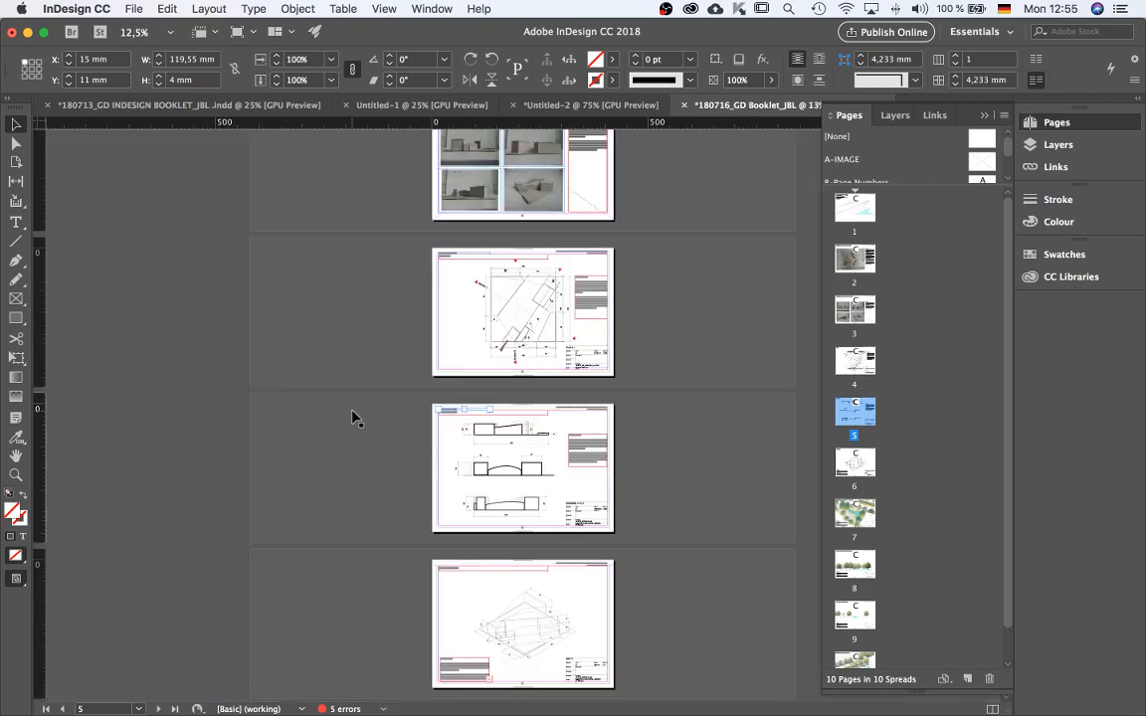
{"action": "left_click", "coordinate": [353, 418]}
{"action": "scroll", "coordinate": [471, 256], "scroll_direction": "up", "scroll_amount": 1}
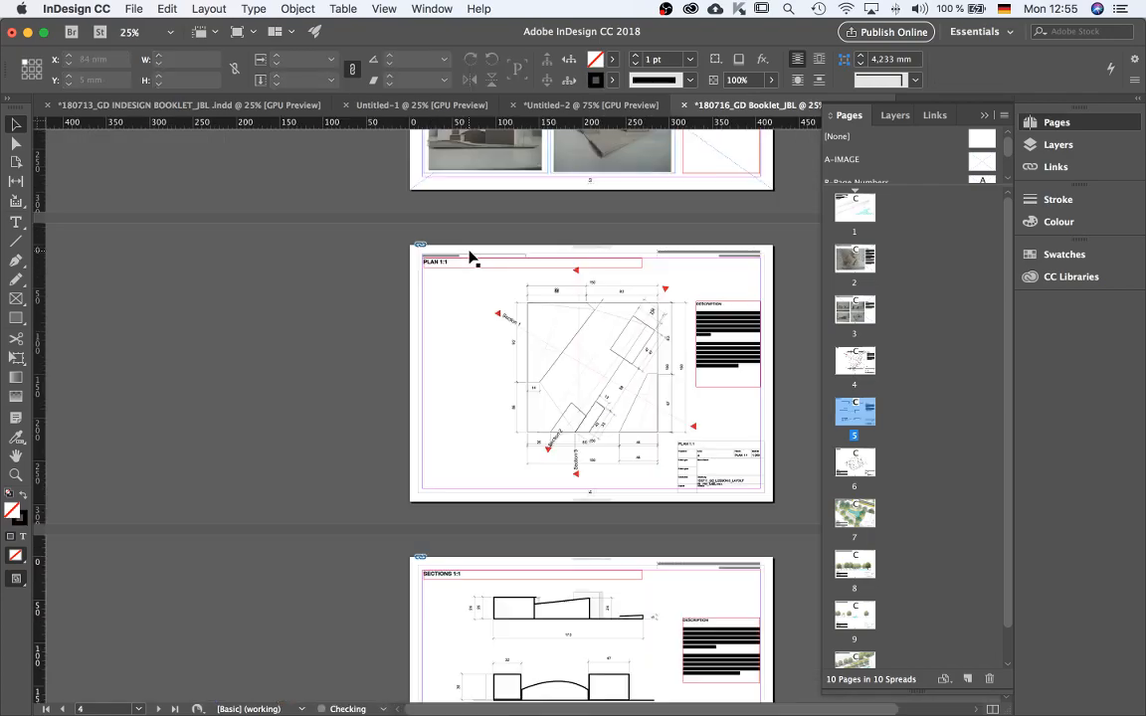
{"action": "scroll", "coordinate": [460, 258], "scroll_direction": "up", "scroll_amount": 2}
{"action": "left_click", "coordinate": [444, 255]}
{"action": "key", "text": "Delete"}
Lock the IMAGE layer and select the PHASE 1 header frame on page 3.
{"action": "scroll", "coordinate": [467, 307], "scroll_direction": "up", "scroll_amount": 12}
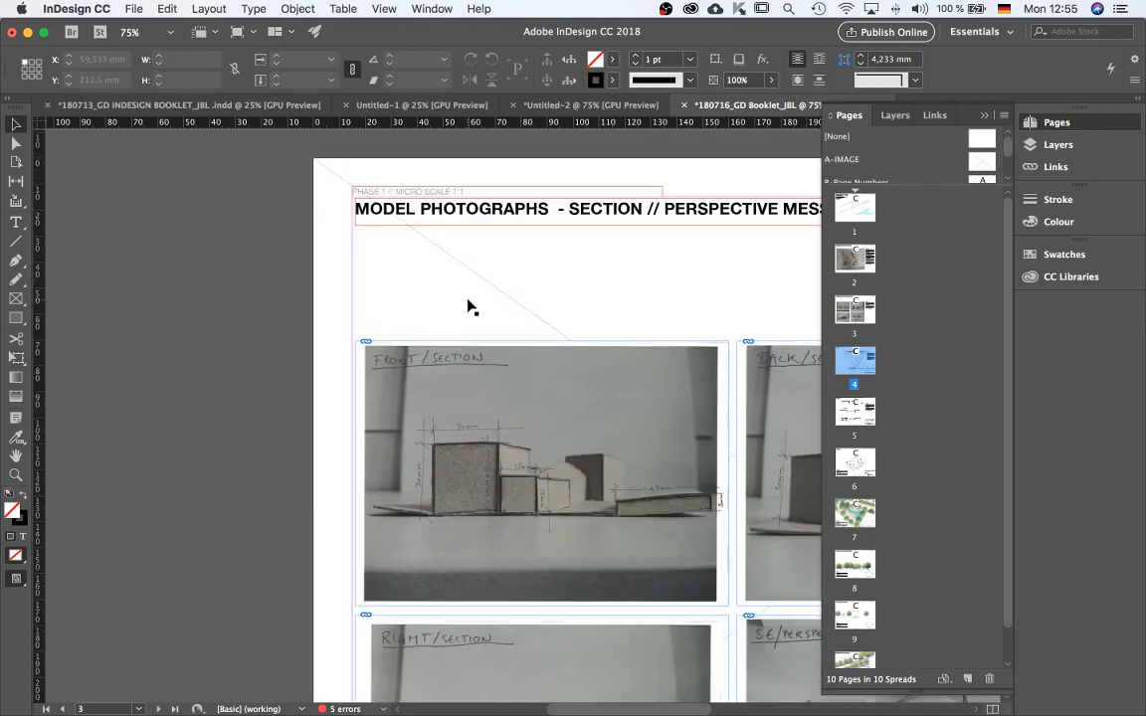
{"action": "scroll", "coordinate": [462, 294], "scroll_direction": "down", "scroll_amount": 6}
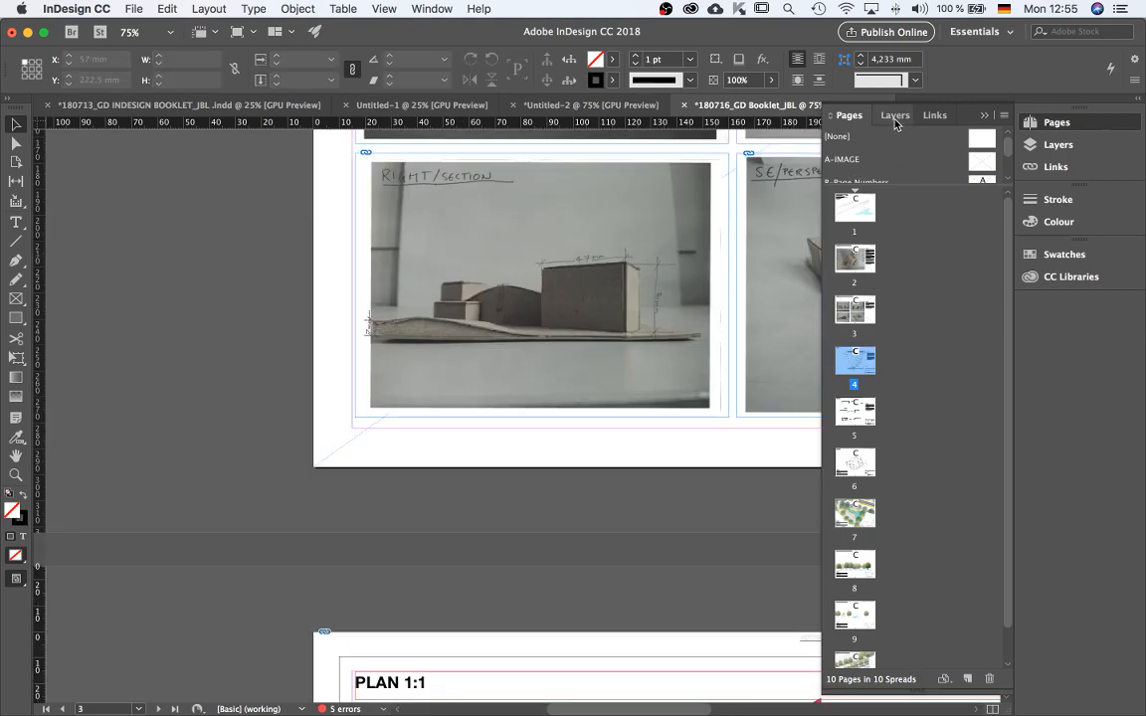
{"action": "left_click", "coordinate": [901, 116]}
{"action": "left_click", "coordinate": [848, 154]}
{"action": "scroll", "coordinate": [510, 336], "scroll_direction": "up", "scroll_amount": 6}
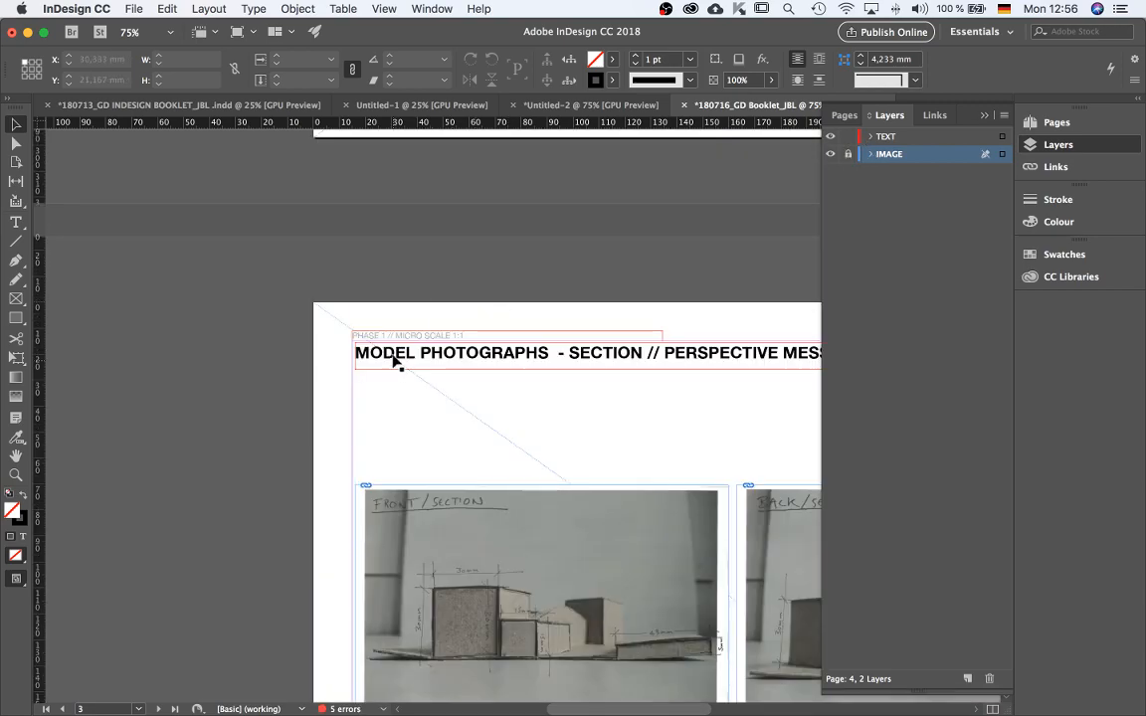
{"action": "left_click", "coordinate": [408, 336]}
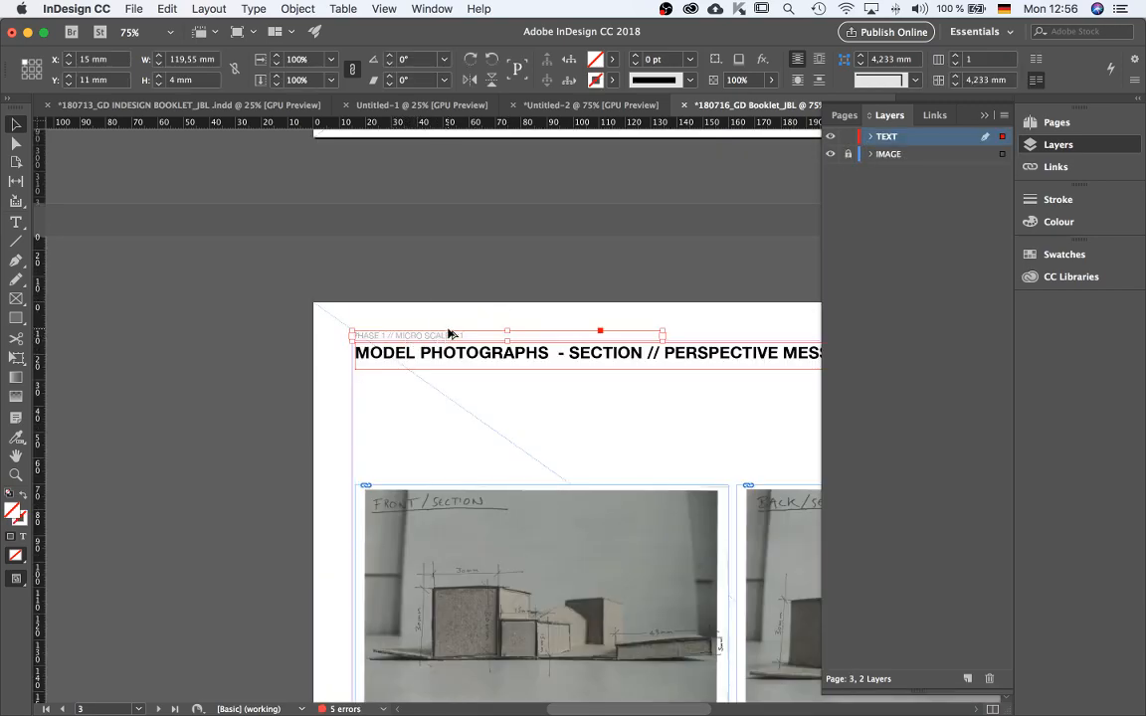
Paste the PHASE 1 header in place at the top of page 5.
{"action": "scroll", "coordinate": [449, 332], "scroll_direction": "down", "scroll_amount": 3}
{"action": "scroll", "coordinate": [448, 331], "scroll_direction": "down", "scroll_amount": 2}
{"action": "left_click", "coordinate": [376, 595]}
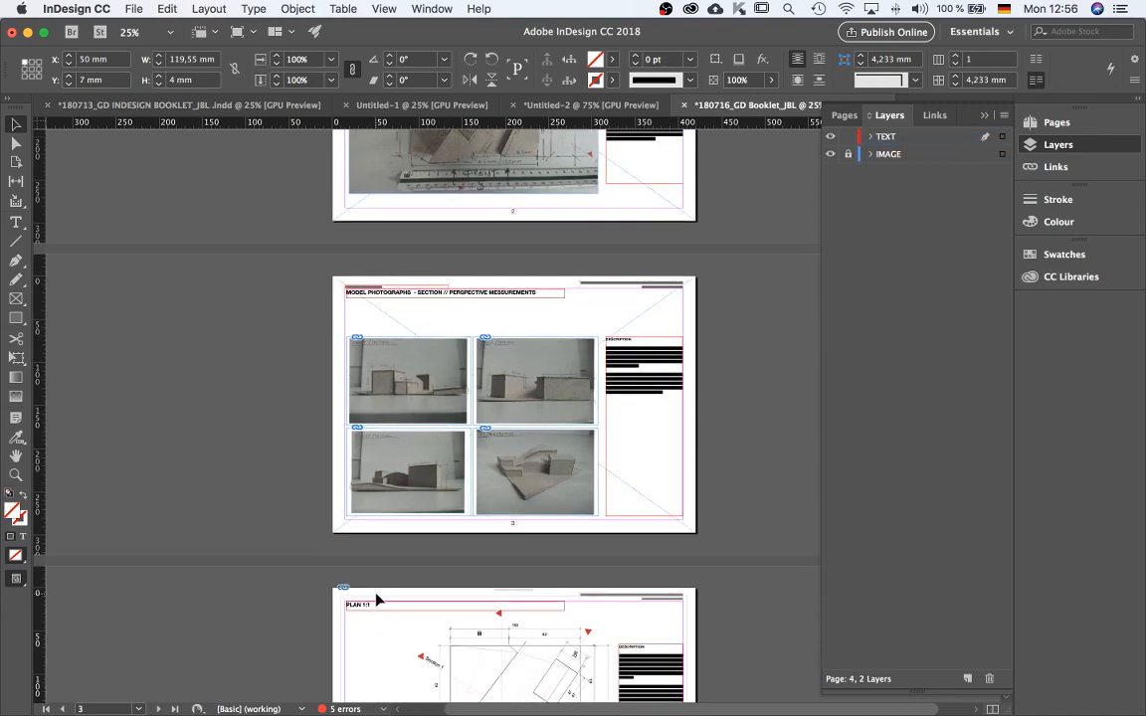
{"action": "left_click", "coordinate": [376, 599]}
{"action": "scroll", "coordinate": [376, 599], "scroll_direction": "down", "scroll_amount": 3}
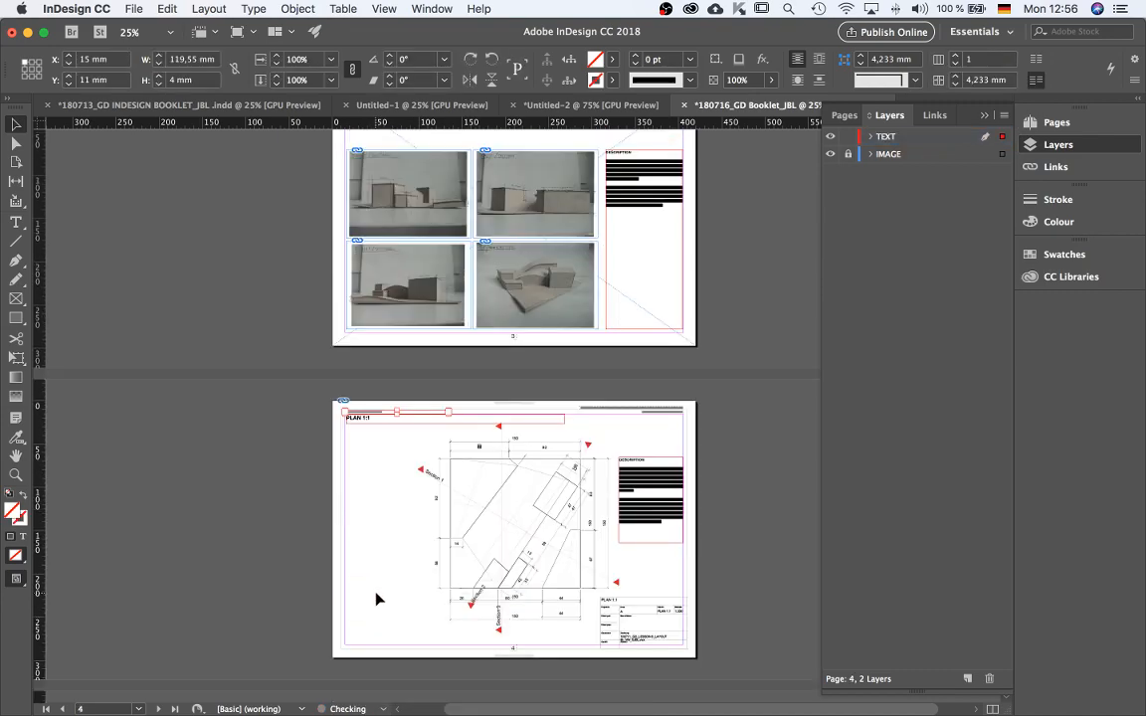
{"action": "scroll", "coordinate": [379, 599], "scroll_direction": "down", "scroll_amount": 3}
{"action": "left_click", "coordinate": [379, 597]}
{"action": "key", "text": "alt+shift+super+v"}
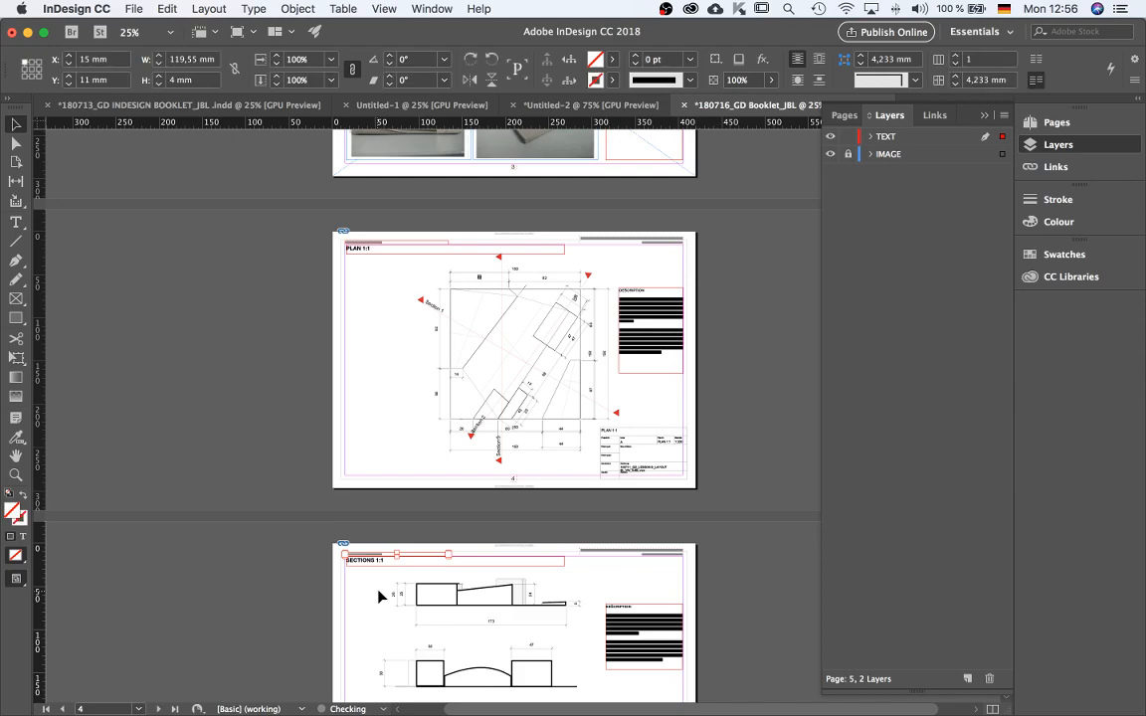
Paste the PHASE 1 header in place on pages 6 and 7.
{"action": "scroll", "coordinate": [379, 597], "scroll_direction": "down", "scroll_amount": 4}
{"action": "left_click", "coordinate": [388, 645]}
{"action": "key", "text": "alt+shift+super+v"}
{"action": "scroll", "coordinate": [396, 641], "scroll_direction": "down", "scroll_amount": 6}
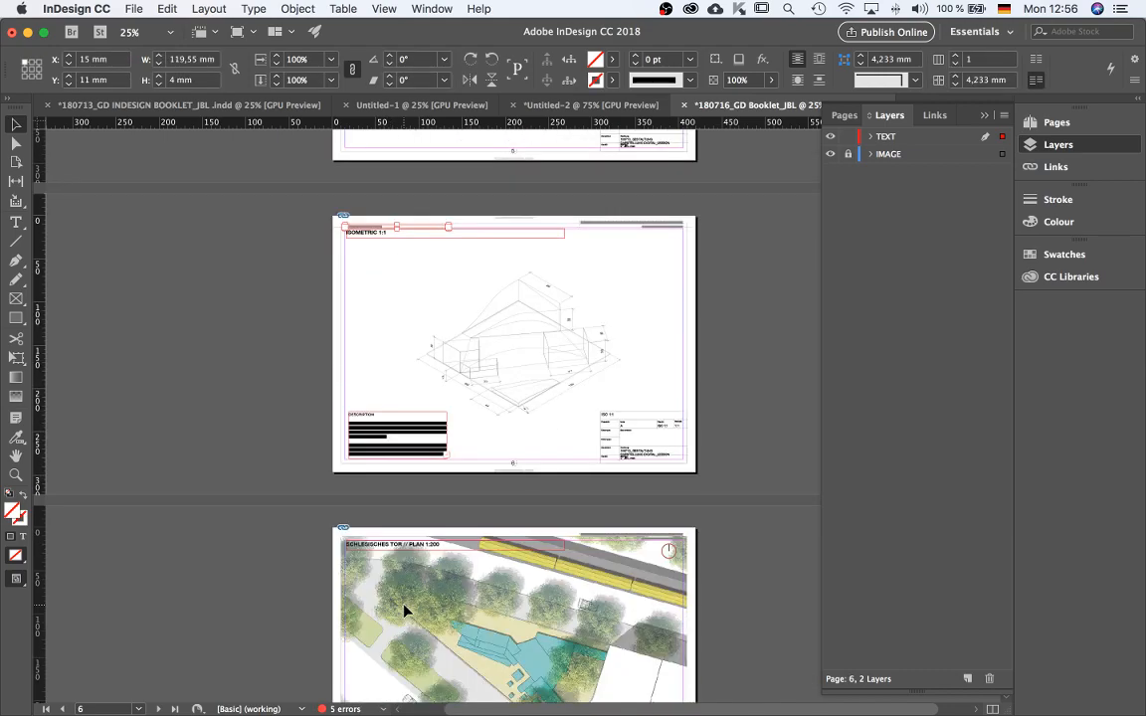
{"action": "scroll", "coordinate": [404, 610], "scroll_direction": "down", "scroll_amount": 3}
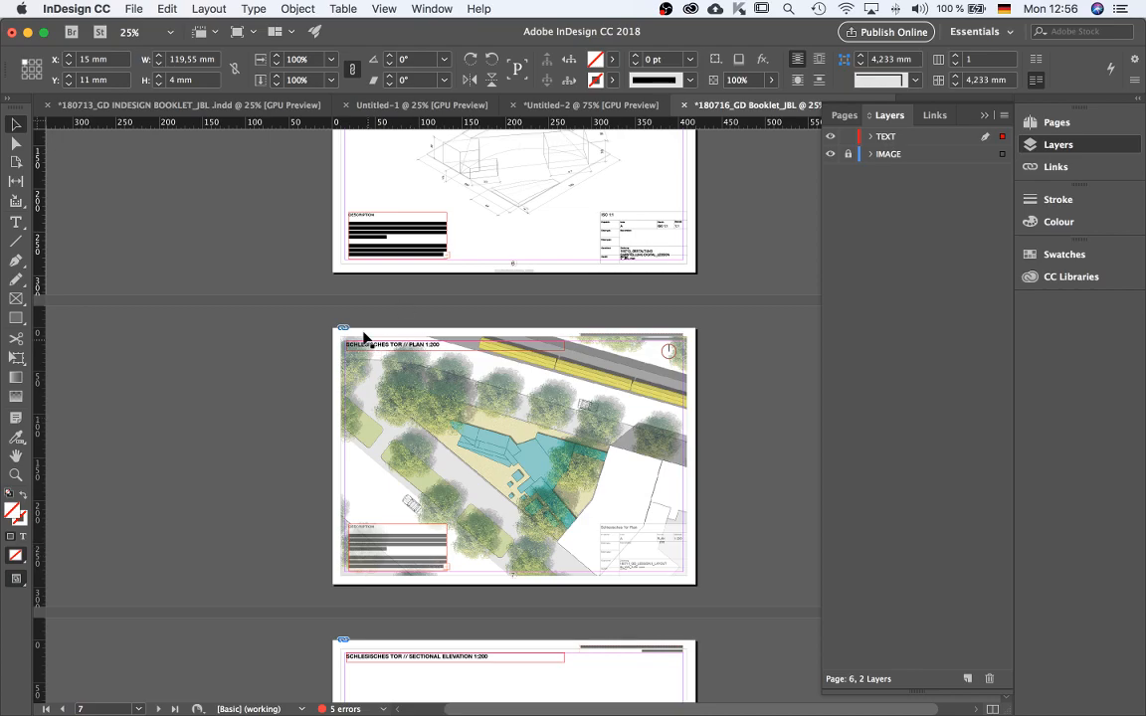
{"action": "scroll", "coordinate": [366, 340], "scroll_direction": "up", "scroll_amount": 2}
{"action": "left_click", "coordinate": [374, 329]}
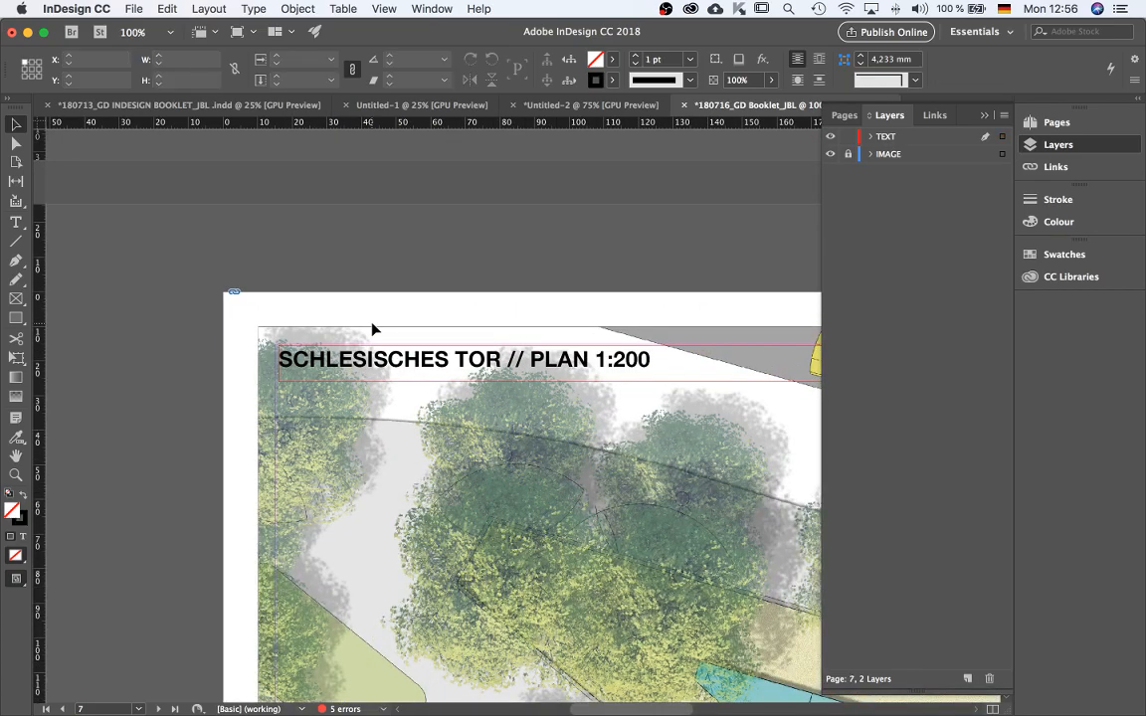
{"action": "key", "text": "alt+shift+super+v"}
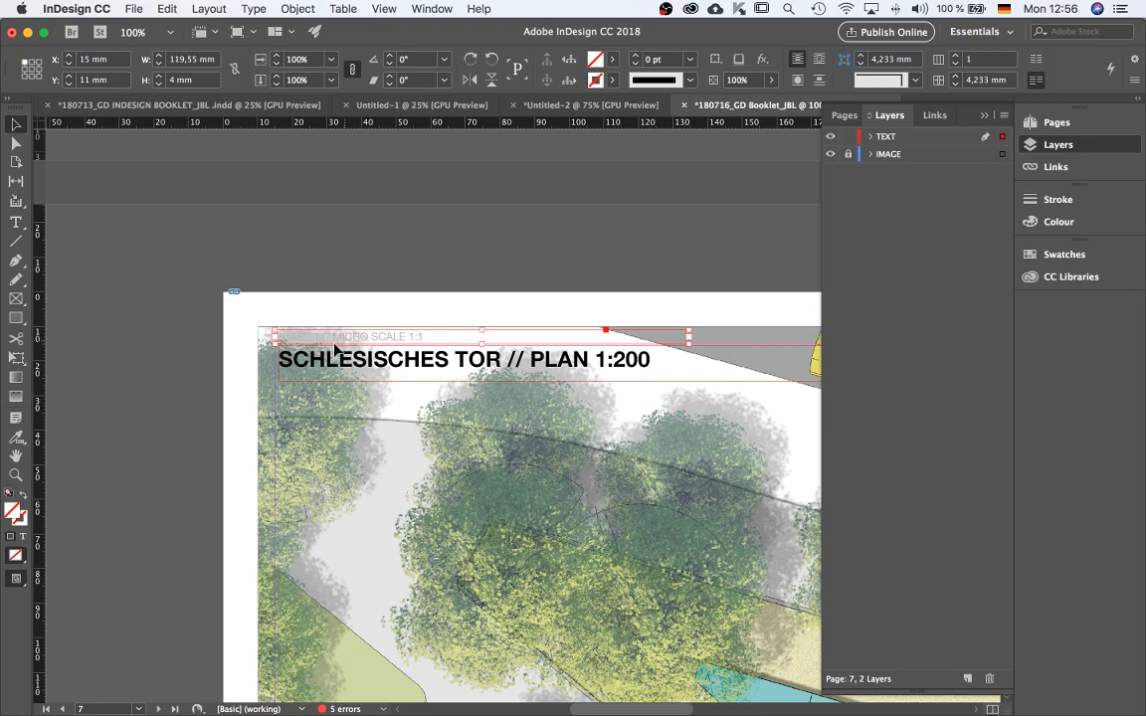
Unlock the IMAGE layer and crop page 7's site plan image frame so its top and left edges sit about 15 mm in.
{"action": "scroll", "coordinate": [336, 348], "scroll_direction": "up", "scroll_amount": 1}
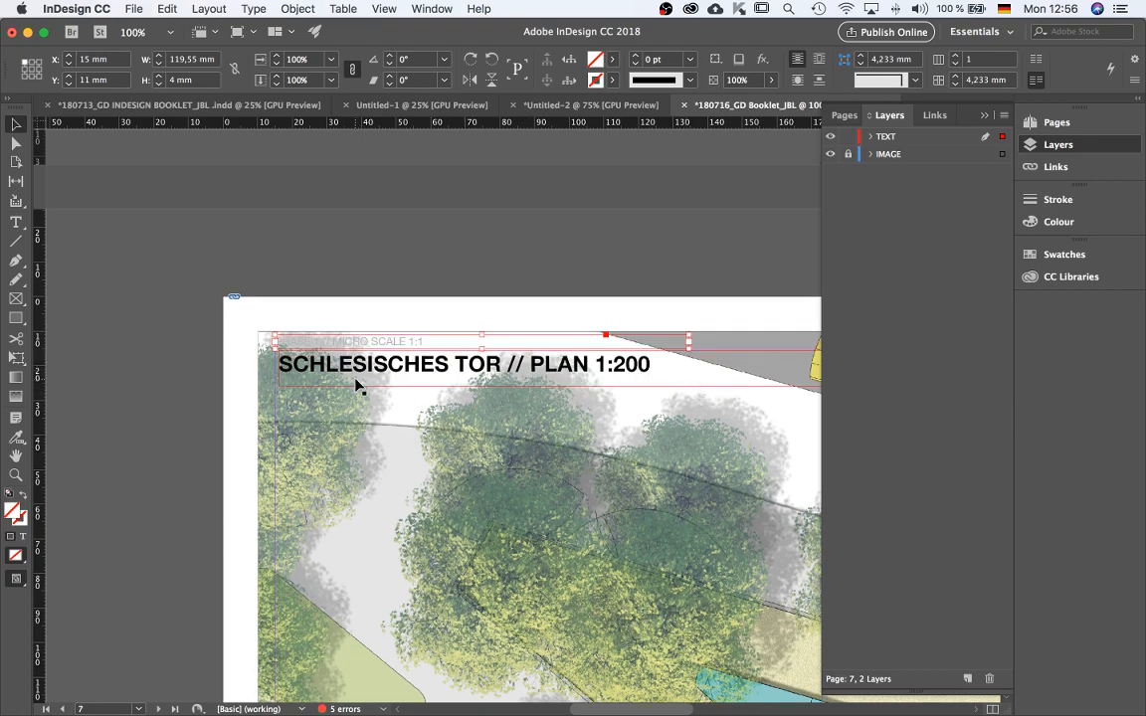
{"action": "scroll", "coordinate": [356, 379], "scroll_direction": "down", "scroll_amount": 3}
{"action": "left_click", "coordinate": [438, 436]}
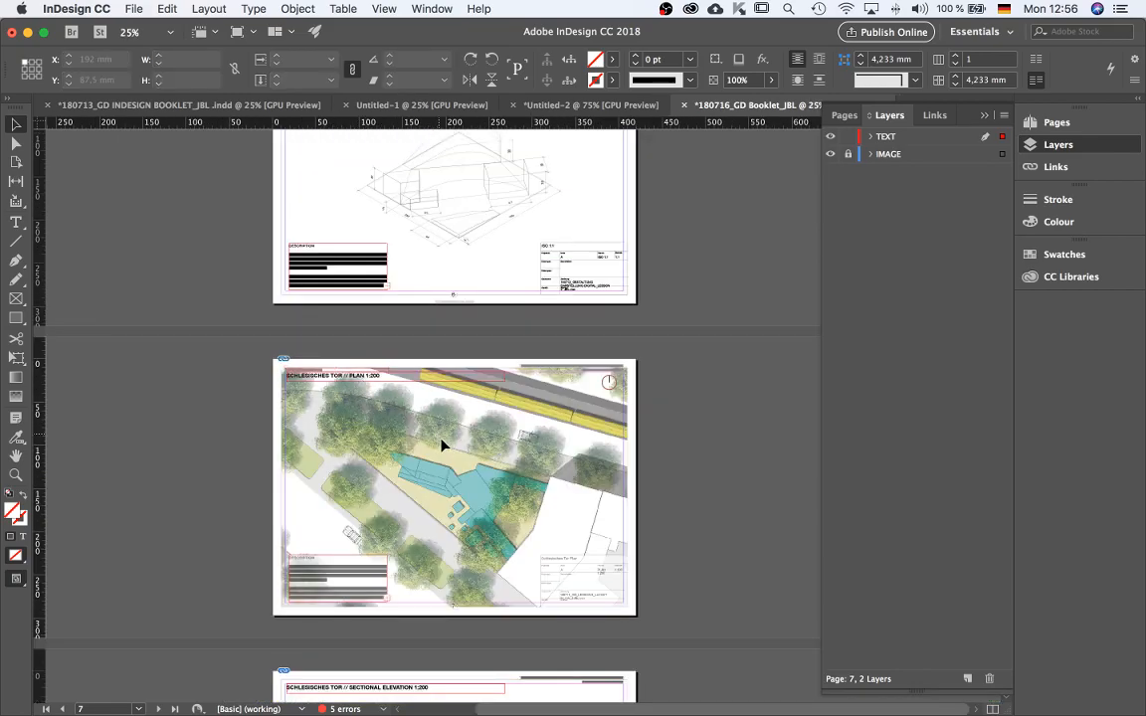
{"action": "scroll", "coordinate": [453, 460], "scroll_direction": "up", "scroll_amount": 1}
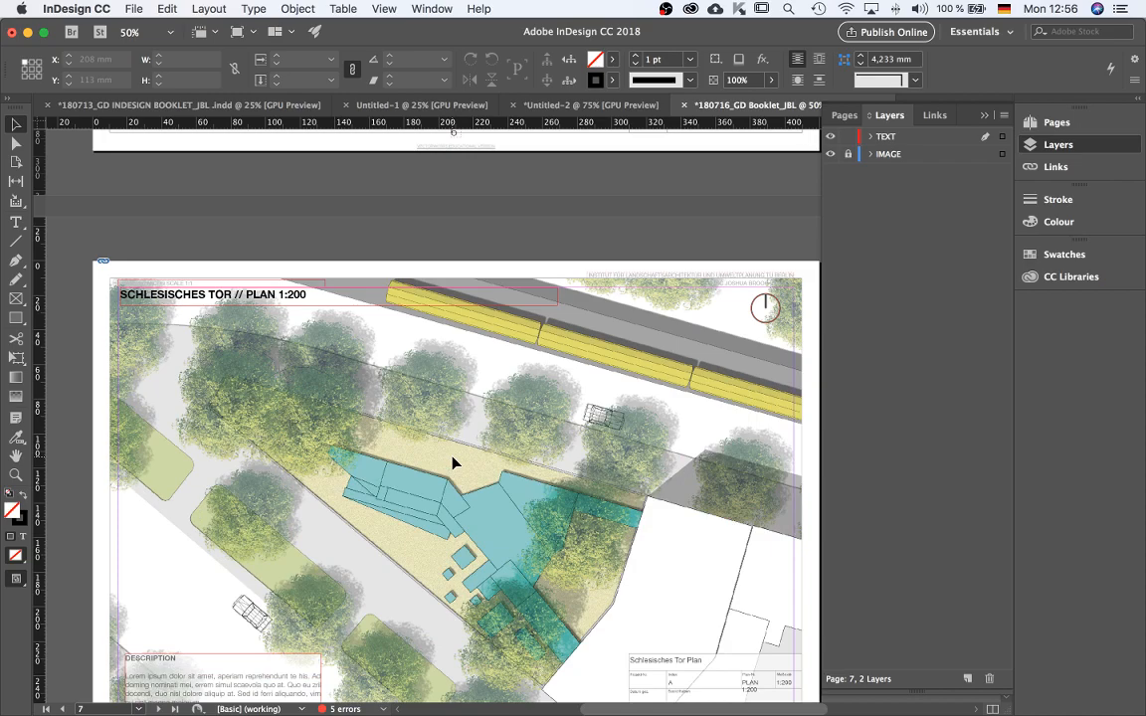
{"action": "left_click", "coordinate": [847, 161]}
{"action": "left_click", "coordinate": [420, 507]}
{"action": "left_click_drag", "start_coordinate": [455, 262], "coordinate": [455, 288]}
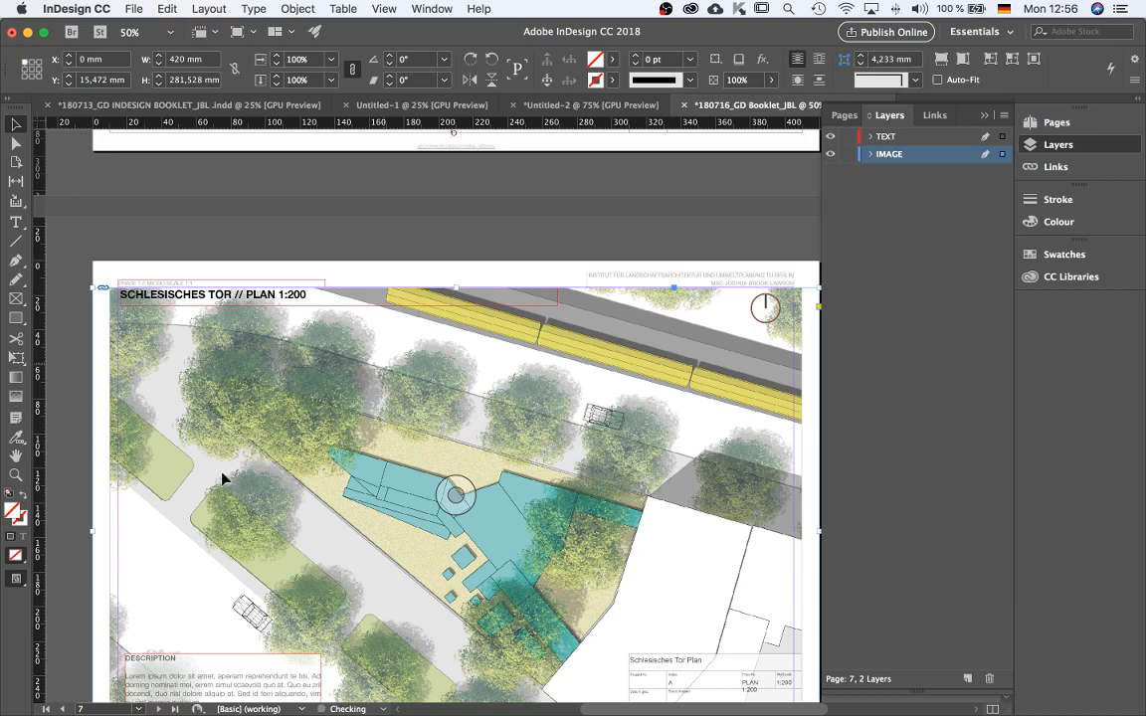
{"action": "left_click_drag", "start_coordinate": [94, 531], "coordinate": [119, 534]}
{"action": "key", "text": "super+minus"}
{"action": "key", "text": "super+minus"}
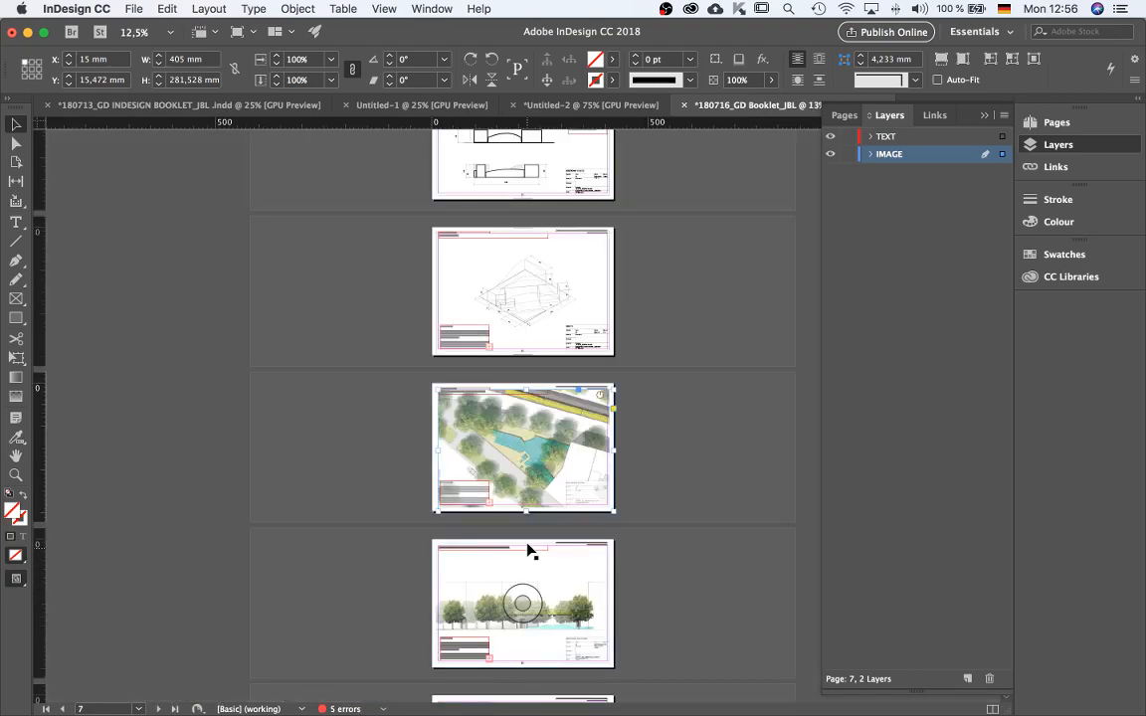
{"action": "key", "text": "super+equal"}
{"action": "key", "text": "super+equal"}
{"action": "key", "text": "super+equal"}
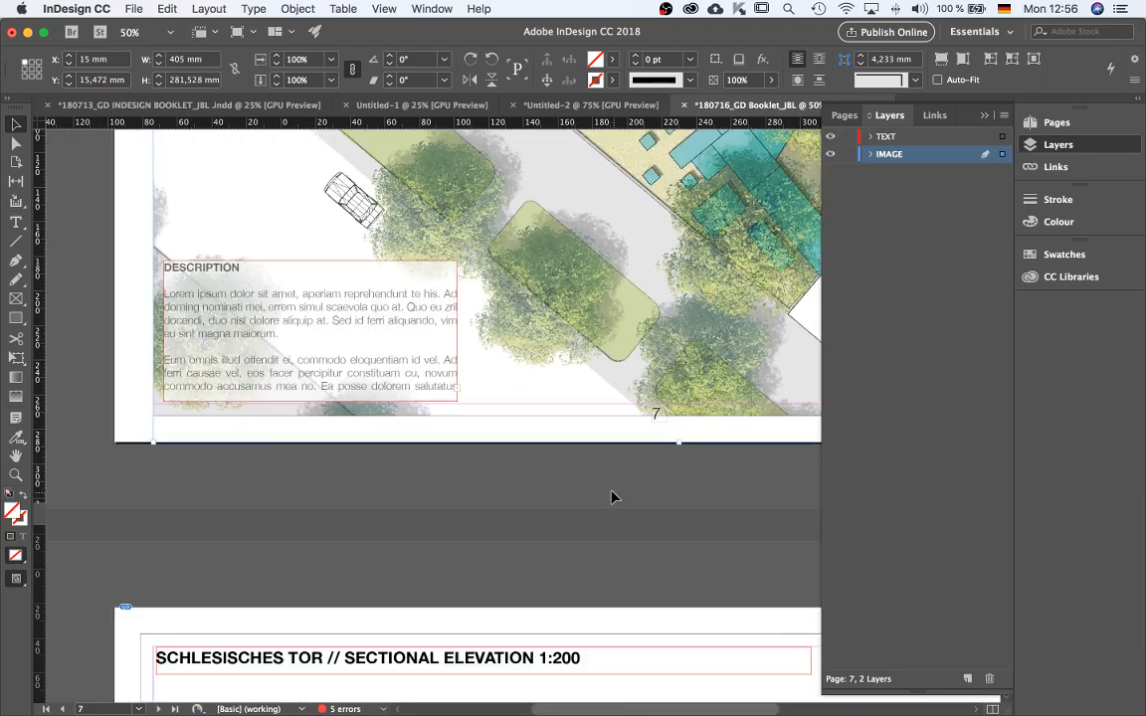
Crop page 7's site plan image frame so its bottom and right edges sit about 15 mm in.
{"action": "left_click_drag", "start_coordinate": [591, 468], "coordinate": [230, 477]}
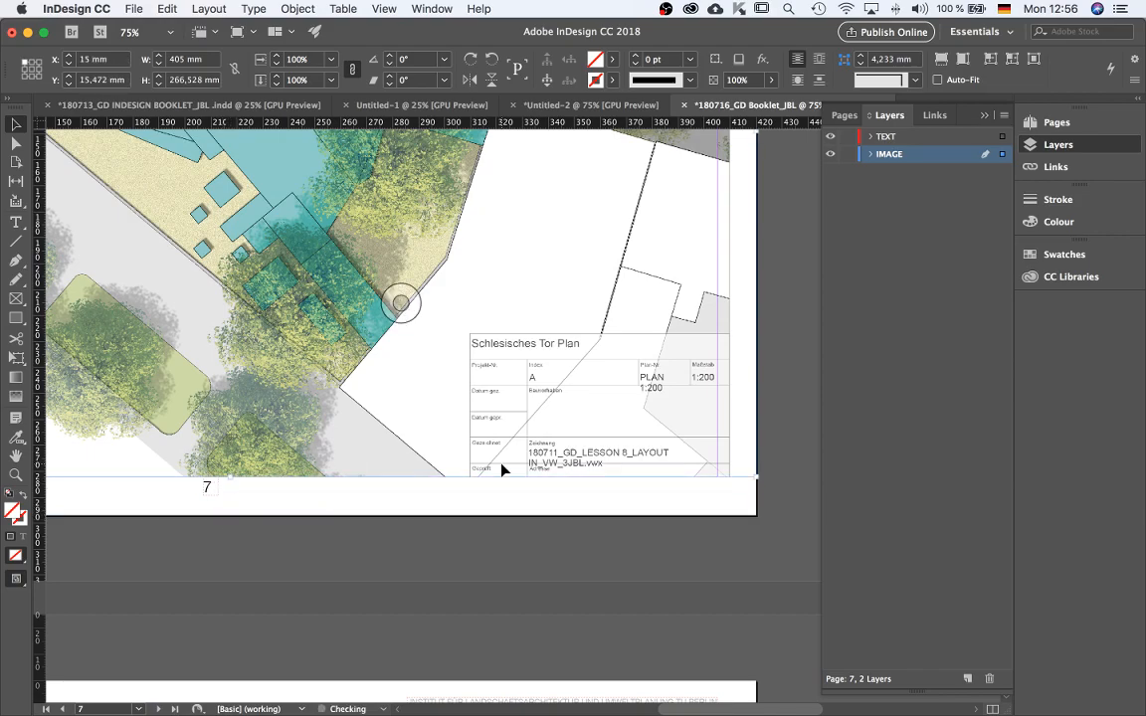
{"action": "key", "text": "super+minus"}
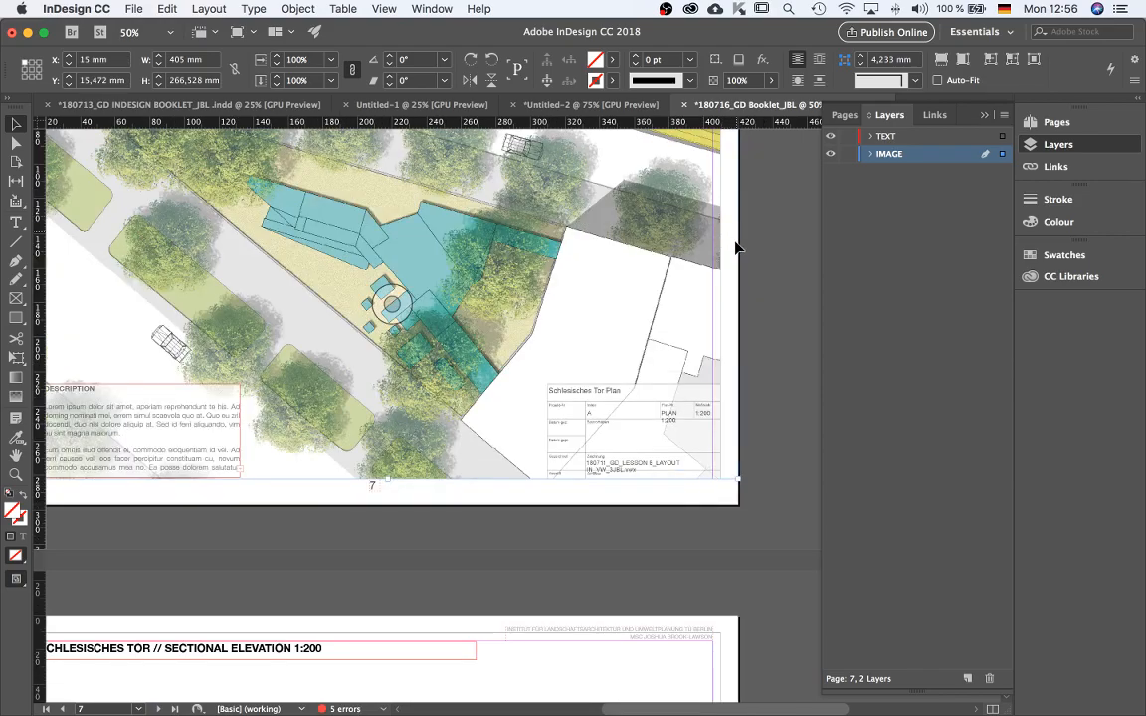
{"action": "left_click_drag", "start_coordinate": [736, 246], "coordinate": [712, 246]}
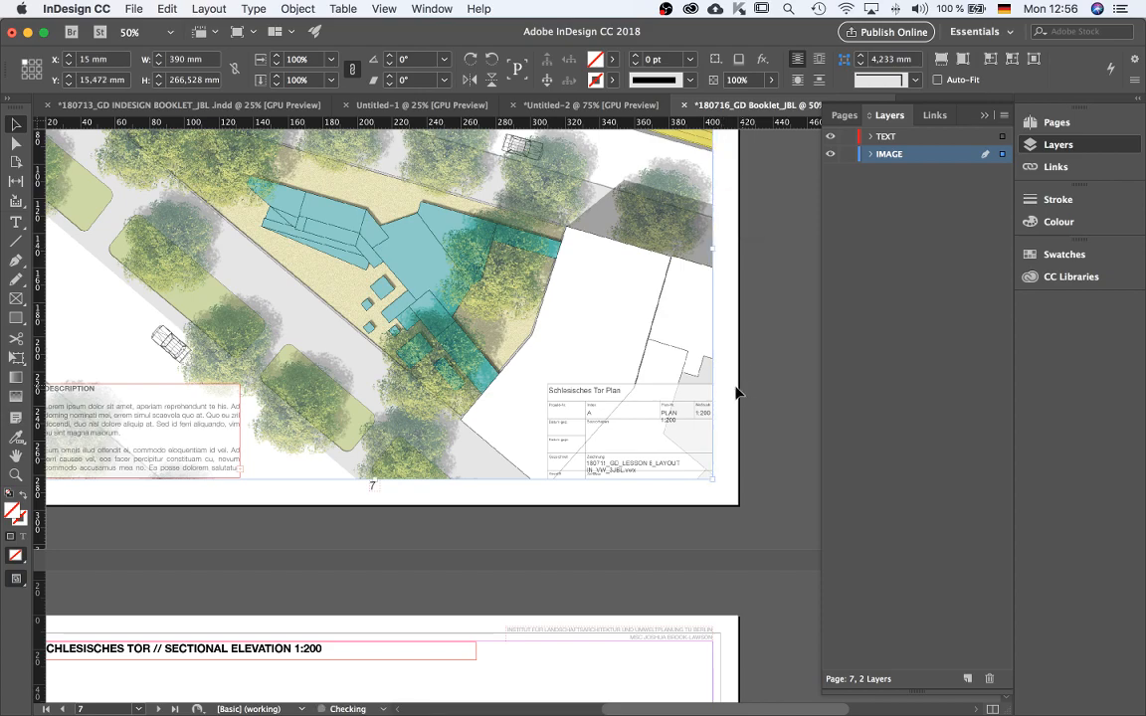
{"action": "left_click", "coordinate": [726, 445]}
{"action": "key", "text": "super+minus"}
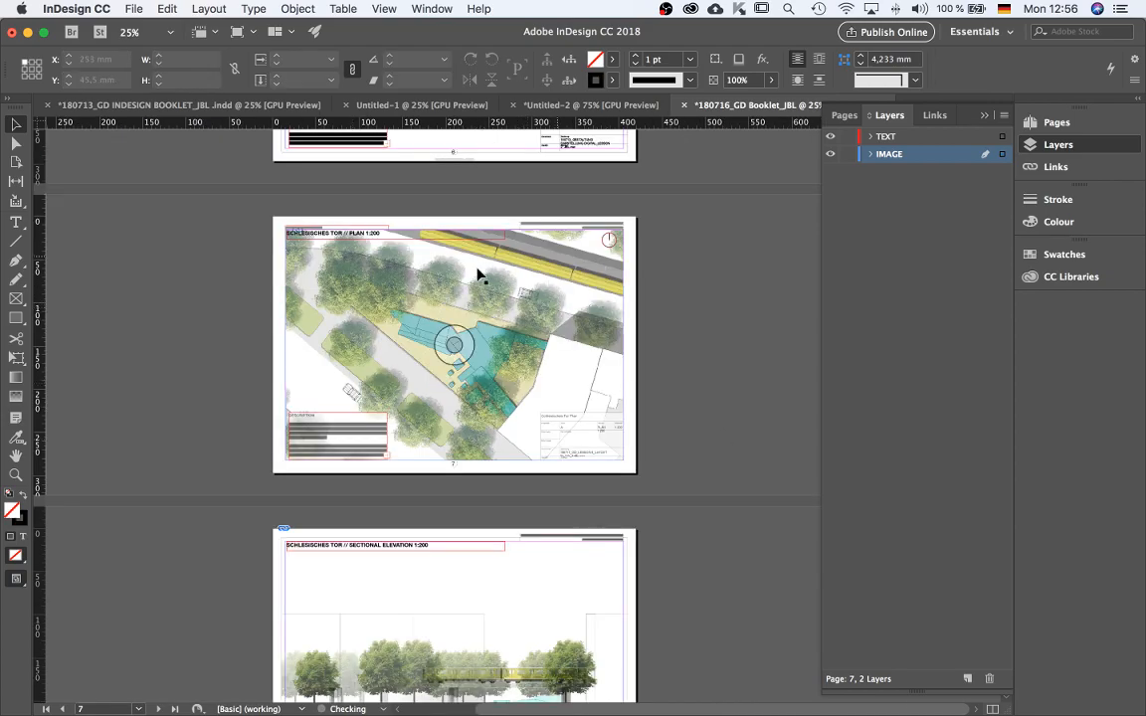
Crop the site plan frame's top edge down below the PLAN 1:200 title and preview the page.
{"action": "scroll", "coordinate": [416, 278], "scroll_direction": "up", "scroll_amount": 1}
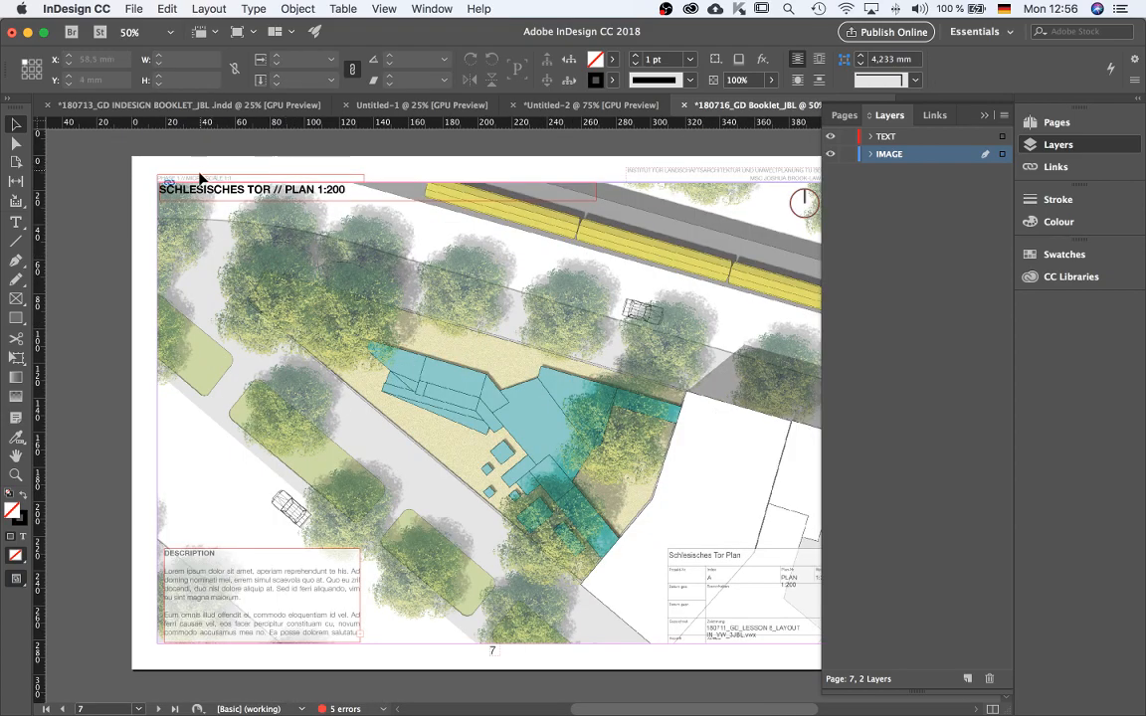
{"action": "key", "text": "shift+w"}
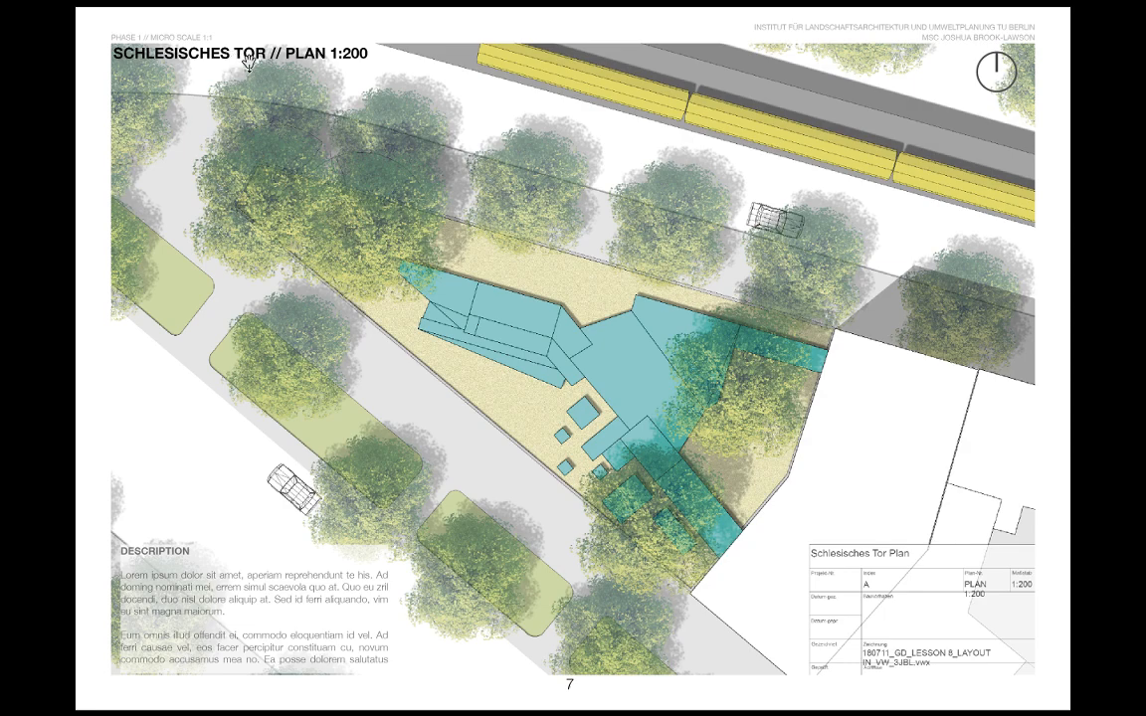
{"action": "key", "text": "Escape"}
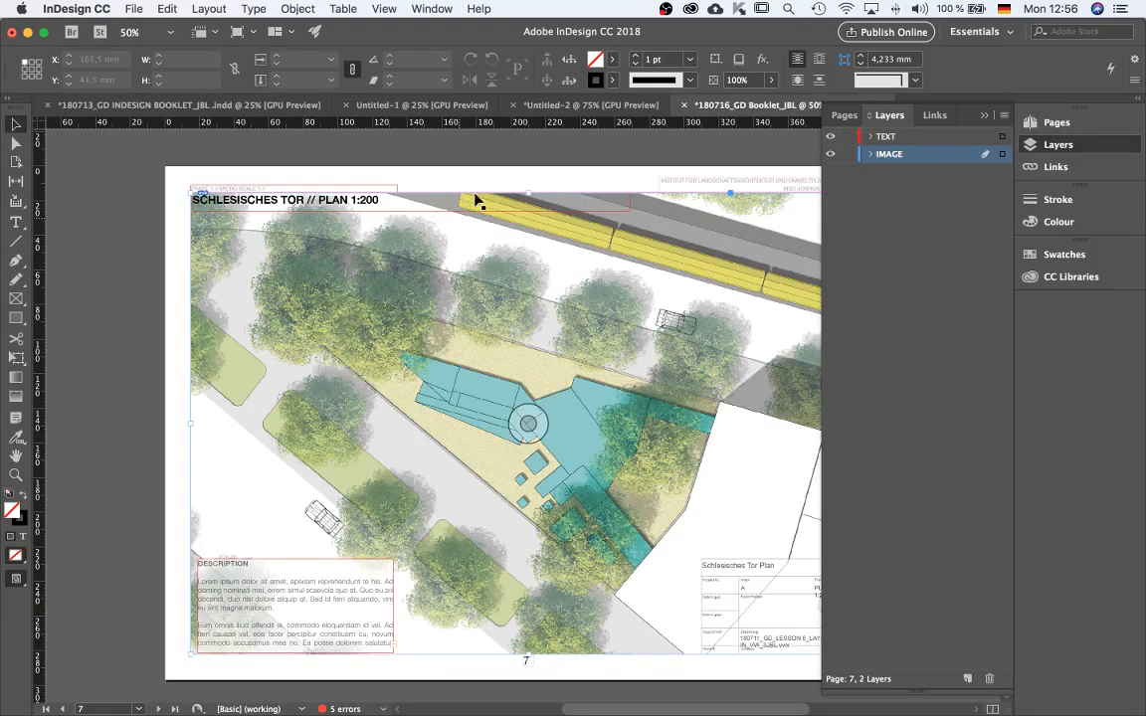
{"action": "left_click", "coordinate": [477, 202]}
{"action": "left_click_drag", "start_coordinate": [528, 192], "coordinate": [527, 211]}
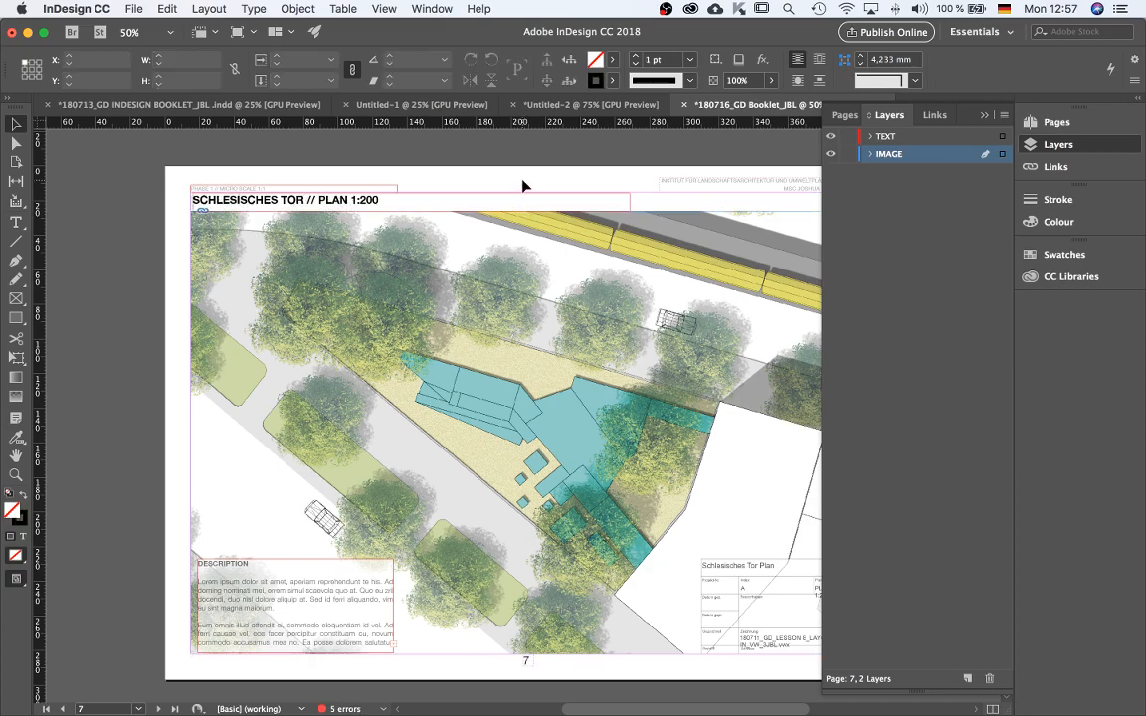
{"action": "key", "text": "shift+w"}
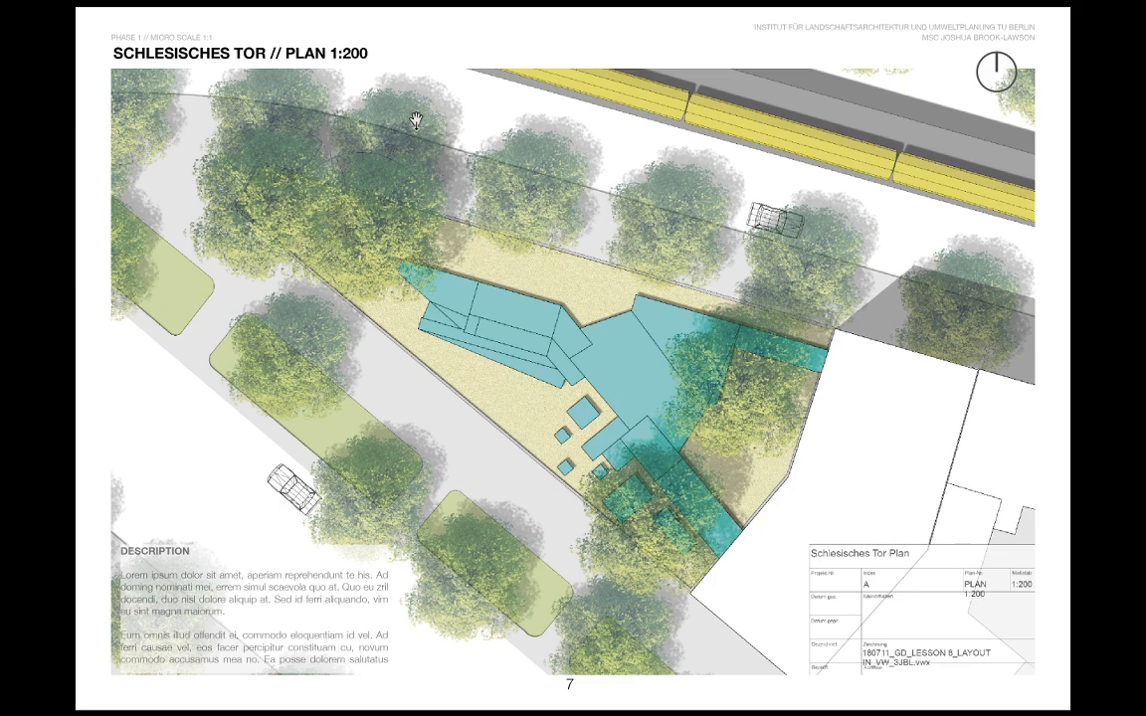
{"action": "key", "text": "Escape"}
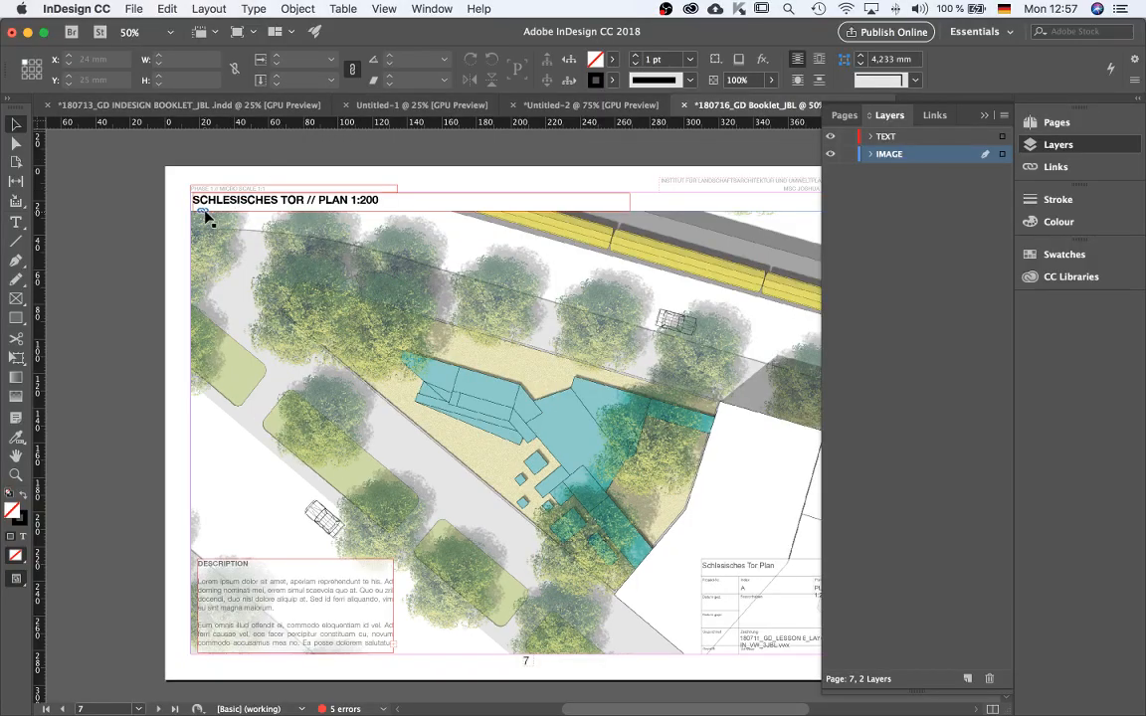
Edit page 7's small header line to read PHASE 2 // MACRO SCALE 1:200.
{"action": "scroll", "coordinate": [210, 196], "scroll_direction": "up", "scroll_amount": 3, "text": "alt"}
{"action": "left_click", "coordinate": [229, 185]}
{"action": "triple_click", "coordinate": [230, 185]}
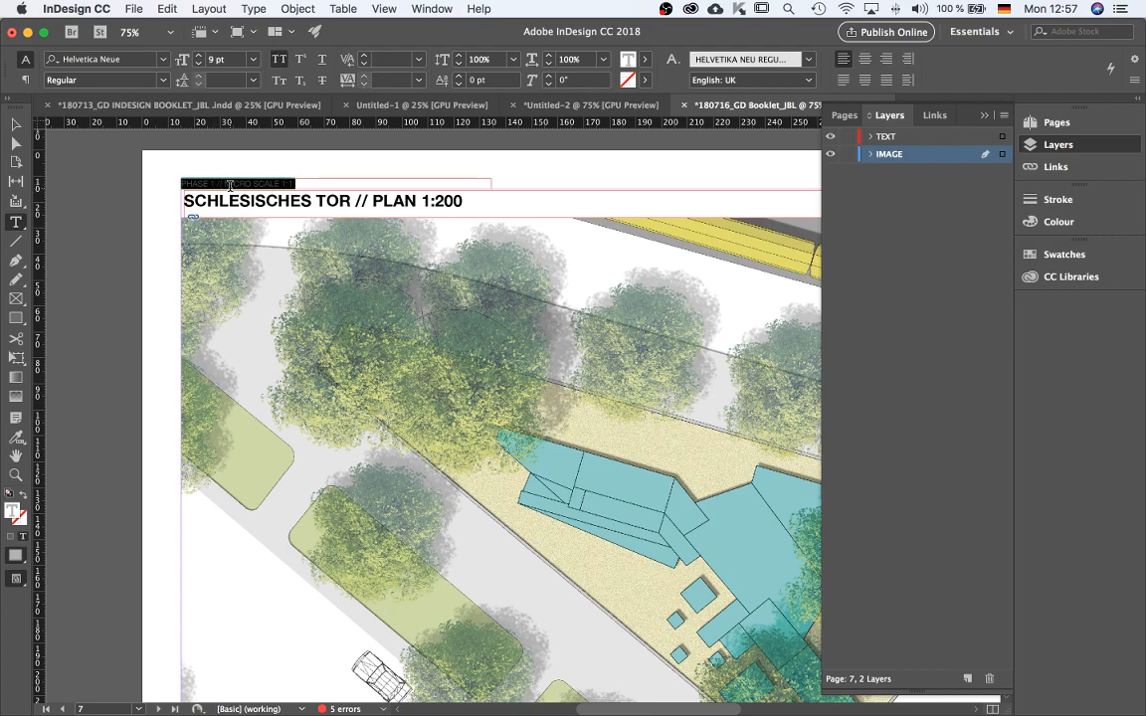
{"action": "left_click", "coordinate": [214, 185]}
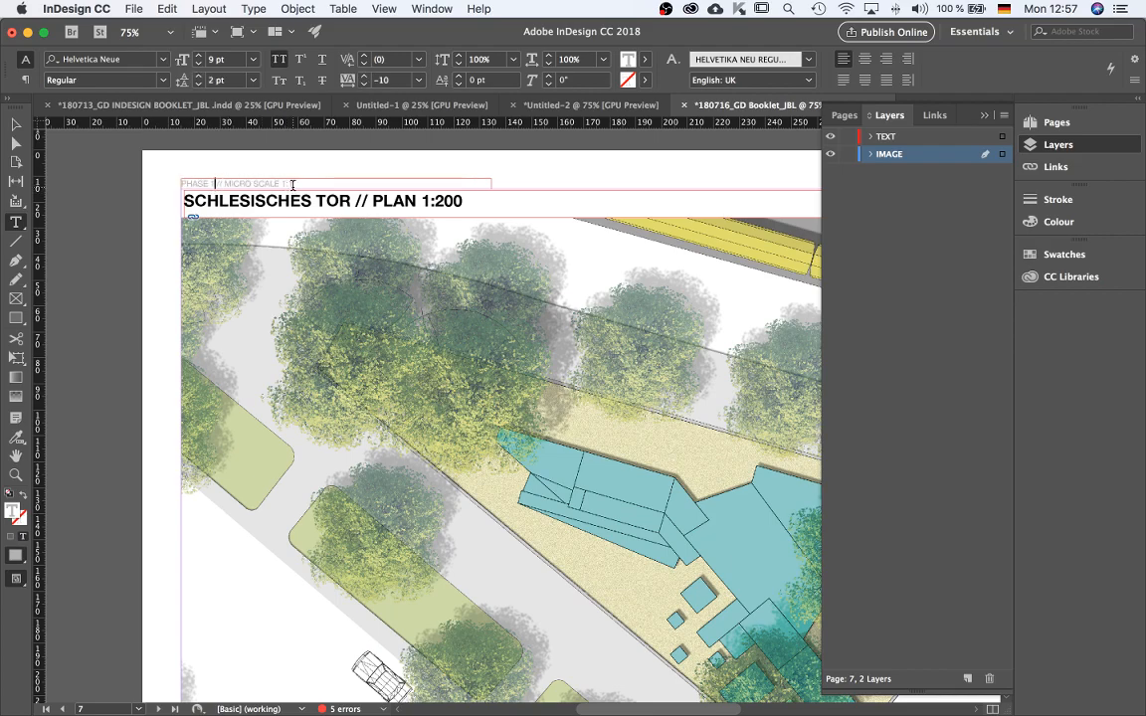
{"action": "left_click", "coordinate": [16, 124]}
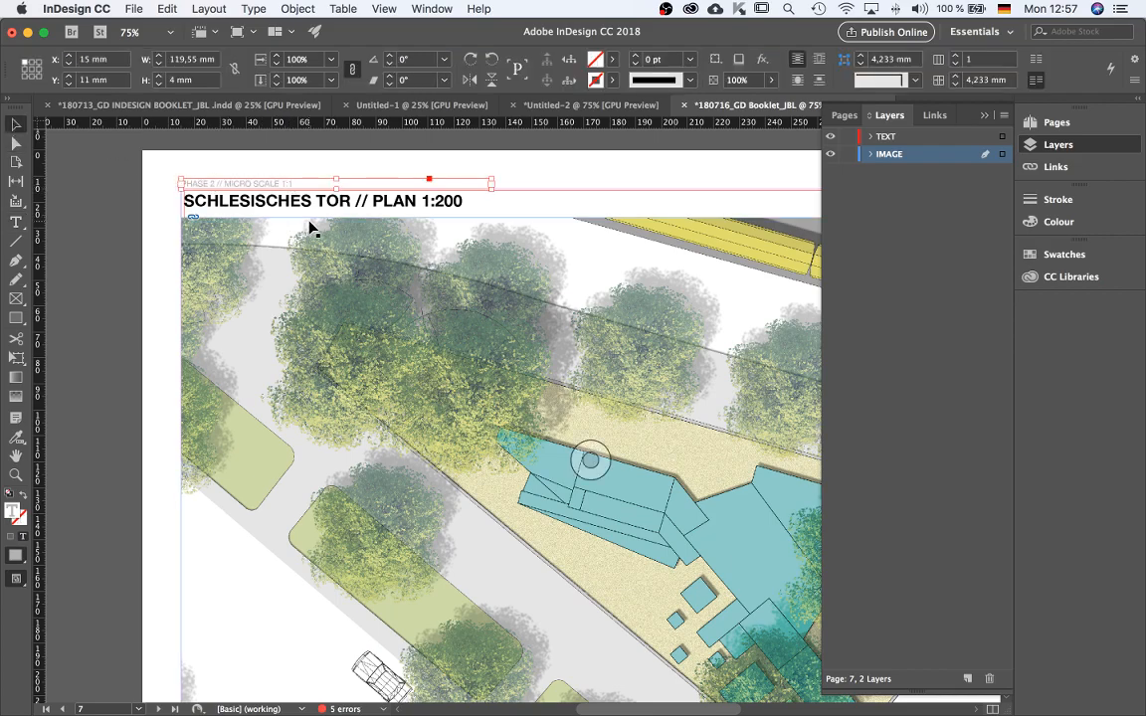
{"action": "double_click", "coordinate": [232, 185]}
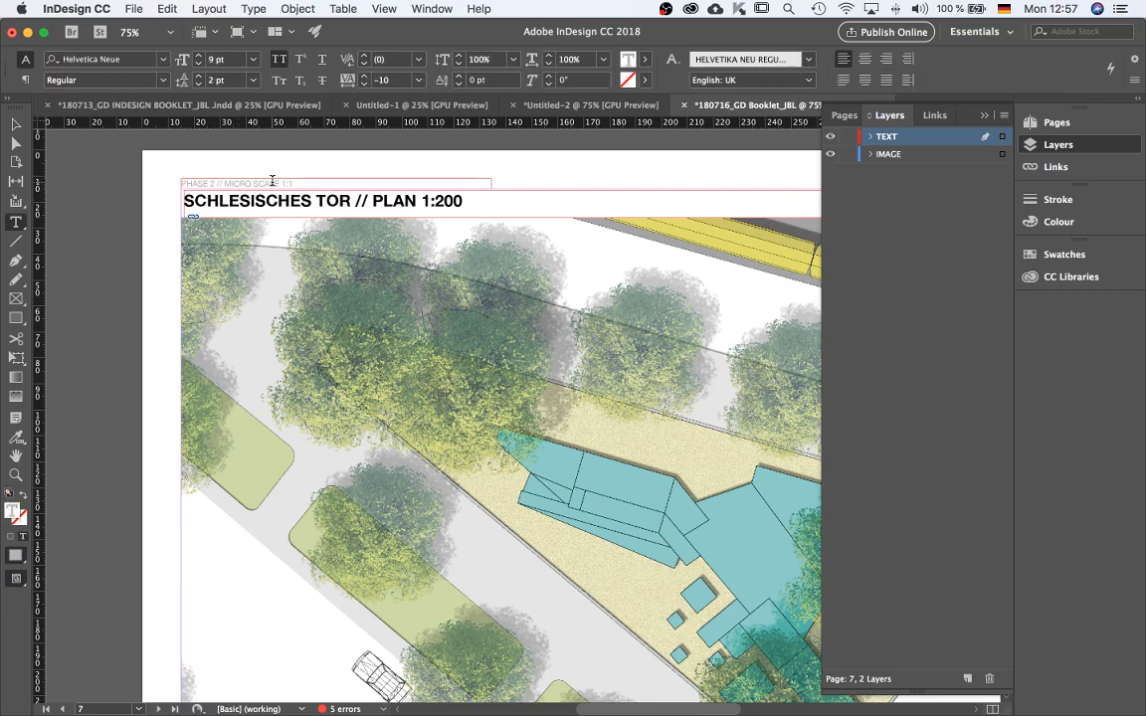
{"action": "type", "text": "A"}
{"action": "left_click", "coordinate": [306, 185]}
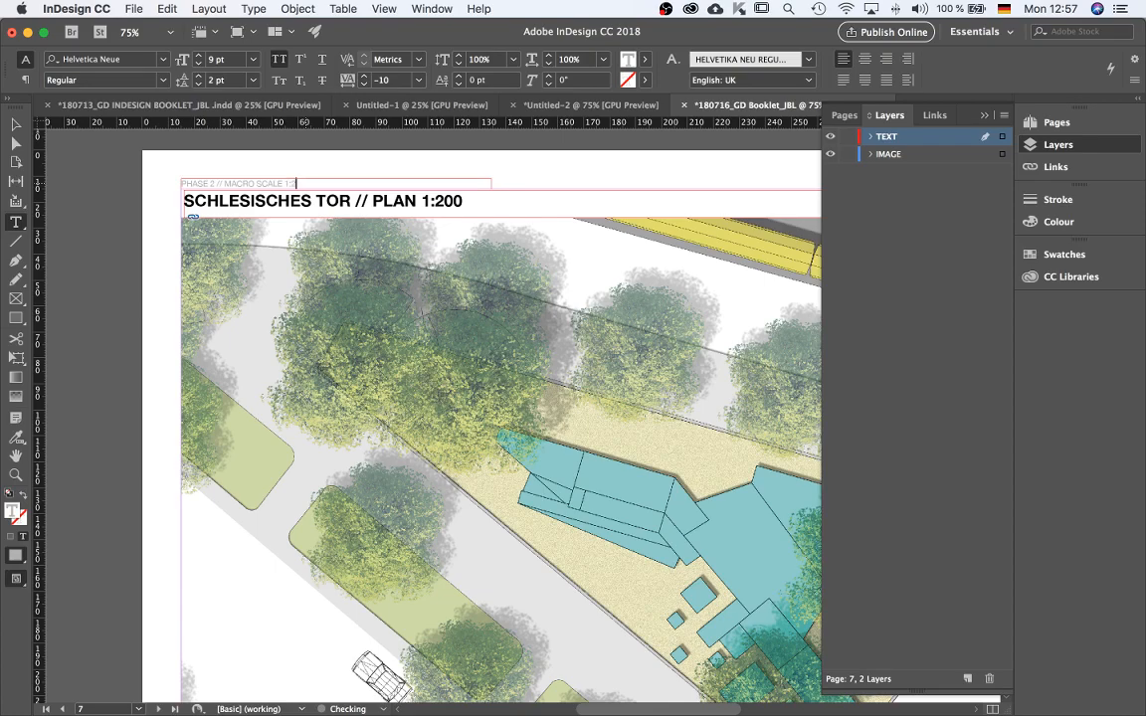
{"action": "key", "text": "Escape"}
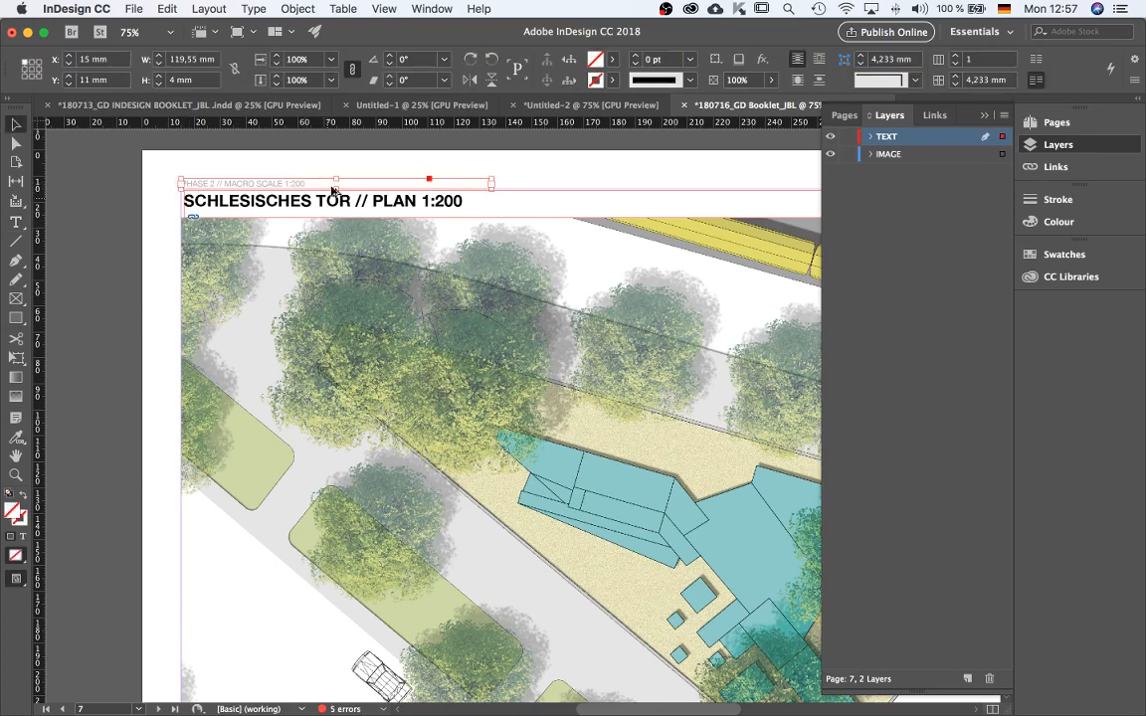
Lock the IMAGE layer and paste the PHASE 2 header onto the TEXT layer at the top of page 8.
{"action": "scroll", "coordinate": [339, 173], "scroll_direction": "down", "scroll_amount": 2}
{"action": "left_click", "coordinate": [317, 519]}
{"action": "left_click", "coordinate": [318, 520]}
{"action": "scroll", "coordinate": [320, 512], "scroll_direction": "up", "scroll_amount": 2}
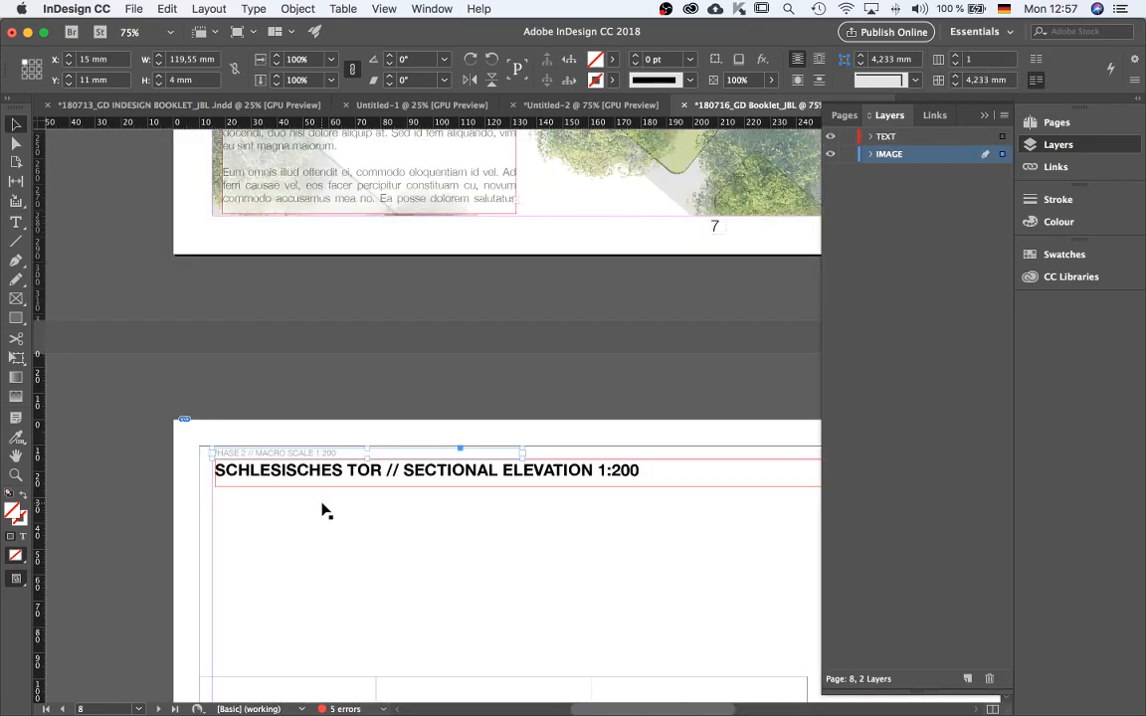
{"action": "left_click", "coordinate": [528, 505]}
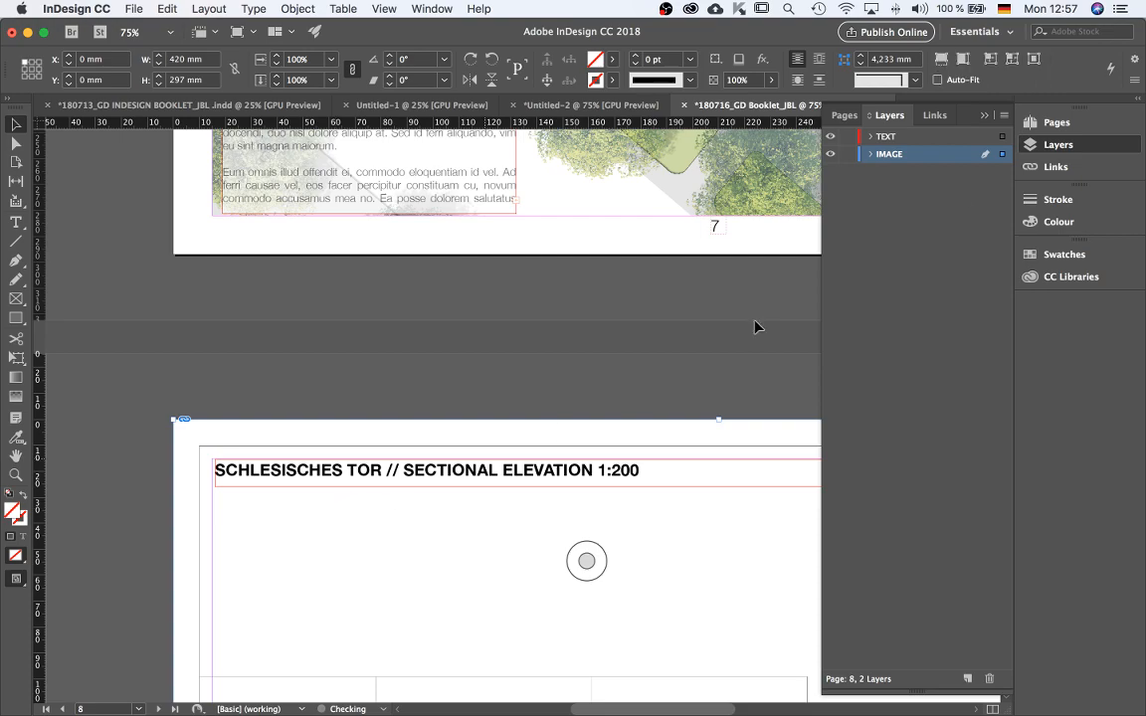
{"action": "left_click", "coordinate": [848, 154]}
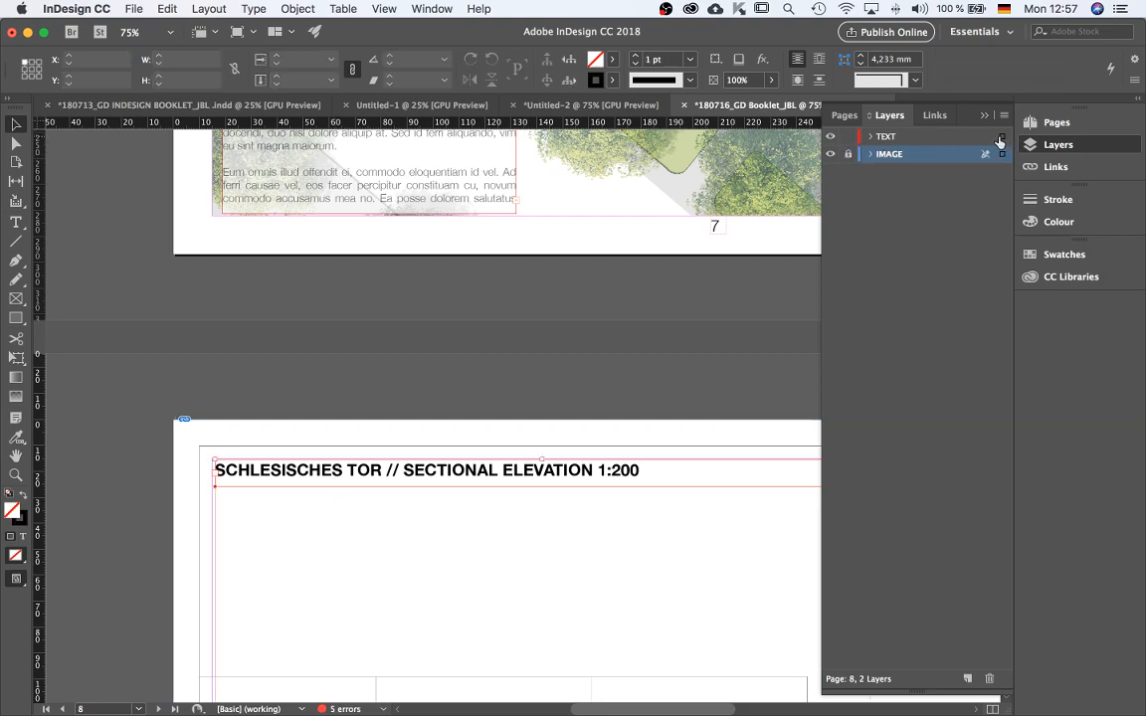
{"action": "left_click", "coordinate": [1003, 138]}
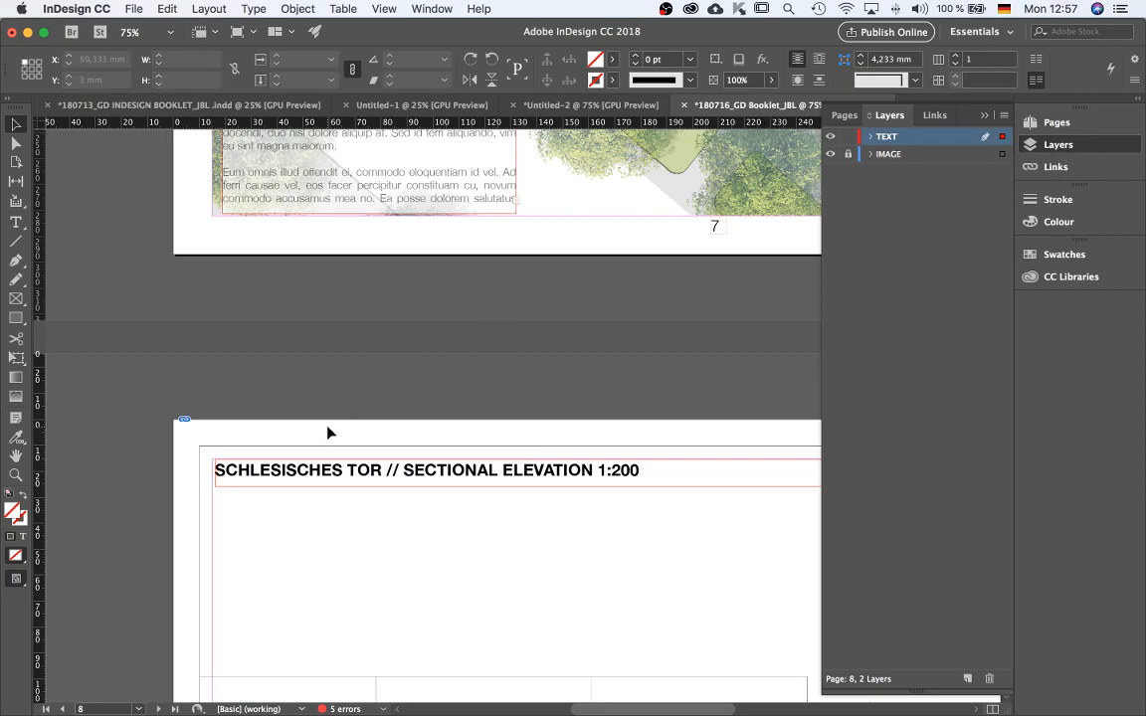
{"action": "key", "text": "super+v"}
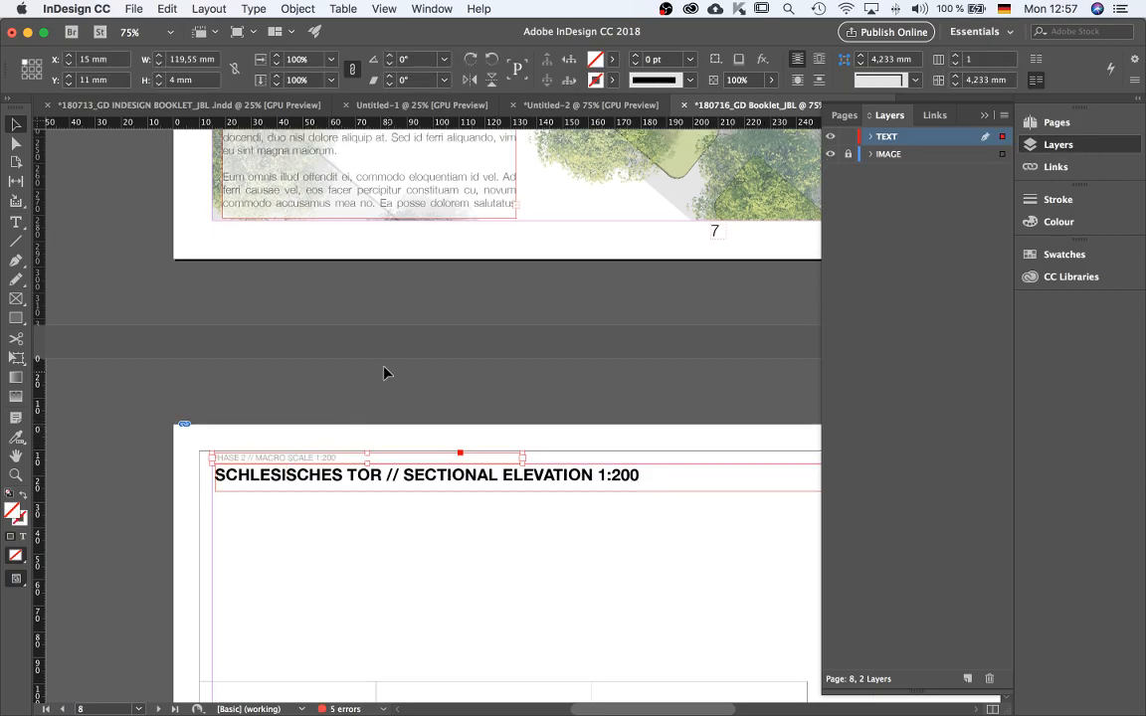
Paste the PHASE 2 header in place on pages 9 and 10.
{"action": "key", "text": "super+minus"}
{"action": "scroll", "coordinate": [385, 373], "scroll_direction": "down", "scroll_amount": 5}
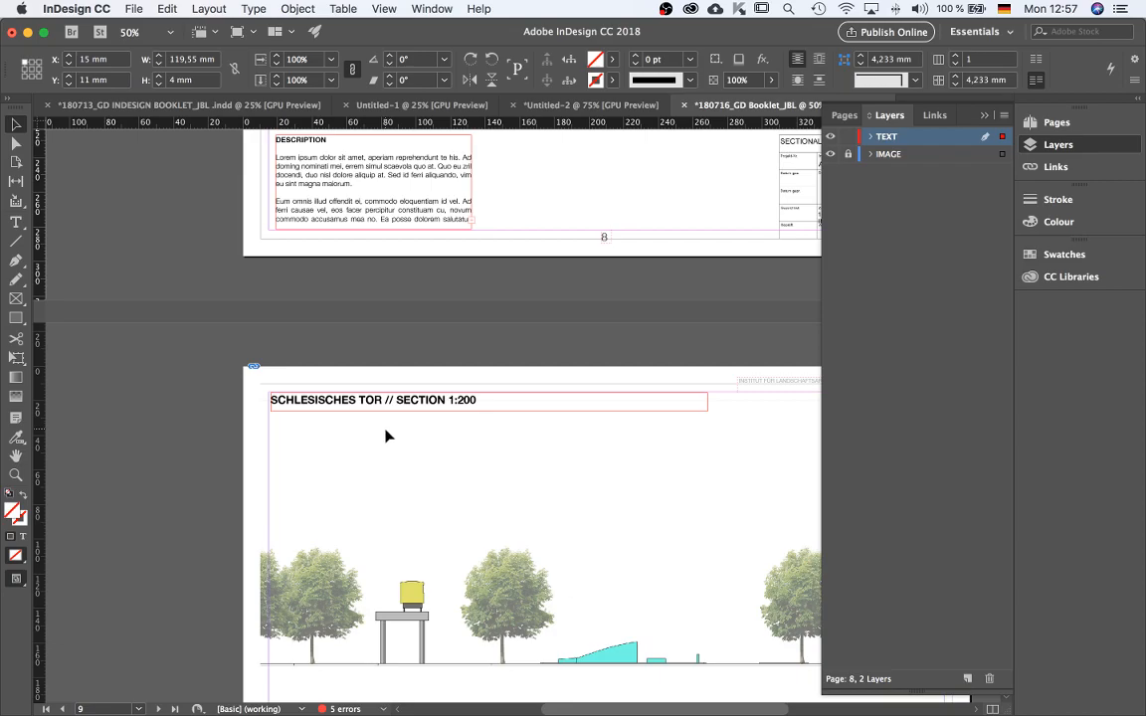
{"action": "key", "text": "alt+shift+super+v"}
{"action": "scroll", "coordinate": [379, 416], "scroll_direction": "down", "scroll_amount": 4}
{"action": "scroll", "coordinate": [379, 415], "scroll_direction": "down", "scroll_amount": 11}
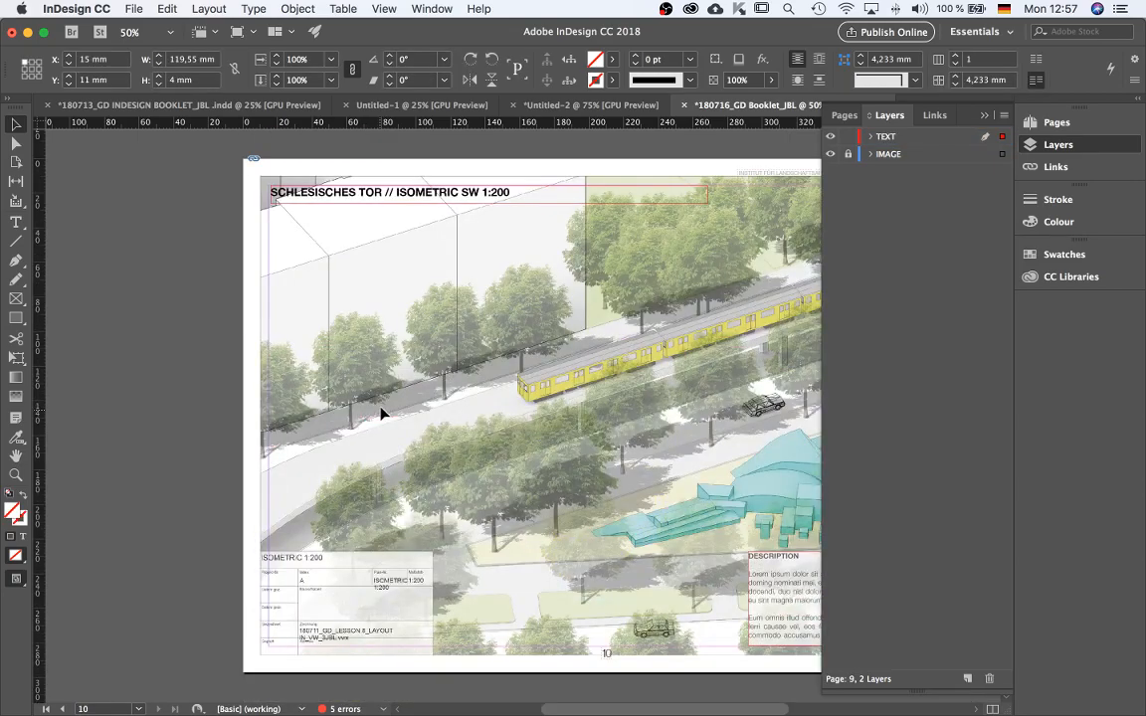
{"action": "left_click", "coordinate": [388, 310]}
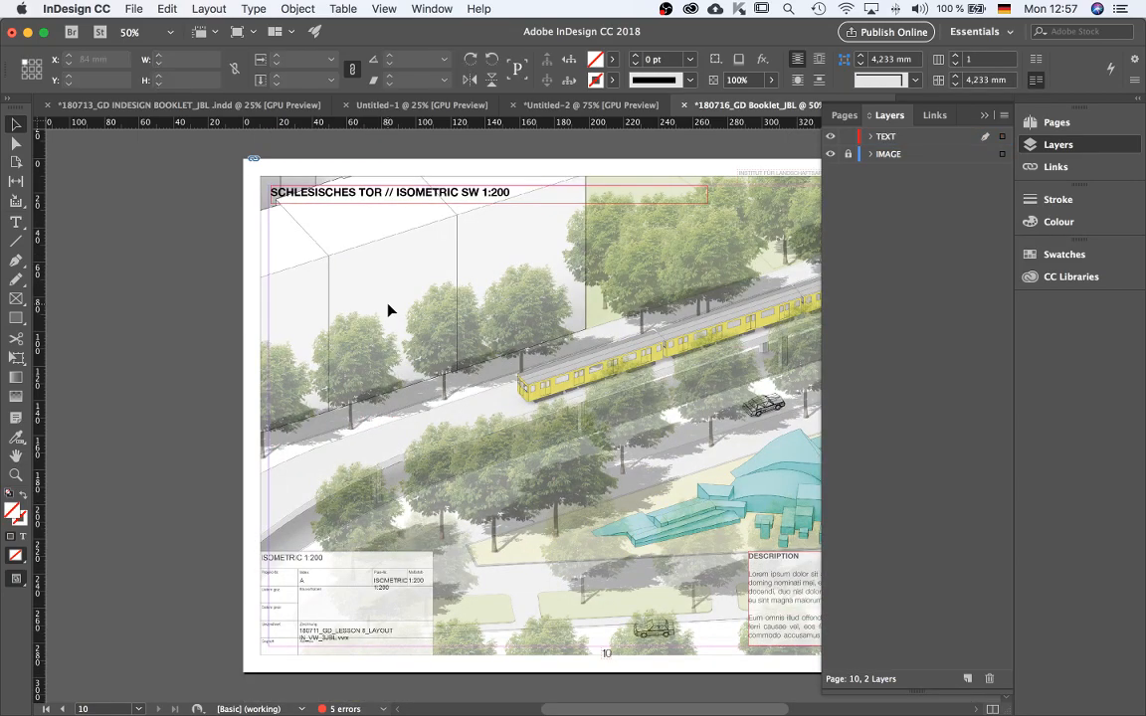
{"action": "key", "text": "alt+shift+super+v"}
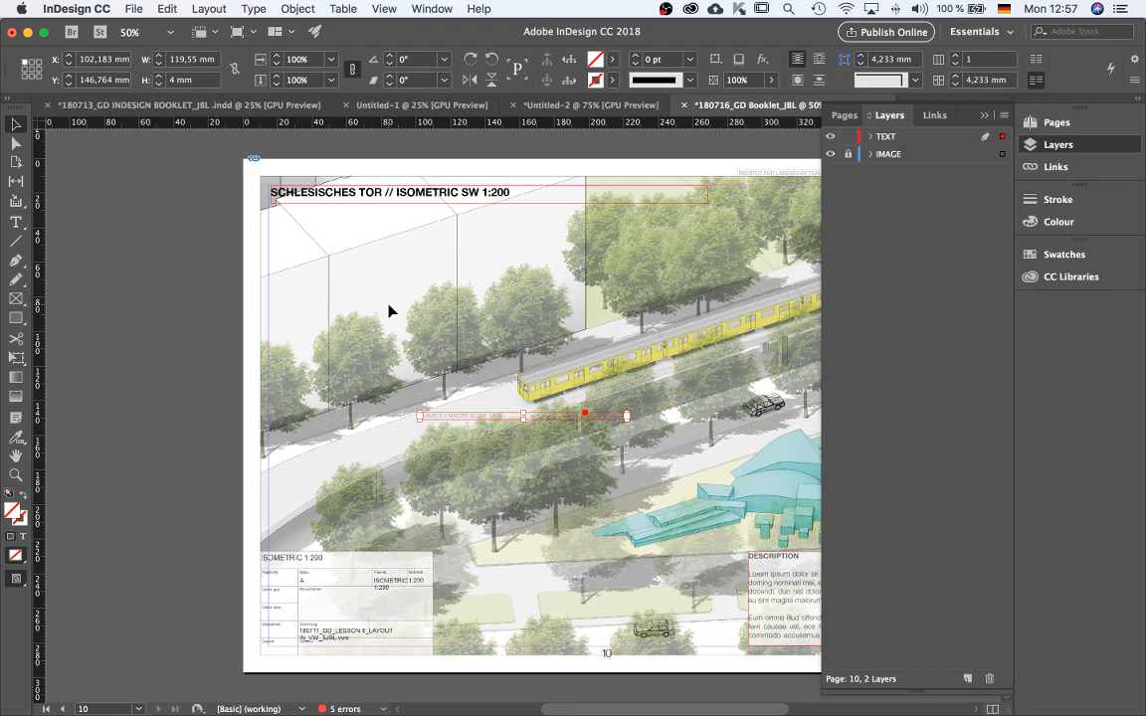
{"action": "key", "text": "super+z"}
{"action": "key", "text": "alt+shift+super+v"}
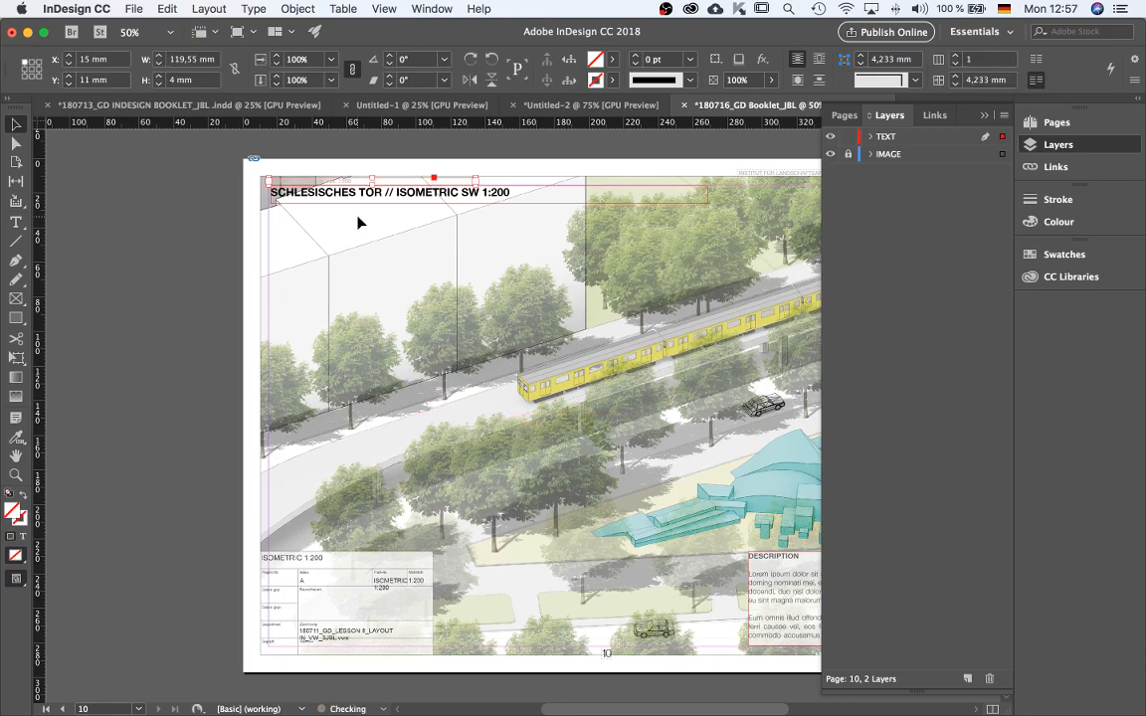
Crop page 10's isometric image frame to about 15 mm from the left, 26 mm from the top, 390 by 255 mm.
{"action": "key", "text": "super+minus"}
{"action": "left_click", "coordinate": [480, 467]}
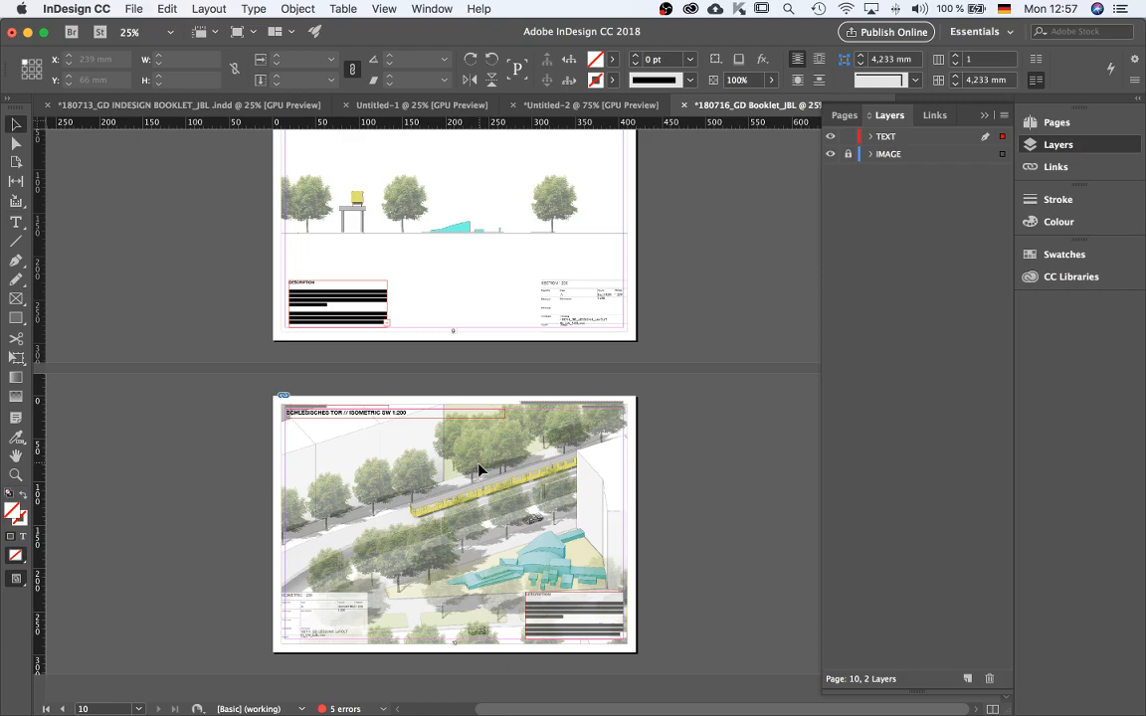
{"action": "scroll", "coordinate": [460, 518], "scroll_direction": "up", "scroll_amount": 2}
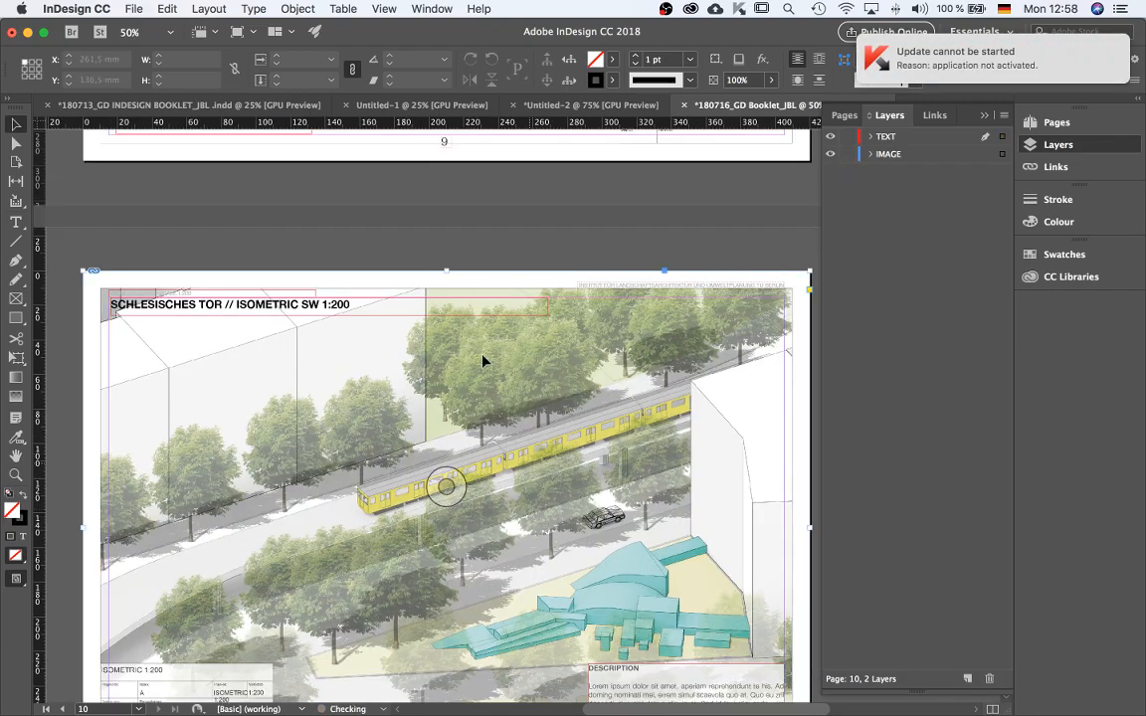
{"action": "left_click", "coordinate": [458, 277]}
{"action": "left_click_drag", "start_coordinate": [446, 272], "coordinate": [449, 297]}
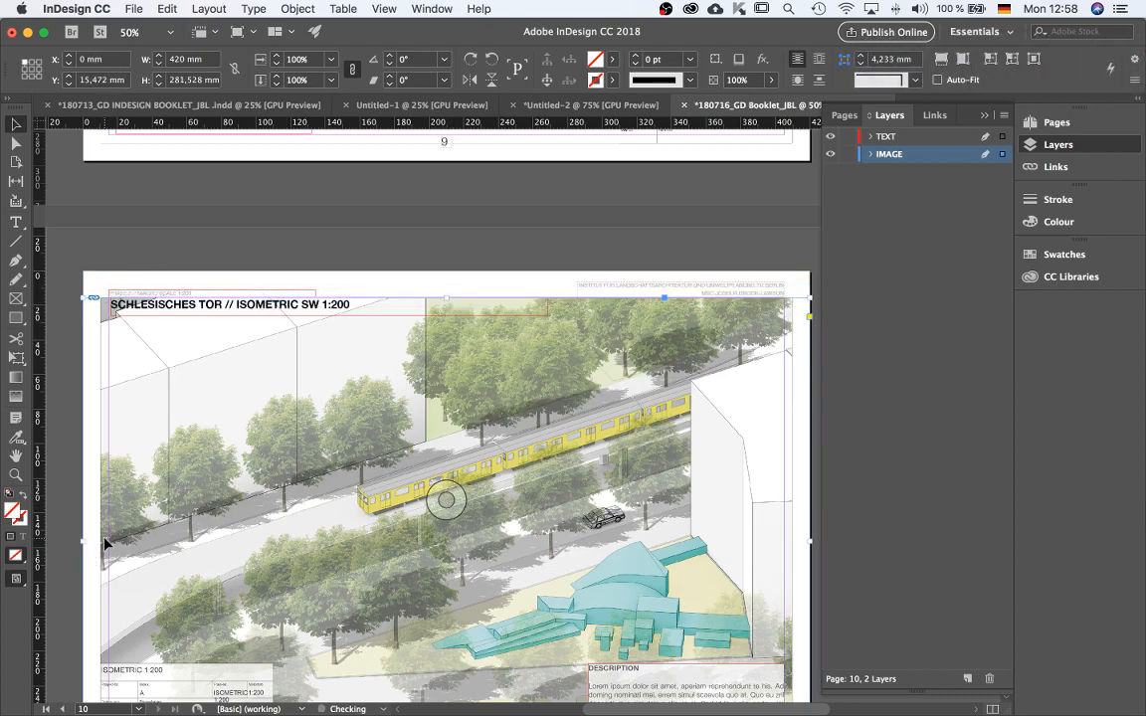
{"action": "left_click_drag", "start_coordinate": [448, 298], "coordinate": [447, 319]}
{"action": "left_click_drag", "start_coordinate": [86, 546], "coordinate": [110, 545]}
{"action": "left_click_drag", "start_coordinate": [810, 550], "coordinate": [783, 553]}
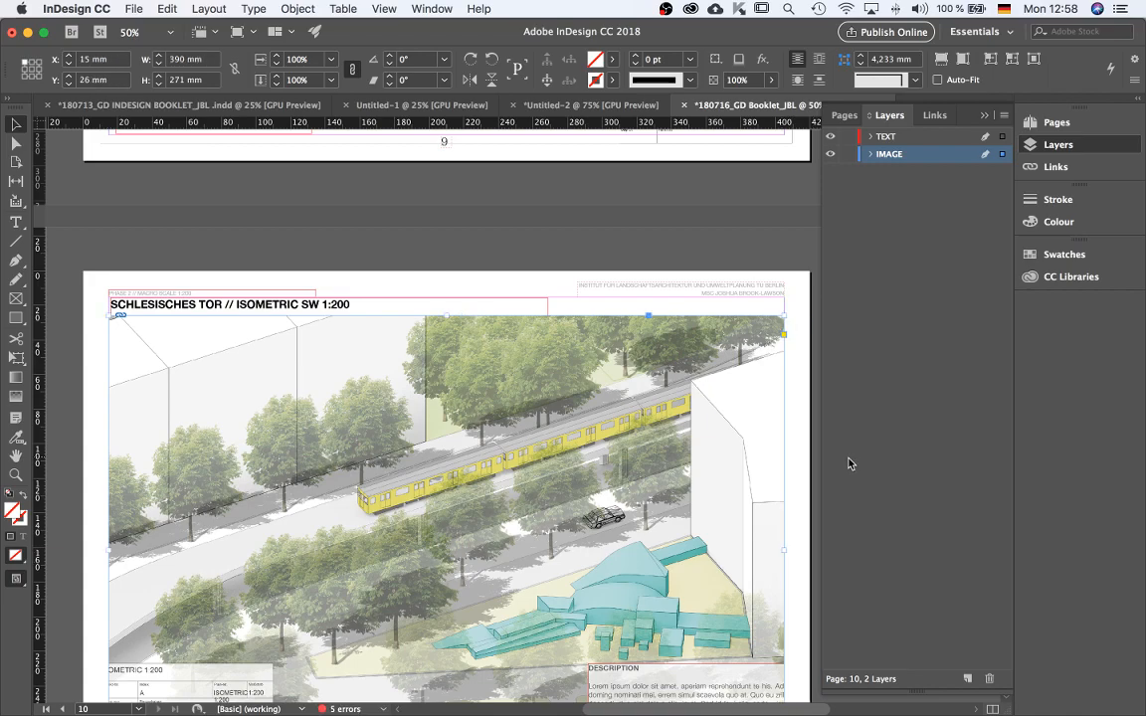
{"action": "key", "text": "super+minus"}
{"action": "key", "text": "super+minus"}
{"action": "key", "text": "super+equal"}
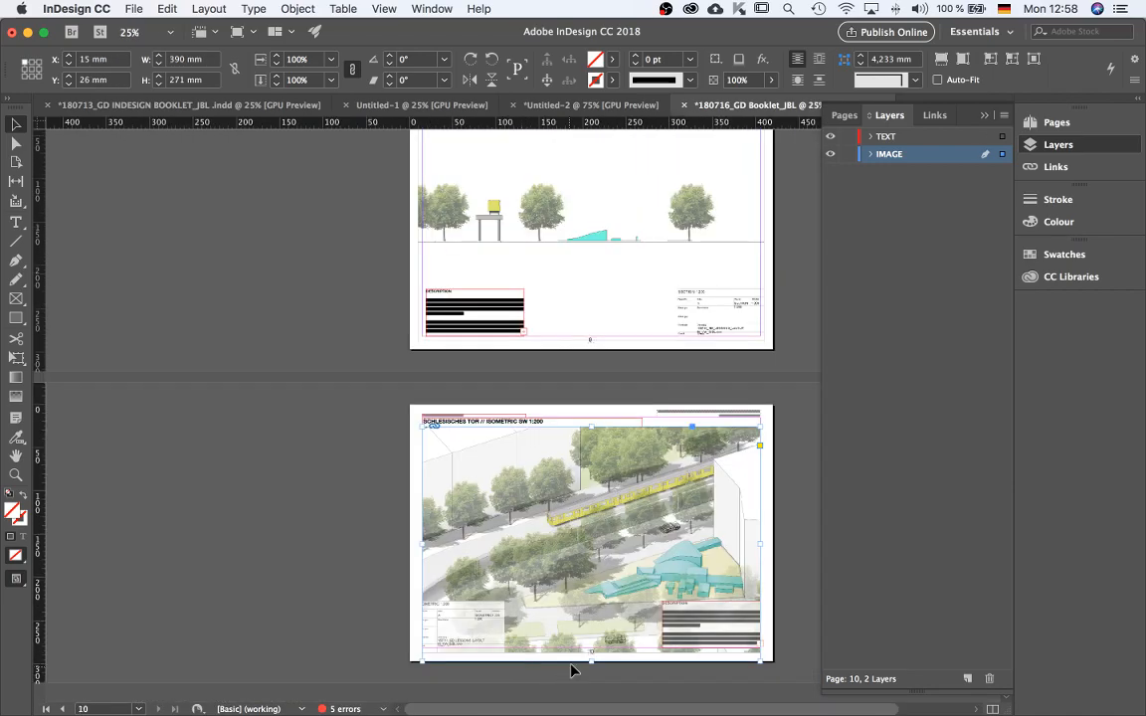
{"action": "left_click_drag", "start_coordinate": [594, 659], "coordinate": [593, 645]}
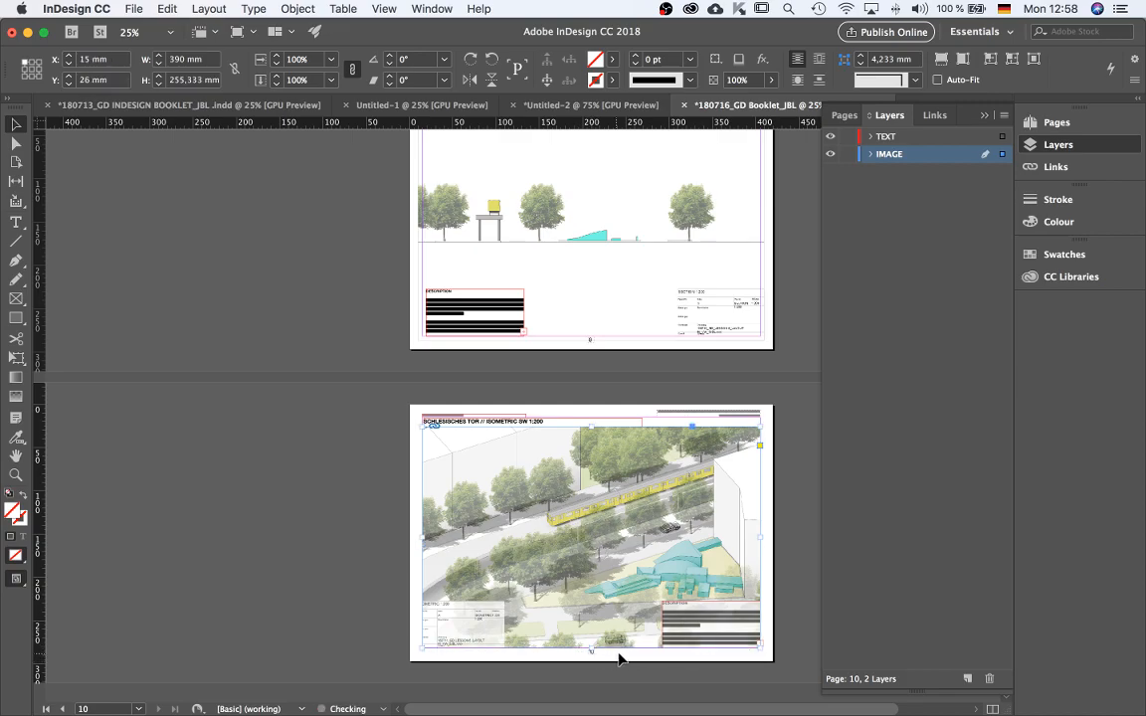
{"action": "left_click", "coordinate": [793, 578]}
Crop page 9's section image frame inside the margins to about 390 by 256 mm.
{"action": "left_click", "coordinate": [599, 349]}
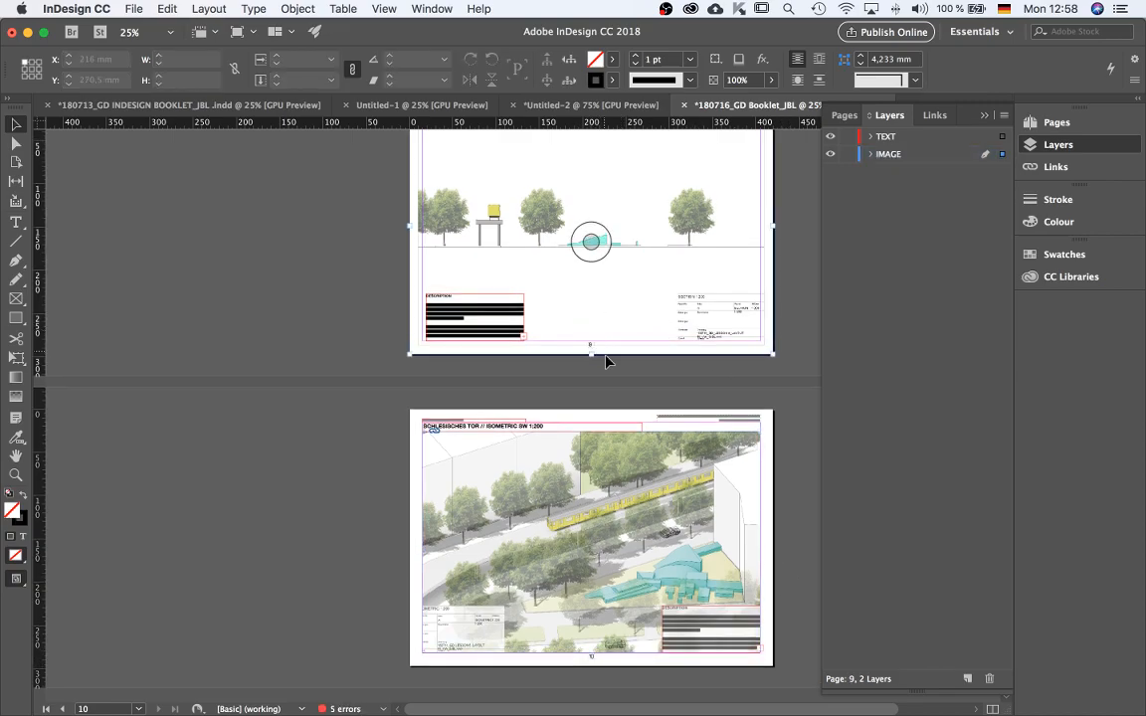
{"action": "scroll", "coordinate": [601, 356], "scroll_direction": "up", "scroll_amount": 3}
{"action": "left_click_drag", "start_coordinate": [591, 462], "coordinate": [590, 450]}
{"action": "left_click_drag", "start_coordinate": [418, 334], "coordinate": [421, 328]}
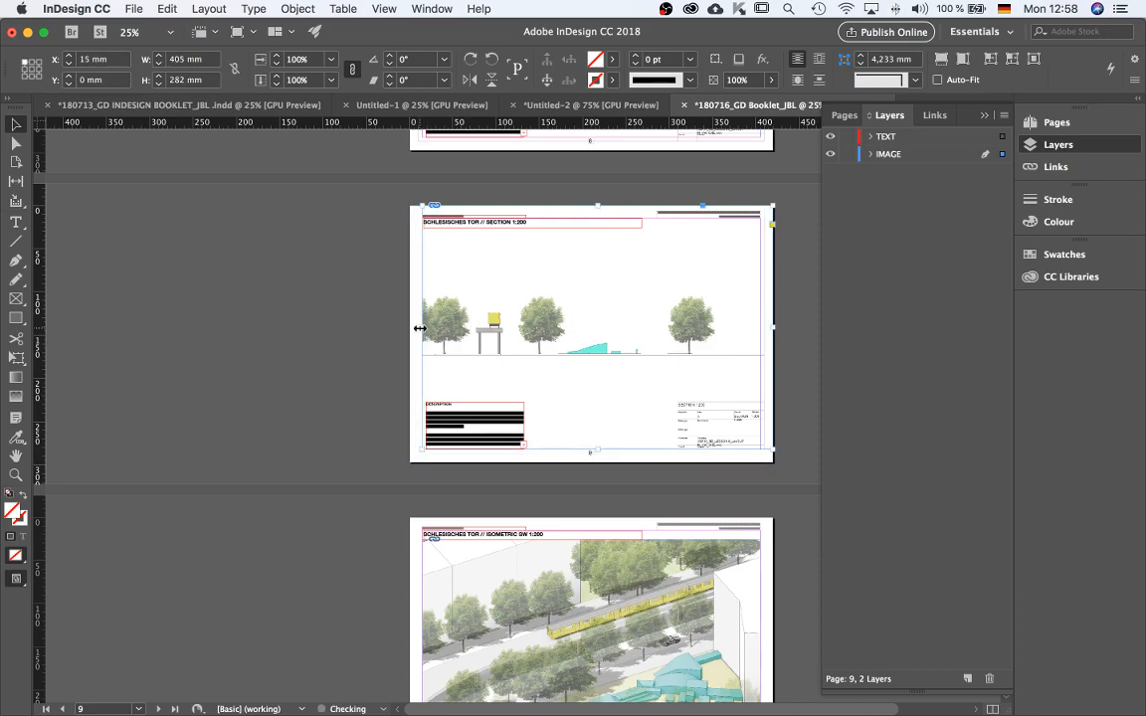
{"action": "left_click_drag", "start_coordinate": [598, 206], "coordinate": [597, 227]}
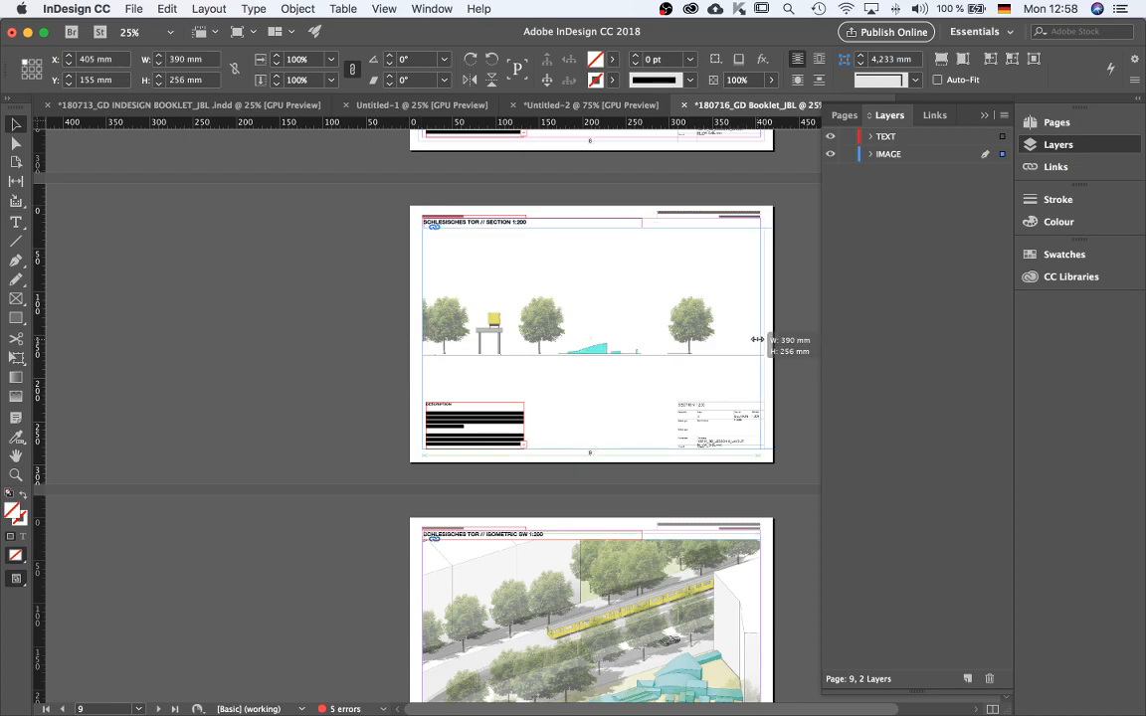
{"action": "left_click", "coordinate": [793, 440]}
{"action": "scroll", "coordinate": [756, 467], "scroll_direction": "up", "scroll_amount": 5}
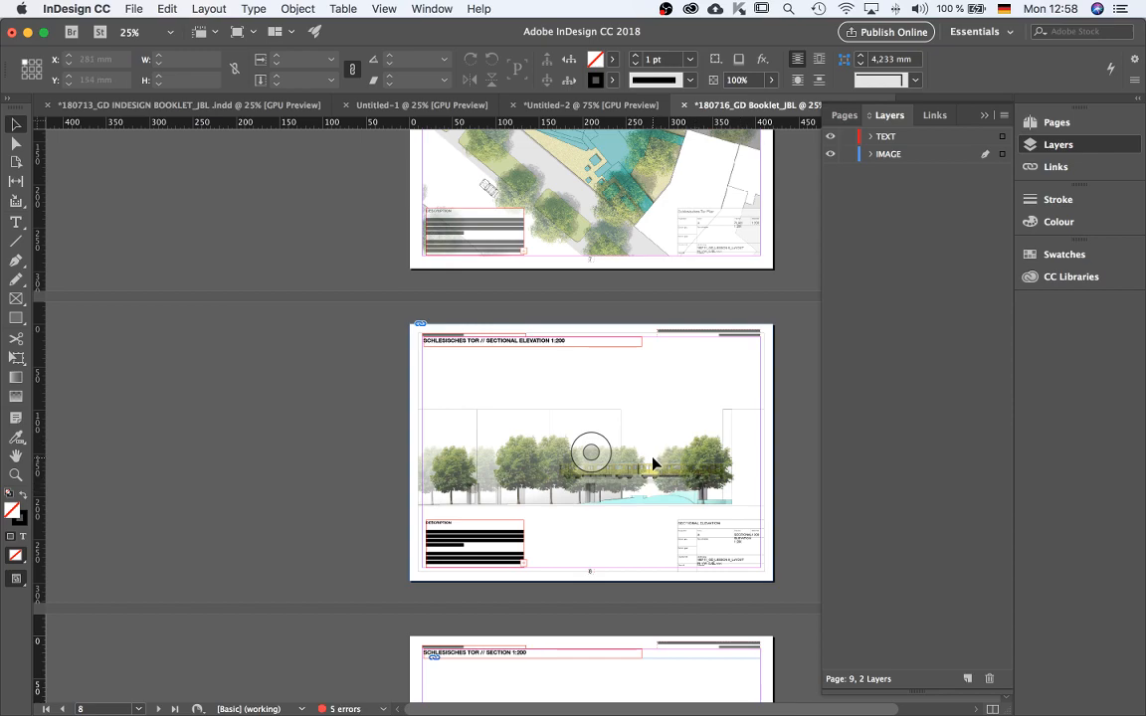
Crop page 8's sectional elevation image frame inside the margins to about 390 by 256 mm.
{"action": "left_click", "coordinate": [587, 410]}
{"action": "left_click_drag", "start_coordinate": [593, 324], "coordinate": [593, 346]}
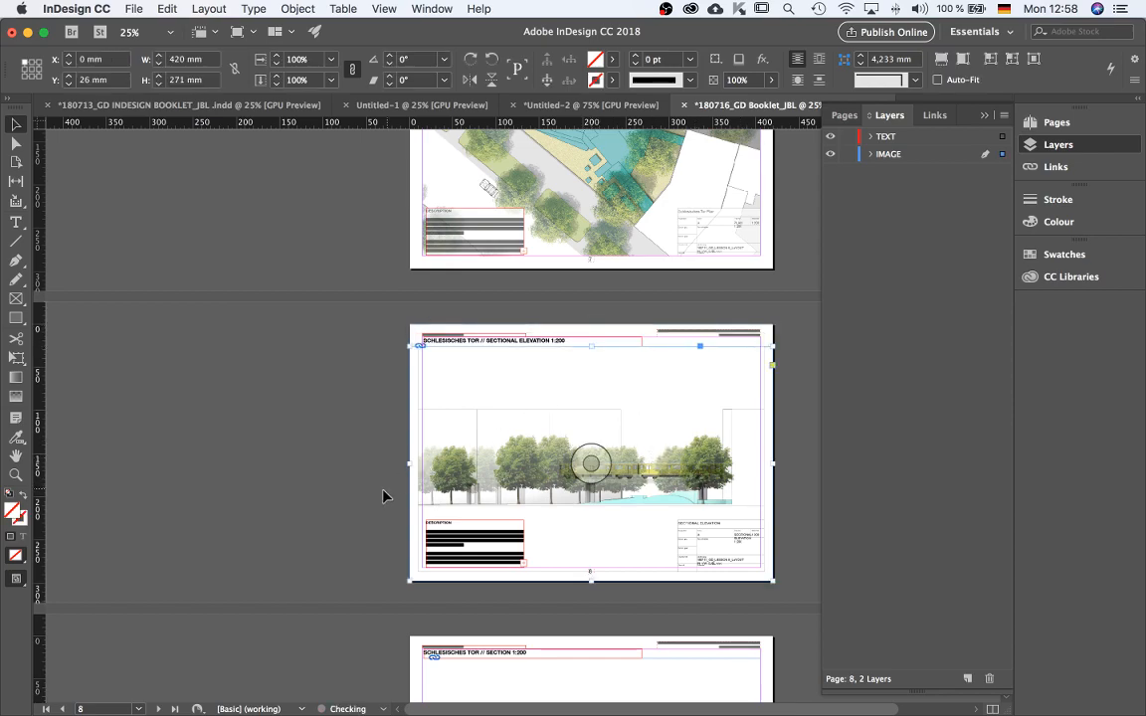
{"action": "left_click_drag", "start_coordinate": [410, 461], "coordinate": [424, 461]}
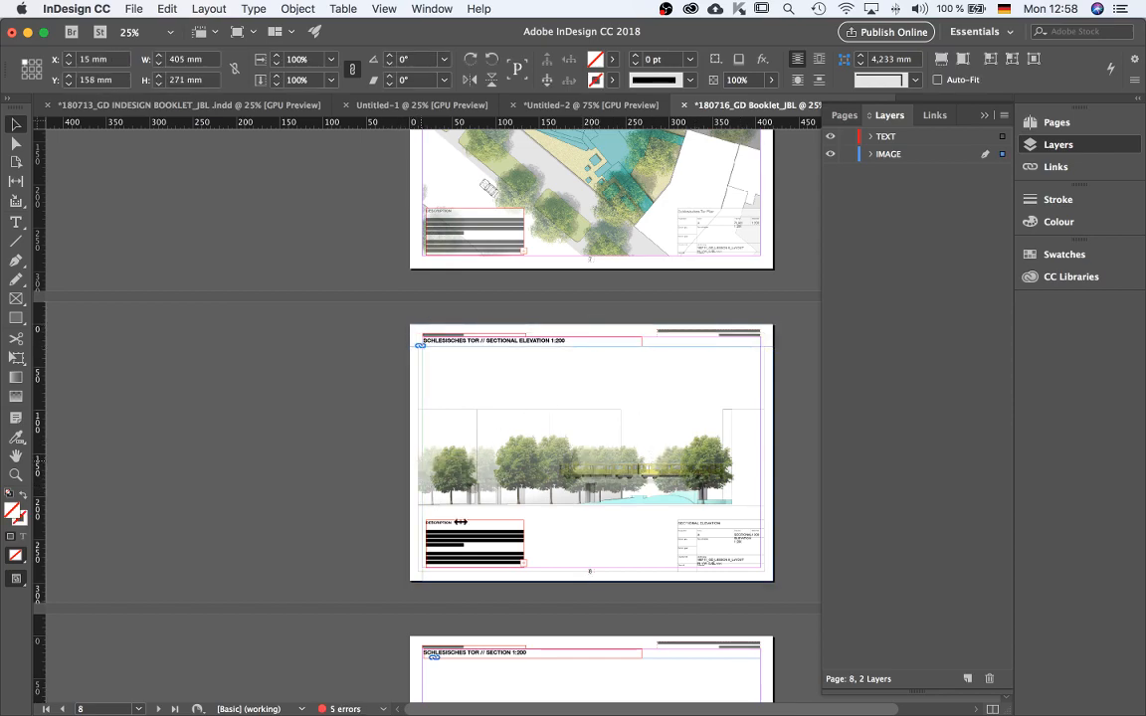
{"action": "left_click_drag", "start_coordinate": [607, 582], "coordinate": [607, 568]}
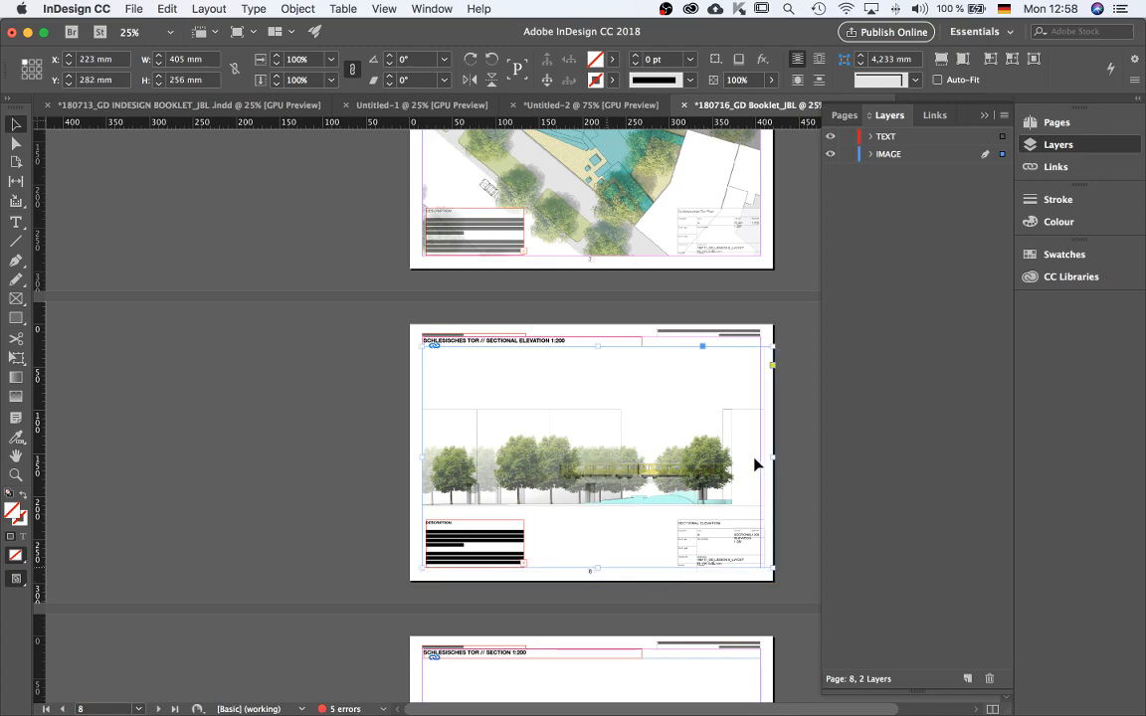
{"action": "left_click_drag", "start_coordinate": [772, 457], "coordinate": [759, 451]}
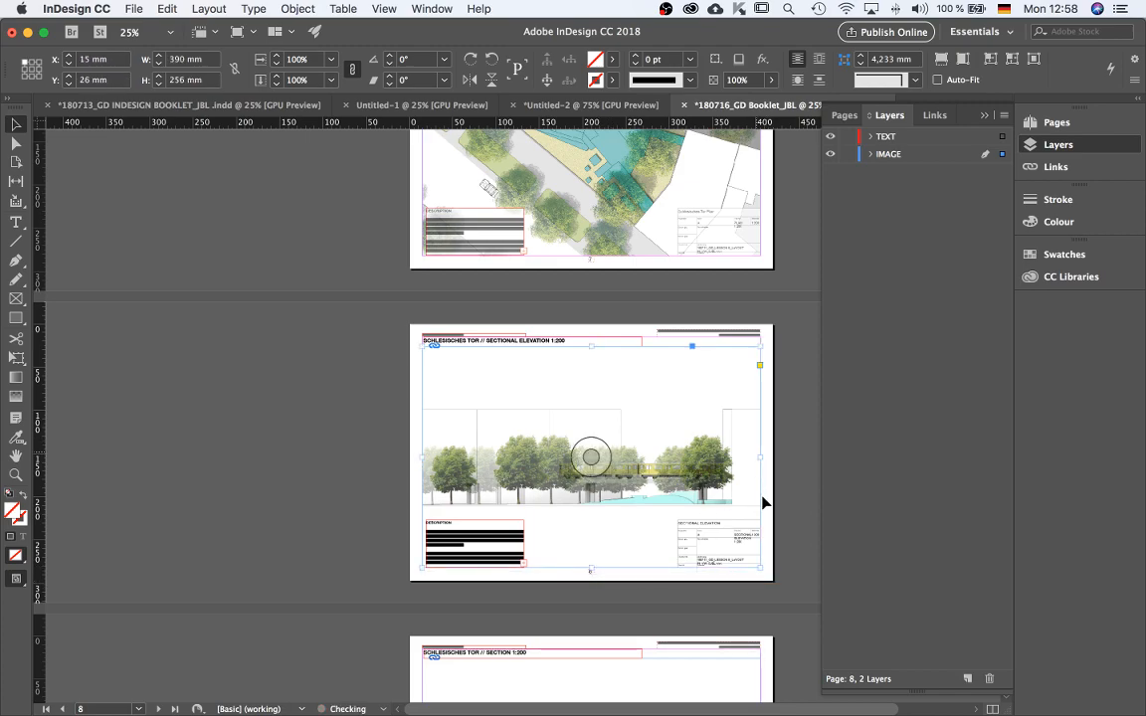
Crop page 6's isometric image frame inside the margins to about 390 by 256 mm.
{"action": "scroll", "coordinate": [765, 505], "scroll_direction": "up", "scroll_amount": 5}
{"action": "left_click", "coordinate": [656, 399]}
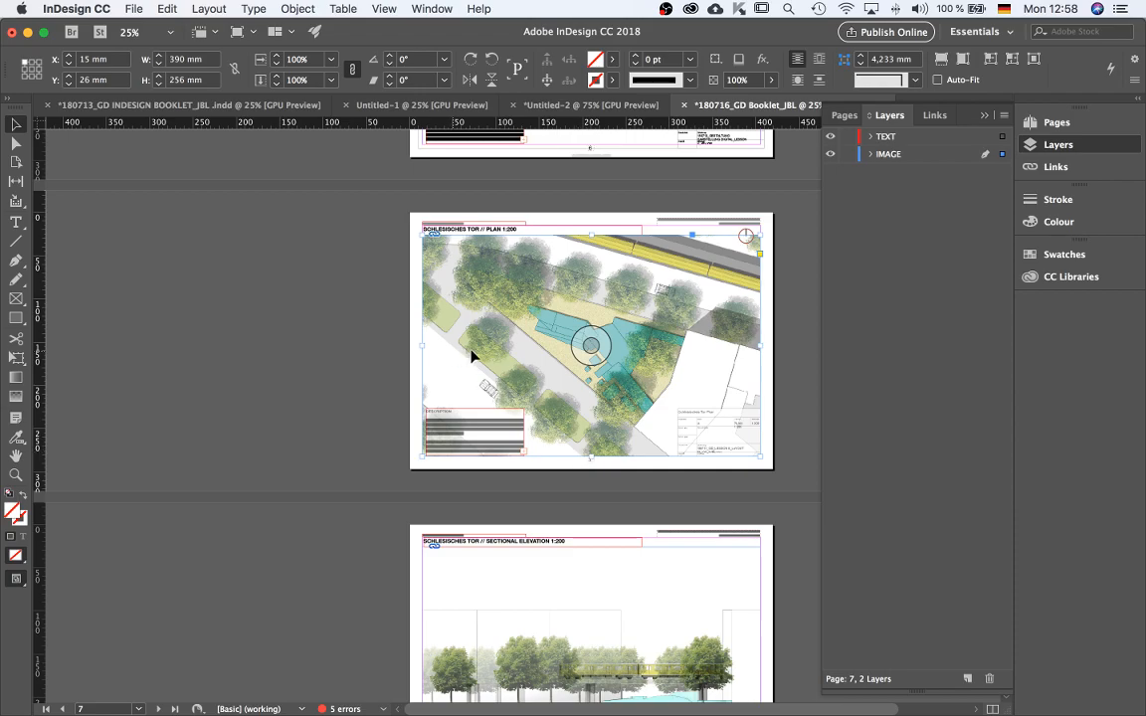
{"action": "scroll", "coordinate": [641, 422], "scroll_direction": "up", "scroll_amount": 5}
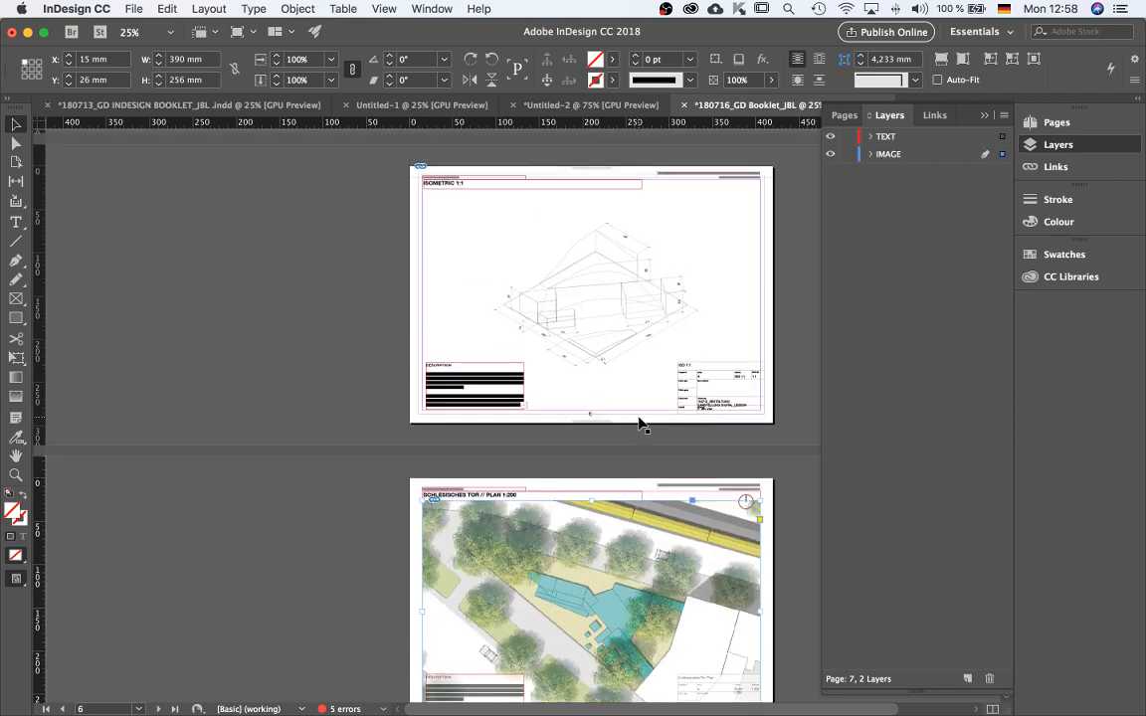
{"action": "left_click", "coordinate": [497, 229]}
{"action": "left_click_drag", "start_coordinate": [591, 171], "coordinate": [591, 188]}
{"action": "left_click_drag", "start_coordinate": [409, 306], "coordinate": [423, 306]}
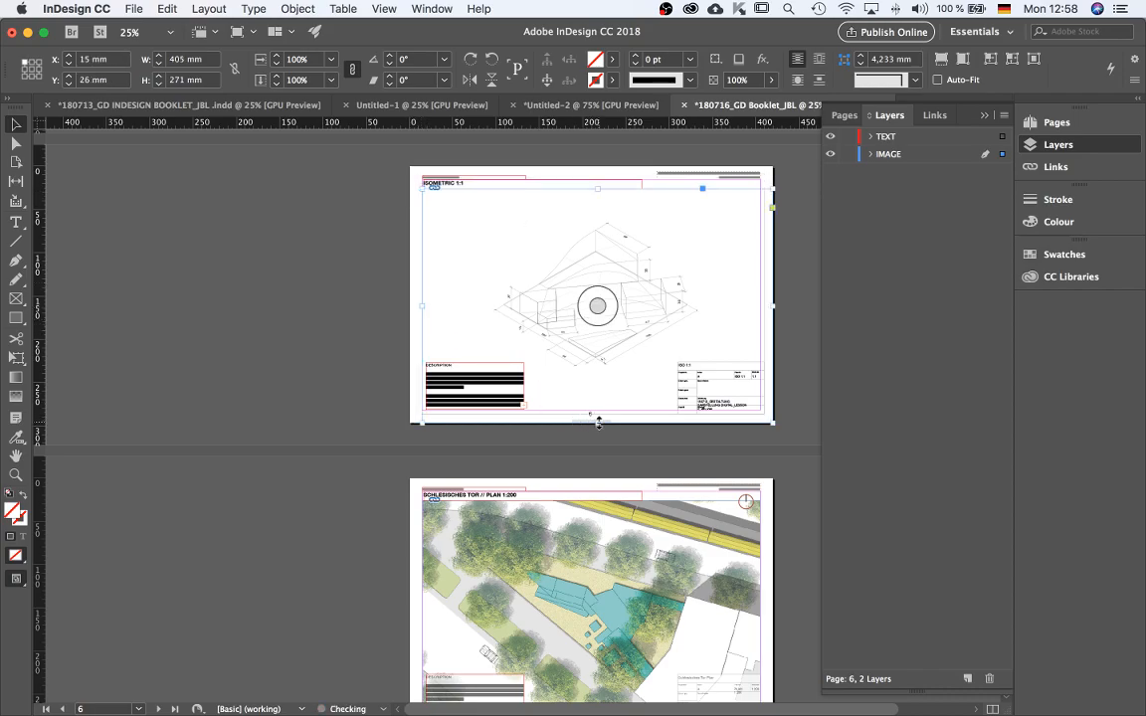
{"action": "left_click_drag", "start_coordinate": [605, 422], "coordinate": [615, 409]}
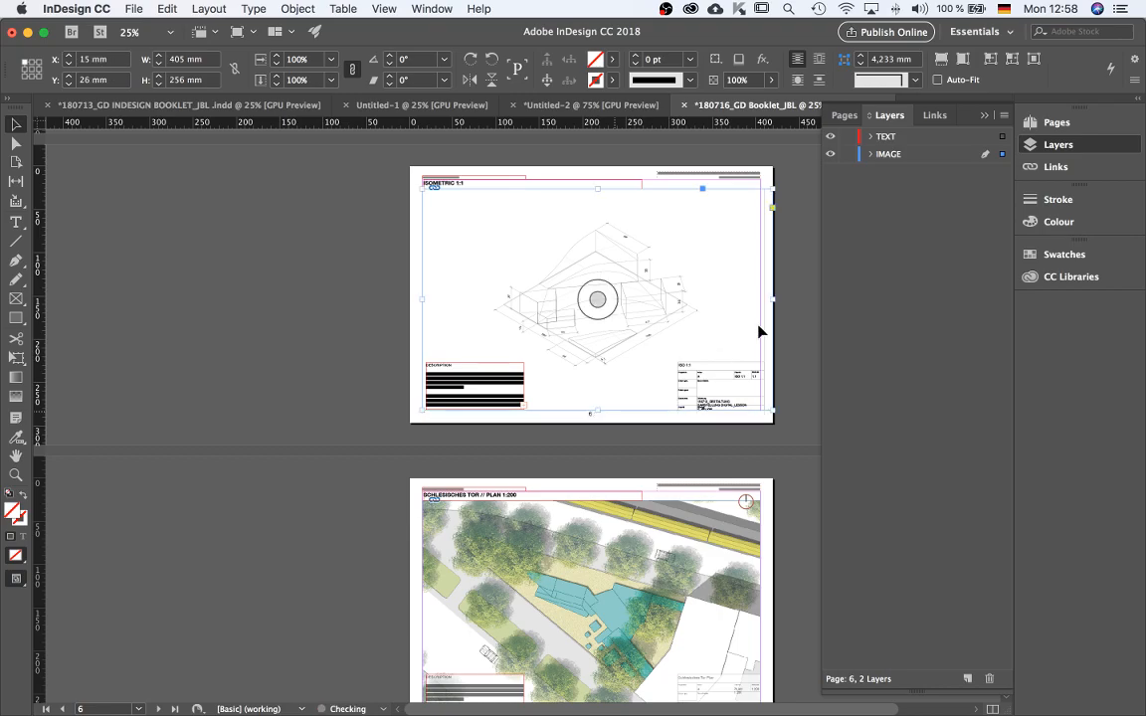
{"action": "left_click_drag", "start_coordinate": [773, 298], "coordinate": [757, 300]}
Crop page 5's sections image frame inside the margins to about 390 by 256 mm.
{"action": "scroll", "coordinate": [677, 439], "scroll_direction": "up", "scroll_amount": 10}
{"action": "left_click", "coordinate": [509, 507]}
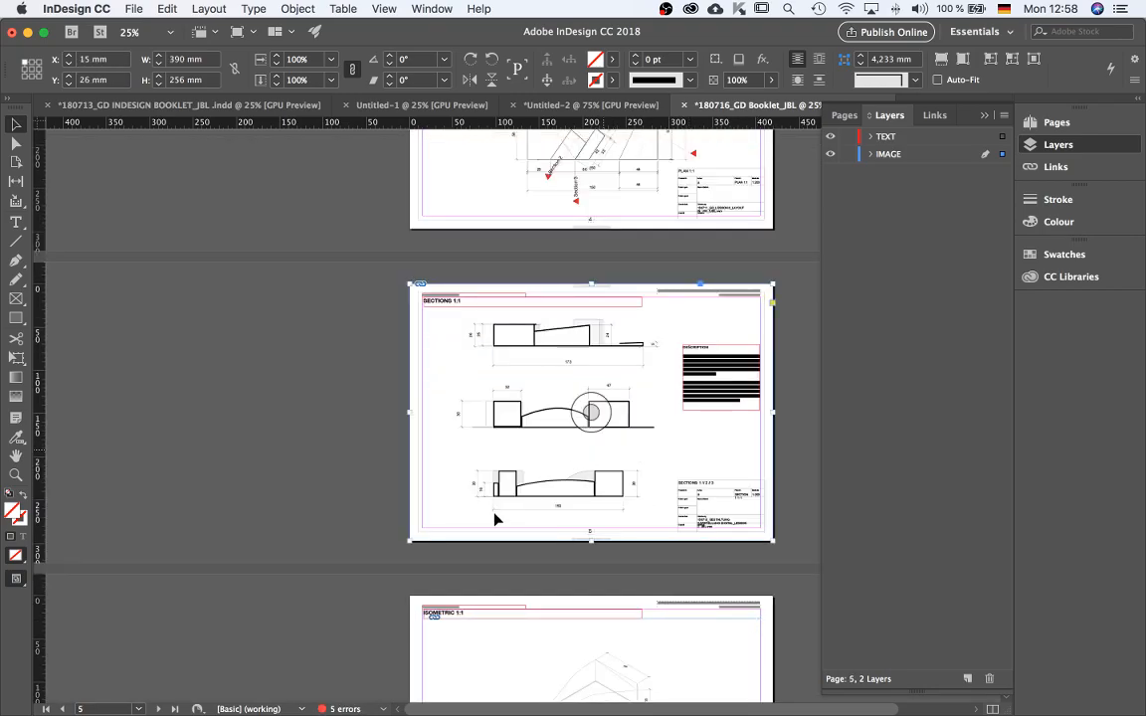
{"action": "left_click_drag", "start_coordinate": [591, 538], "coordinate": [591, 528]}
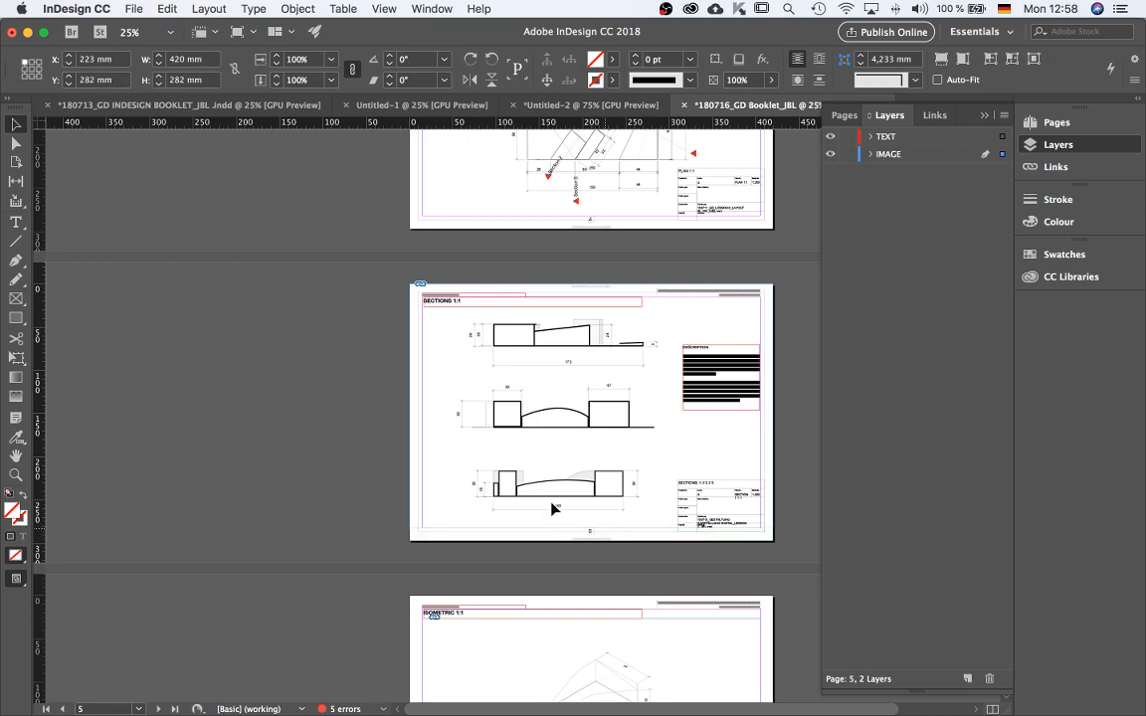
{"action": "left_click_drag", "start_coordinate": [410, 404], "coordinate": [423, 404]}
{"action": "left_click_drag", "start_coordinate": [599, 284], "coordinate": [599, 306]}
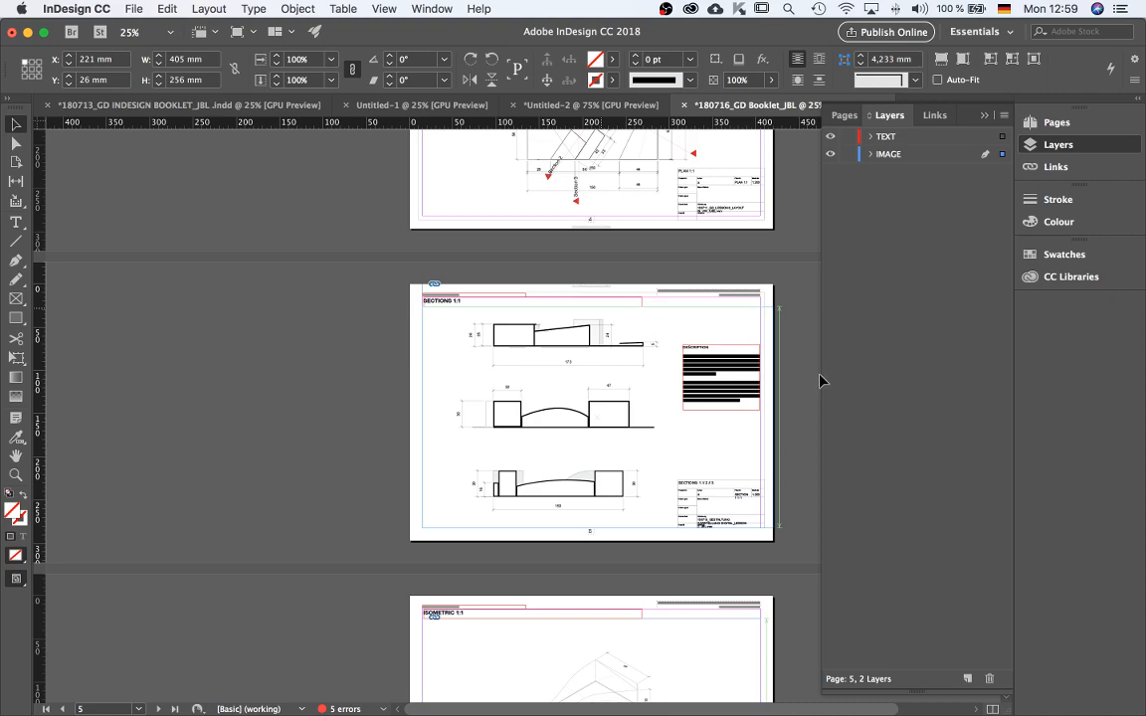
{"action": "left_click_drag", "start_coordinate": [766, 419], "coordinate": [753, 419]}
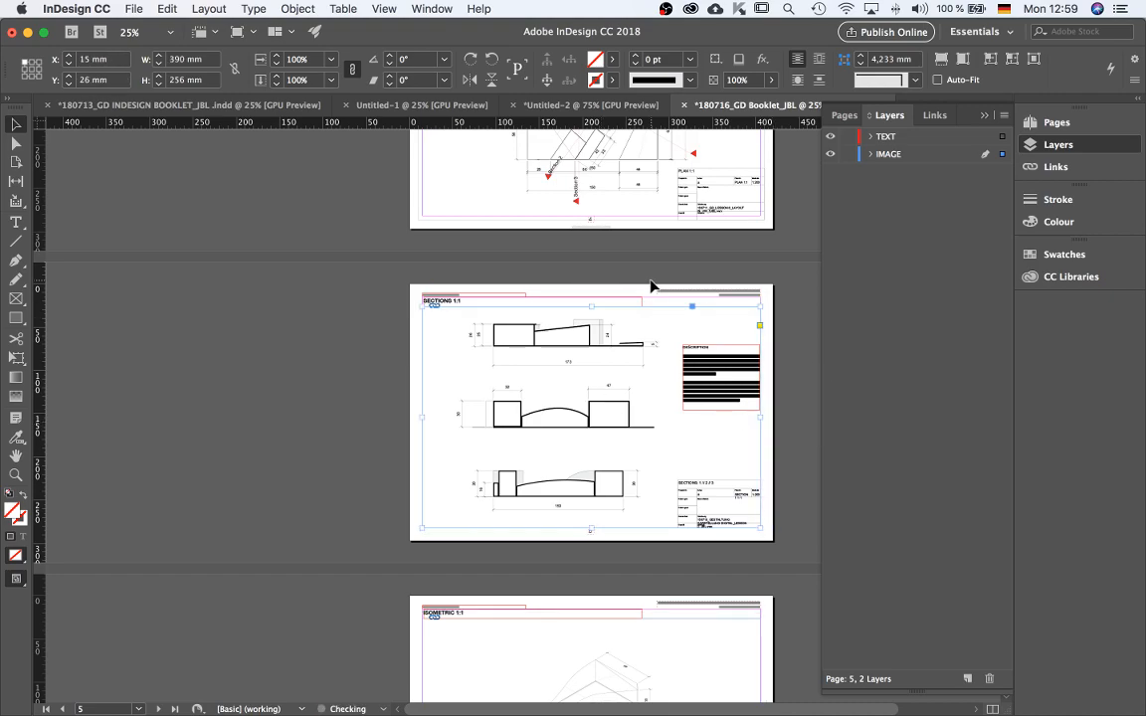
Crop page 4's plan image frame inside the margins to about 390 by 256 mm.
{"action": "scroll", "coordinate": [652, 289], "scroll_direction": "up", "scroll_amount": 5}
{"action": "left_click", "coordinate": [676, 294]}
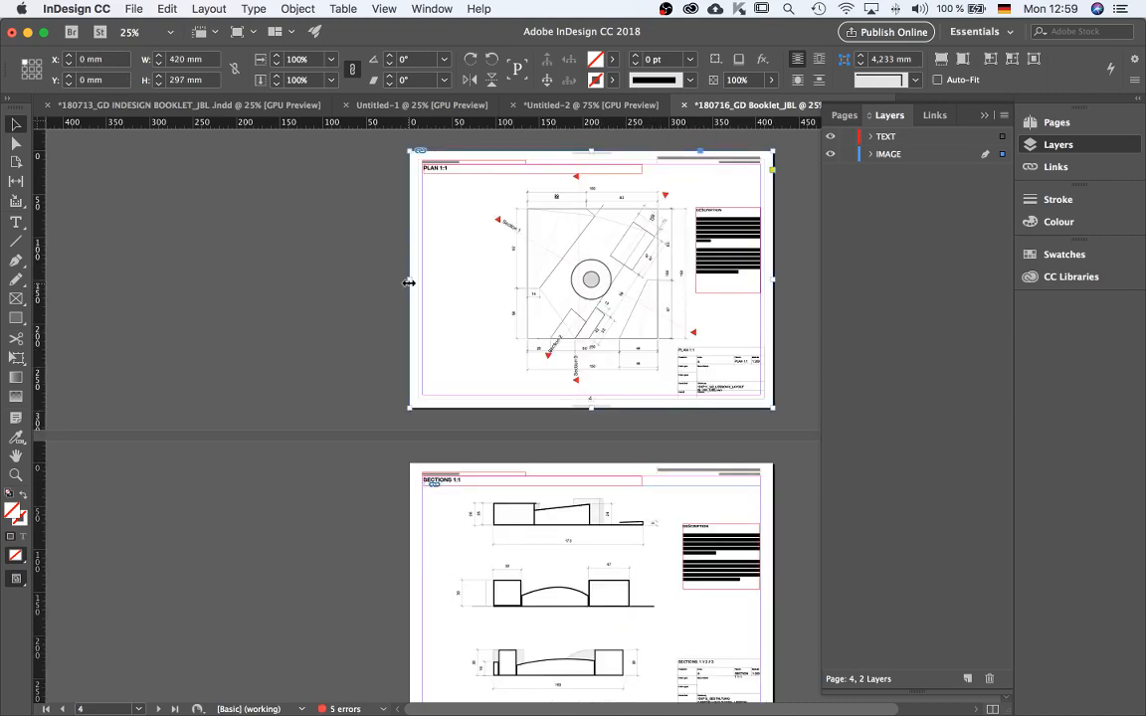
{"action": "left_click_drag", "start_coordinate": [410, 281], "coordinate": [422, 280]}
{"action": "left_click_drag", "start_coordinate": [596, 407], "coordinate": [603, 395]}
{"action": "left_click_drag", "start_coordinate": [773, 281], "coordinate": [762, 274]}
{"action": "left_click_drag", "start_coordinate": [593, 155], "coordinate": [593, 175]}
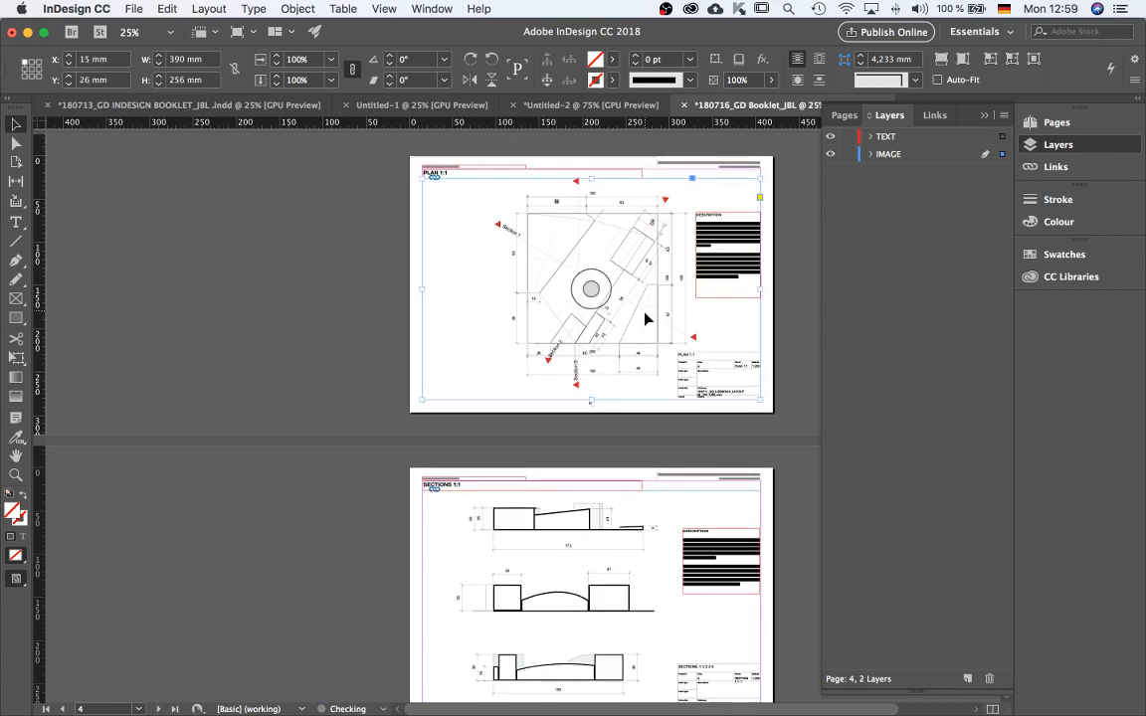
Crop page 1's cover image frame to start below the title header, about 390 by 247 mm.
{"action": "scroll", "coordinate": [630, 386], "scroll_direction": "up", "scroll_amount": 10}
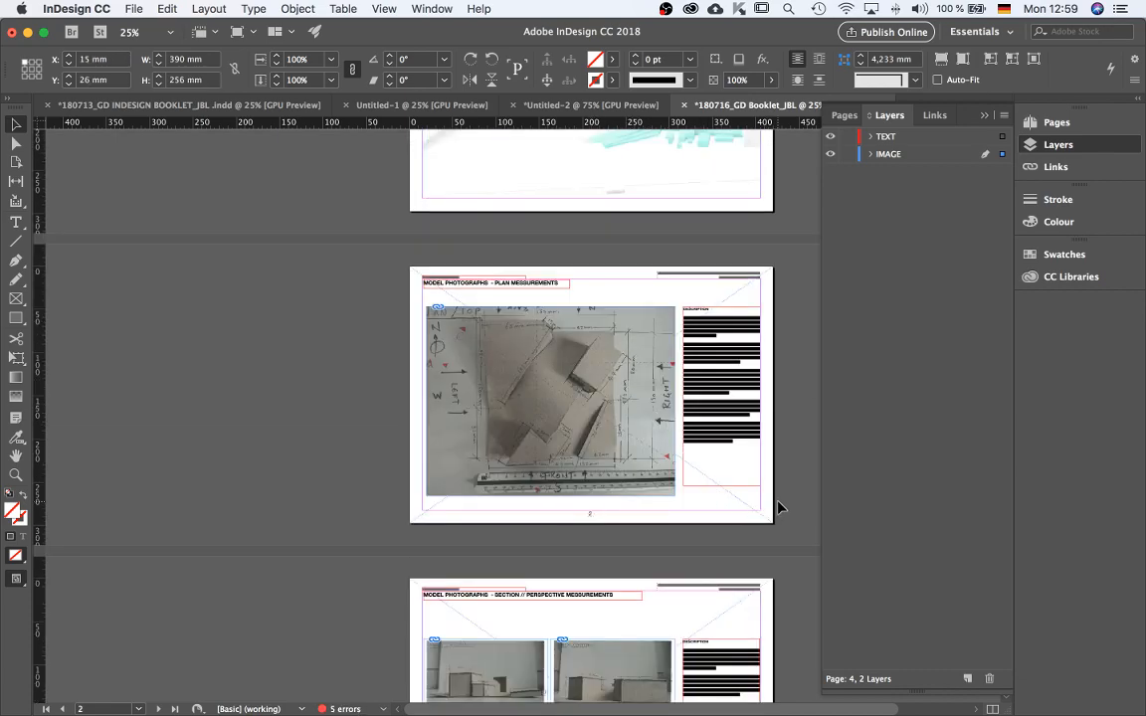
{"action": "scroll", "coordinate": [760, 497], "scroll_direction": "up", "scroll_amount": 5}
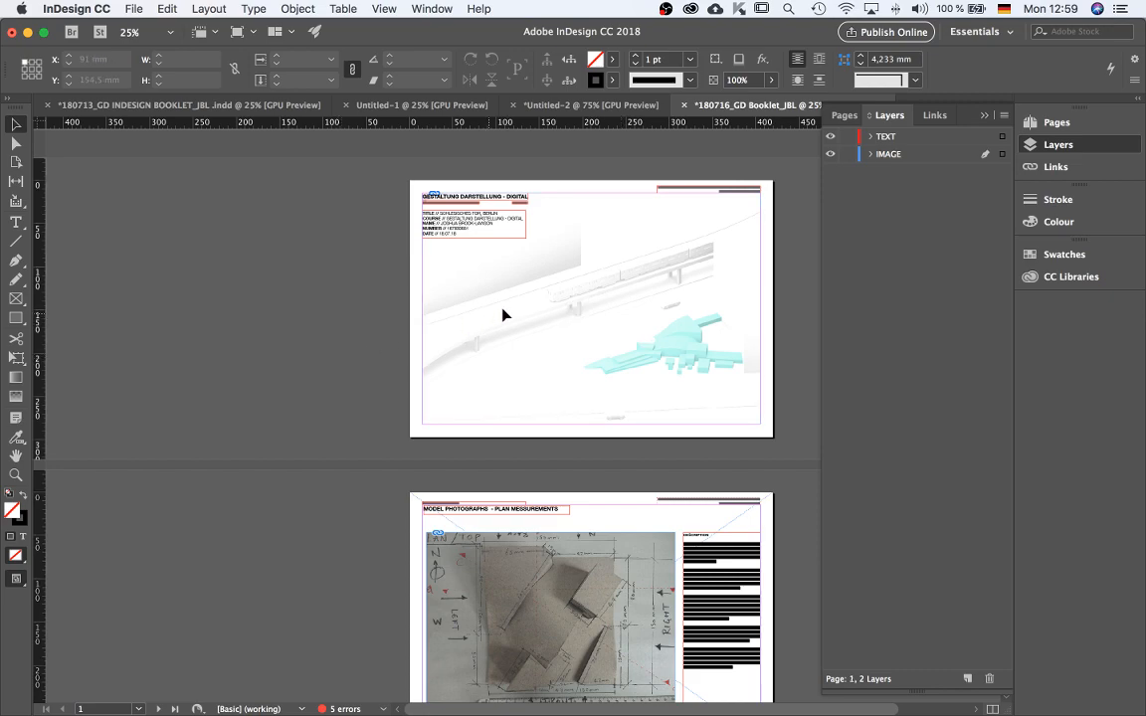
{"action": "left_click", "coordinate": [586, 192]}
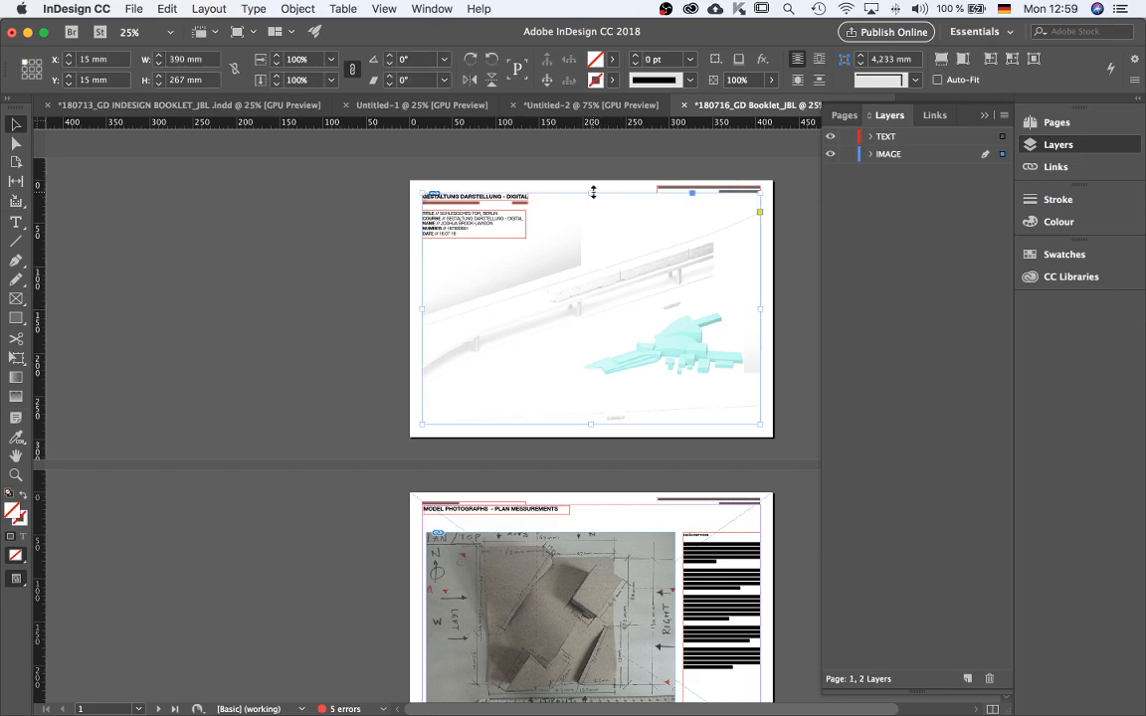
{"action": "left_click_drag", "start_coordinate": [591, 193], "coordinate": [589, 211]}
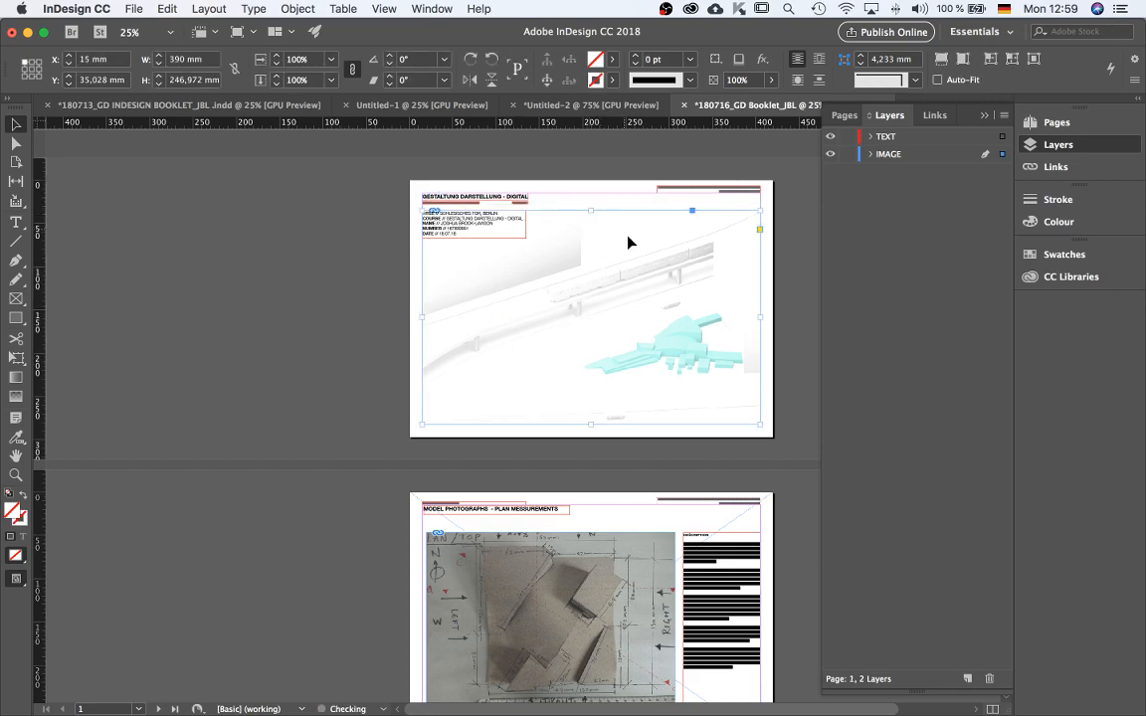
{"action": "left_click", "coordinate": [404, 210]}
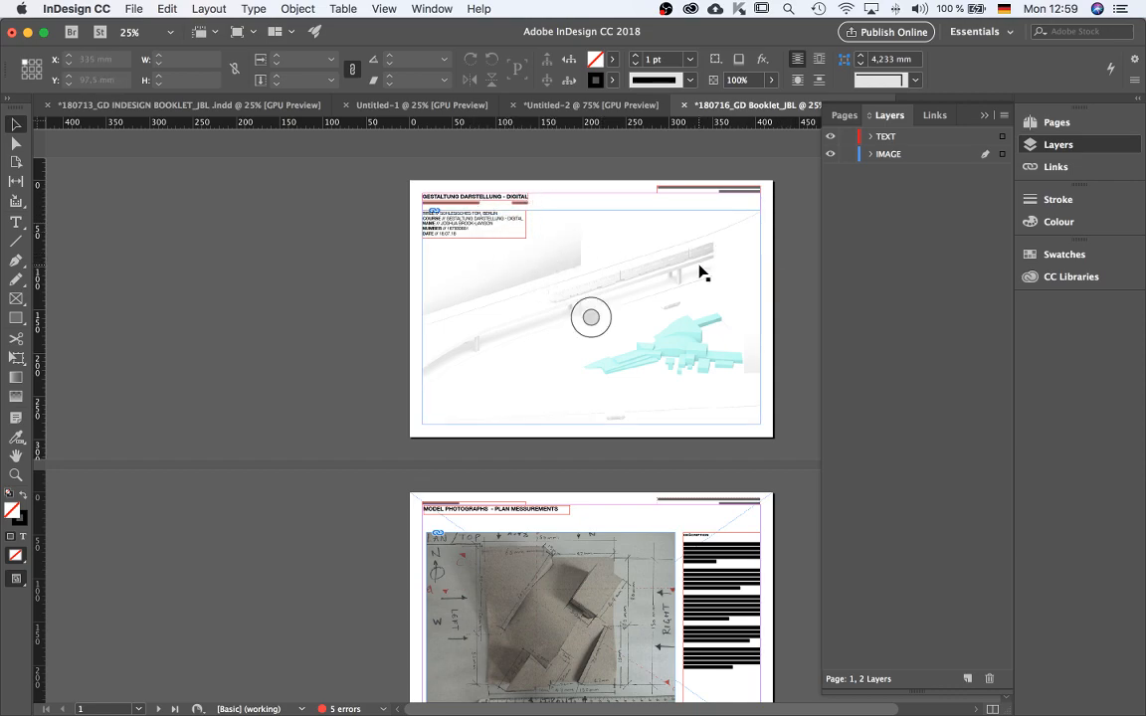
Preview the booklet in presentation mode, paging through pages 1 to 7.
{"action": "key", "text": "shift+w"}
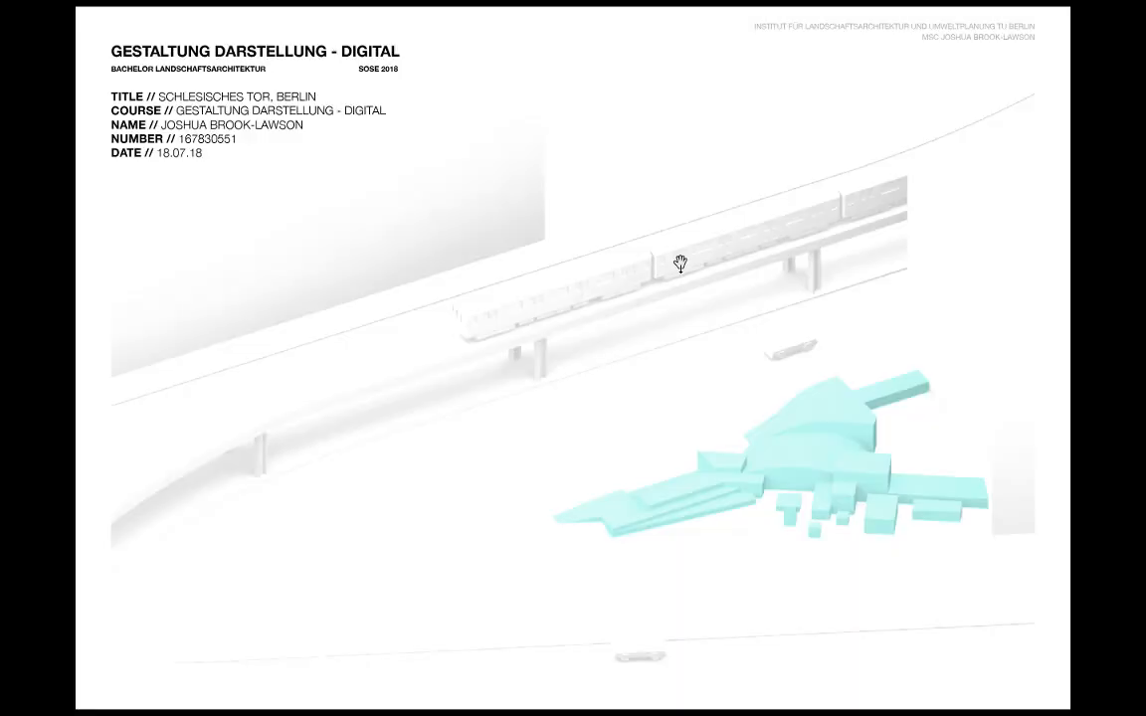
{"action": "key", "text": "Right"}
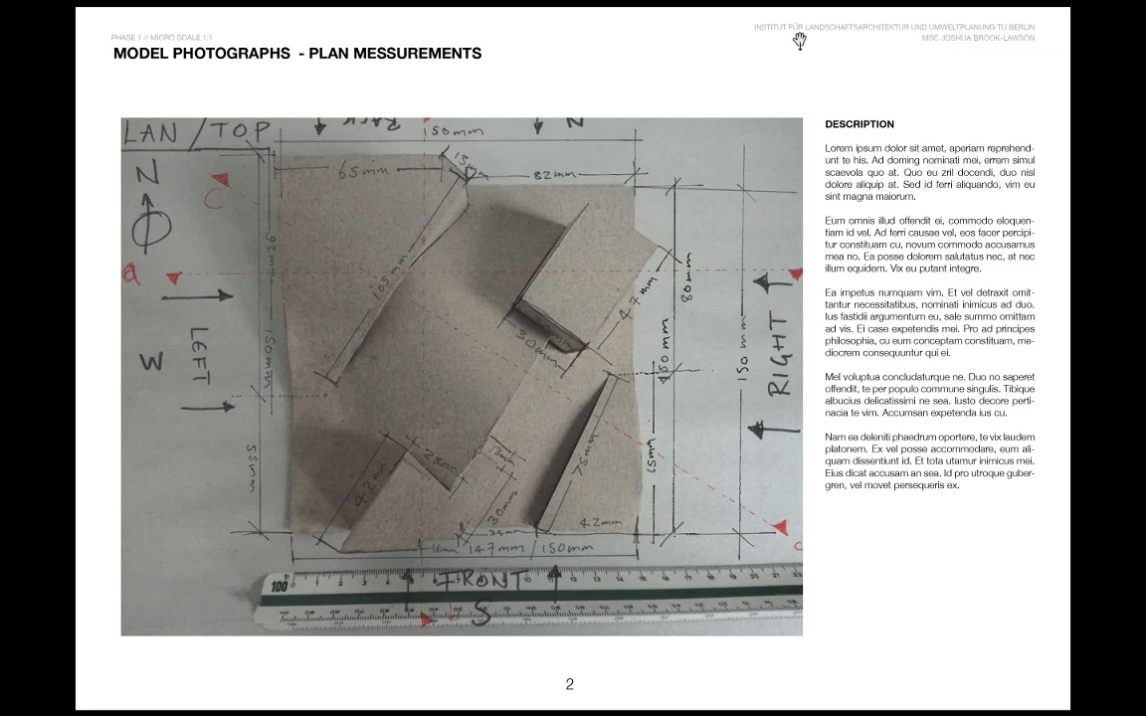
{"action": "left_click", "coordinate": [991, 72]}
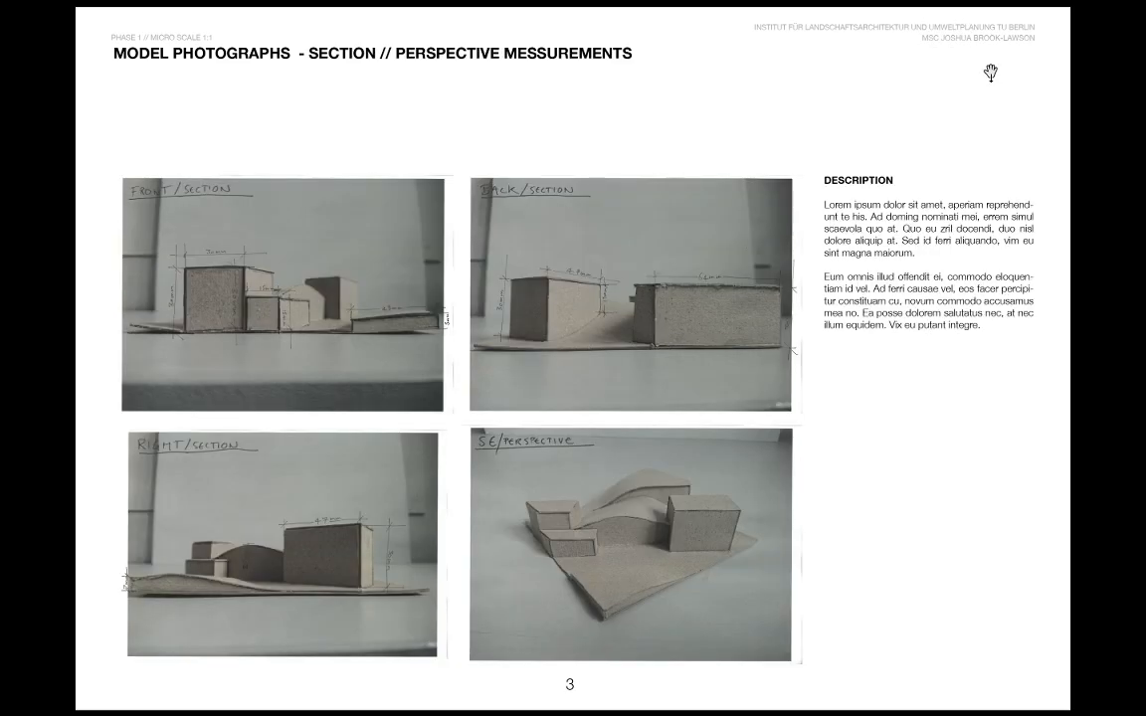
{"action": "key", "text": "Right"}
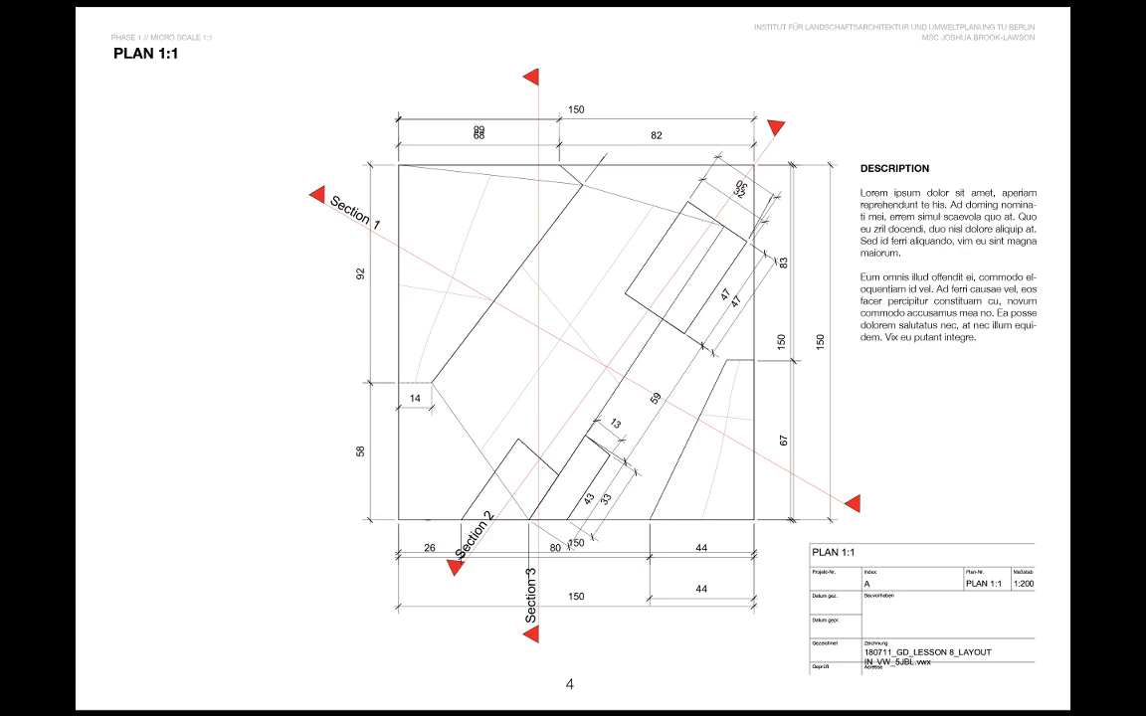
{"action": "key", "text": "Right"}
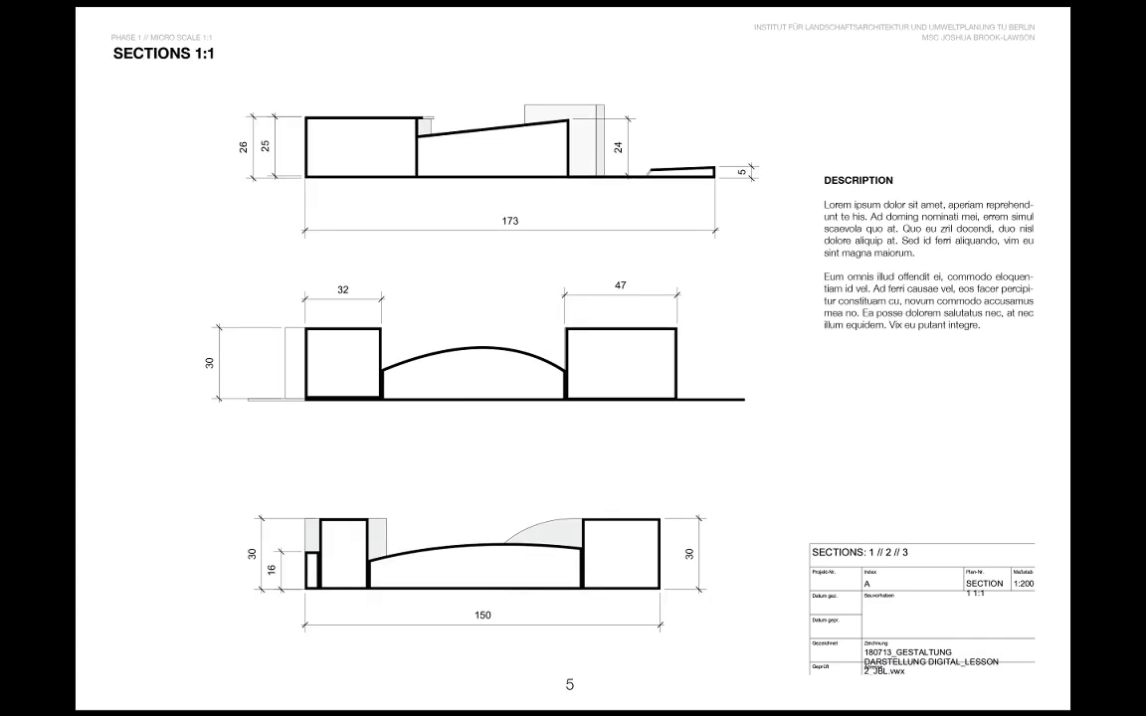
{"action": "key", "text": "Right"}
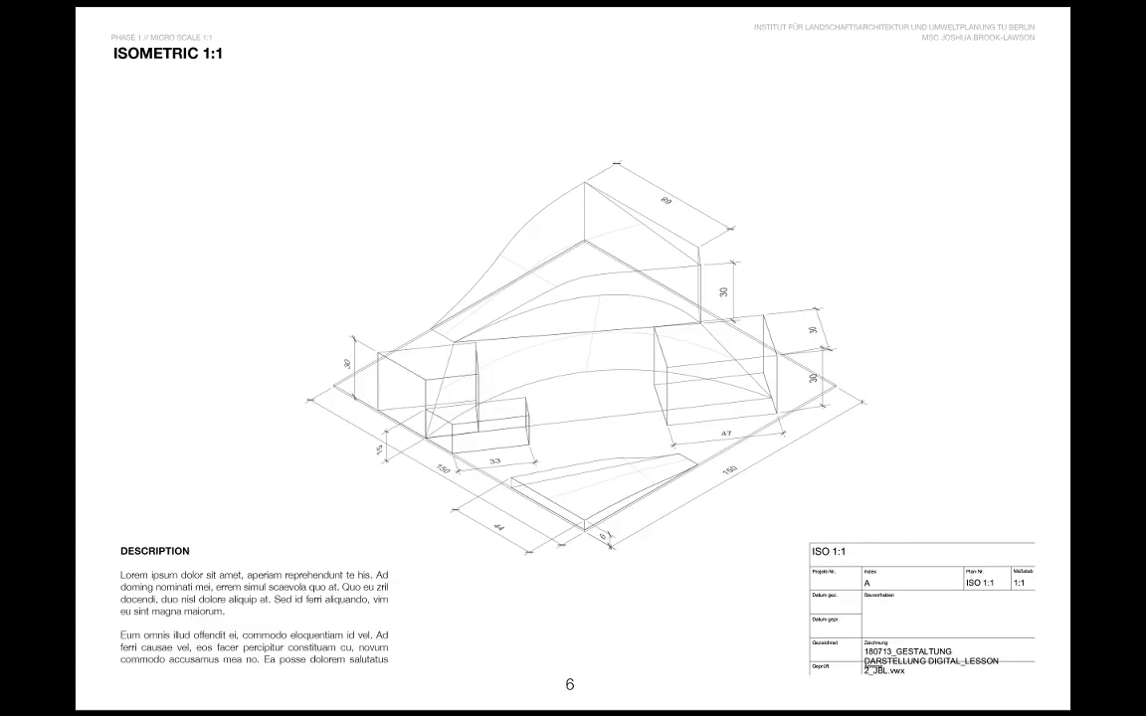
{"action": "key", "text": "Right"}
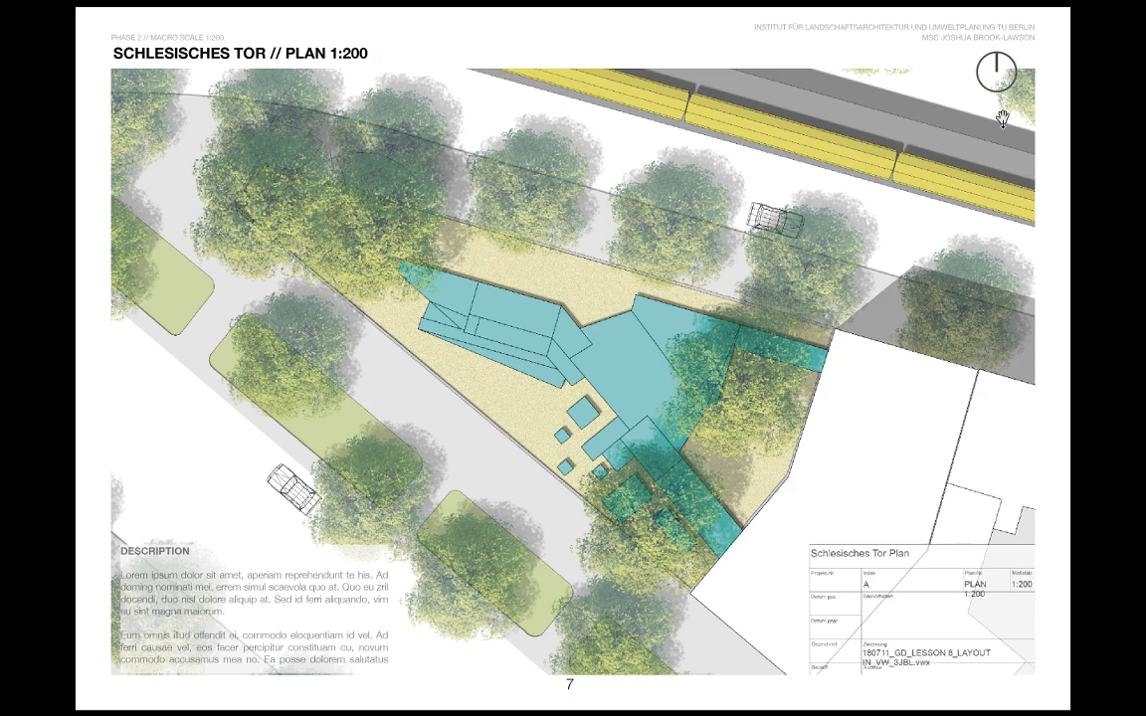
{"action": "key", "text": "Escape"}
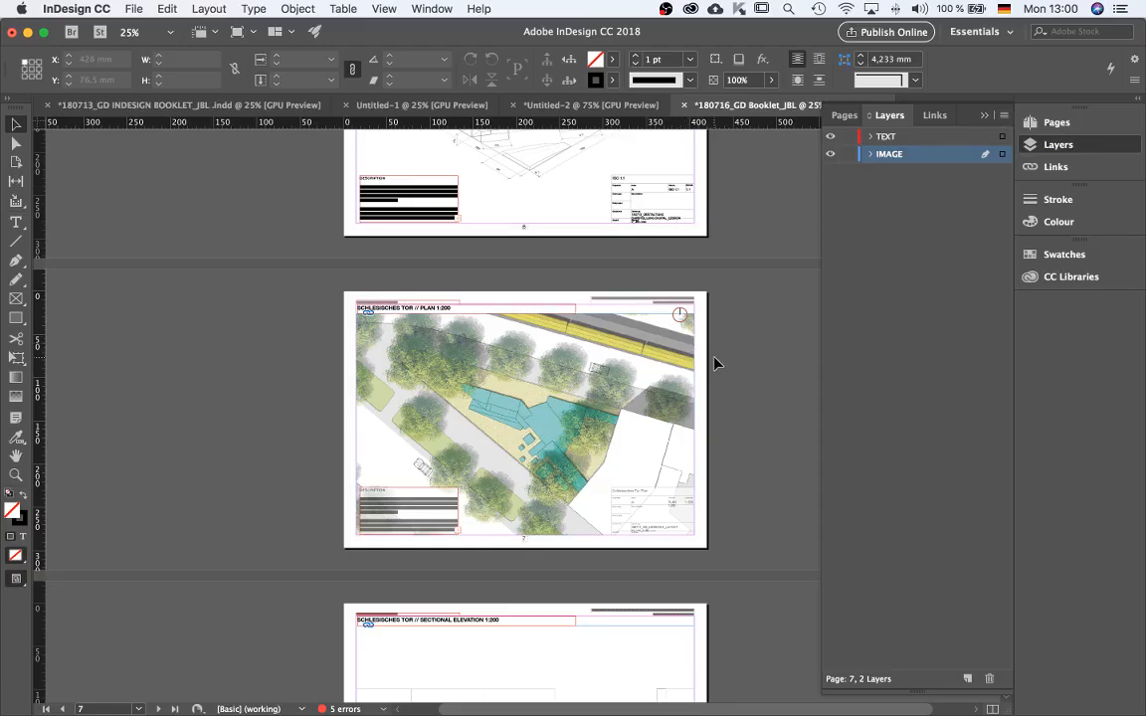
Move the north arrow on page 7 down into the plan image below the header line.
{"action": "scroll", "coordinate": [714, 364], "scroll_direction": "up", "scroll_amount": 2}
{"action": "left_click", "coordinate": [617, 239]}
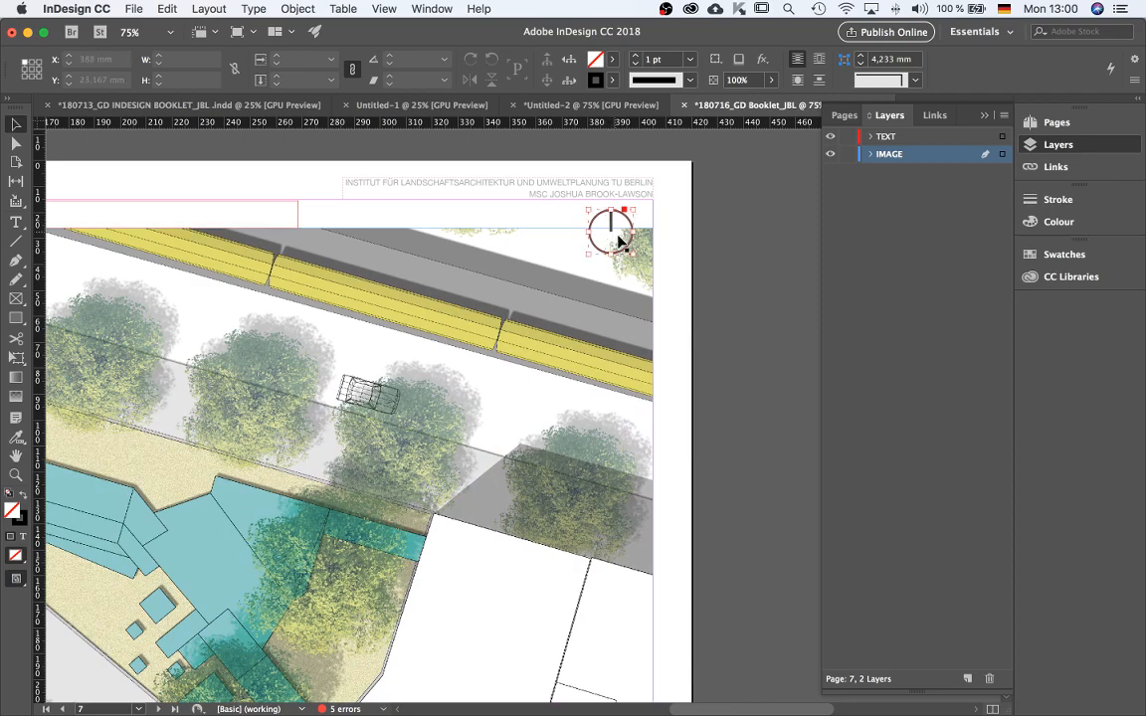
{"action": "scroll", "coordinate": [619, 240], "scroll_direction": "up", "scroll_amount": 1}
{"action": "left_click_drag", "start_coordinate": [609, 236], "coordinate": [609, 290]}
{"action": "left_click", "coordinate": [687, 300]}
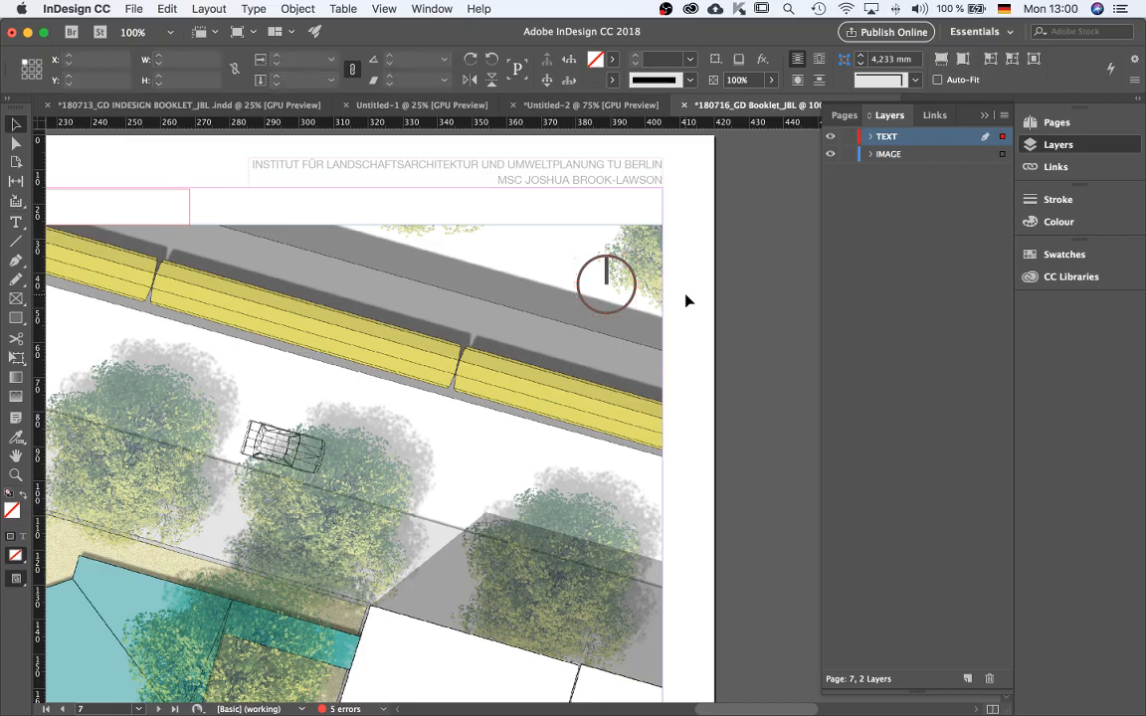
Preview the booklet again in presentation mode, paging through pages 7 to 10 and back.
{"action": "key", "text": "shift+w"}
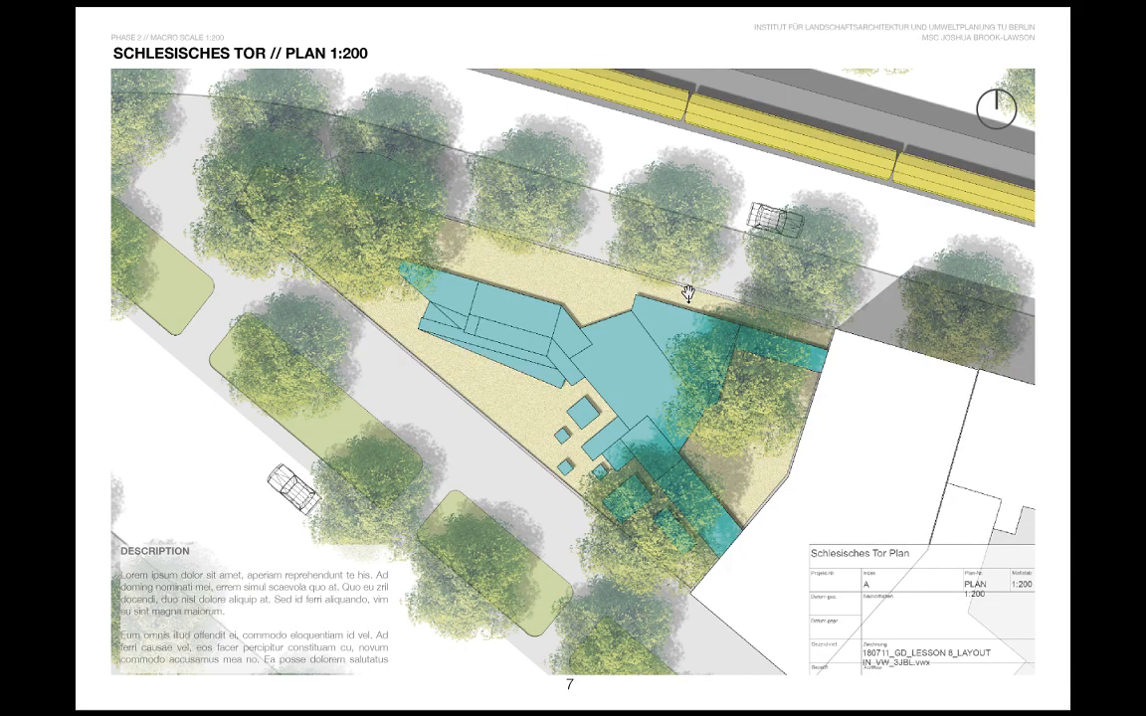
{"action": "key", "text": "Right"}
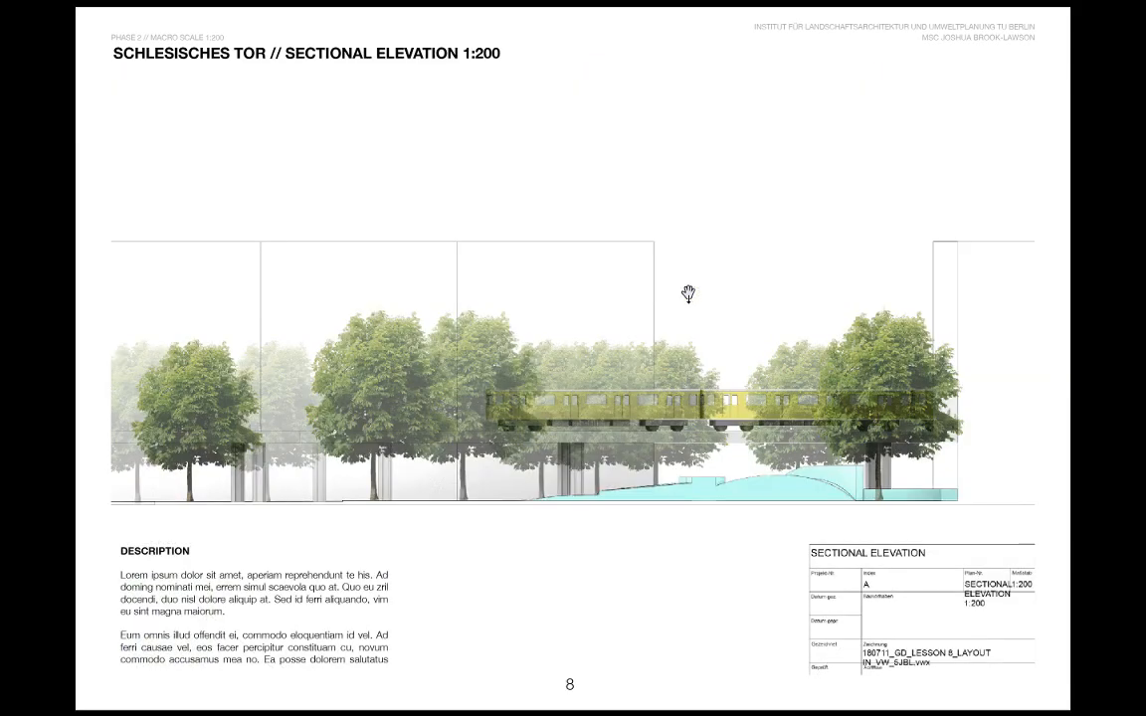
{"action": "key", "text": "Right"}
{"action": "key", "text": "Right"}
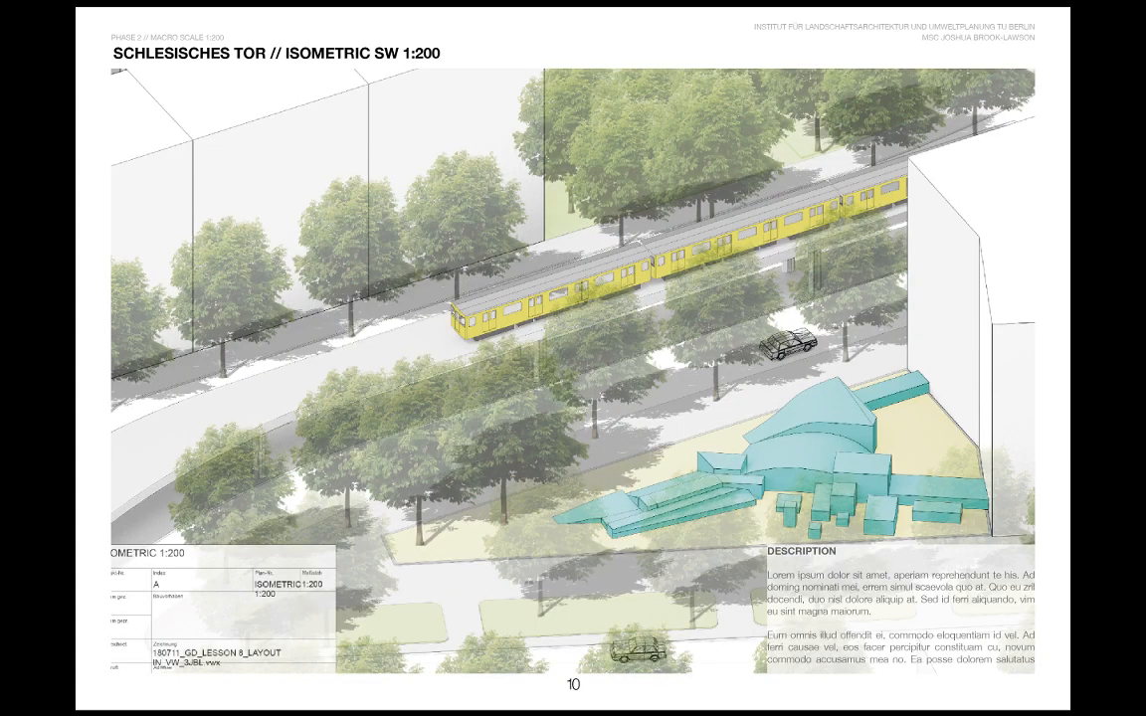
{"action": "key", "text": "Left"}
{"action": "key", "text": "Left"}
{"action": "key", "text": "Left"}
{"action": "key", "text": "Left"}
{"action": "key", "text": "Left"}
{"action": "key", "text": "Left"}
{"action": "key", "text": "Left"}
{"action": "key", "text": "Left"}
{"action": "key", "text": "Left"}
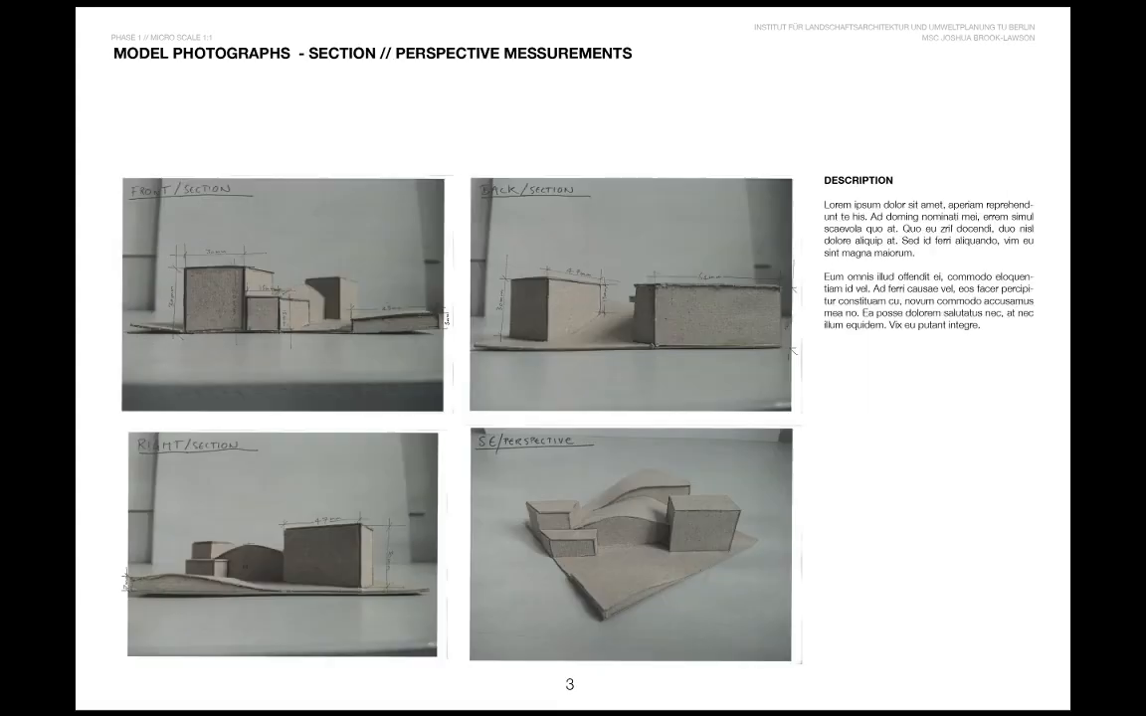
{"action": "key", "text": "Escape"}
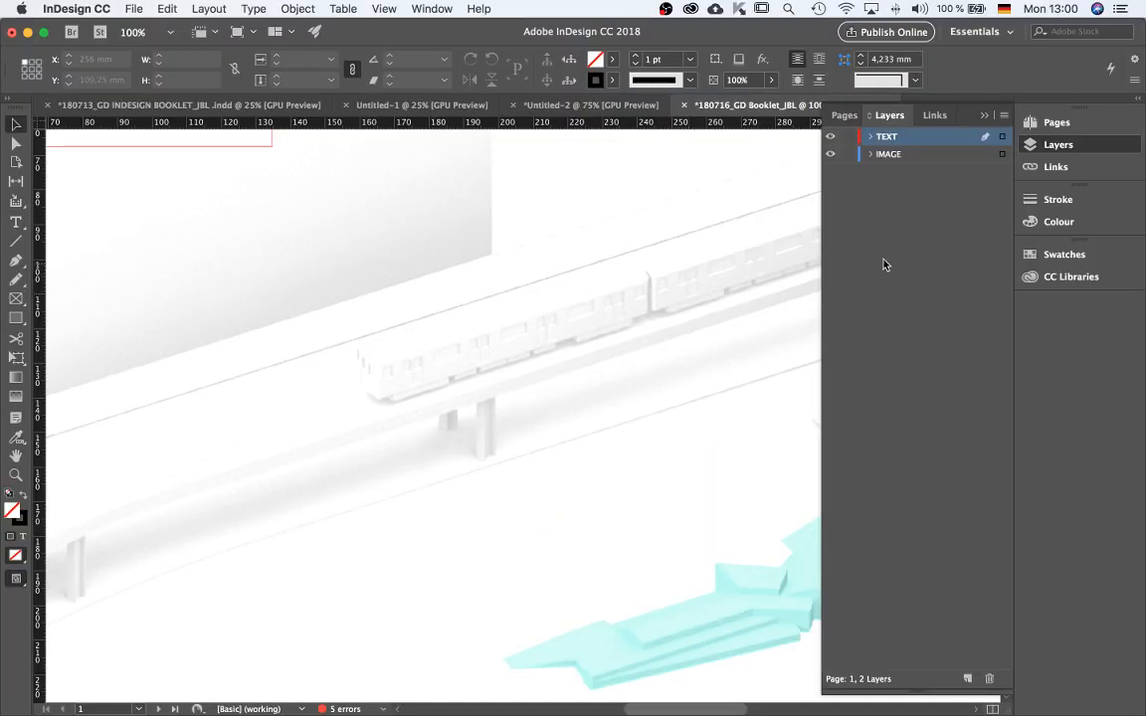
{"action": "key", "text": "super+minus"}
{"action": "key", "text": "super+minus"}
{"action": "key", "text": "super+minus"}
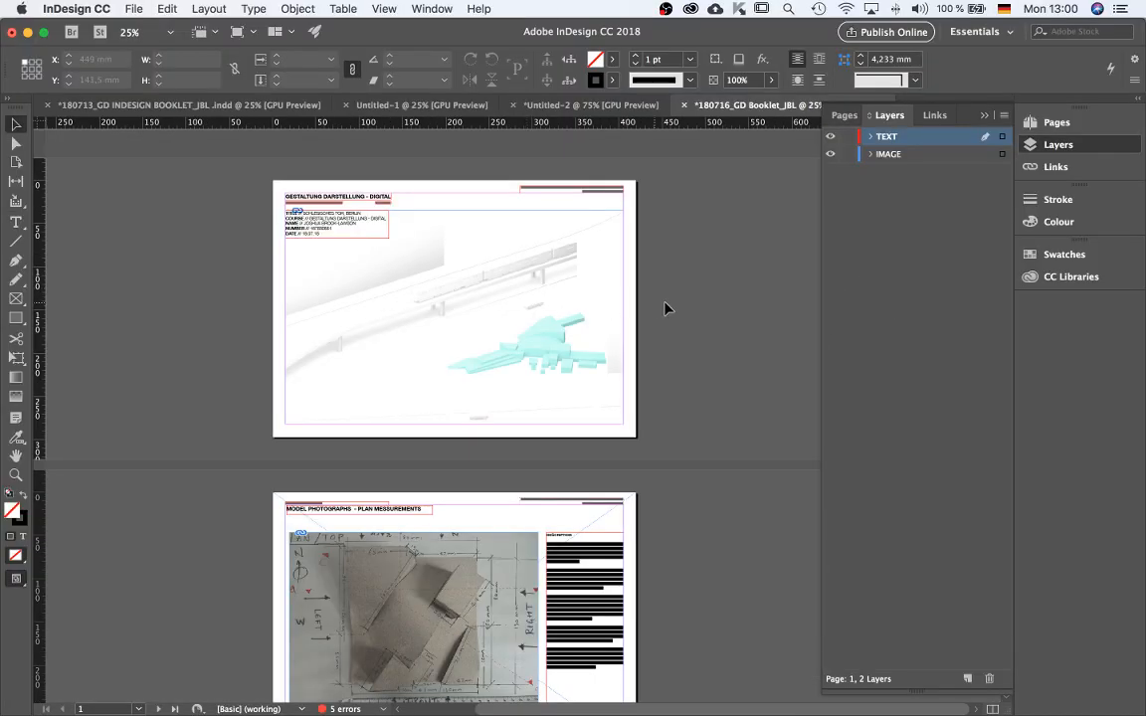
Start exporting the booklet and navigate to the PDF folder inside GESTALTUNG DARSTELLUNG's 180713_GD_LESSON 10_JBL folder.
{"action": "scroll", "coordinate": [474, 301], "scroll_direction": "up", "scroll_amount": 1}
{"action": "scroll", "coordinate": [474, 301], "scroll_direction": "down", "scroll_amount": 1}
{"action": "key", "text": "super+e"}
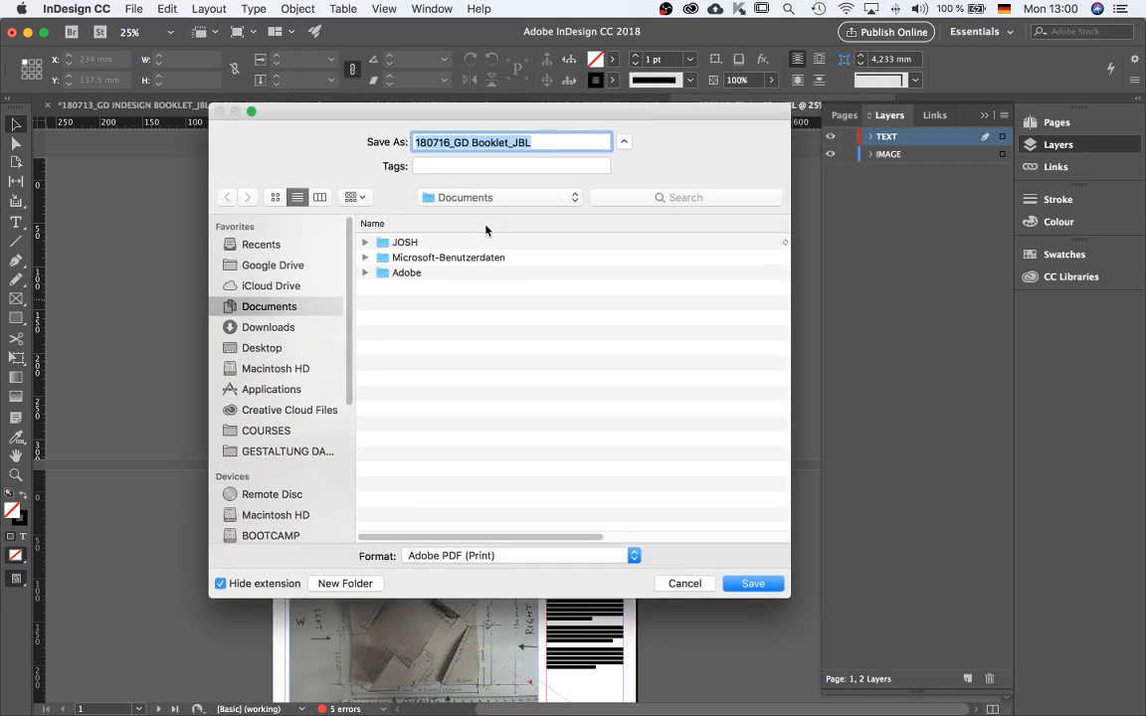
{"action": "left_click", "coordinate": [284, 451]}
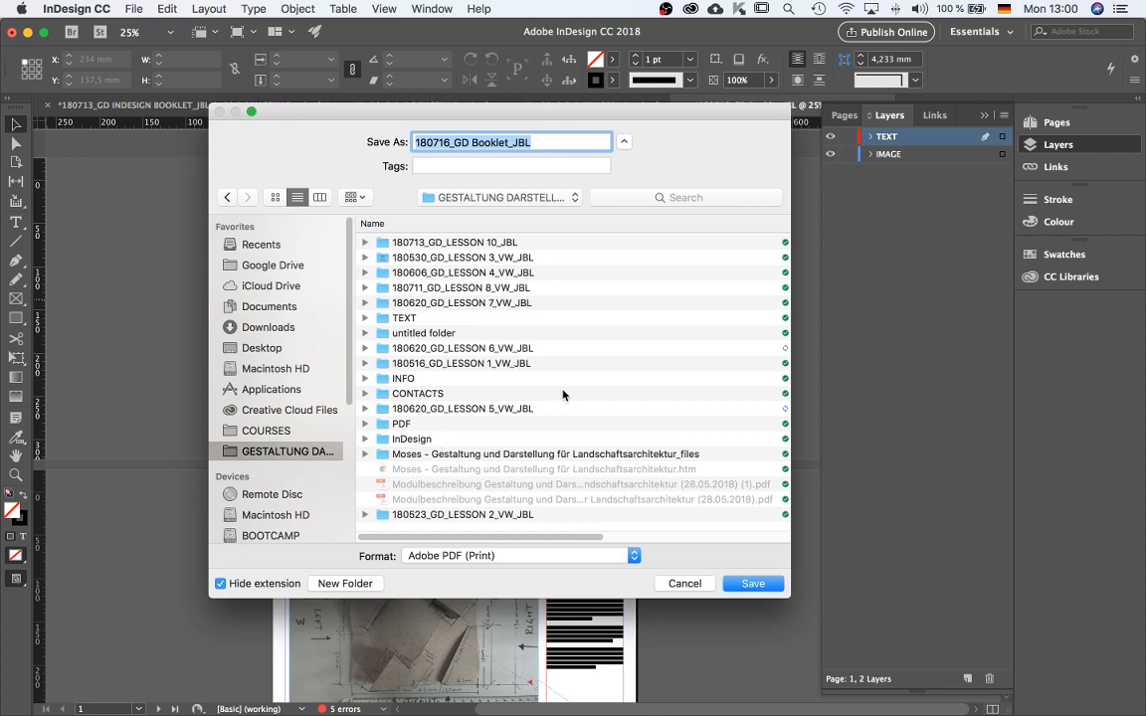
{"action": "double_click", "coordinate": [471, 244]}
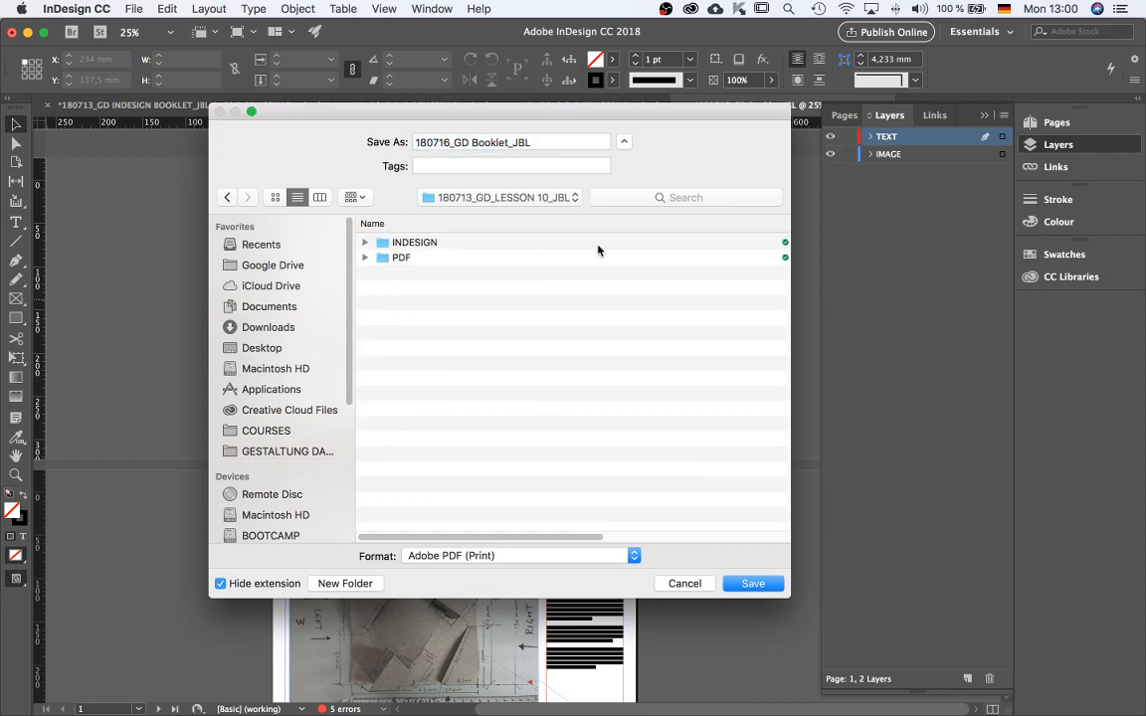
{"action": "double_click", "coordinate": [394, 257]}
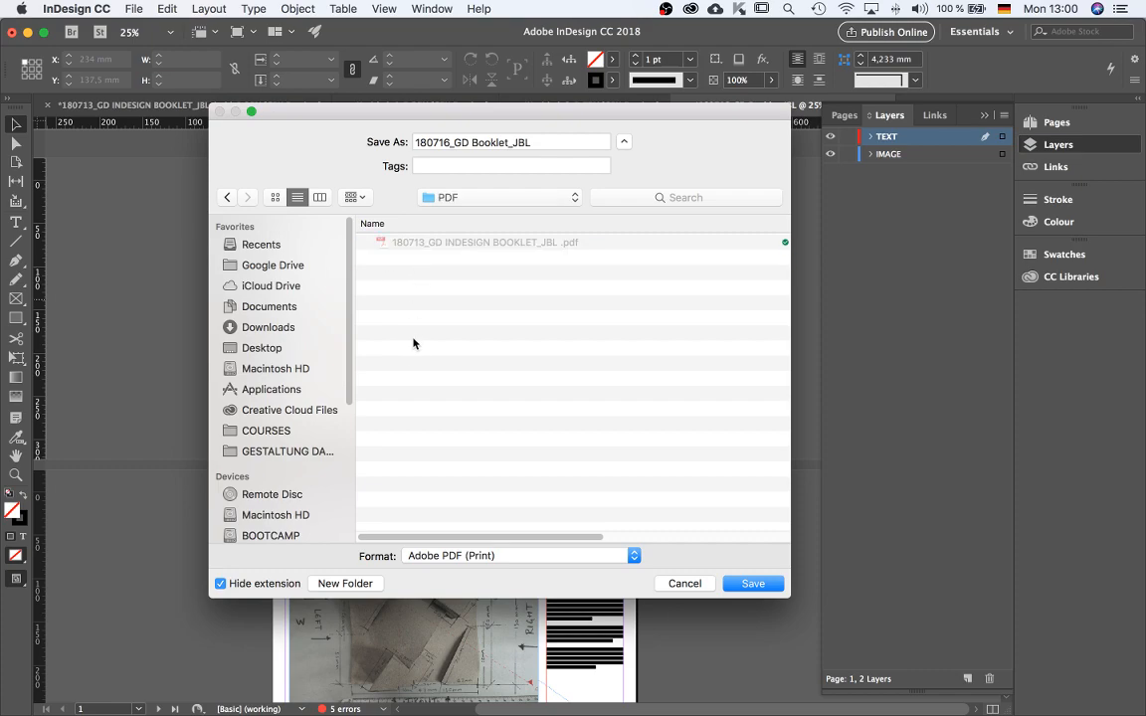
Create a new folder named 180716 there and save the export as Adobe PDF (Print) into it.
{"action": "key", "text": "super+shift+n"}
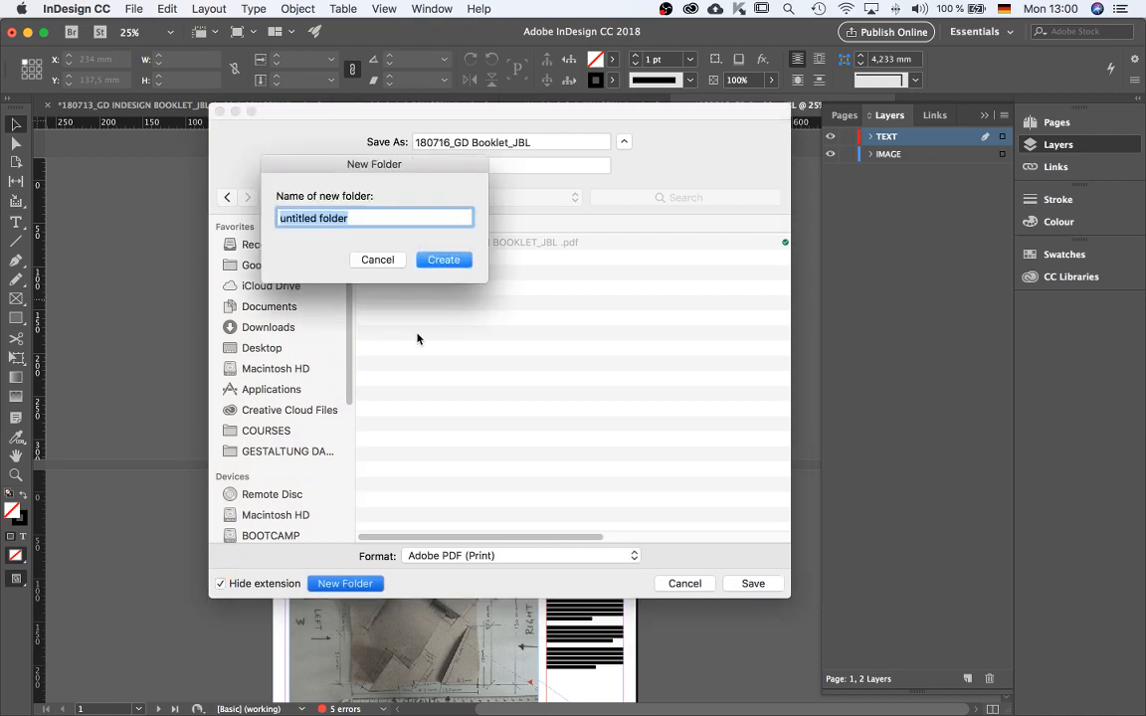
{"action": "type", "text": "18"}
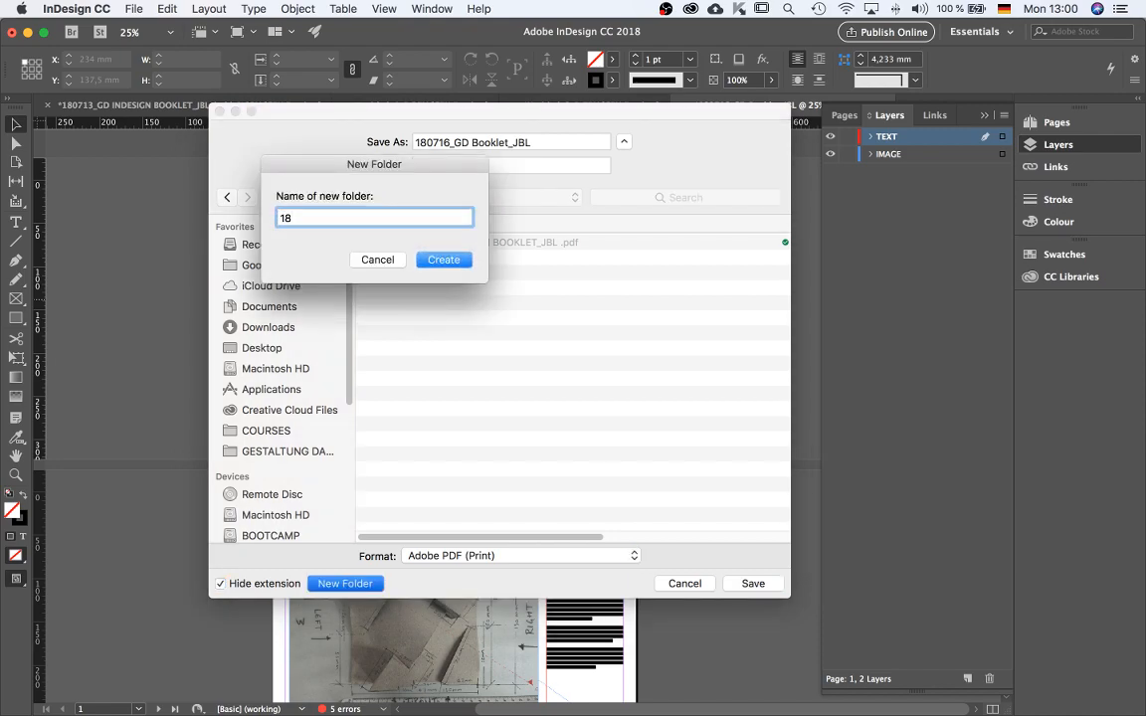
{"action": "type", "text": "06"}
{"action": "key", "text": "BackSpace"}
{"action": "type", "text": "716"}
{"action": "key", "text": "Return"}
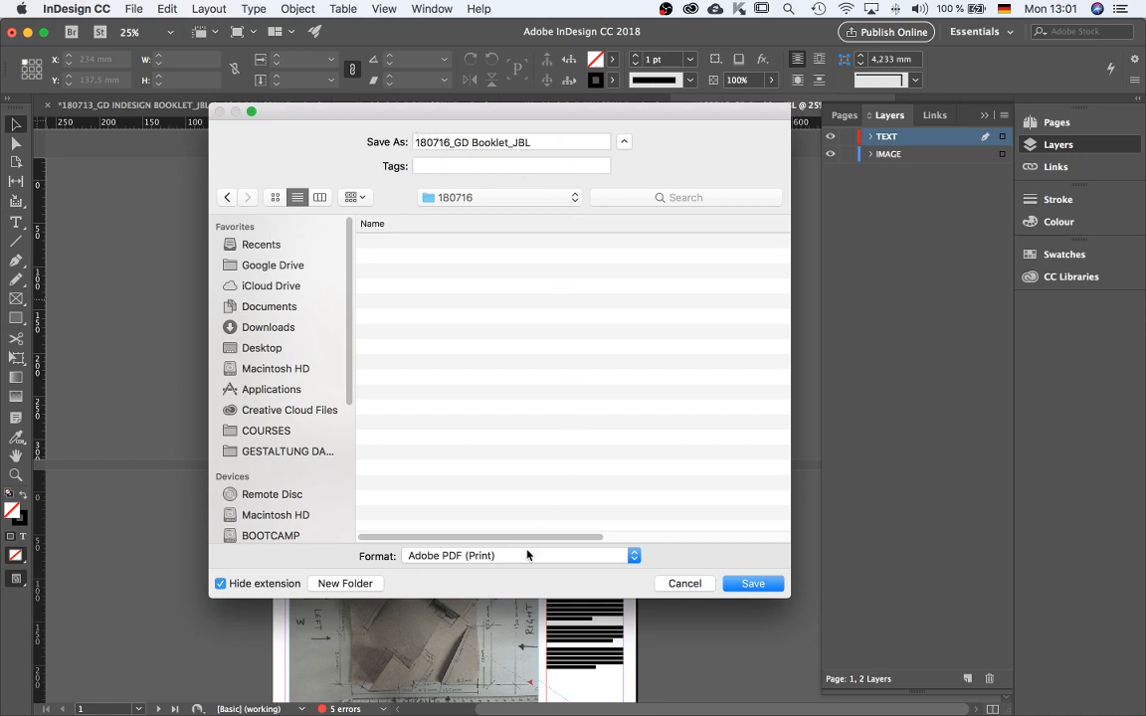
{"action": "left_click", "coordinate": [607, 561]}
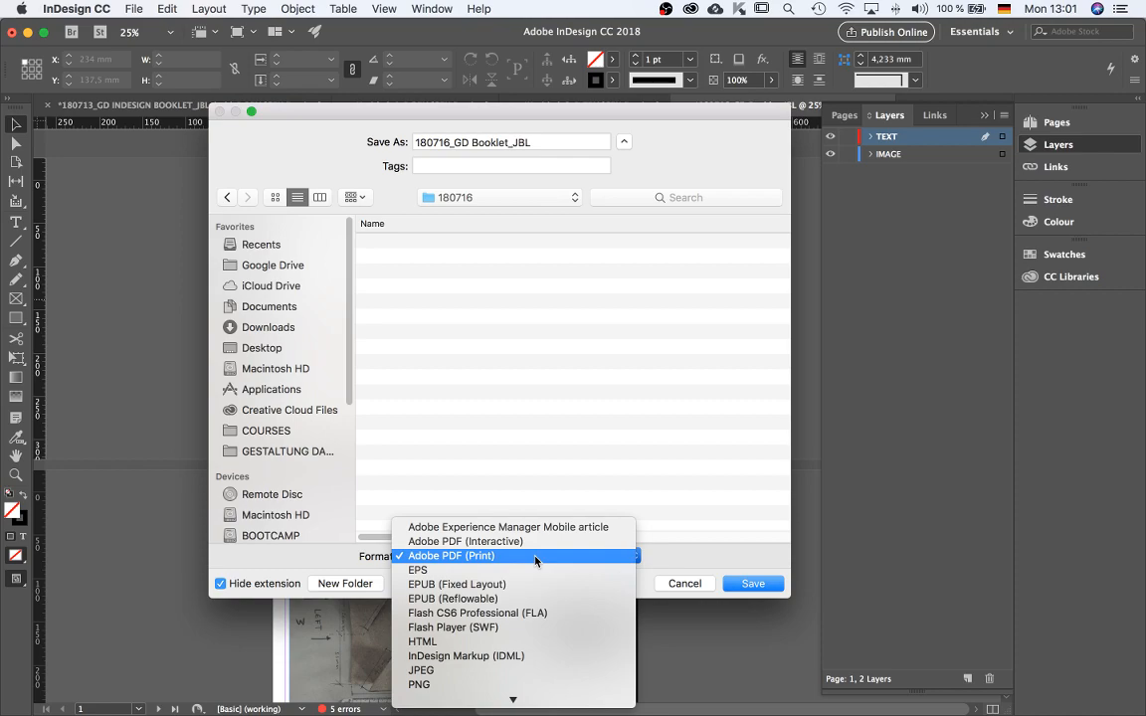
{"action": "left_click", "coordinate": [698, 565]}
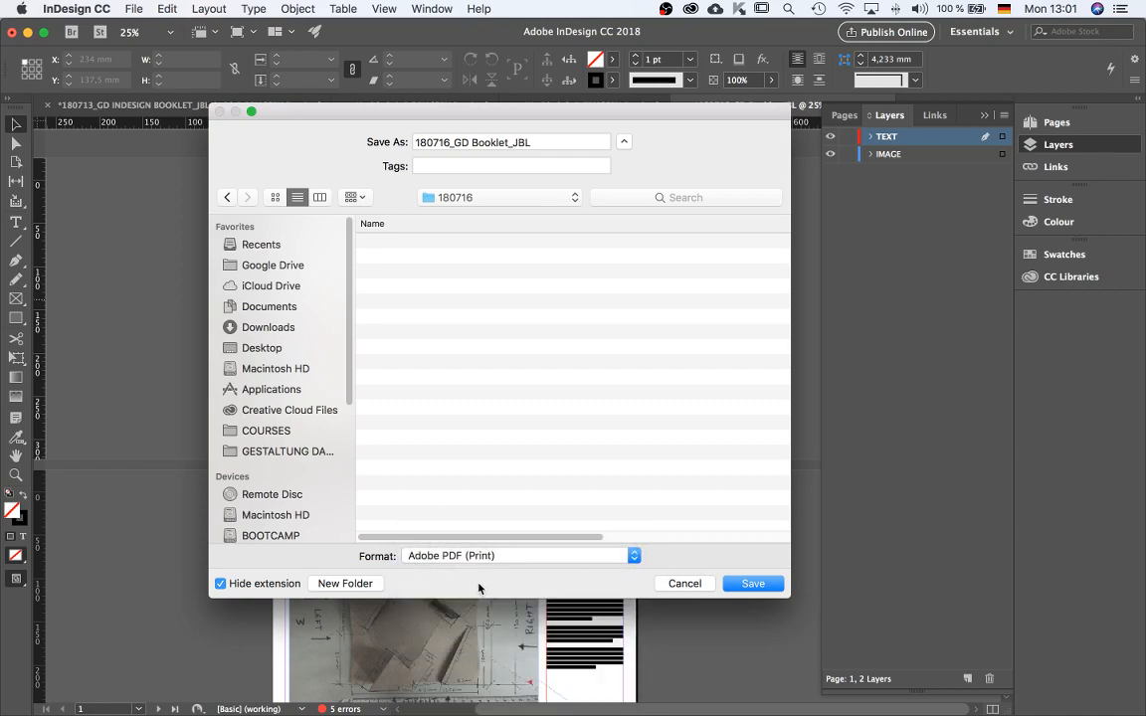
{"action": "left_click", "coordinate": [751, 587]}
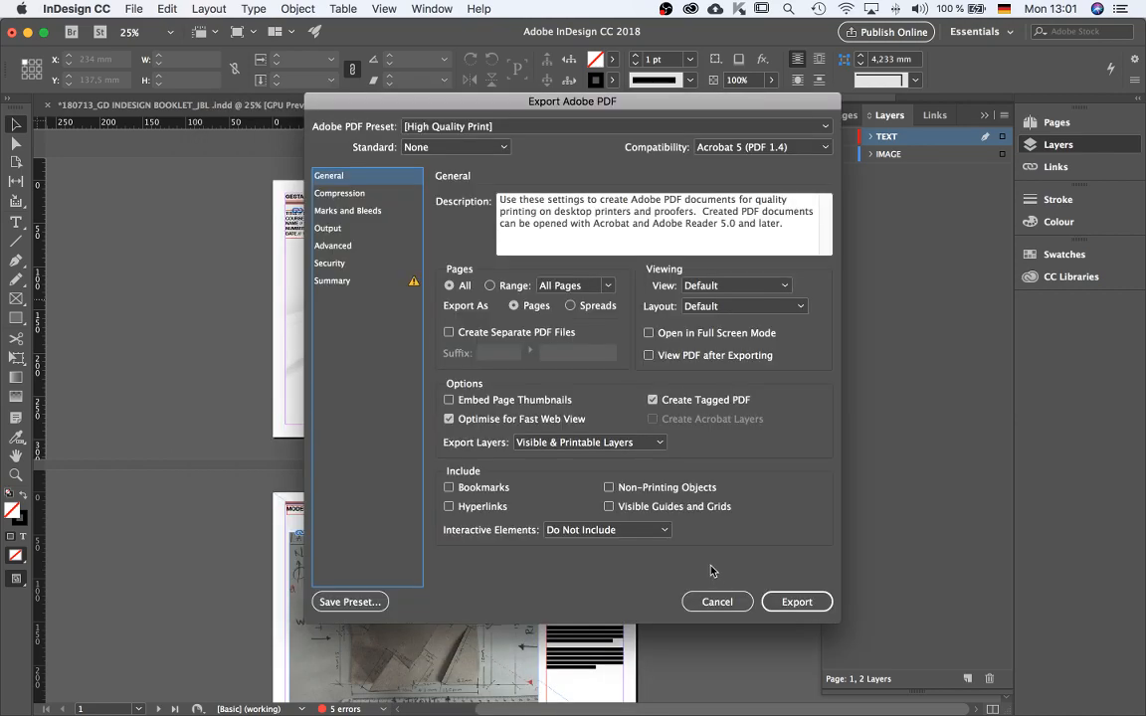
Enable viewing the PDF after exporting and opening it in full screen mode.
{"action": "left_click_drag", "start_coordinate": [513, 99], "coordinate": [328, 99]}
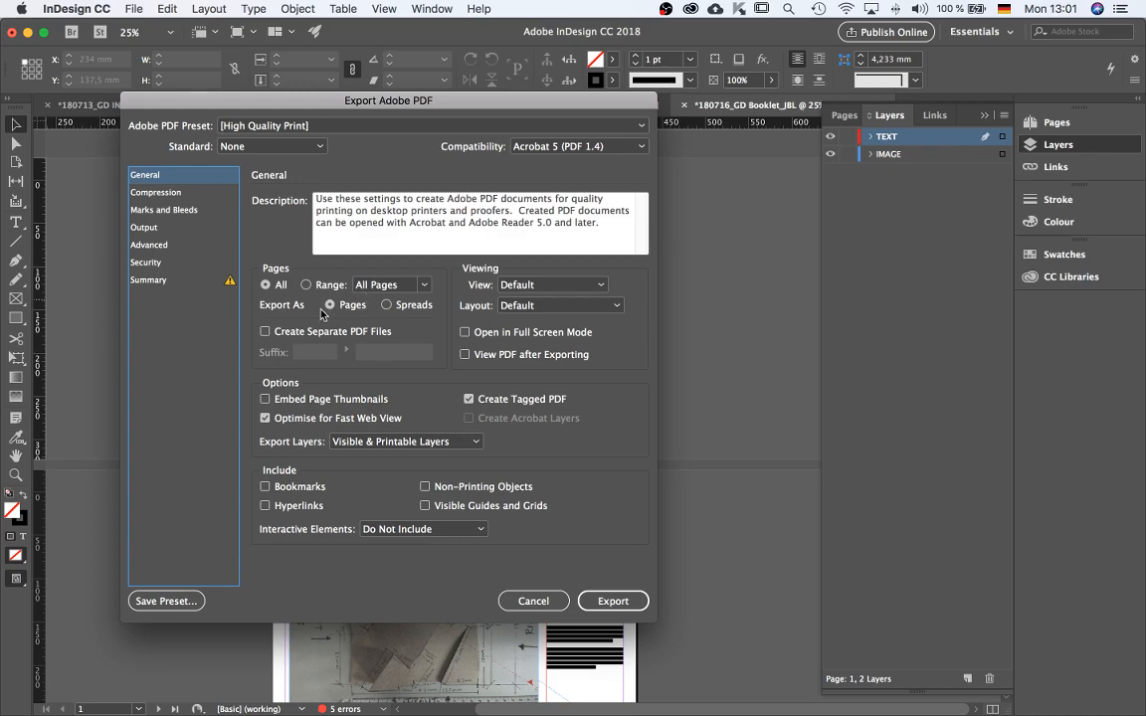
{"action": "left_click", "coordinate": [465, 354]}
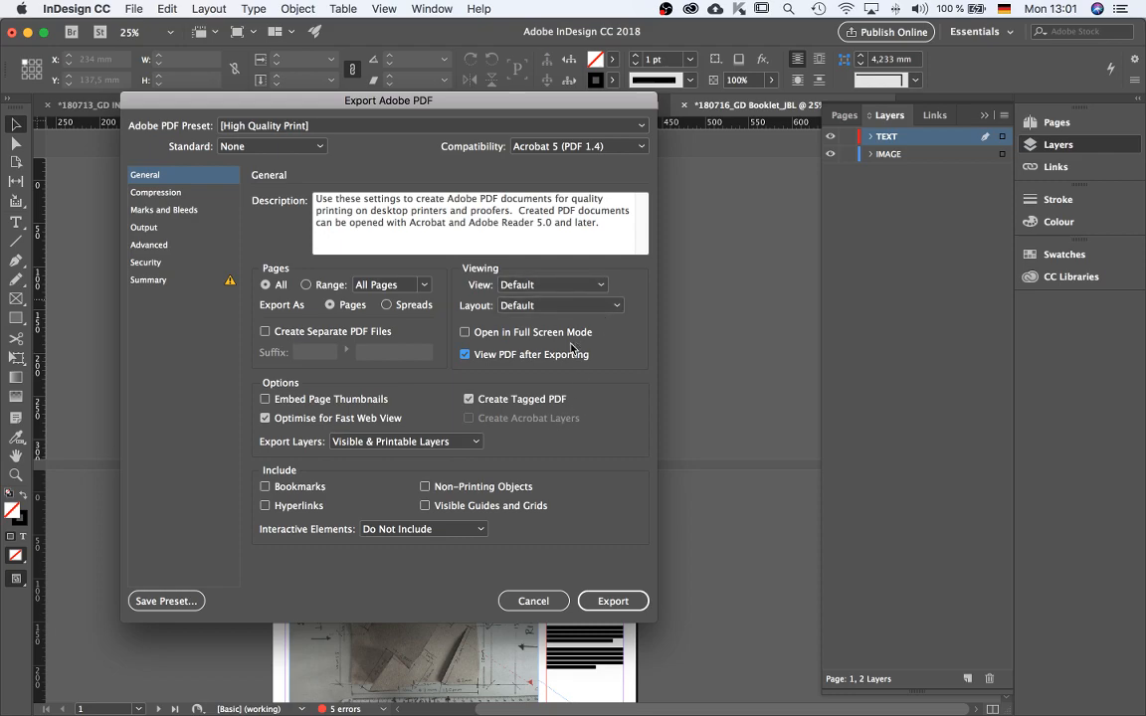
{"action": "left_click", "coordinate": [465, 332]}
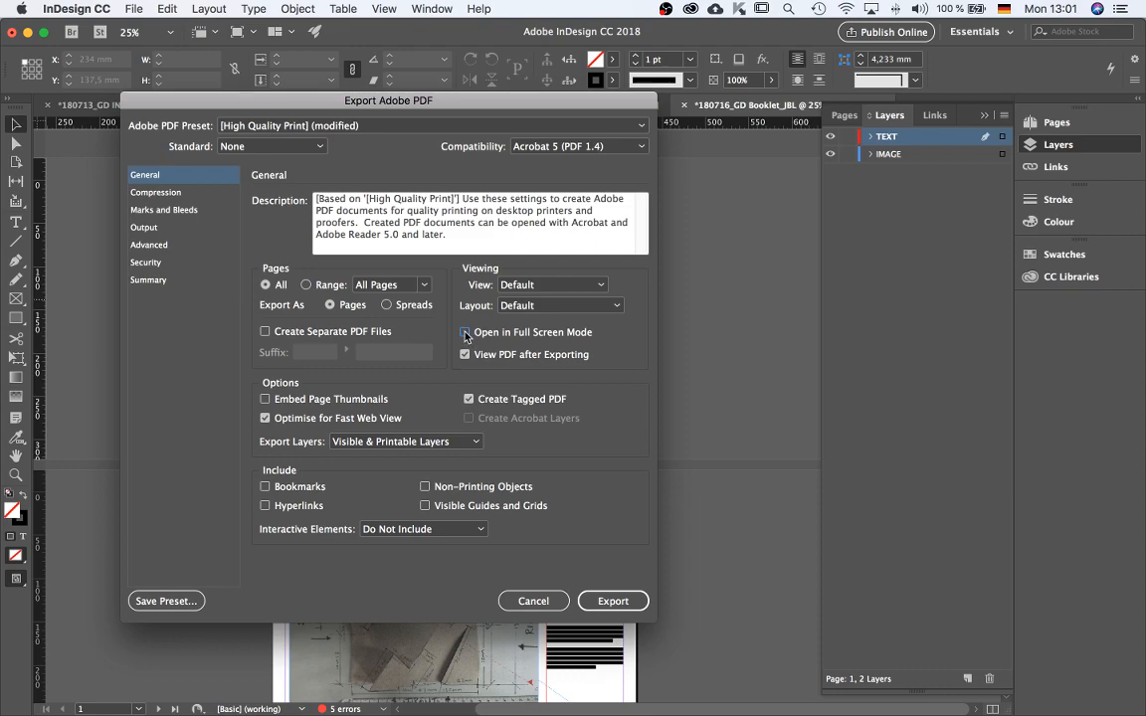
{"action": "left_click", "coordinate": [464, 334]}
{"action": "left_click", "coordinate": [280, 147]}
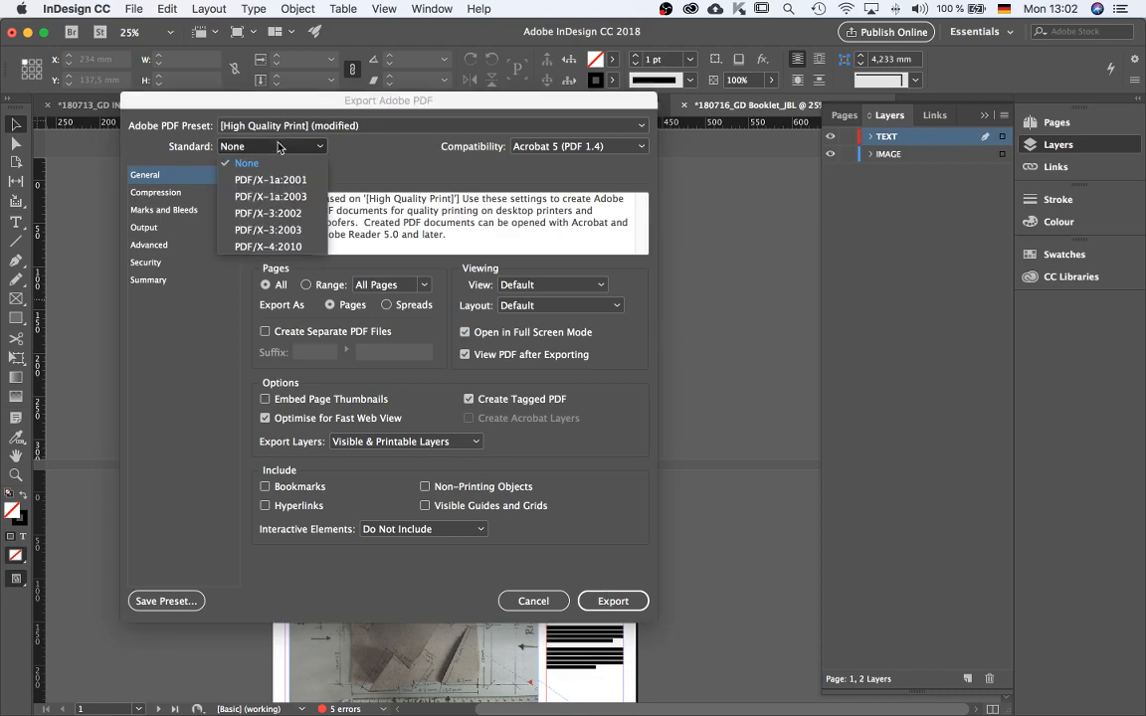
{"action": "left_click", "coordinate": [249, 148]}
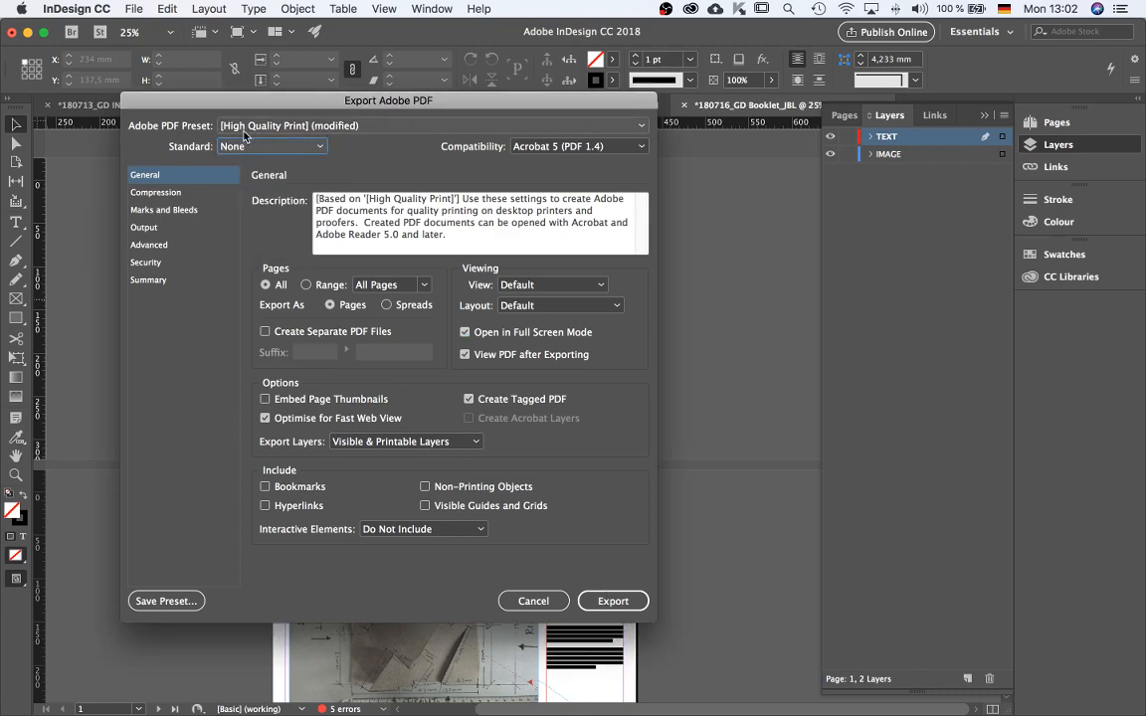
{"action": "left_click", "coordinate": [326, 124]}
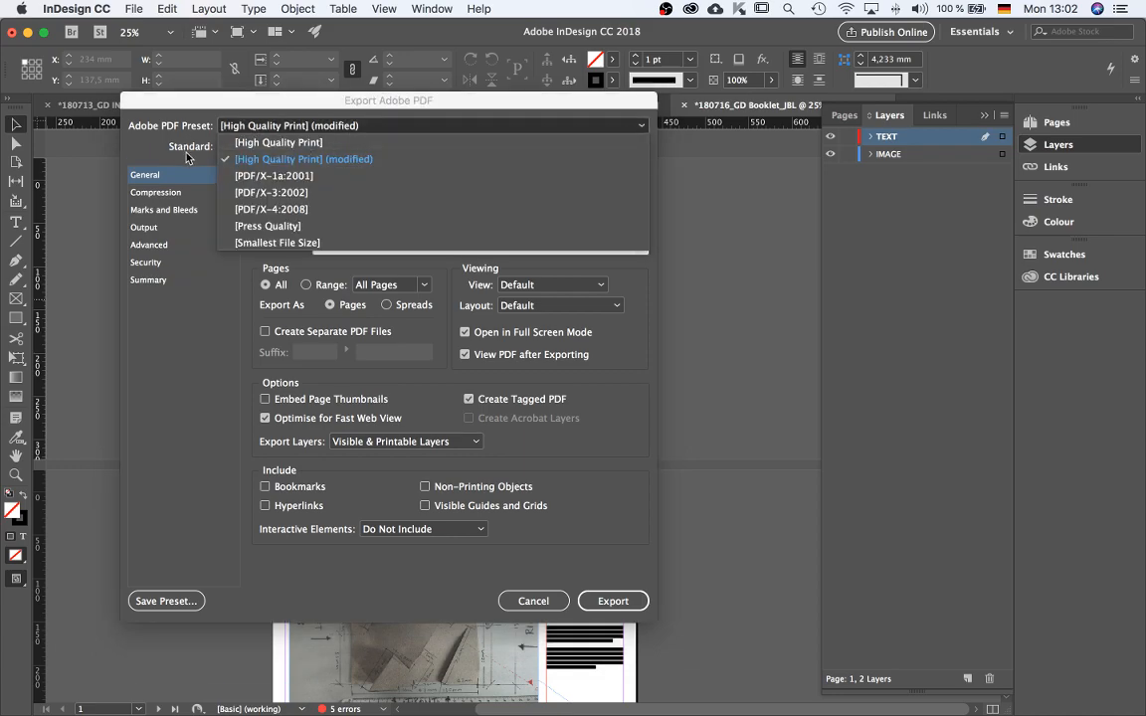
{"action": "left_click", "coordinate": [134, 140]}
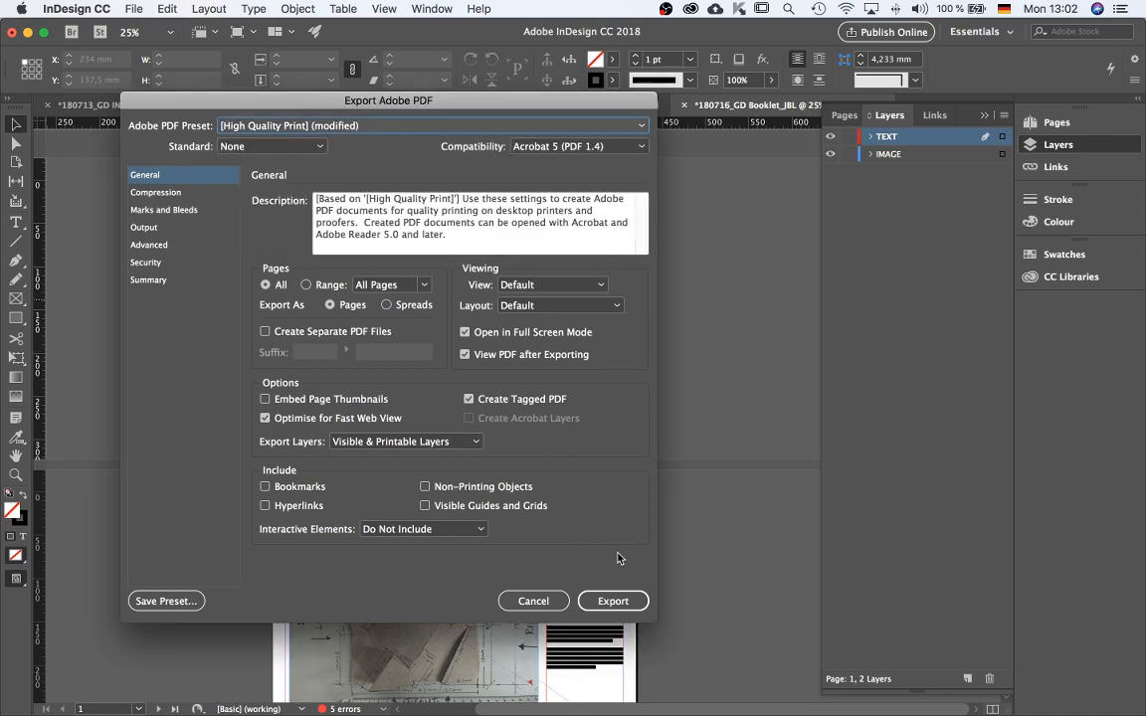
Set the PDF's opening view to Actual Size, export it, and accept the overset text warning.
{"action": "left_click", "coordinate": [537, 285]}
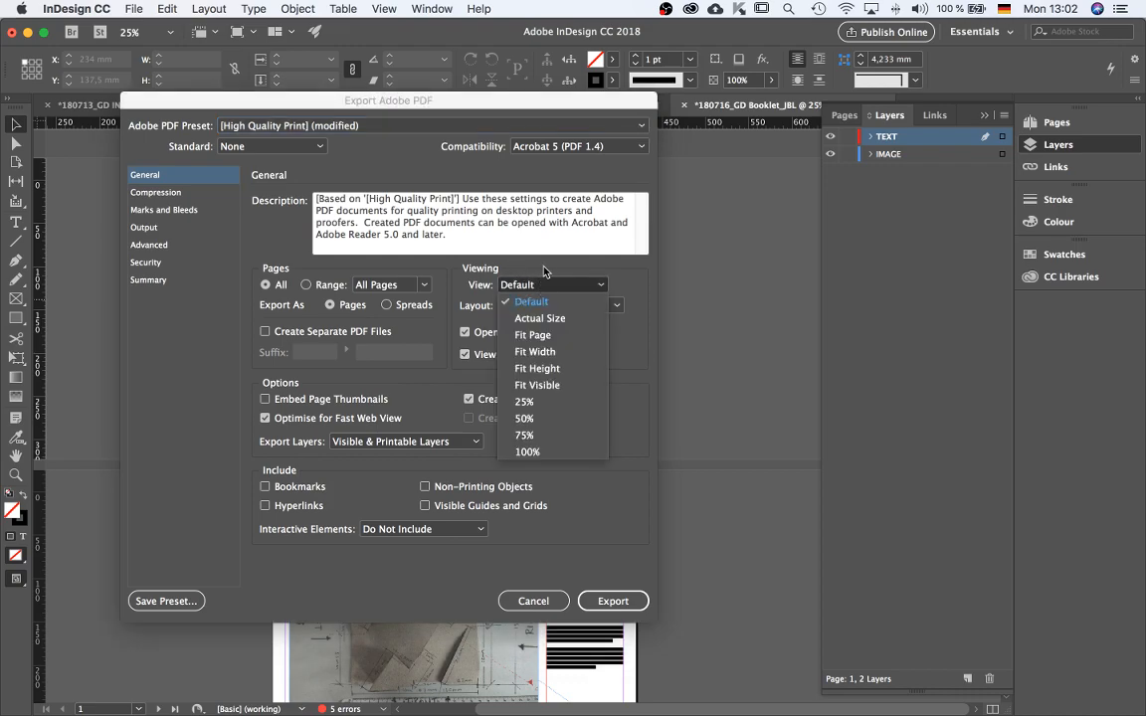
{"action": "left_click", "coordinate": [544, 270]}
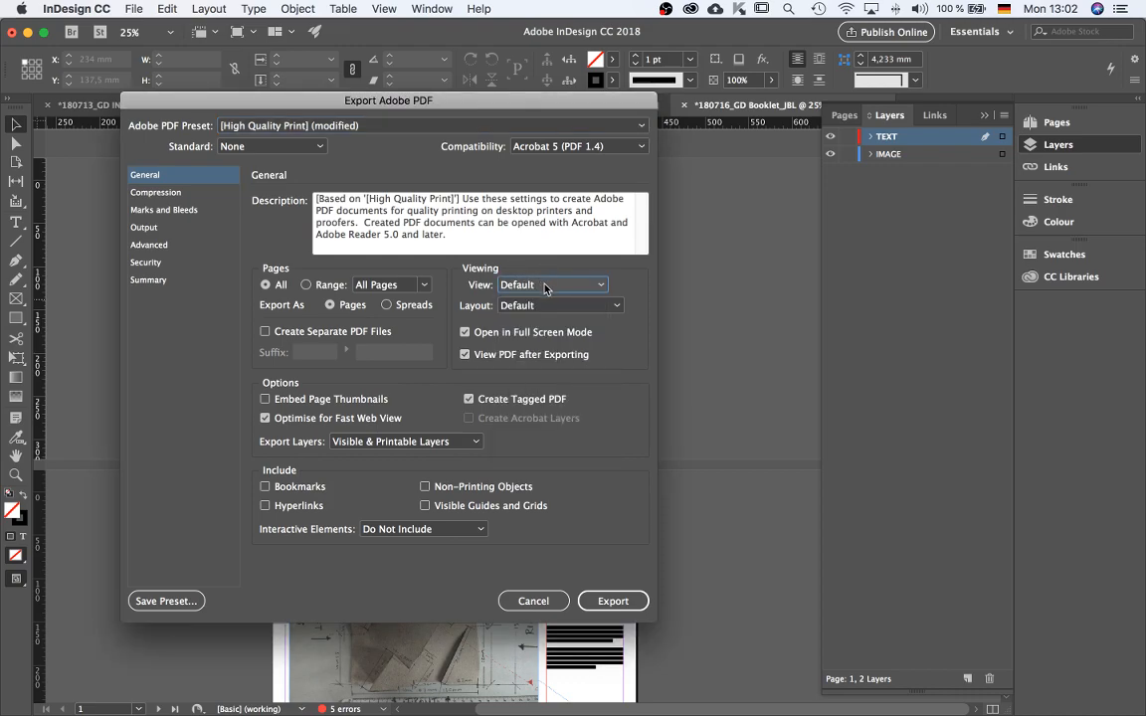
{"action": "left_click", "coordinate": [544, 286]}
{"action": "left_click", "coordinate": [538, 317]}
{"action": "left_click", "coordinate": [552, 308]}
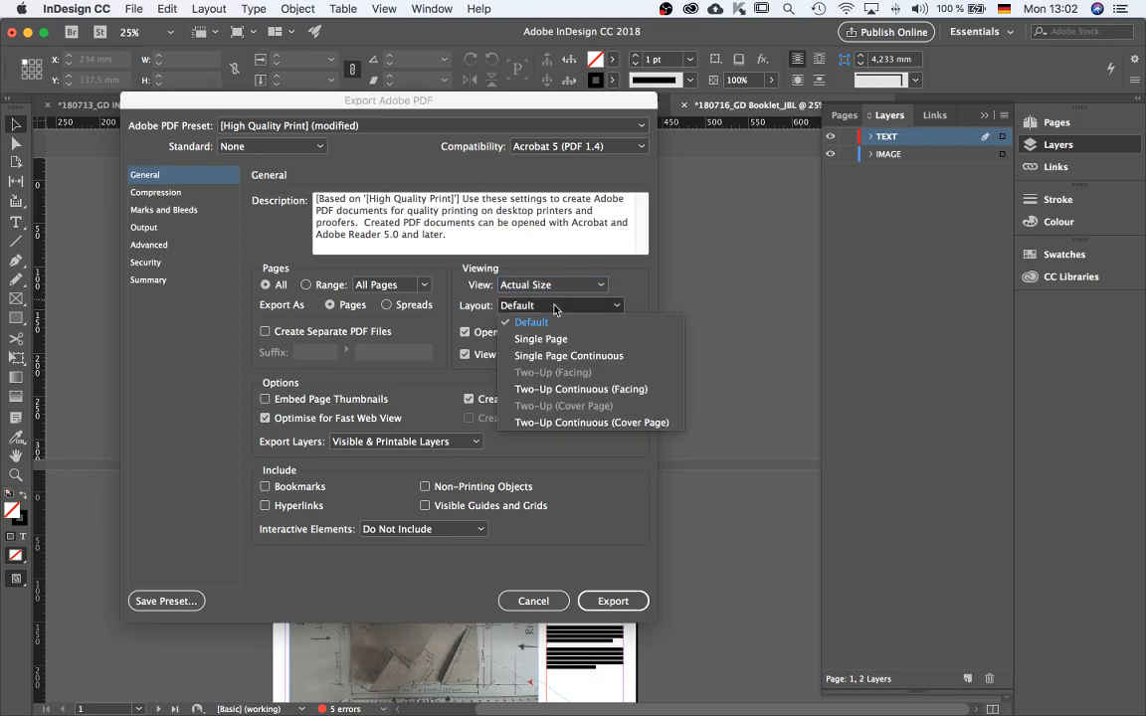
{"action": "left_click", "coordinate": [563, 268]}
{"action": "left_click", "coordinate": [610, 600]}
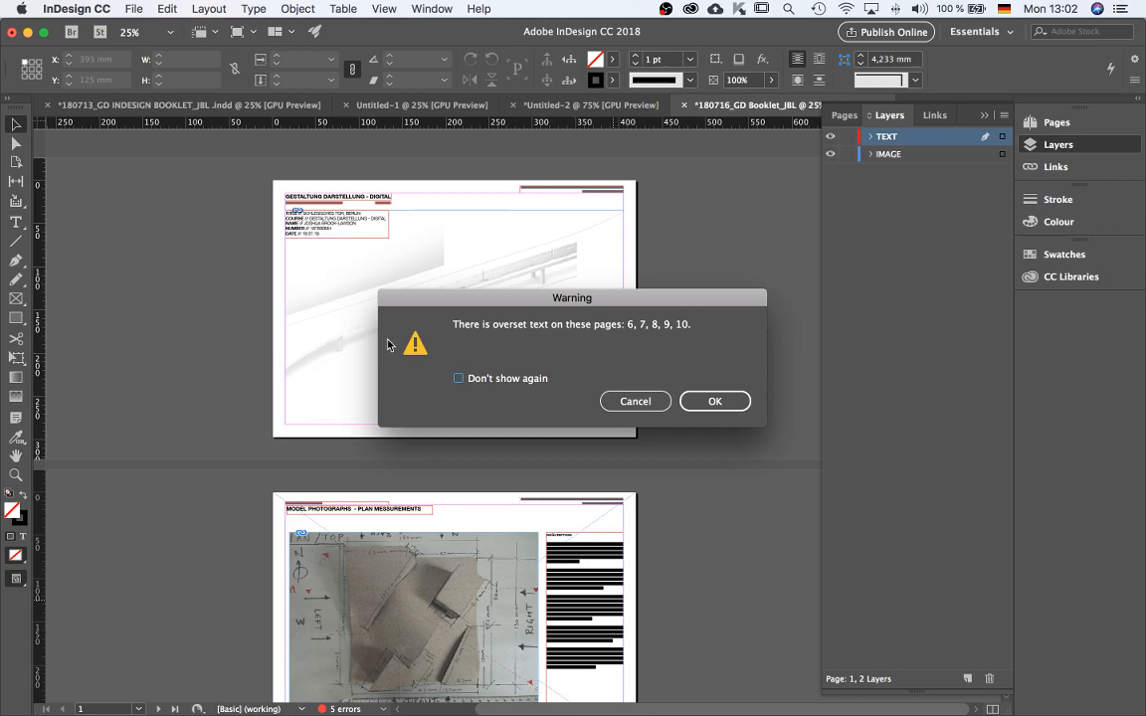
{"action": "left_click_drag", "start_coordinate": [610, 308], "coordinate": [541, 259]}
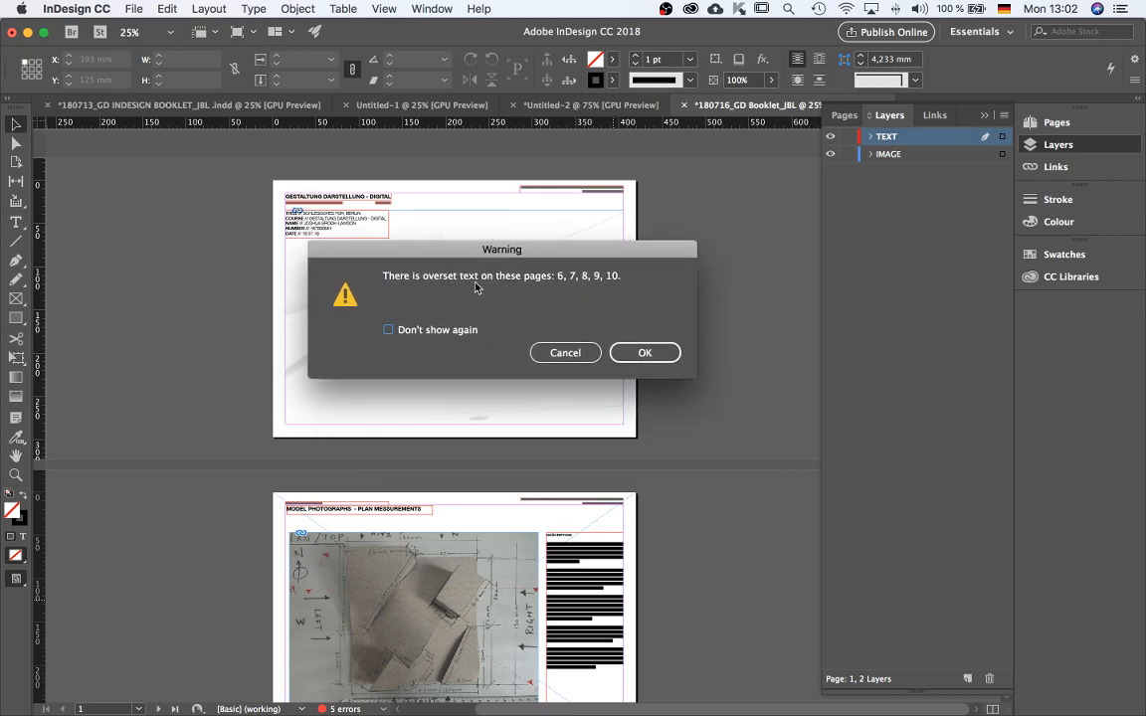
{"action": "left_click", "coordinate": [656, 353]}
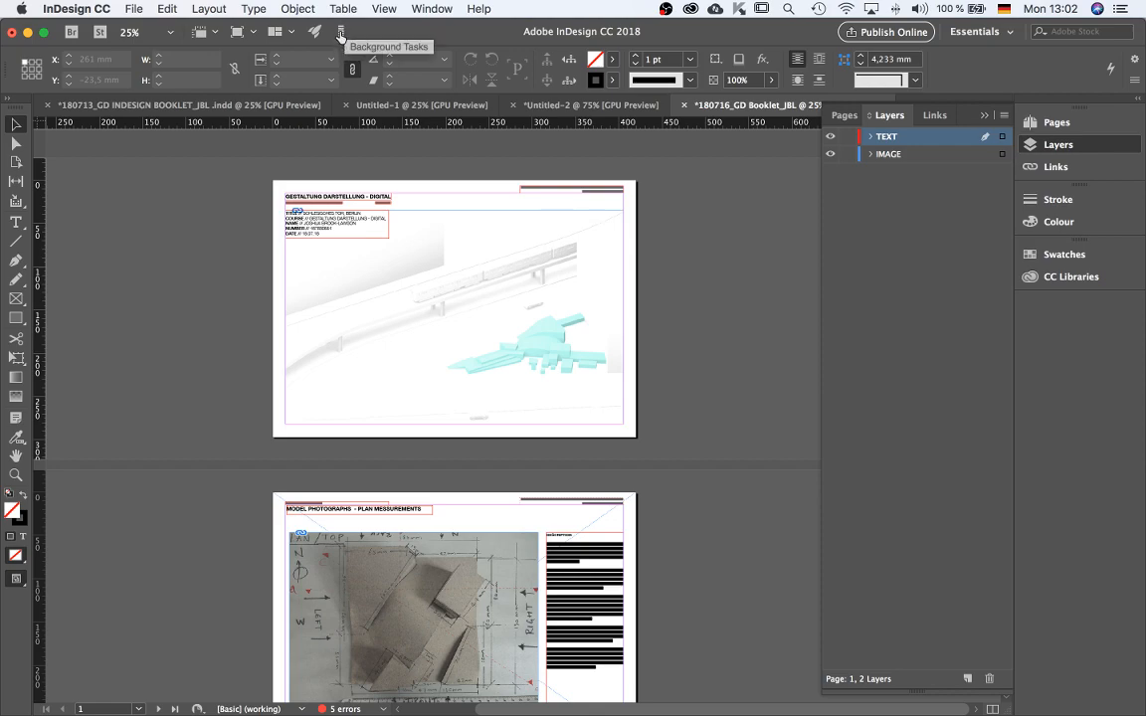
Allow the exported PDF to open in full screen mode in Acrobat.
{"action": "key", "text": "shift+w"}
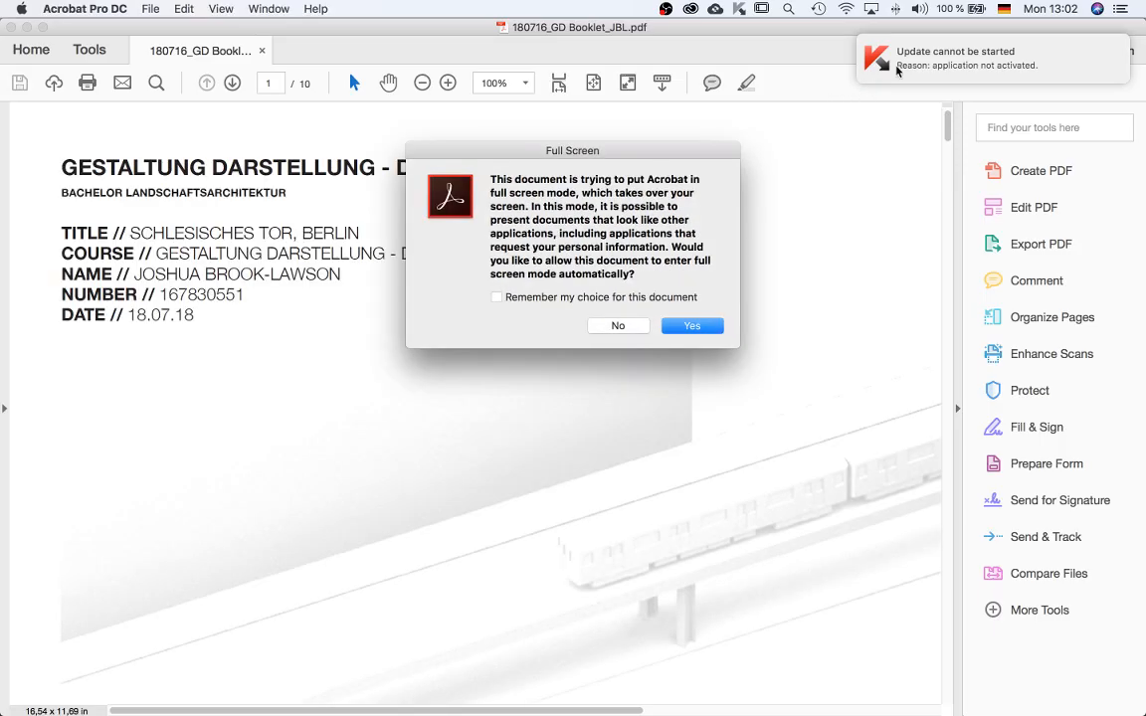
{"action": "scroll", "coordinate": [896, 71], "scroll_direction": "left", "scroll_amount": 5}
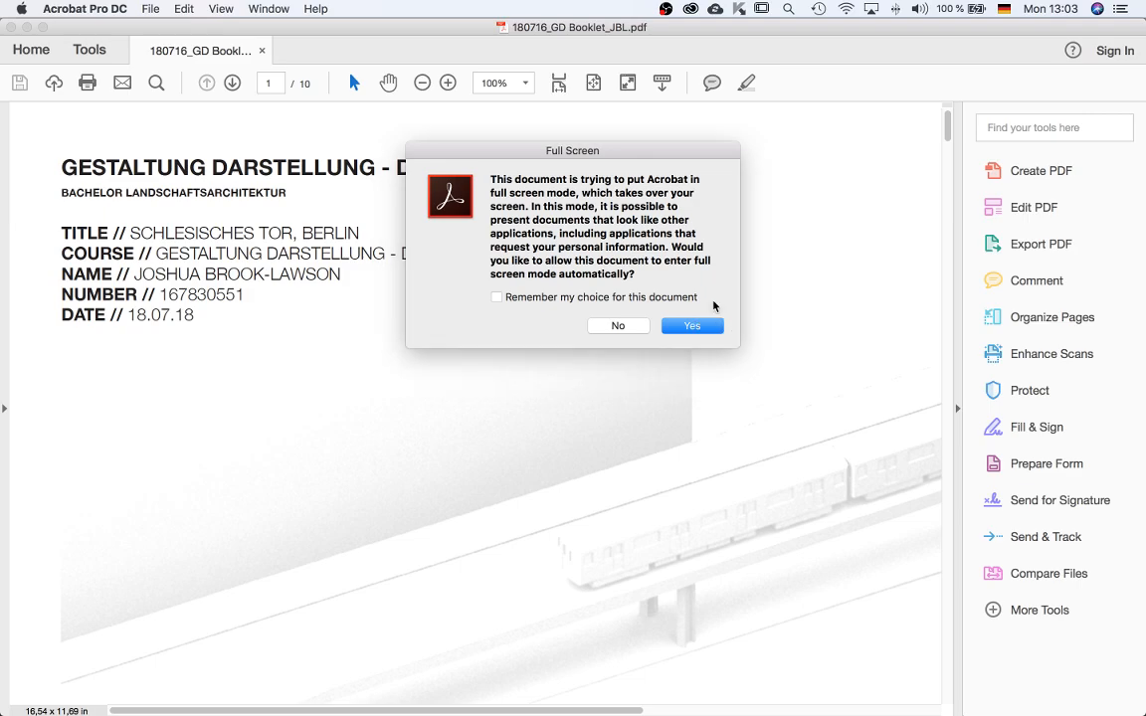
{"action": "left_click", "coordinate": [698, 326]}
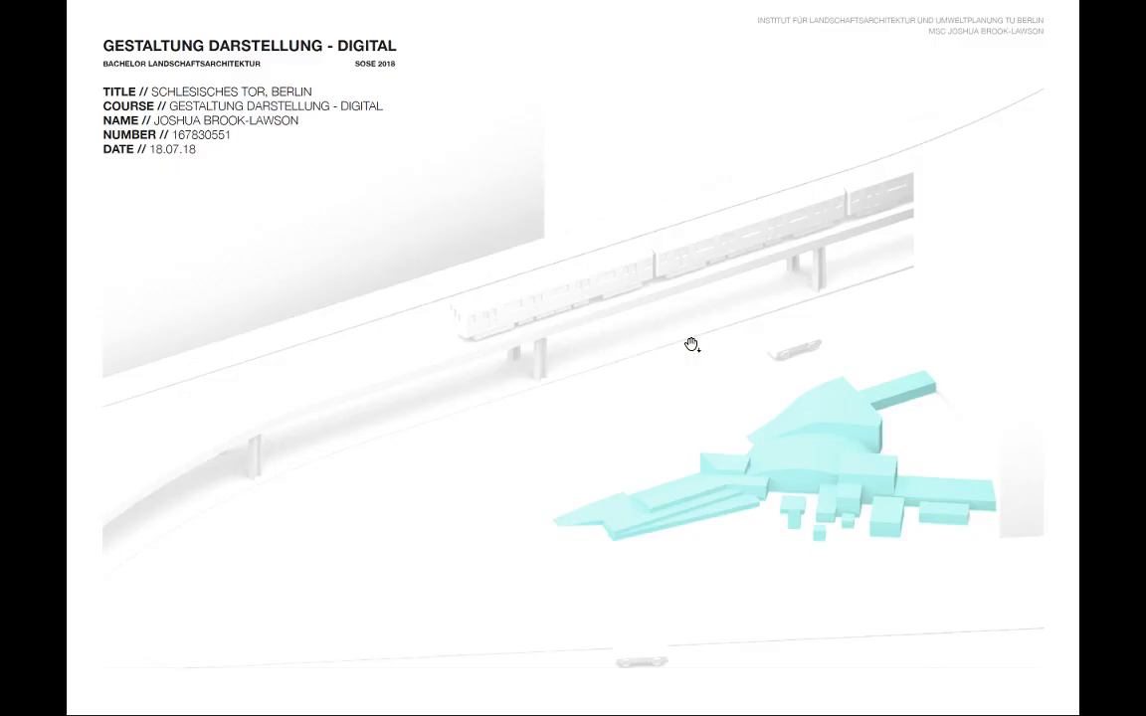
Page through the exported PDF in full screen from page 1 to page 10 and back.
{"action": "left_click", "coordinate": [691, 344]}
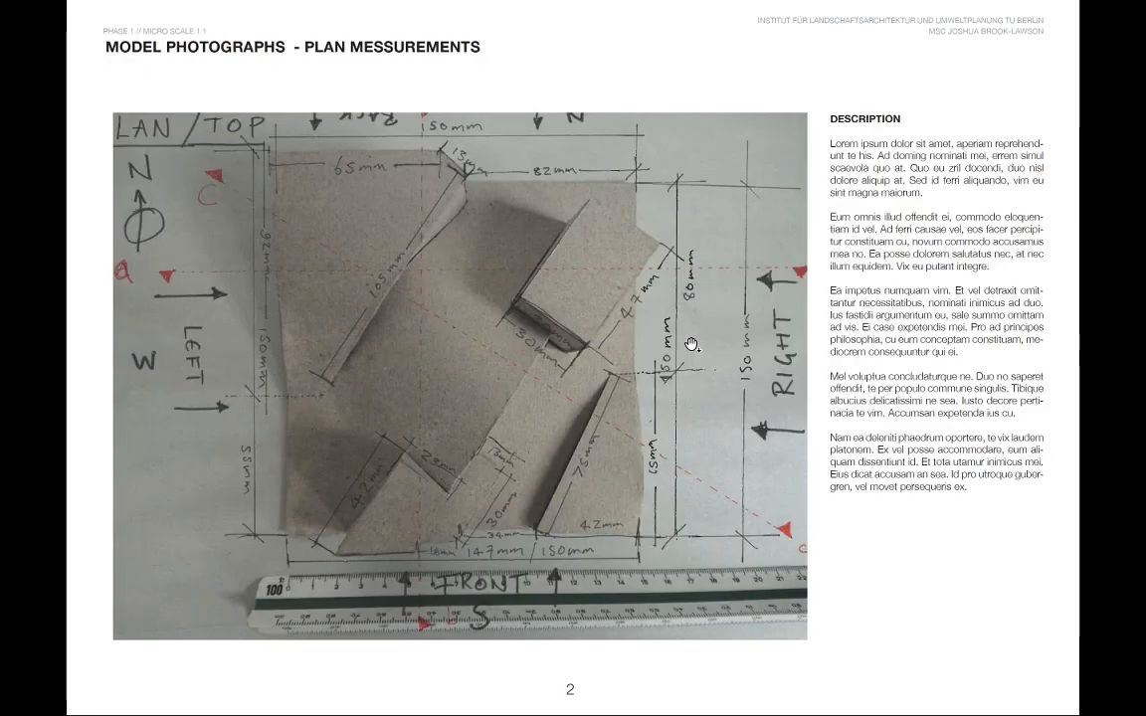
{"action": "left_click", "coordinate": [691, 344]}
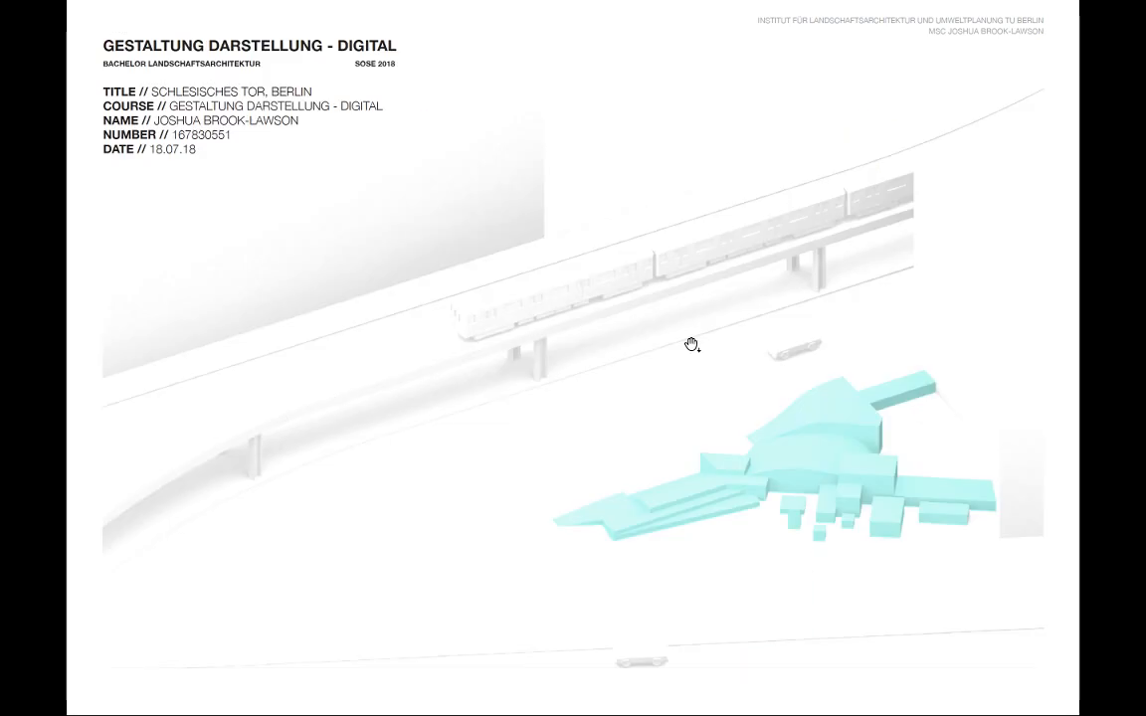
{"action": "left_click", "coordinate": [692, 344]}
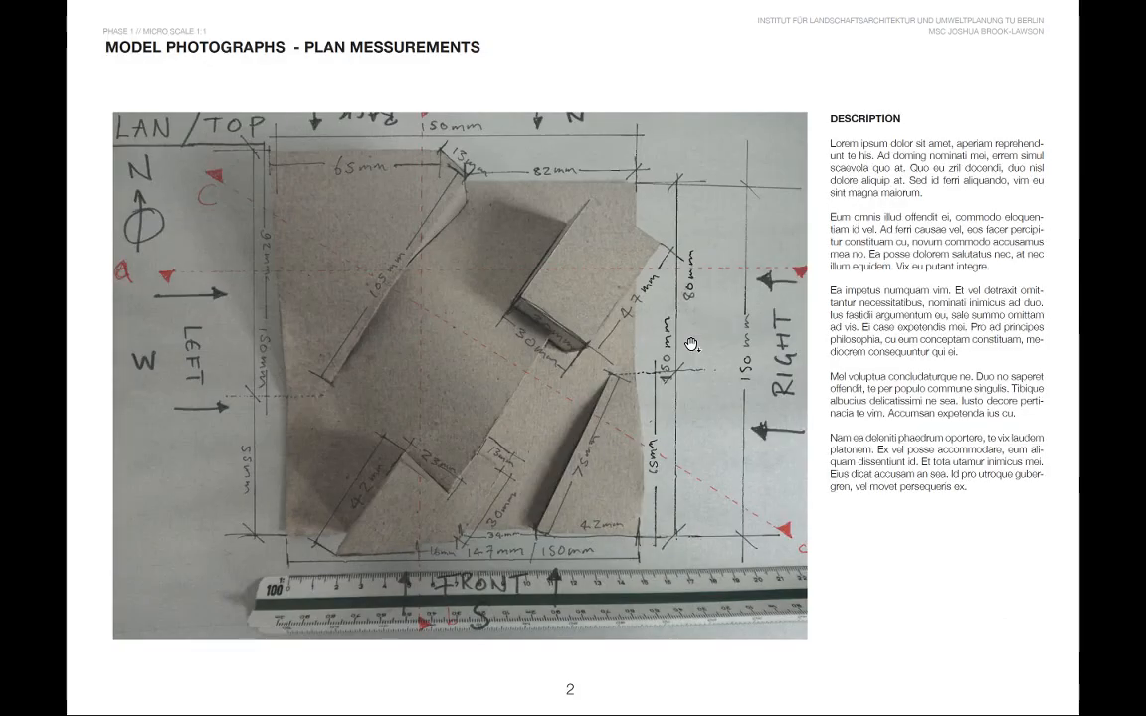
{"action": "left_click", "coordinate": [691, 344]}
{"action": "left_click", "coordinate": [692, 345]}
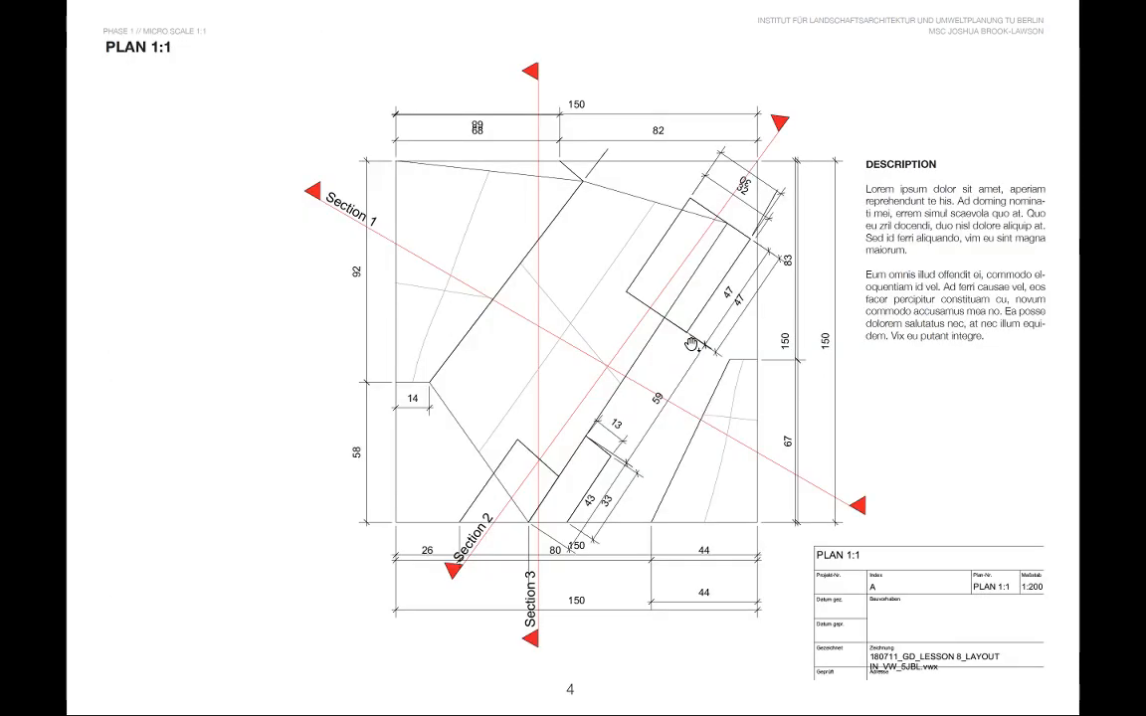
{"action": "left_click", "coordinate": [692, 344]}
{"action": "left_click", "coordinate": [691, 344]}
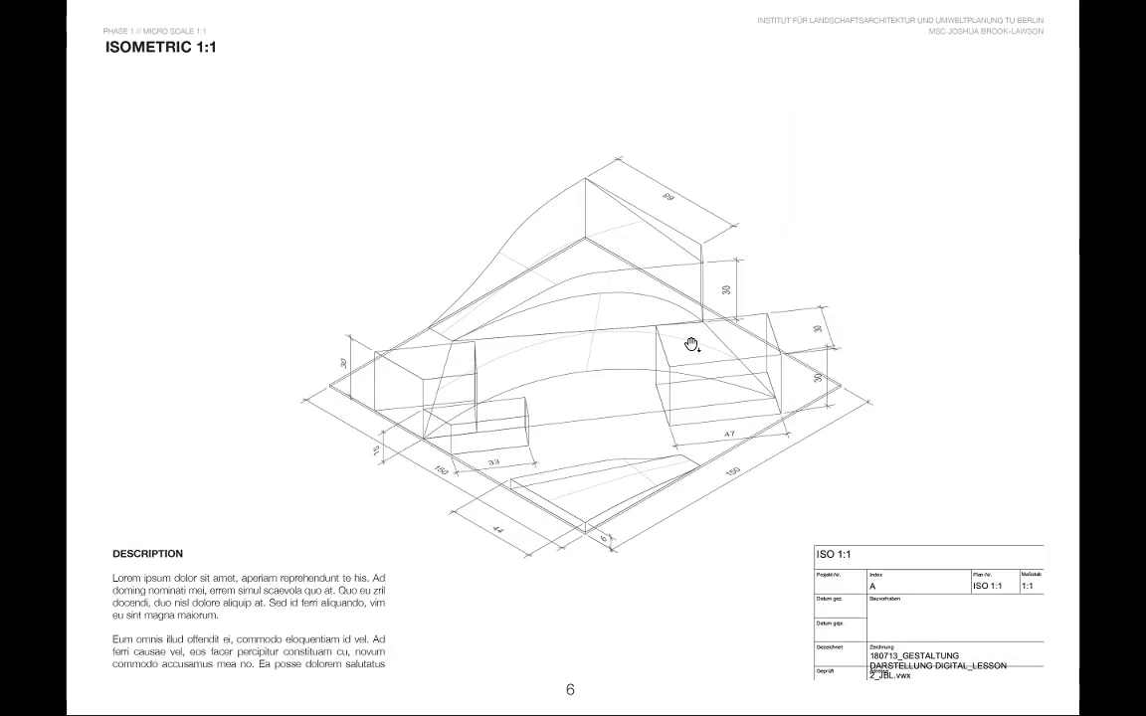
{"action": "left_click", "coordinate": [692, 344]}
{"action": "left_click", "coordinate": [691, 344]}
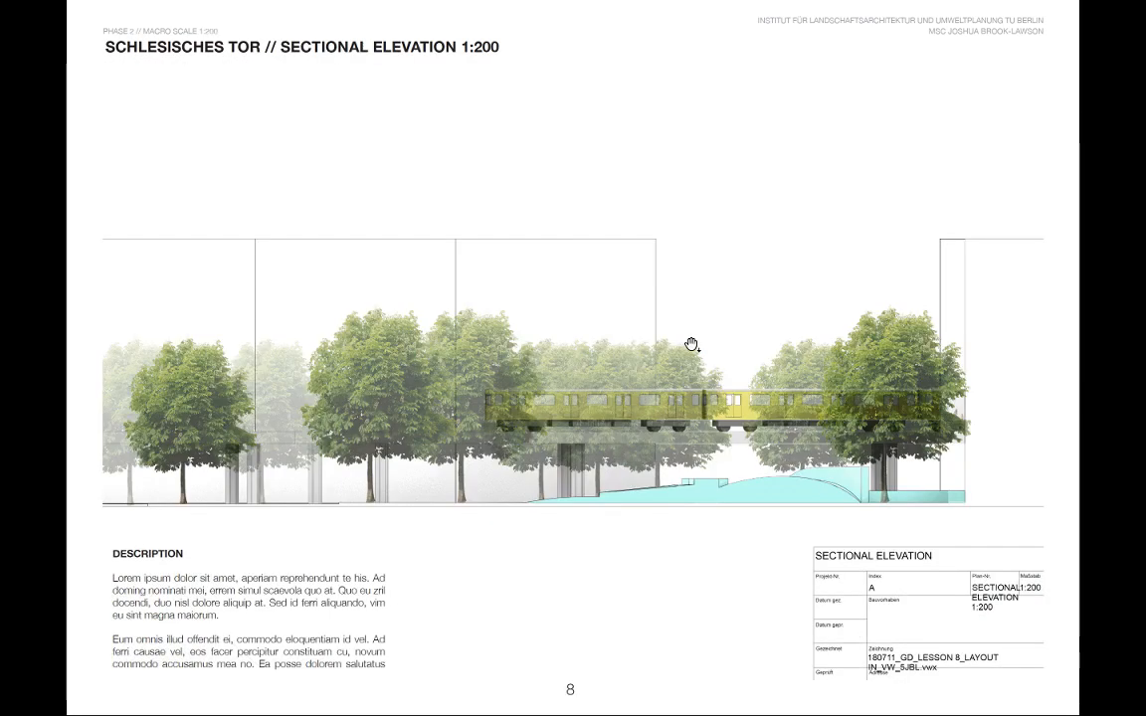
{"action": "left_click", "coordinate": [691, 344]}
{"action": "left_click", "coordinate": [692, 344]}
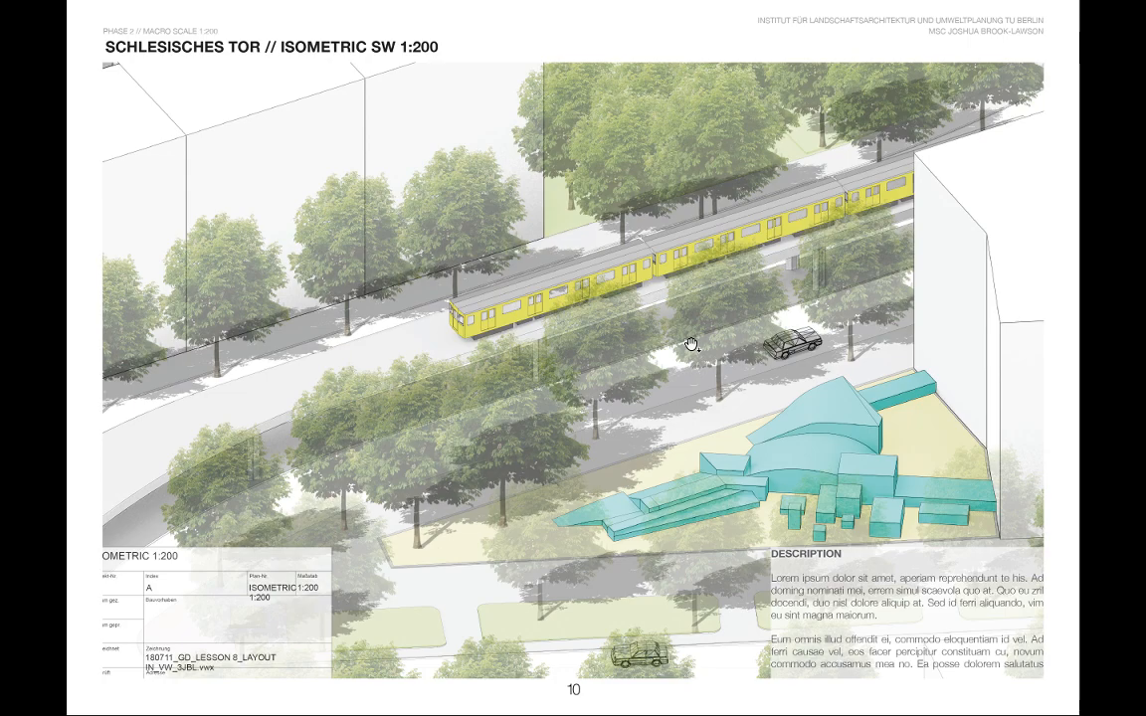
{"action": "scroll", "coordinate": [692, 344], "scroll_direction": "up", "scroll_amount": 5}
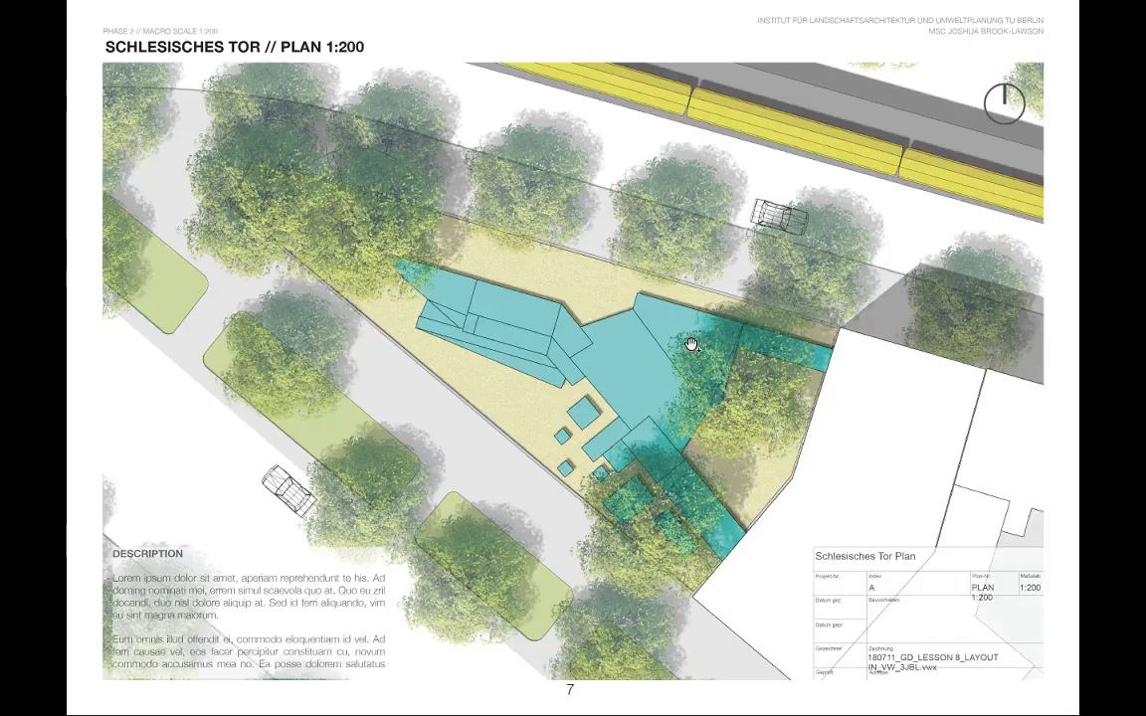
{"action": "scroll", "coordinate": [691, 345], "scroll_direction": "up", "scroll_amount": 4}
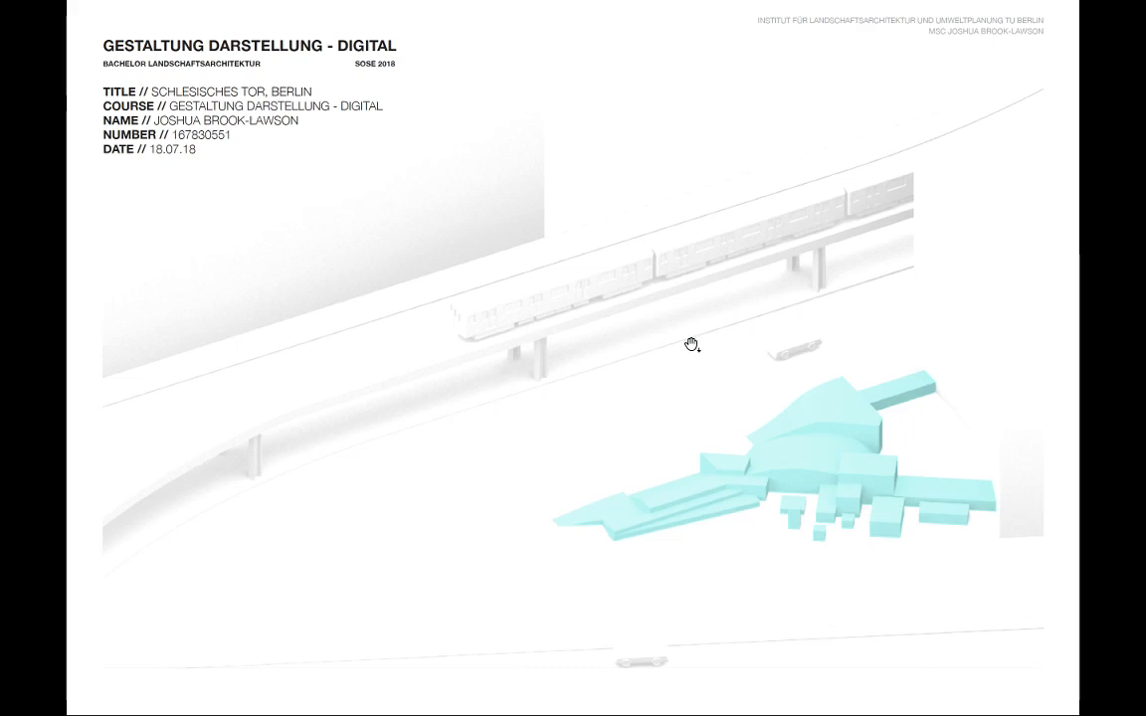
Leave full screen and review the print dialog's booklet layout, page range options and advanced print settings, then cancel printing.
{"action": "key", "text": "Escape"}
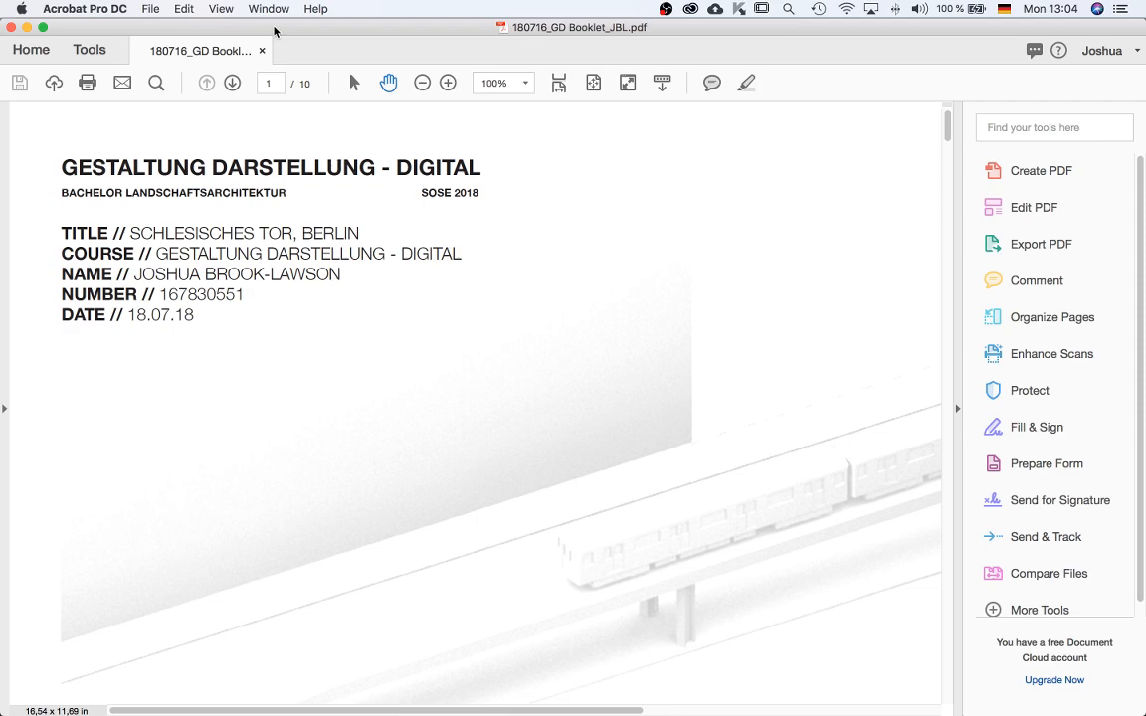
{"action": "left_click", "coordinate": [150, 9]}
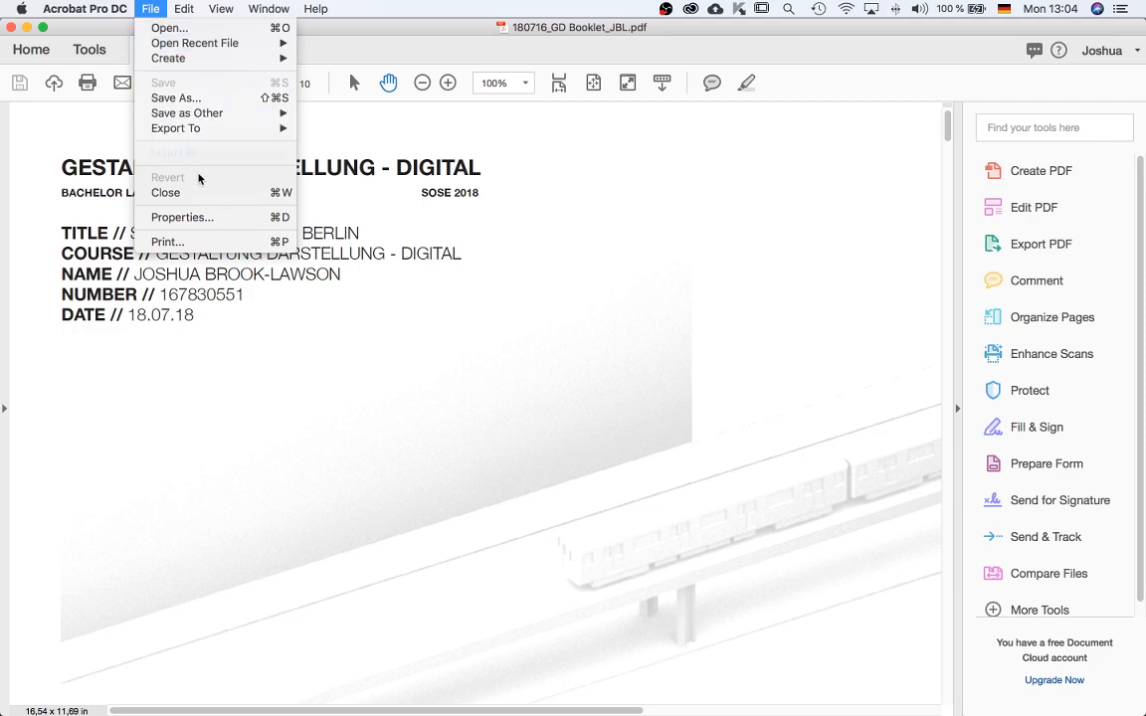
{"action": "left_click", "coordinate": [169, 242]}
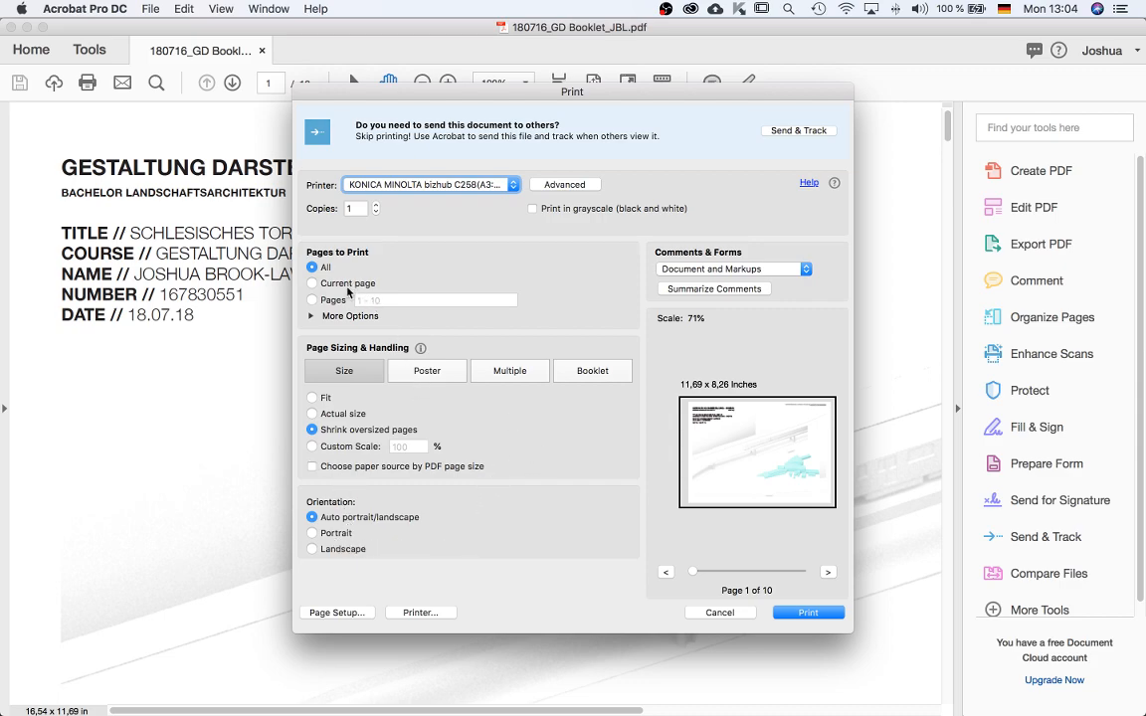
{"action": "left_click", "coordinate": [591, 370]}
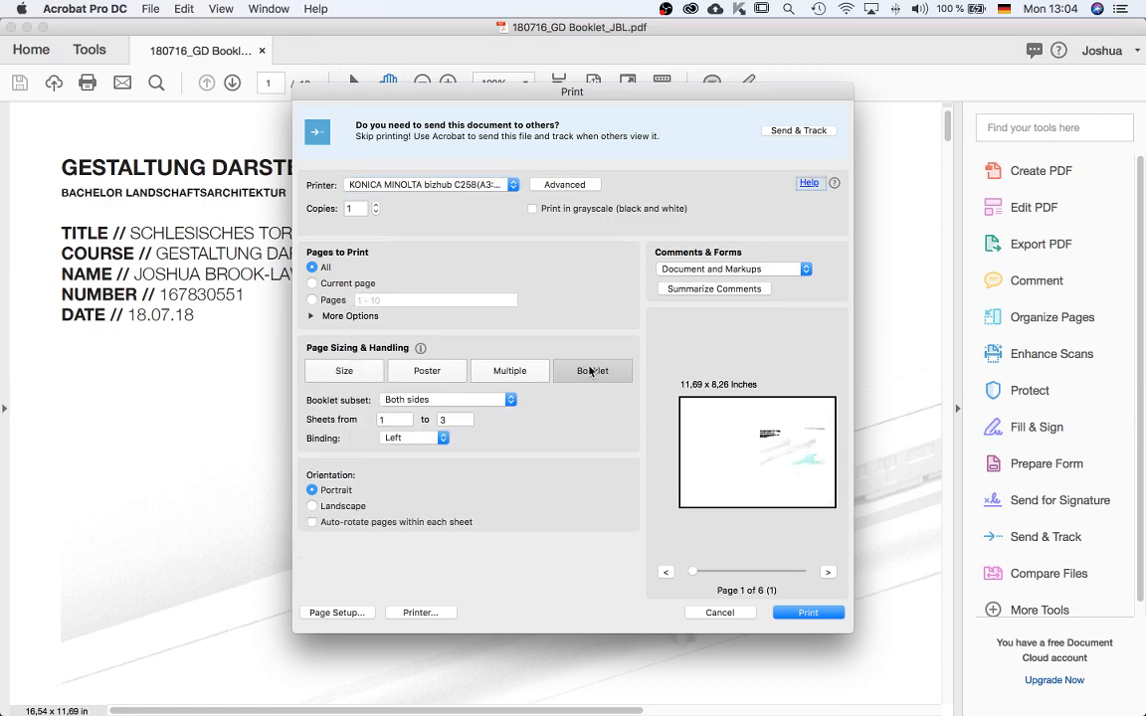
{"action": "left_click", "coordinate": [434, 401]}
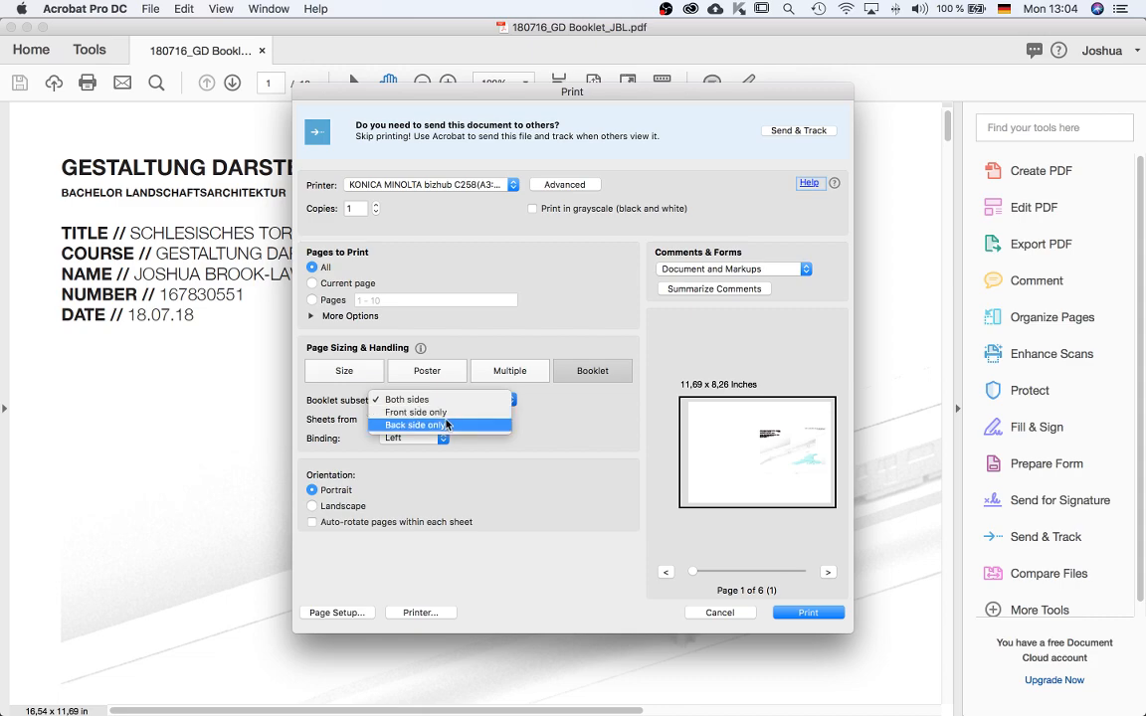
{"action": "left_click", "coordinate": [532, 418]}
{"action": "left_click", "coordinate": [342, 371]}
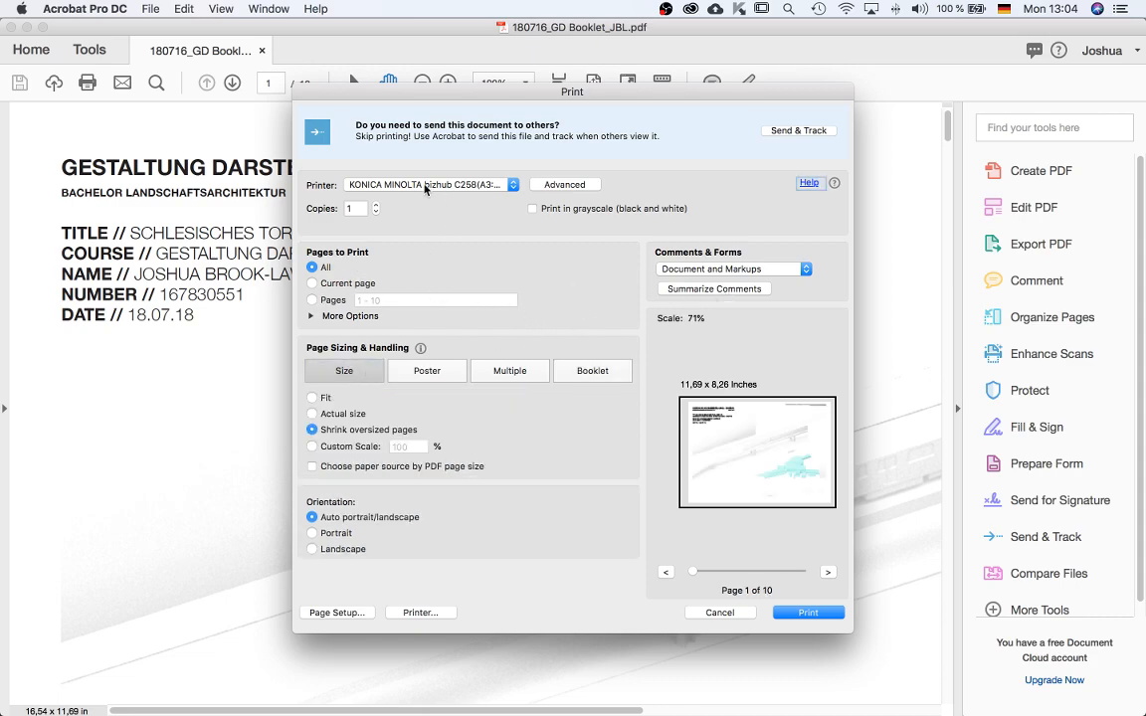
{"action": "left_click", "coordinate": [310, 316]}
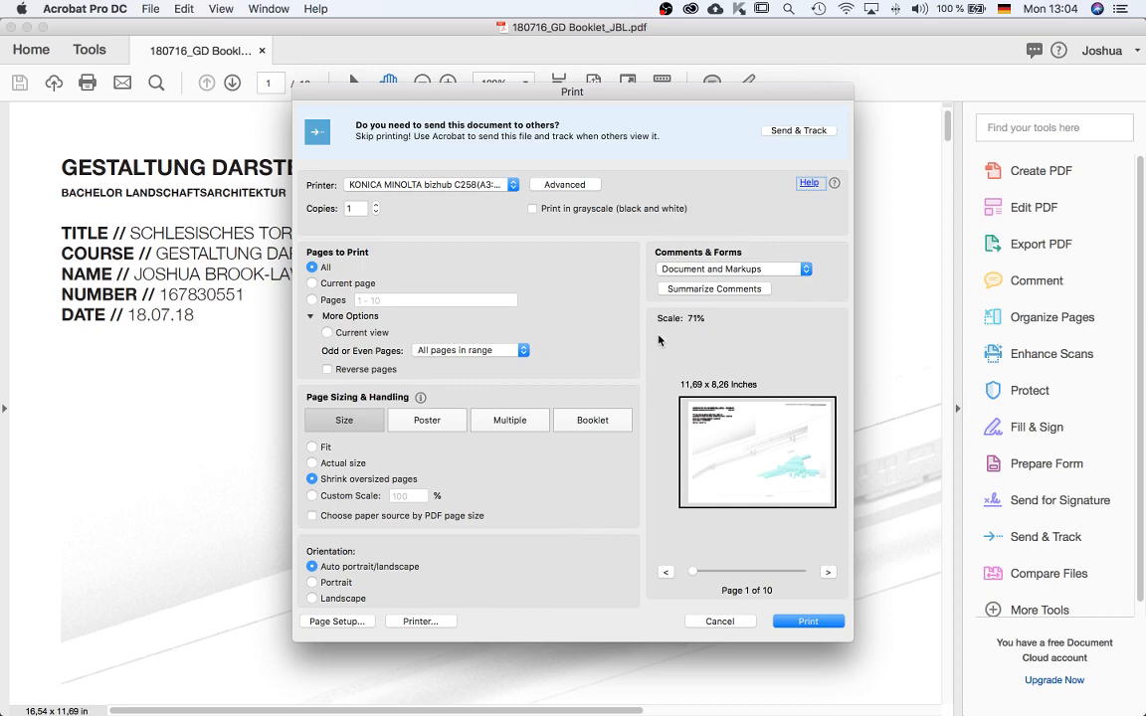
{"action": "left_click", "coordinate": [563, 184]}
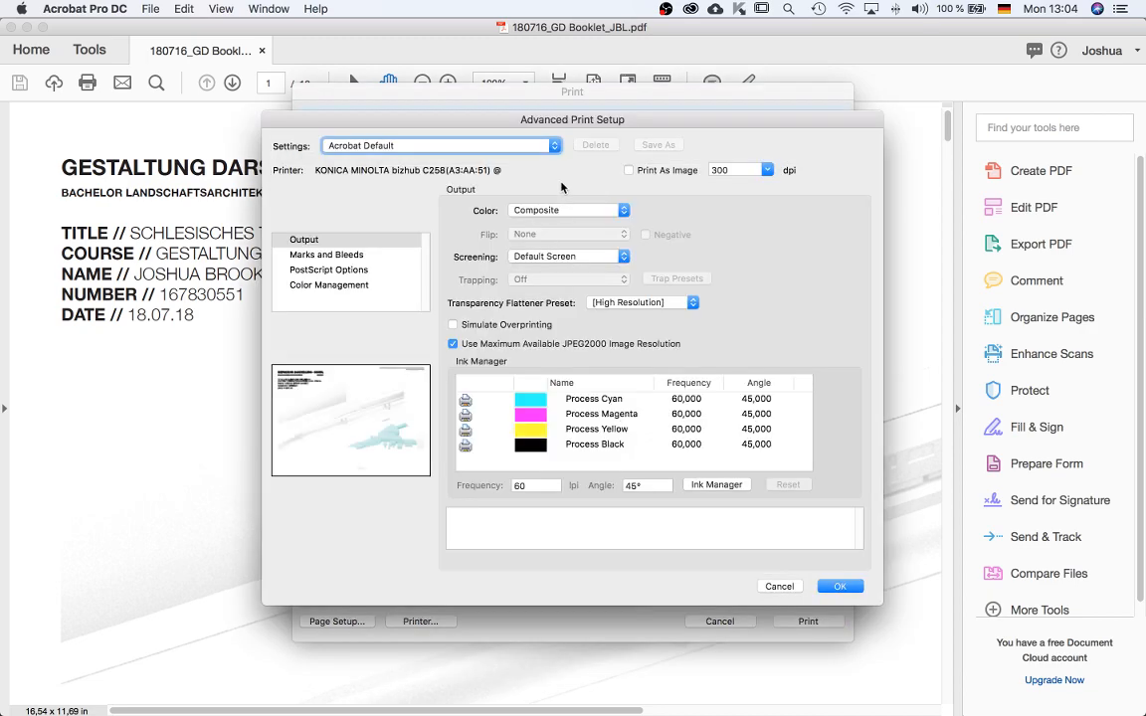
{"action": "left_click", "coordinate": [774, 586]}
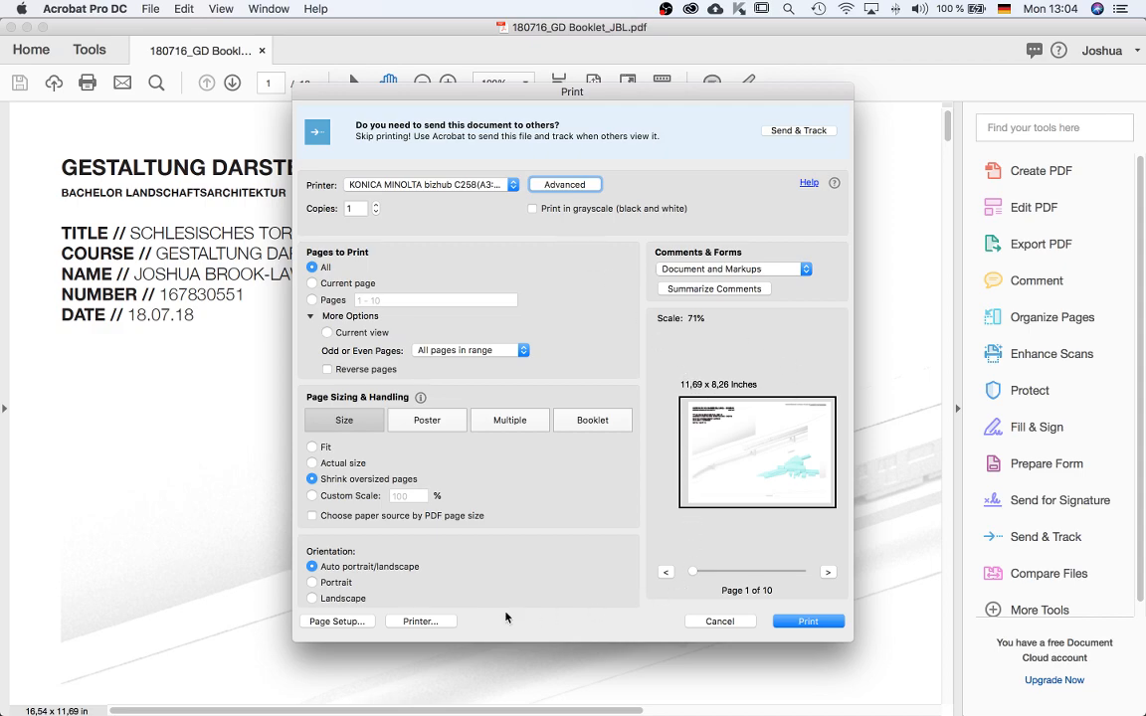
{"action": "left_click", "coordinate": [719, 621]}
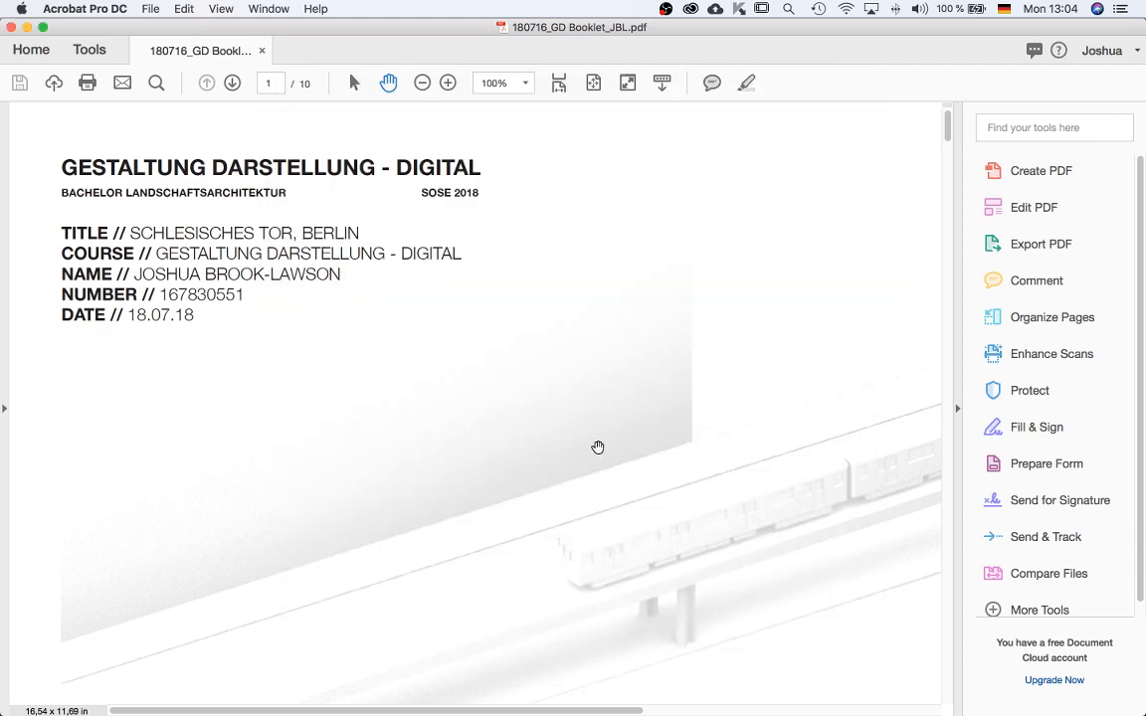
Zoom the PDF view out to 50% to see the whole first page.
{"action": "key", "text": "super+2"}
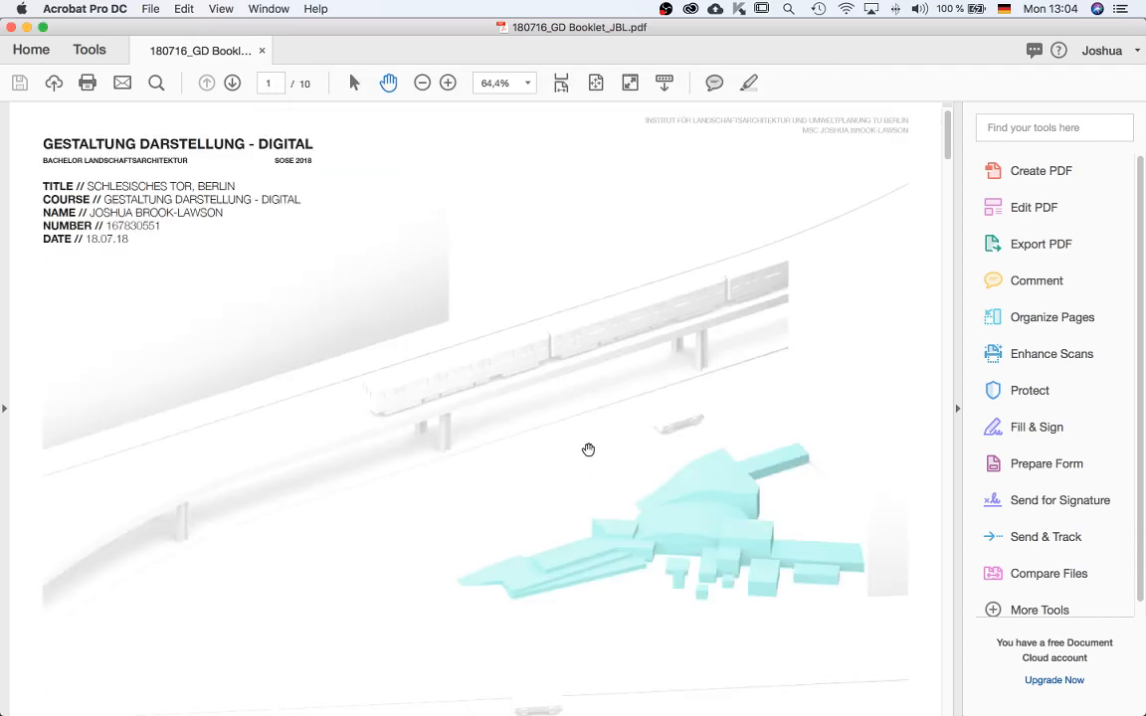
{"action": "key", "text": "super+minus"}
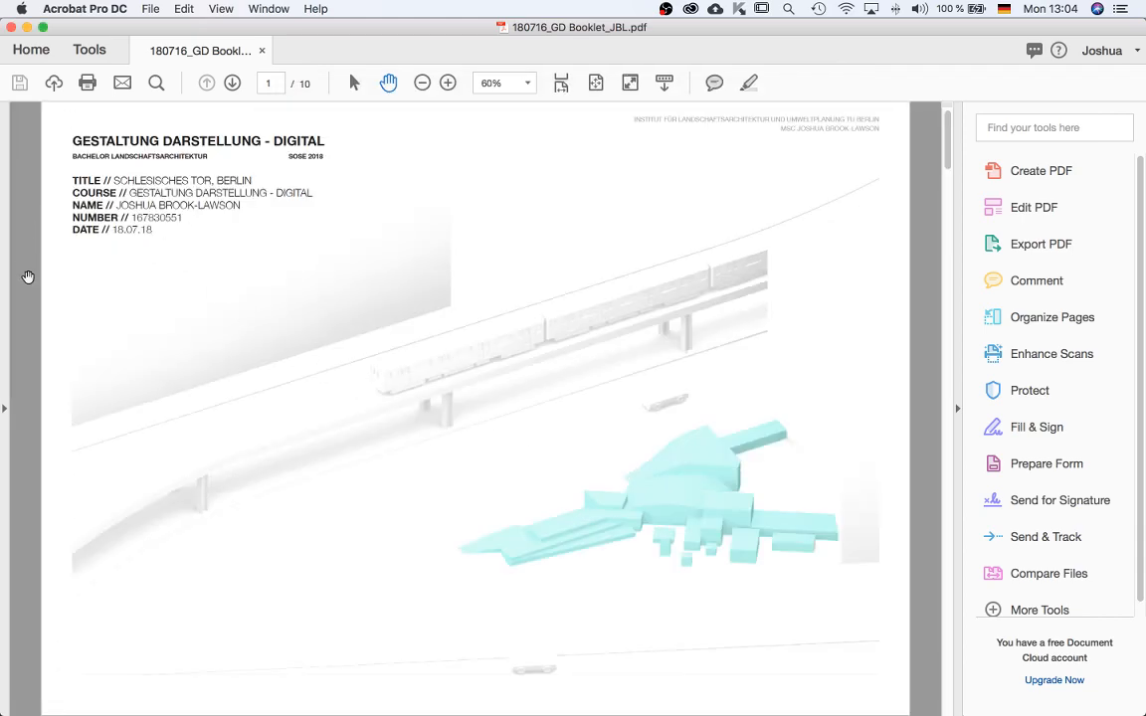
{"action": "key", "text": "super+minus"}
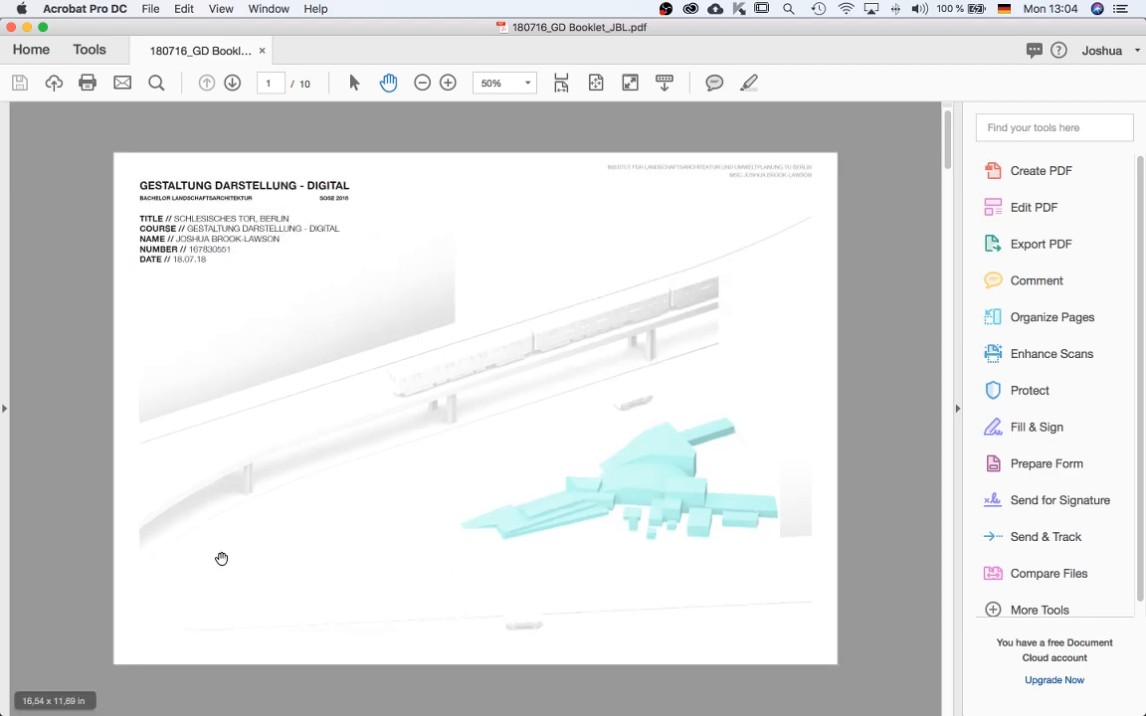